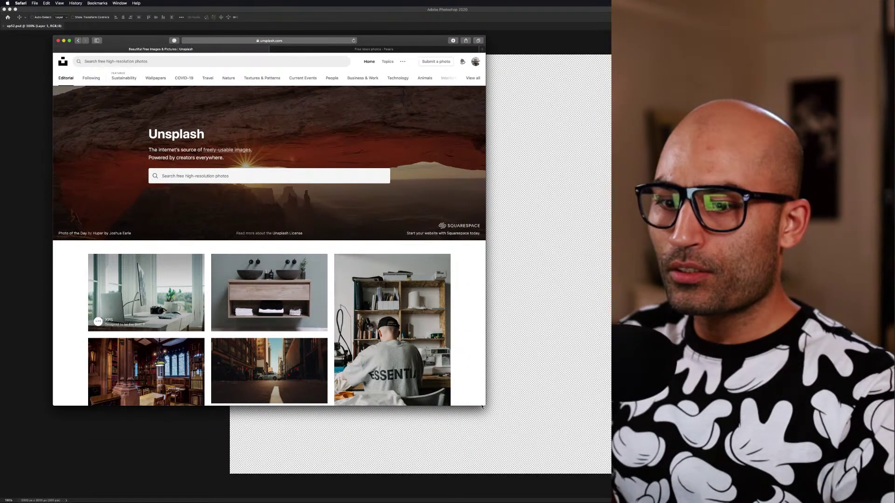
Enlarge the browser window and look through the editorial photos on the Unsplash home page for plant pictures
drag(484, 406, 532, 455)
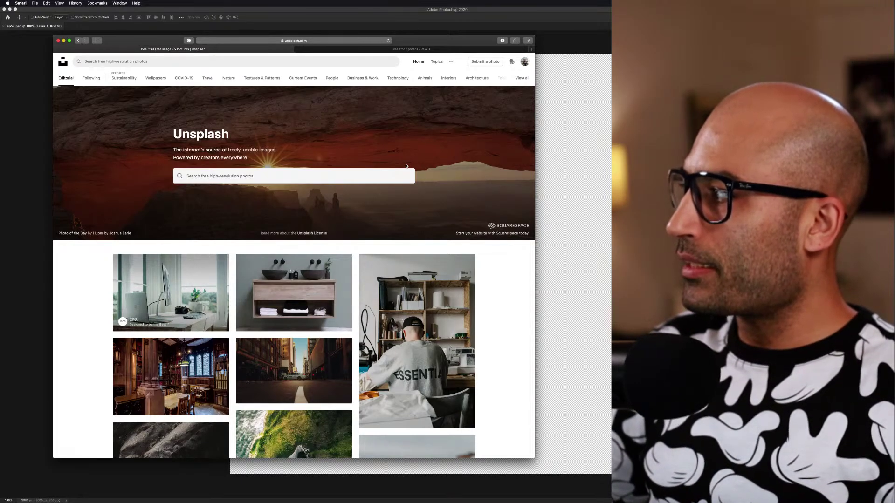
mouse_move(465, 334)
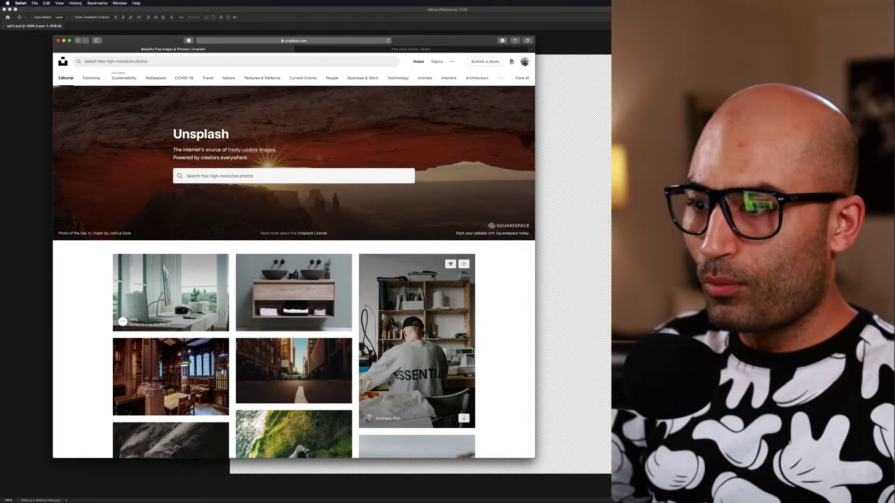
scroll(479, 334, down, 3)
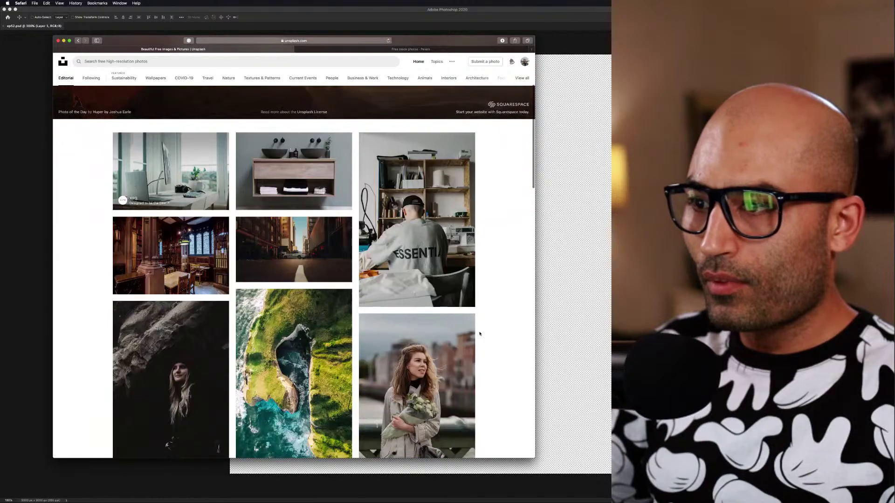
scroll(480, 334, down, 3)
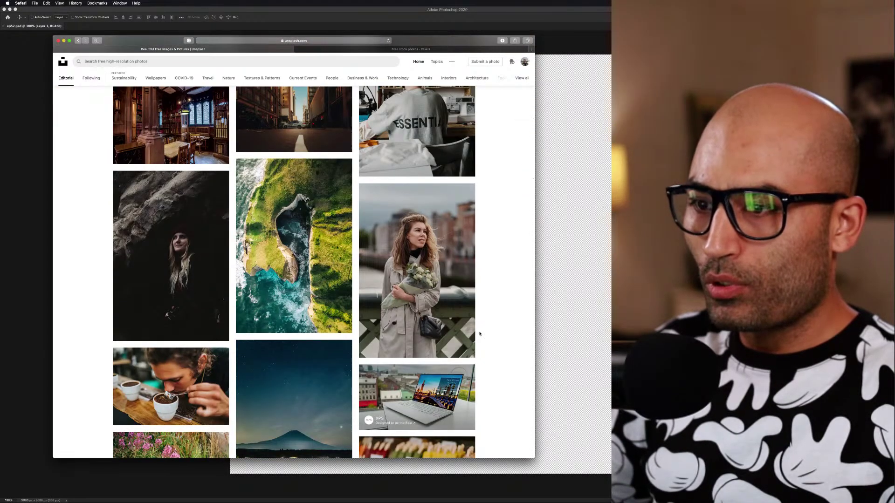
scroll(480, 334, down, 5)
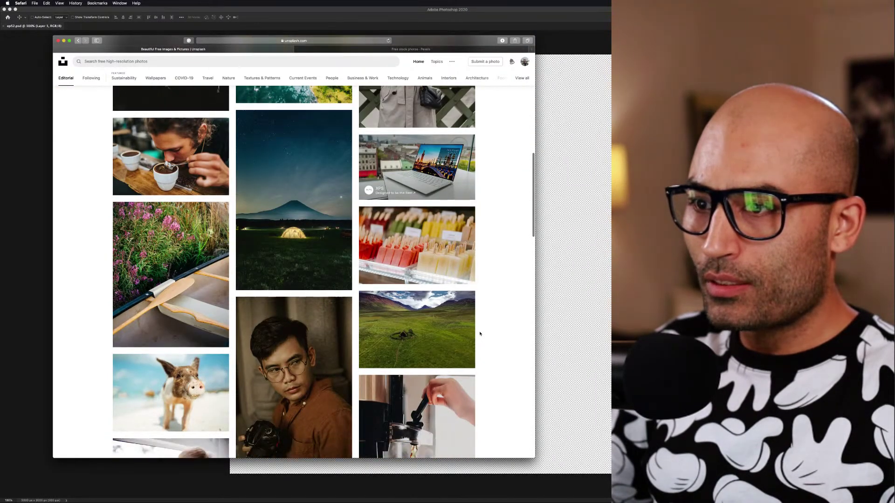
scroll(480, 334, down, 5)
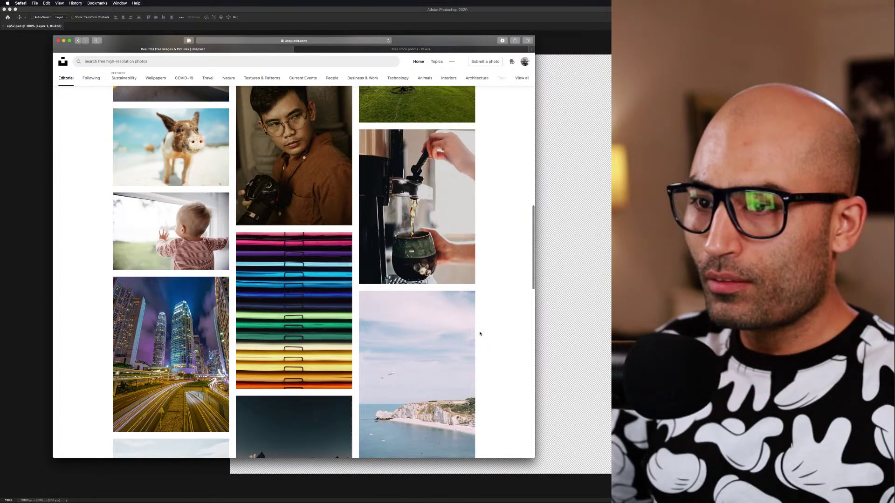
scroll(479, 333, down, 5)
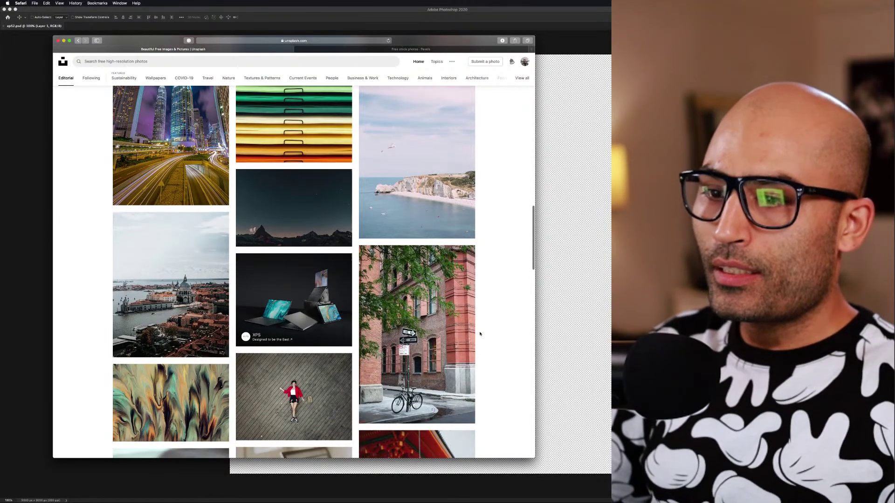
scroll(480, 333, down, 3)
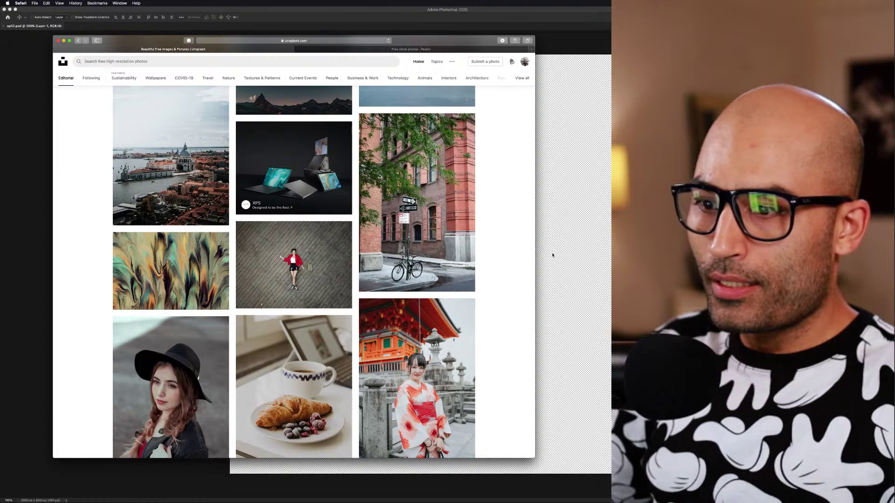
scroll(470, 337, down, 10)
scroll(470, 337, down, 6)
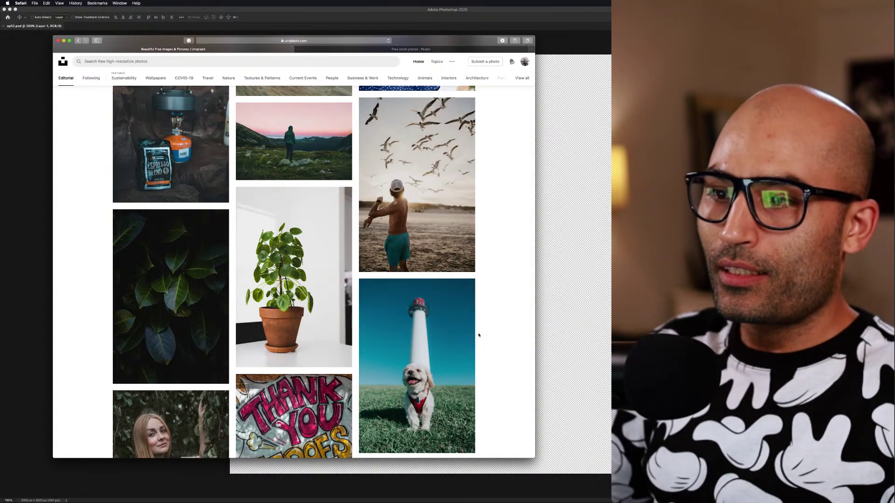
Preview the photo of the green plant in a clay pot with its related images, and return to the feed
click(311, 323)
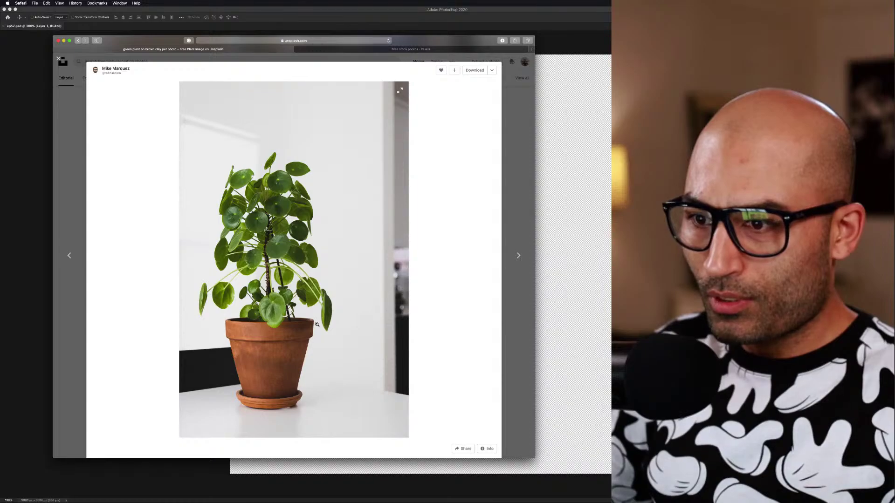
scroll(316, 323, down, 4)
scroll(317, 324, down, 6)
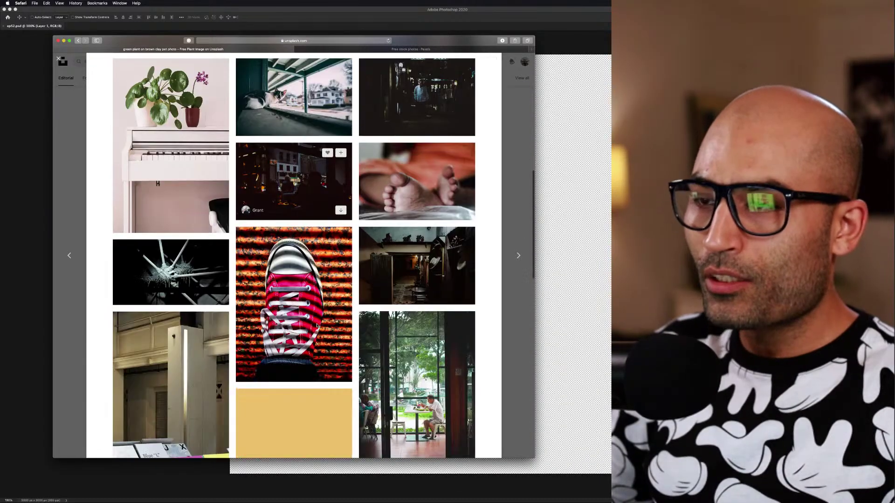
scroll(318, 325, up, 9)
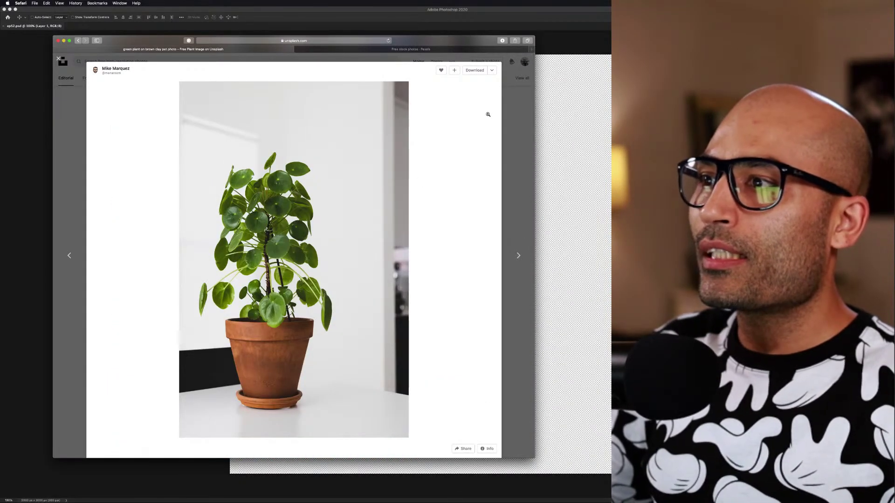
key(Escape)
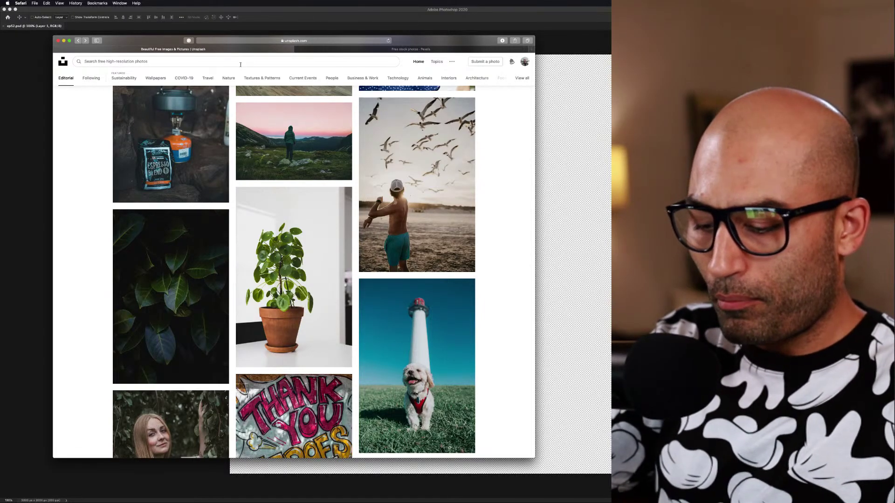
Search Unsplash for "plants" and start downloading the photo of monstera leaves on a white background
click(240, 64)
text(plants)
key(Return)
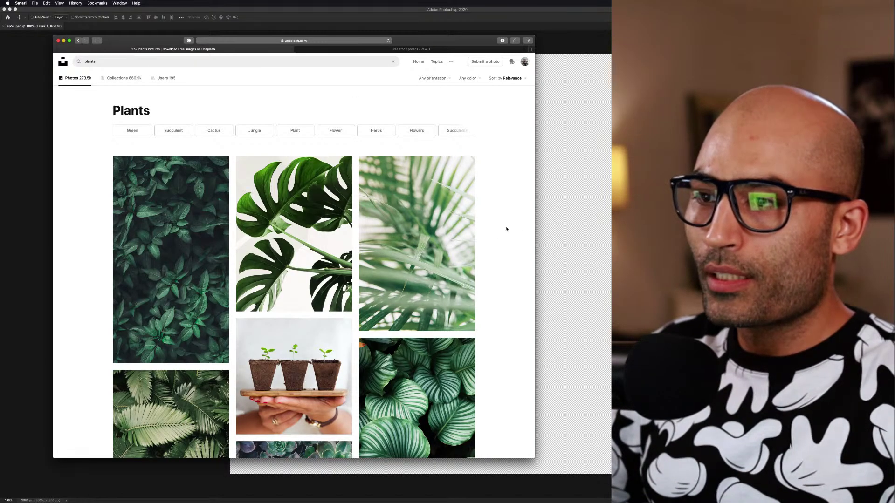
click(299, 216)
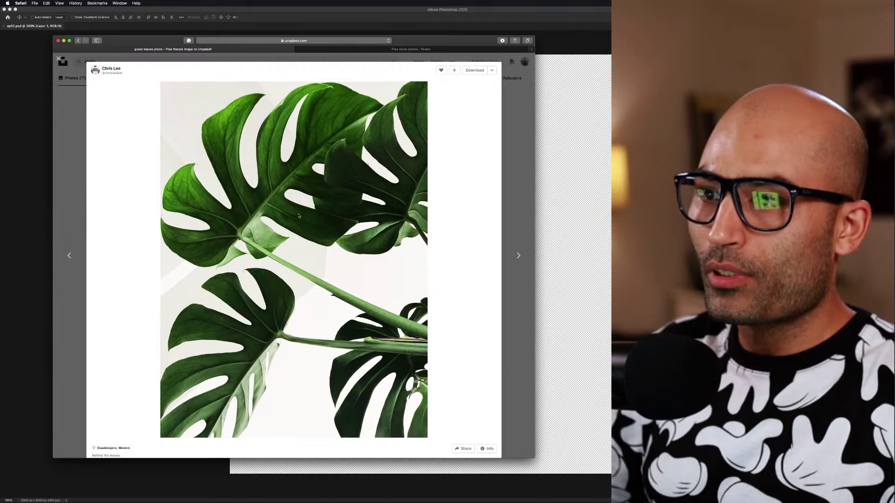
click(476, 70)
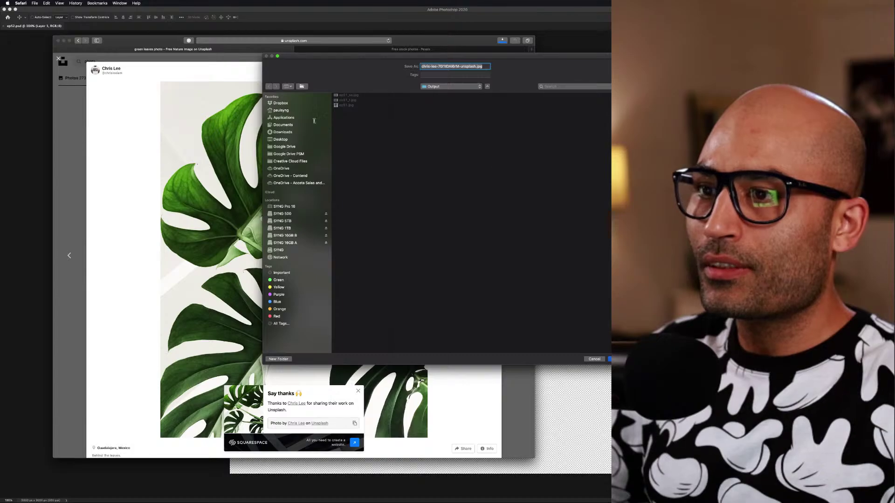
Set the save location to 01_SYNG TV > Art w/ SYNG > 00.02 Season One > 07.28 S1 EP52 on the SYNG 500 drive
click(295, 214)
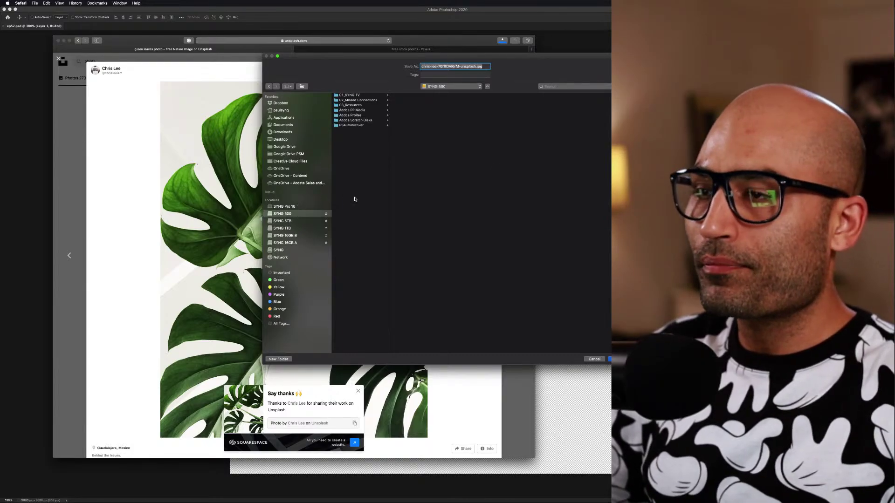
click(366, 95)
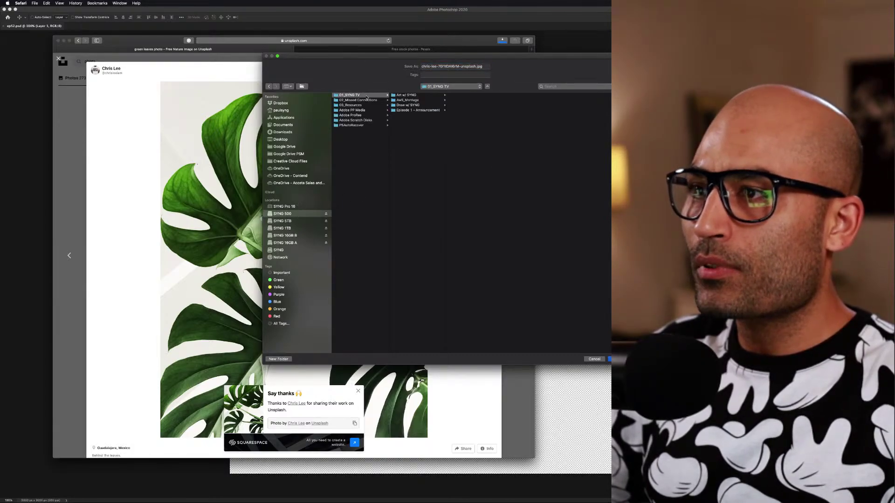
click(403, 95)
click(465, 105)
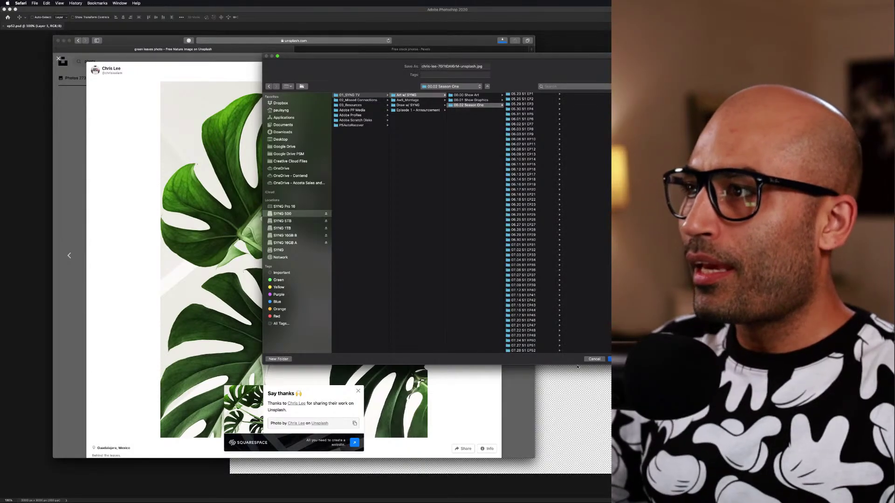
drag(578, 56, 407, 54)
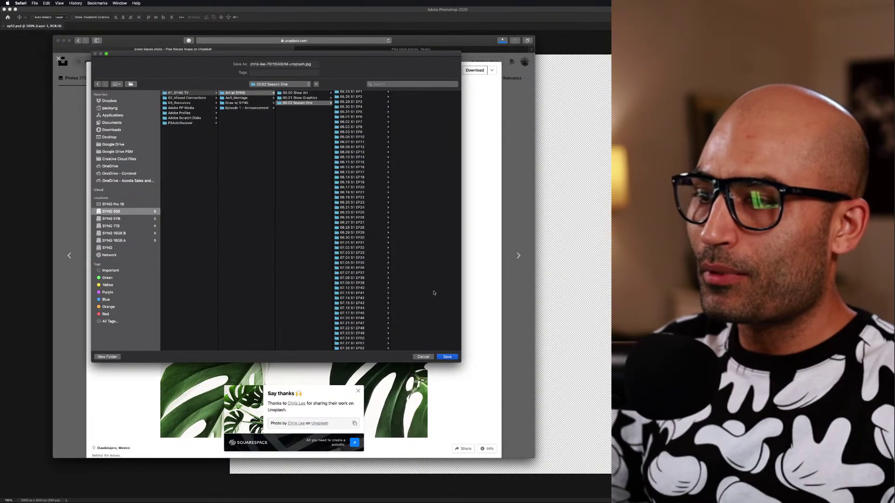
drag(455, 363, 503, 432)
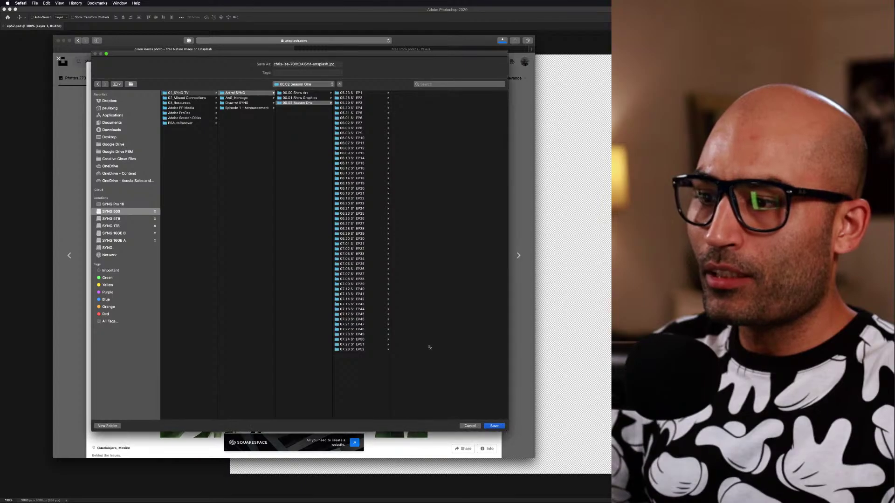
click(356, 350)
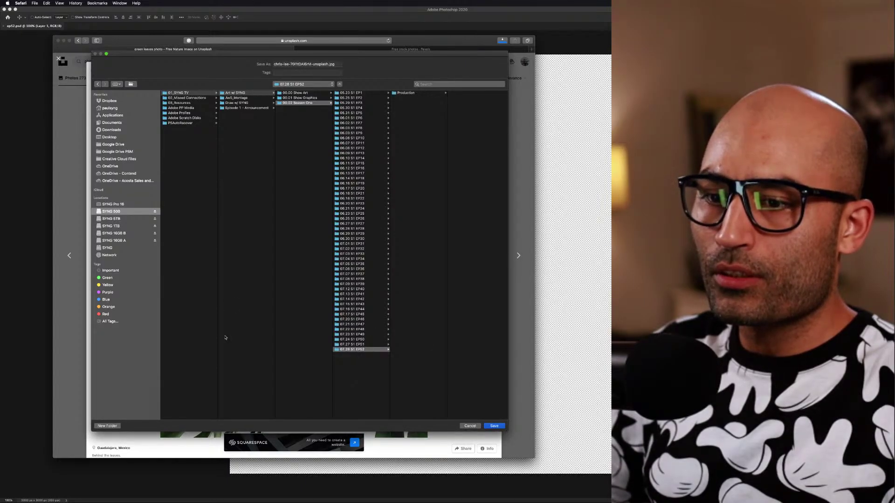
Create a "Resources" folder inside the episode folder and save the monstera leaves photo there
click(108, 426)
text(Resources)
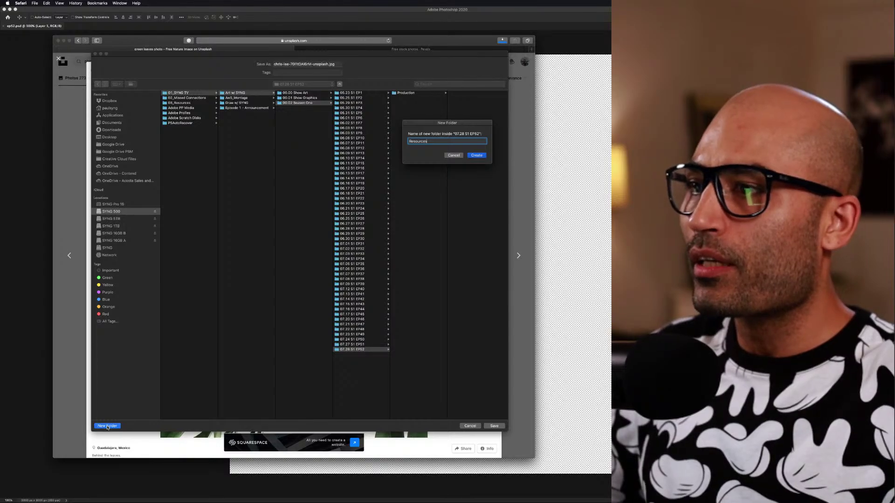
click(484, 156)
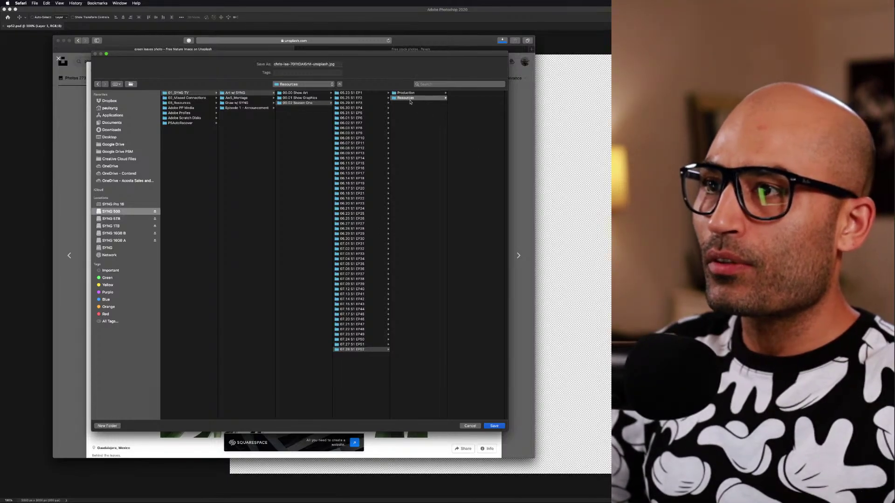
click(492, 427)
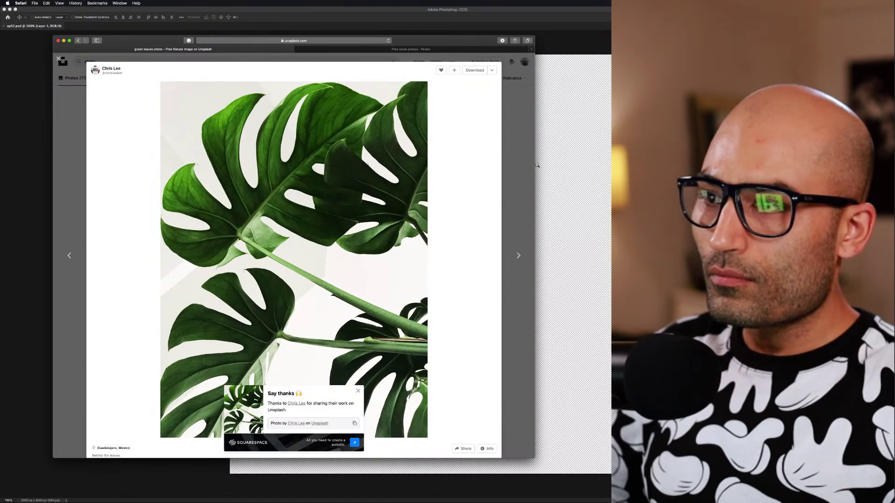
Look through the plants results for more images and preview the photo of the single leafy branch on a pale background
click(521, 173)
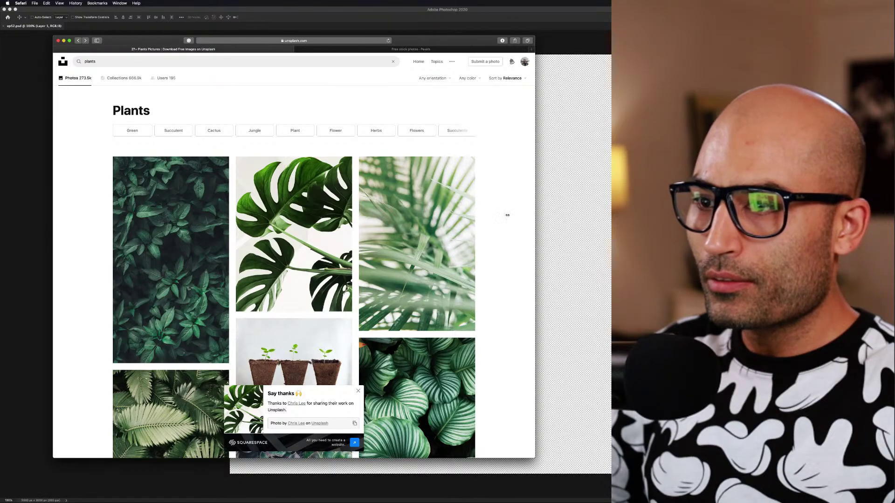
scroll(507, 215, down, 5)
scroll(507, 216, up, 3)
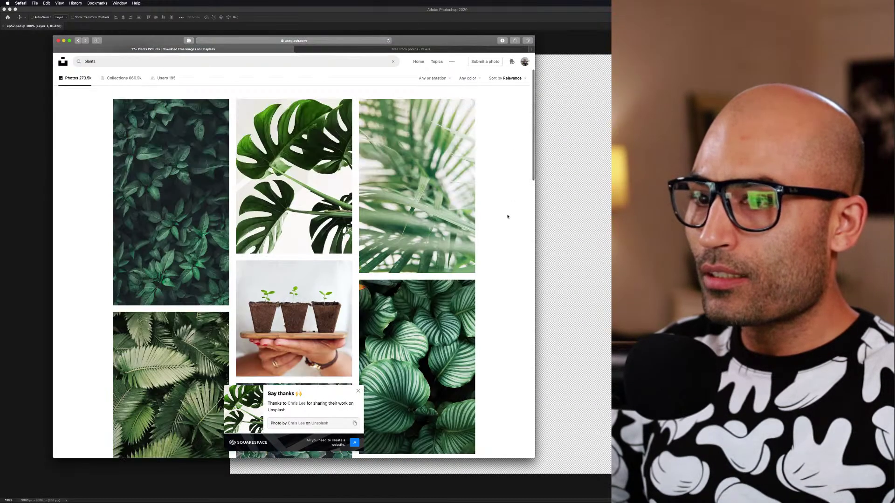
scroll(508, 217, down, 5)
scroll(508, 216, down, 5)
scroll(507, 217, down, 5)
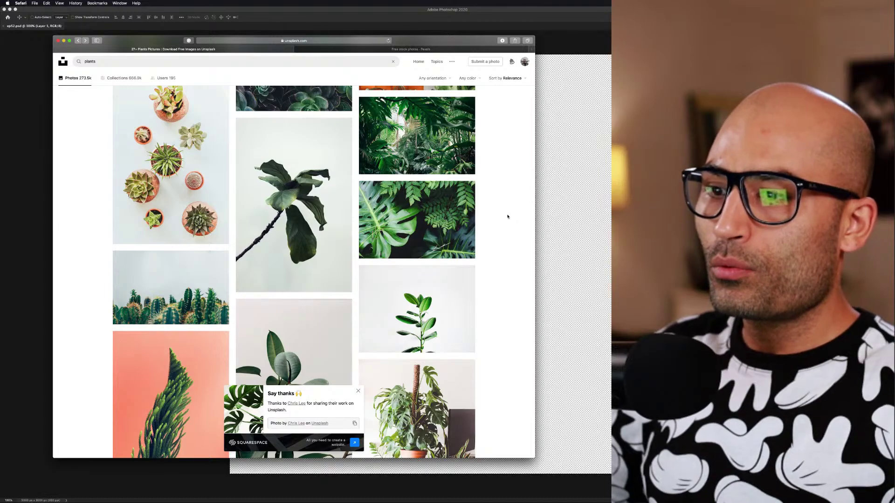
mouse_move(319, 209)
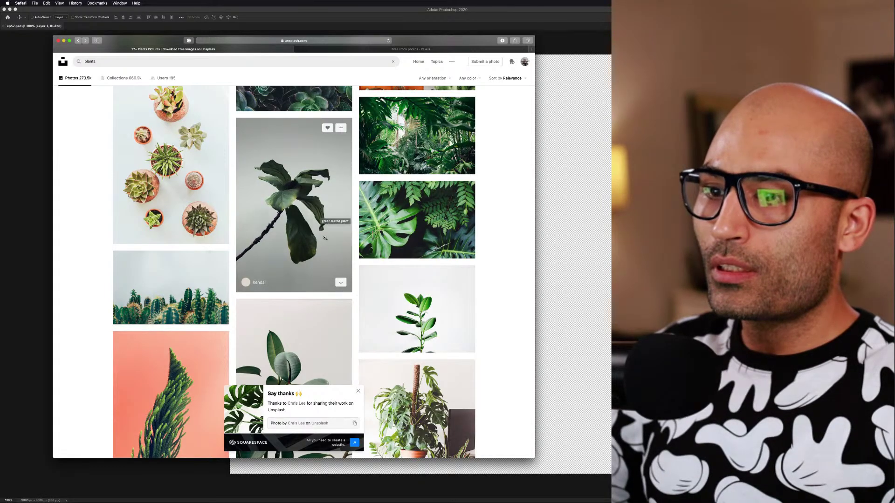
scroll(320, 219, down, 6)
scroll(325, 238, up, 2)
scroll(325, 238, up, 6)
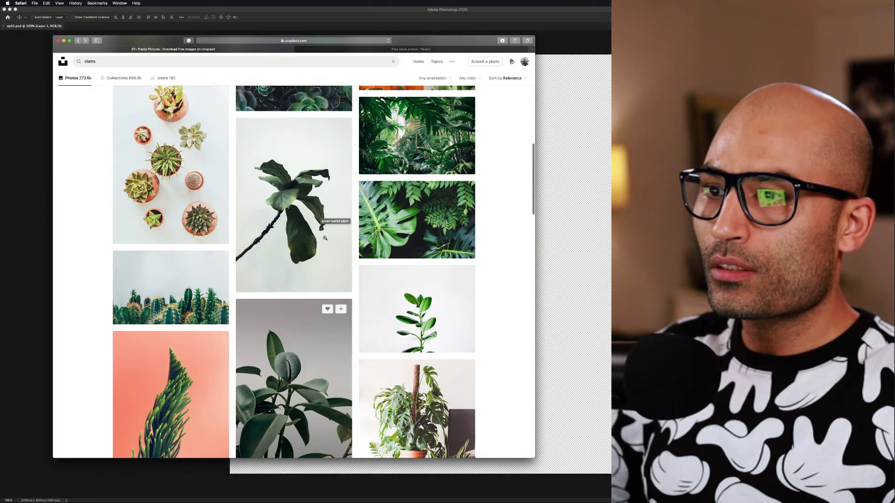
click(314, 204)
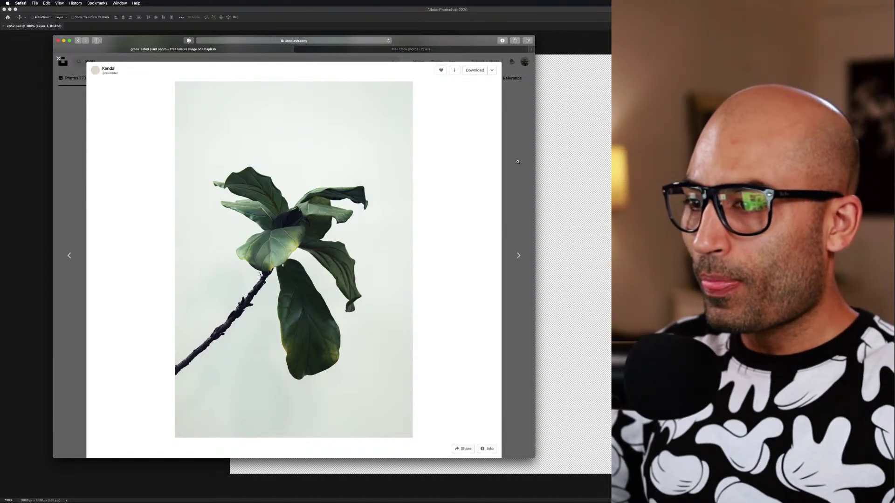
click(506, 247)
Download the photo of the tall leafy plant in a woven basket from the plants results into the Resources folder
scroll(506, 253, down, 4)
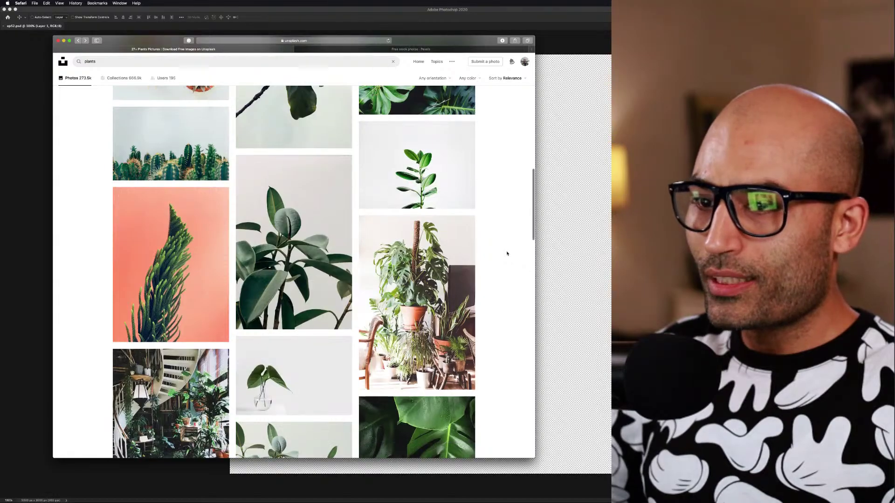
scroll(507, 253, down, 10)
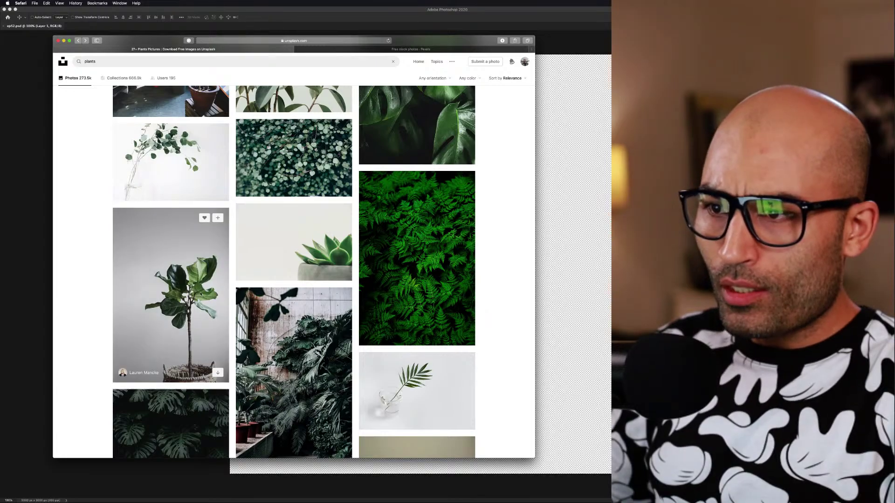
click(184, 298)
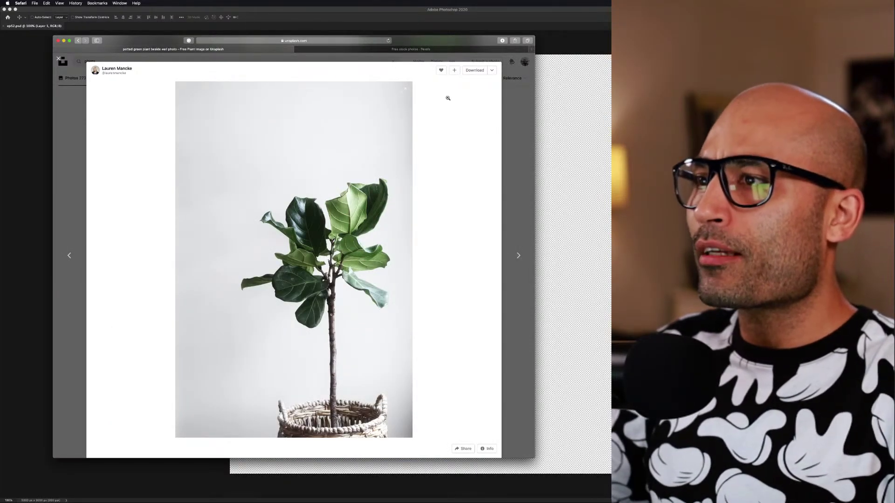
click(475, 70)
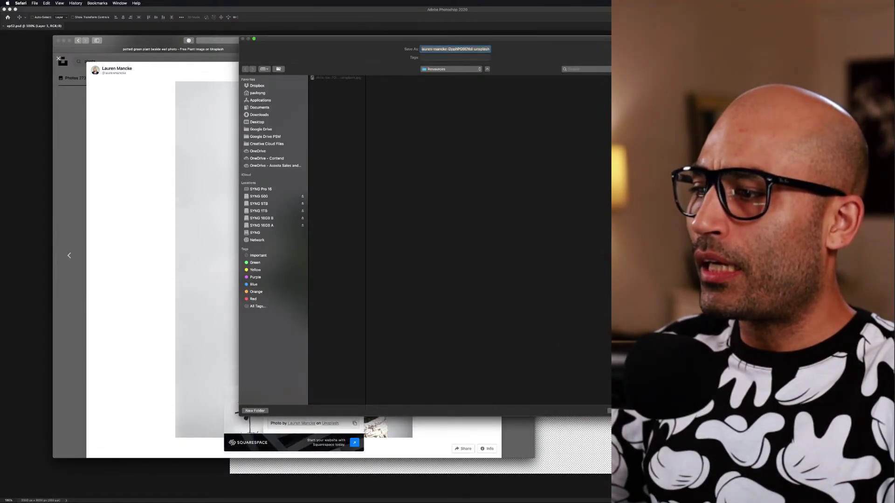
key(Return)
click(515, 309)
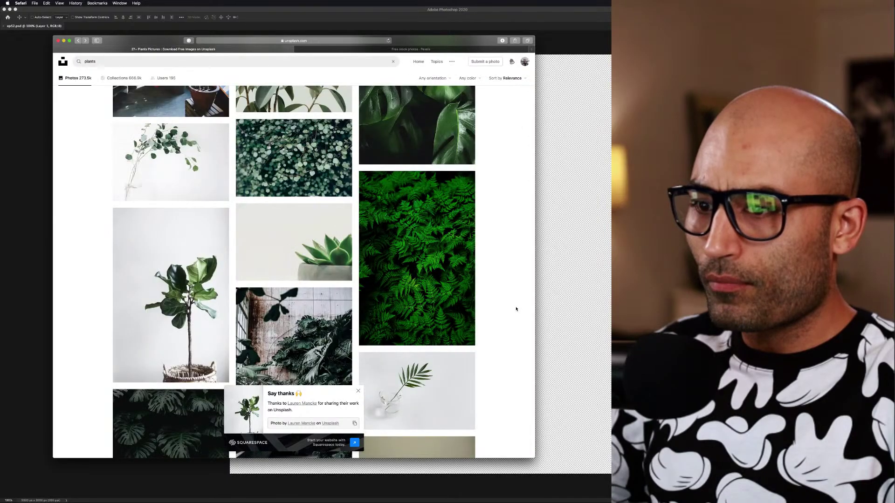
Dismiss the thank-you notice and look further through the plants results for plants on plain backgrounds
scroll(516, 309, down, 10)
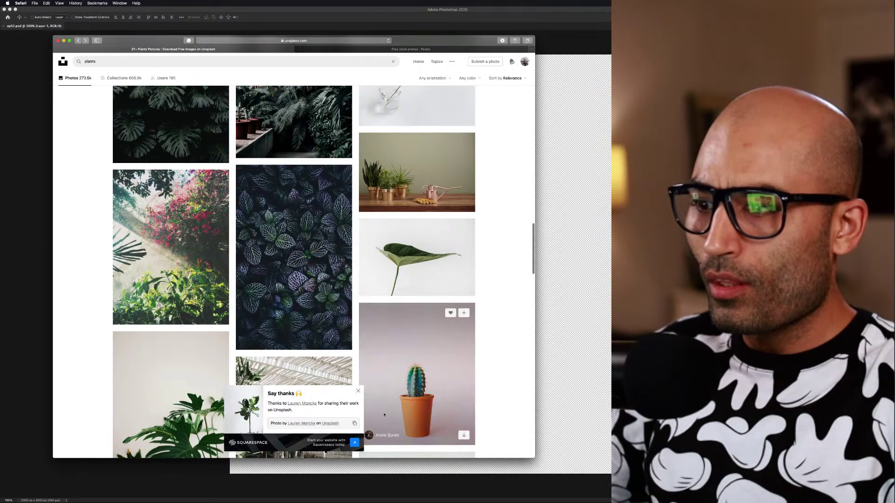
click(358, 392)
scroll(508, 372, down, 12)
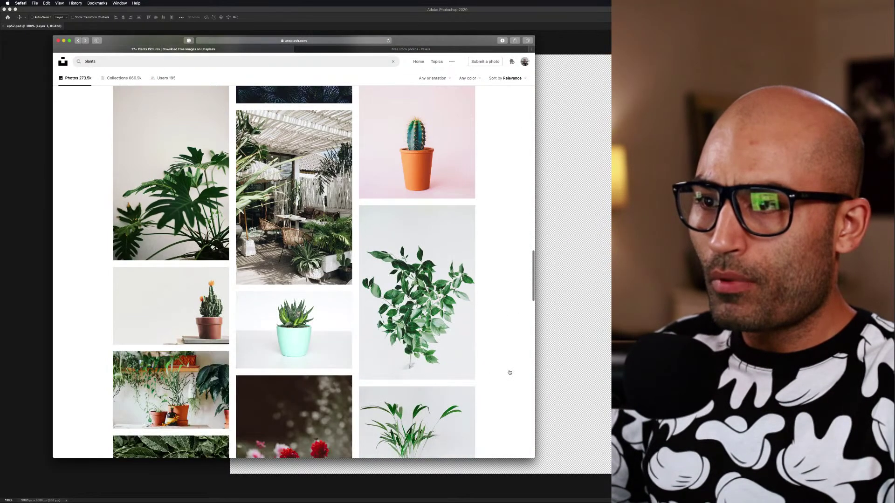
scroll(510, 372, down, 2)
scroll(509, 372, down, 5)
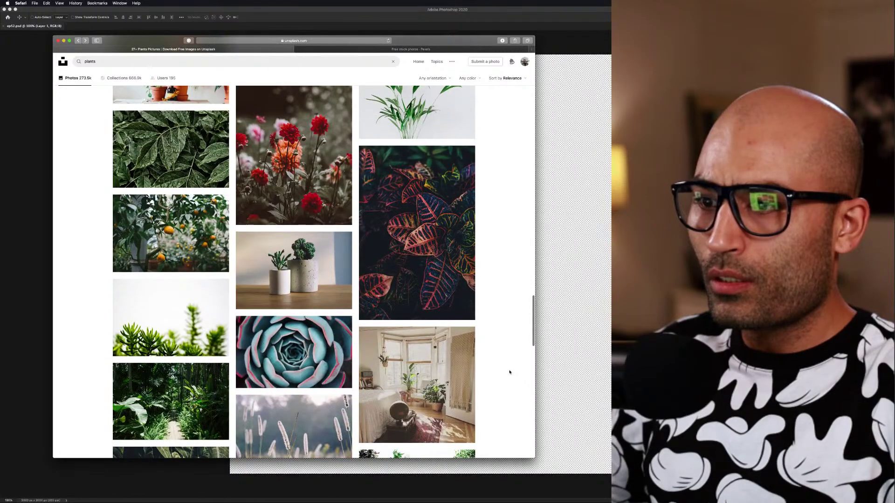
scroll(510, 372, down, 6)
scroll(509, 372, down, 7)
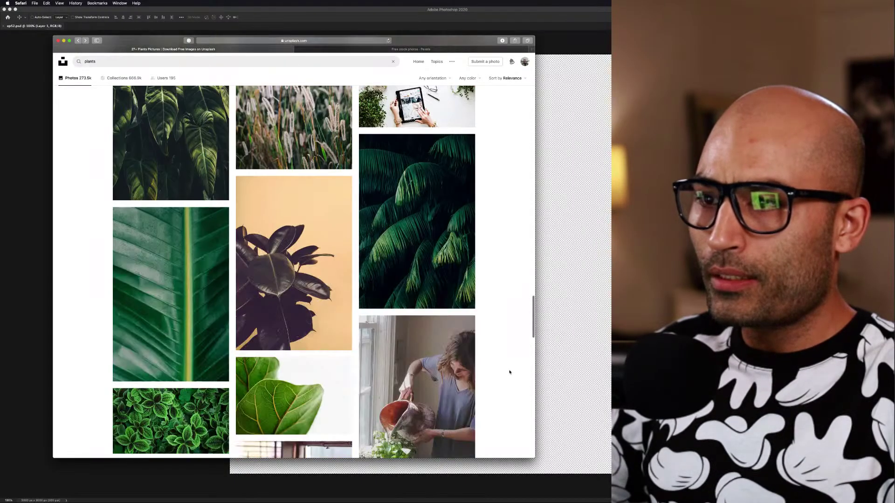
scroll(509, 372, down, 1)
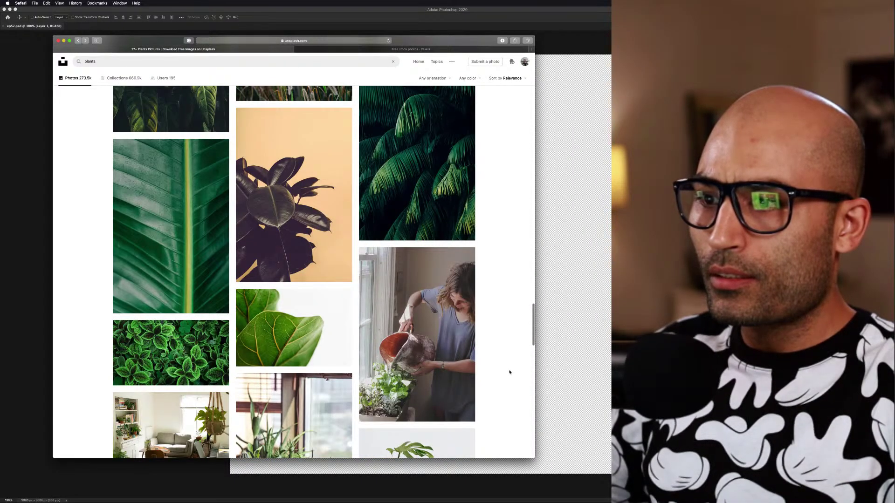
scroll(509, 371, down, 3)
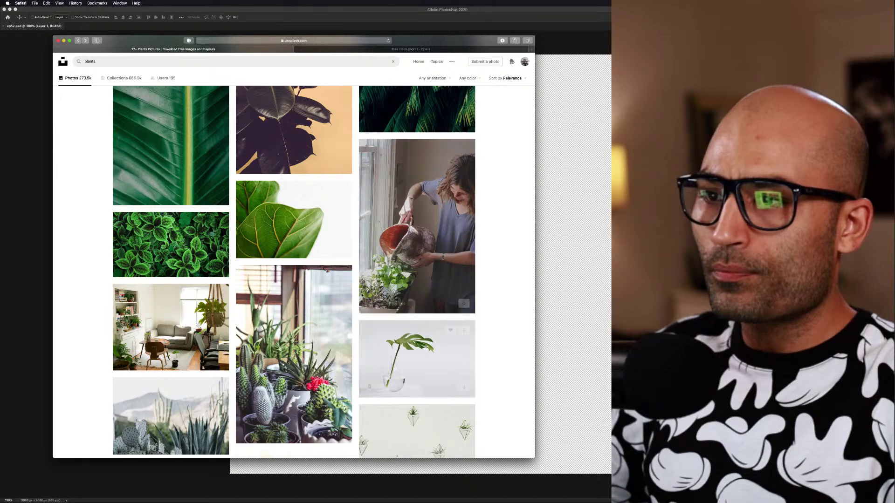
Open the close-up photo of veined green leaves on white and look through its related photos
click(304, 227)
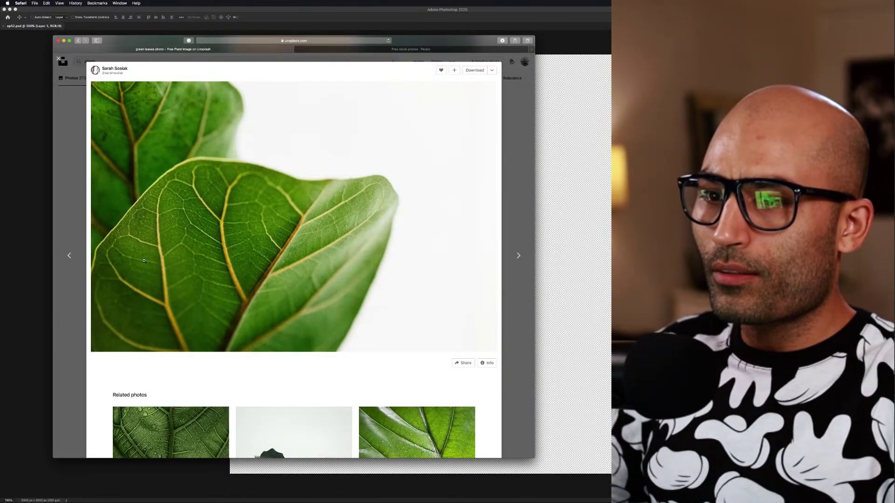
scroll(244, 274, down, 4)
scroll(287, 287, down, 10)
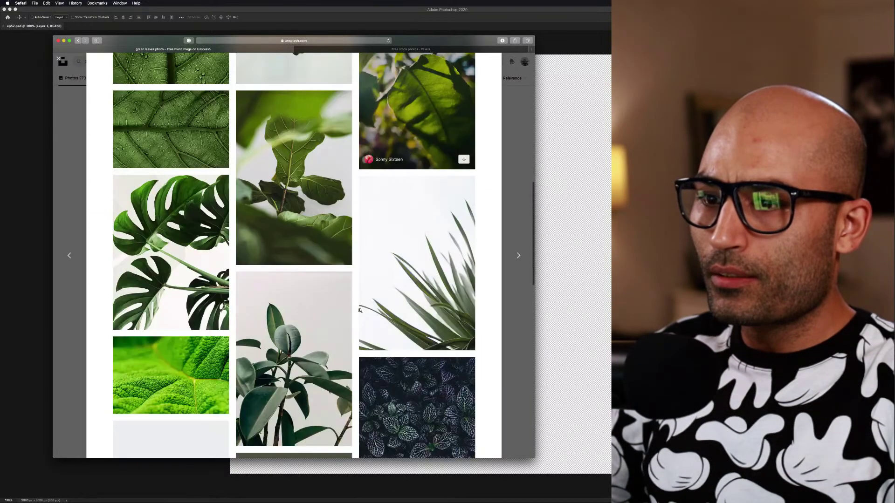
scroll(360, 311, down, 6)
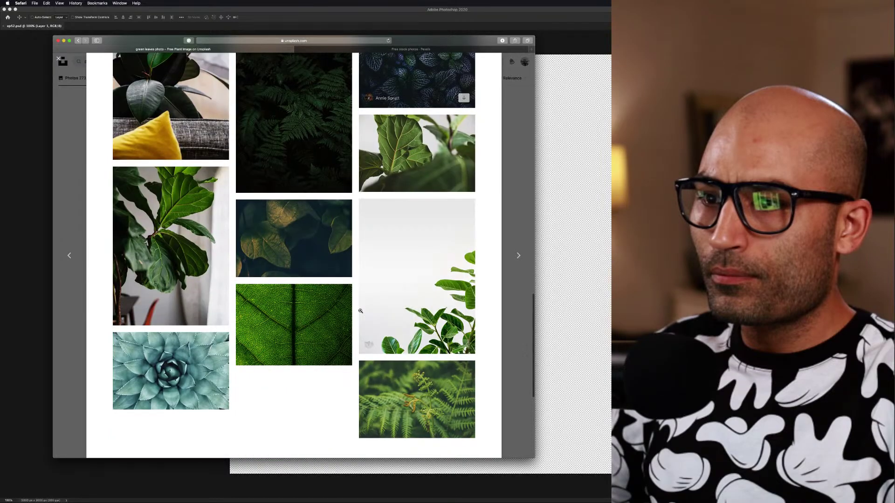
scroll(361, 310, up, 3)
scroll(360, 311, up, 15)
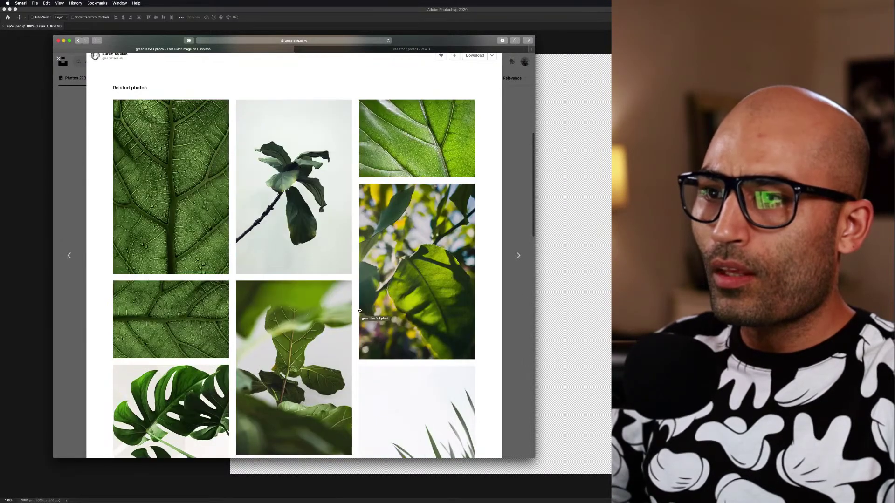
scroll(360, 311, down, 5)
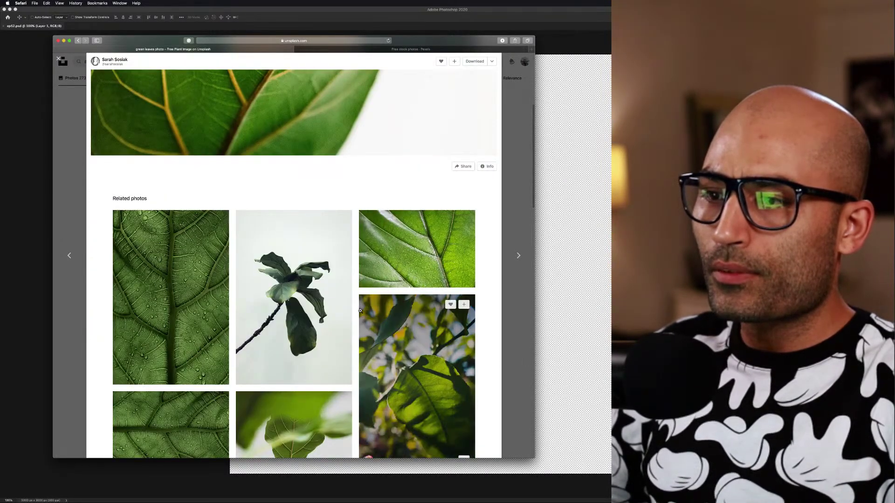
scroll(360, 311, up, 5)
scroll(360, 310, down, 5)
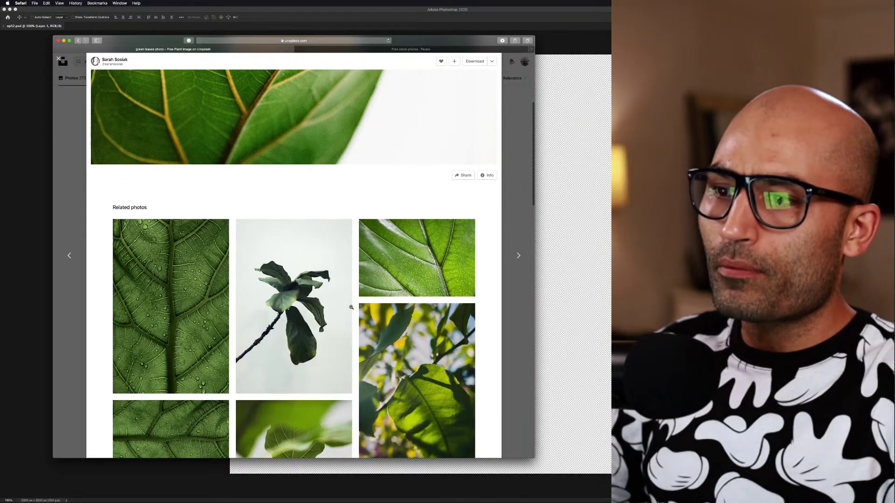
Download the related photo of the single leafy branch on a pale background into the Resources folder
click(295, 270)
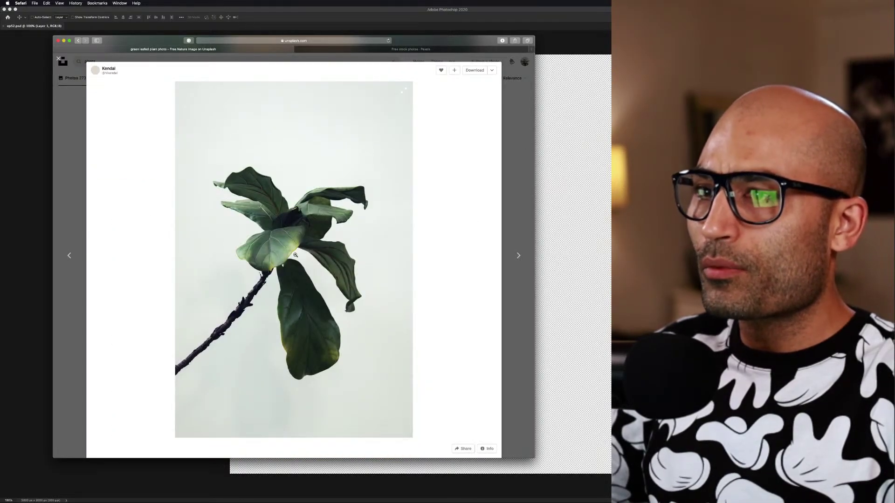
click(467, 71)
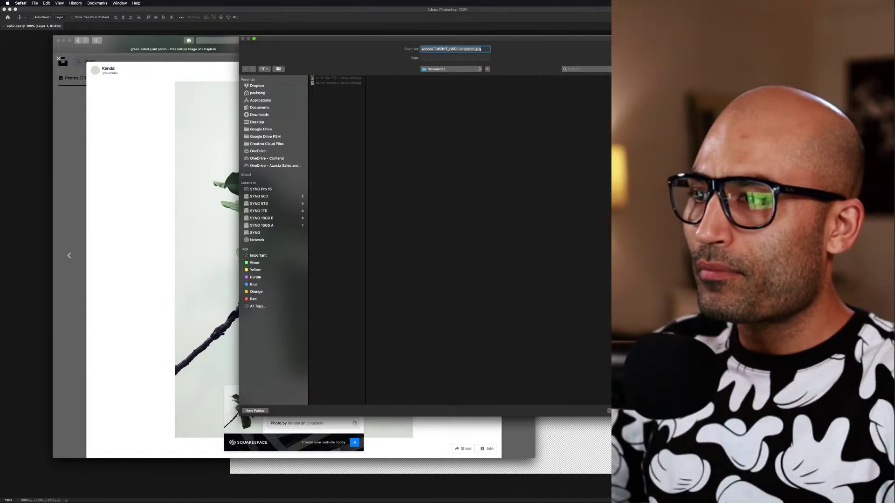
key(Return)
click(514, 178)
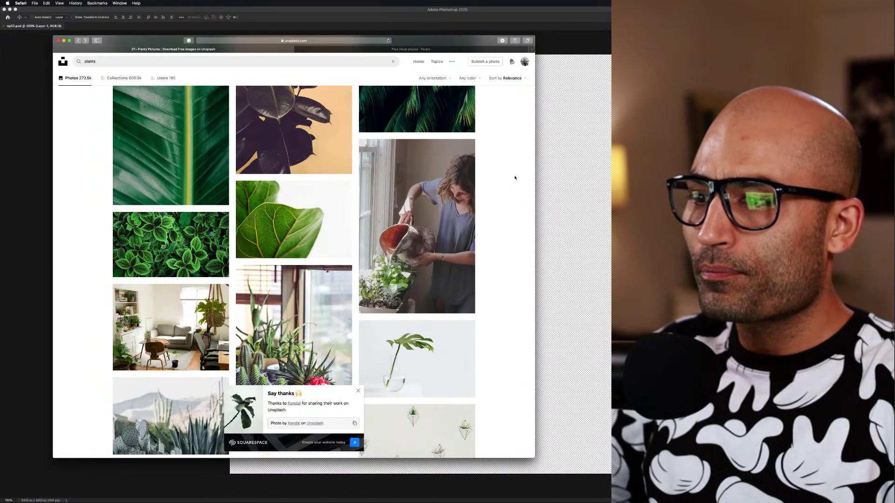
Leave the plants results for the Unsplash home page and look through the Sustainability topic for usable plant photos
scroll(502, 219, down, 10)
scroll(501, 196, up, 10)
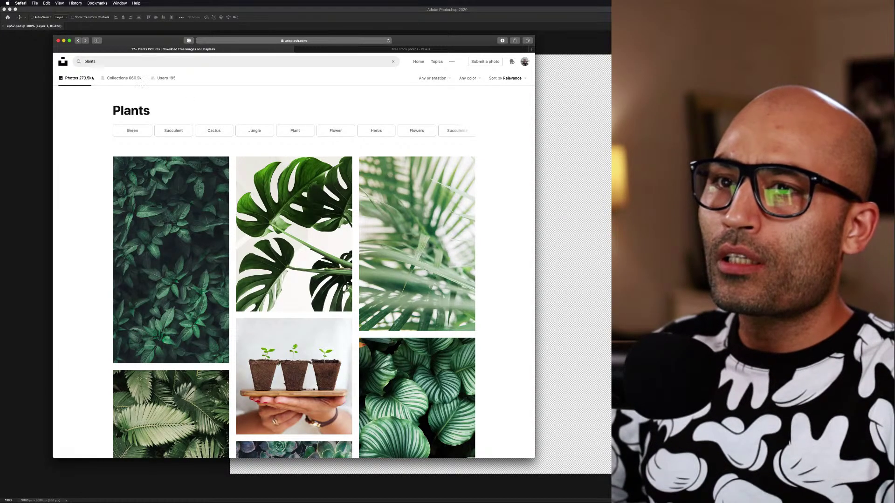
click(64, 66)
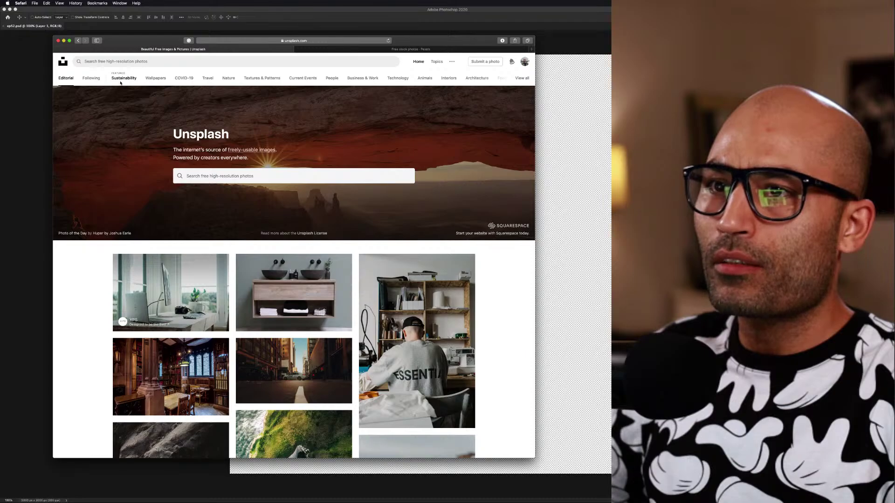
click(122, 79)
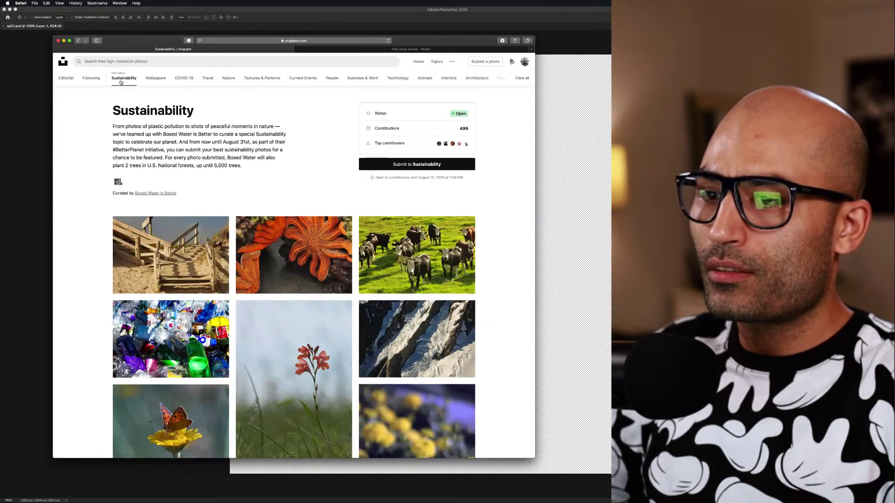
scroll(509, 267, down, 5)
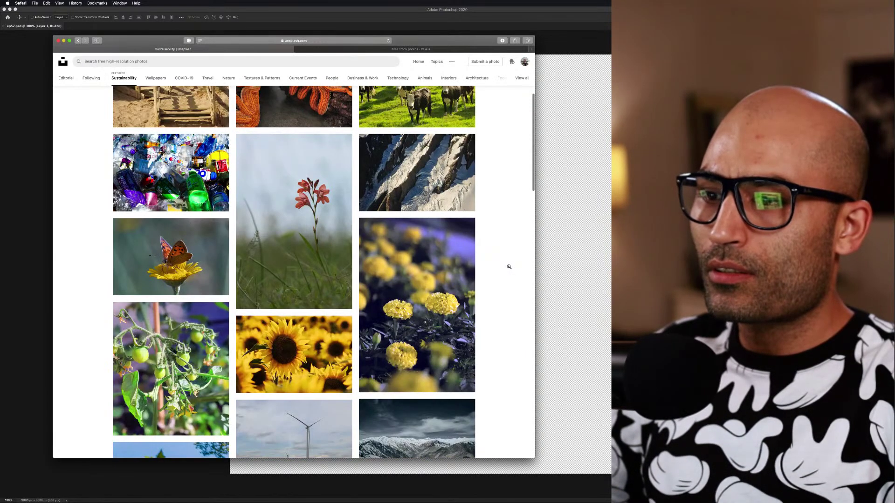
scroll(509, 267, down, 5)
scroll(509, 267, down, 8)
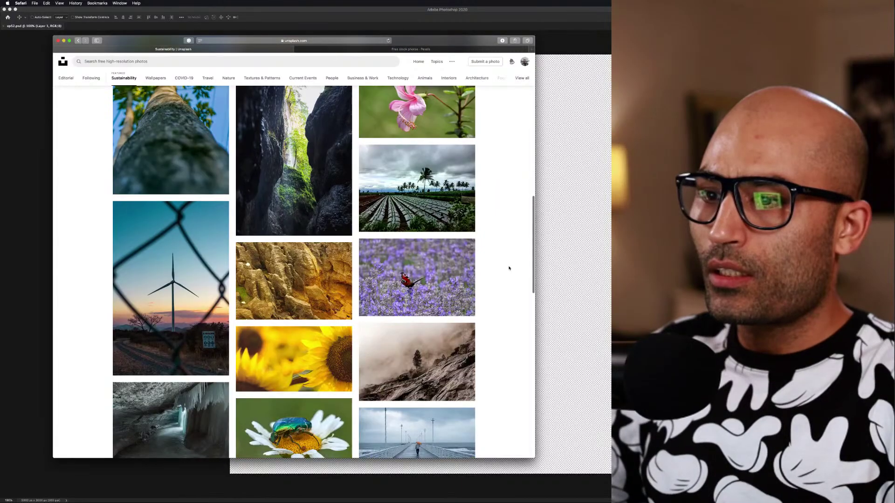
scroll(509, 268, down, 1)
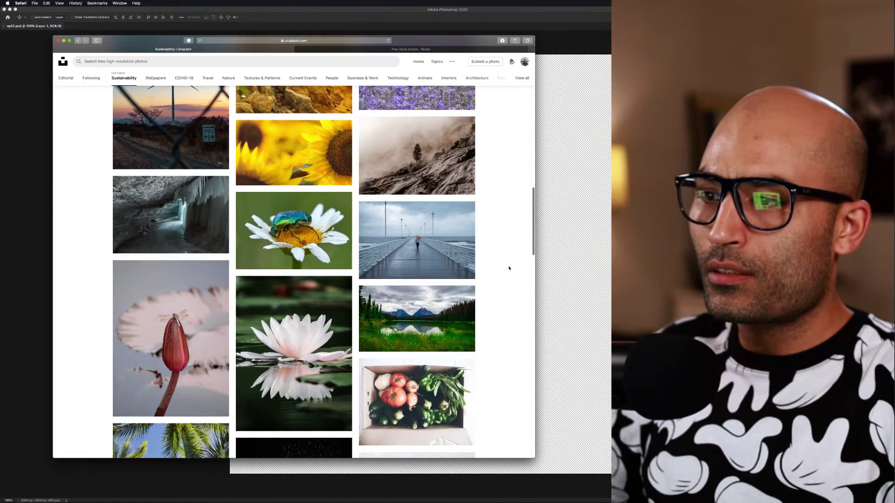
scroll(509, 268, down, 15)
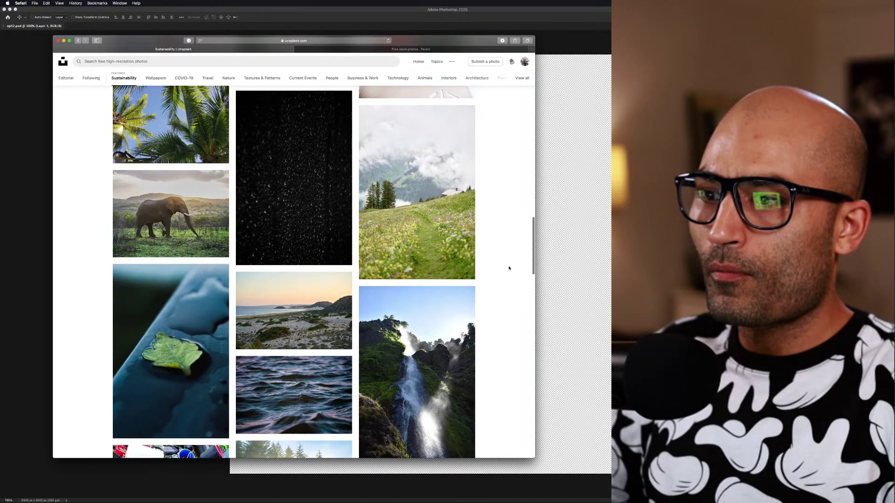
scroll(509, 267, down, 20)
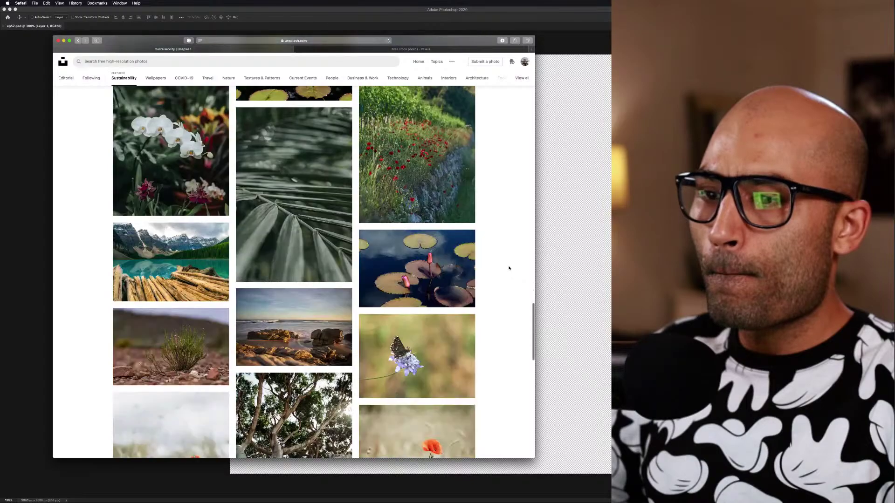
scroll(509, 268, down, 20)
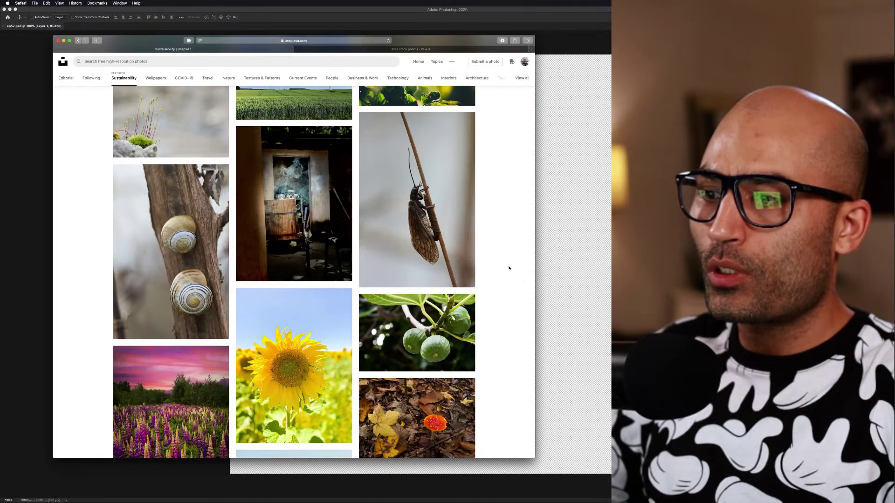
scroll(509, 268, down, 15)
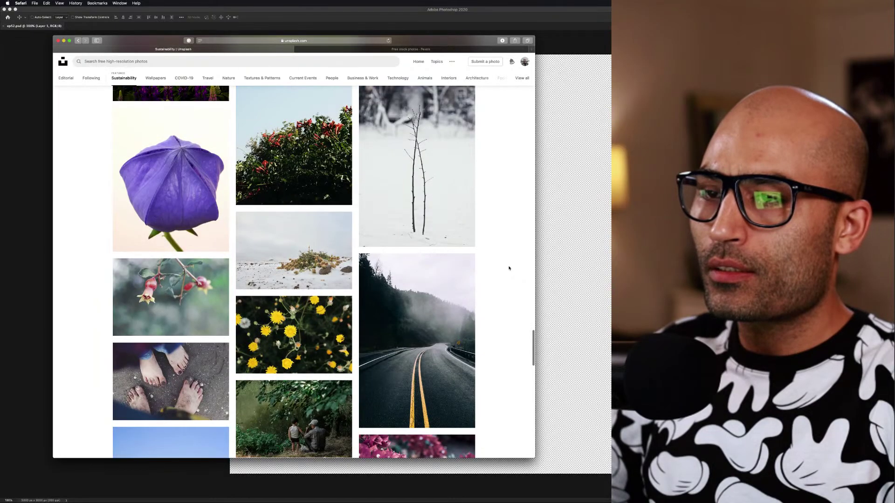
View the purple flower bud photo on a pale background enlarged, and return to the Sustainability photos
click(195, 180)
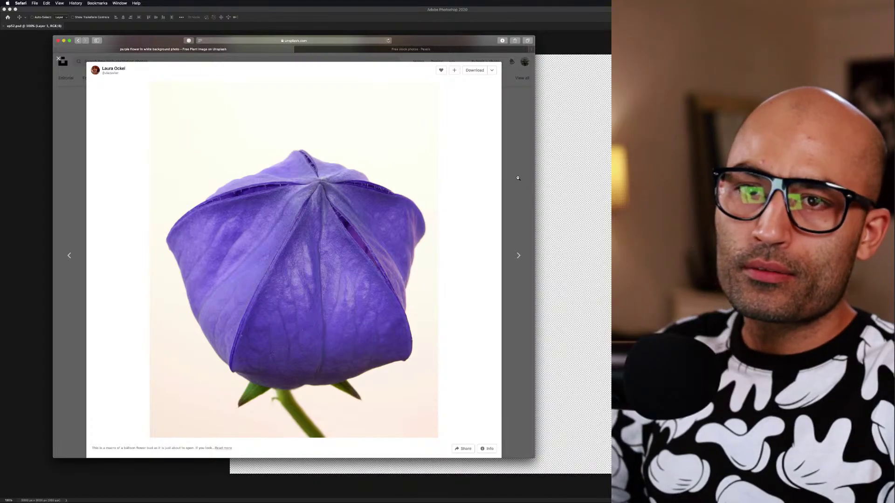
click(518, 178)
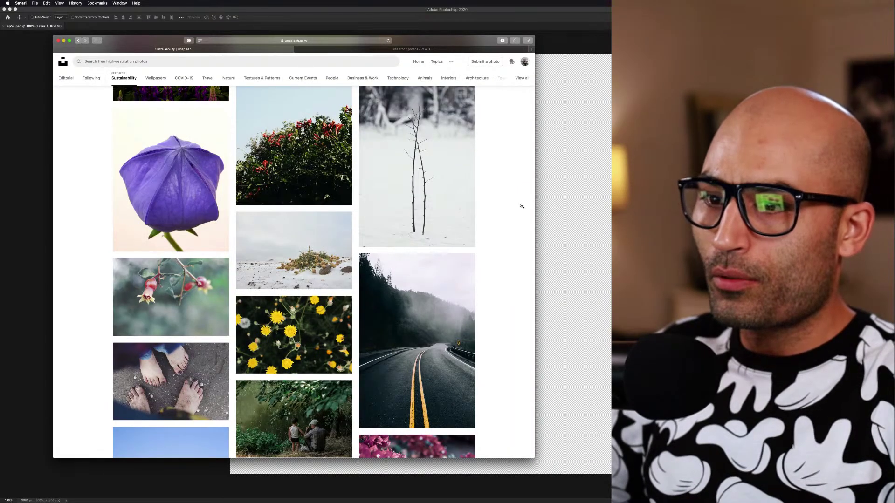
scroll(505, 278, down, 2)
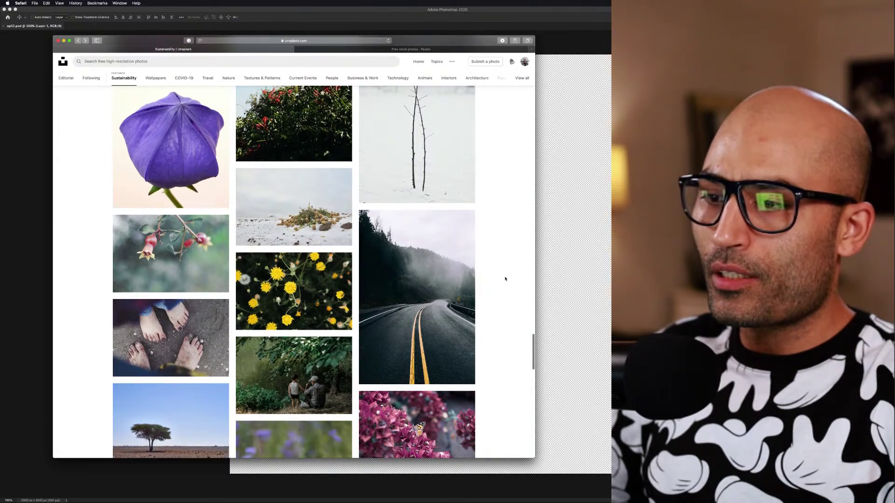
Look further through the Sustainability topic for flowers, leaves and other nature photos suitable for the artwork
scroll(505, 279, down, 10)
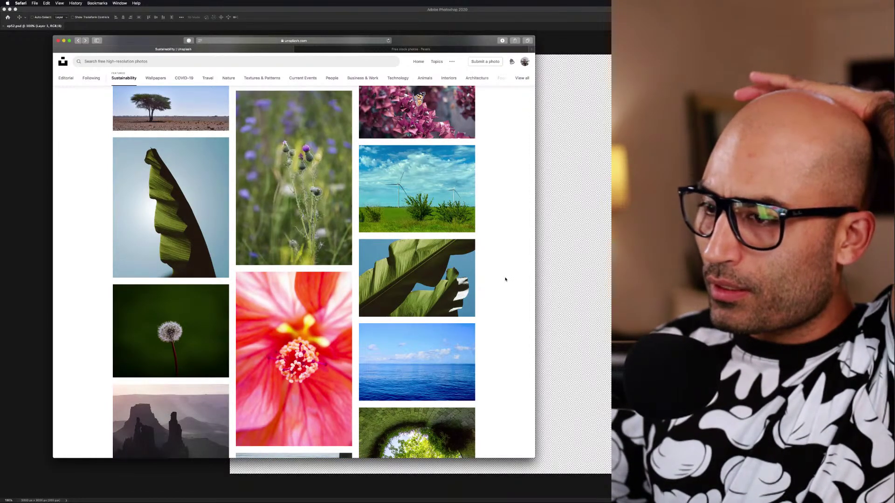
scroll(505, 278, down, 10)
scroll(505, 280, down, 4)
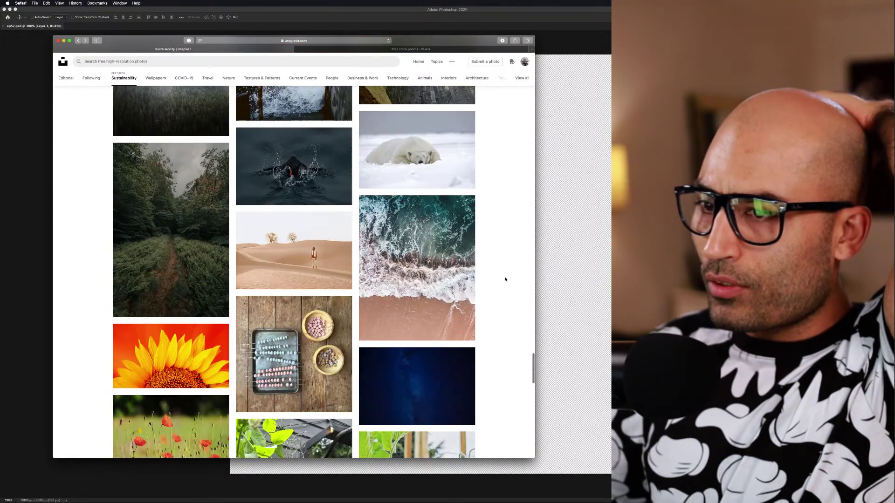
scroll(505, 279, down, 20)
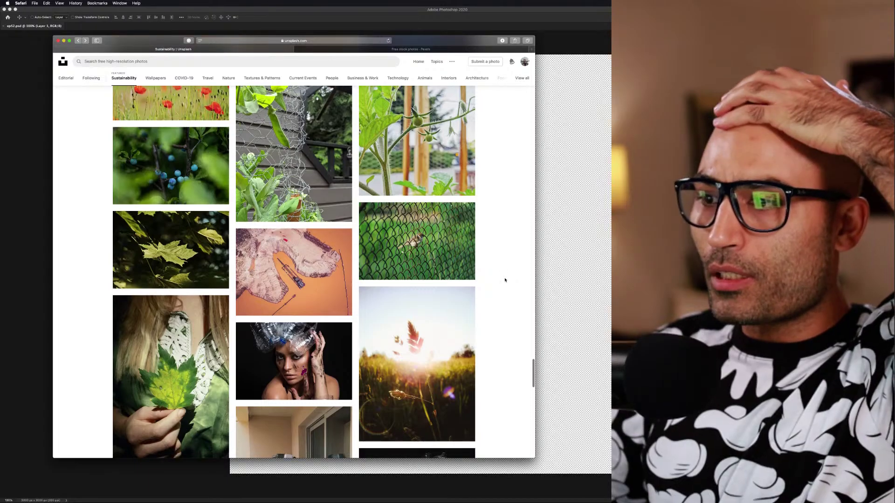
scroll(505, 281, down, 8)
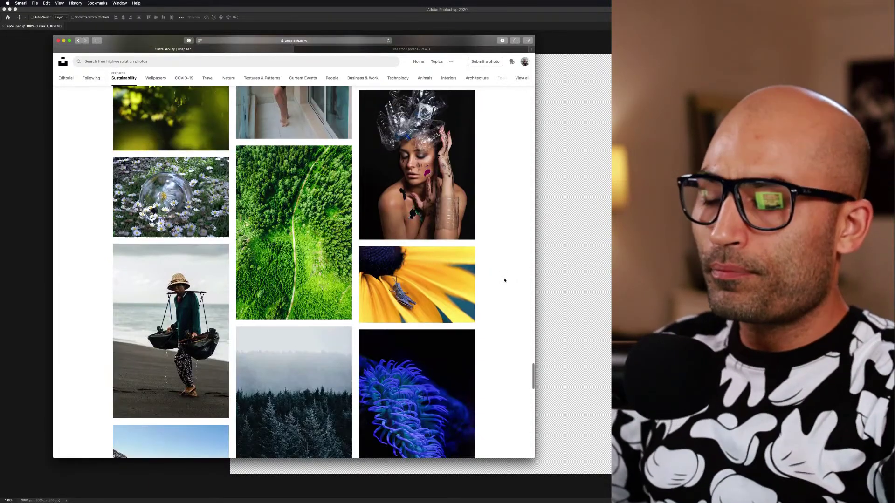
scroll(503, 279, down, 10)
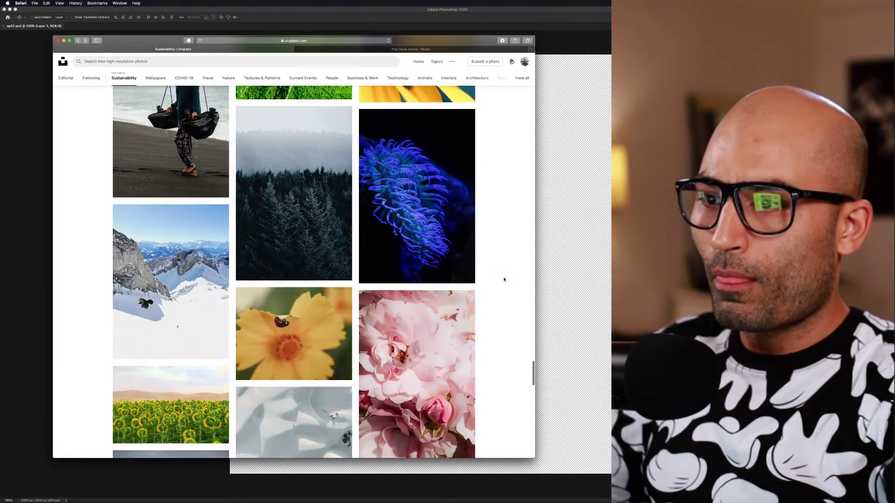
scroll(503, 279, down, 4)
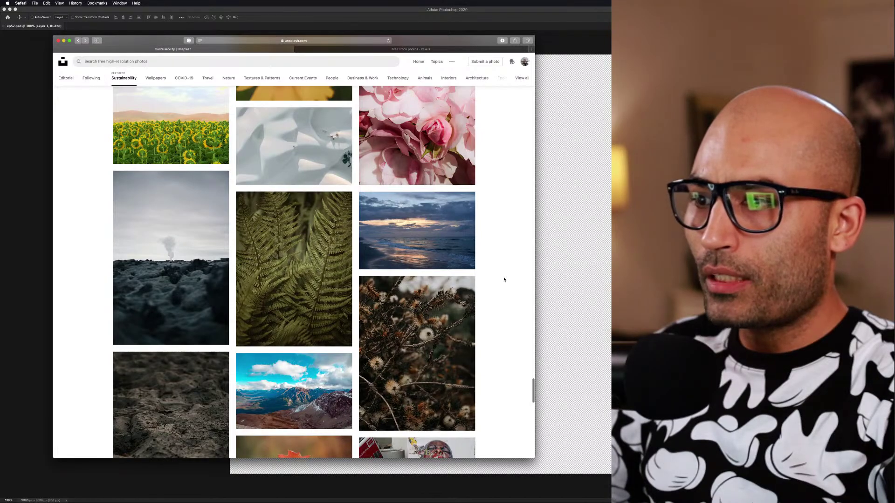
scroll(504, 279, down, 6)
scroll(504, 279, down, 8)
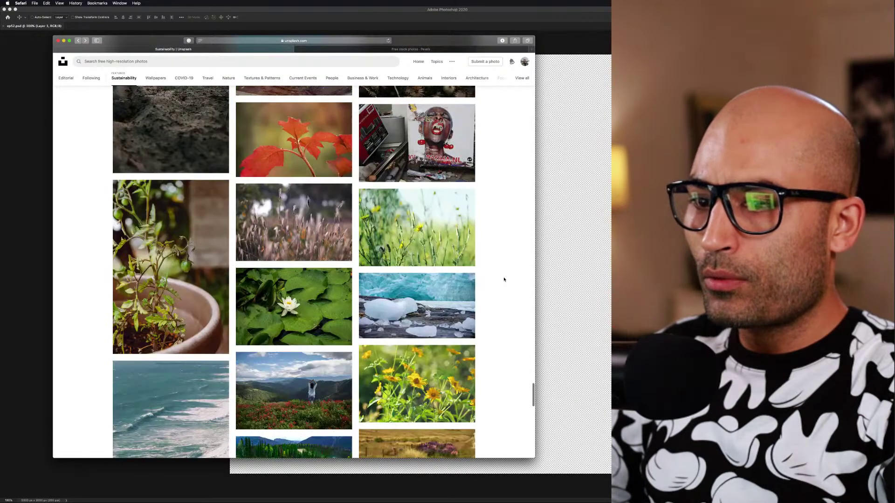
scroll(504, 279, down, 7)
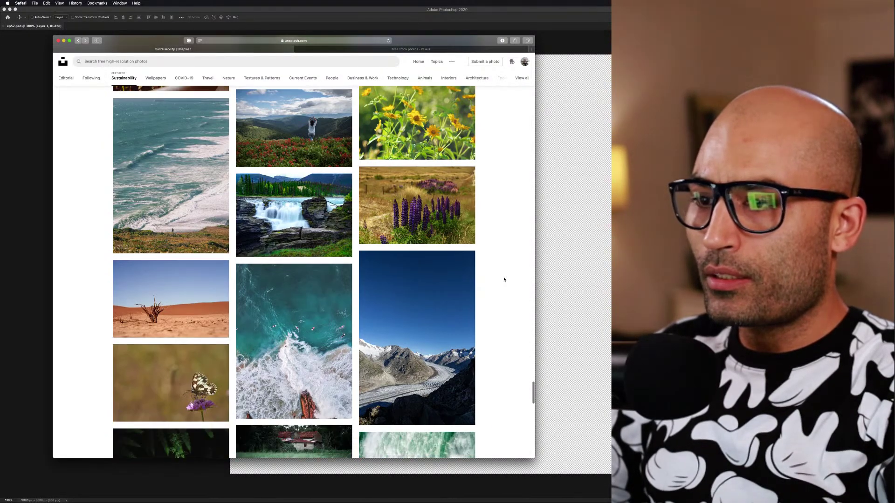
scroll(504, 280, down, 15)
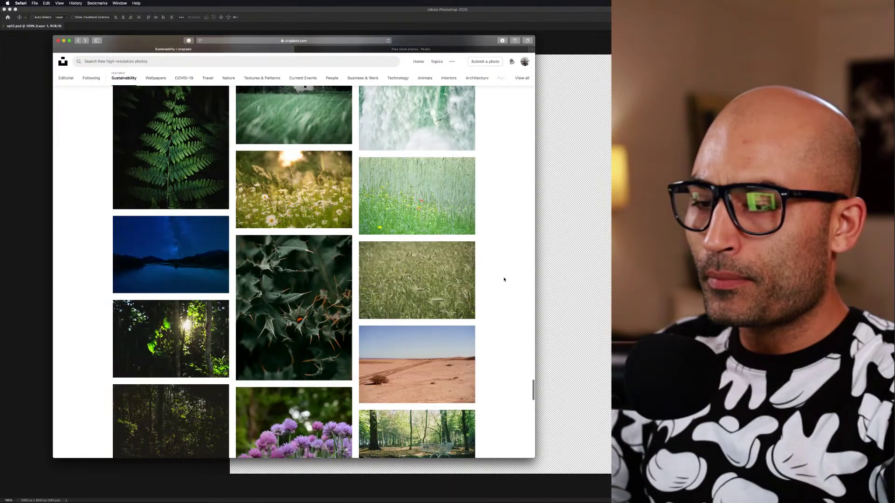
scroll(505, 283, down, 10)
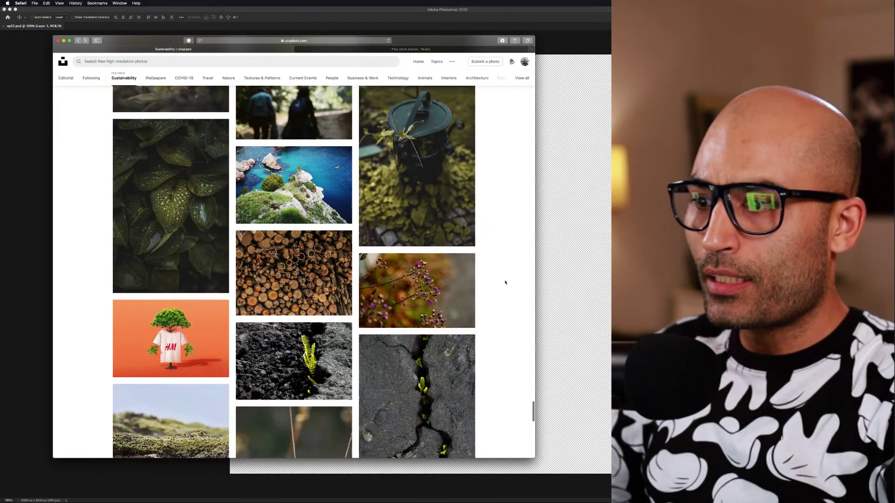
scroll(505, 282, down, 5)
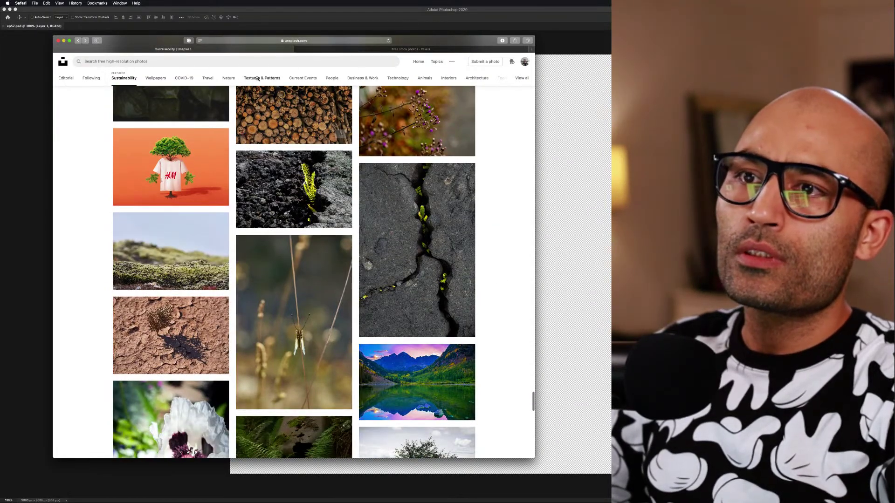
Search the photo library for "dhobi"
click(173, 66)
text(dh)
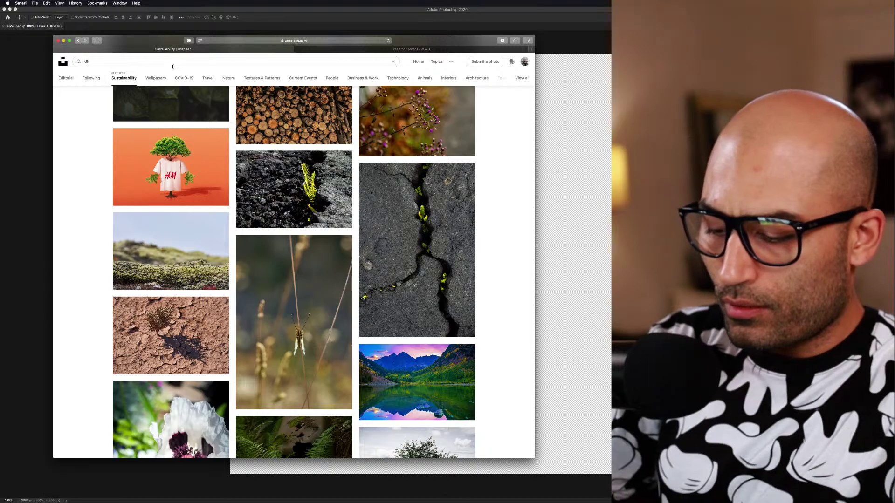
text(obi)
key(Return)
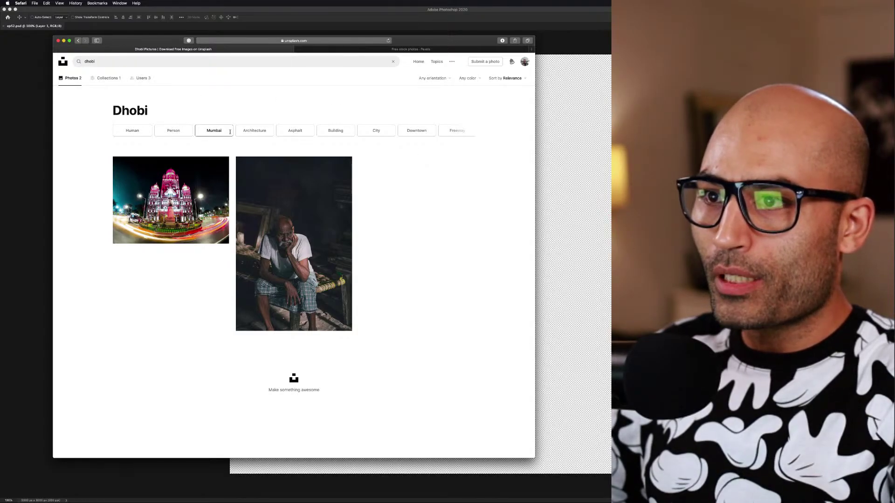
Switch to the related Mumbai search and look through its photos of people, buildings and street scenes for usable artwork material
click(213, 131)
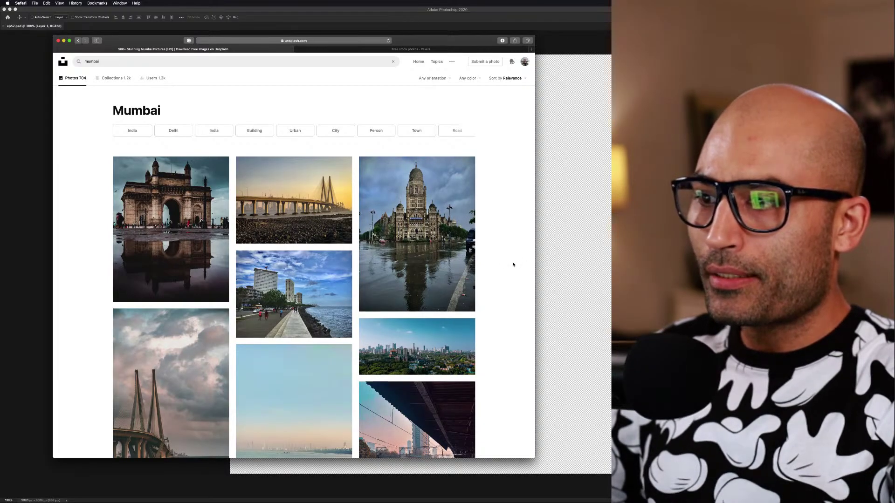
scroll(513, 263, down, 5)
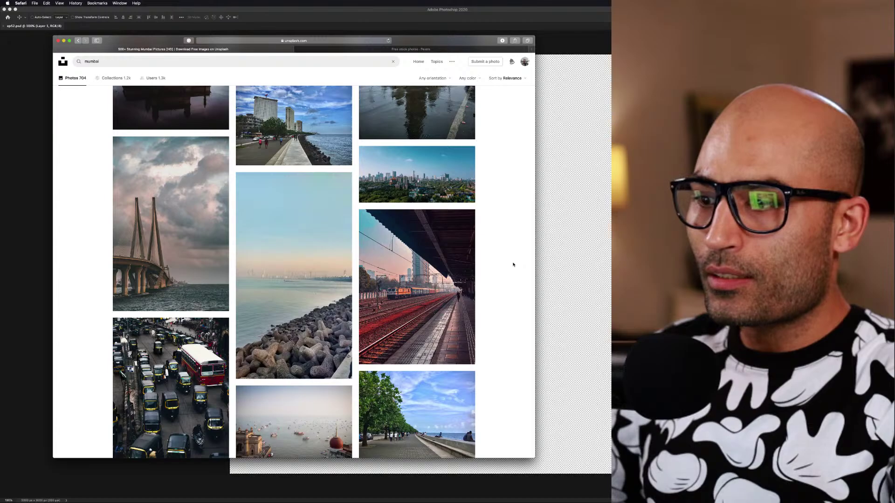
scroll(513, 264, down, 5)
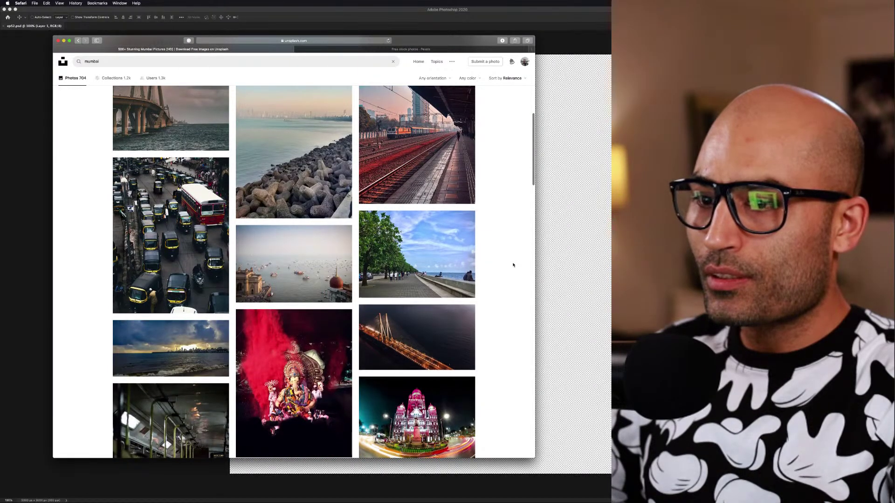
scroll(513, 265, down, 8)
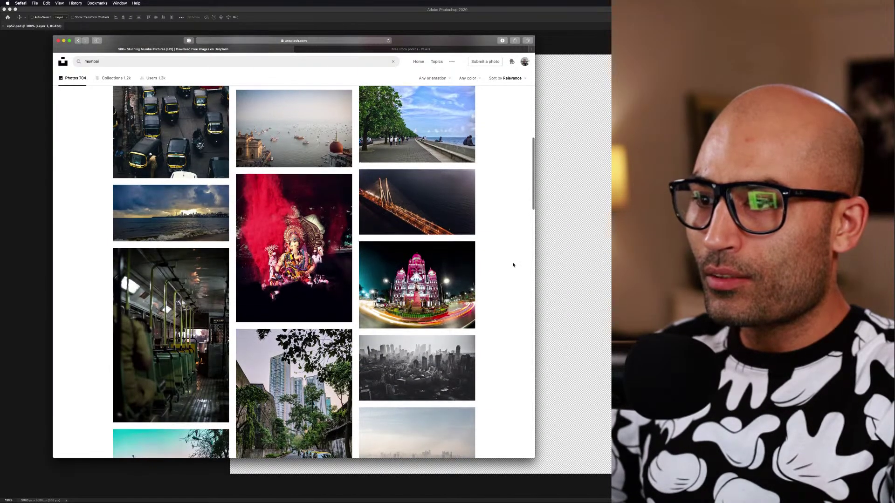
scroll(513, 265, down, 10)
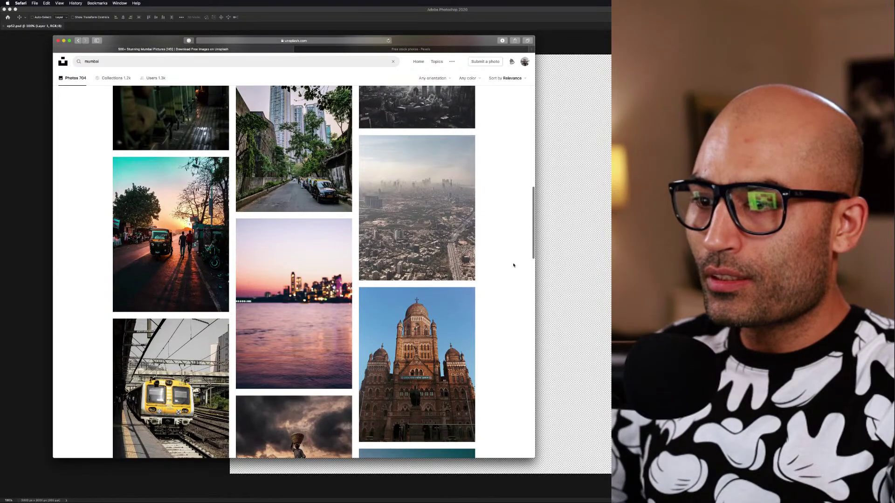
scroll(513, 265, down, 18)
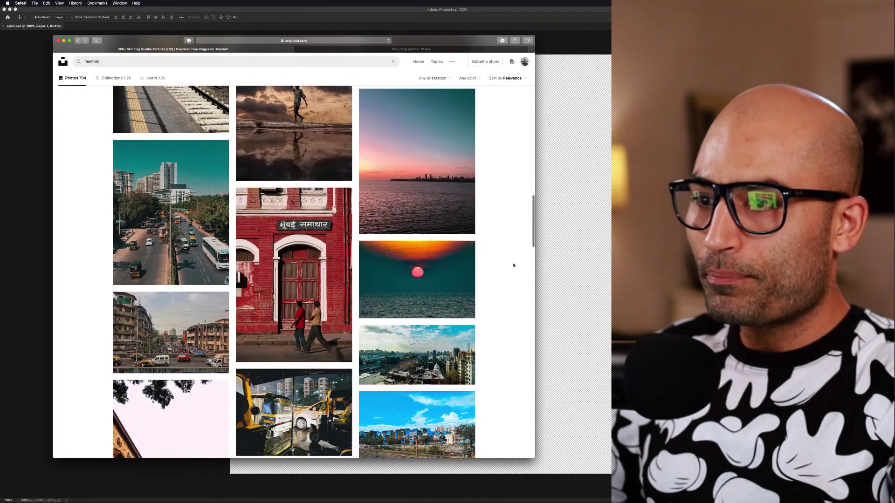
scroll(514, 267, down, 4)
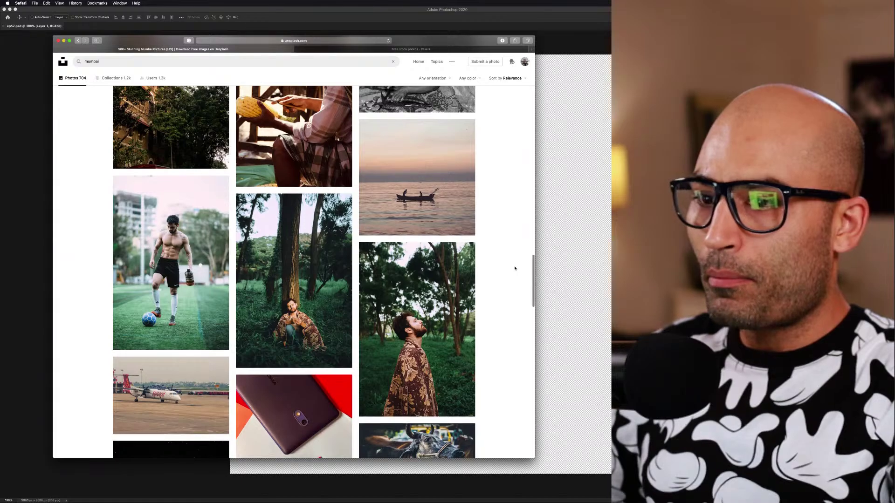
scroll(515, 268, down, 5)
scroll(514, 269, down, 14)
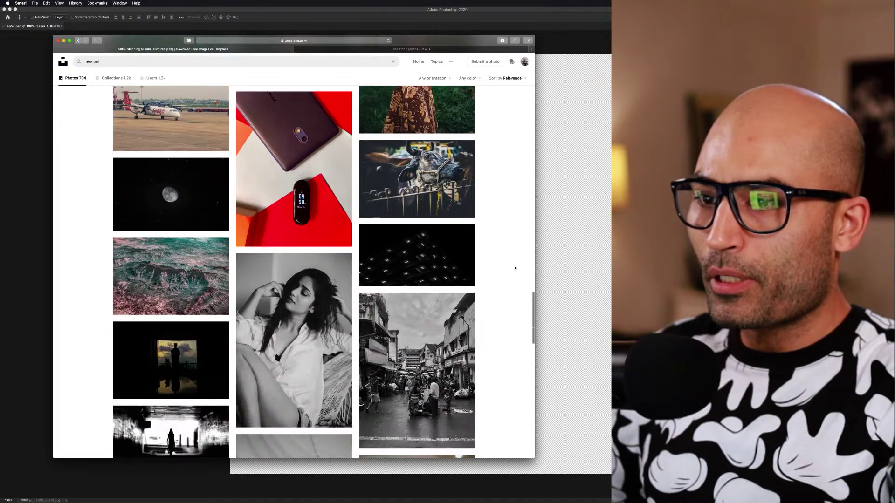
scroll(515, 268, up, 6)
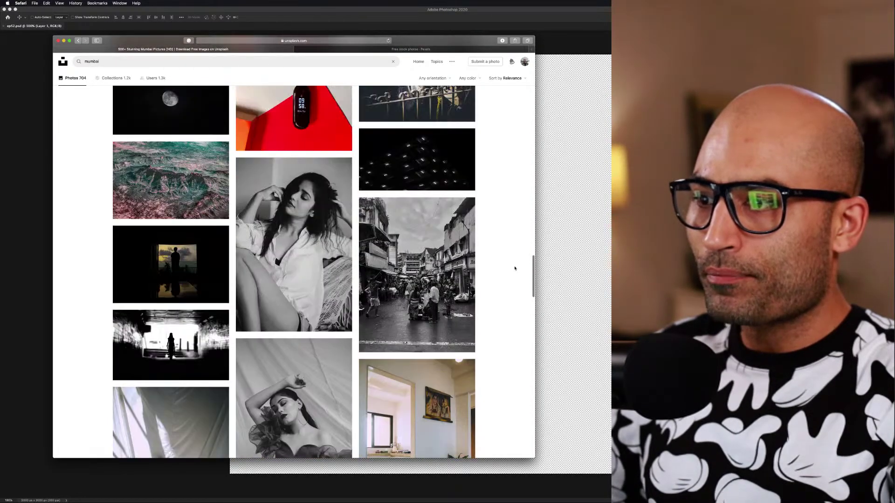
scroll(514, 268, down, 12)
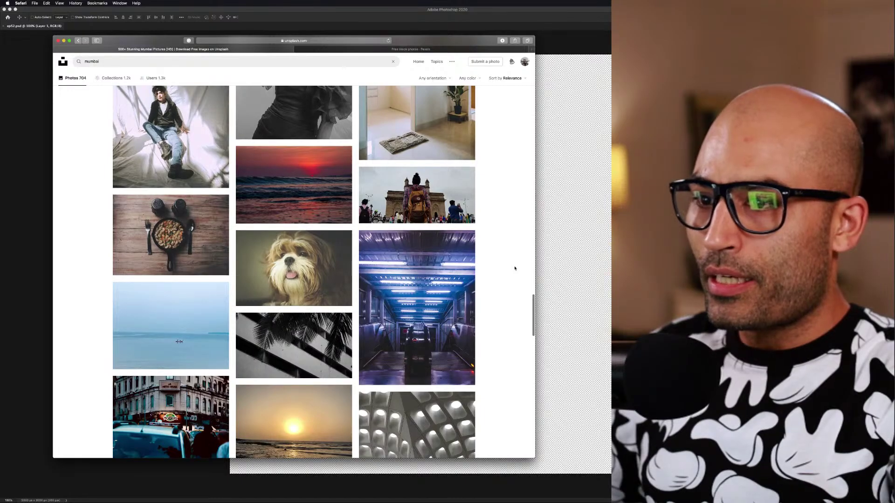
scroll(515, 269, down, 5)
scroll(514, 269, down, 4)
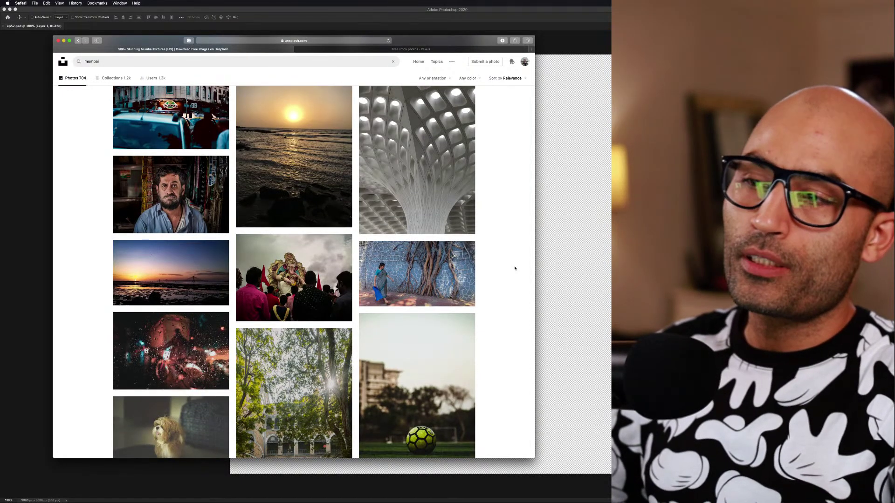
scroll(504, 297, down, 11)
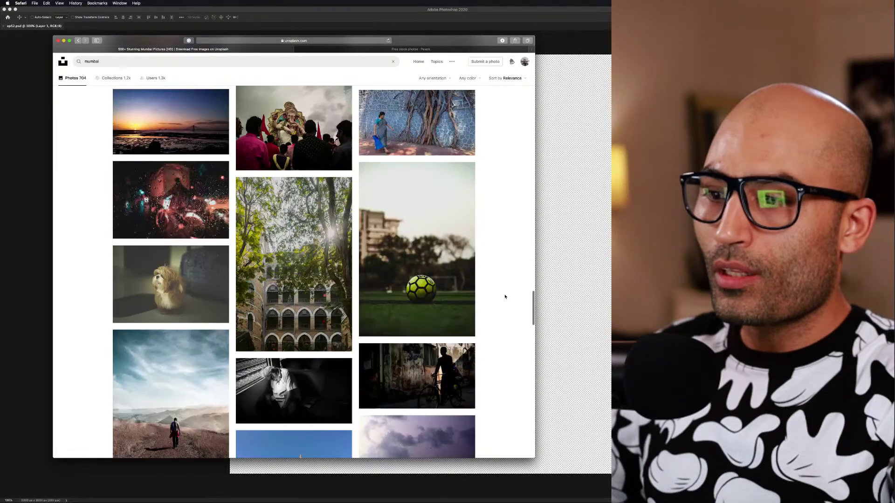
scroll(505, 298, down, 10)
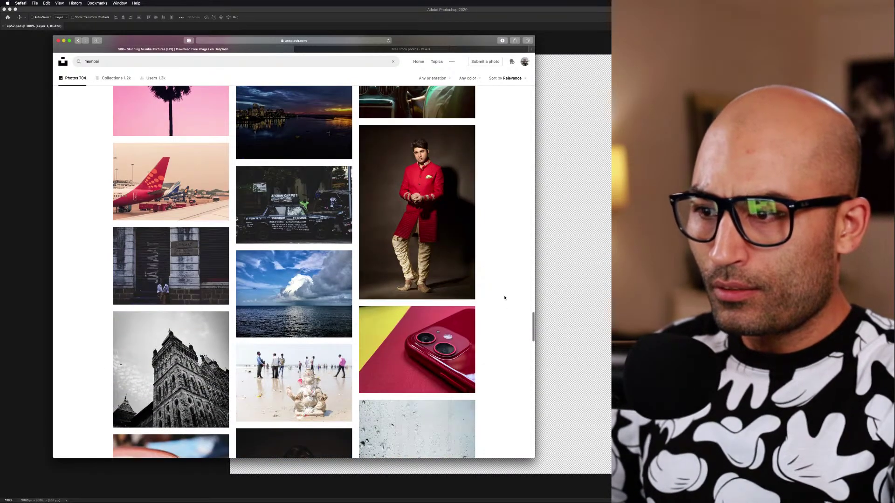
scroll(504, 297, down, 10)
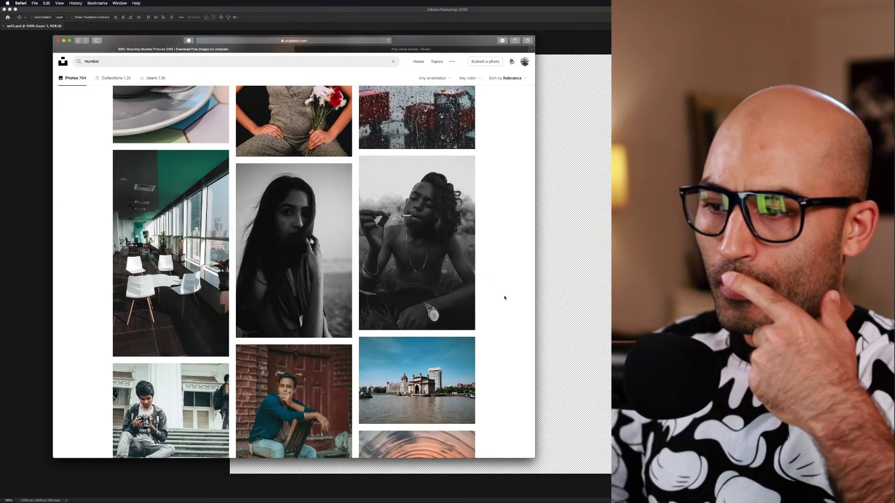
scroll(504, 298, down, 7)
scroll(504, 298, down, 10)
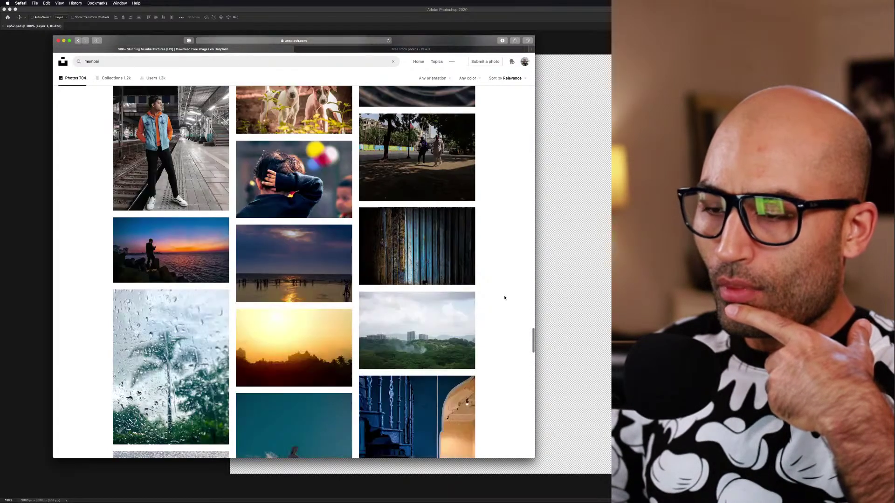
scroll(505, 298, down, 8)
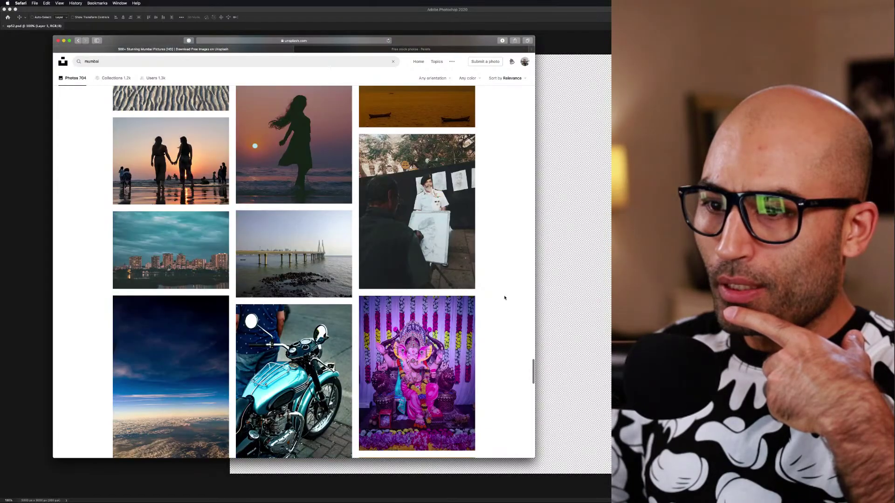
scroll(505, 298, down, 2)
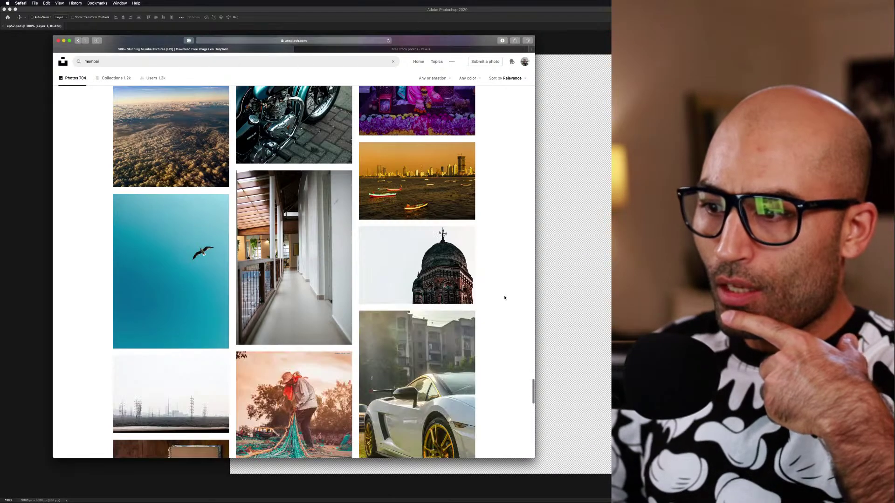
scroll(505, 298, down, 3)
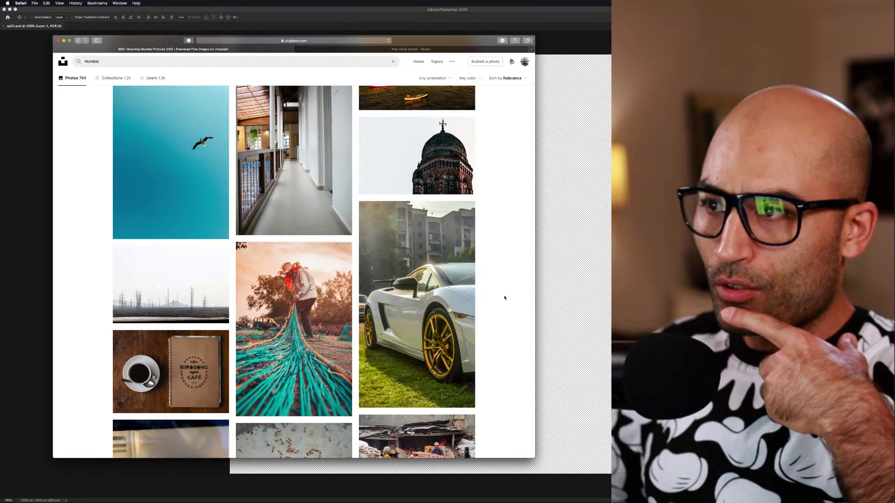
scroll(504, 297, up, 1)
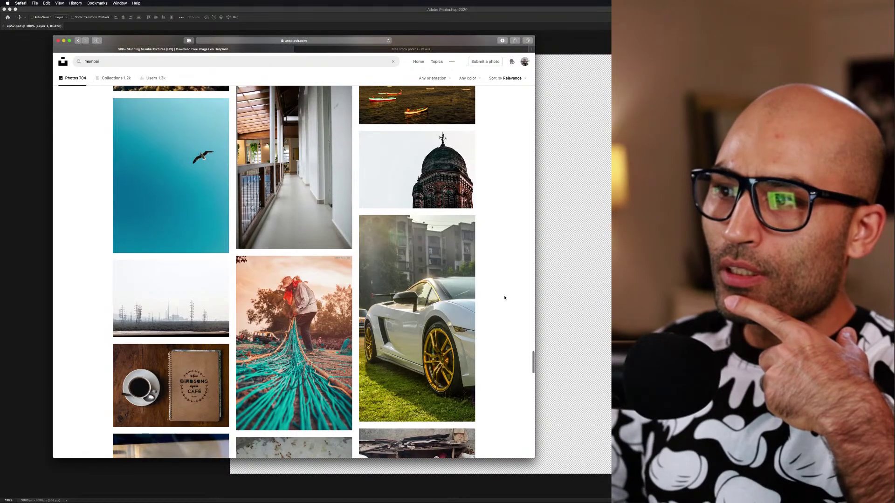
Download the photo of the domed brick building against a pale sky into the Resources folder, and return to the Mumbai results
click(453, 200)
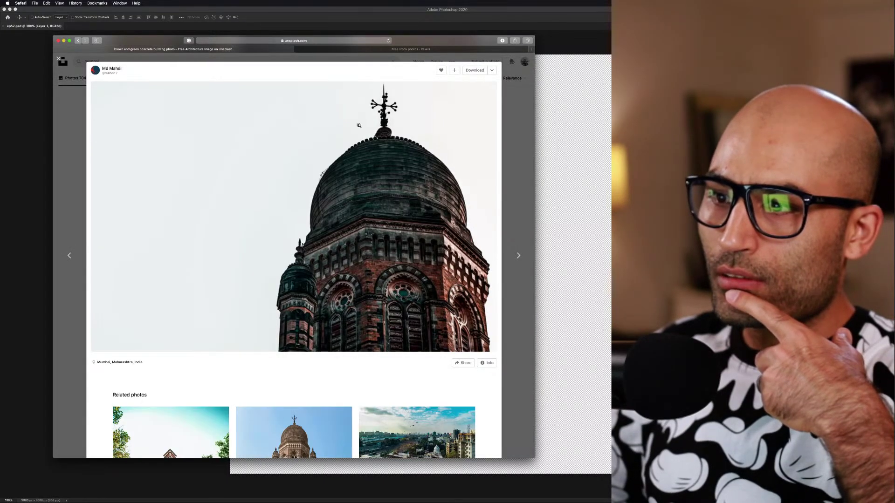
scroll(368, 273, down, 4)
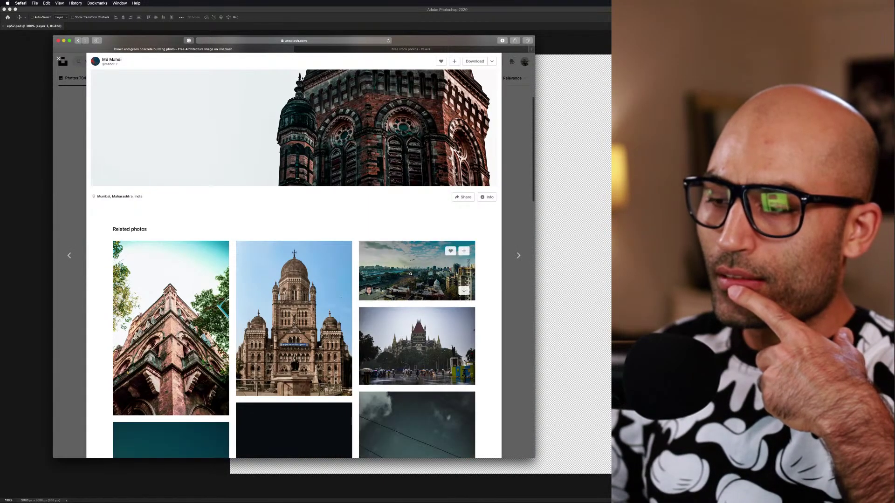
scroll(463, 274, up, 4)
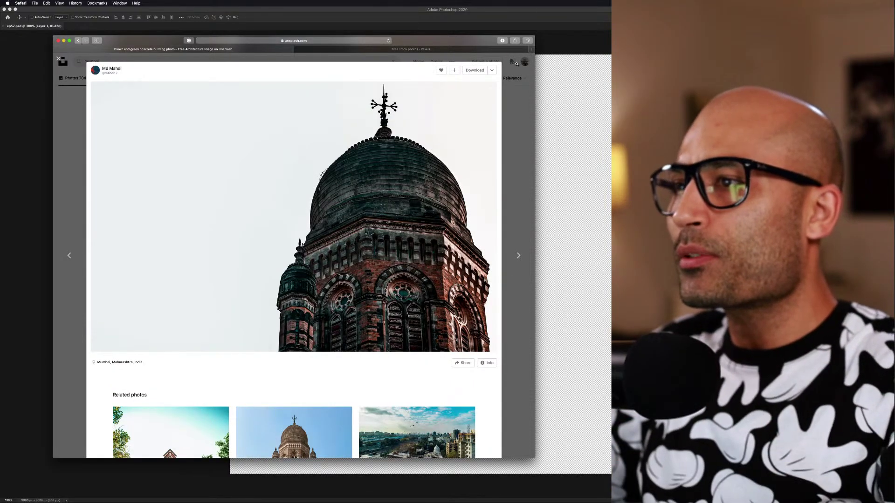
click(480, 71)
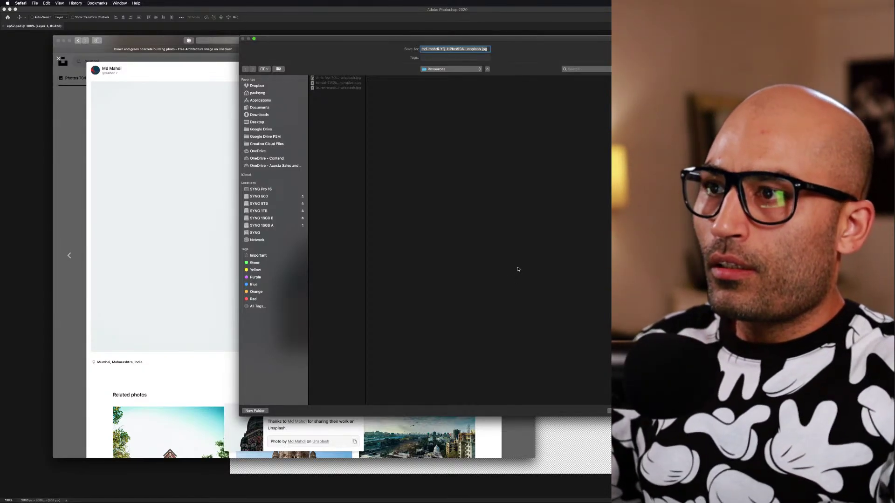
key(Return)
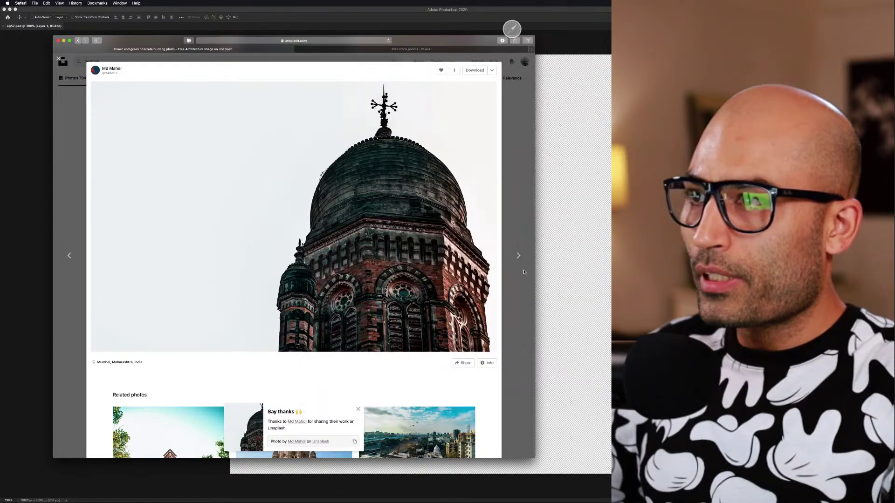
click(510, 321)
Look further through the Mumbai photos for people, birds, buildings and architectural details suitable for the artwork
scroll(508, 375, down, 5)
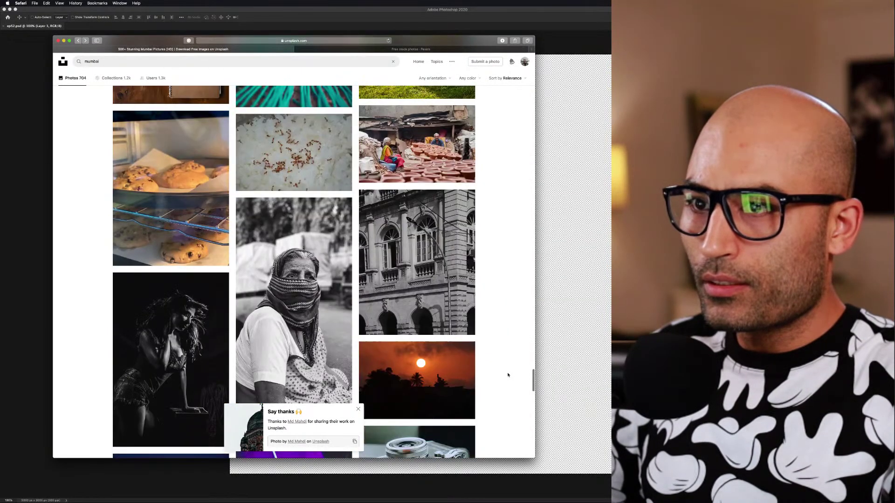
scroll(507, 375, down, 3)
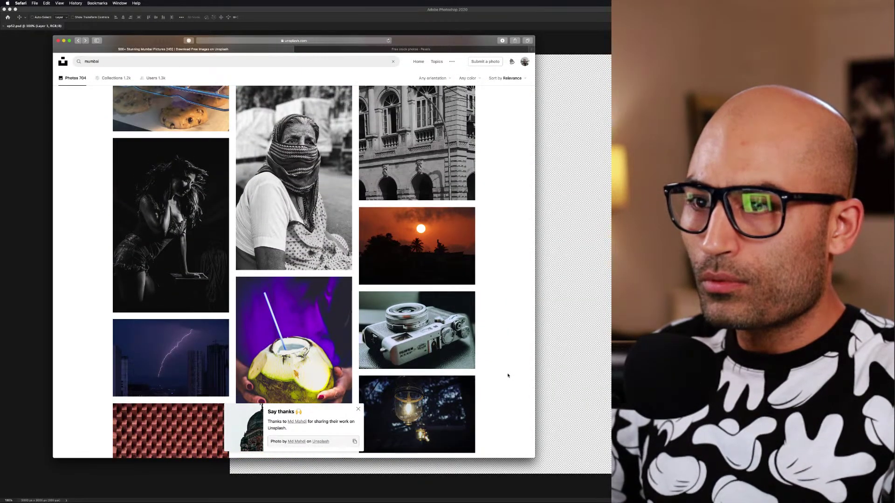
scroll(508, 376, up, 3)
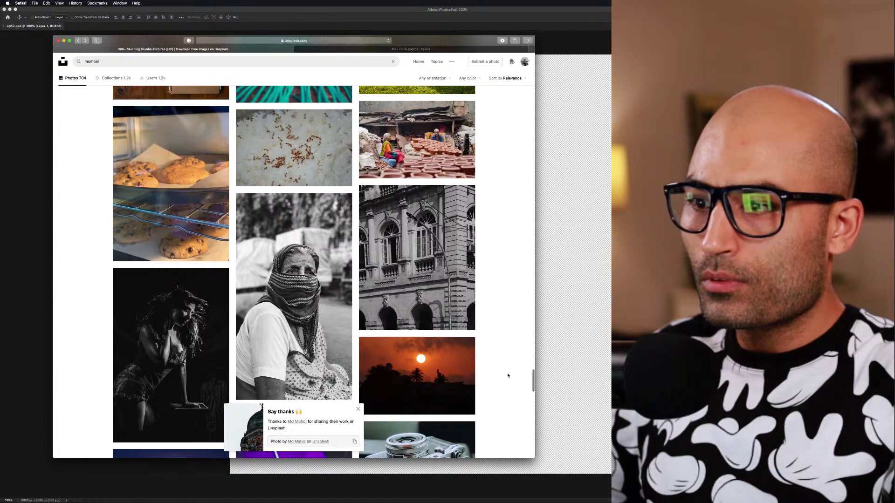
scroll(507, 375, down, 10)
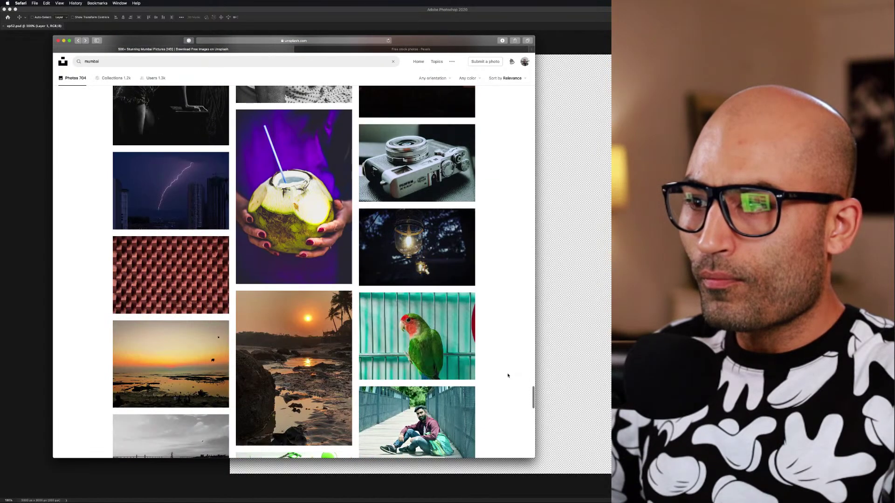
scroll(507, 375, down, 7)
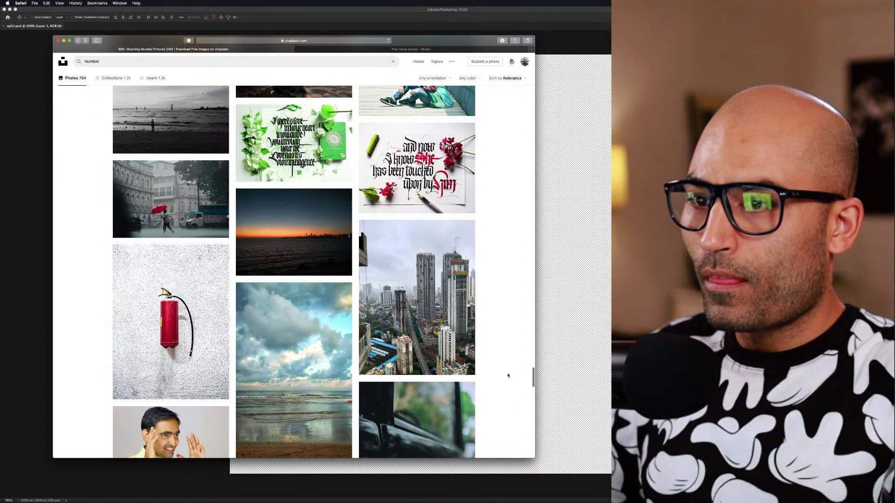
scroll(507, 376, down, 4)
scroll(508, 375, up, 2)
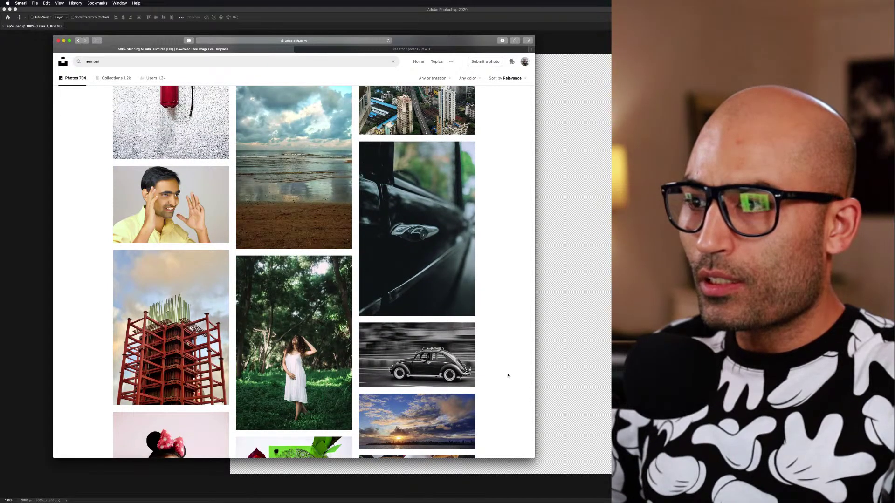
scroll(508, 375, down, 7)
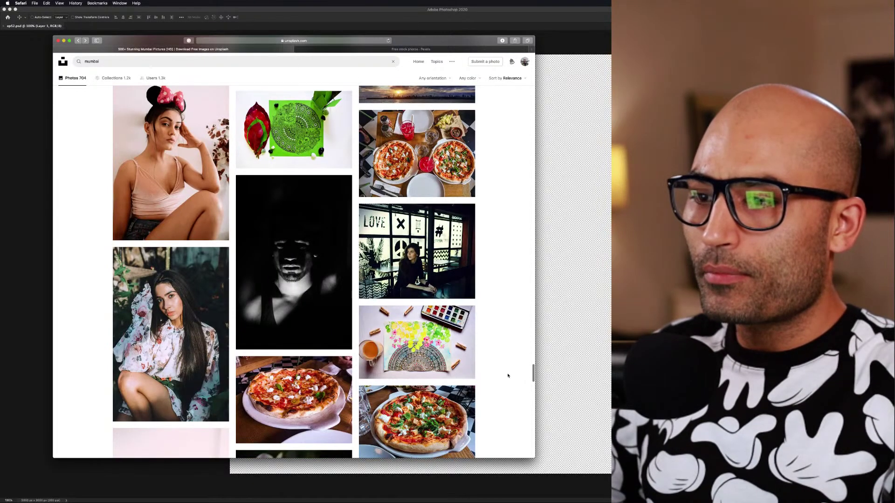
scroll(507, 376, down, 12)
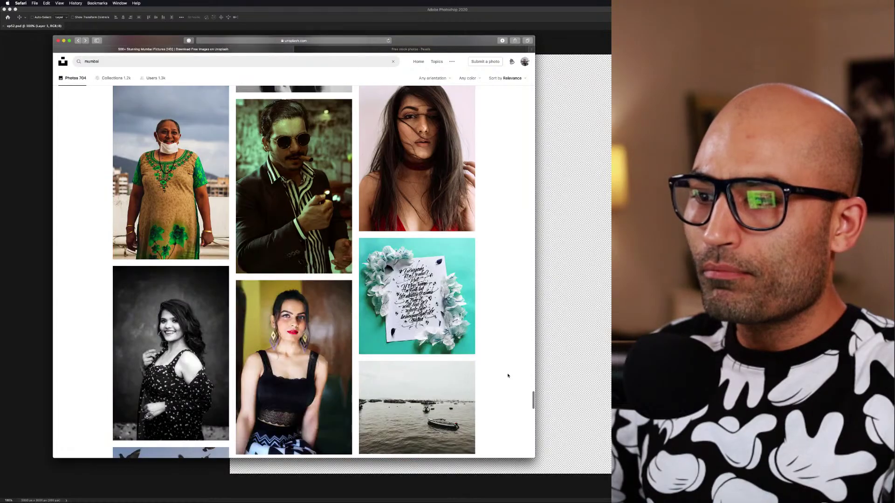
scroll(508, 376, down, 4)
scroll(507, 376, down, 6)
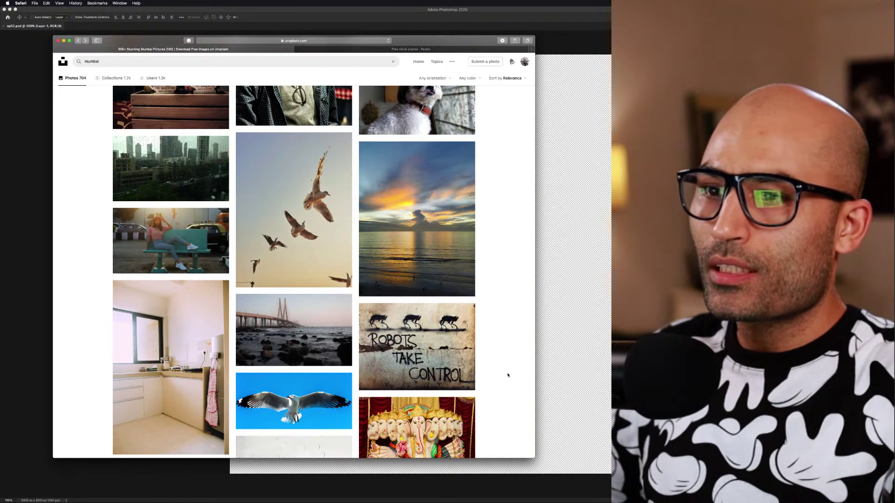
scroll(310, 367, down, 5)
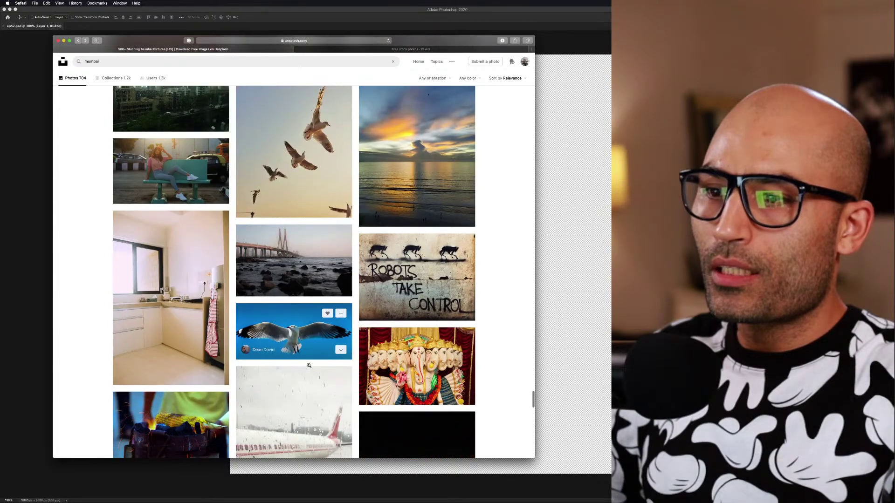
scroll(310, 367, down, 15)
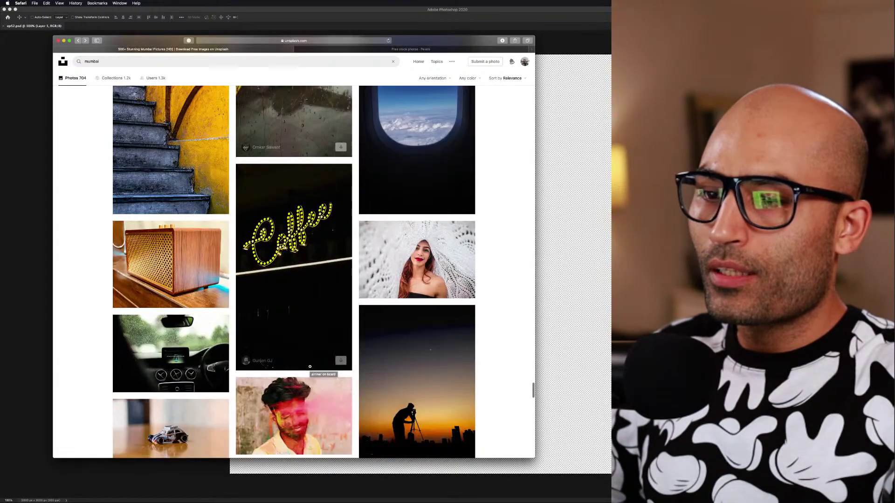
scroll(310, 367, down, 15)
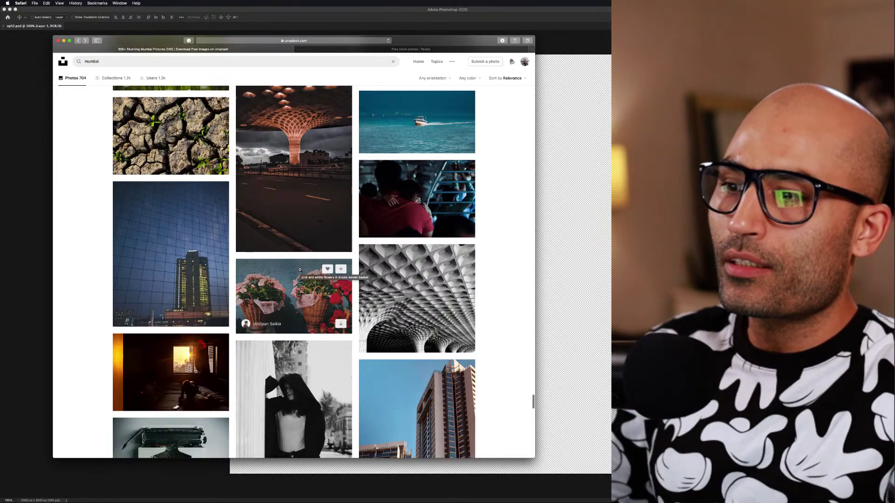
Download the black-and-white photo of the patterned airport ceiling and columns into the Resources folder, and return to the Mumbai results
click(429, 308)
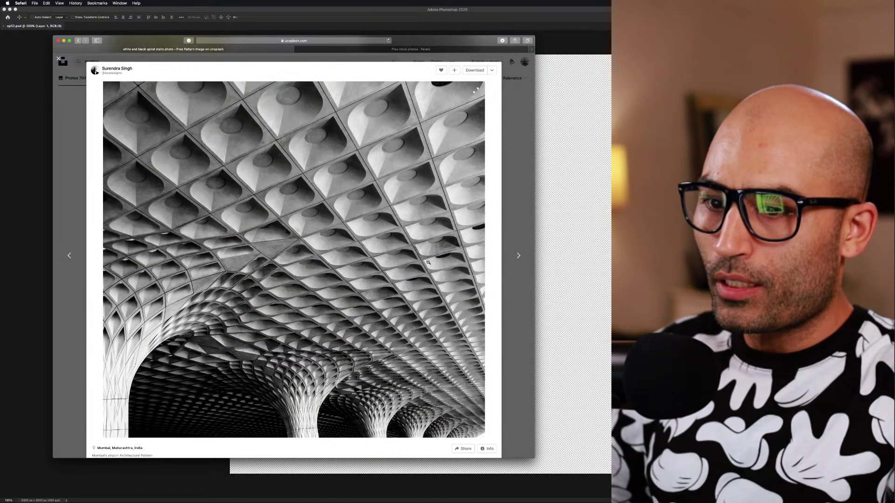
scroll(318, 319, down, 5)
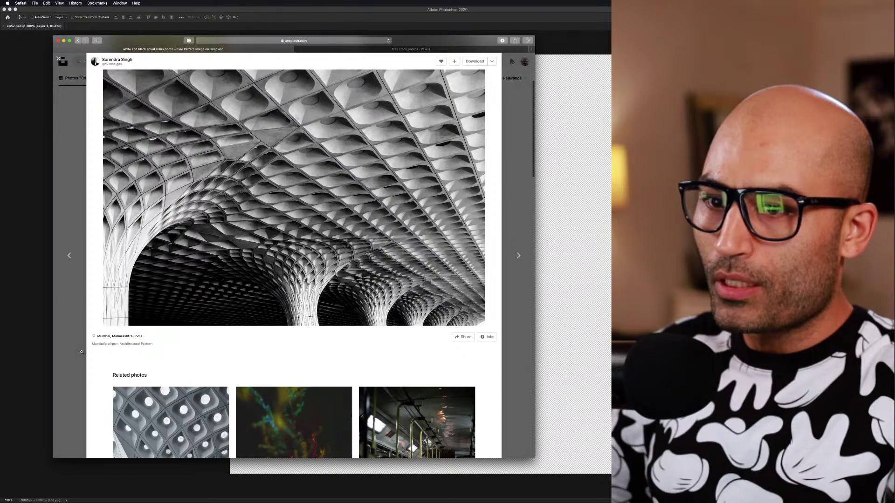
scroll(236, 352, down, 5)
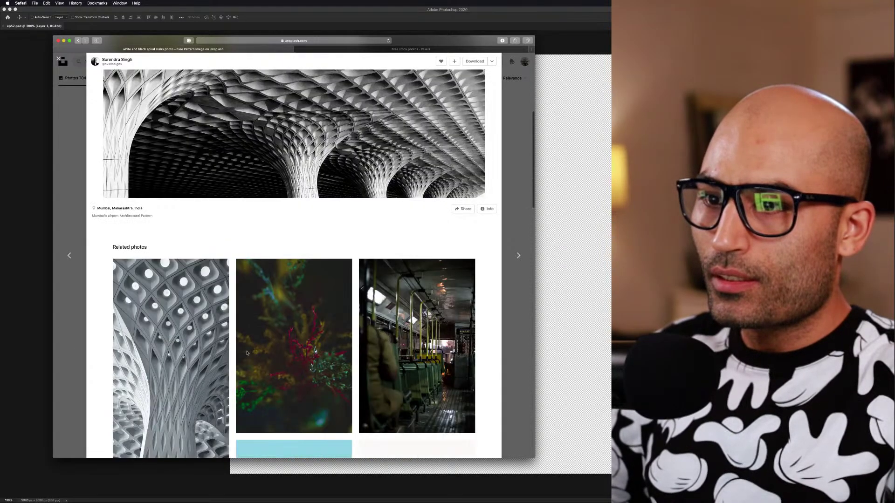
scroll(245, 351, up, 3)
scroll(247, 351, up, 5)
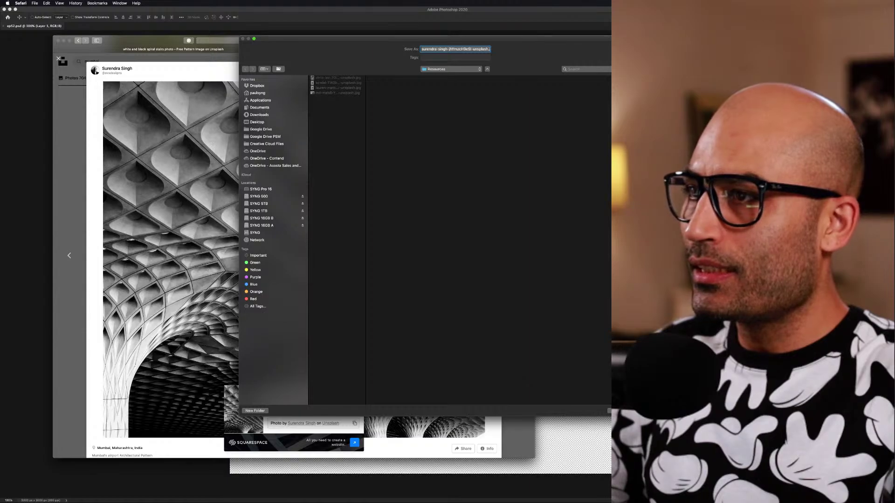
key(Return)
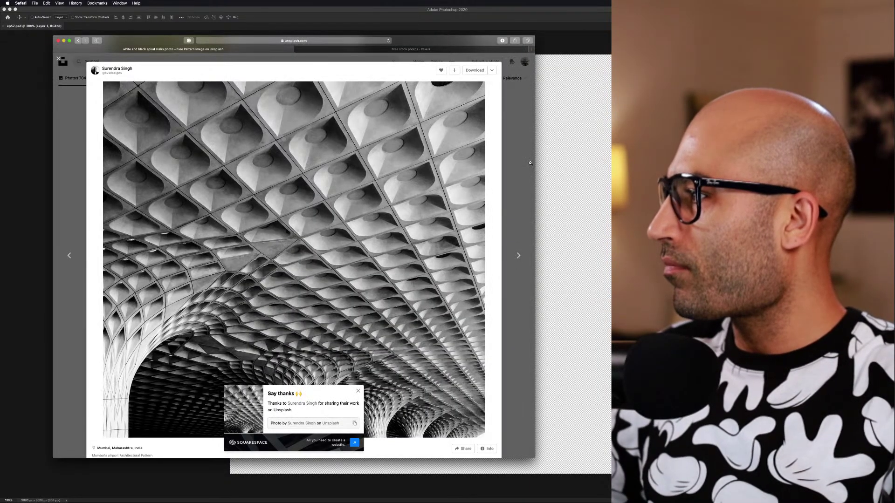
click(528, 164)
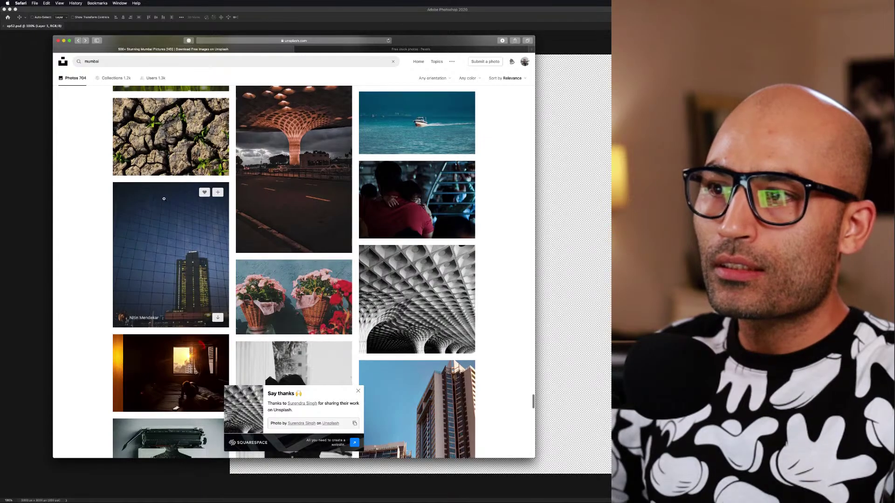
Search the photo library for "street vendor india"
scroll(164, 201, up, 15)
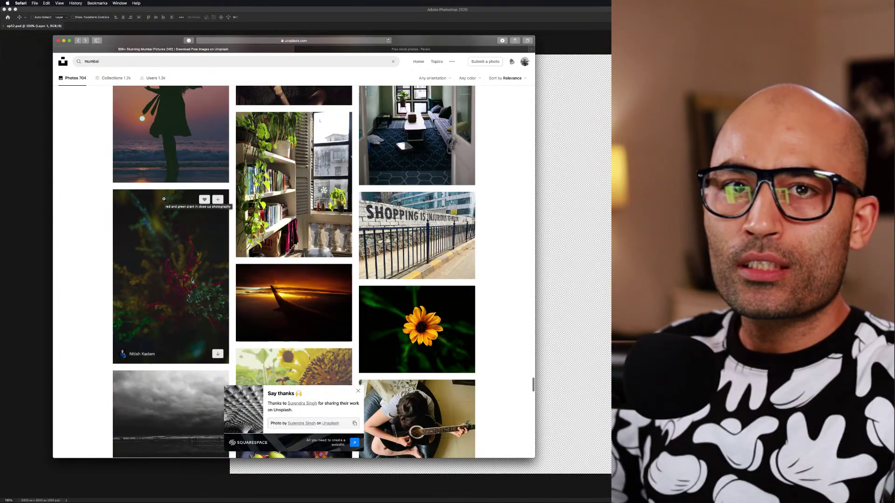
scroll(164, 201, up, 20)
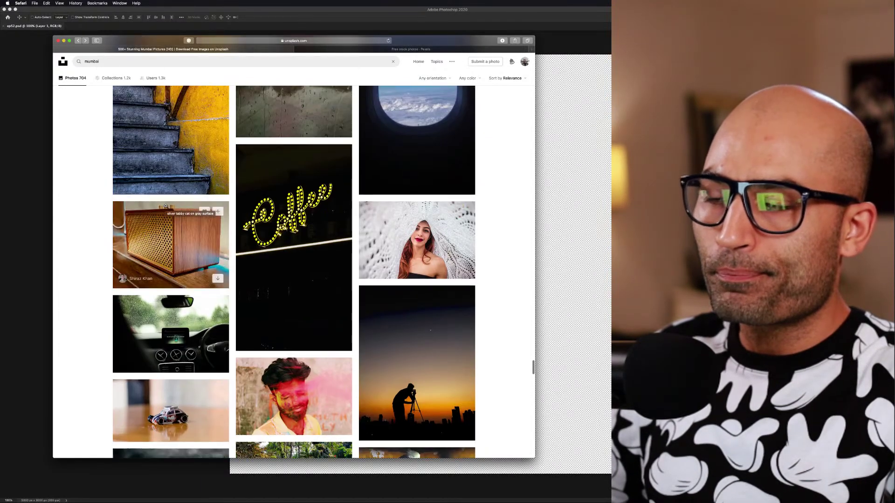
scroll(165, 205, down, 10)
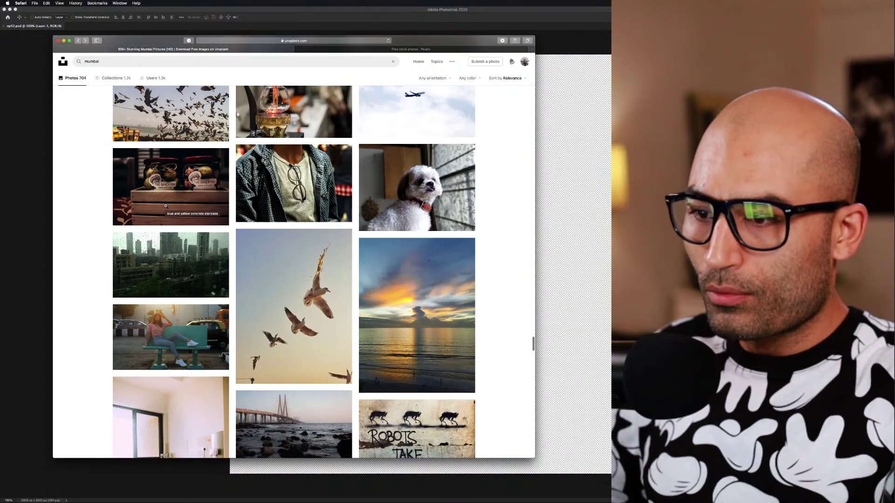
scroll(165, 205, down, 2)
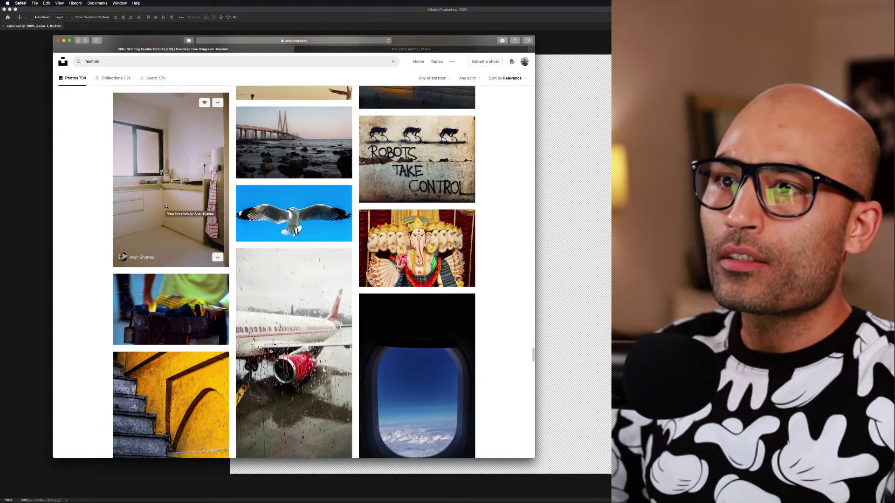
click(197, 61)
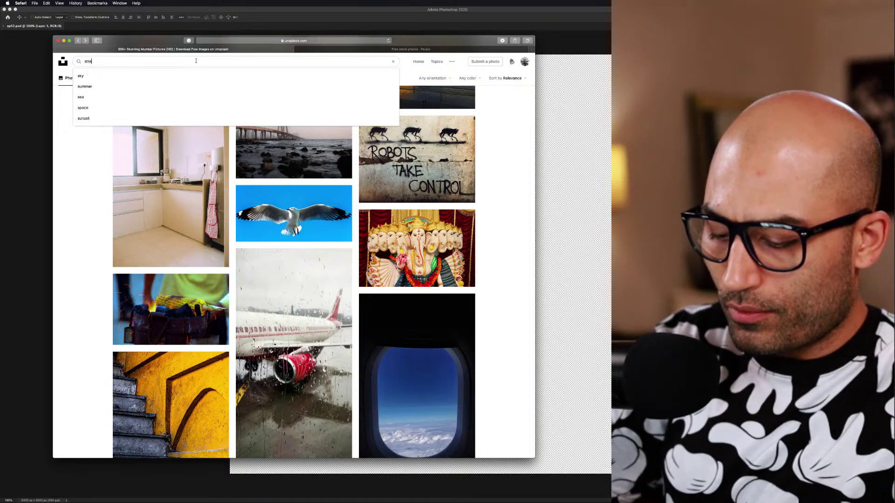
text(street vendor )
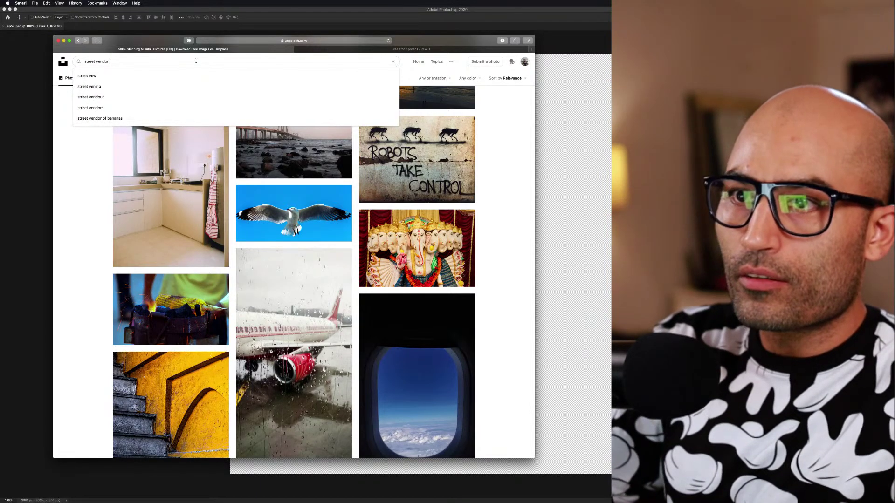
text(india)
key(Return)
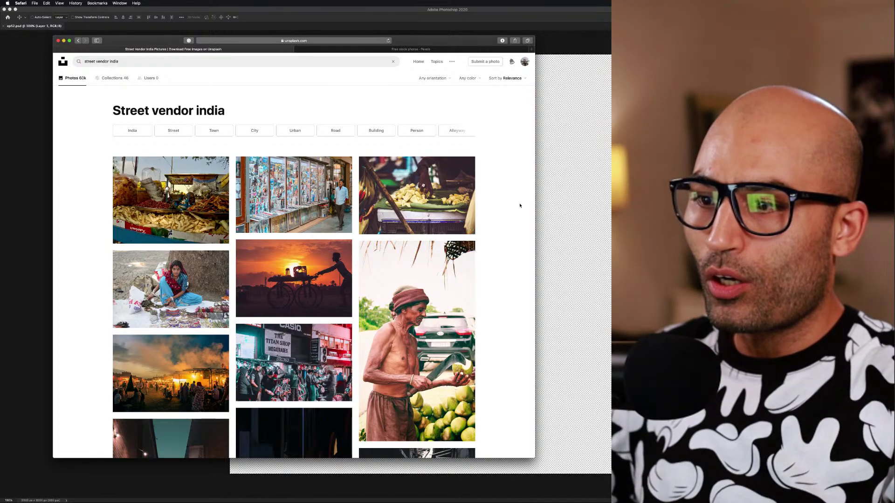
Look through the "street vendor india" results for people and street scenes that suit the artwork
scroll(520, 205, down, 15)
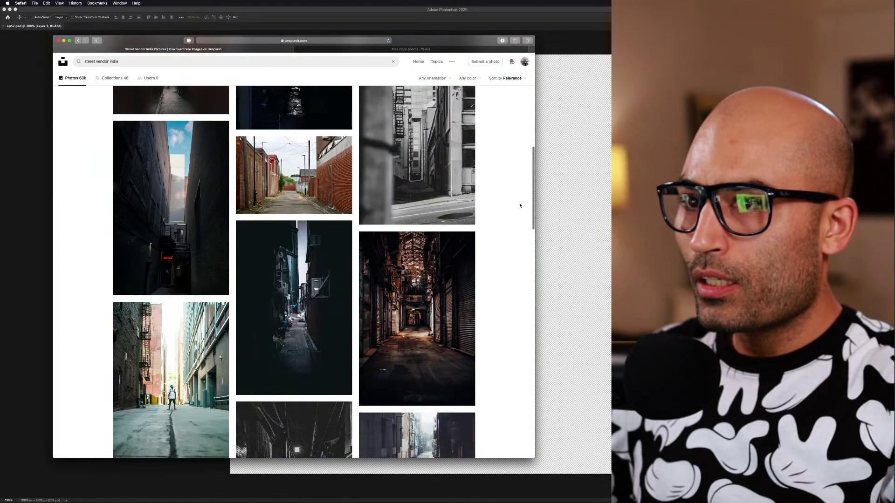
scroll(520, 205, up, 5)
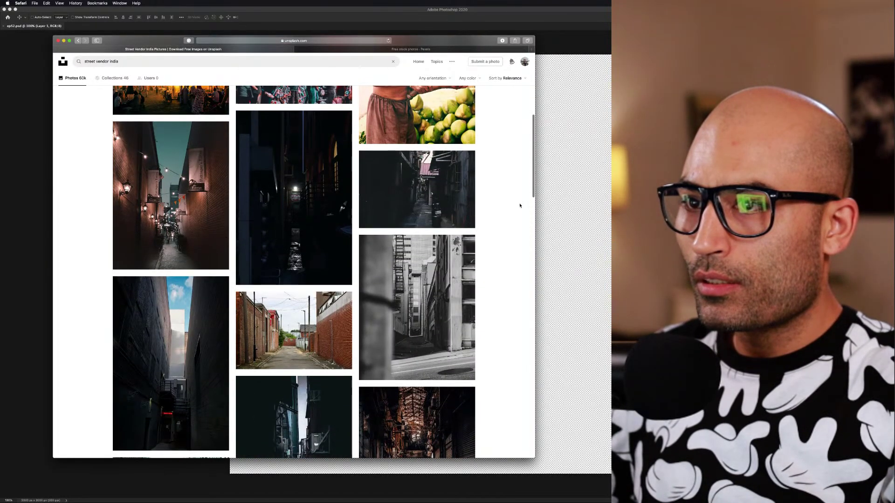
scroll(520, 206, up, 8)
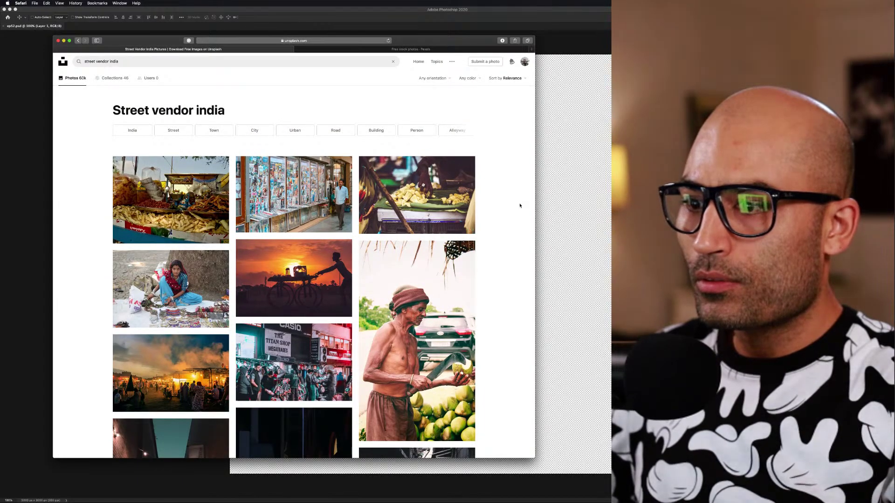
scroll(520, 205, down, 15)
scroll(520, 206, down, 15)
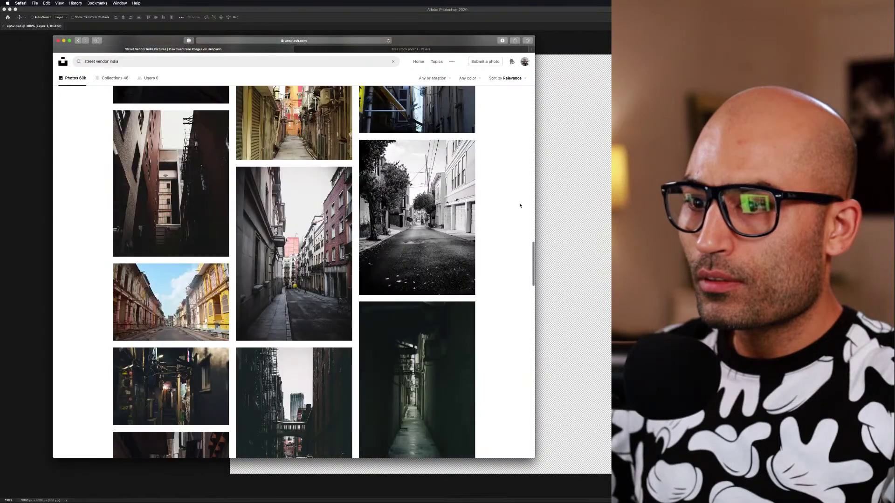
scroll(520, 205, down, 15)
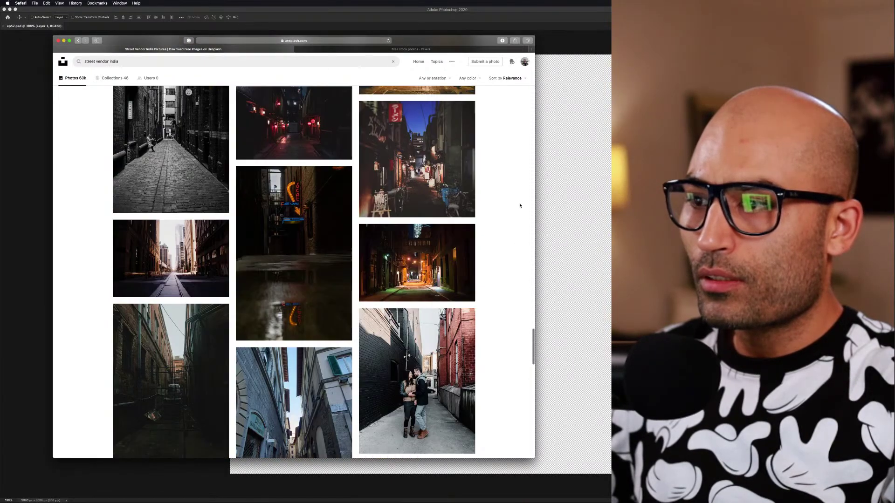
scroll(520, 206, down, 15)
scroll(520, 205, down, 15)
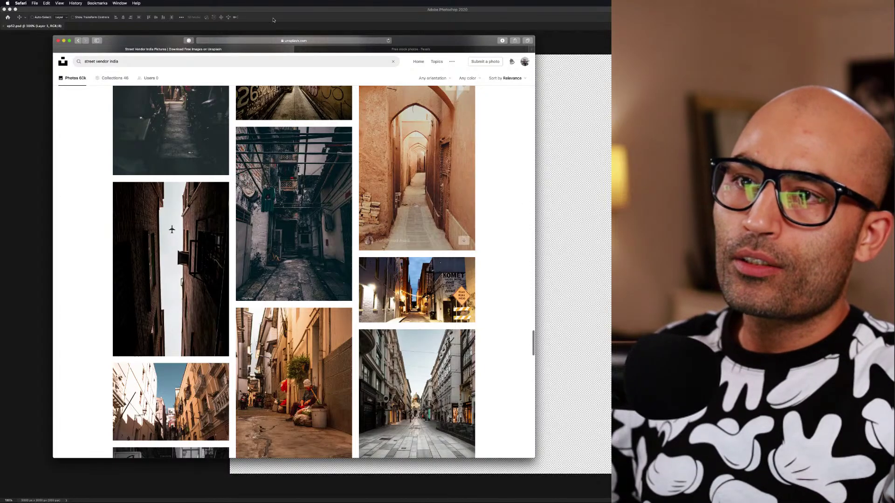
Search the photo library for "street vendor hawker india" and skim the results for vendor photos
click(124, 61)
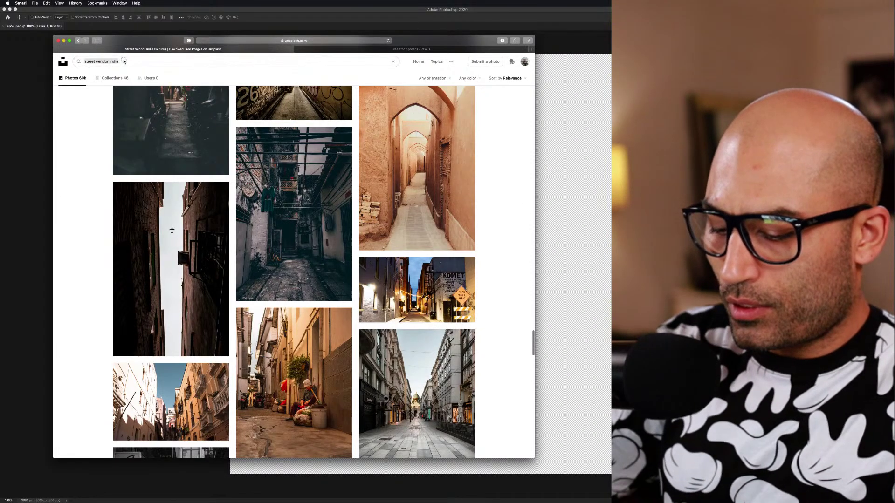
text(street )
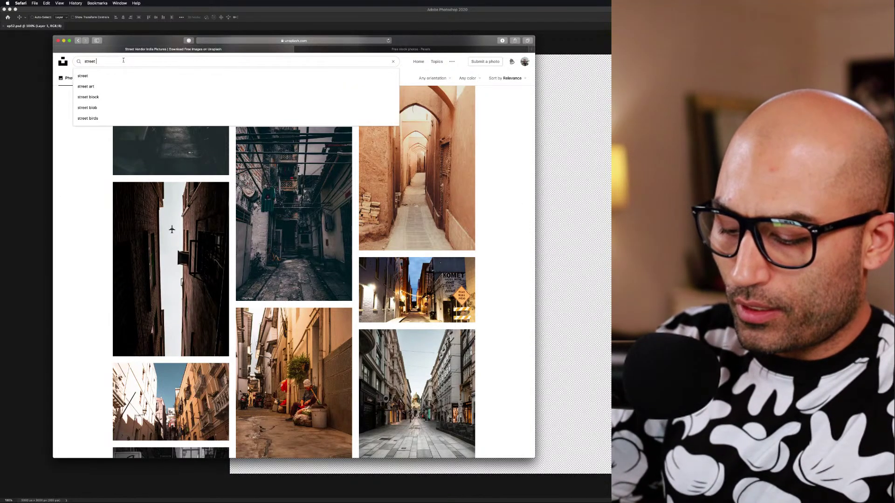
text(vendor hawker india)
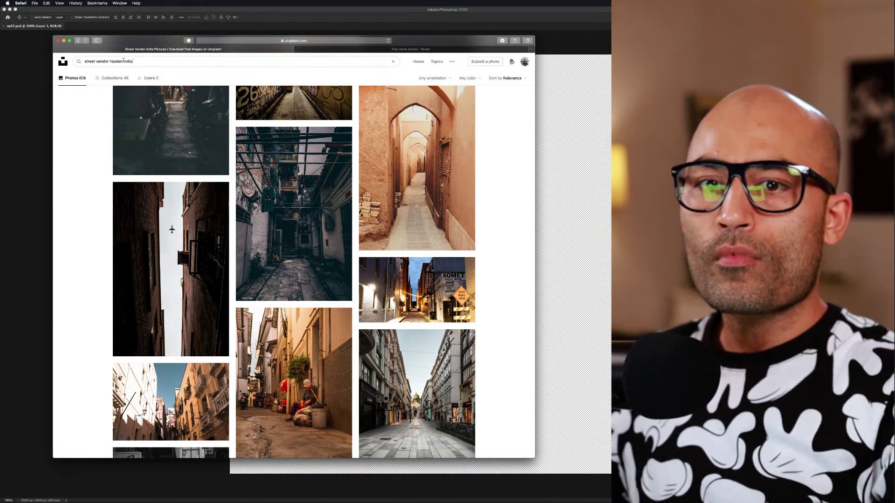
key(Return)
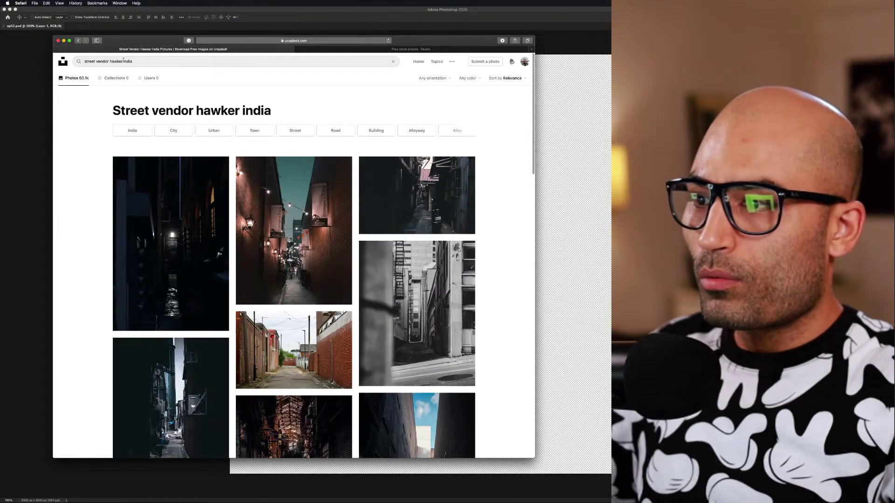
scroll(510, 353, down, 10)
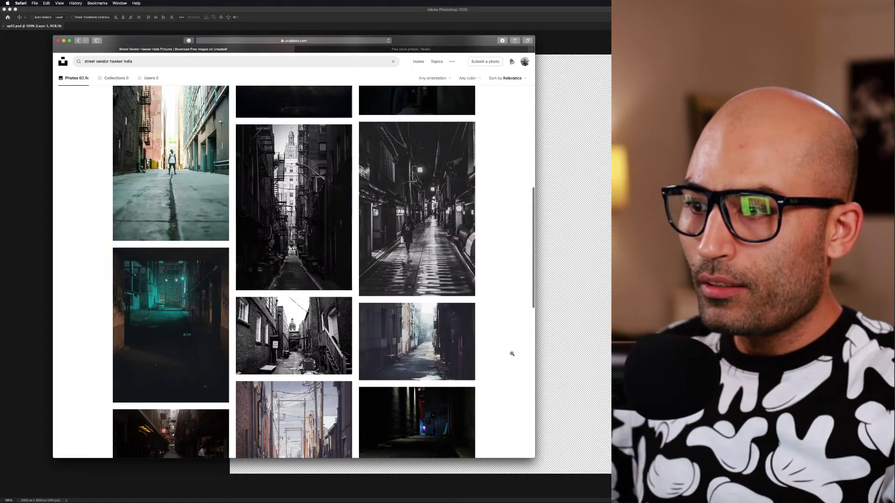
scroll(512, 357, up, 15)
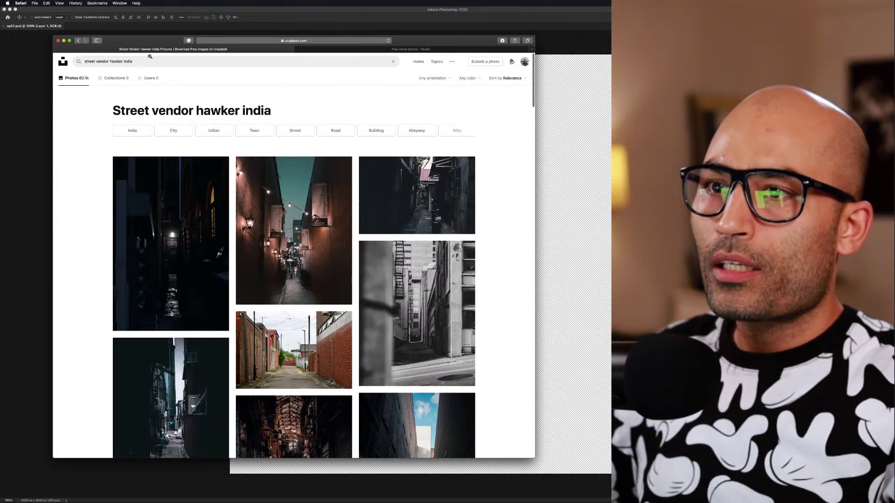
Search the photo library for "streets people india"
click(149, 58)
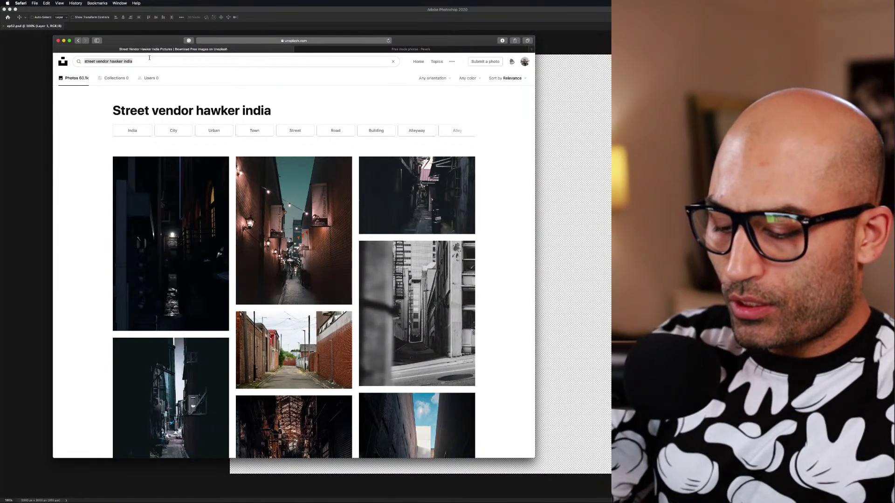
text(streets)
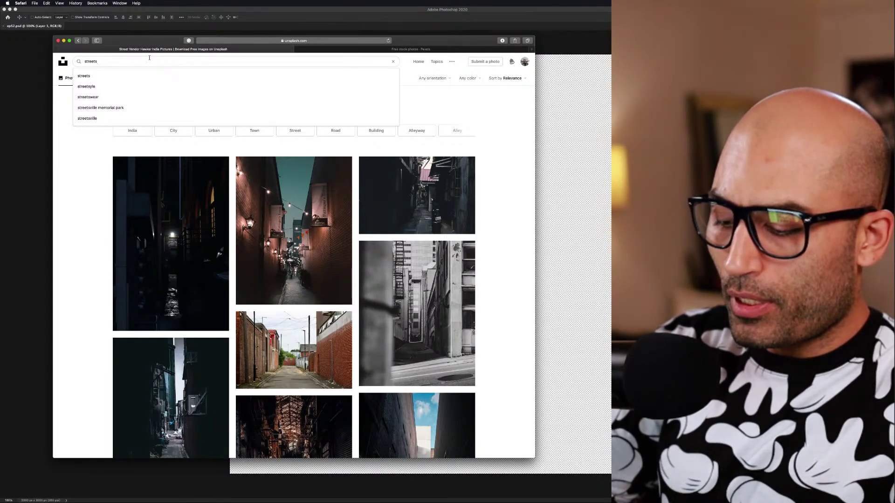
text( people indi)
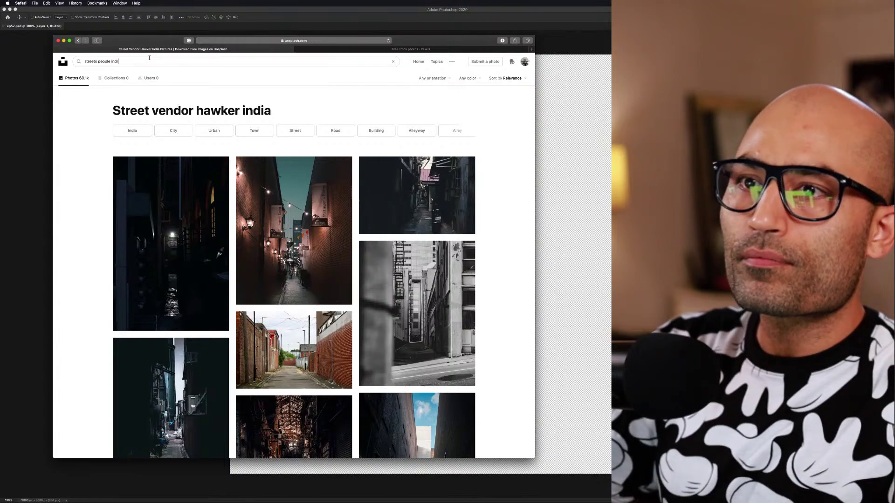
key(Return)
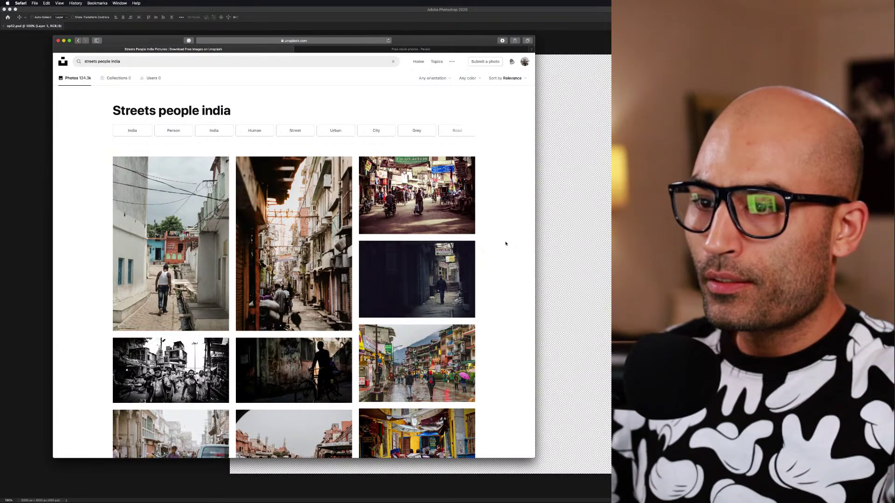
Look through the "streets people india" photos for street characters, vendors and vehicles usable in the artwork
scroll(506, 243, down, 5)
scroll(506, 243, down, 4)
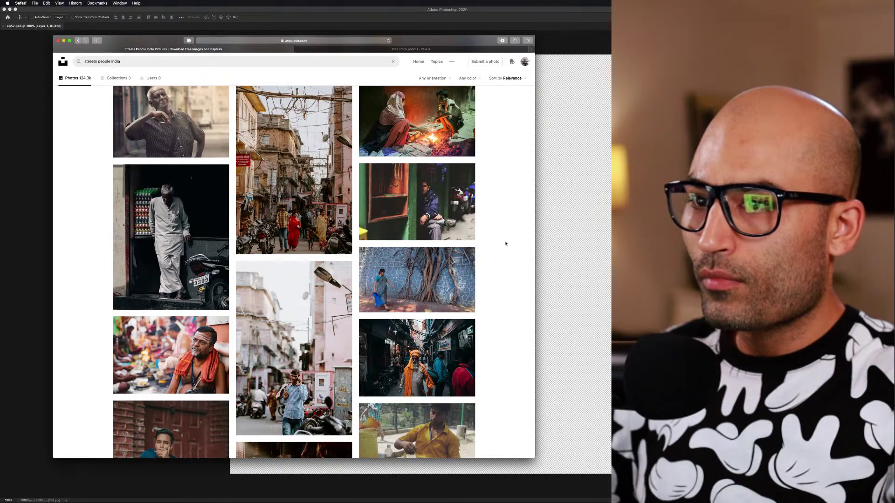
scroll(506, 243, up, 3)
scroll(506, 243, up, 1)
scroll(505, 243, down, 3)
scroll(505, 244, down, 8)
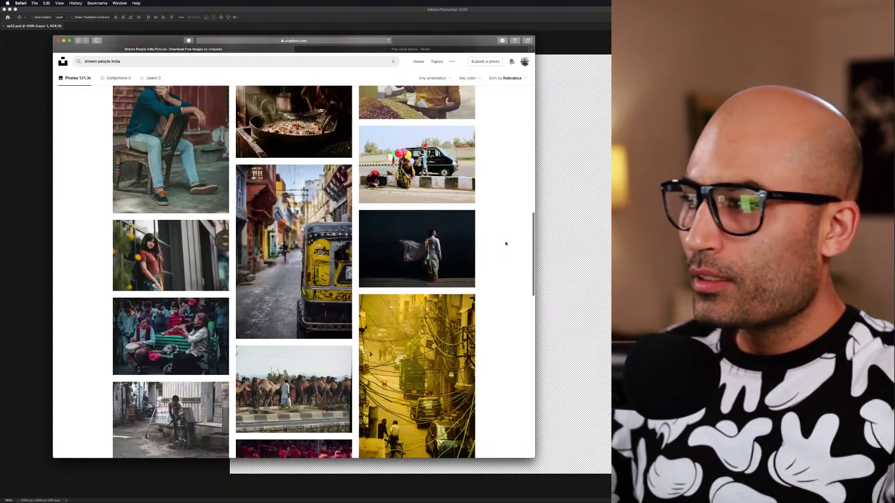
scroll(506, 244, down, 3)
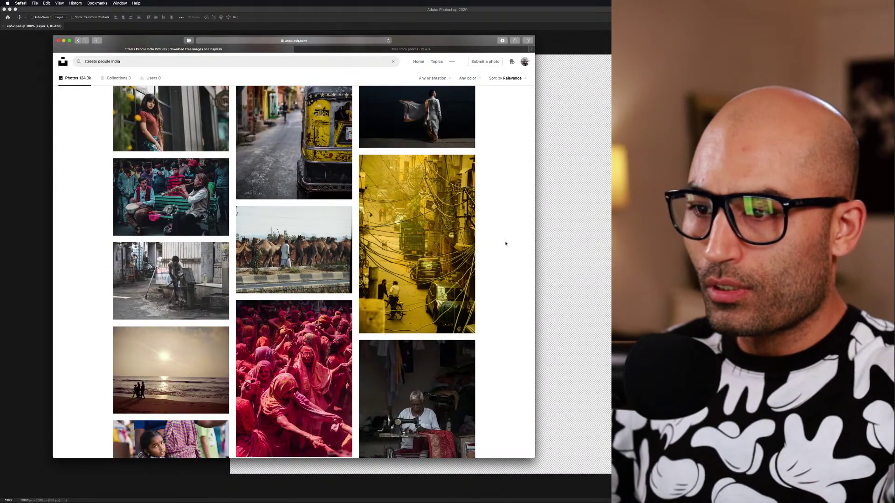
scroll(506, 243, down, 4)
scroll(506, 243, down, 4)
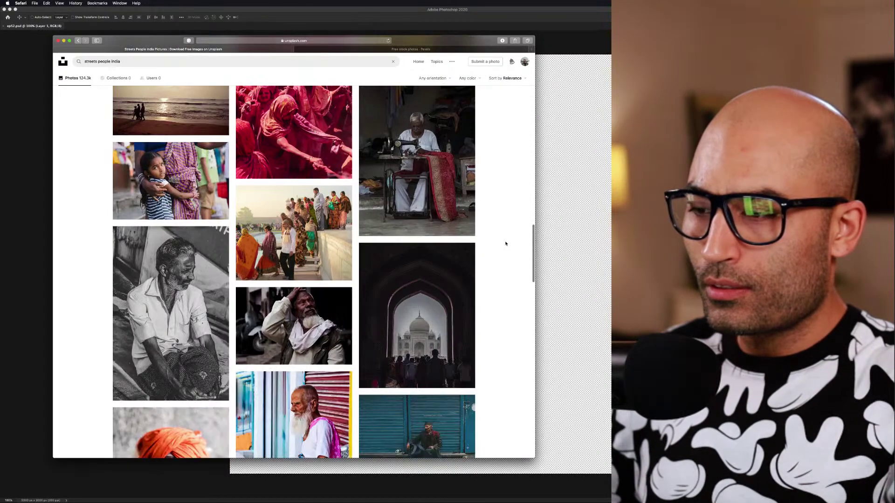
scroll(506, 243, up, 4)
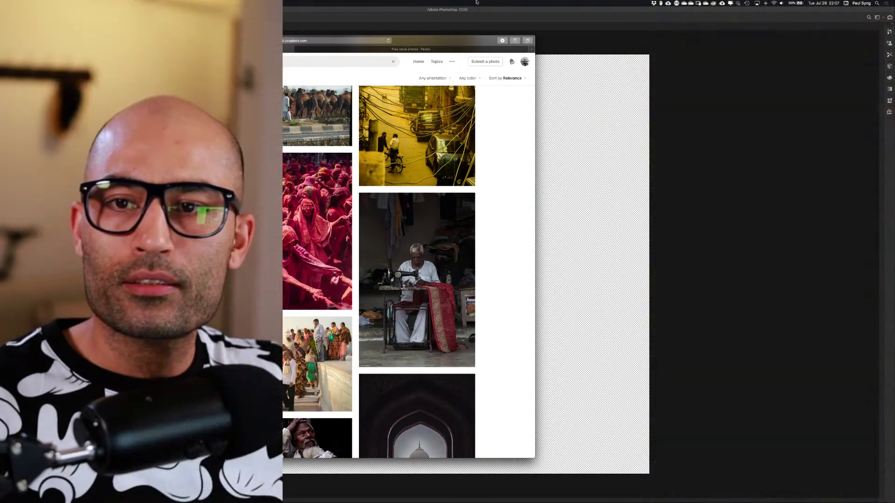
Reposition the browser window over the Photoshop canvas and enlarge it slightly to show more of the photo results
drag(359, 41, 650, 43)
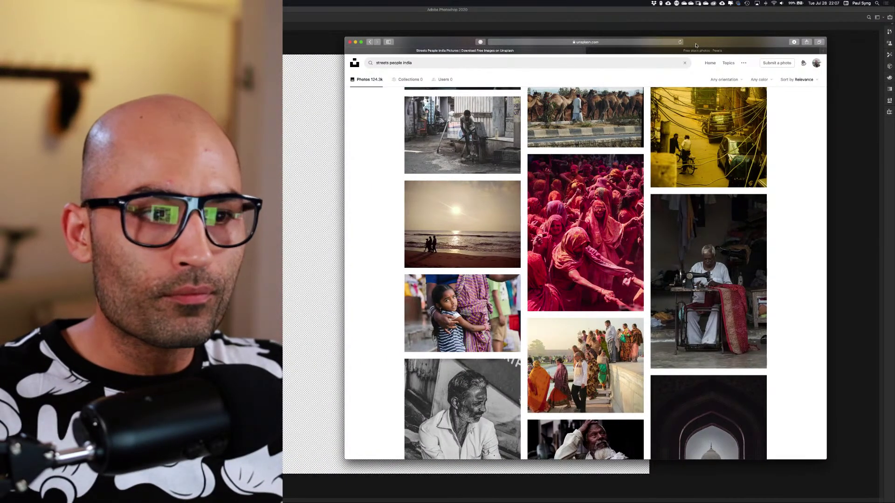
drag(697, 44, 674, 40)
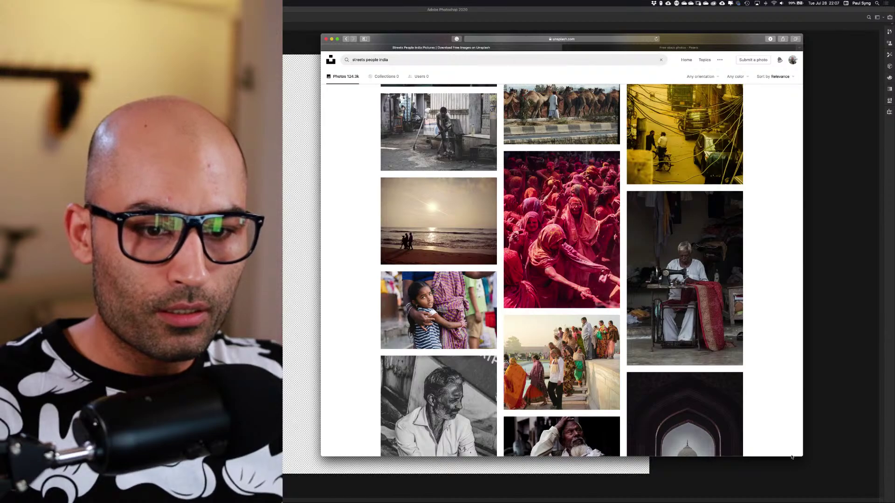
drag(801, 458, 807, 479)
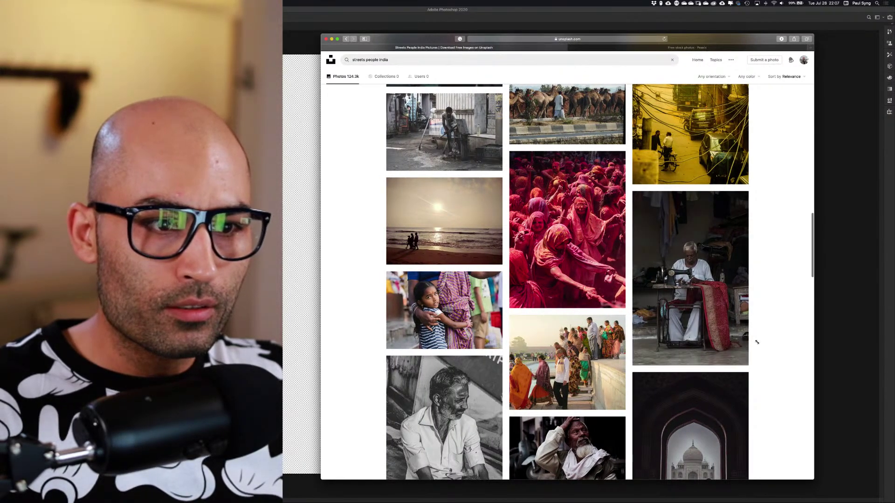
Examine further Indian street photos for full-figure people, tradesmen, rickshaws, animals and buildings suitable for the artwork
scroll(762, 344, down, 5)
scroll(765, 346, down, 4)
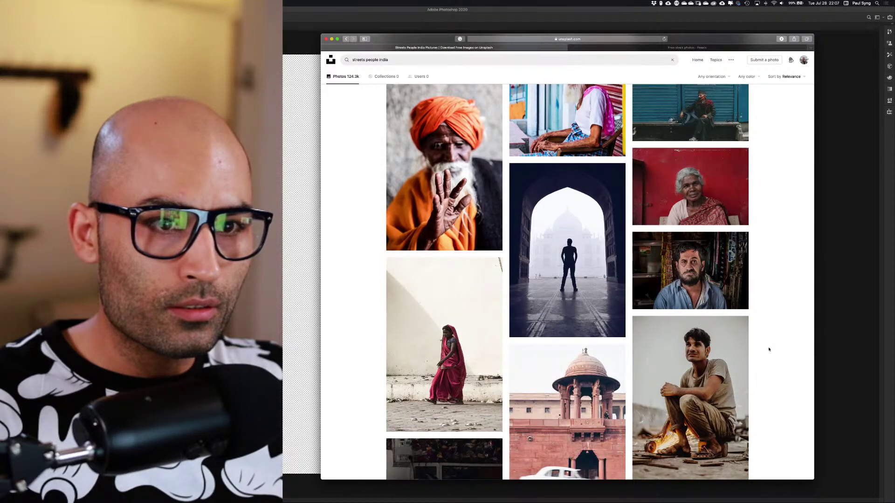
scroll(768, 349, down, 5)
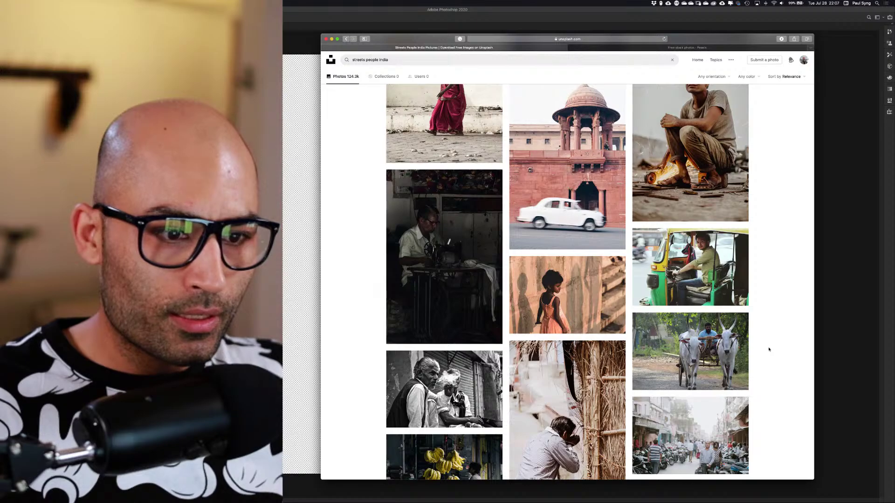
scroll(768, 349, down, 3)
scroll(769, 349, down, 3)
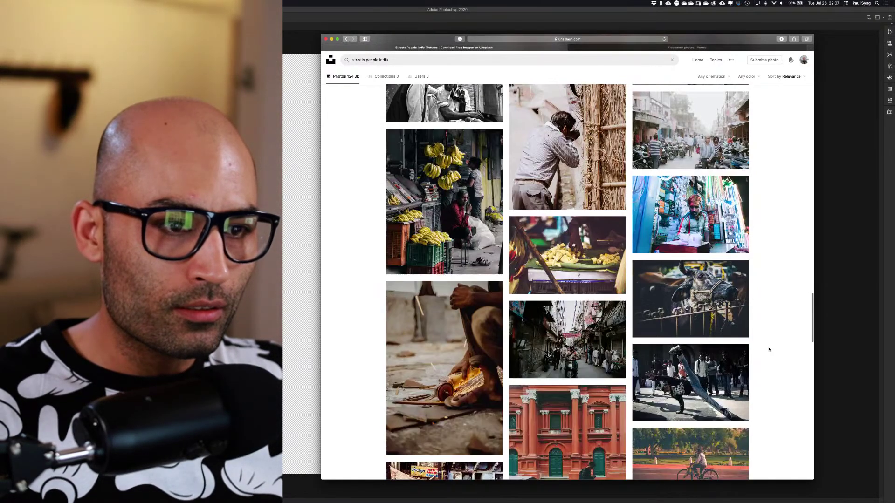
scroll(768, 349, down, 3)
scroll(769, 349, up, 3)
scroll(769, 350, up, 7)
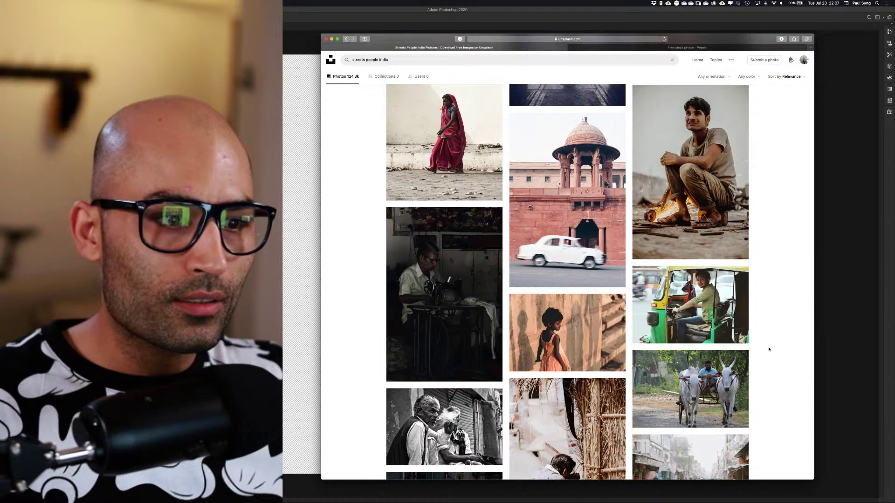
scroll(768, 349, down, 8)
scroll(768, 349, up, 8)
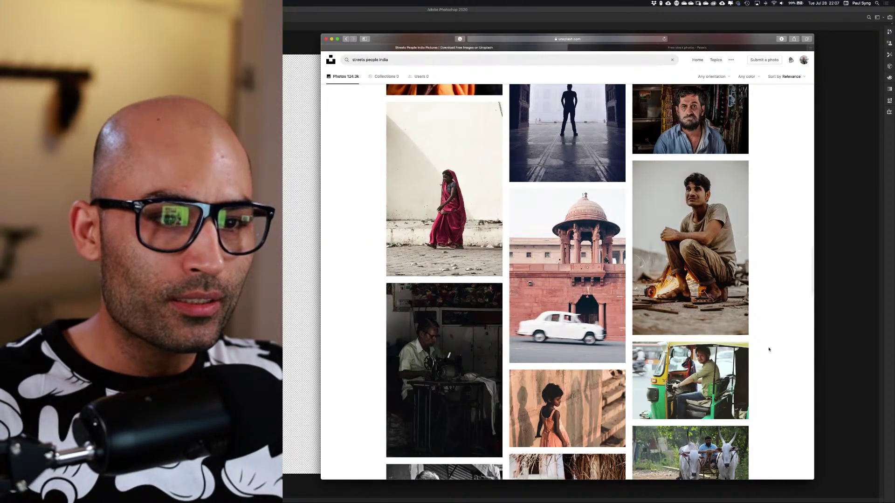
scroll(768, 349, down, 4)
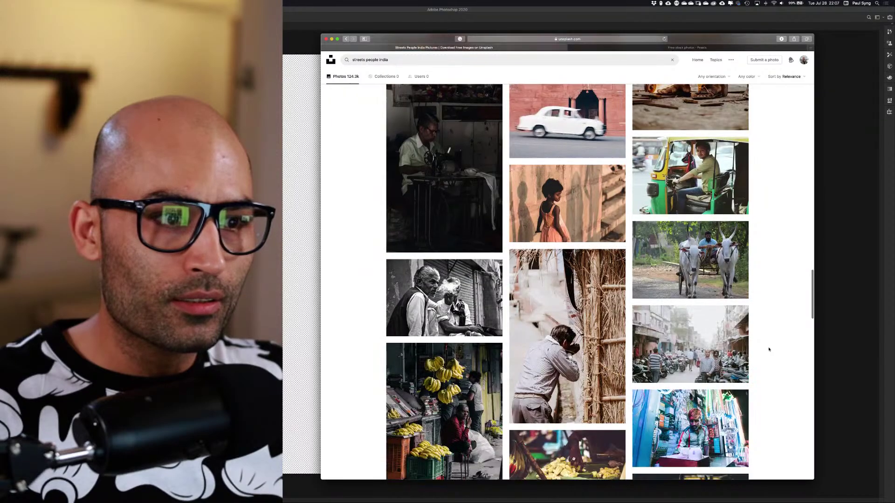
scroll(768, 349, down, 8)
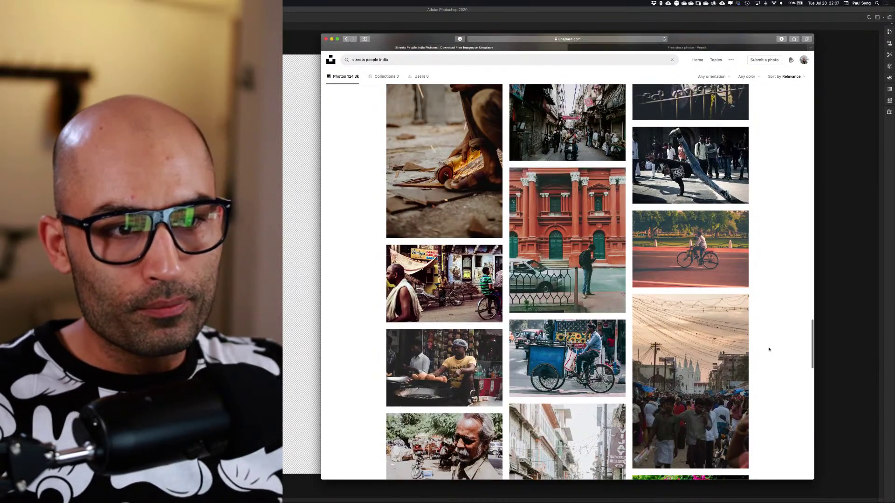
scroll(768, 349, down, 3)
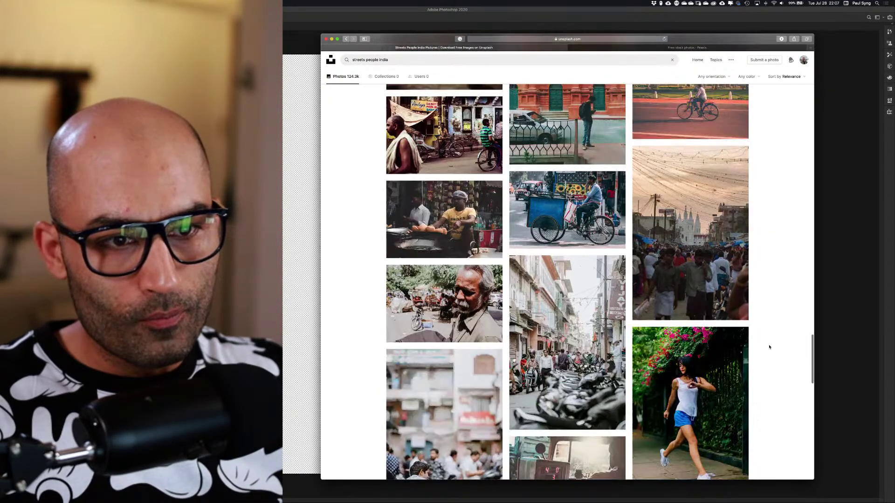
scroll(769, 346, down, 7)
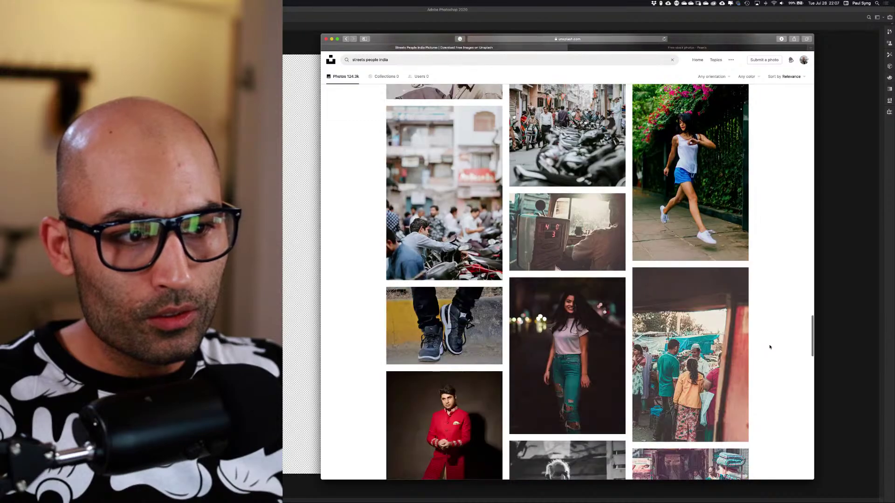
scroll(770, 347, down, 3)
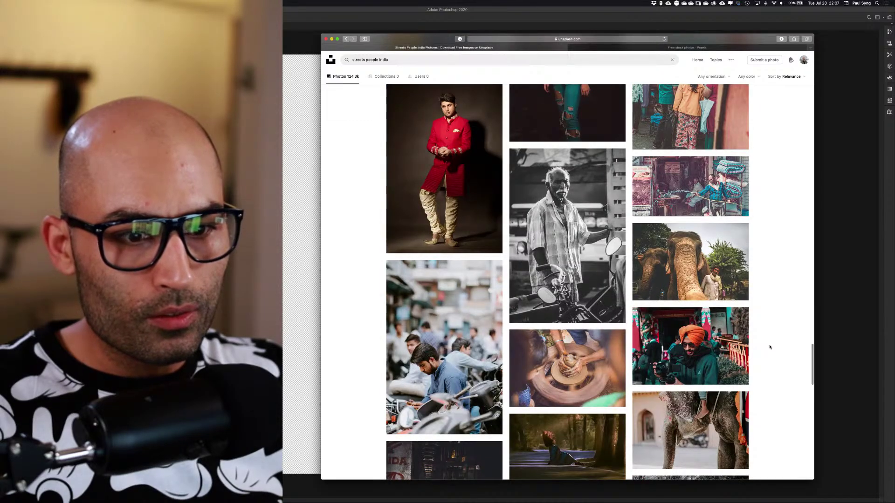
scroll(769, 347, down, 3)
scroll(769, 347, down, 6)
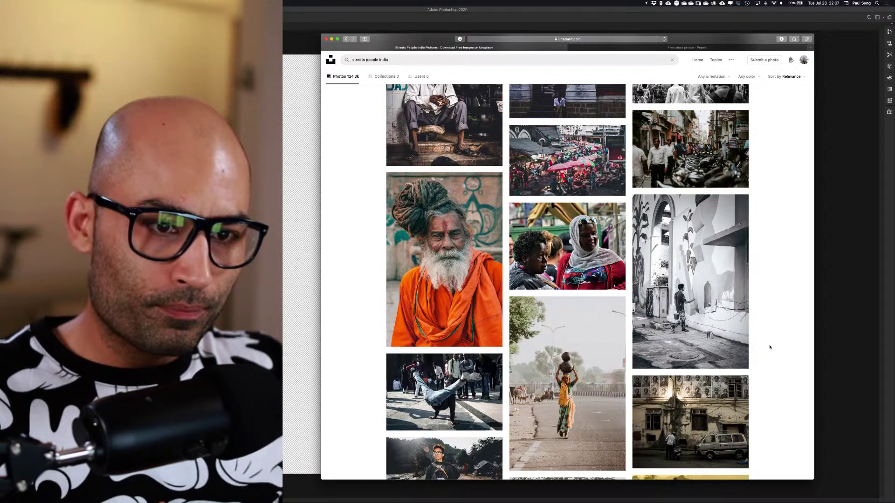
Look further through the Indian street photos for standing figures, vendors, taxis, rickshaws and buildings usable in the artwork
scroll(771, 348, down, 3)
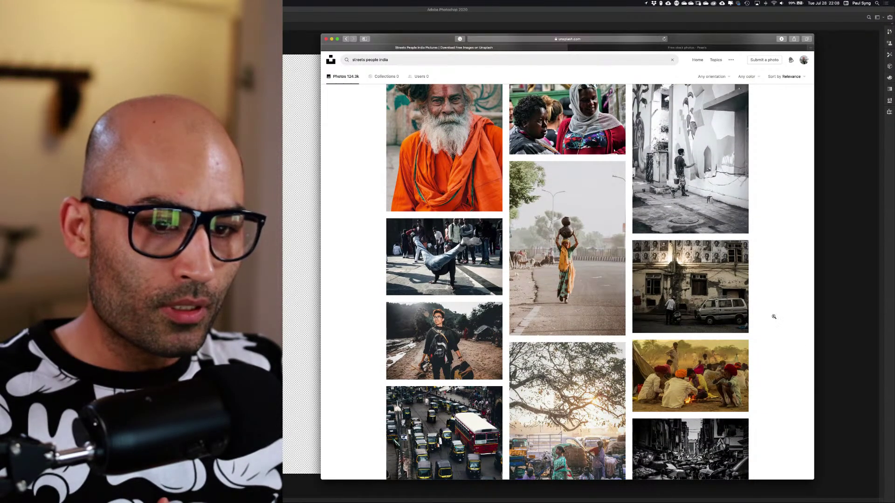
scroll(773, 315, down, 6)
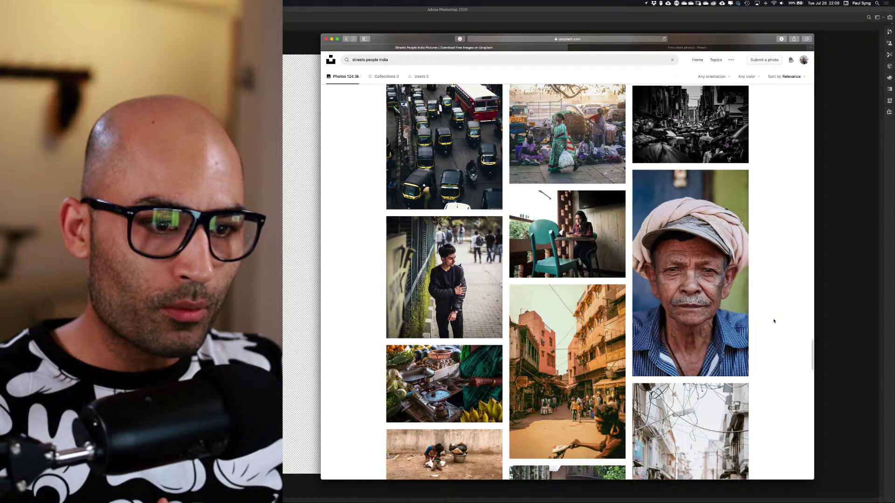
scroll(773, 321, down, 4)
scroll(774, 321, down, 4)
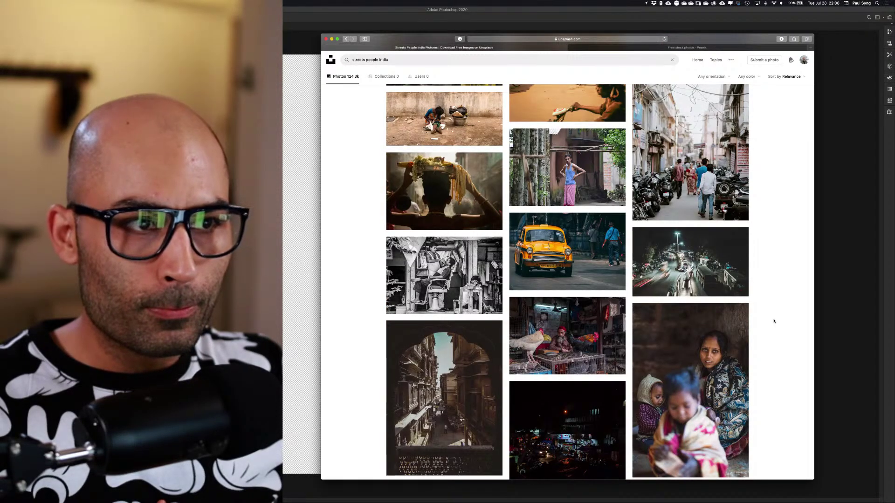
scroll(774, 321, down, 15)
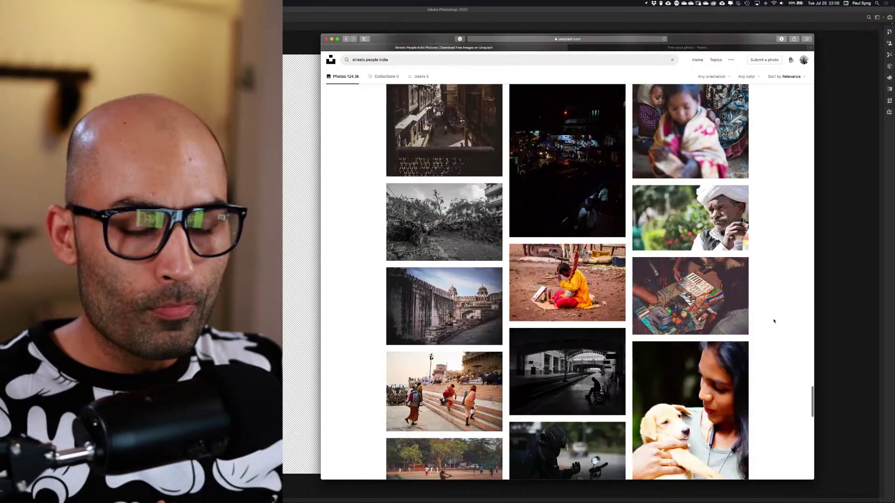
scroll(773, 321, down, 3)
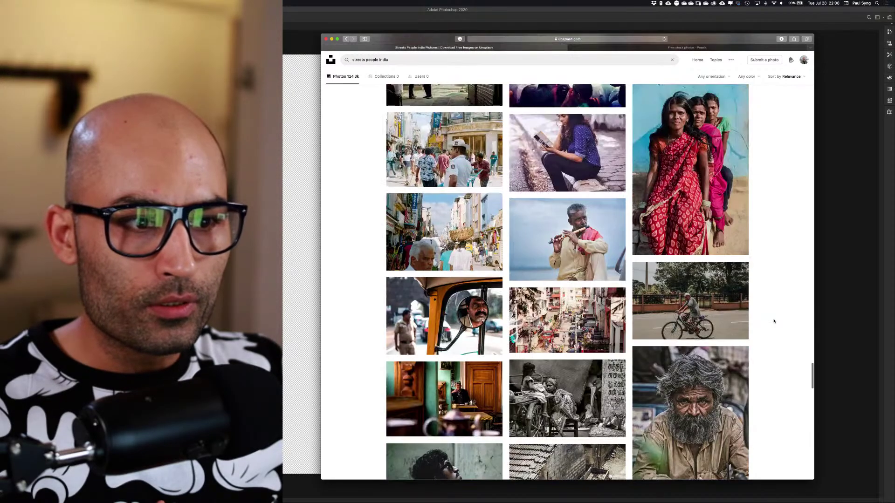
scroll(773, 321, down, 5)
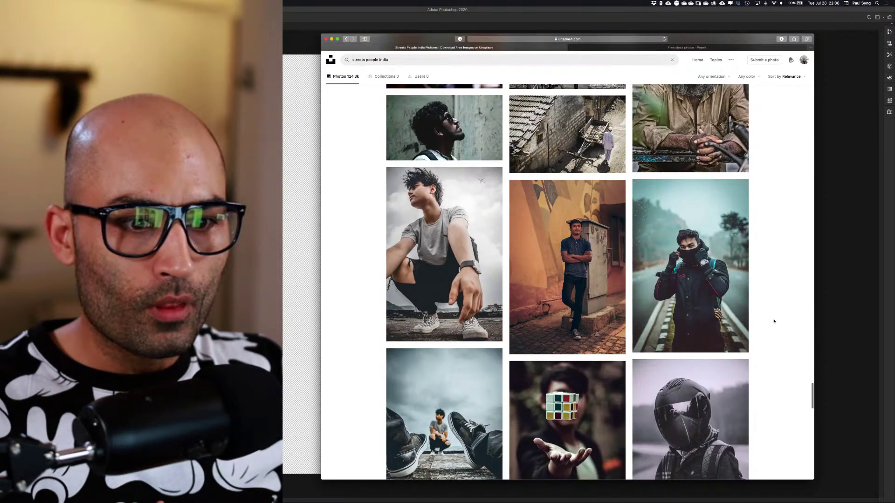
scroll(773, 321, down, 5)
scroll(774, 321, down, 20)
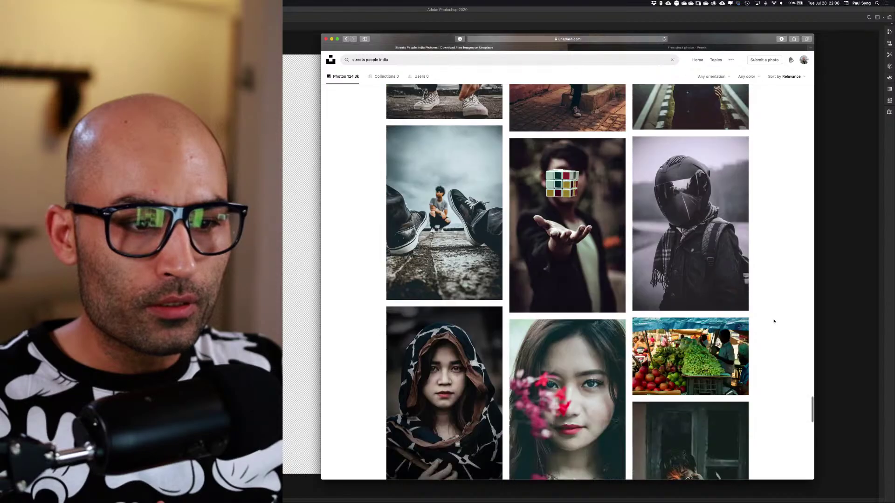
scroll(774, 321, down, 20)
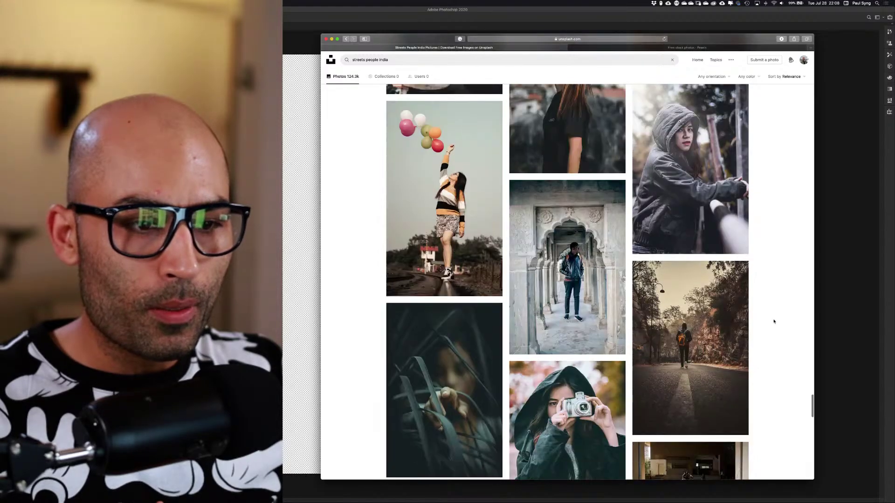
scroll(774, 321, down, 5)
View the photo of the elderly woman in a sari standing in a doorway enlarged, then return to the results
scroll(774, 321, up, 3)
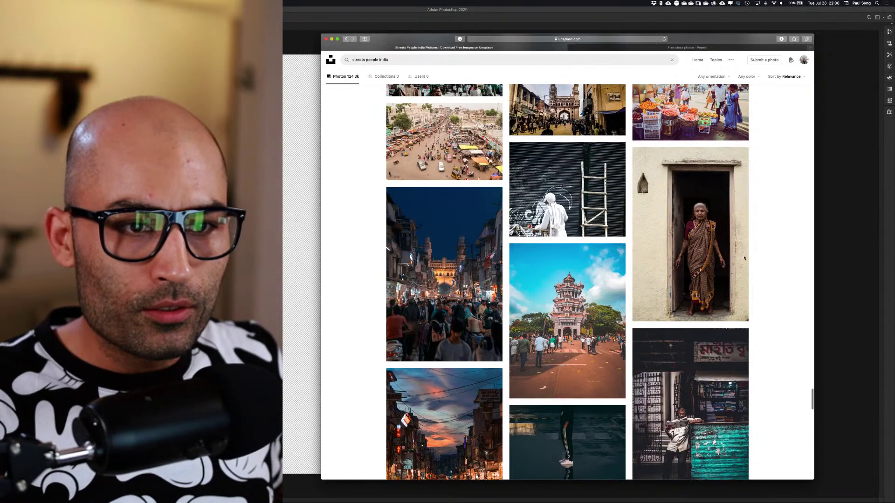
click(730, 252)
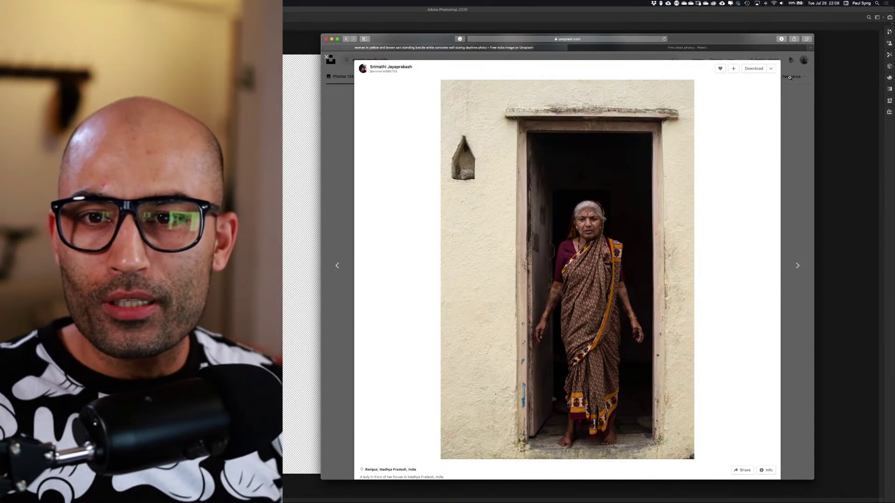
click(787, 122)
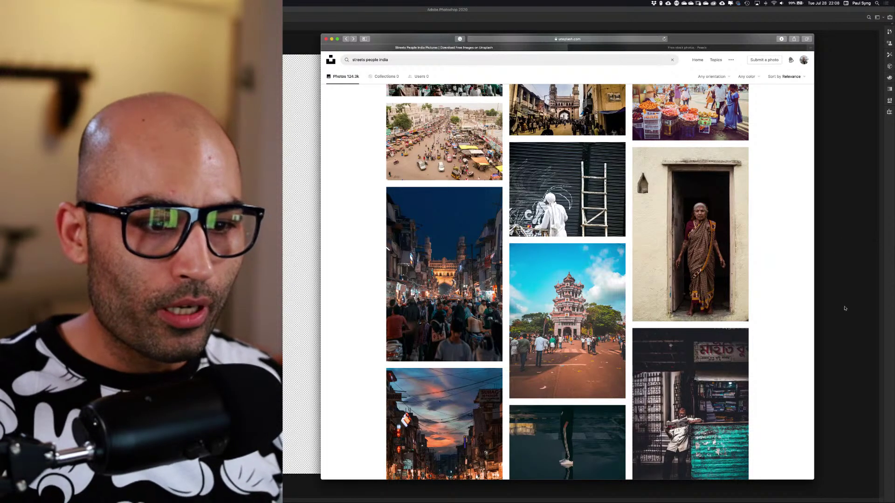
Examine the remaining Indian street results for musicians, workers, seated figures, children and architecture to cut out
scroll(789, 342, down, 10)
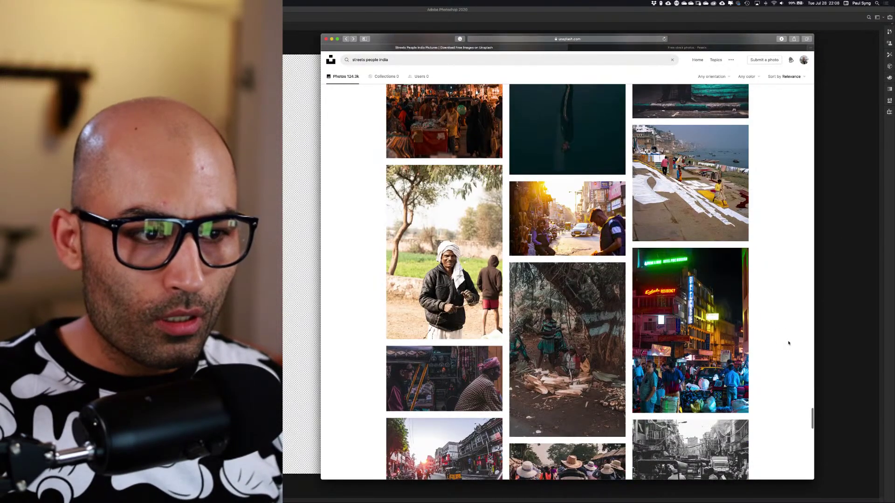
scroll(788, 343, down, 10)
scroll(788, 343, down, 4)
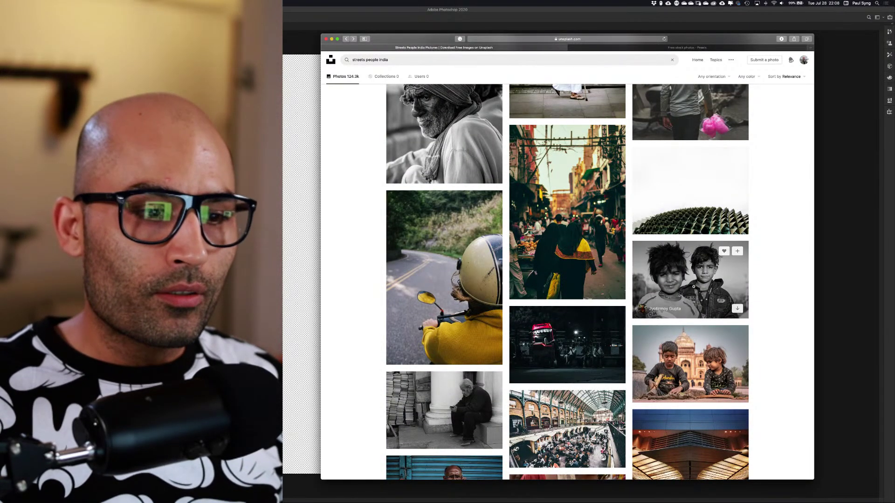
scroll(769, 290, down, 15)
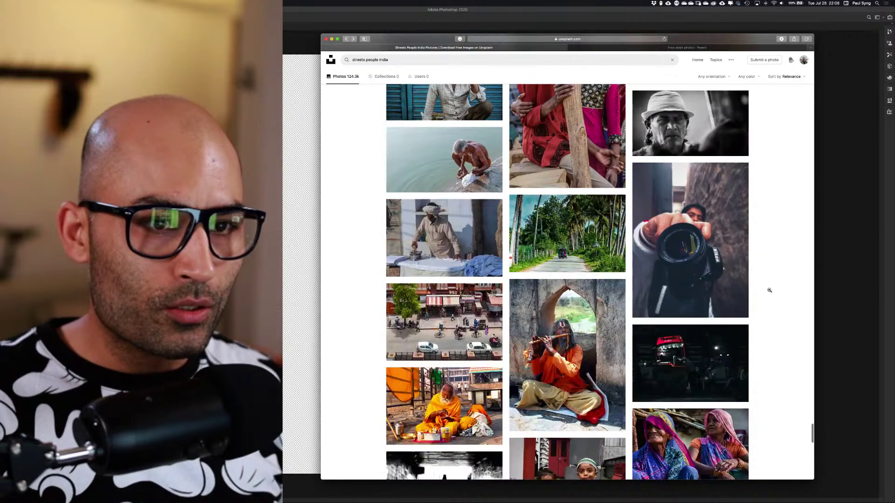
scroll(769, 291, down, 1)
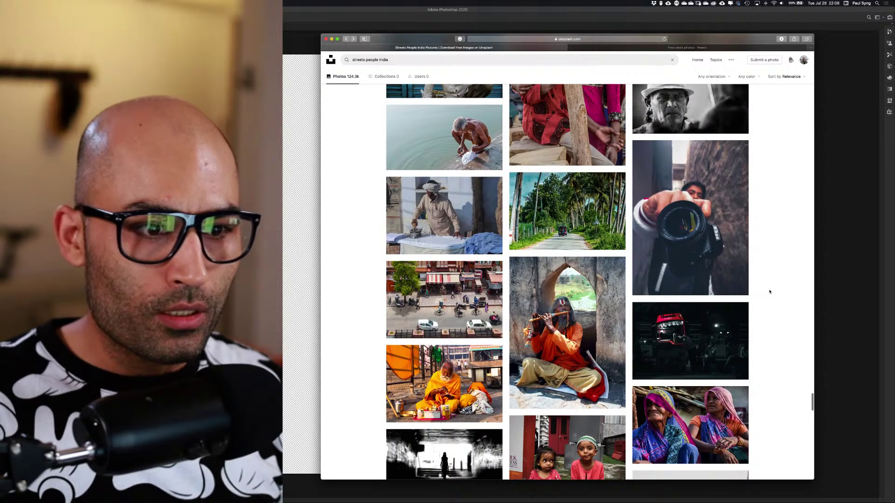
scroll(770, 292, down, 5)
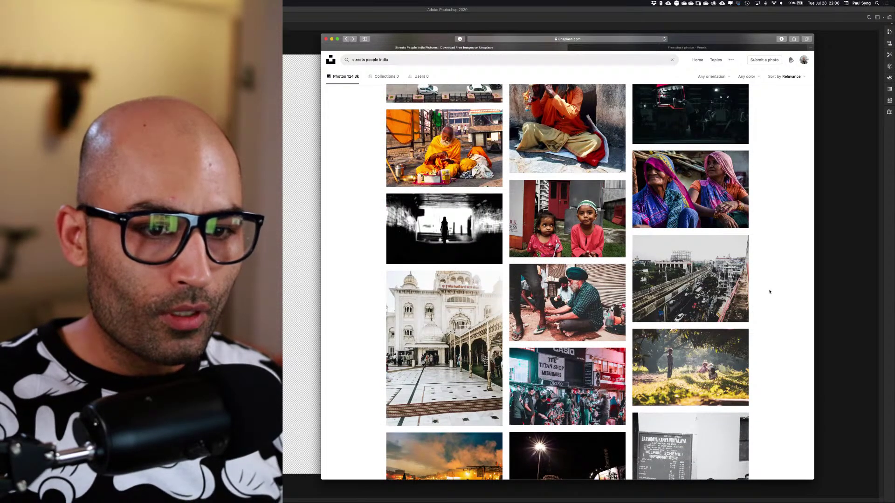
scroll(769, 291, down, 8)
scroll(769, 292, down, 4)
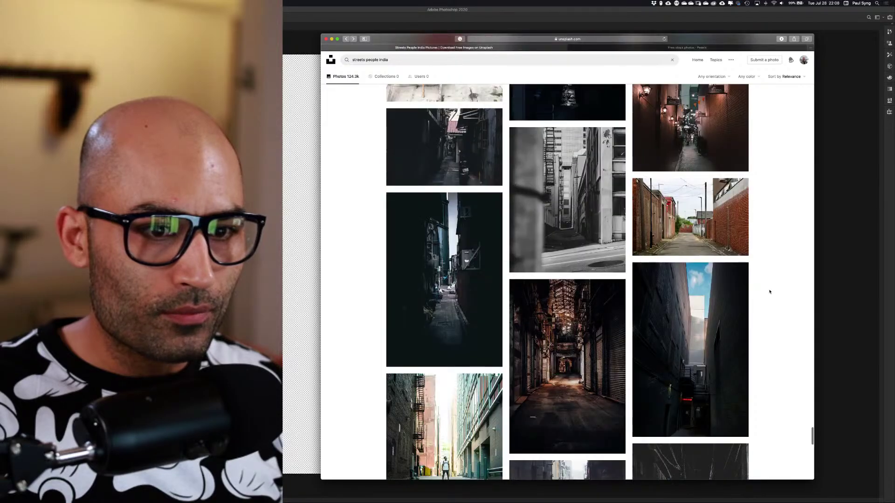
scroll(769, 292, down, 10)
scroll(770, 291, down, 8)
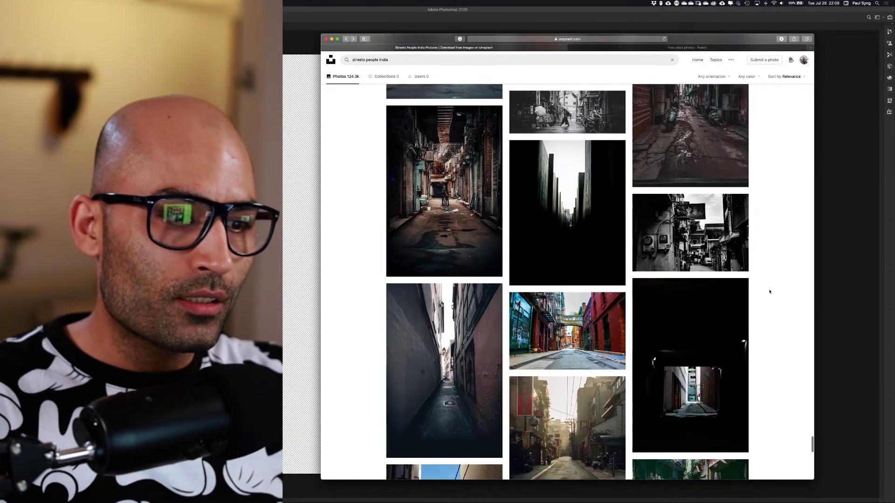
scroll(769, 292, down, 15)
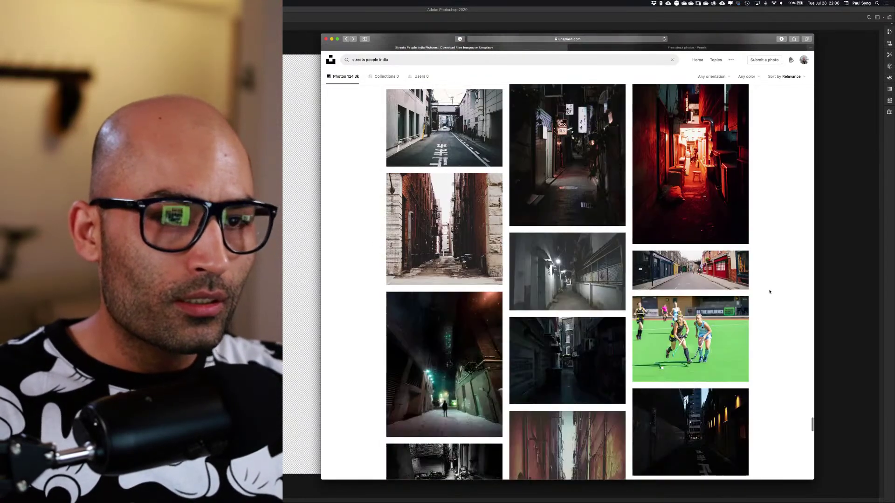
scroll(769, 292, down, 5)
Search the photo library for "field hockey"
triple_click(413, 57)
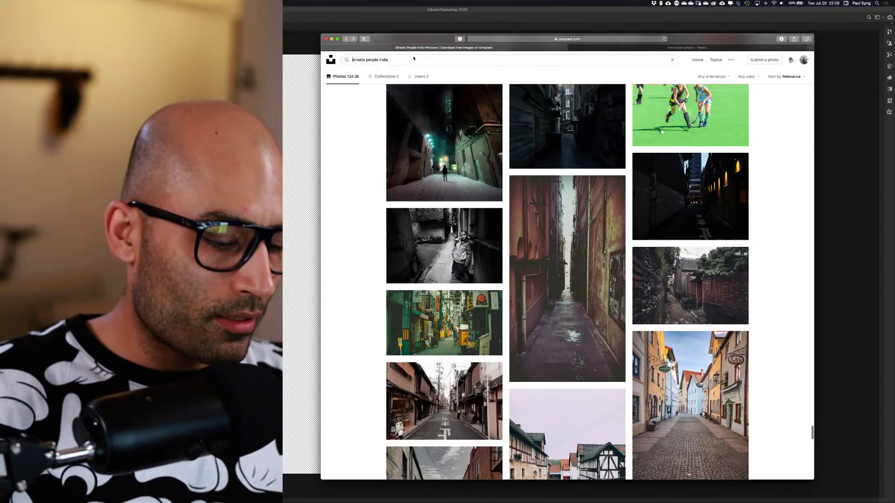
text(fl)
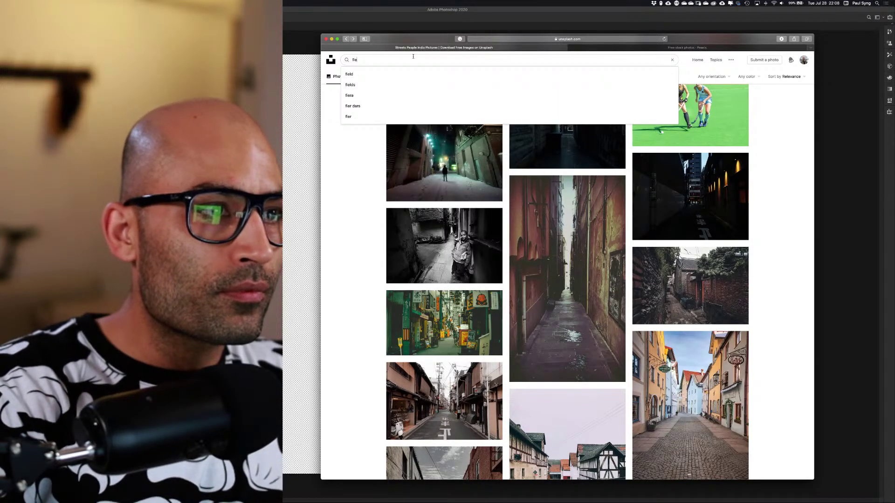
text(e)
key(BackSpace)
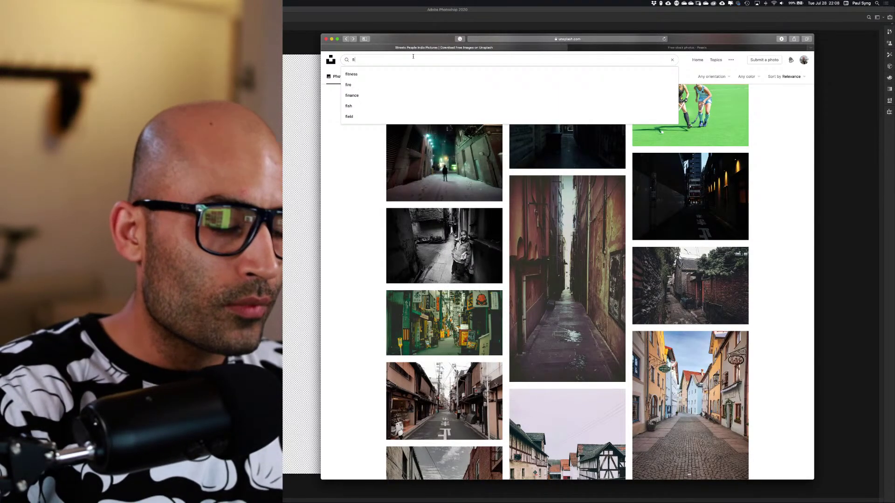
key(BackSpace)
key(BackSpace)
text(fiel)
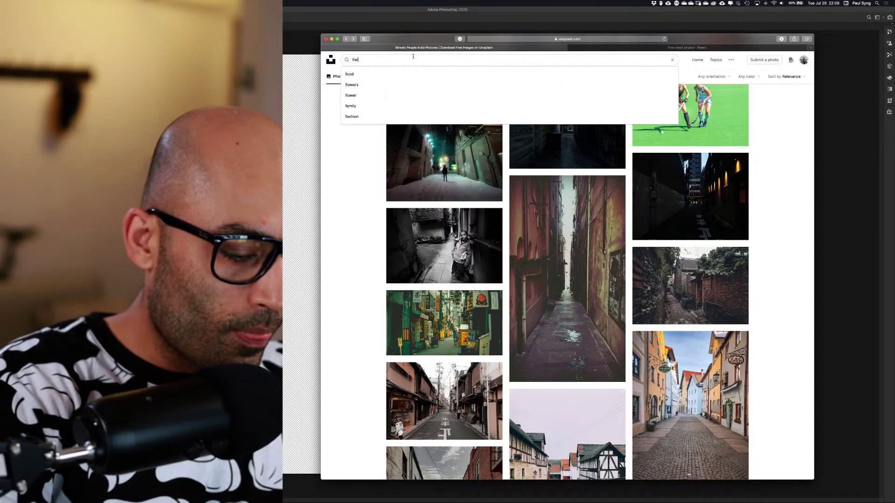
text(d hockey)
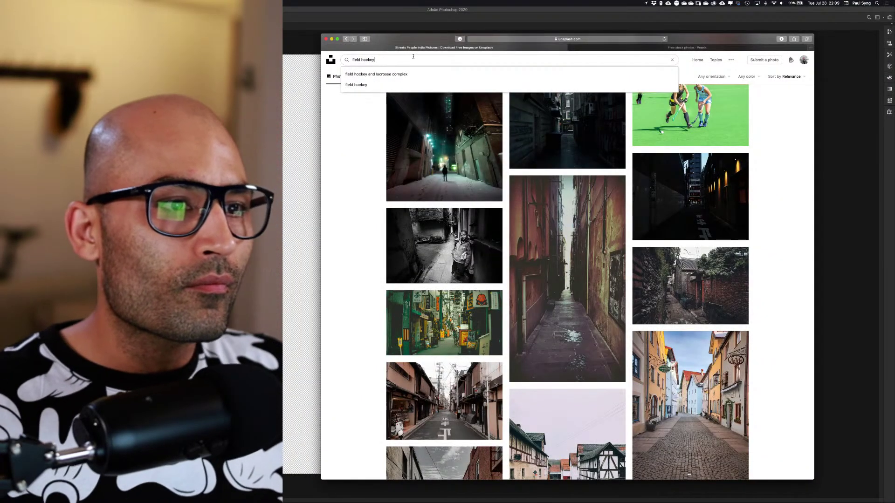
key(Return)
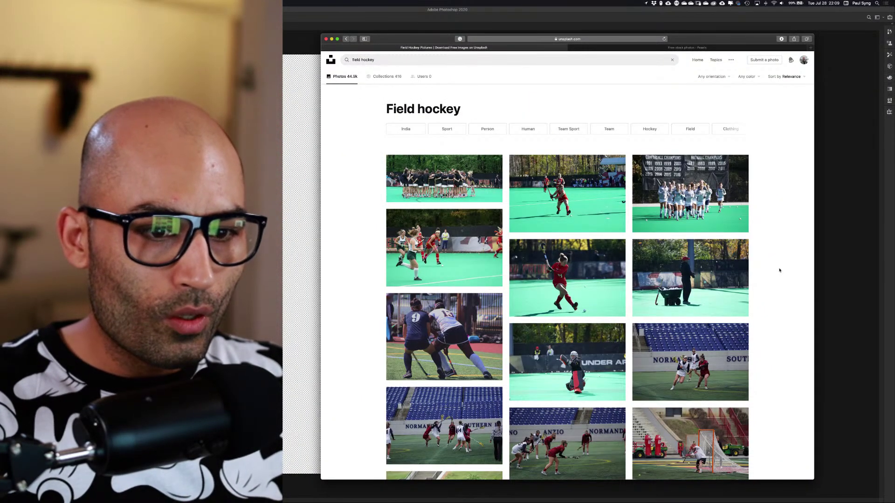
Look through the "field hockey" photos for full-figure players in action poses suitable for the artwork
scroll(768, 307, down, 20)
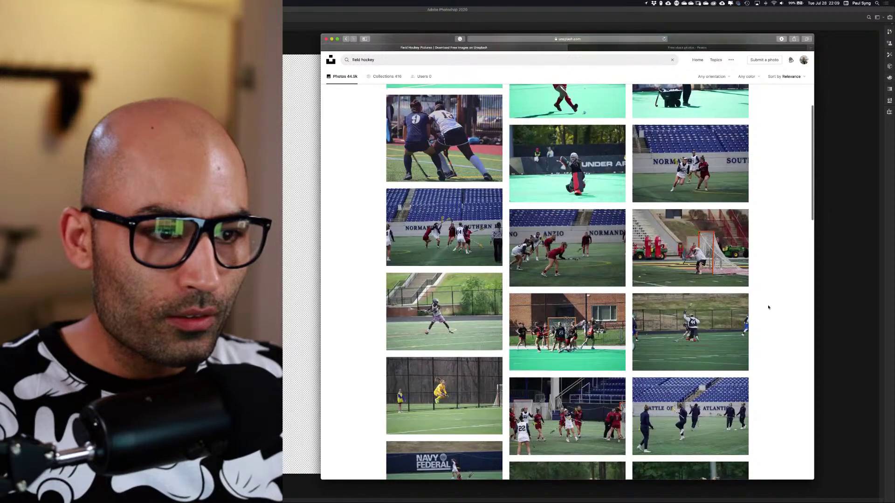
scroll(768, 308, down, 10)
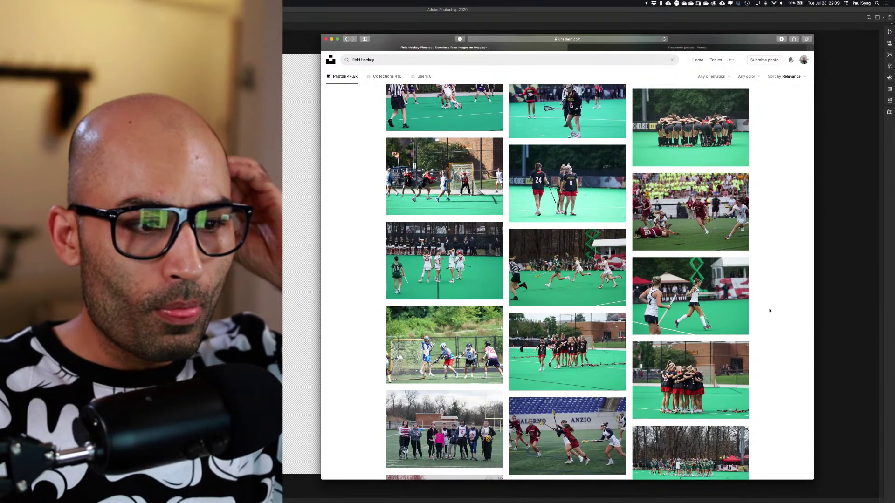
scroll(770, 311, down, 20)
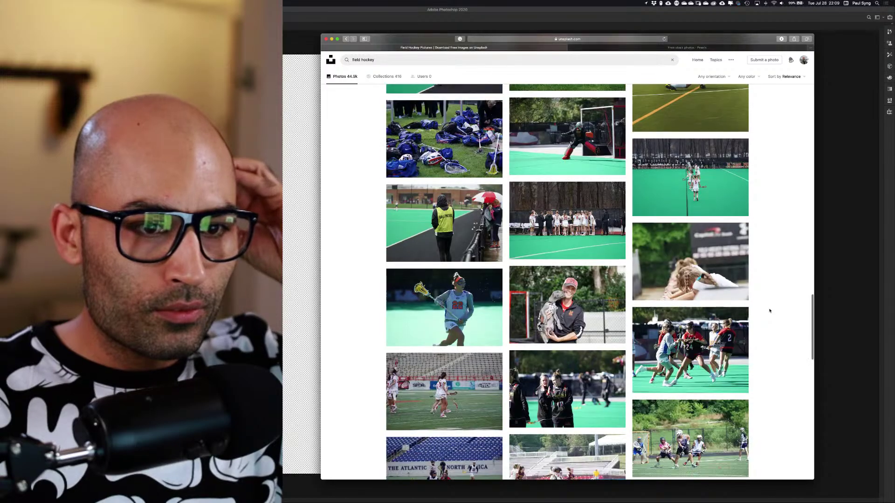
scroll(769, 311, down, 10)
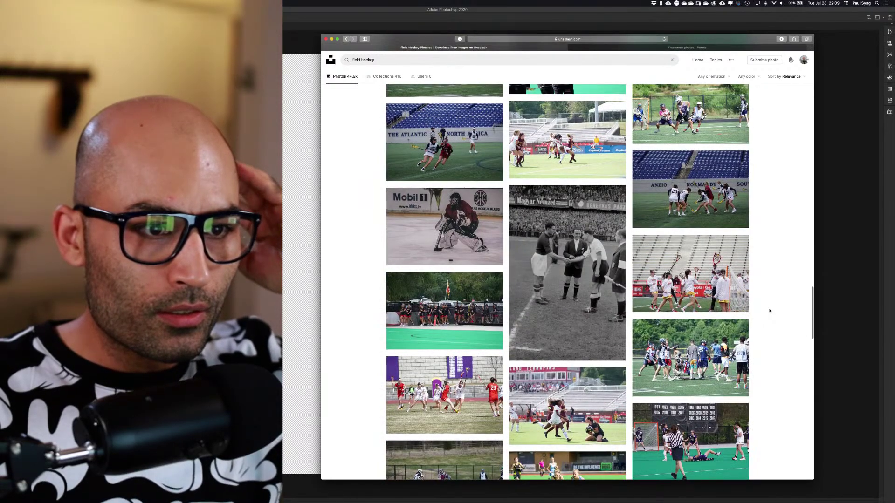
scroll(769, 310, down, 6)
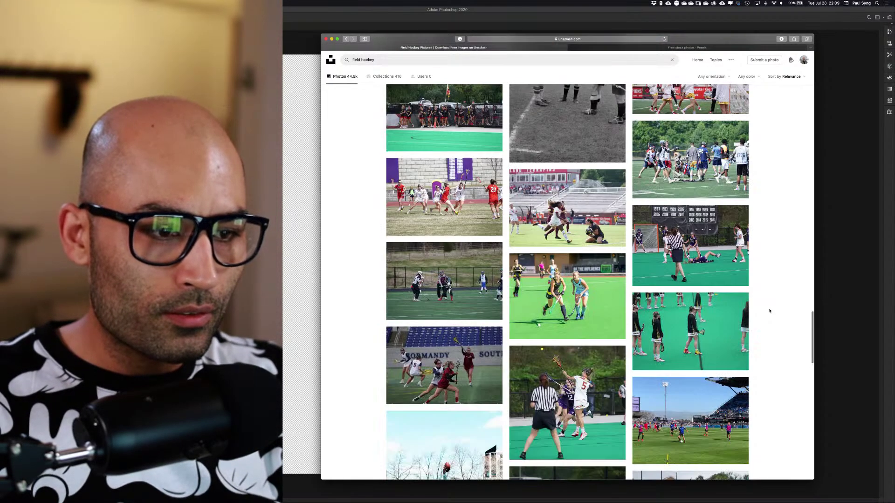
scroll(770, 311, down, 15)
scroll(770, 311, down, 7)
scroll(769, 311, up, 7)
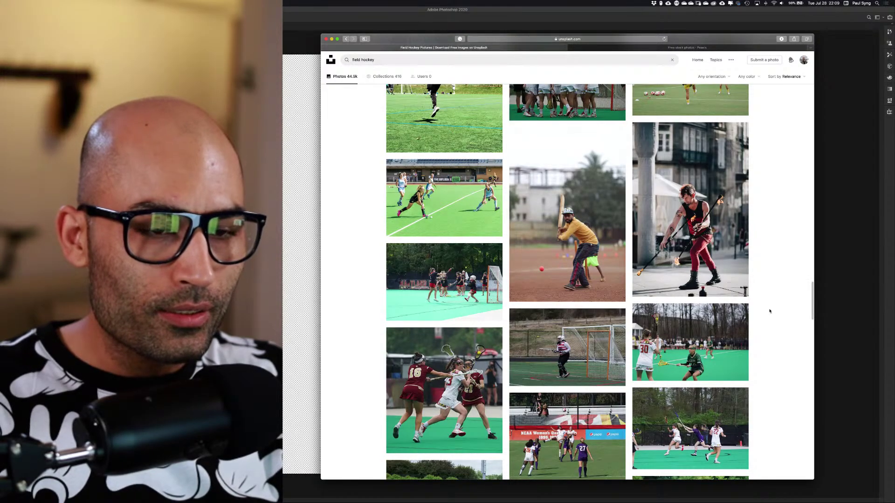
scroll(769, 311, down, 15)
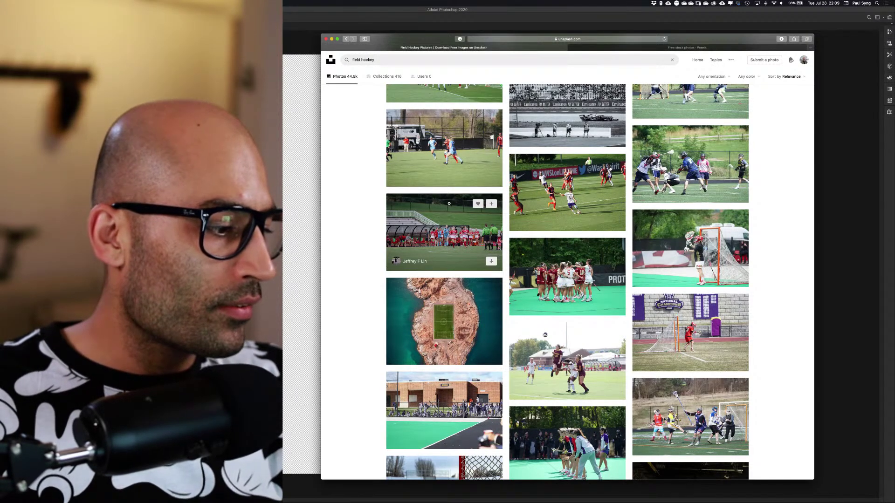
scroll(774, 300, down, 1)
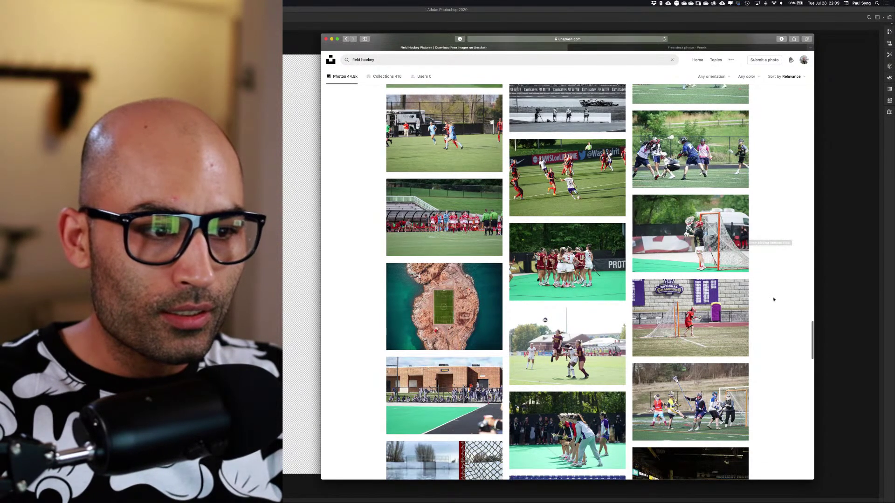
scroll(774, 299, down, 20)
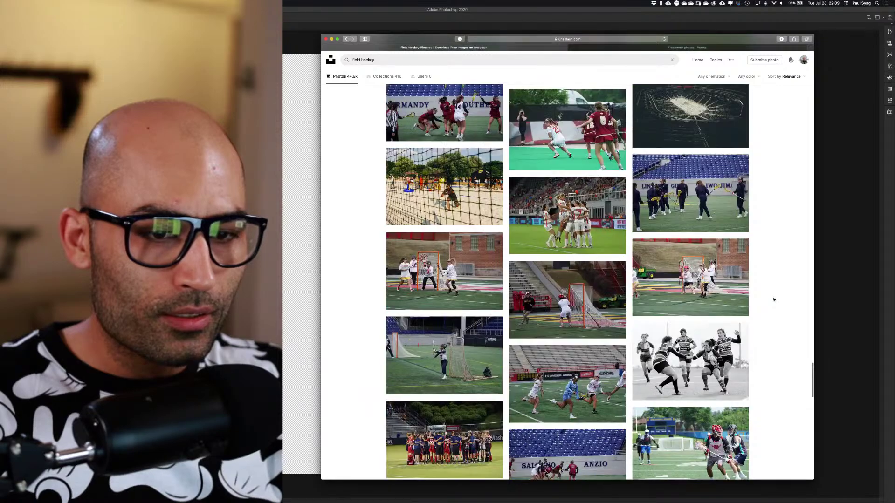
scroll(773, 300, down, 10)
scroll(774, 300, down, 20)
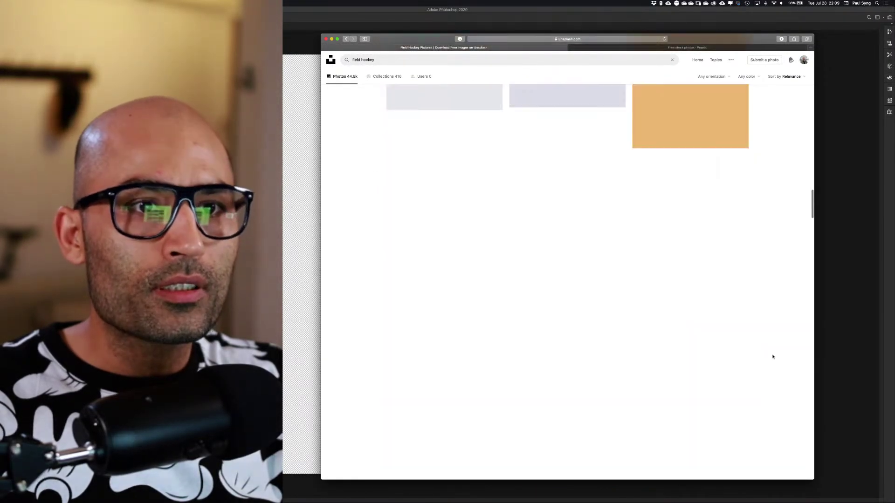
scroll(772, 357, up, 20)
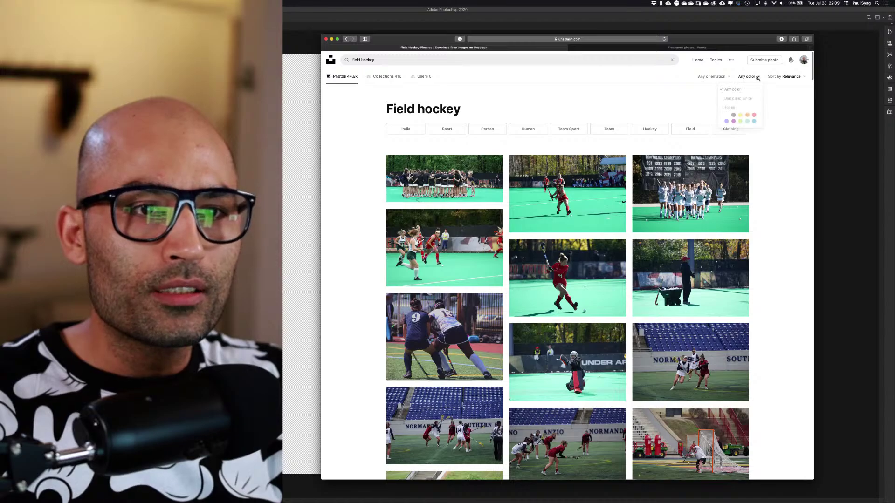
click(774, 97)
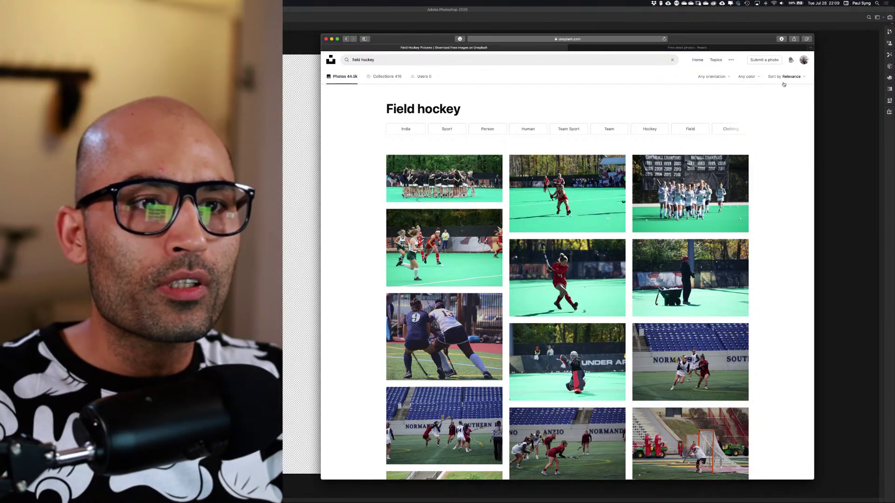
click(714, 78)
click(628, 94)
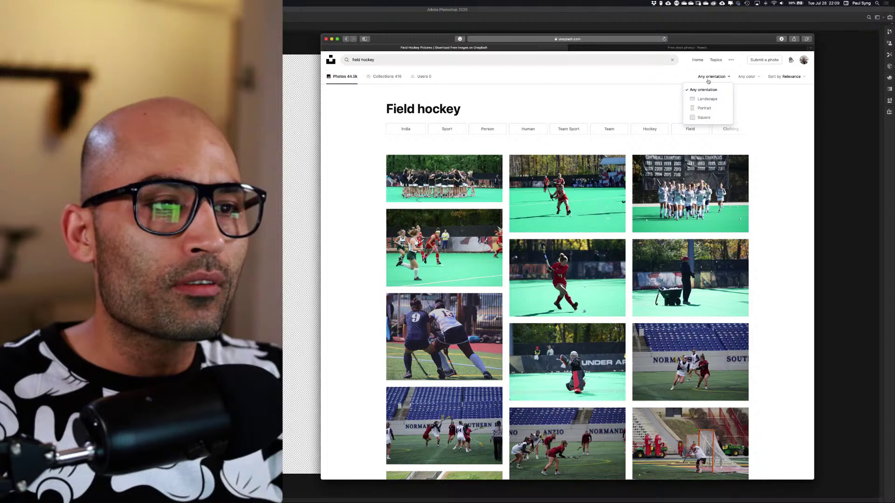
click(589, 101)
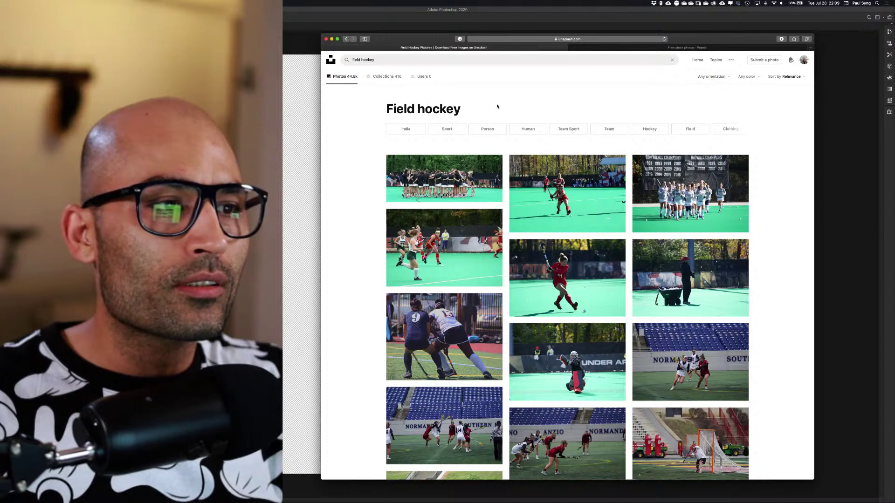
Switch to the related India results and look through them for usable architecture, animals and figures
click(419, 132)
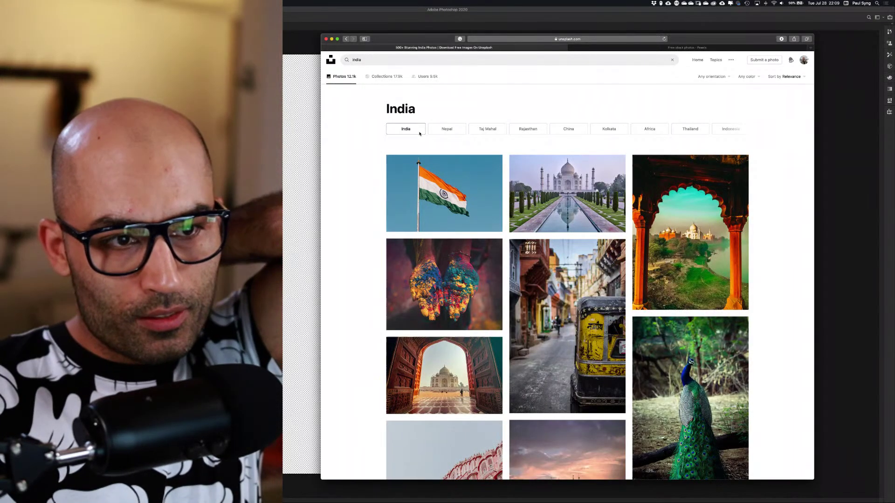
scroll(537, 250, down, 10)
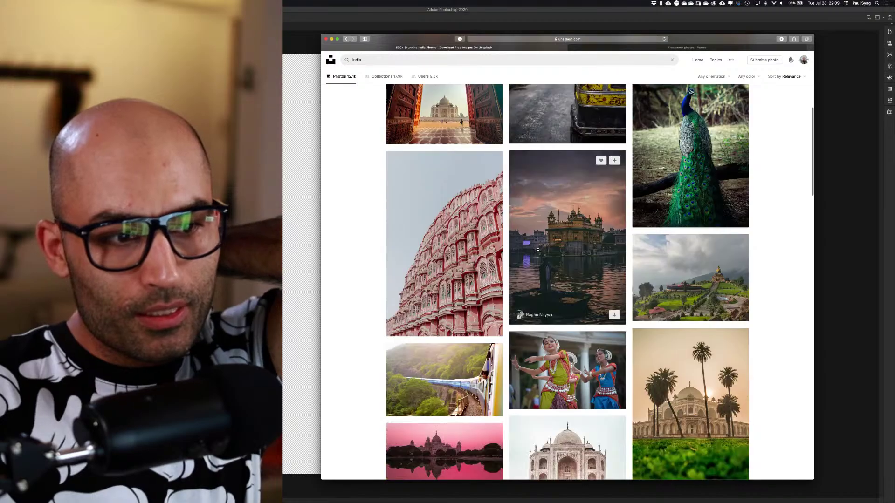
scroll(538, 250, down, 20)
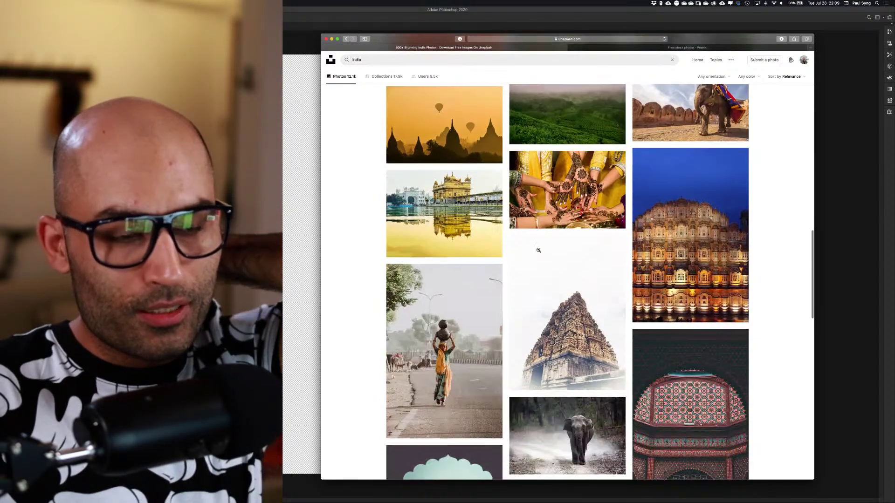
scroll(538, 250, up, 5)
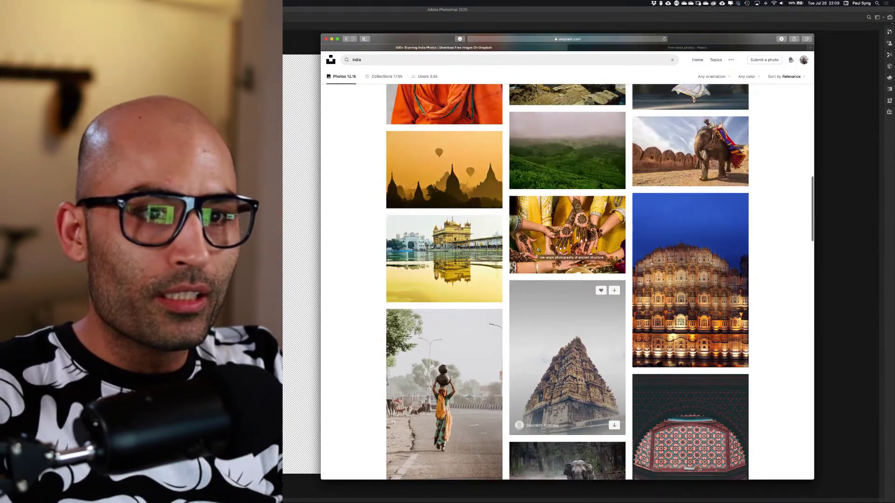
scroll(538, 250, up, 20)
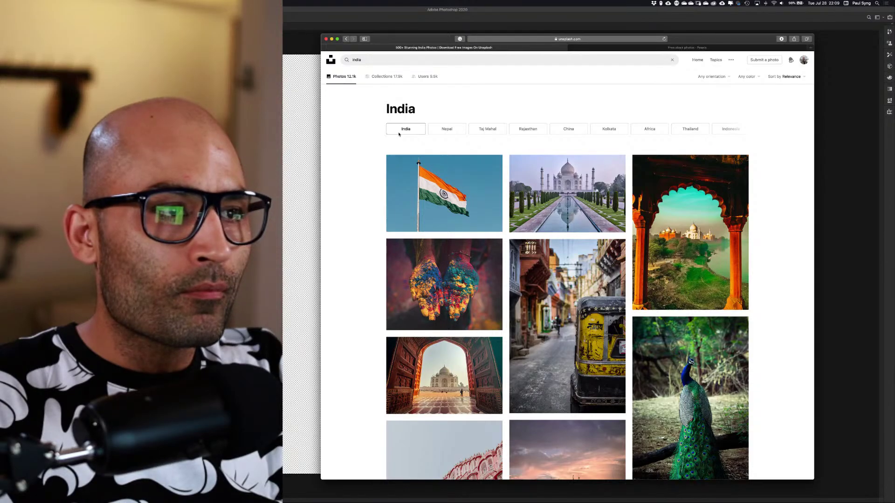
Search the photo library for "chandigarh"
click(383, 64)
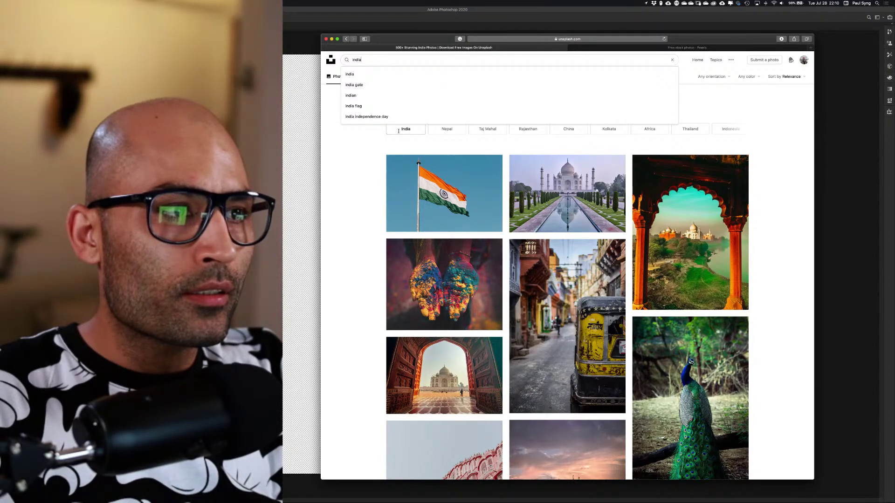
double_click(386, 61)
text(chandigarh)
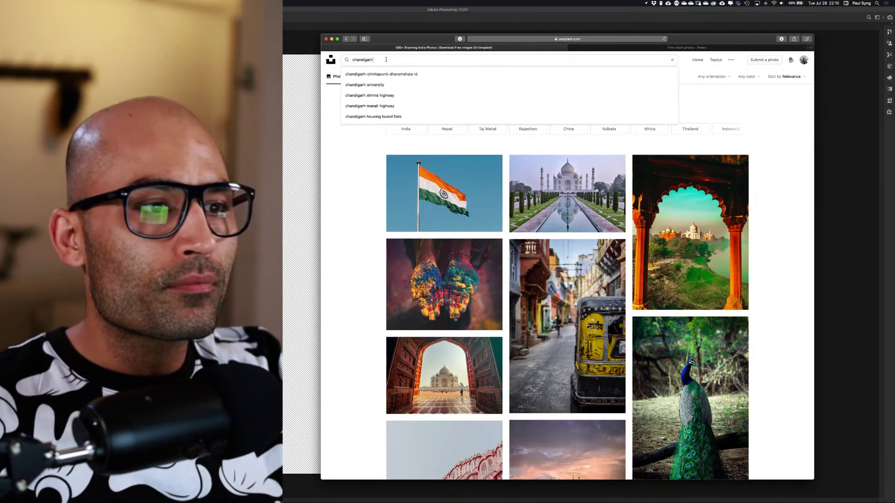
key(Return)
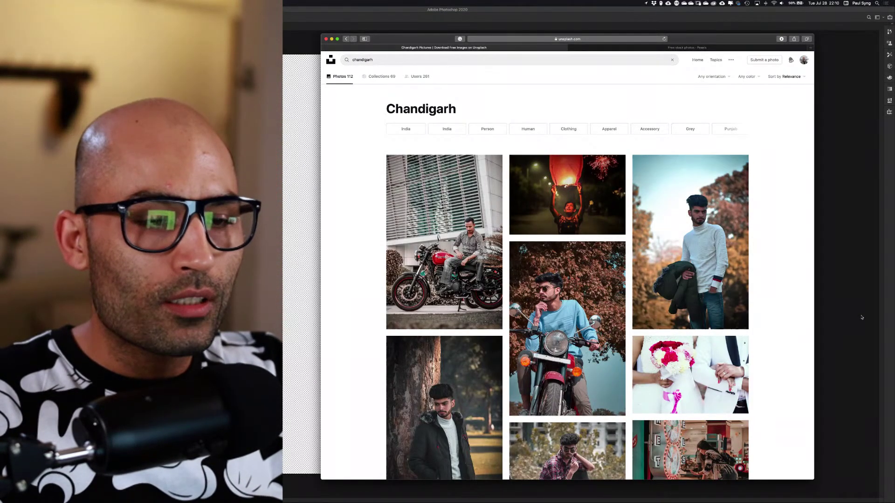
Examine the "chandigarh" photos to the end of the results for people, traditional dress and local architecture suited to the artwork
scroll(812, 319, down, 5)
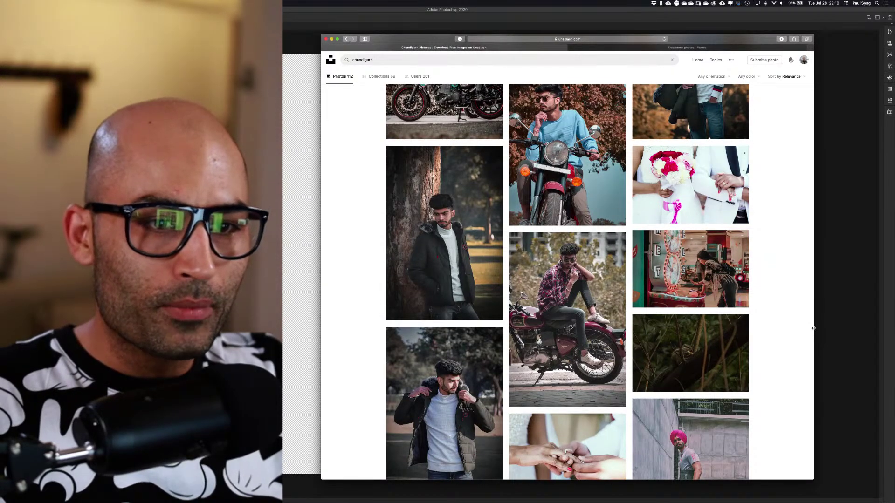
scroll(814, 328, down, 5)
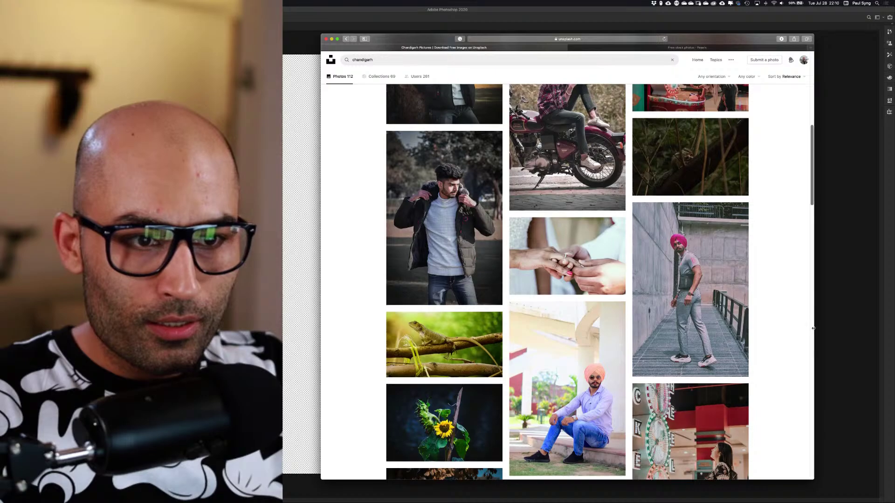
scroll(814, 328, up, 5)
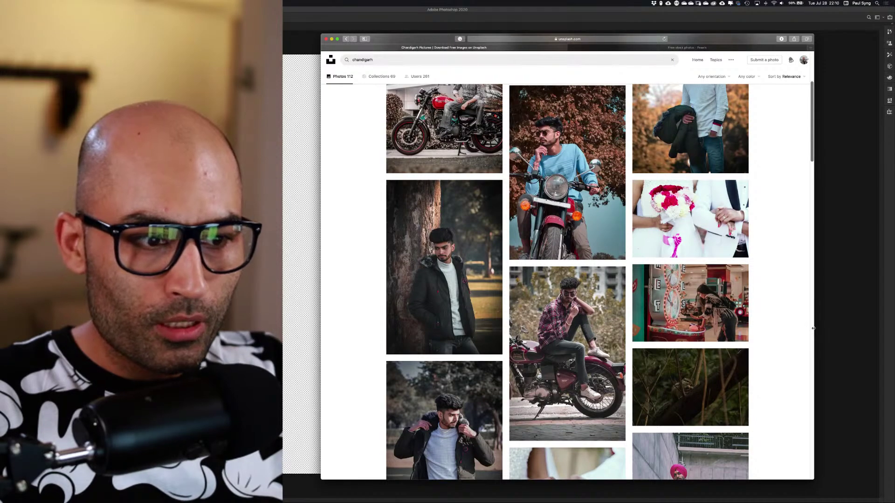
scroll(813, 328, down, 10)
scroll(813, 328, down, 6)
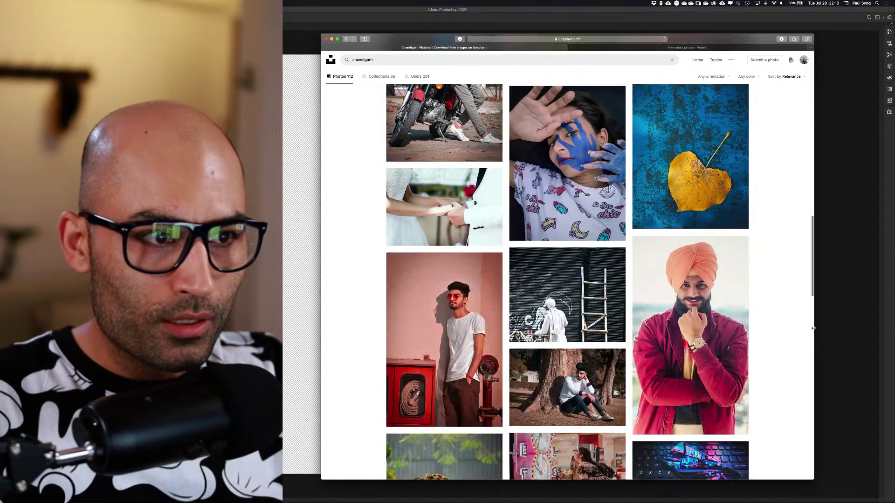
scroll(813, 328, up, 3)
scroll(814, 328, down, 7)
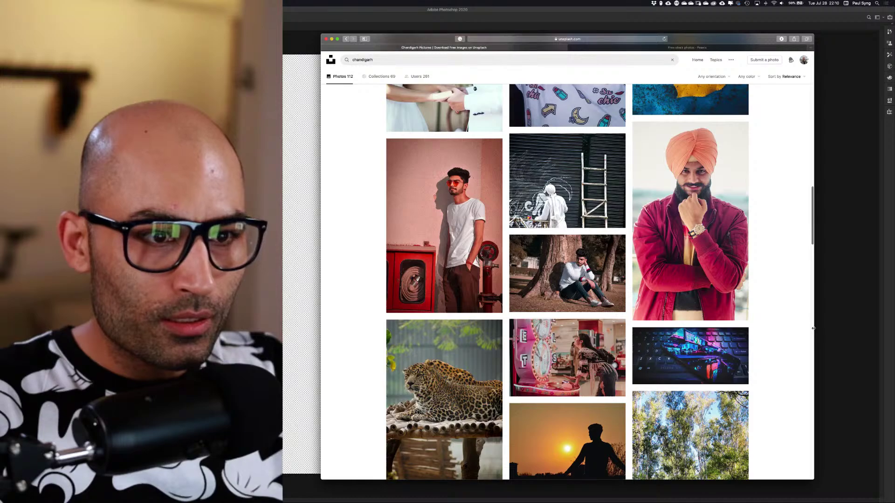
scroll(813, 329, down, 12)
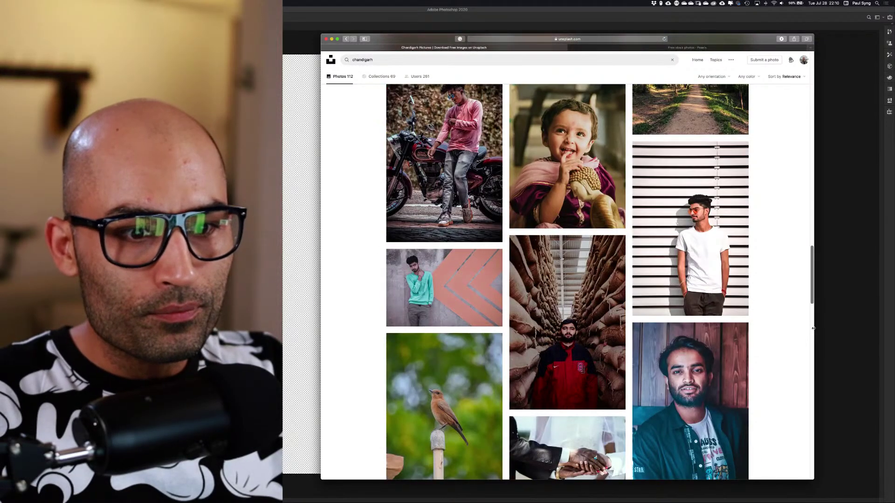
scroll(813, 328, down, 5)
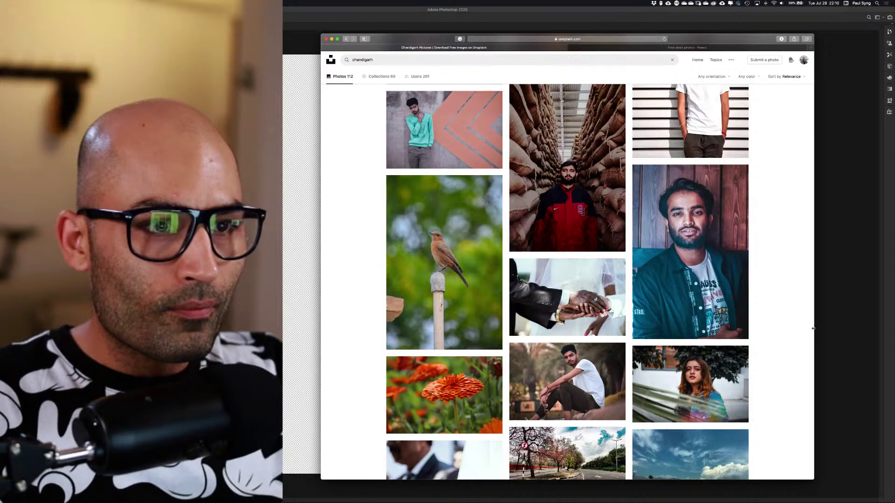
scroll(813, 328, up, 4)
scroll(813, 328, down, 20)
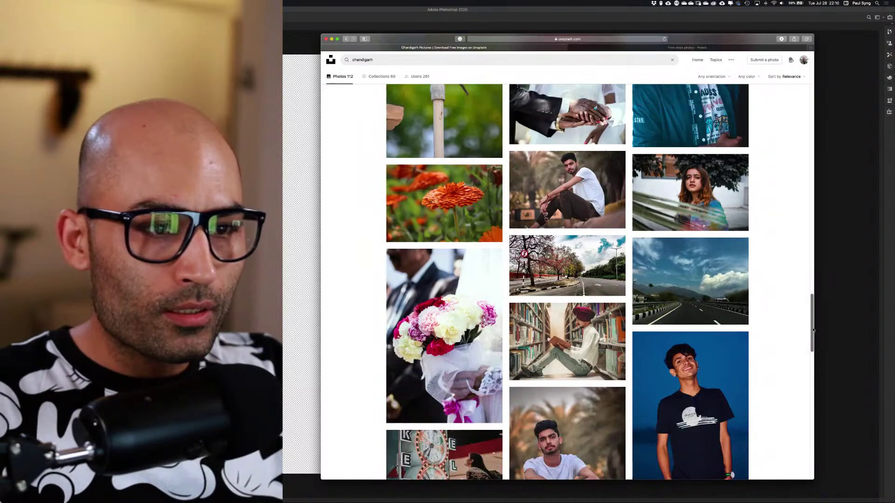
scroll(814, 330, down, 10)
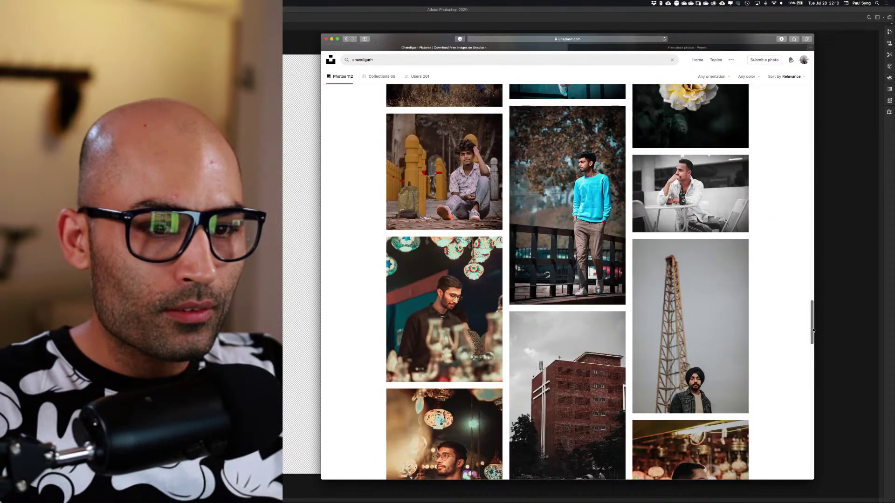
scroll(813, 329, down, 12)
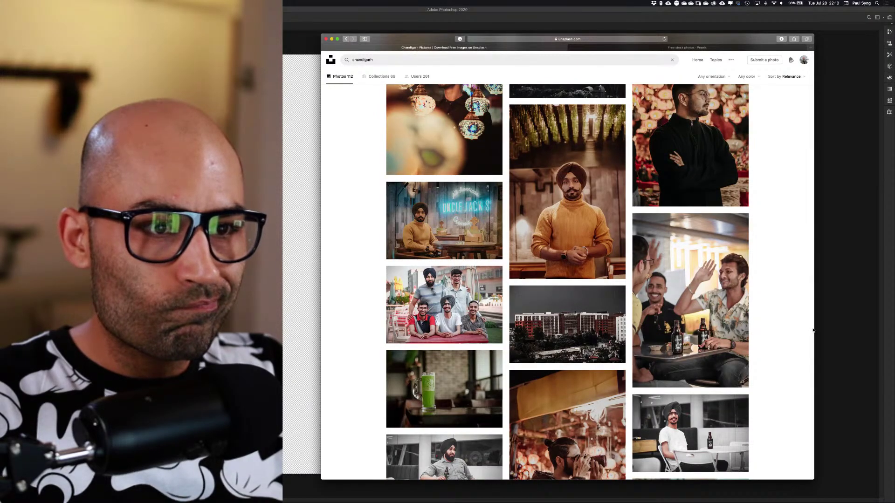
scroll(814, 330, down, 5)
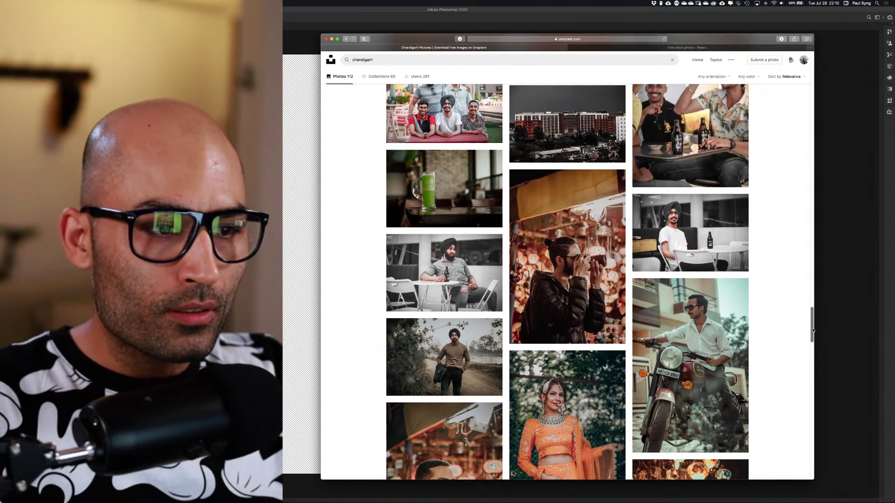
scroll(813, 330, down, 12)
scroll(813, 330, down, 5)
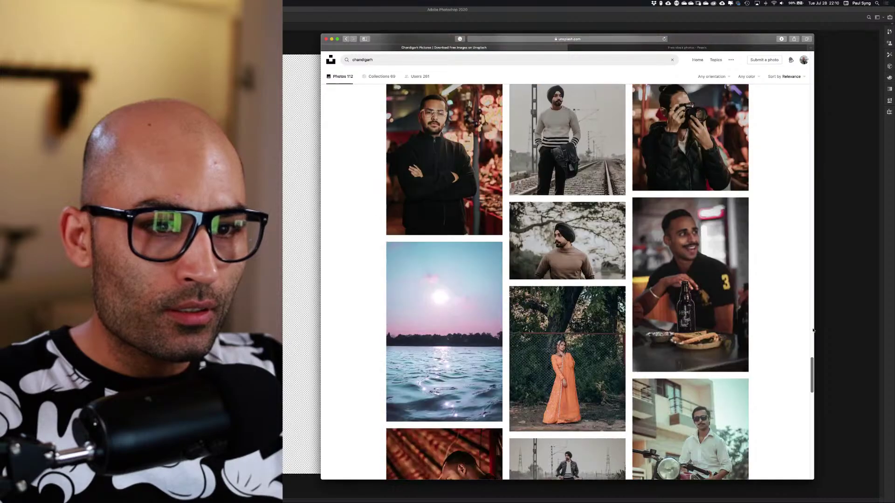
scroll(813, 330, down, 4)
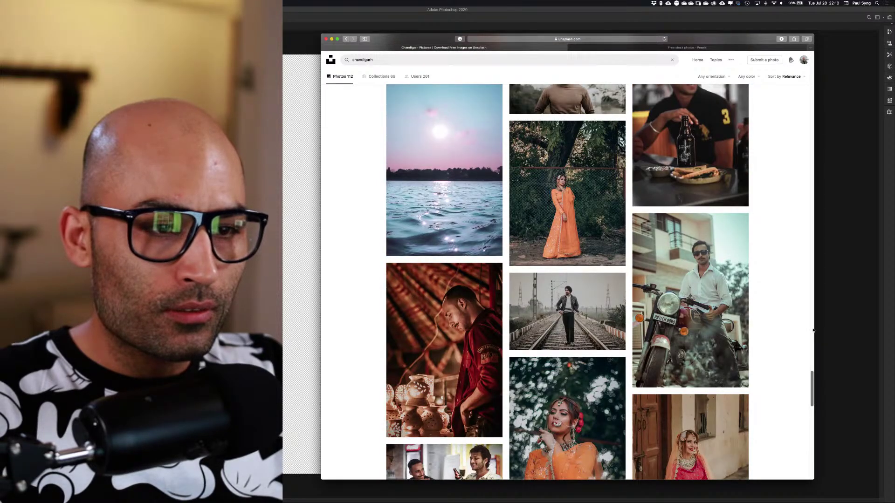
scroll(813, 330, down, 5)
scroll(813, 330, down, 10)
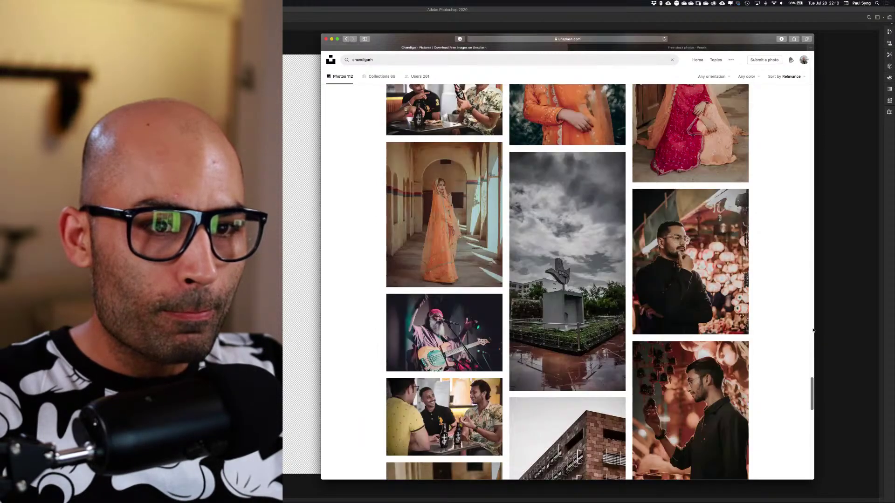
scroll(813, 330, down, 15)
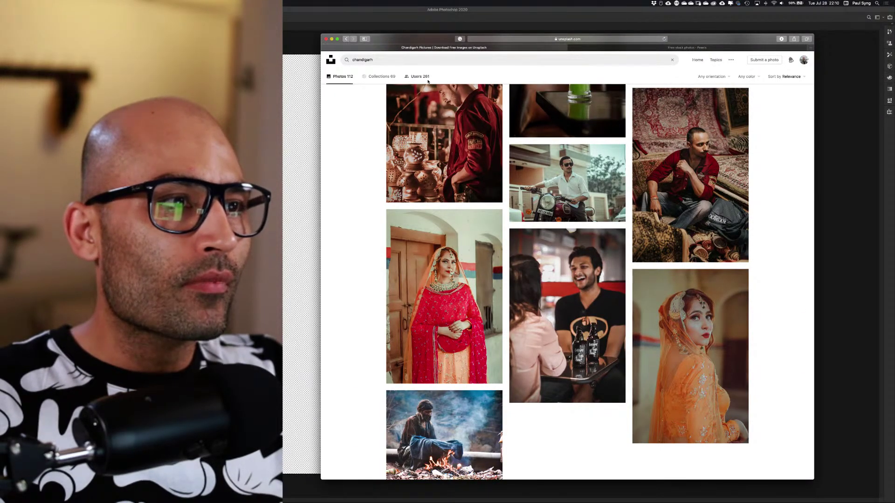
Search the photo library for "india wedding"
click(404, 63)
text(i)
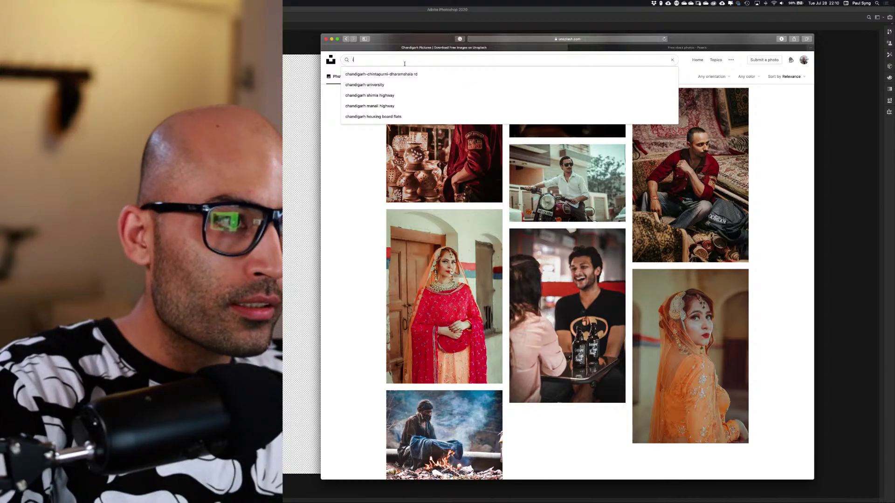
text(ndia wedding)
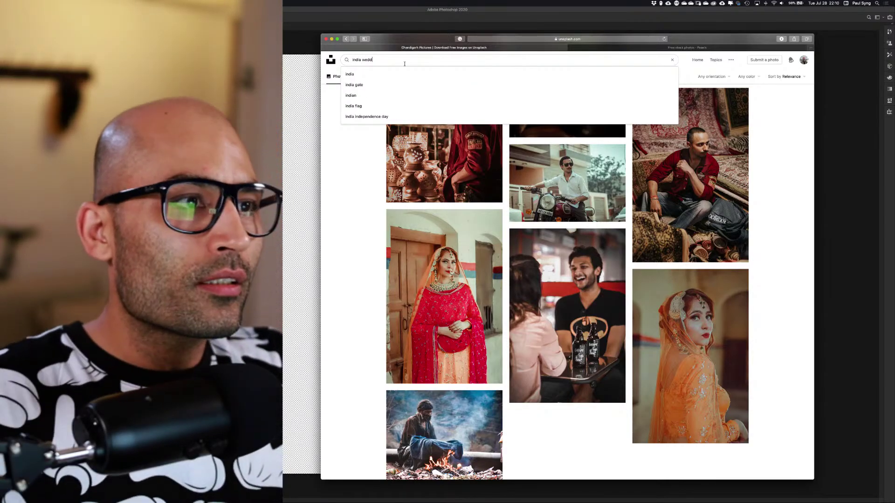
key(Return)
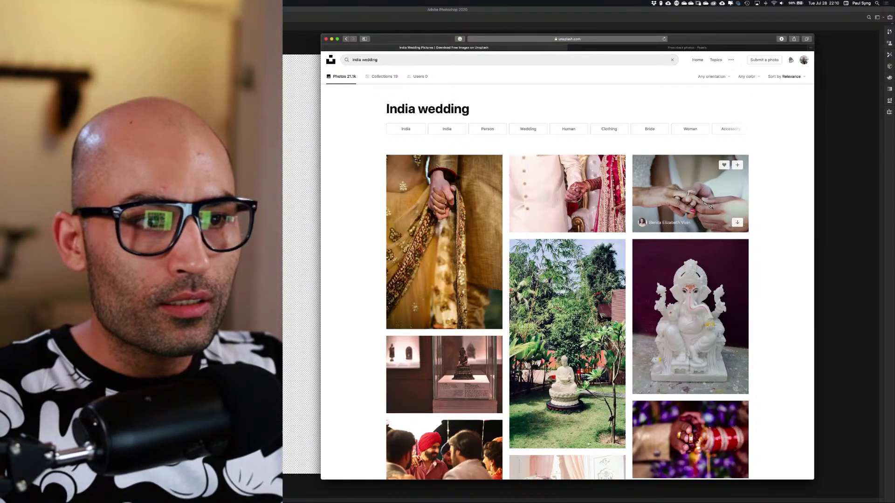
Examine the "india wedding" photos for brides, guests, traditional dress, henna hands and temple architecture suited to the artwork
scroll(797, 225, down, 10)
scroll(798, 225, up, 10)
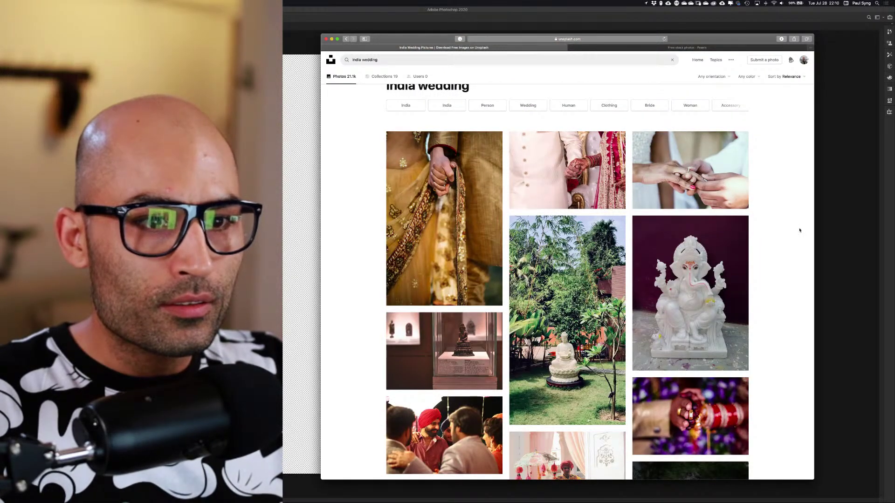
scroll(799, 230, down, 7)
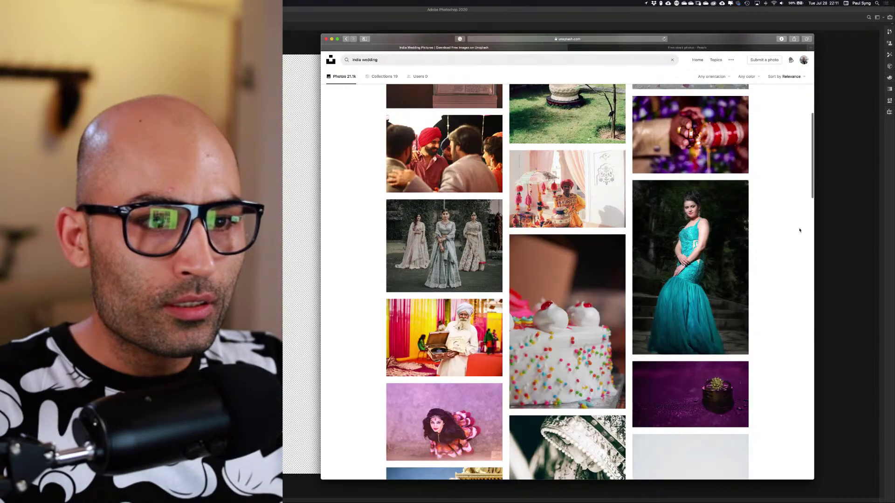
scroll(799, 230, down, 5)
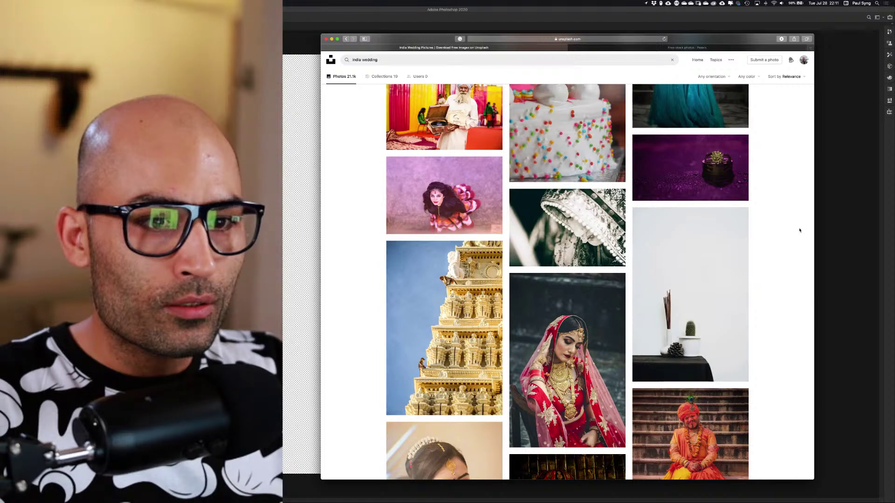
scroll(799, 230, down, 4)
scroll(800, 230, up, 4)
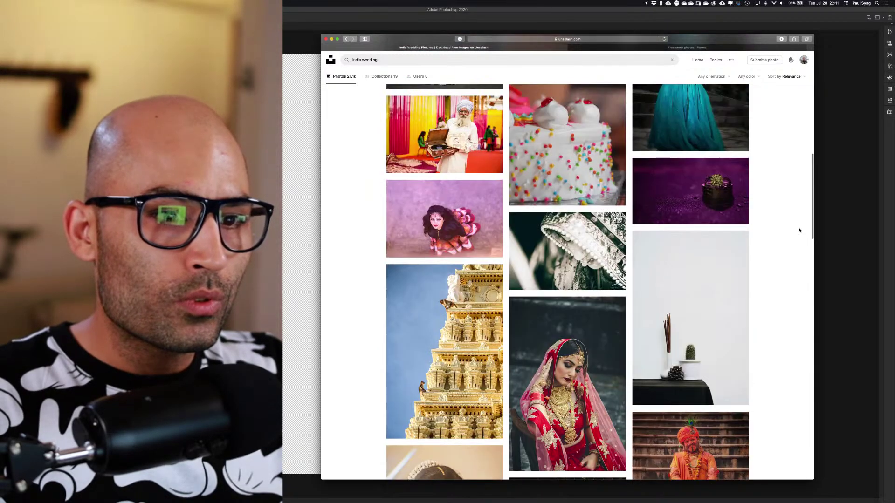
scroll(799, 230, down, 6)
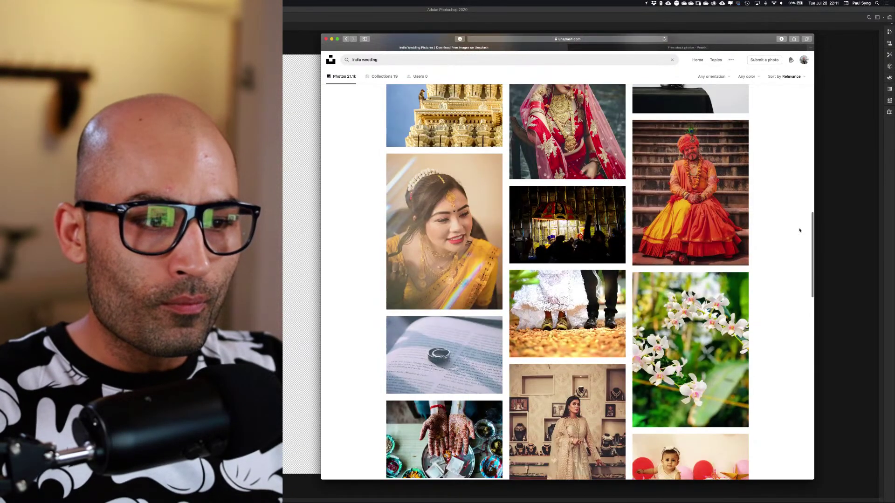
scroll(799, 230, down, 5)
scroll(800, 230, down, 5)
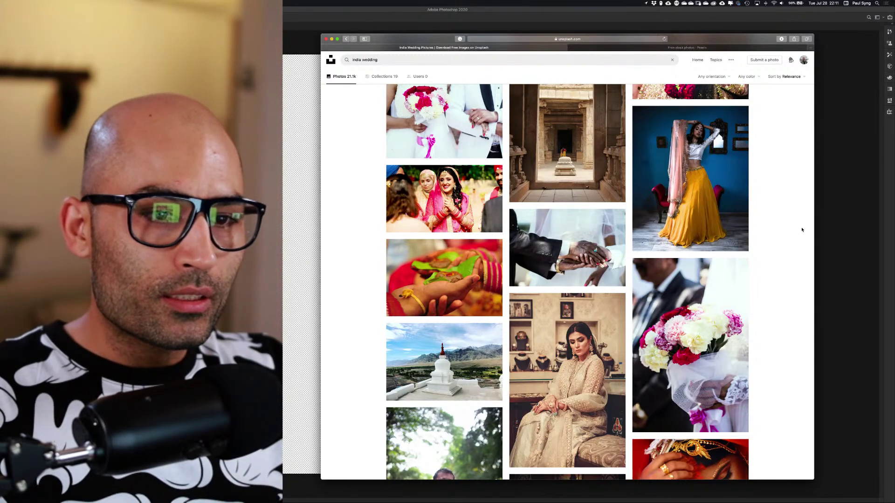
scroll(802, 230, down, 6)
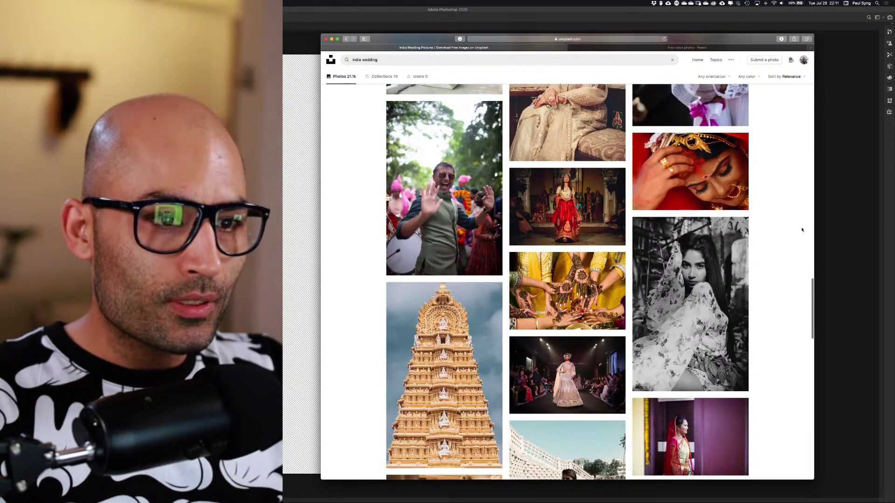
scroll(801, 230, down, 7)
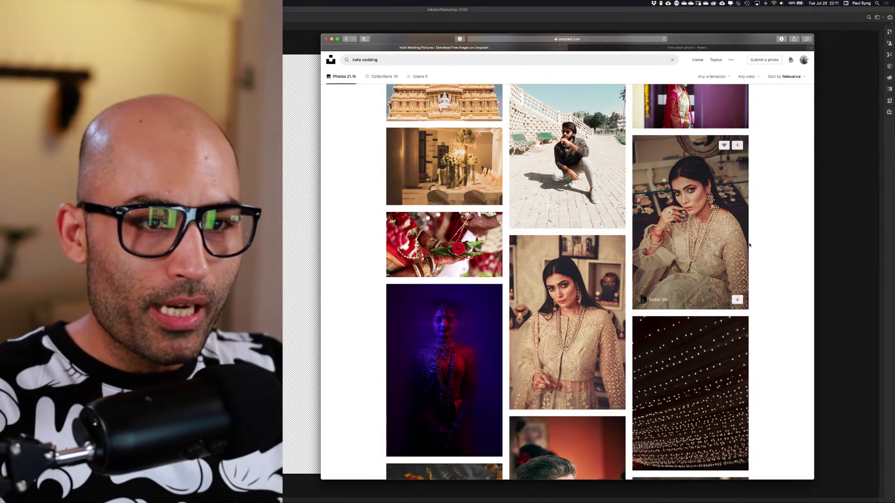
scroll(773, 285, down, 5)
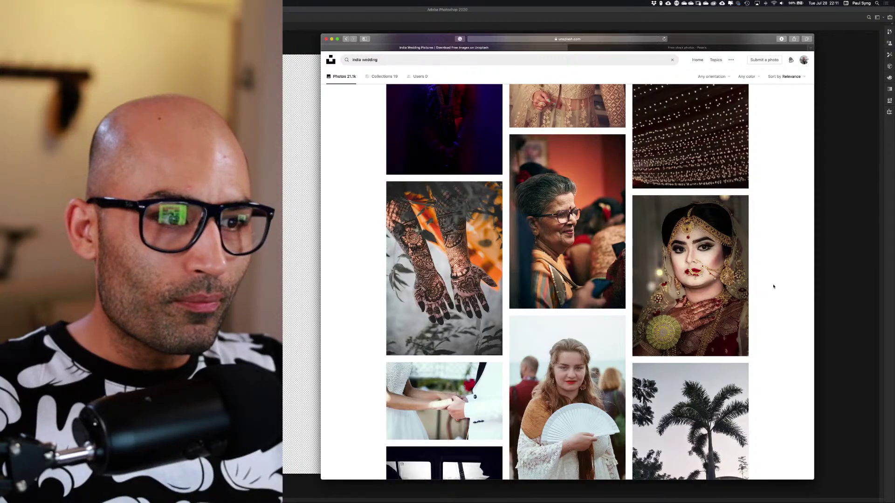
scroll(773, 287, down, 3)
scroll(773, 287, up, 3)
scroll(773, 286, down, 9)
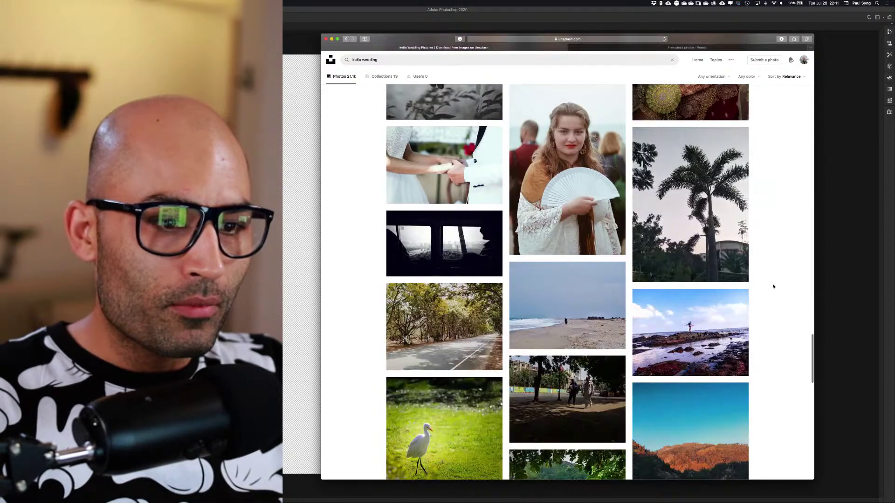
scroll(774, 287, down, 4)
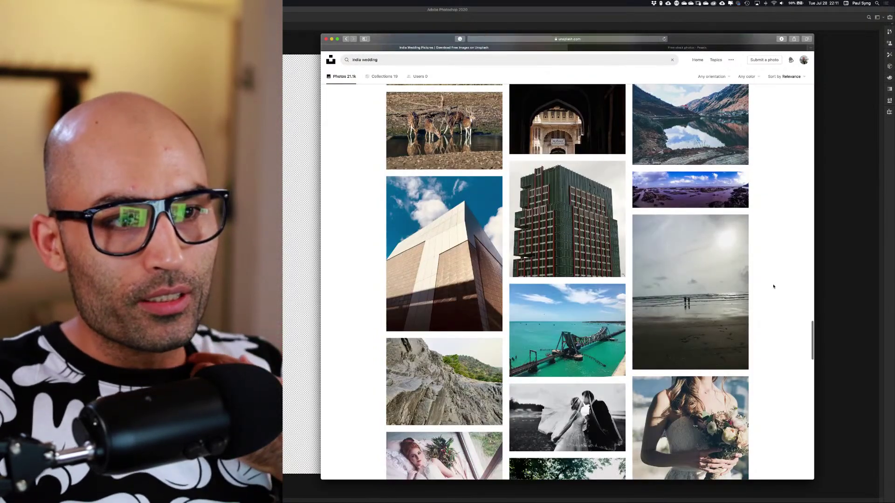
scroll(776, 285, down, 3)
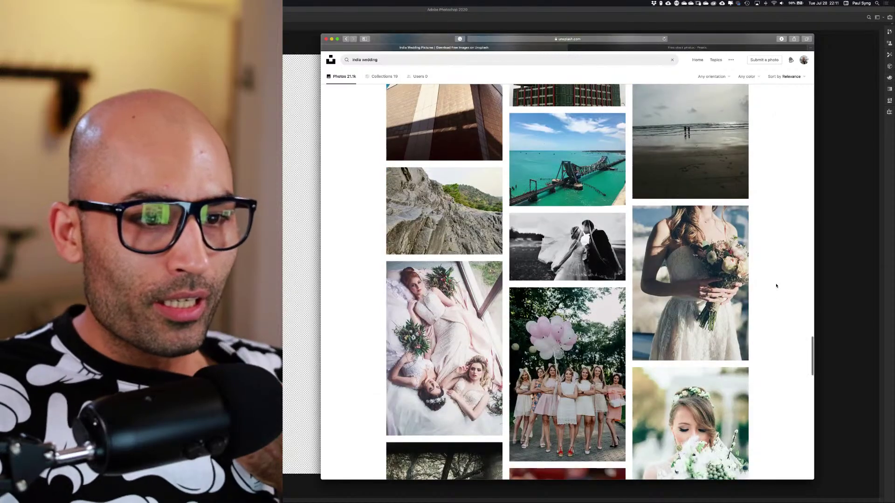
scroll(774, 286, down, 3)
scroll(773, 287, down, 3)
scroll(772, 287, down, 12)
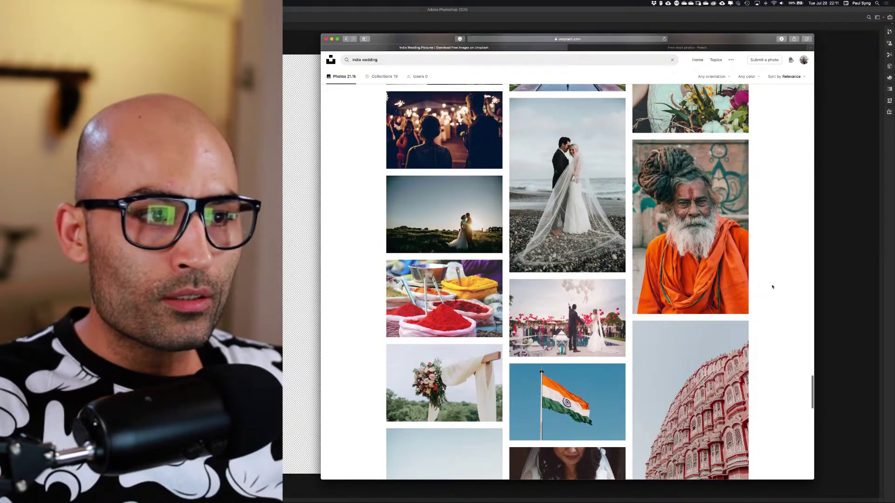
scroll(772, 286, down, 14)
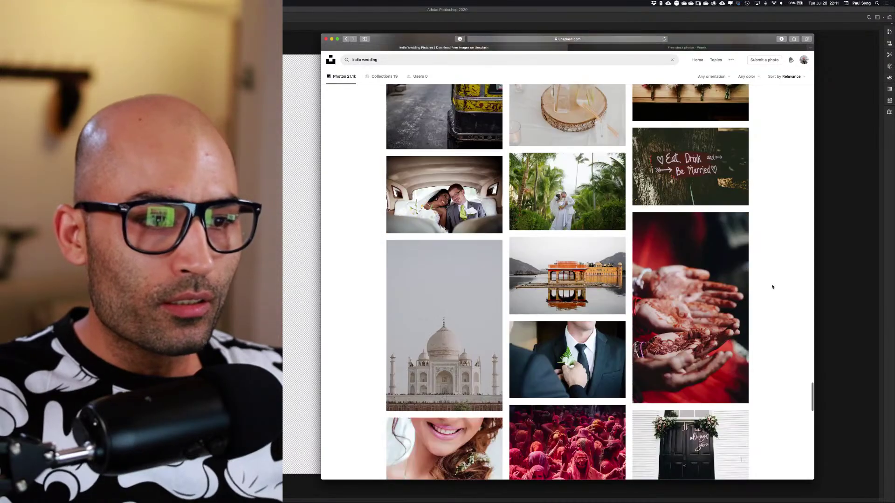
scroll(772, 287, down, 14)
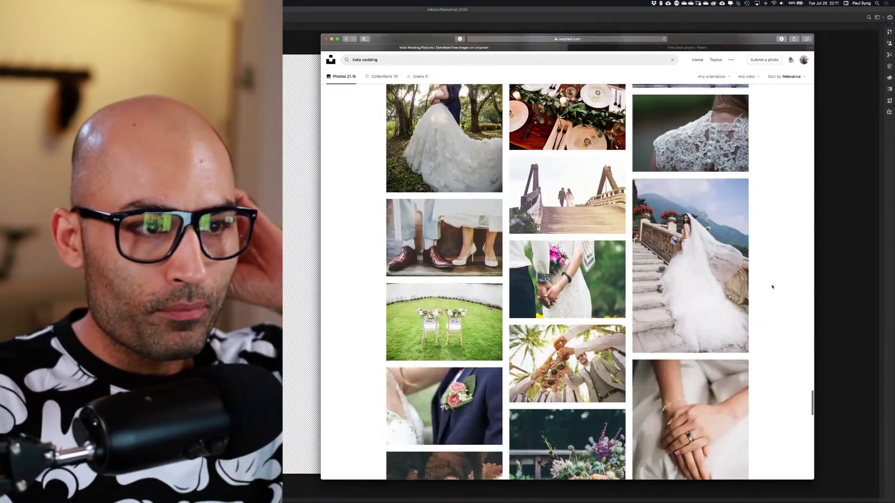
scroll(772, 287, down, 14)
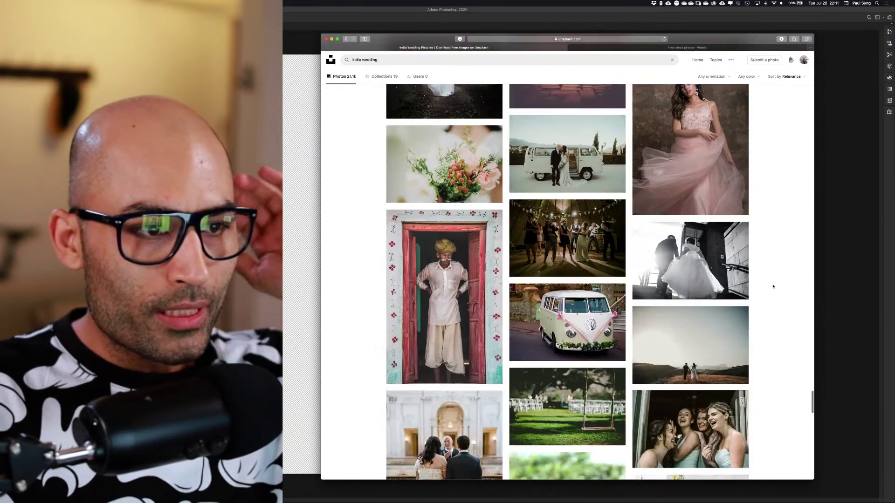
scroll(772, 287, down, 1)
scroll(772, 287, down, 8)
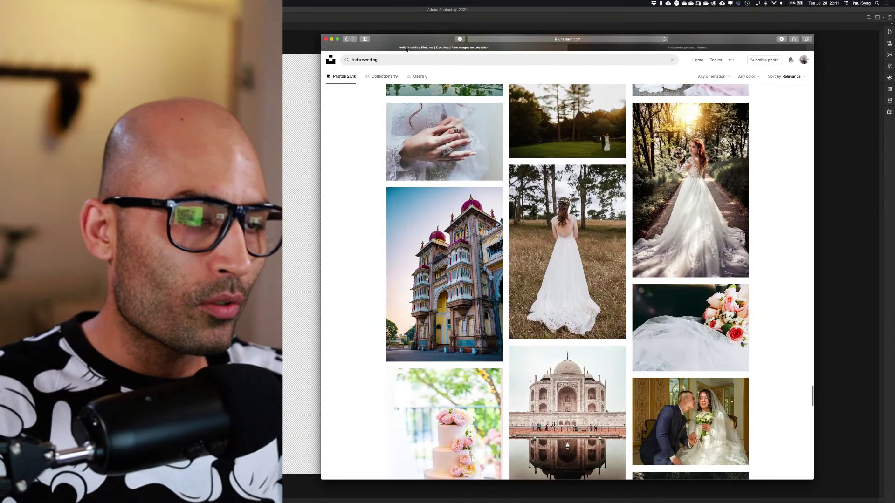
Search the photo library for "rajasthan"
click(403, 61)
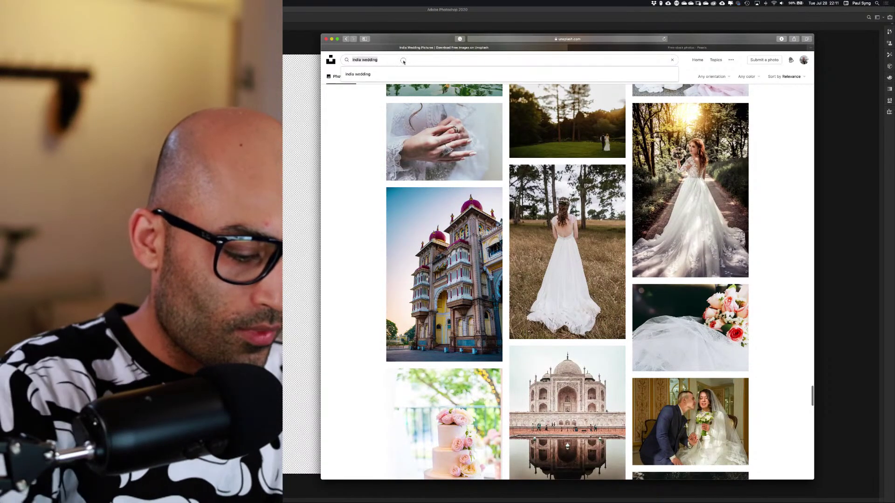
text(rajas)
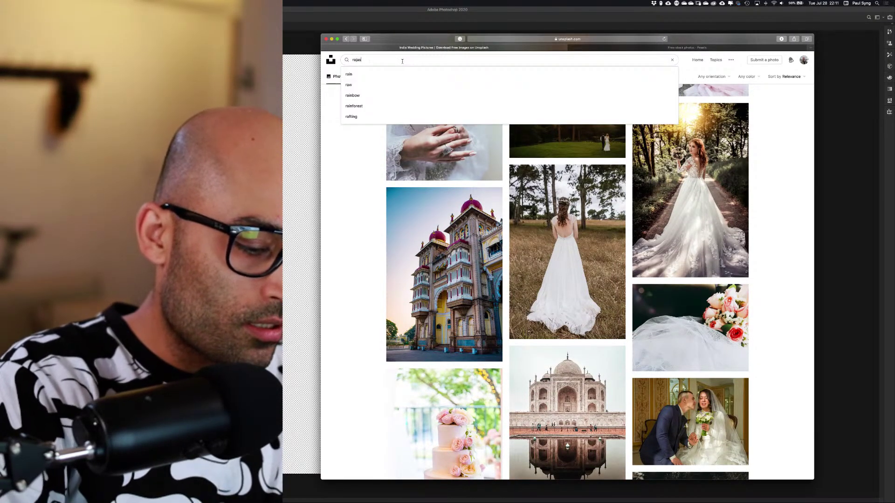
text(than)
key(Return)
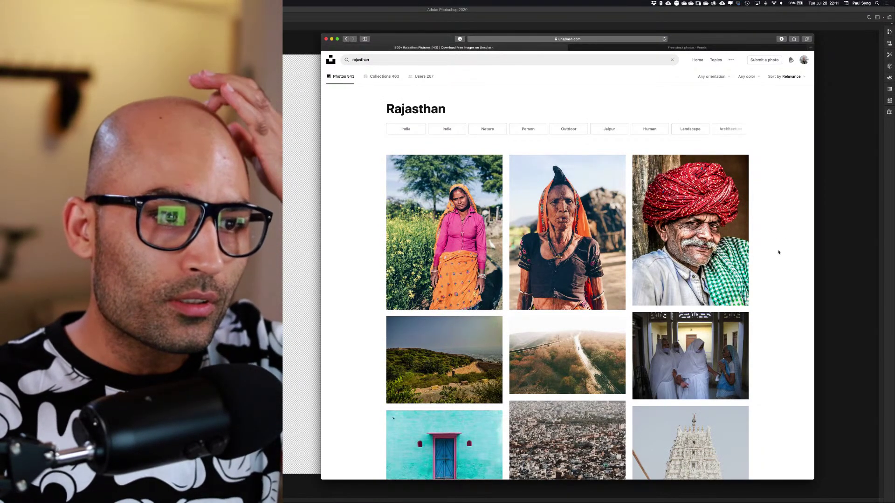
Download the Rajasthan photo of the brown wooden door beneath the teal peacock-pattern arch and save it in the Resources folder
scroll(779, 252, down, 5)
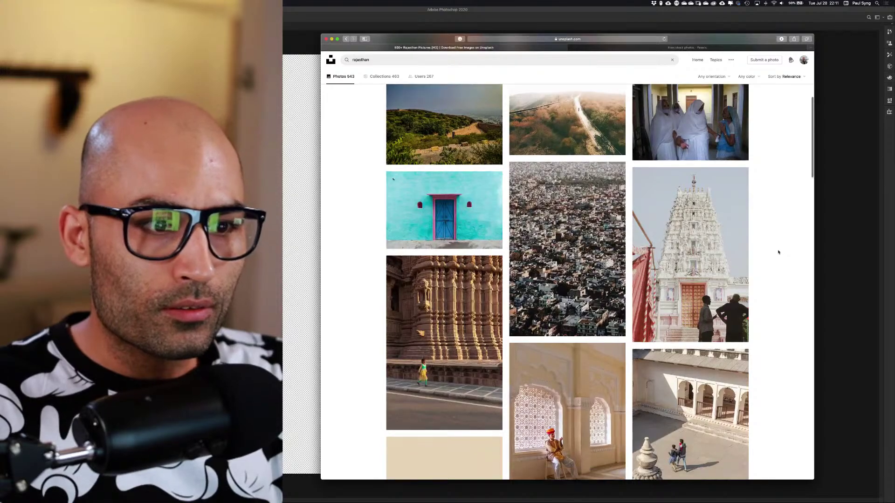
scroll(779, 252, down, 4)
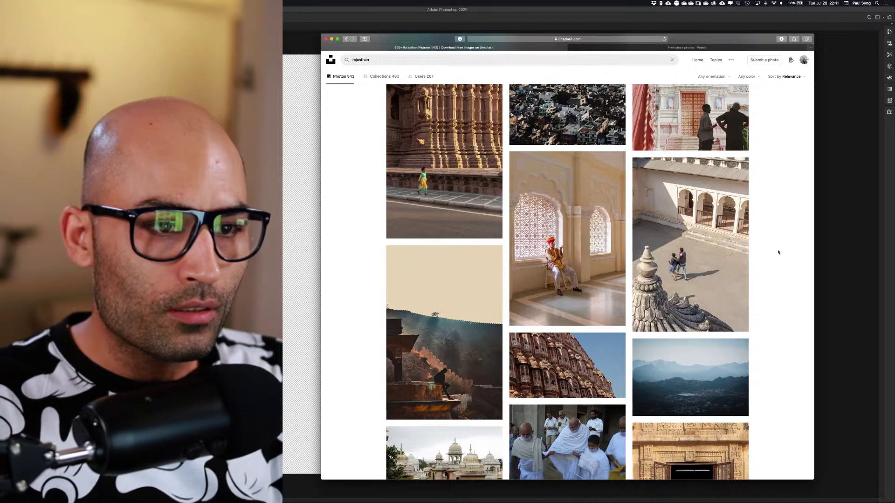
scroll(778, 252, down, 8)
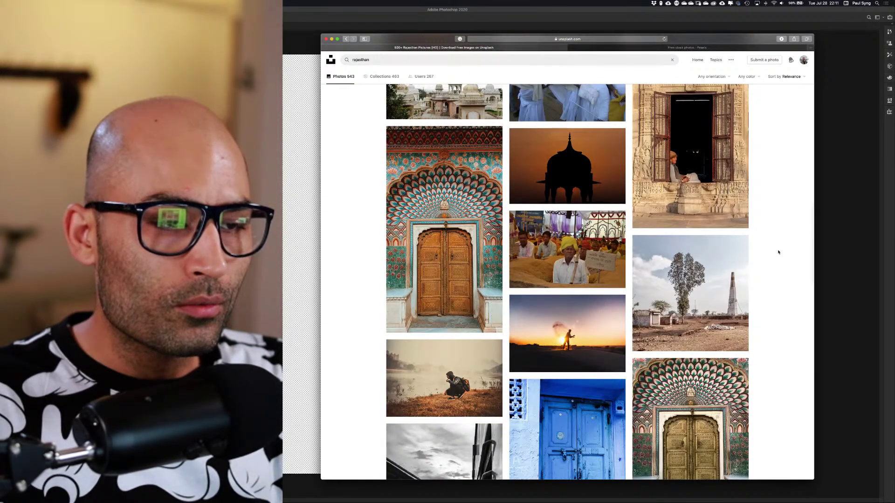
scroll(778, 252, up, 1)
click(447, 264)
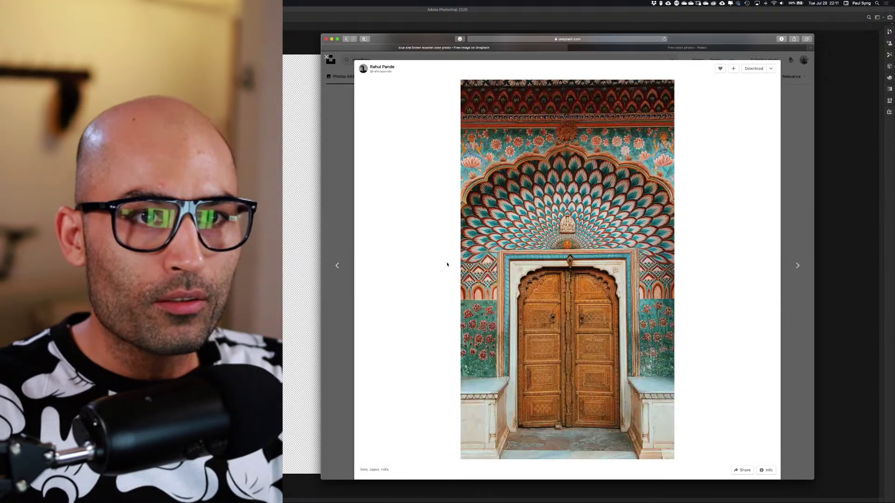
click(754, 68)
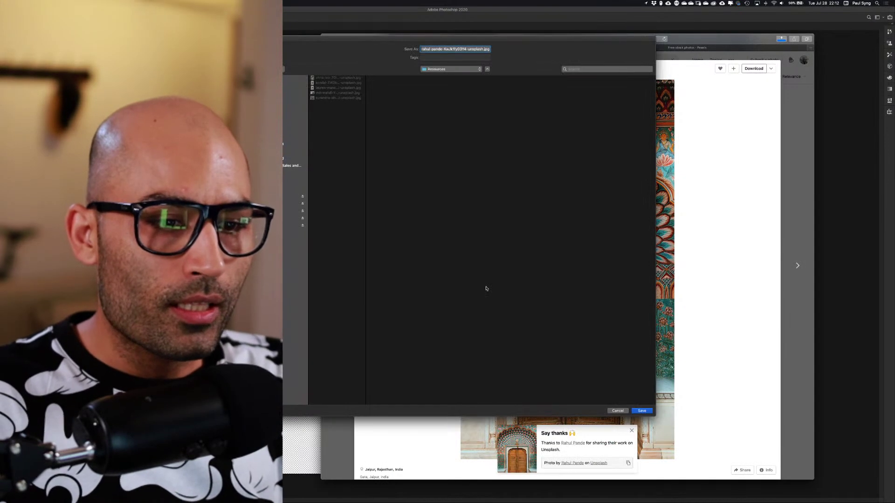
click(641, 411)
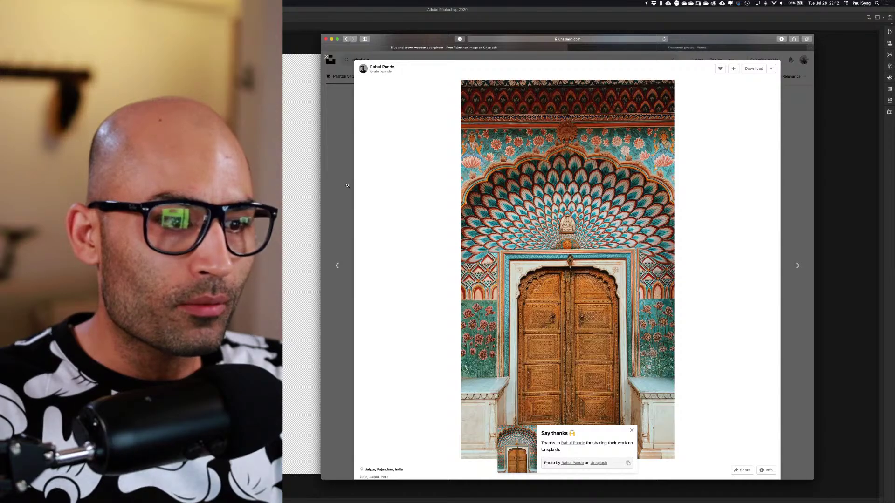
Look through the photos related to the ornate door for other palace doorways and facades, and return to the Rajasthan results
scroll(419, 261, down, 10)
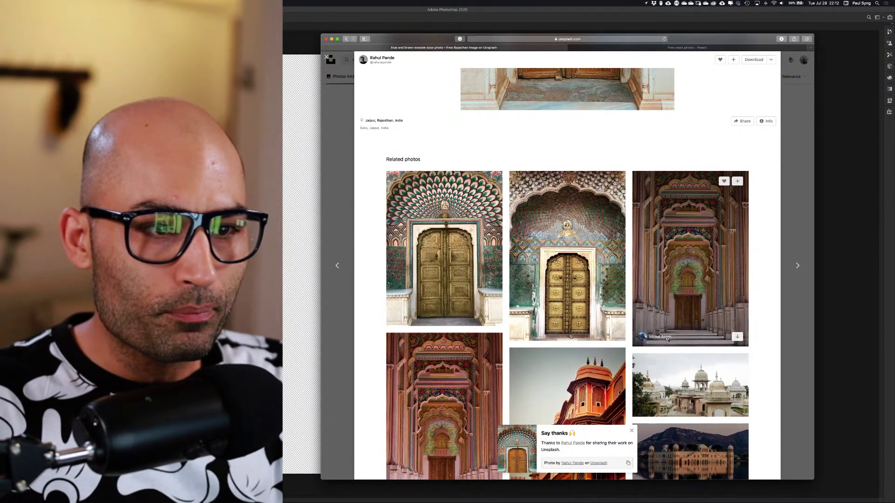
scroll(673, 352, down, 4)
scroll(673, 352, down, 8)
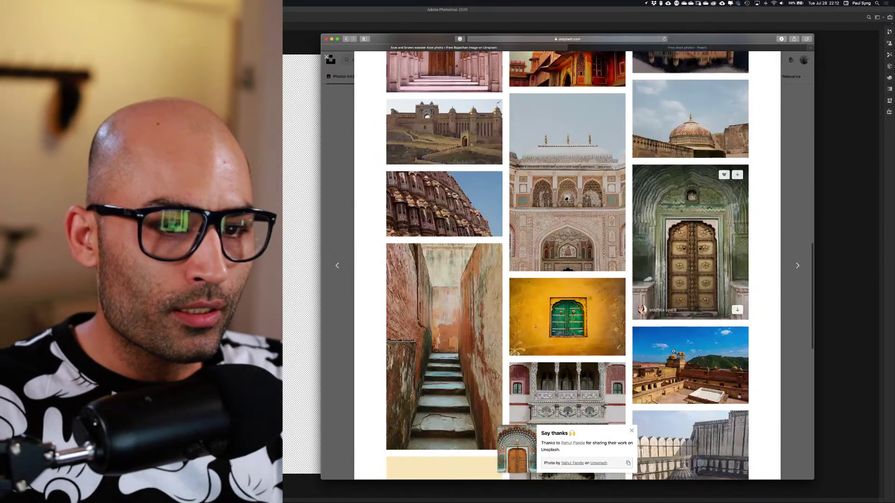
scroll(673, 352, down, 4)
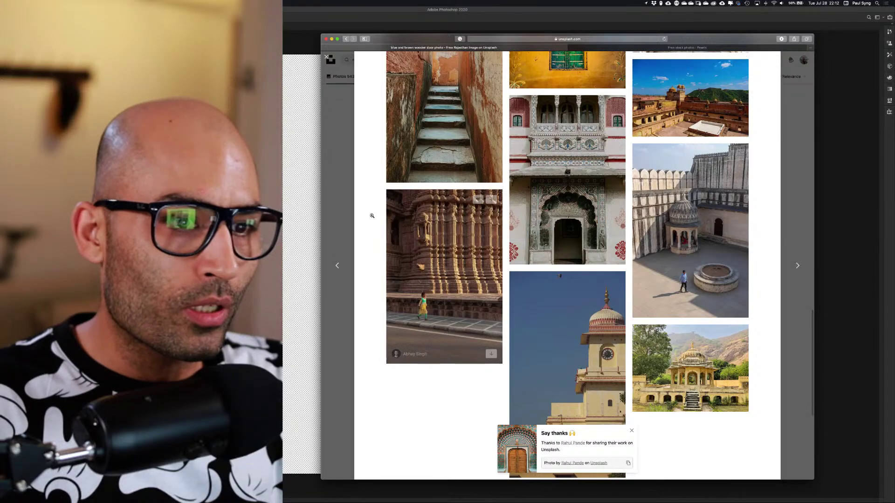
click(349, 201)
Look through the Rajasthan results for palaces, doorways, wildlife and people in traditional dress suited to the artwork
scroll(773, 352, down, 8)
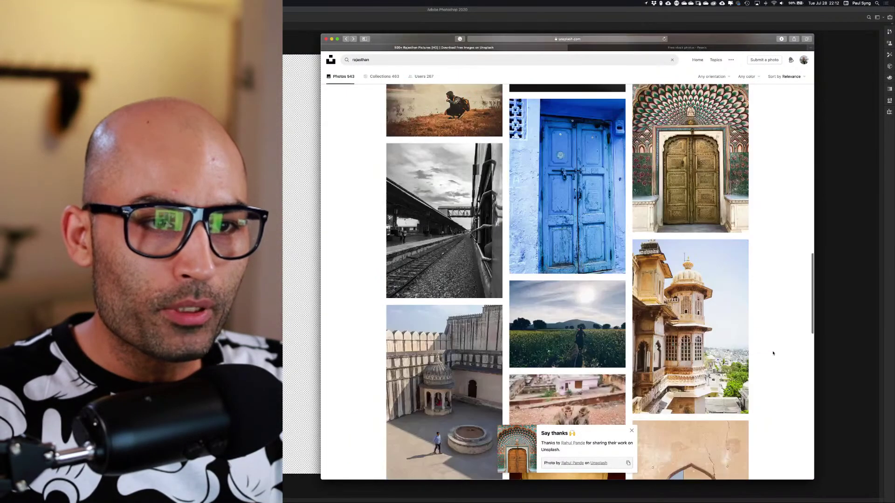
scroll(772, 354, up, 3)
scroll(772, 353, down, 3)
scroll(773, 353, up, 3)
scroll(772, 353, down, 15)
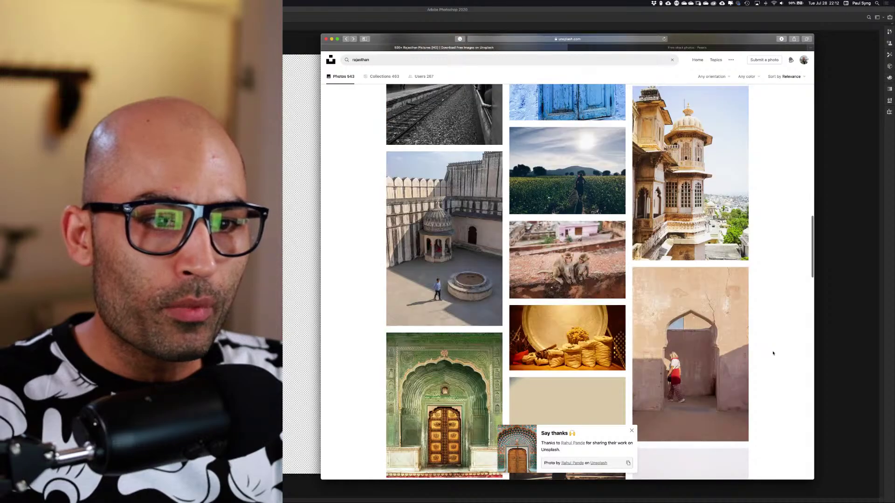
scroll(773, 353, up, 5)
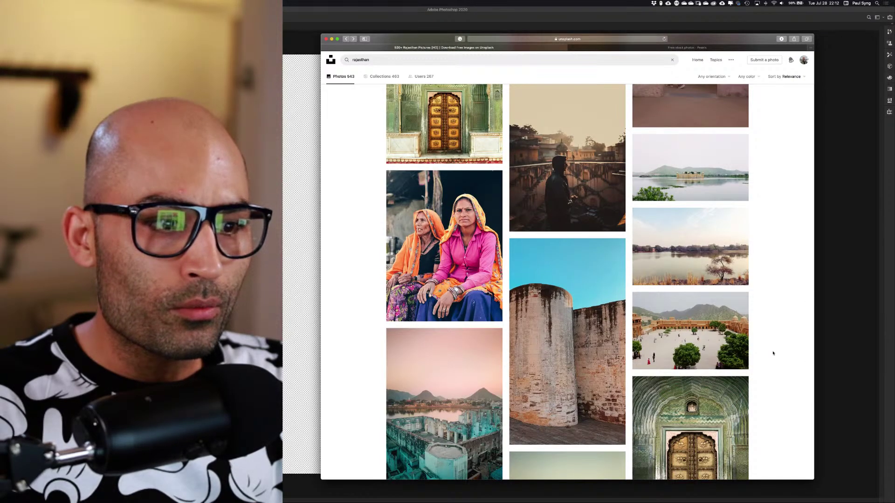
scroll(773, 353, down, 15)
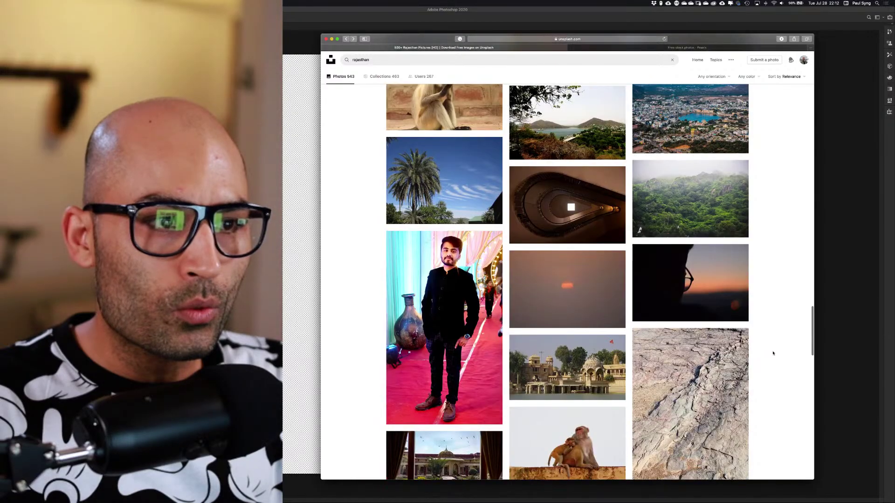
scroll(772, 353, up, 8)
scroll(773, 353, down, 20)
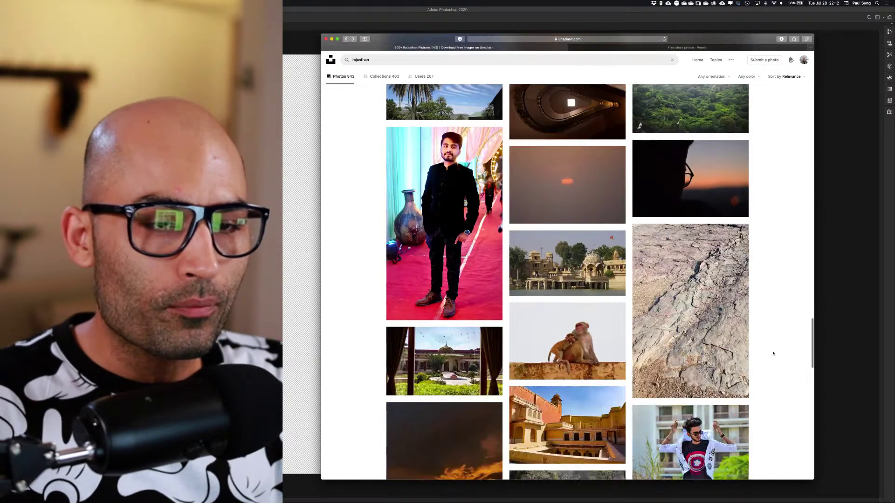
scroll(772, 353, down, 15)
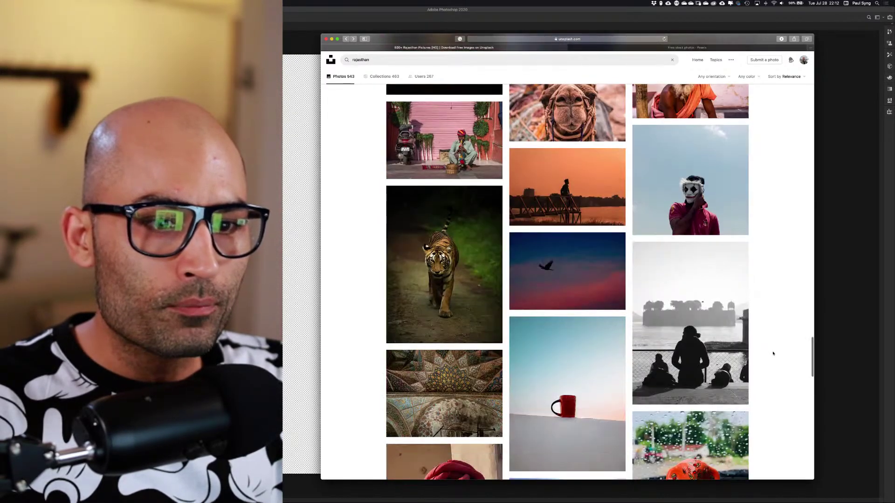
scroll(772, 353, down, 15)
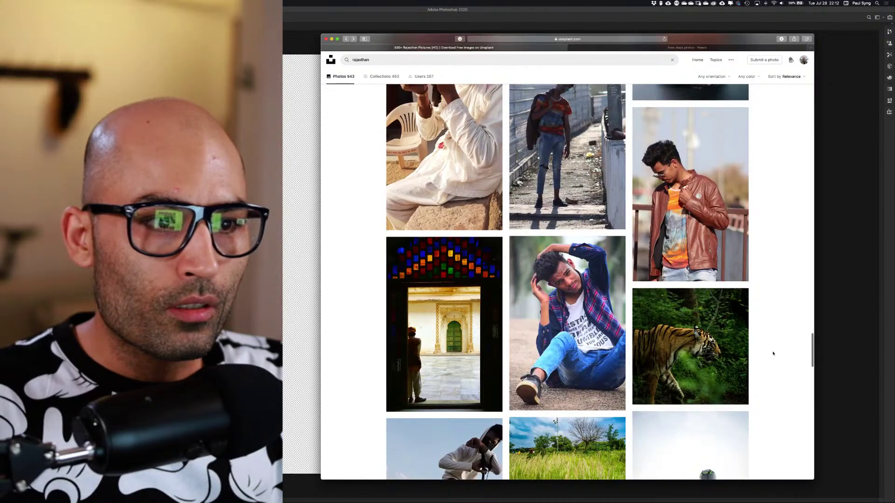
scroll(773, 354, down, 4)
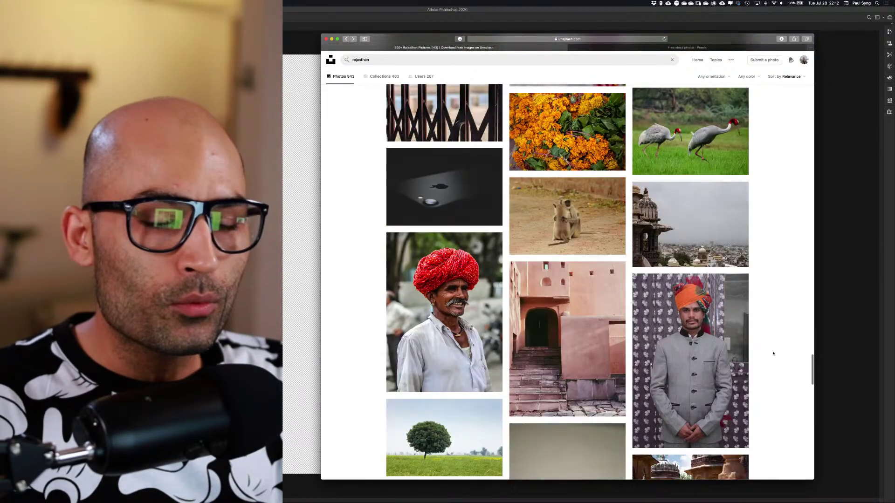
Download the Rajasthan photo of the smiling man in the red turban, save it in the Resources folder, and check the remaining results
click(437, 315)
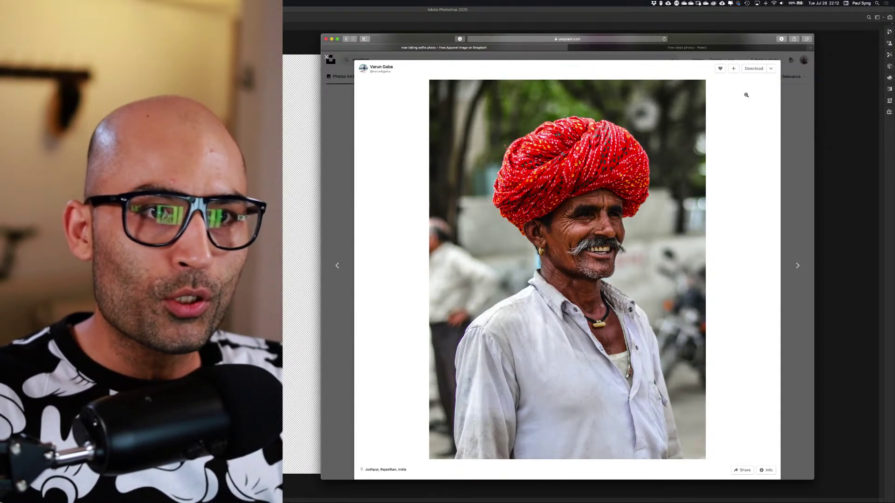
click(752, 69)
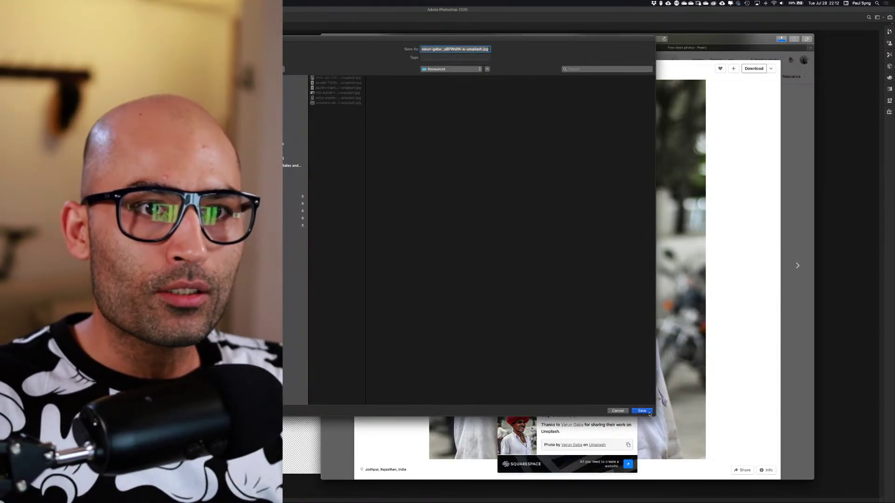
click(648, 411)
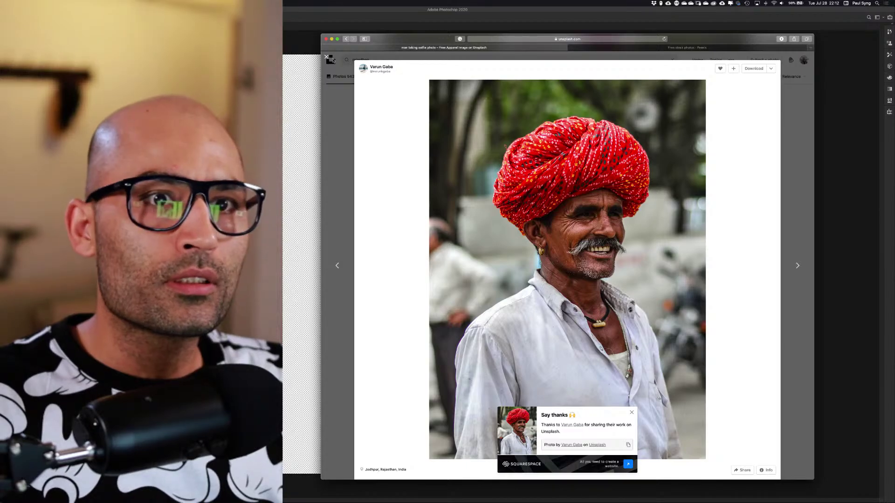
click(327, 57)
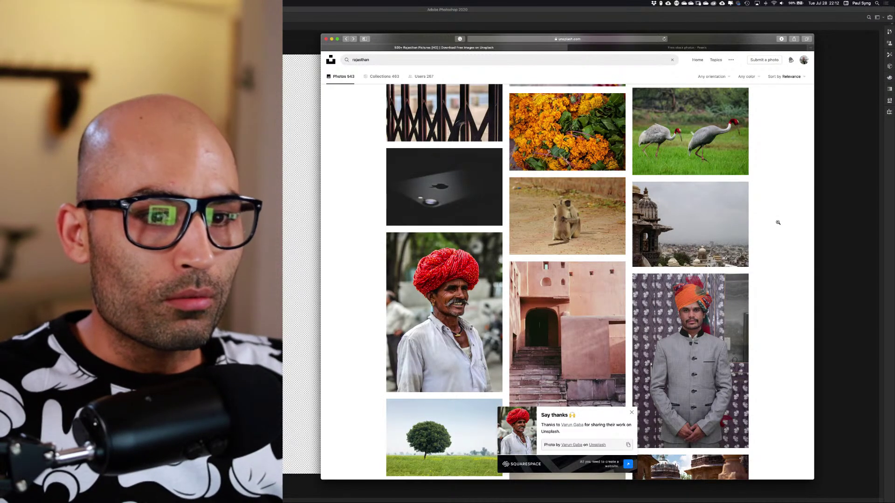
scroll(755, 272, down, 8)
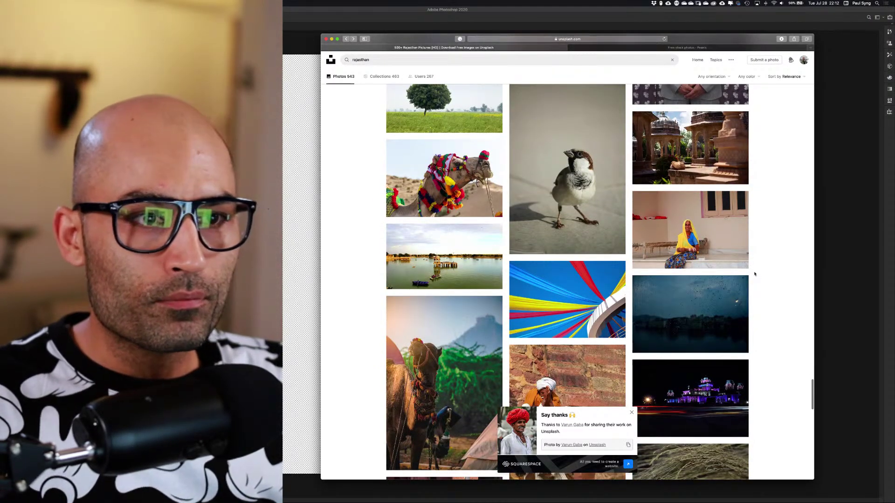
scroll(755, 274, down, 3)
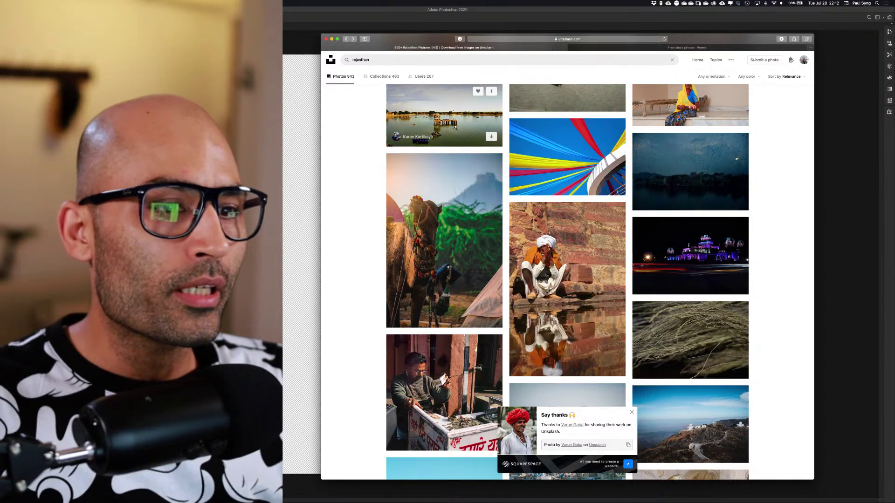
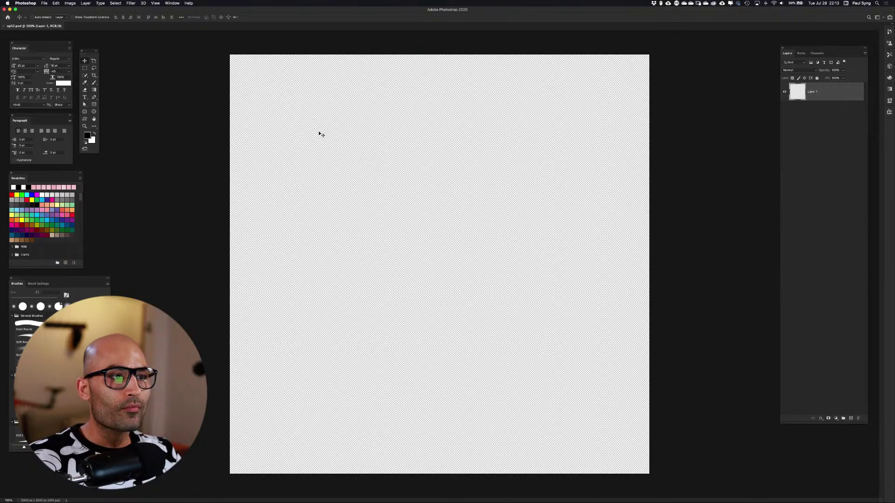
In Photoshop, start placing an image into the blank canvas and browse to the Resources folder of the 07.28 S1 EP52 project
key(super+n)
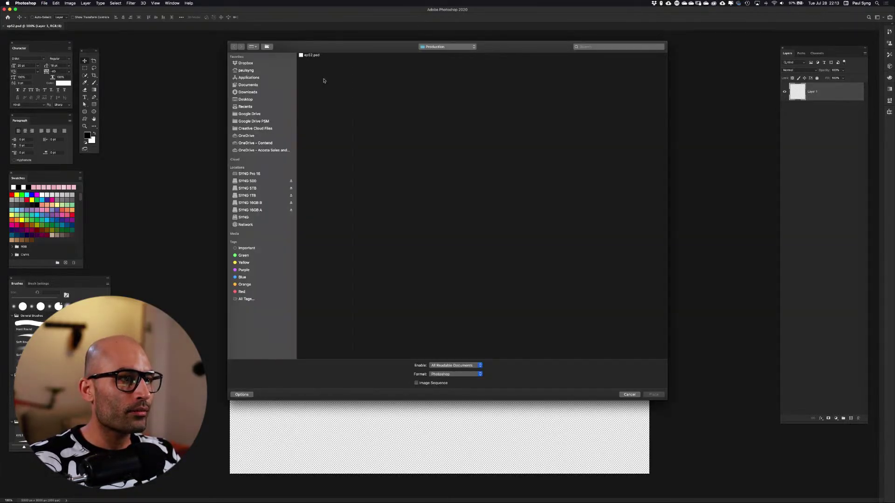
click(459, 48)
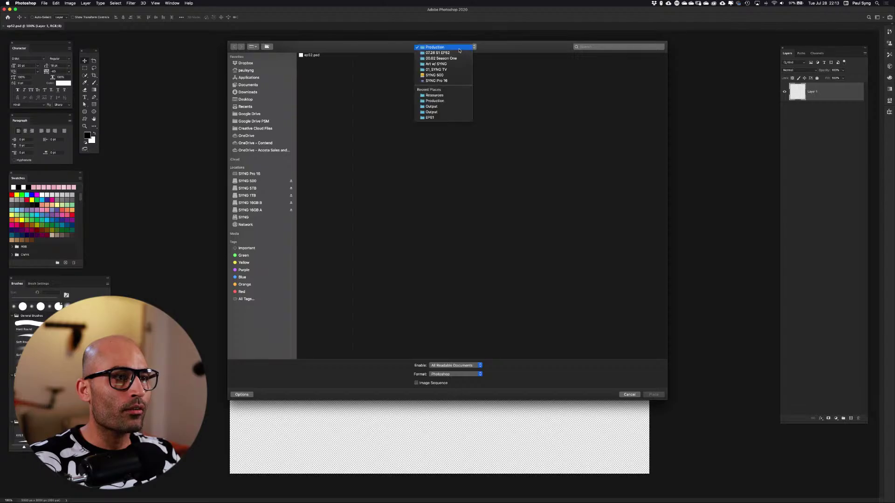
click(458, 53)
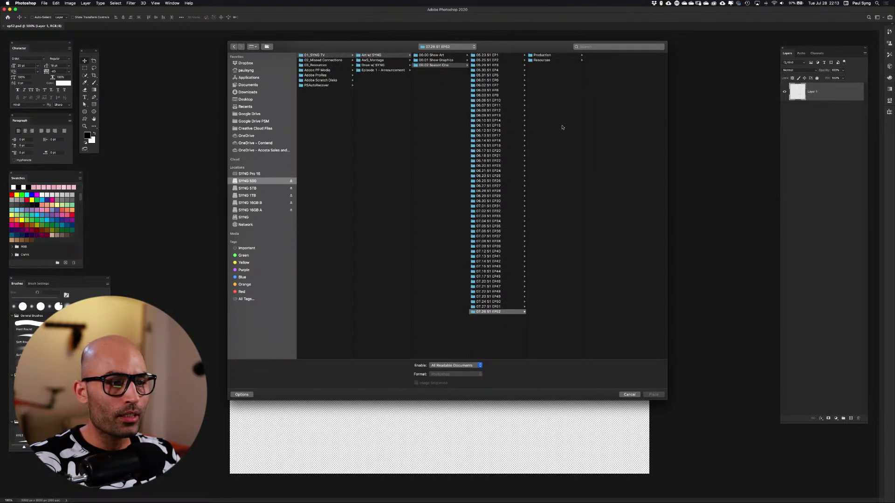
click(543, 55)
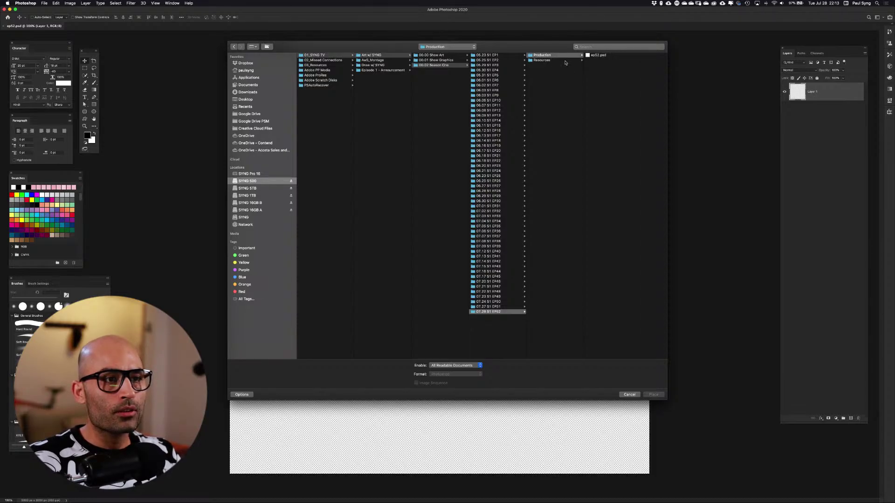
click(565, 61)
Preview the downloaded plant, dome, ornate door, vaulted ceiling and portrait photos to compare them as a starting image
click(606, 55)
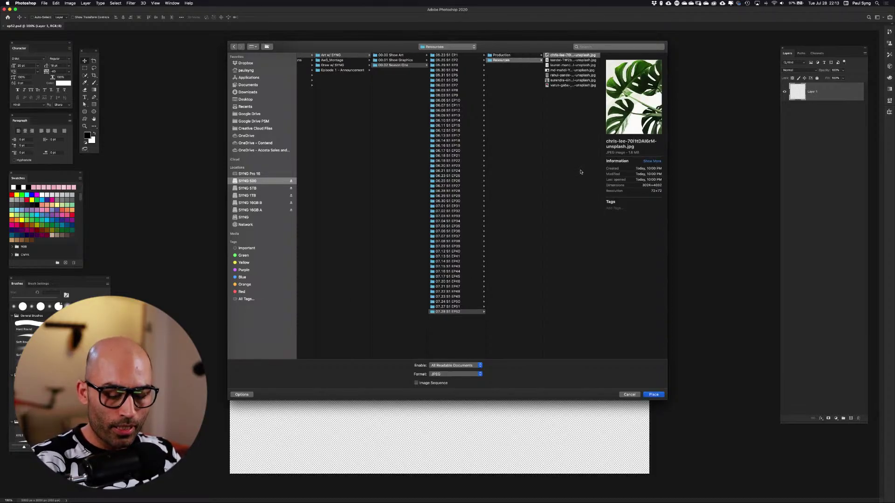
key(Down)
key(Down)
key(Down)
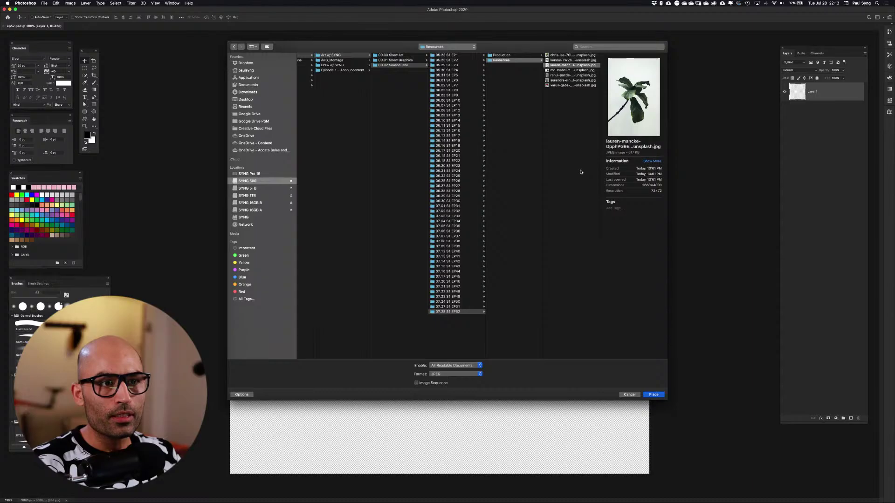
key(Down)
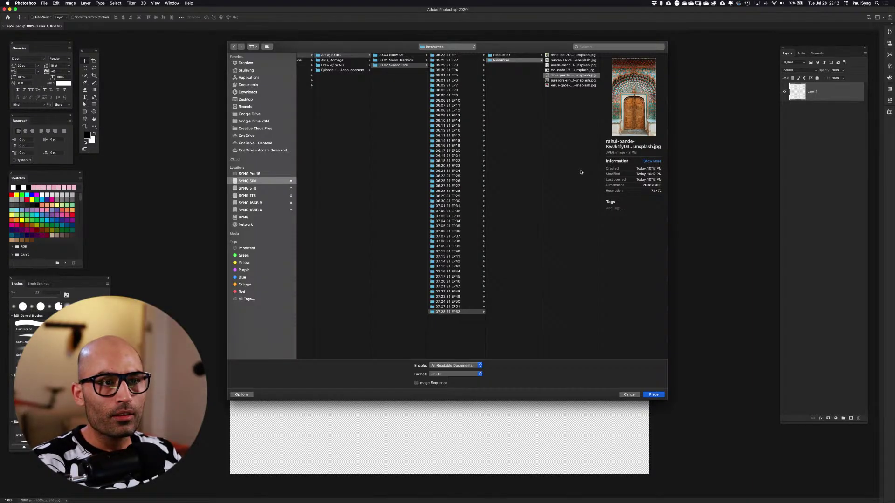
key(Up)
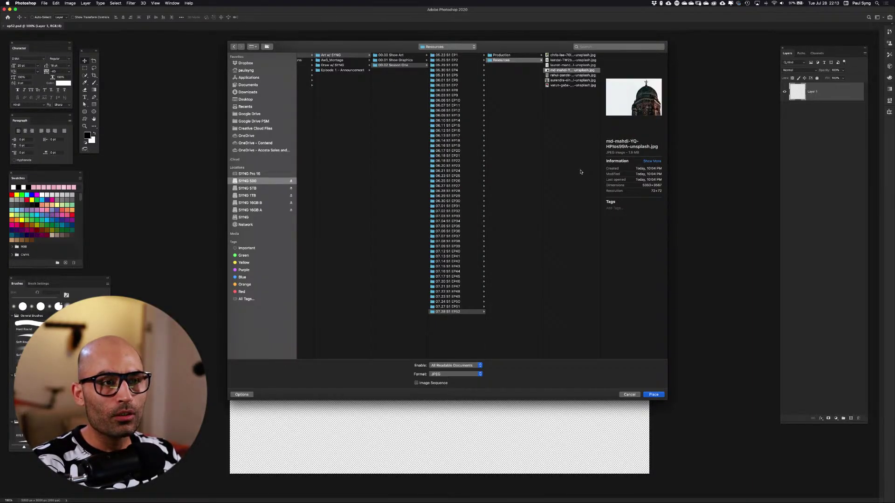
key(Down)
key(Down)
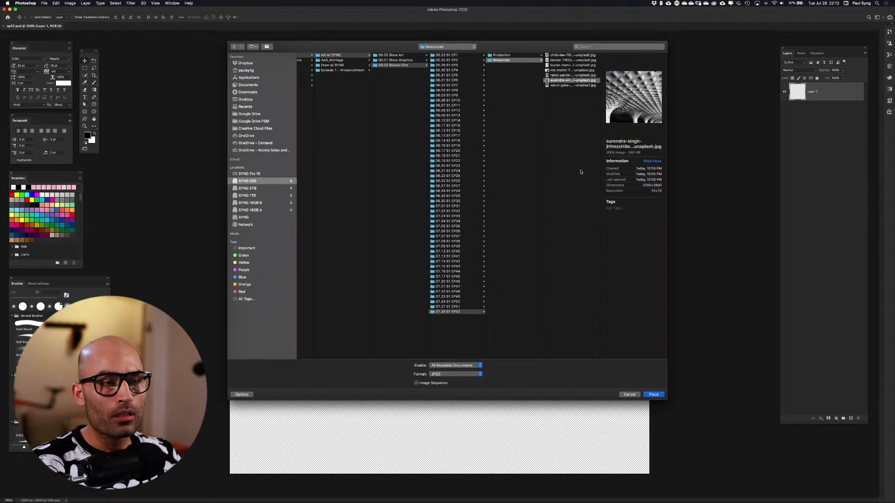
key(Down)
key(Up)
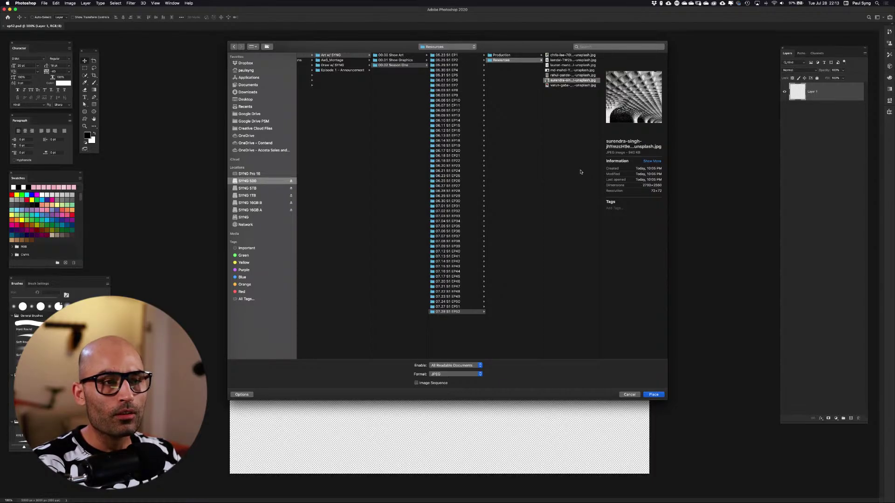
key(Up)
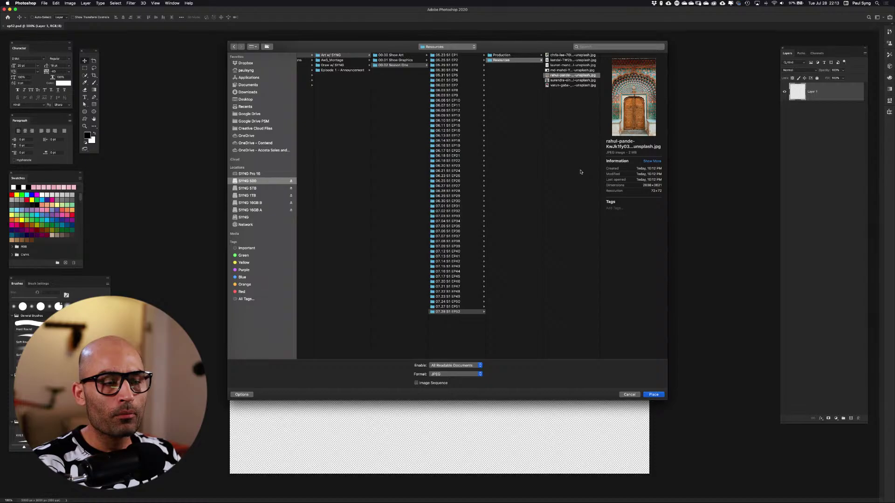
key(Up)
key(Down)
key(Down)
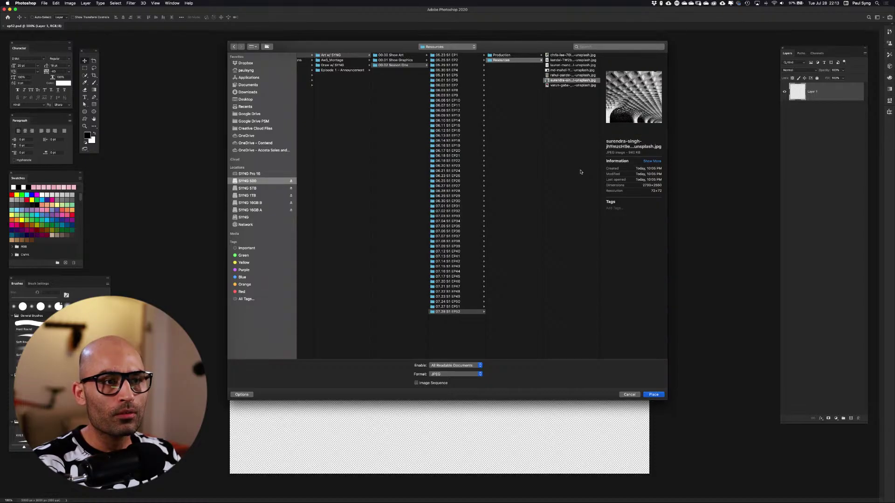
key(Up)
key(Up)
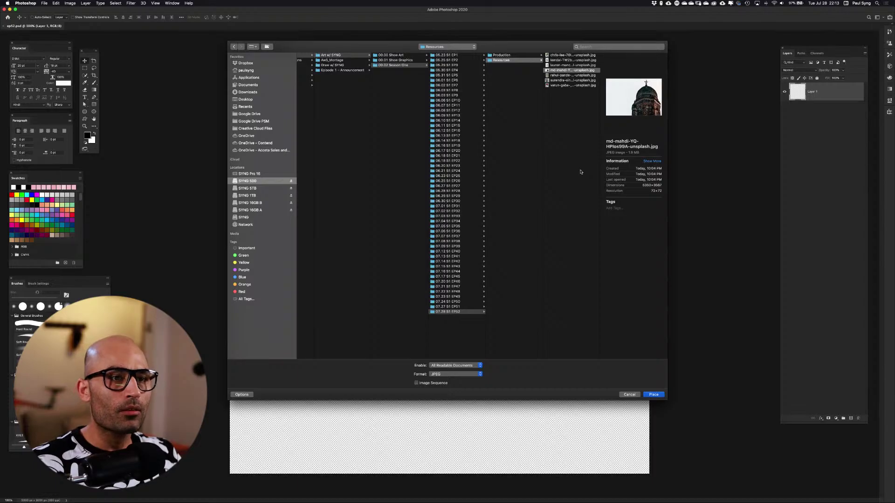
Place the photo of the brown wooden door beneath the peacock-pattern arch on the canvas, keeping its default centred, full-height fit
key(Down)
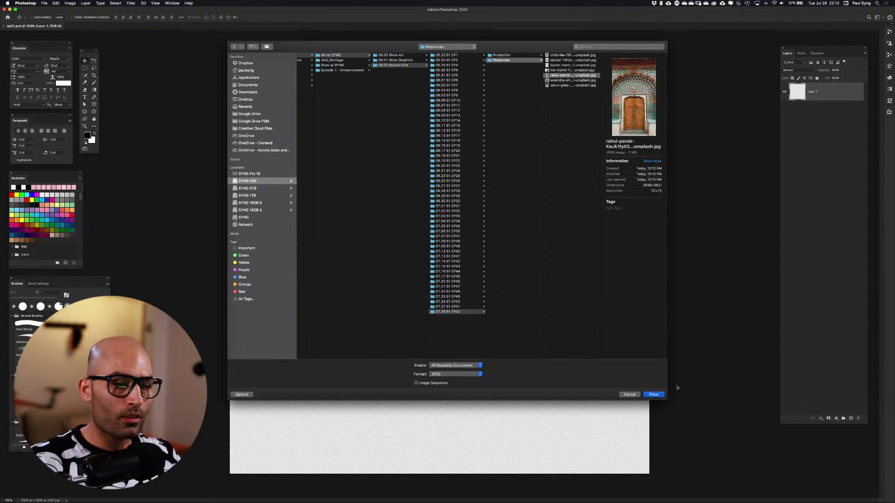
key(Return)
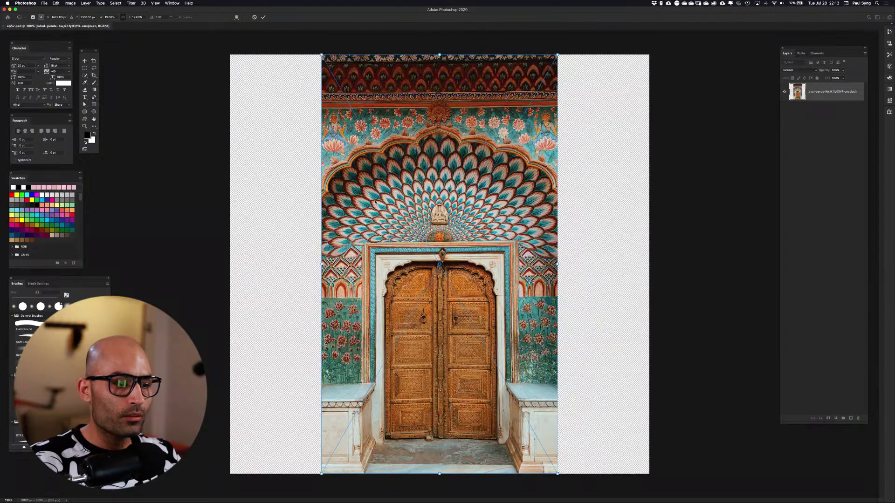
key(Return)
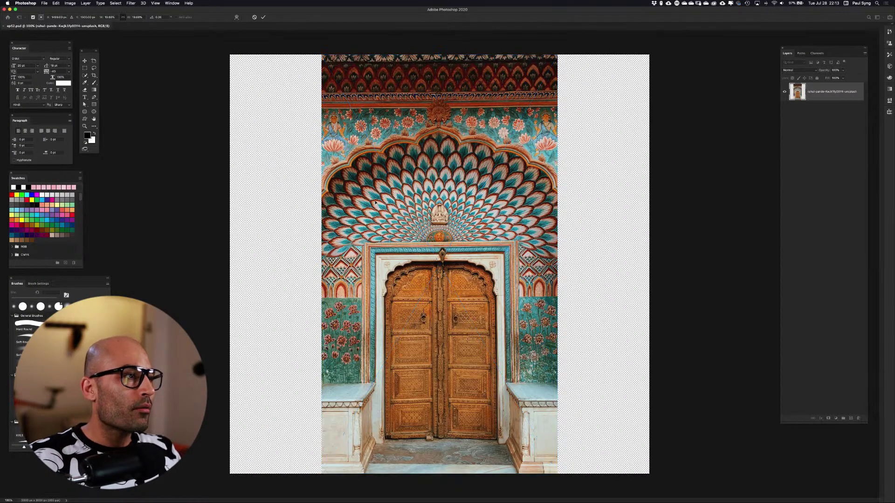
Add a custom guide layout to the canvas with 6 columns, 6 rows and 80 px margins, clearing existing guides
click(131, 3)
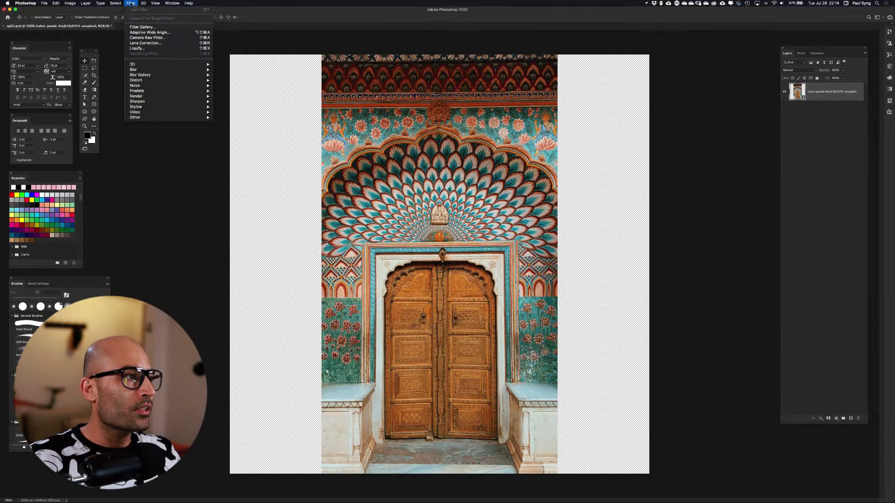
mouse_move(155, 3)
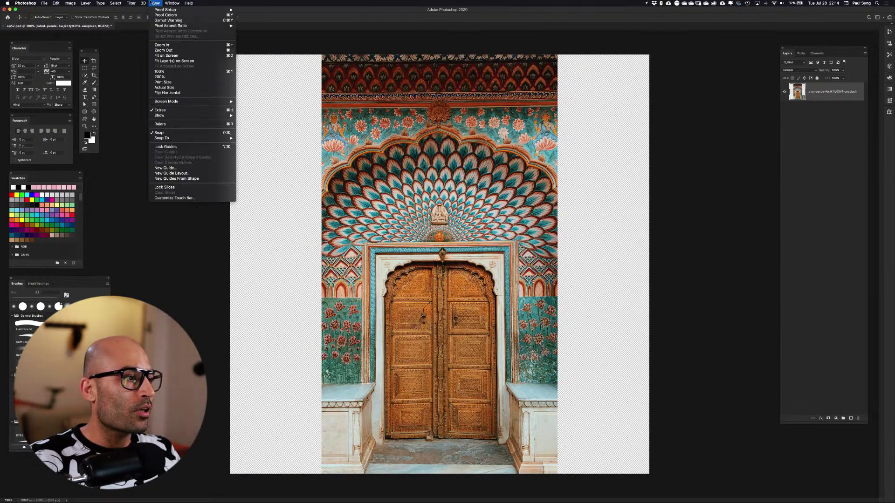
click(168, 173)
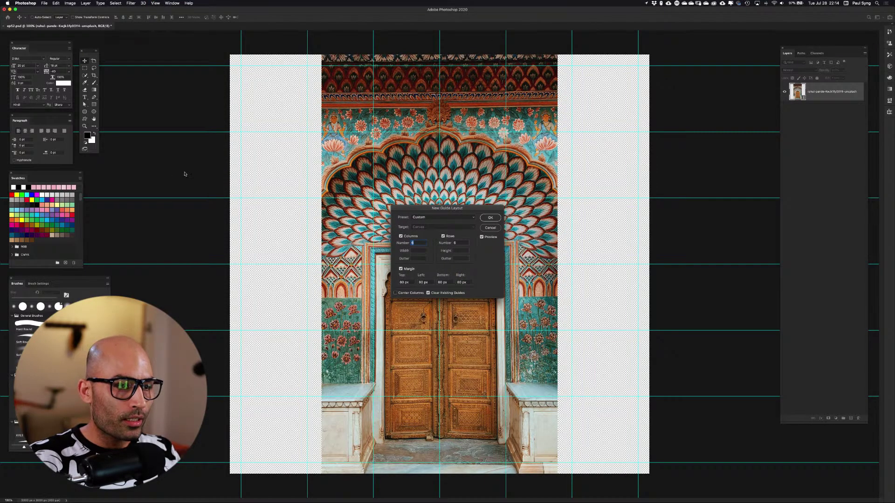
click(484, 218)
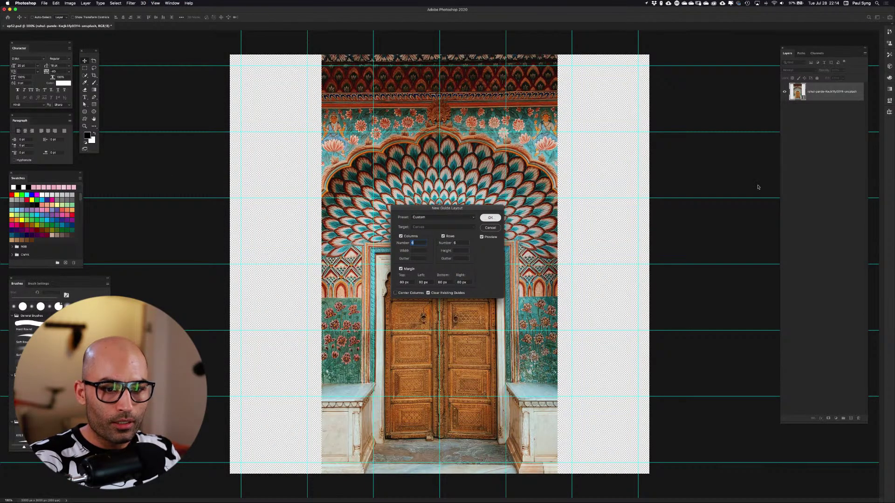
Add a new layer beneath the door photo and fill it with the black foreground colour
super+click(851, 419)
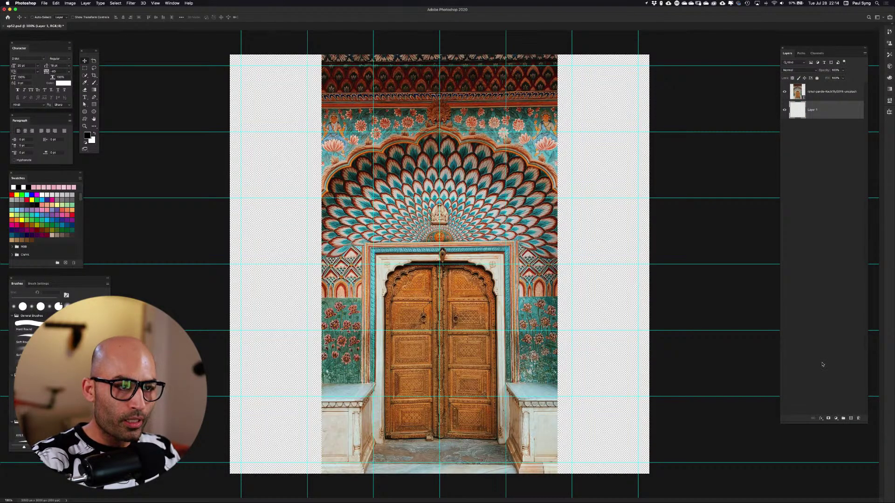
key(alt+BackSpace)
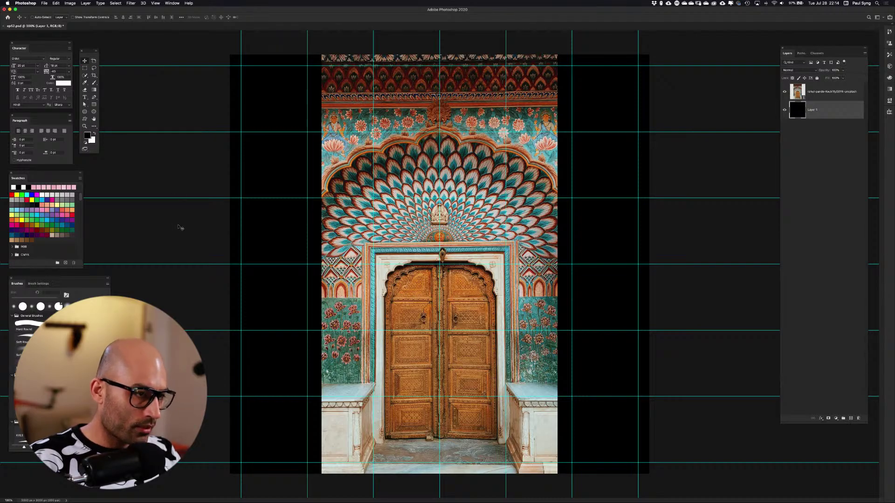
key(super+shift+p)
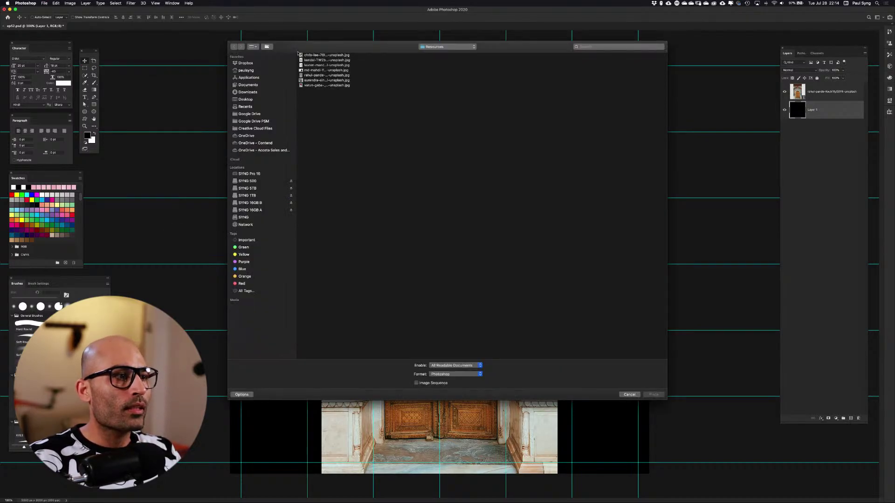
click(309, 57)
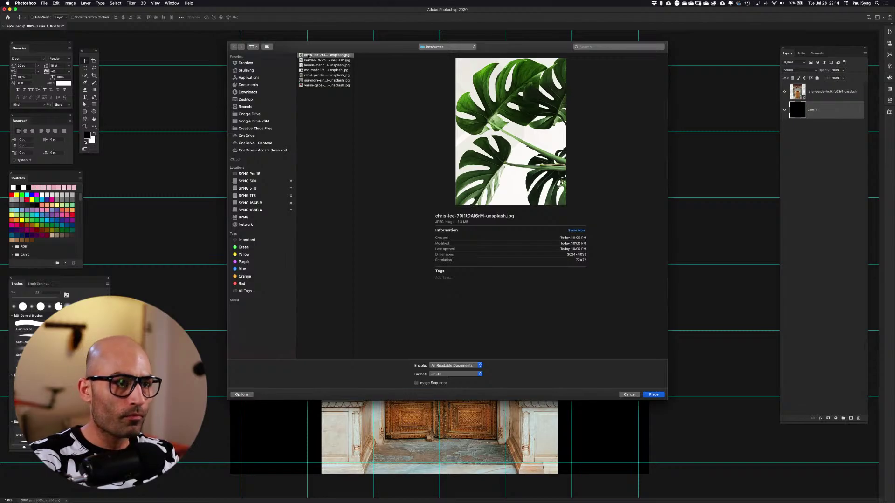
key(Down)
key(Down)
key(Down)
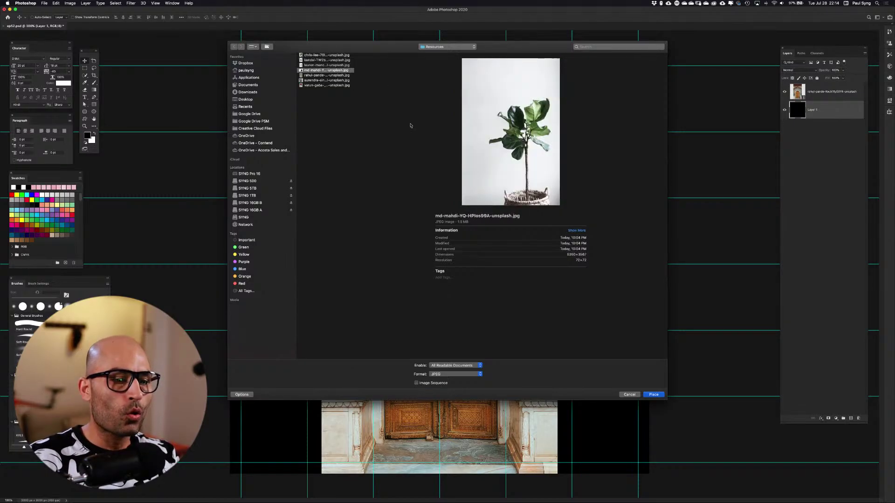
click(656, 395)
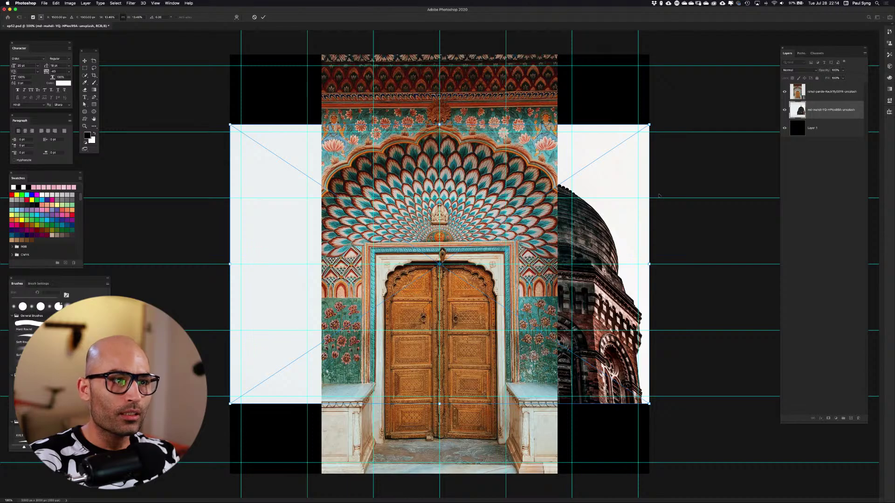
click(255, 17)
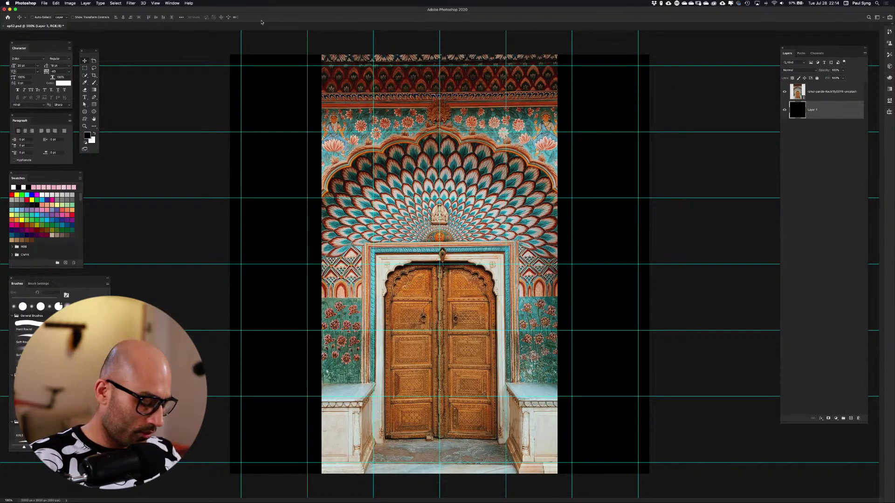
Place the brick dome tower photo at its default full-width fit and move its layer above the door photo
key(super+shift+p)
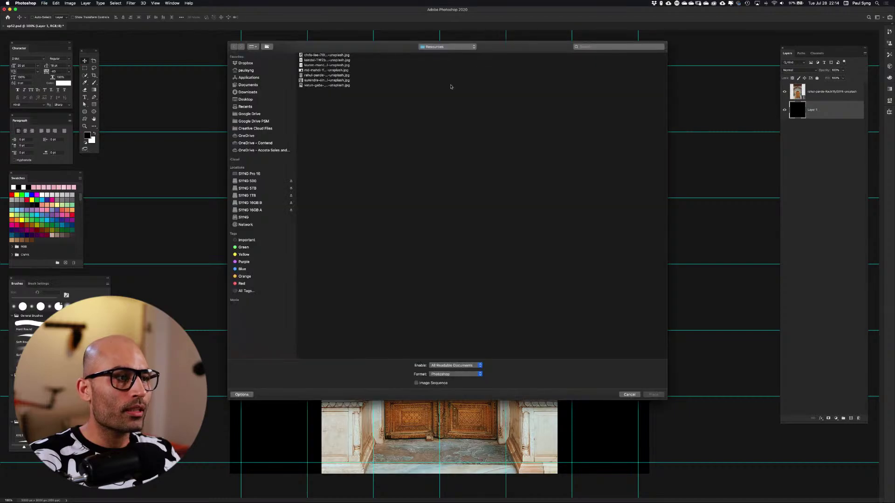
click(340, 76)
click(340, 70)
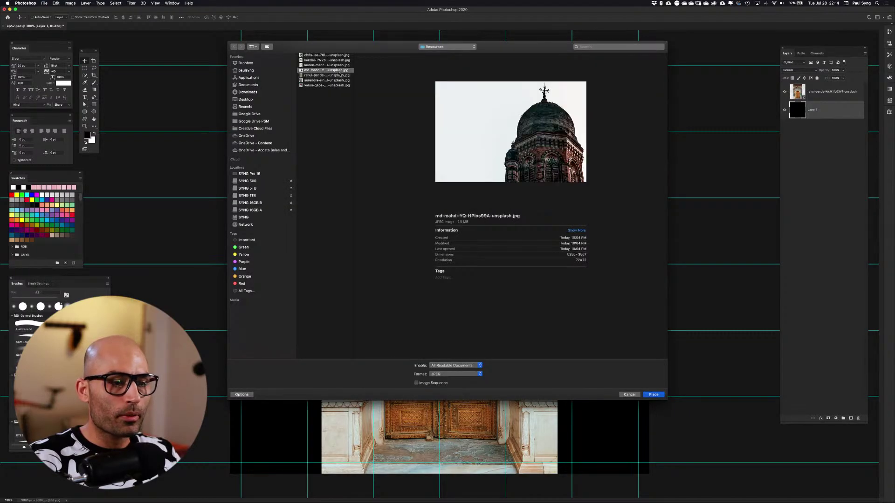
click(654, 395)
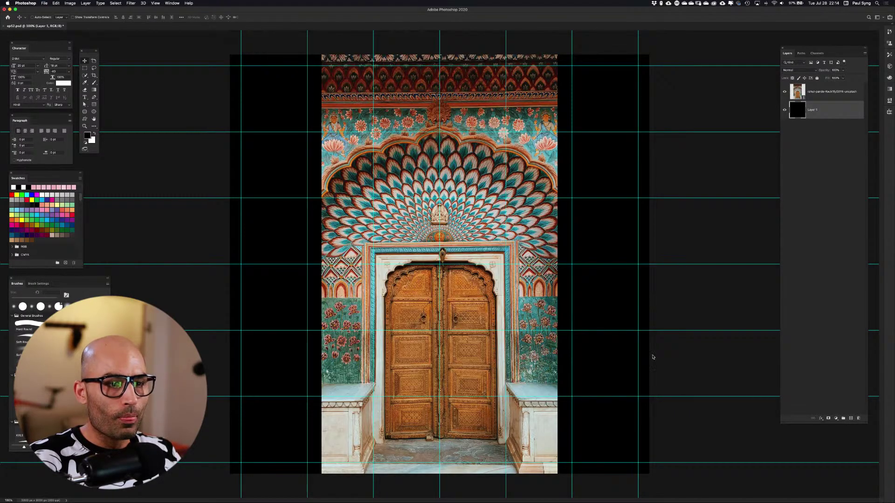
key(Return)
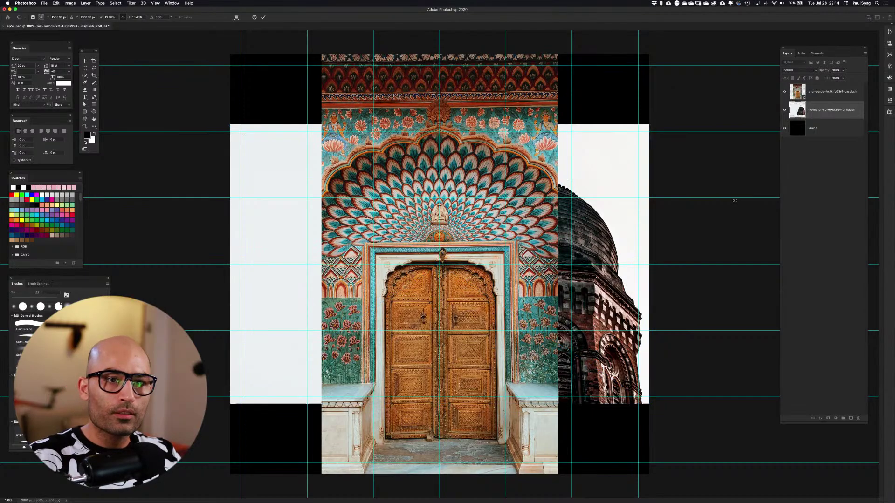
drag(818, 118, 813, 92)
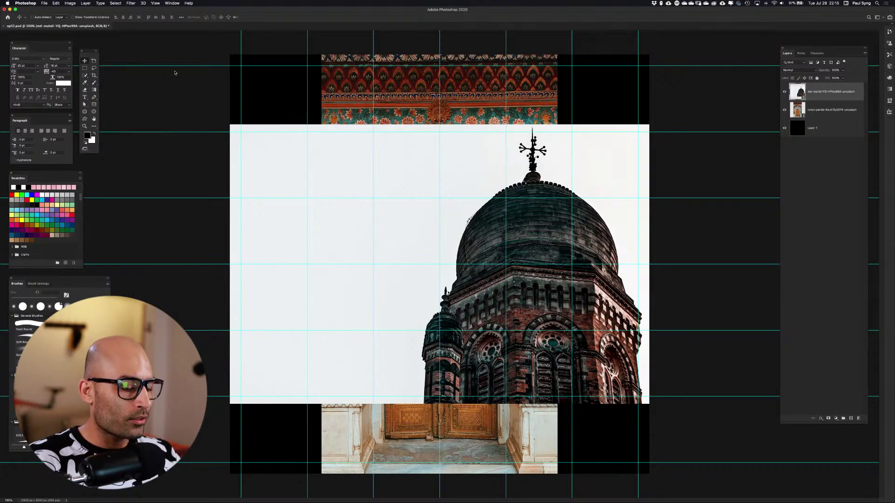
Browse the downloaded photos and place the black-and-white vaulted ceiling image above the dome layer
key(shift+super+p)
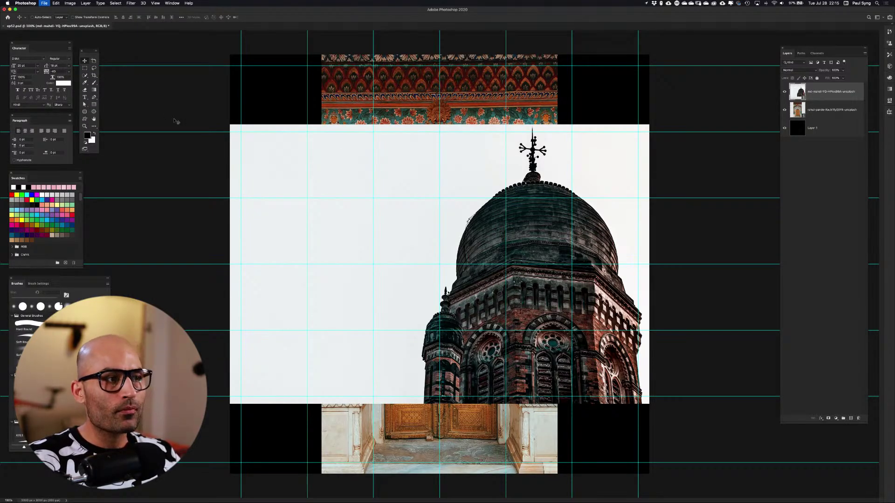
click(326, 55)
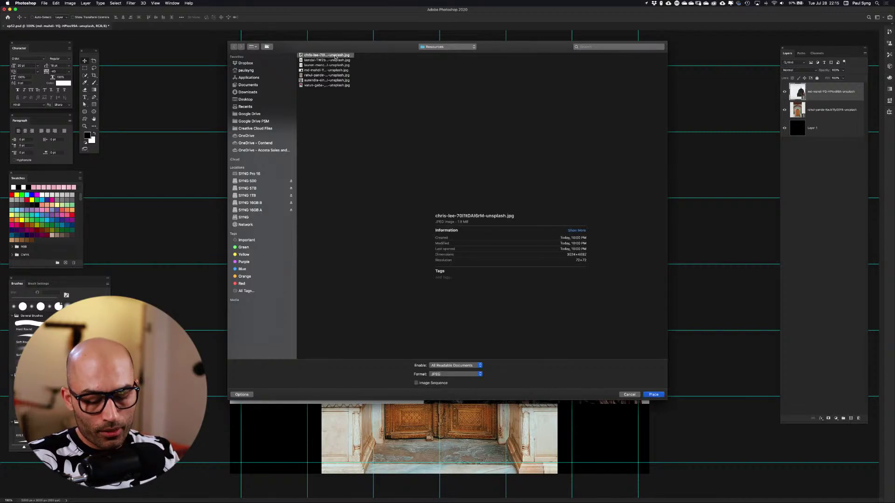
key(Down)
key(Down)
key(Down)
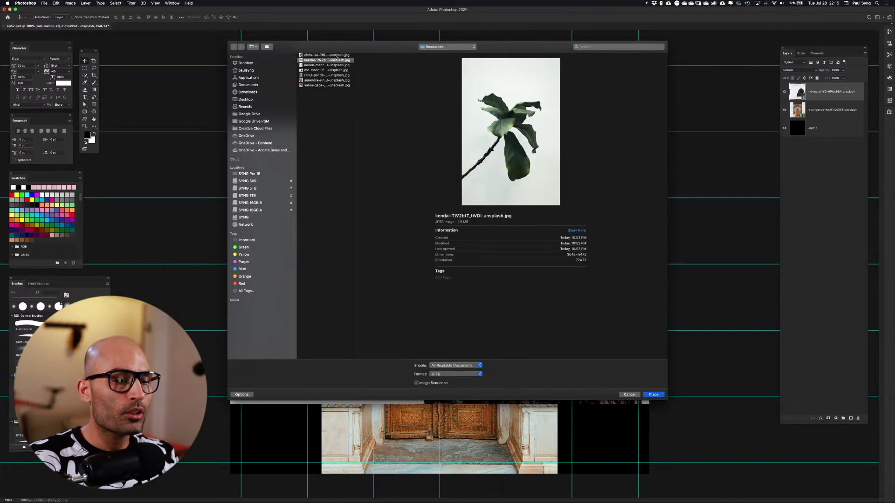
key(Down)
key(Down)
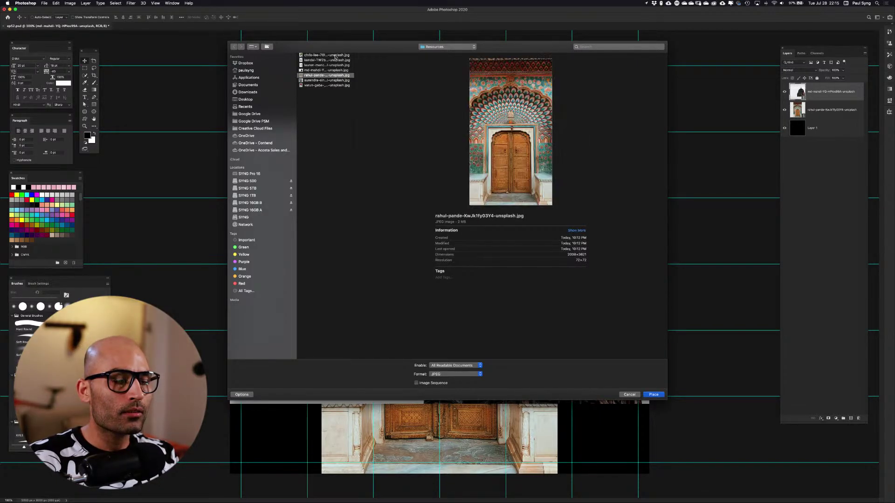
key(Down)
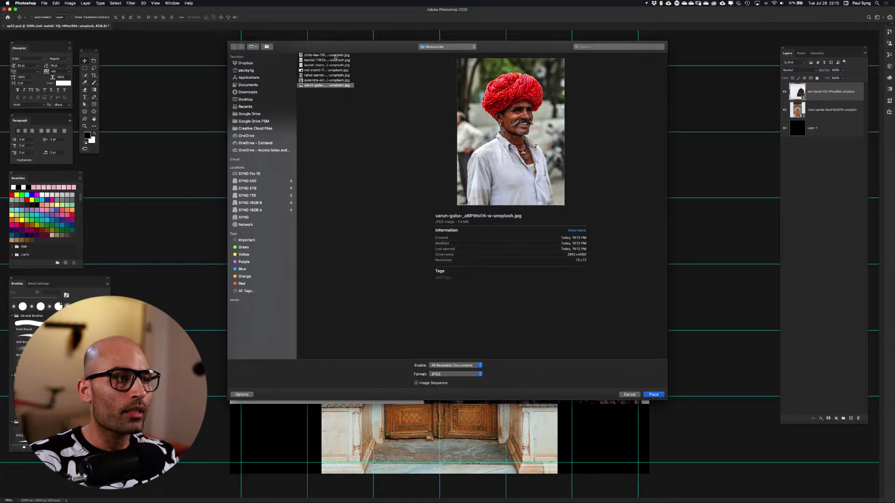
key(Up)
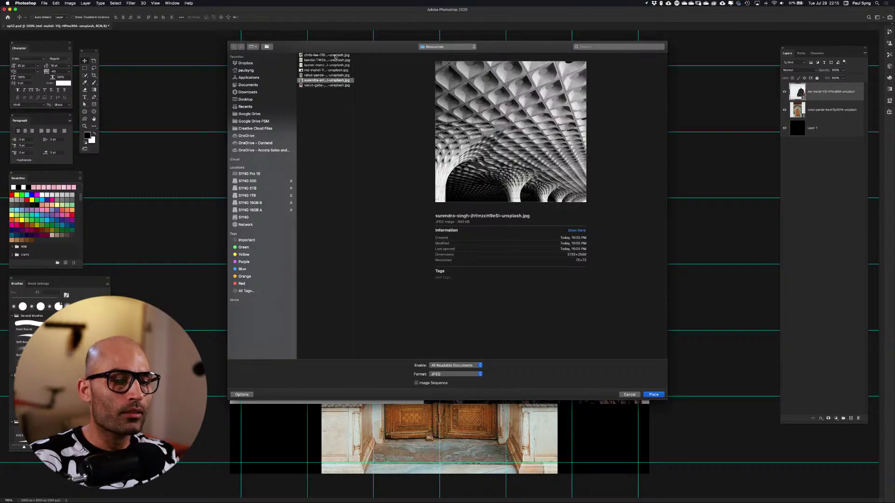
click(662, 395)
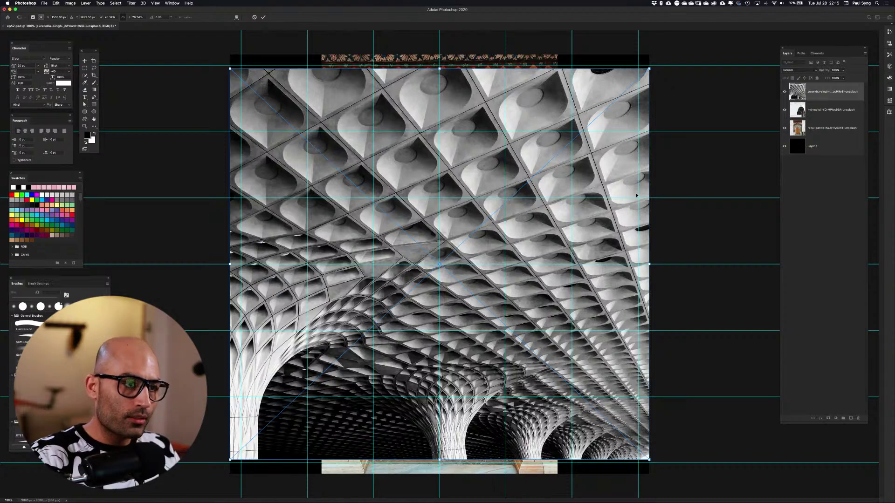
Place the black-and-white lattice ceiling photo at its current size, and flip it vertically
key(Return)
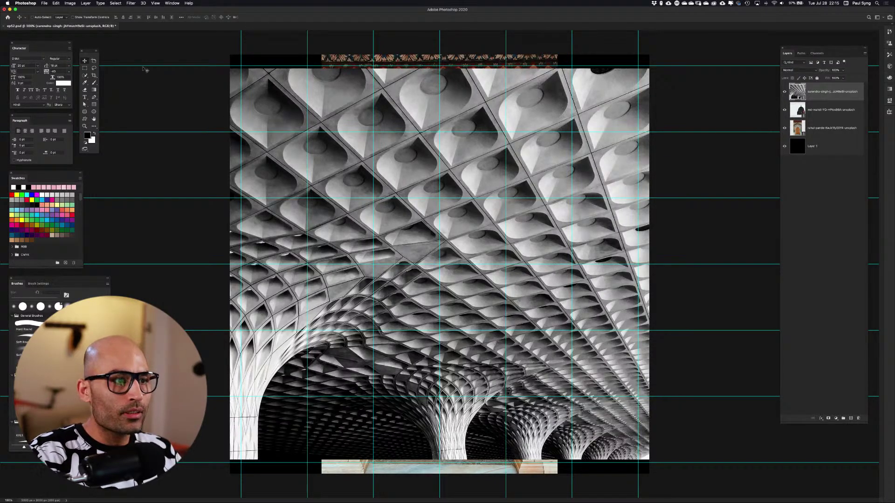
key(super+t)
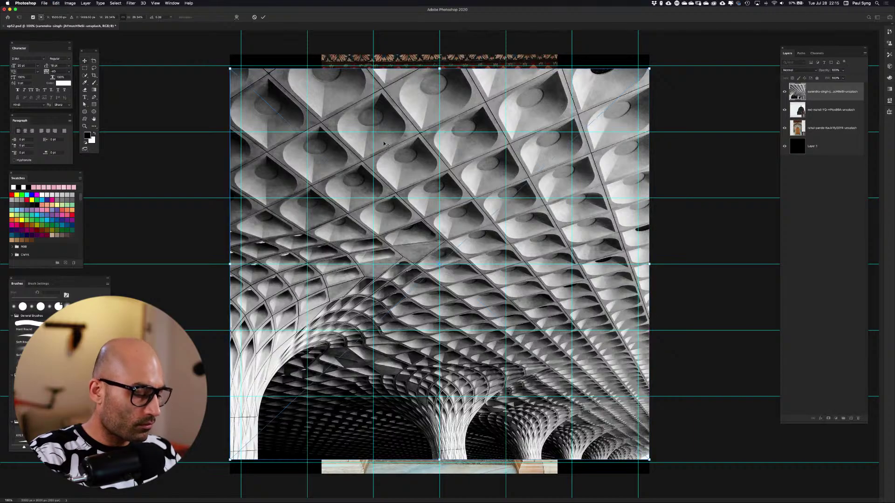
right_click(389, 152)
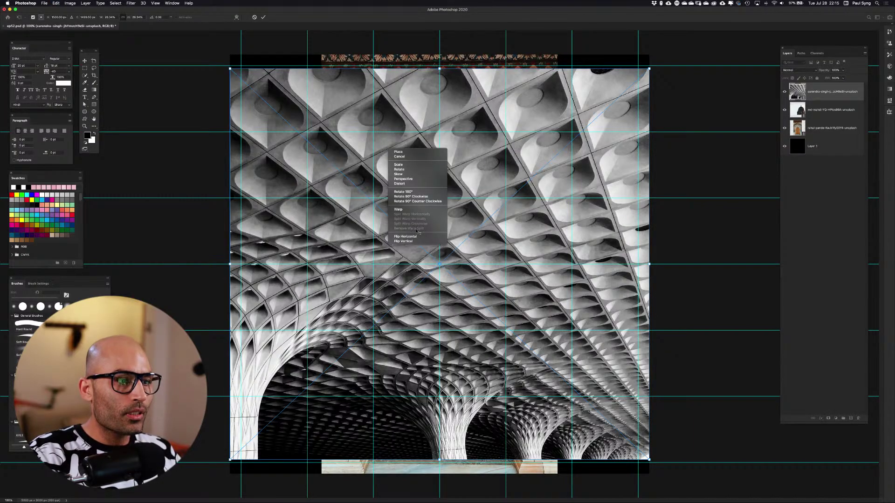
click(418, 242)
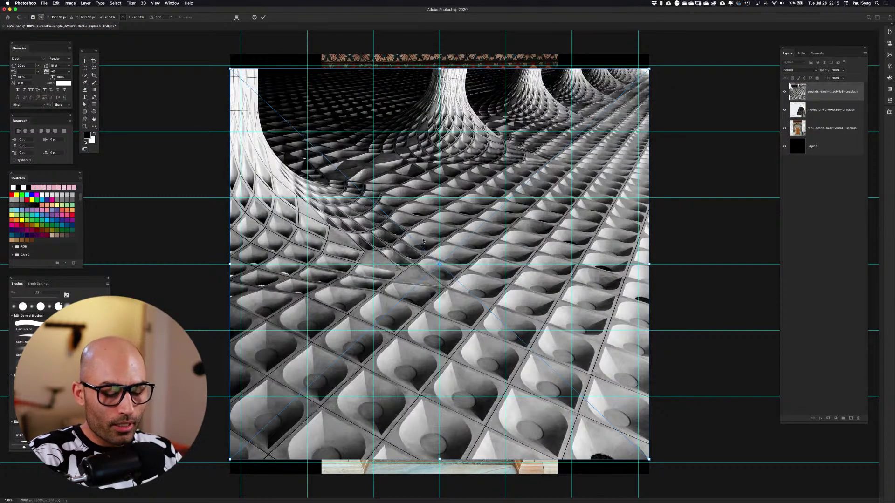
key(Return)
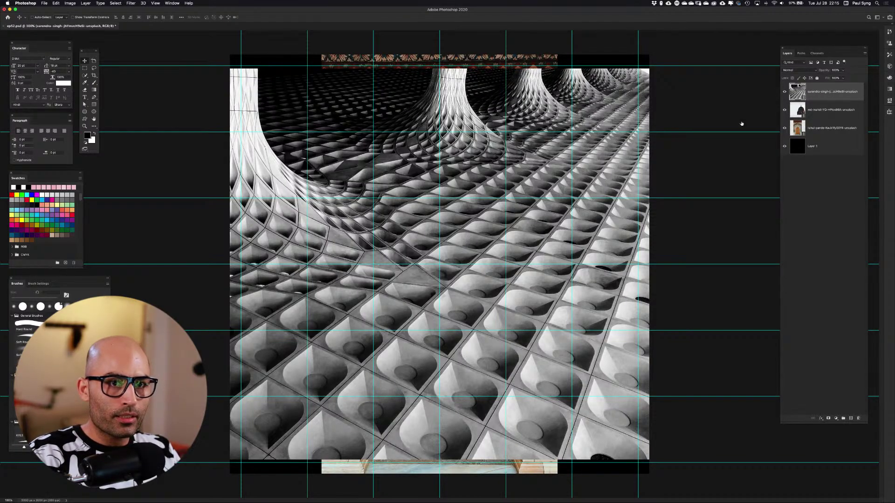
Move the lattice ceiling layer beneath the two building photos, directly above Layer 1, and hide the guides
drag(797, 91, 798, 135)
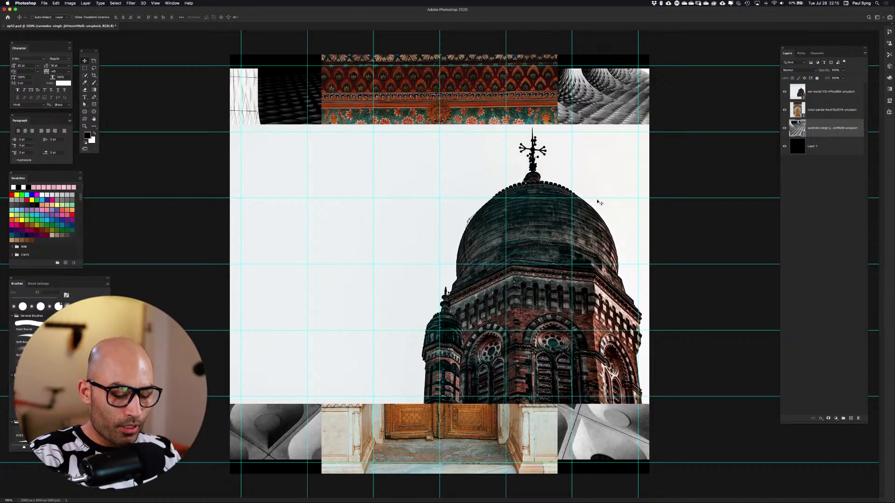
key(super+semicolon)
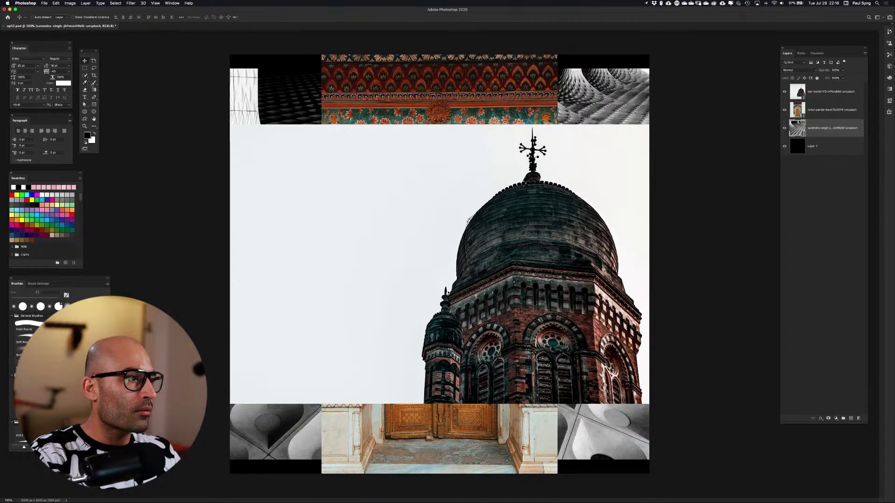
Select the domed tower on its photo layer and open the selection in Select and Mask
click(86, 75)
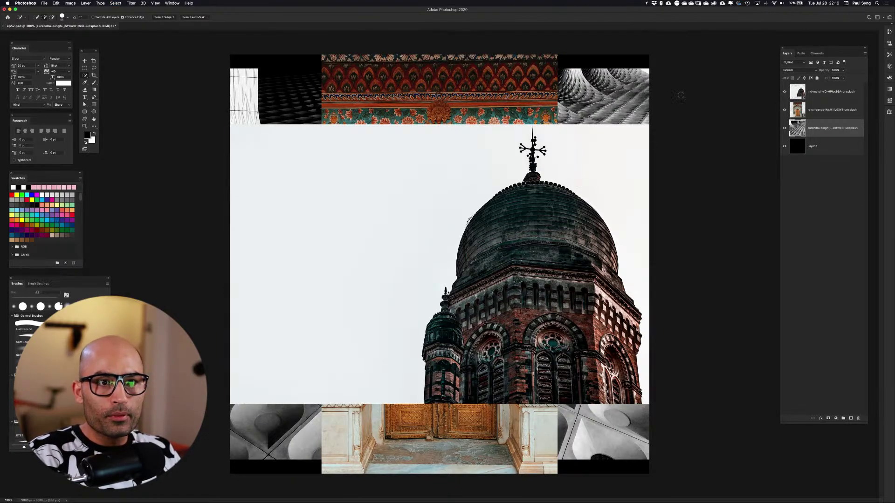
click(827, 92)
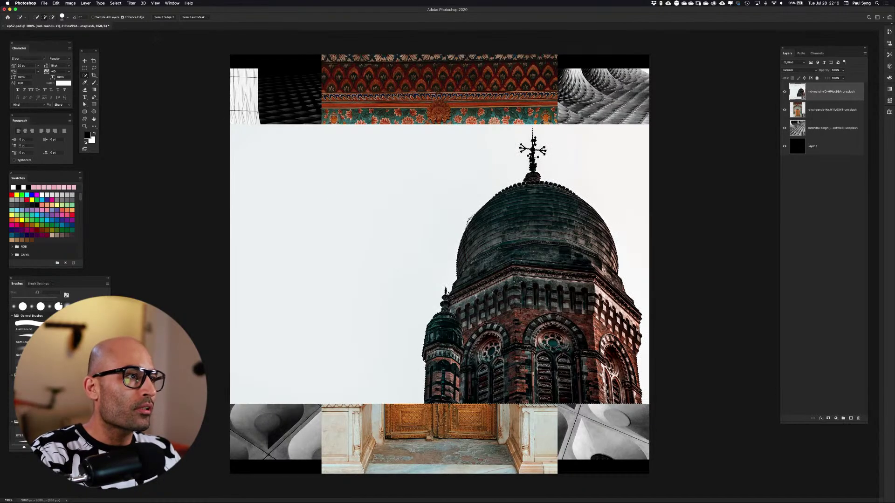
click(194, 17)
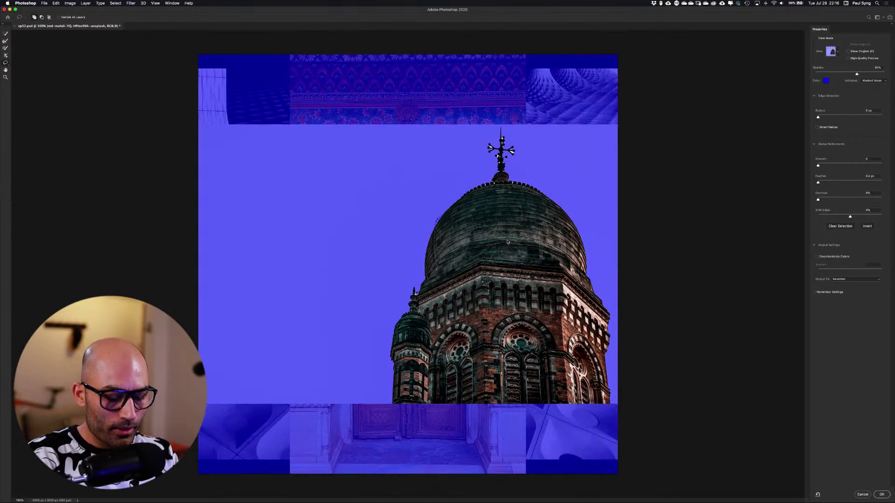
Subtract the leftover sky patch between the small turret's spire and the main dome from the selection with the Lasso
key(super+equal)
key(super+equal)
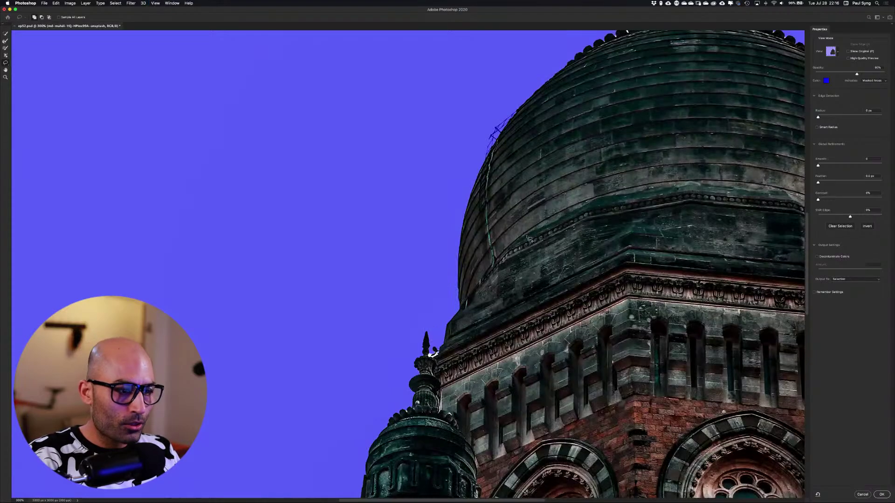
scroll(400, 413, down, 10)
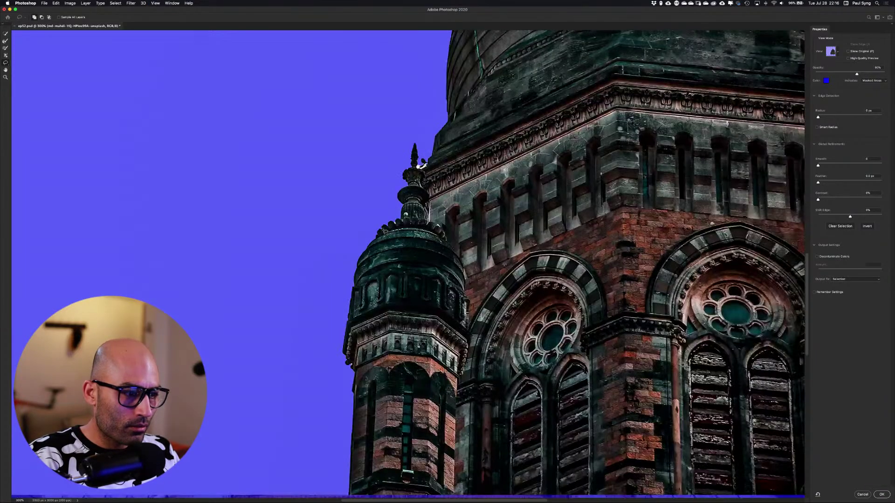
scroll(359, 377, down, 2)
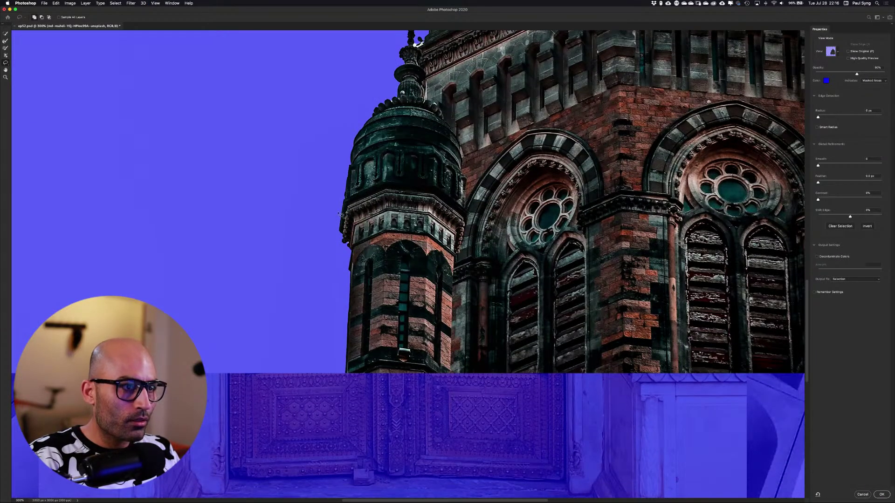
scroll(393, 333, up, 10)
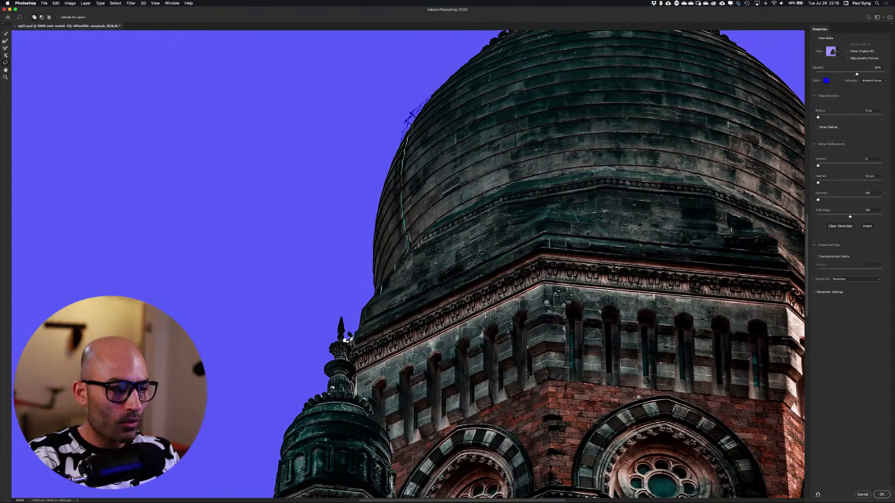
scroll(348, 343, up, 3)
drag(312, 385, 322, 276)
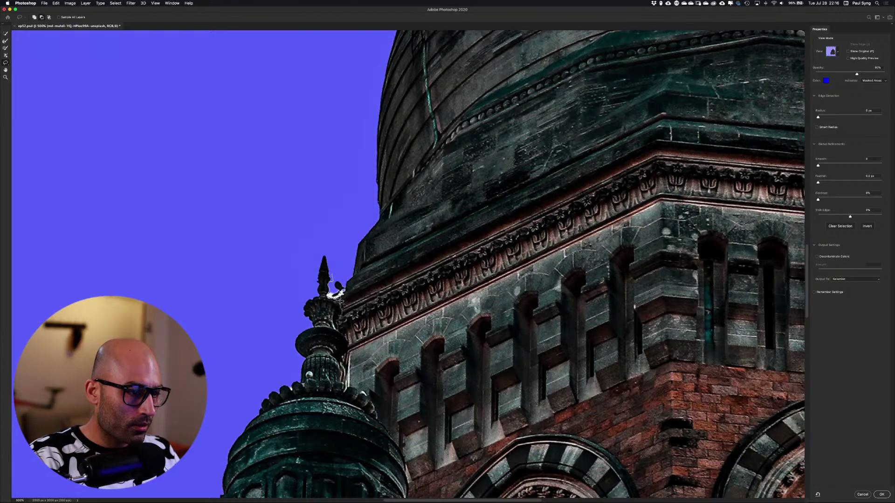
mouse_move(345, 299)
mouse_down()
mouse_move(345, 277)
mouse_move(333, 275)
mouse_move(340, 286)
mouse_up()
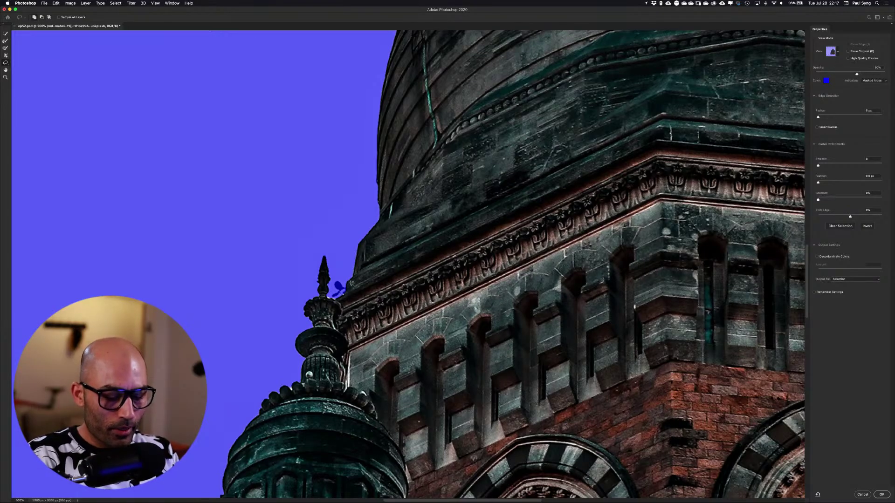
Subtract the sky patch beside the uppermost ball of the dome's cross finial with the Quick Selection tool
scroll(345, 293, down, 3)
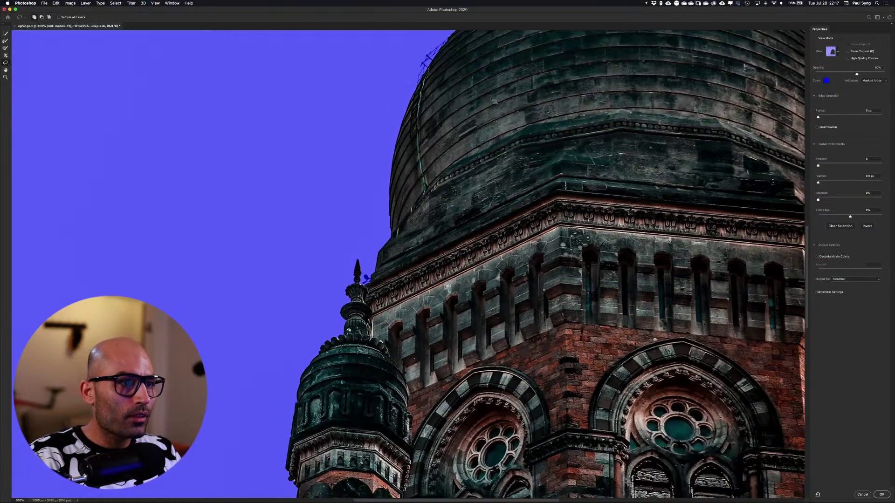
drag(493, 101, 437, 188)
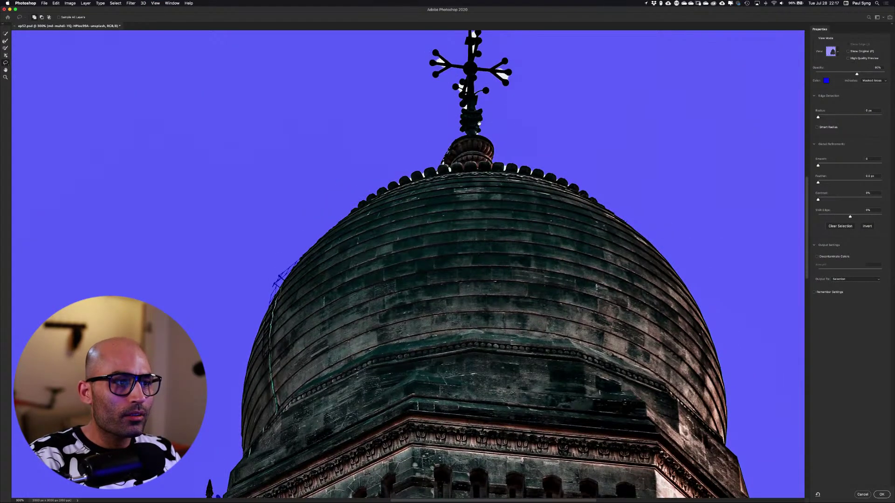
drag(479, 122, 446, 143)
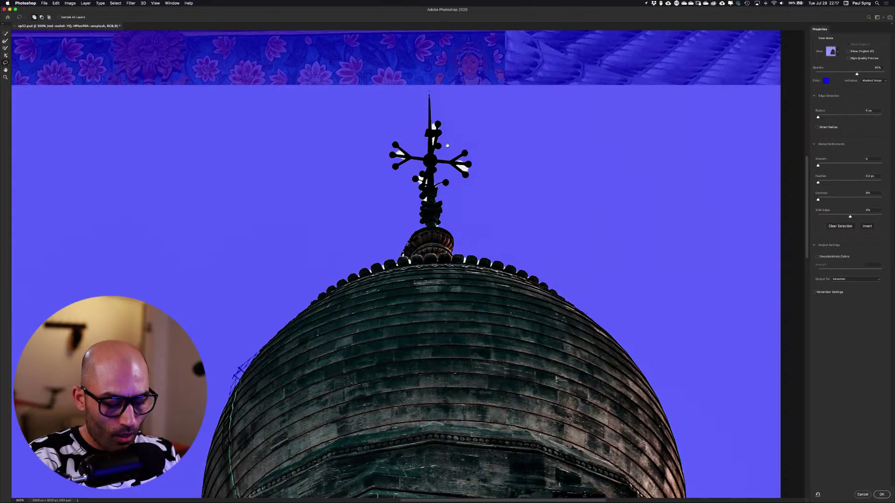
scroll(448, 163, up, 3)
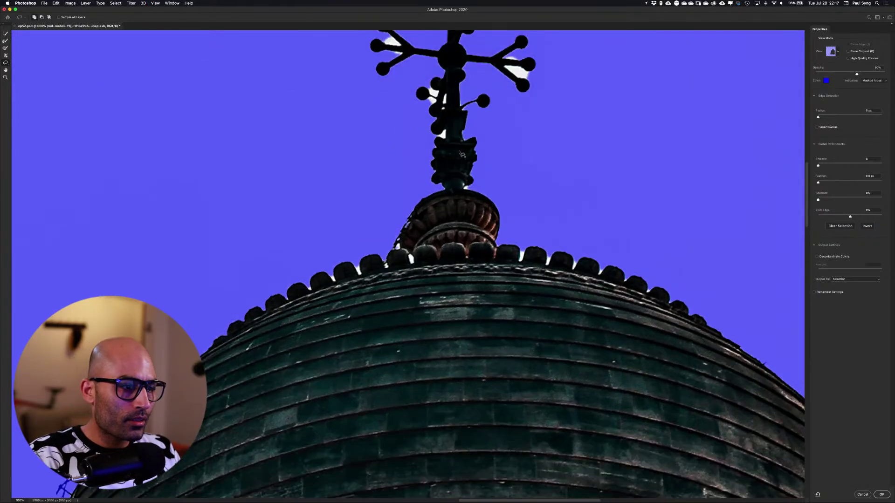
scroll(461, 170, up, 5)
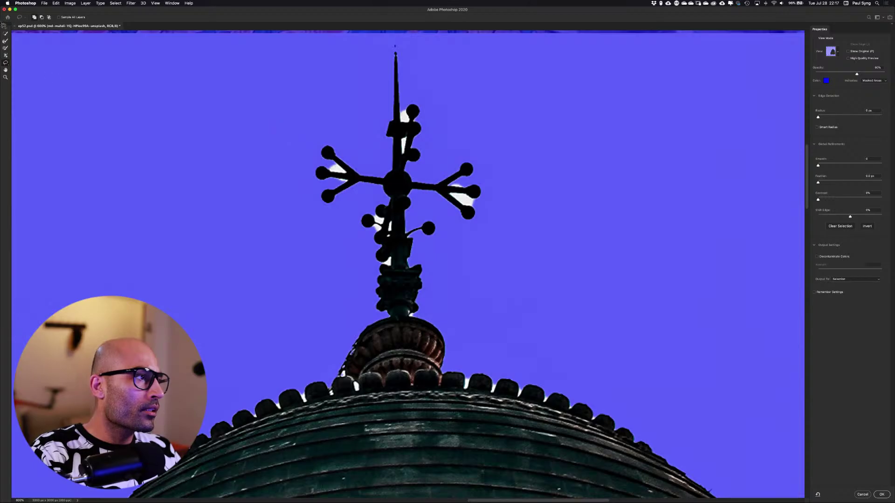
click(5, 34)
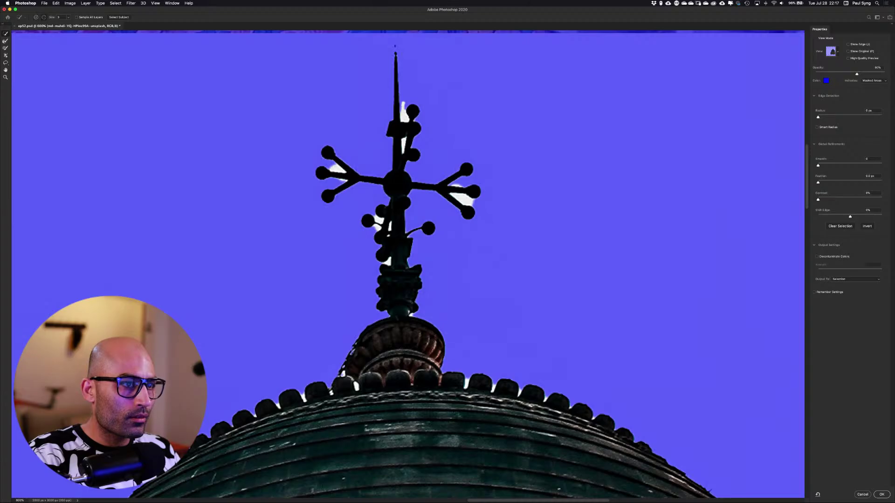
mouse_move(404, 101)
mouse_down()
mouse_move(407, 121)
mouse_move(404, 103)
mouse_up()
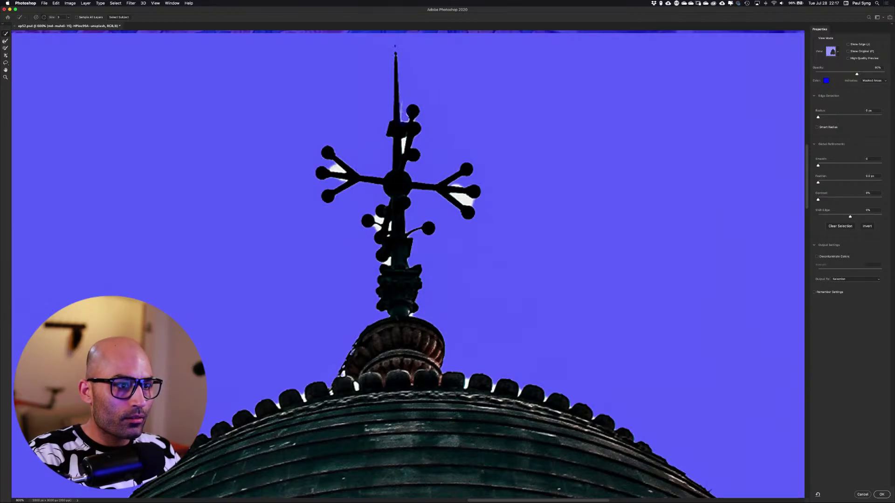
mouse_move(459, 199)
mouse_down()
mouse_move(471, 200)
mouse_move(445, 188)
mouse_up()
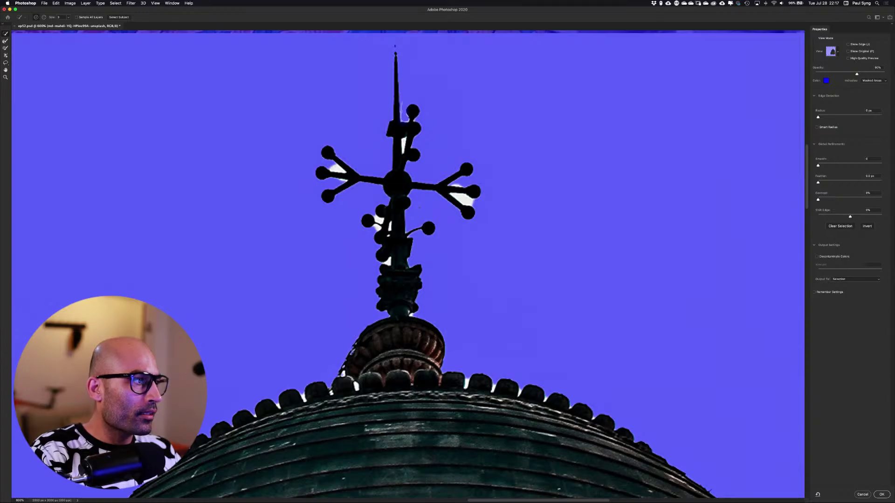
Subtract the sky gaps between the prongs of the cross's right arm from the selection with the Lasso
key(l)
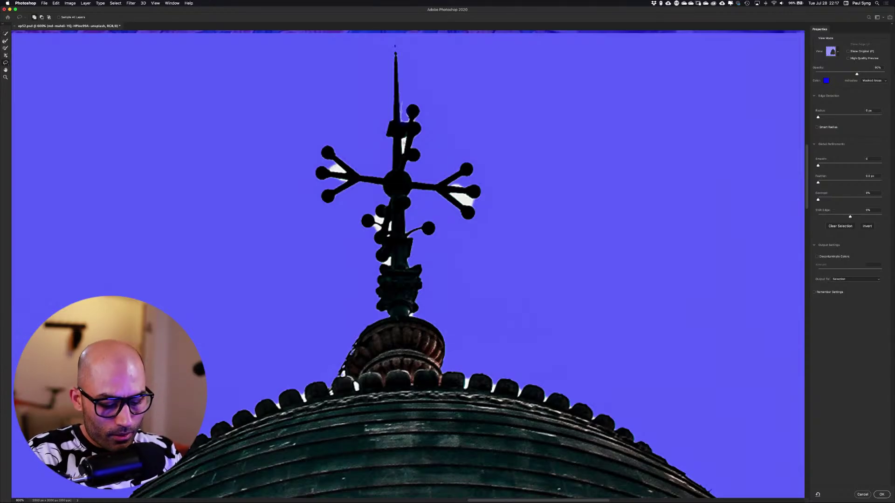
key(super+equal)
key(super+equal)
key(super+equal)
key(super+equal)
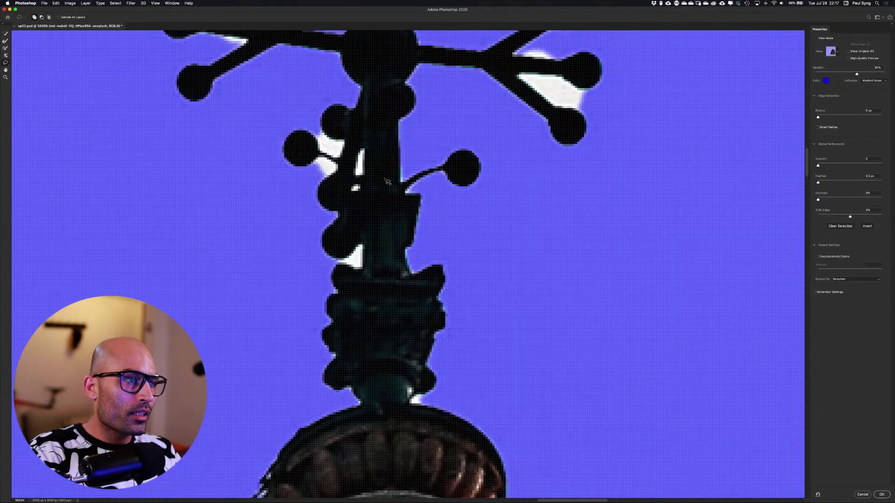
drag(494, 118, 432, 295)
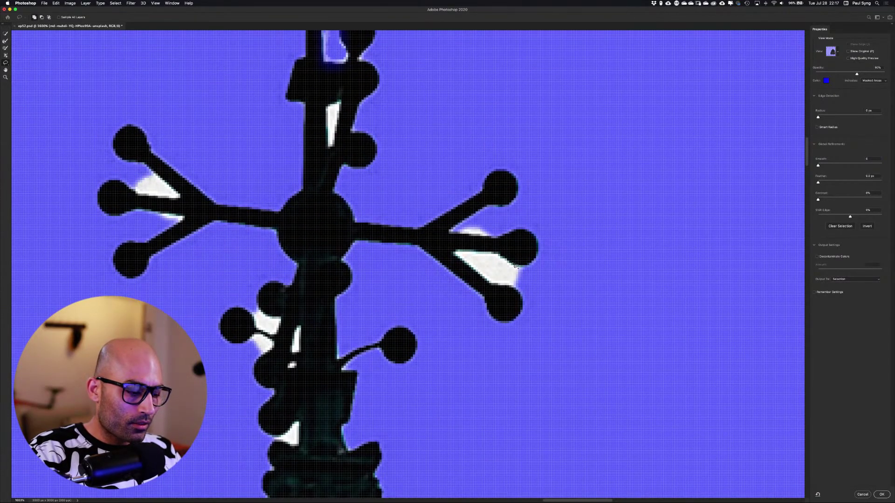
mouse_move(523, 272)
mouse_down()
mouse_move(493, 256)
mouse_move(455, 254)
mouse_move(523, 270)
mouse_up()
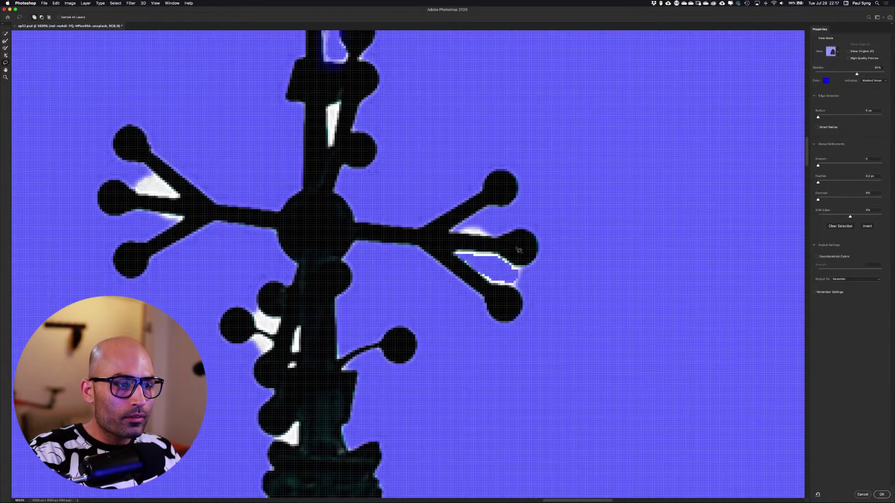
mouse_move(470, 233)
mouse_down()
mouse_move(475, 224)
mouse_move(467, 223)
mouse_up()
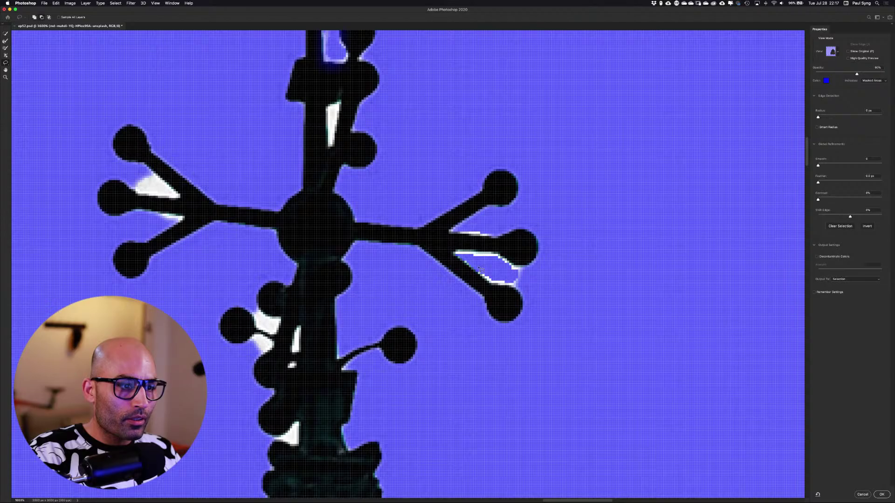
mouse_move(483, 275)
mouse_down()
mouse_move(518, 288)
mouse_move(515, 273)
mouse_move(463, 257)
mouse_move(534, 267)
mouse_move(535, 289)
mouse_up()
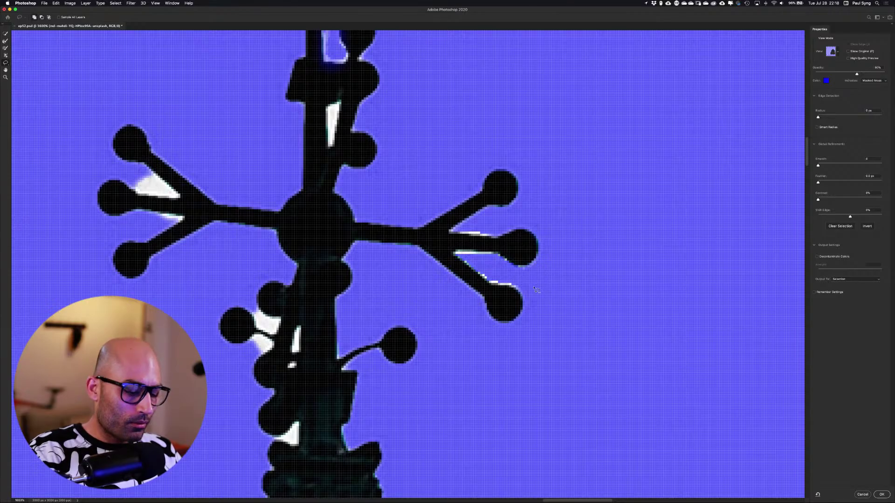
Refine the tower selection's edge by raising Smooth and Feather, setting Contrast to 14%, and shifting the edge slightly inward
key(super+0)
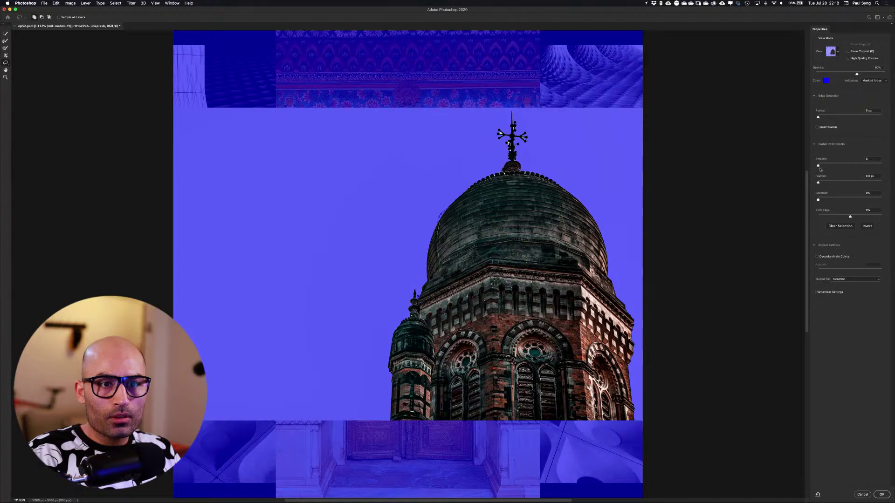
drag(819, 167, 826, 200)
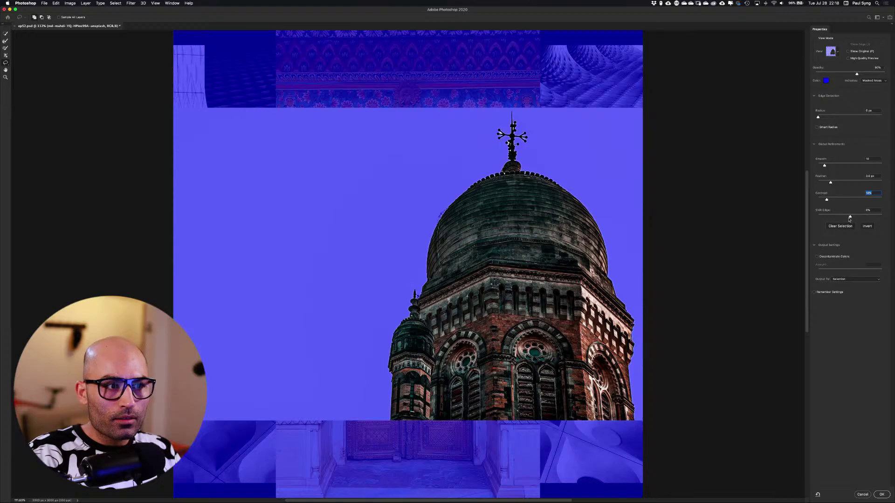
drag(851, 217, 846, 217)
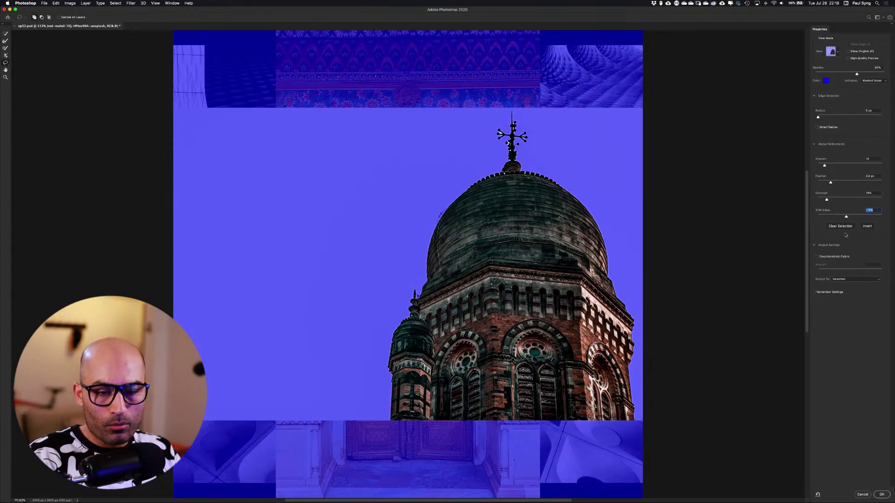
Output the refined tower selection as a layer mask, and target the tower layer instead of its mask
click(865, 279)
click(853, 284)
click(882, 495)
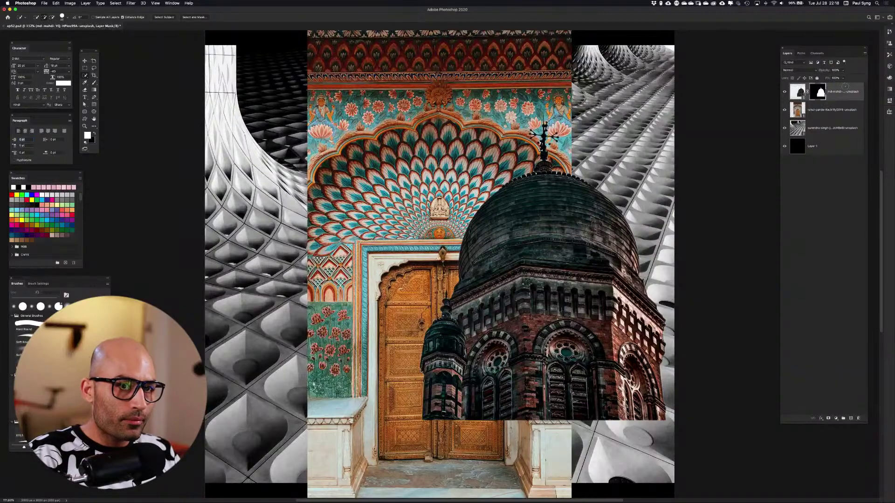
click(839, 98)
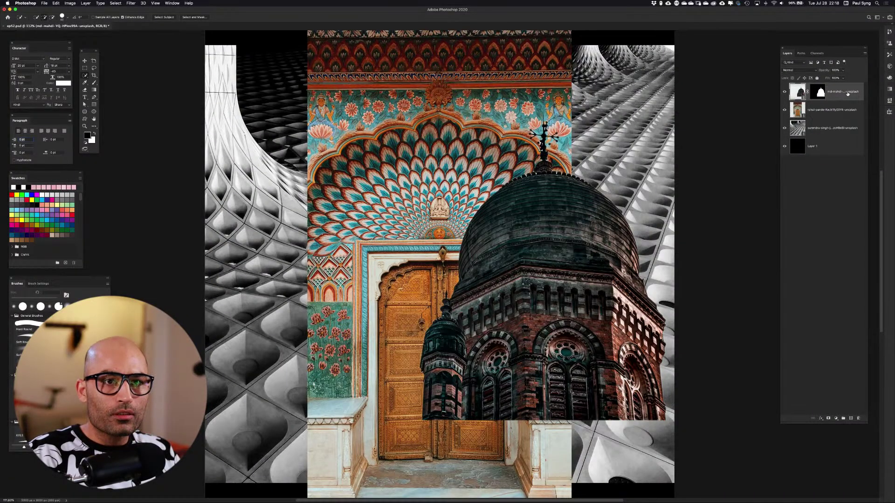
right_click(846, 93)
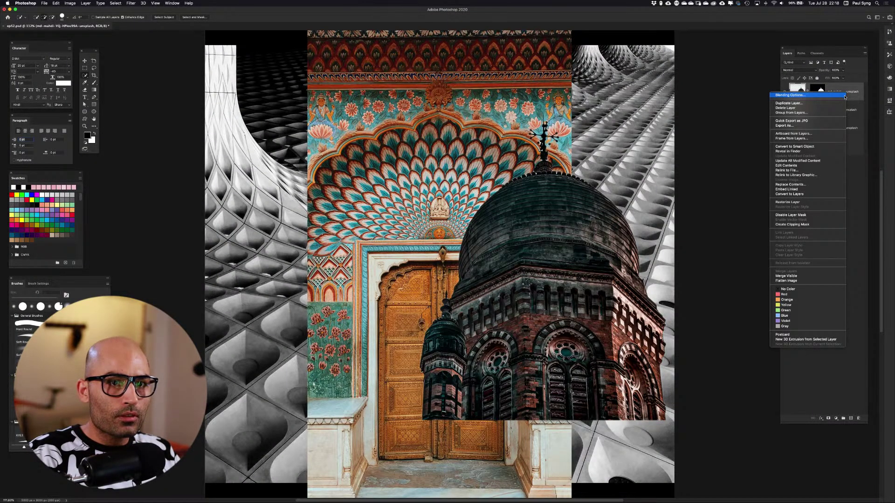
click(851, 111)
click(841, 107)
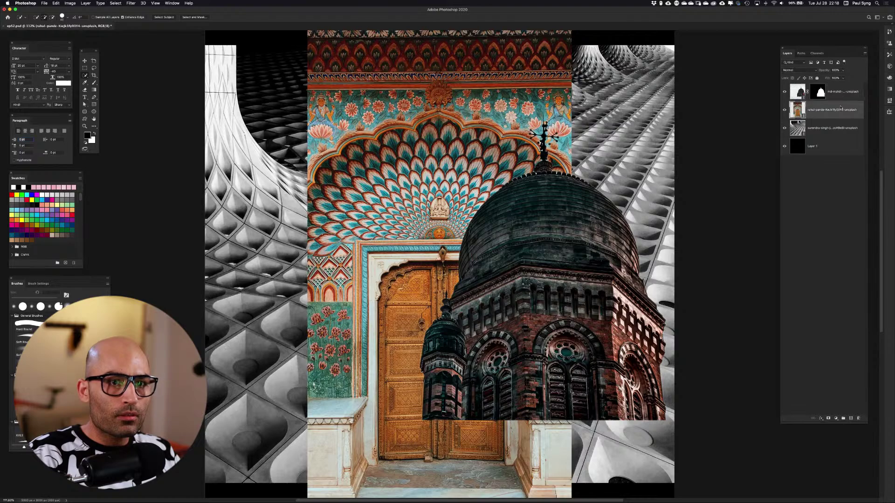
click(846, 96)
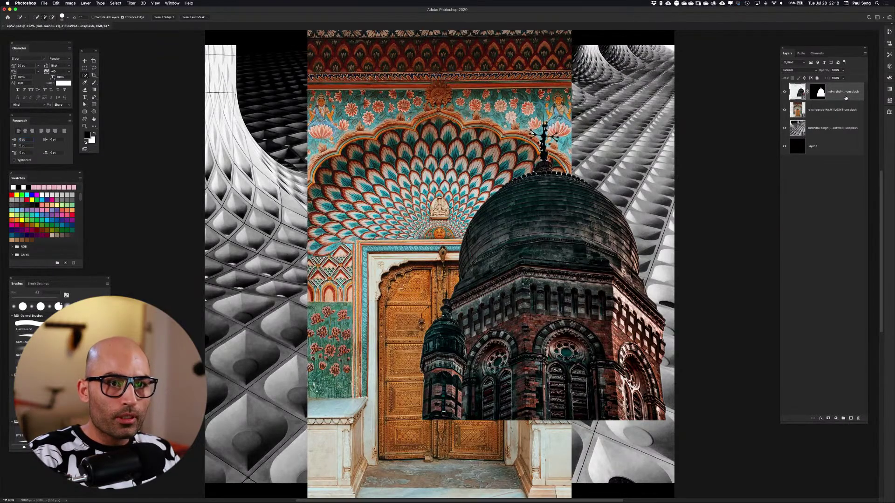
Undo the tower's layer mask and recreate it from the active selection, and convert the masked tower layer to a Smart Object
key(super+z)
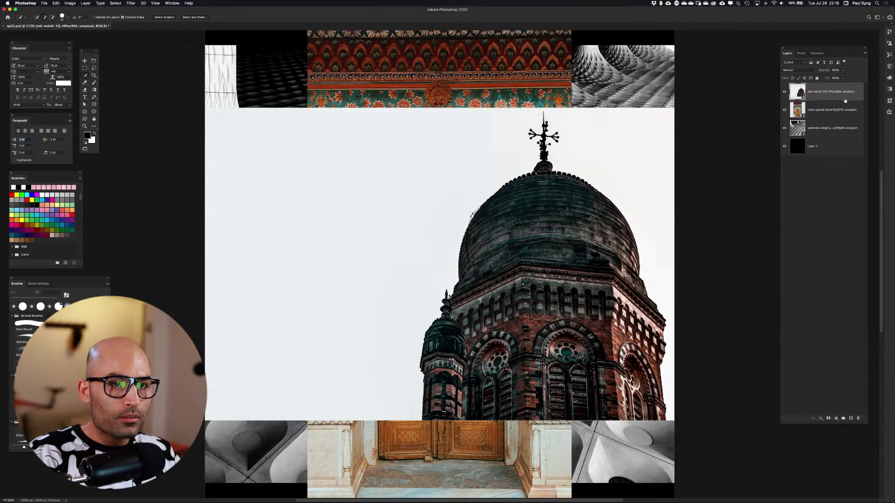
click(829, 419)
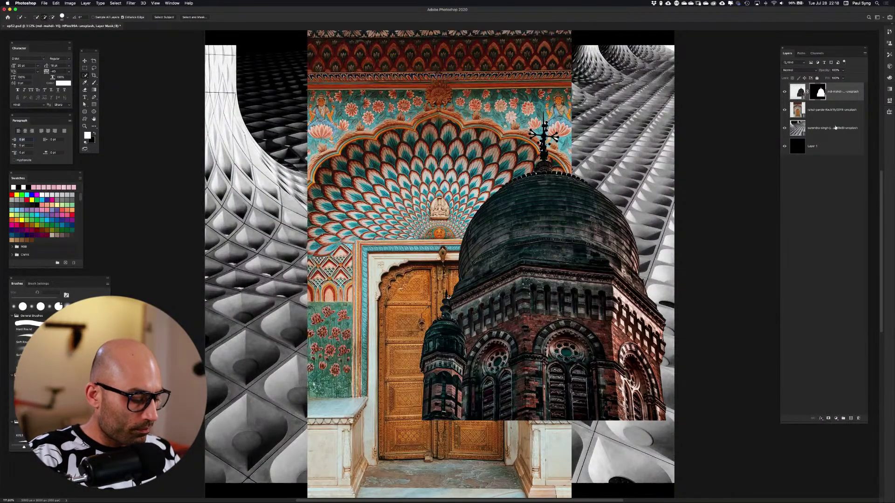
right_click(849, 92)
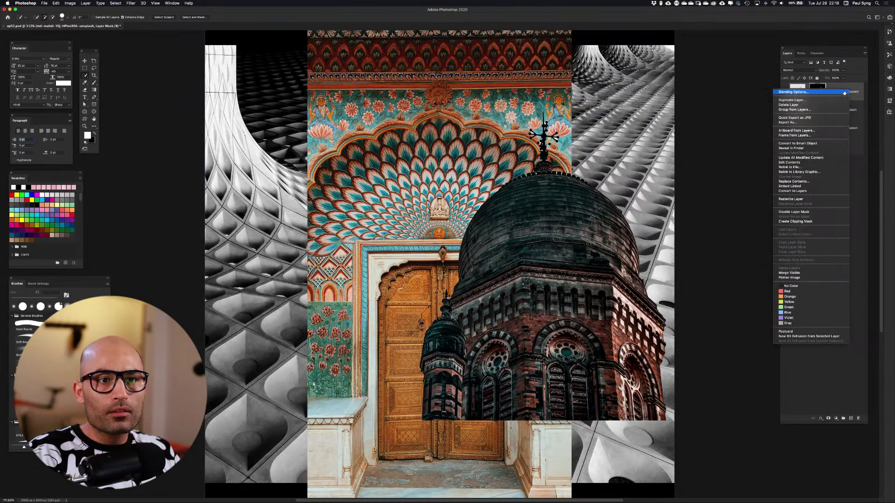
click(819, 144)
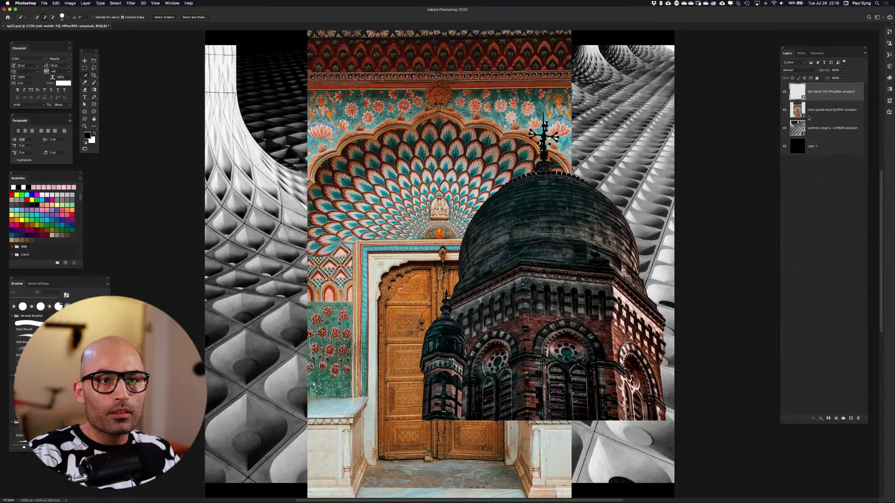
Hide the tower and lattice layers, and scale the doorway layer down around its center to a bit over half its size
click(785, 95)
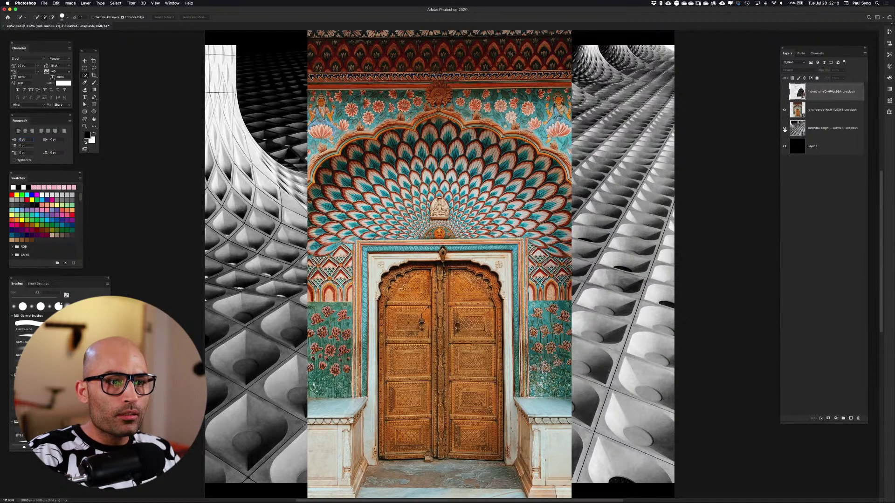
click(784, 129)
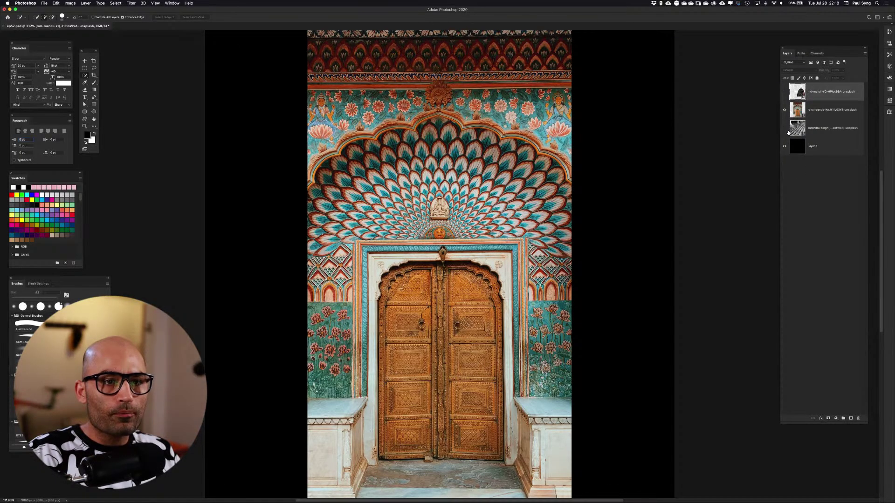
click(799, 112)
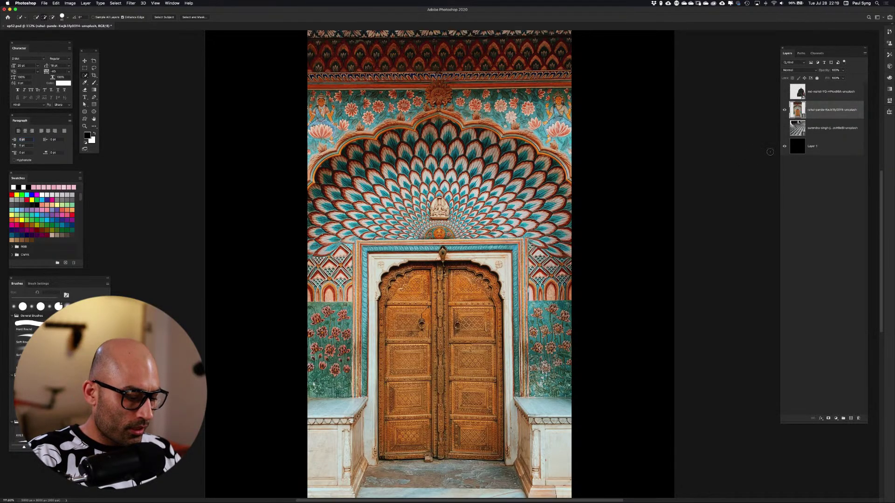
key(super+t)
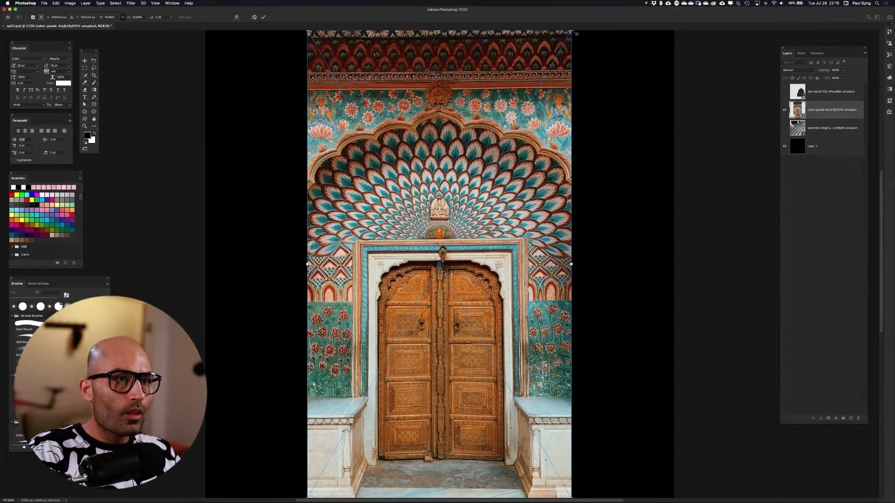
drag(570, 30, 526, 136)
key(Return)
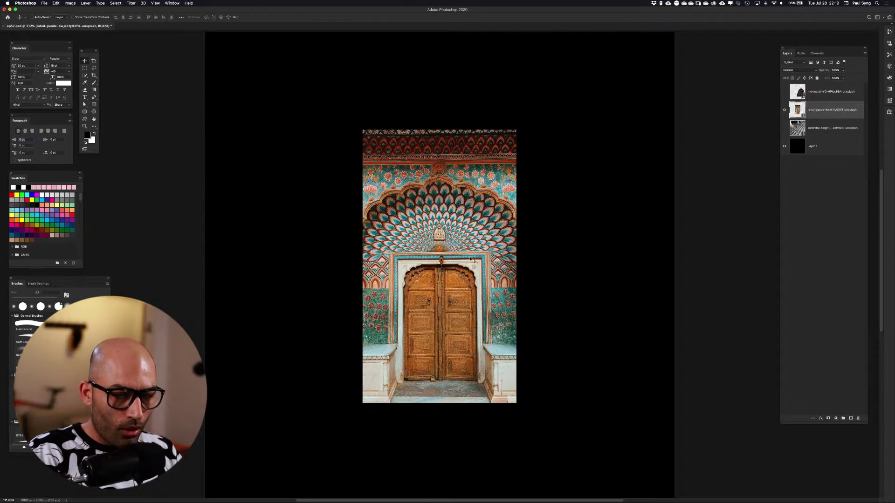
Leave only the lattice visible over the black background, and trace a Pen path along its diagonal seam up to the canvas's right edge
click(784, 128)
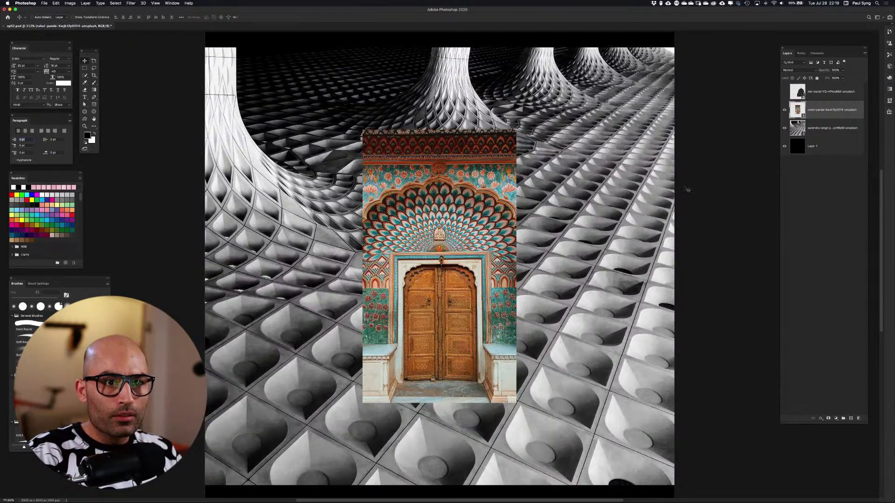
click(785, 110)
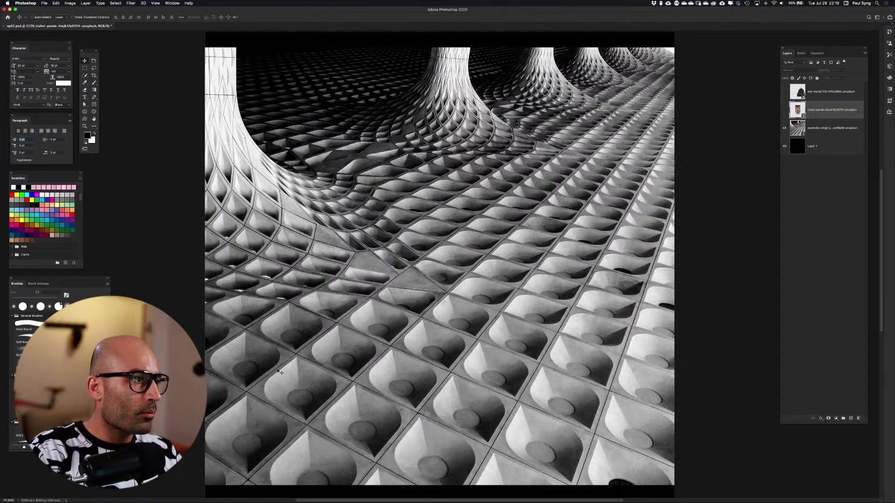
key(p)
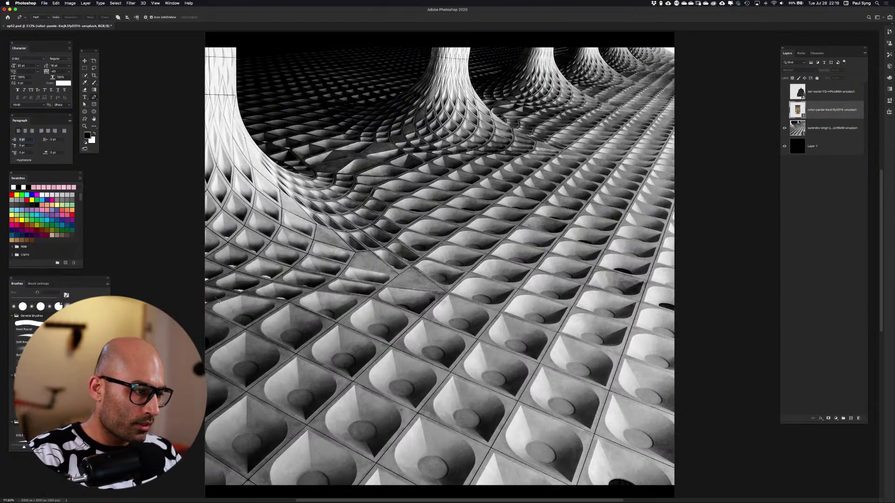
click(204, 422)
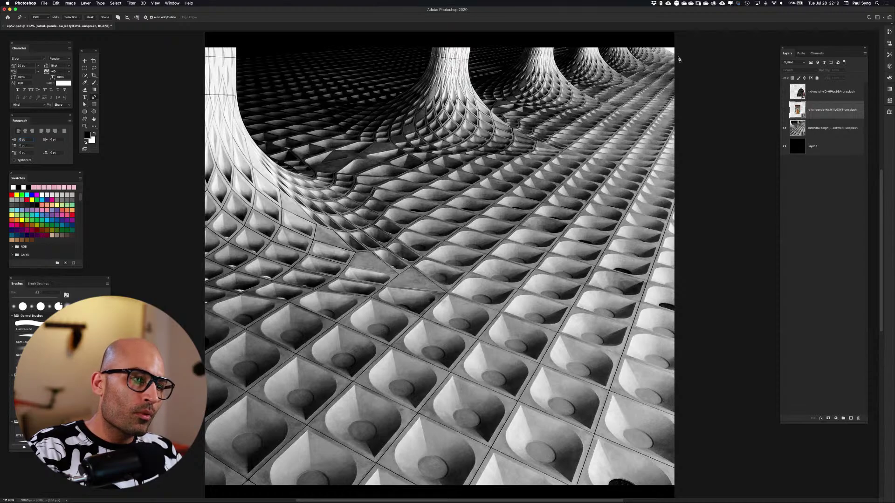
click(399, 276)
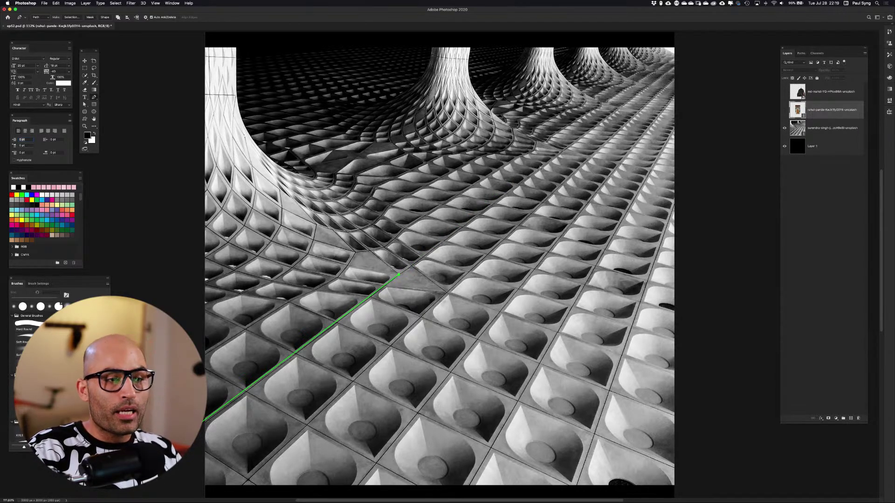
click(564, 149)
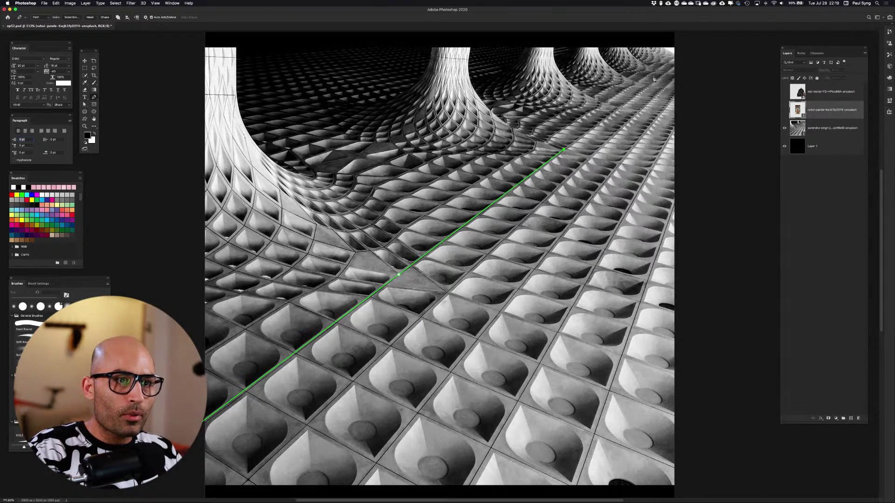
click(677, 62)
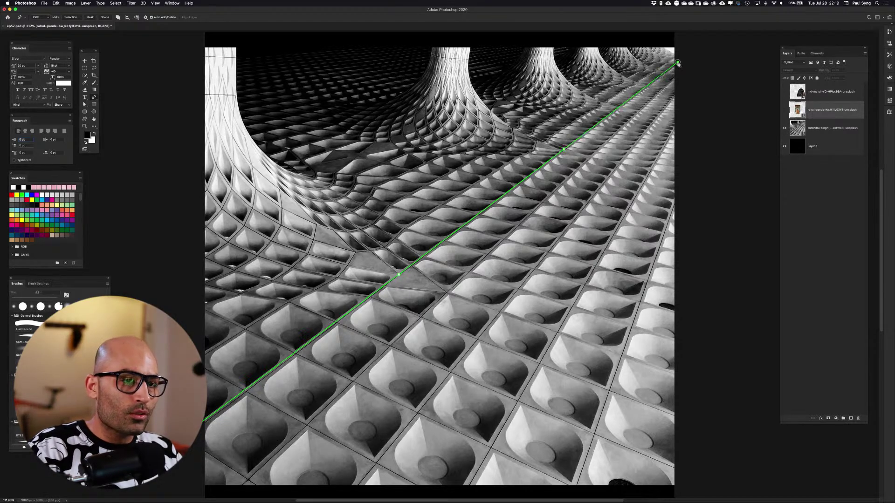
Close the Pen path outside the canvas around the lower-right part of the lattice, back to its starting anchor
click(699, 478)
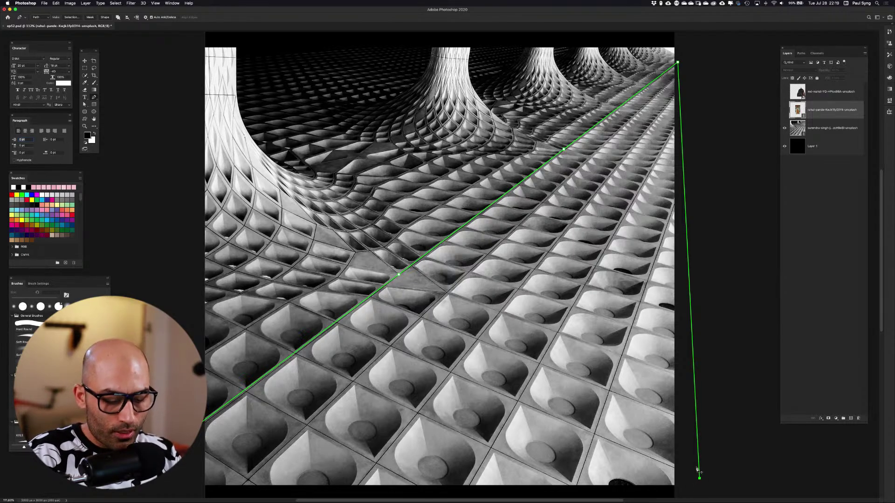
key(super+1)
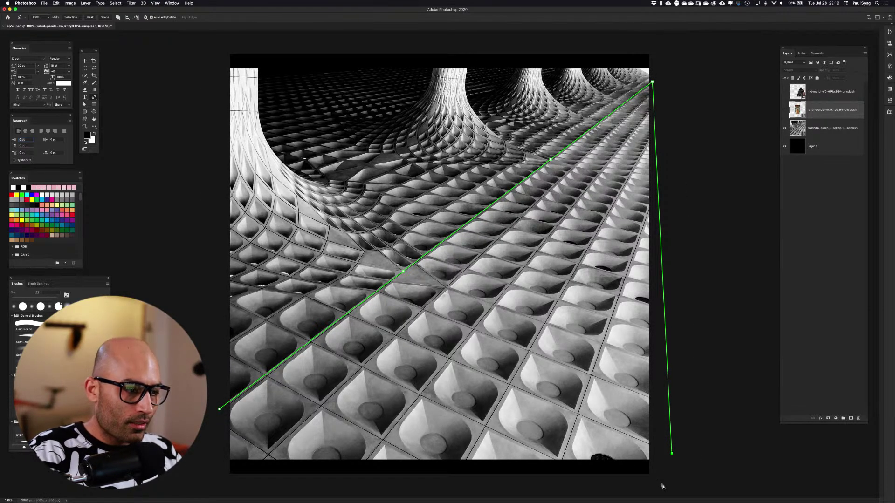
click(662, 484)
click(219, 492)
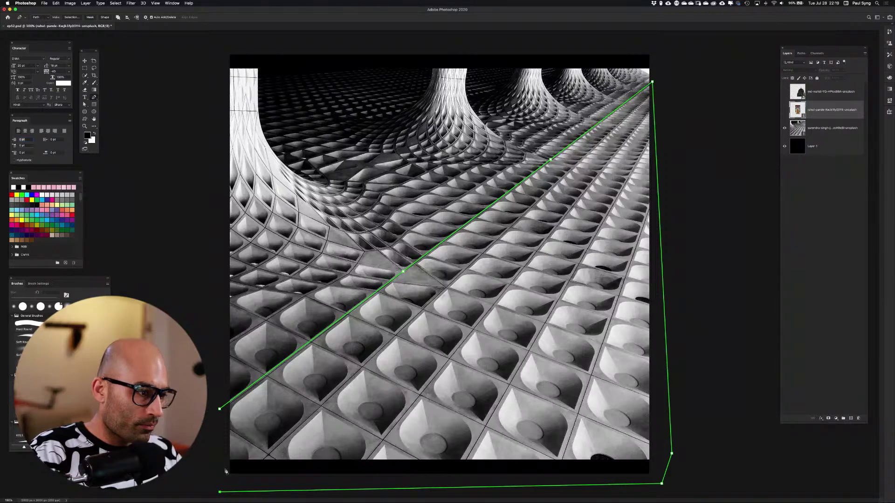
click(220, 409)
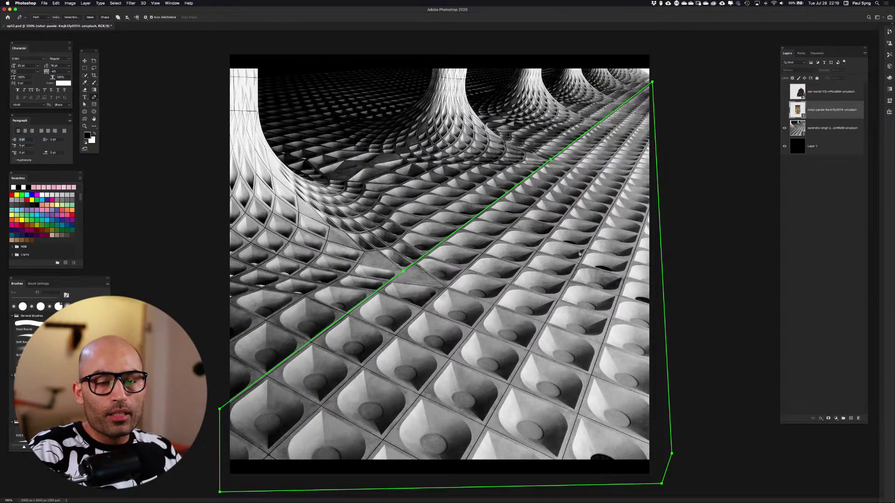
Mask the lattice layer with a selection made from the path, and convert the masked layer to a Smart Object
right_click(509, 263)
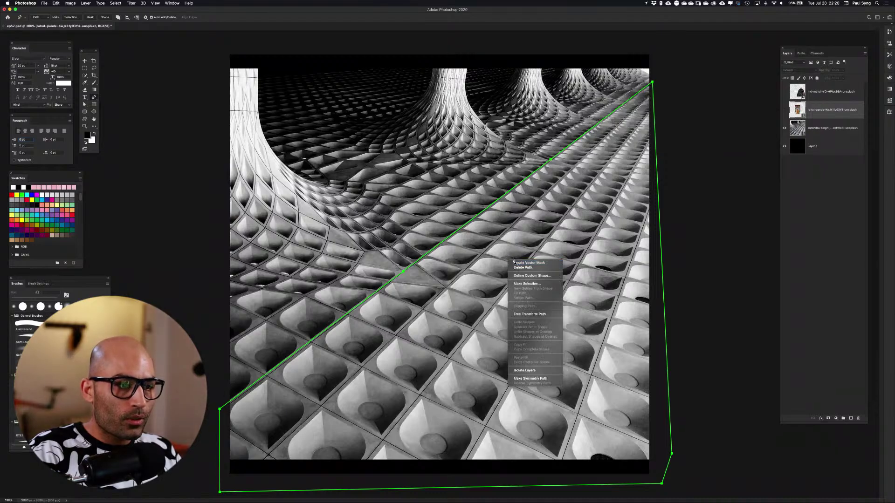
click(544, 283)
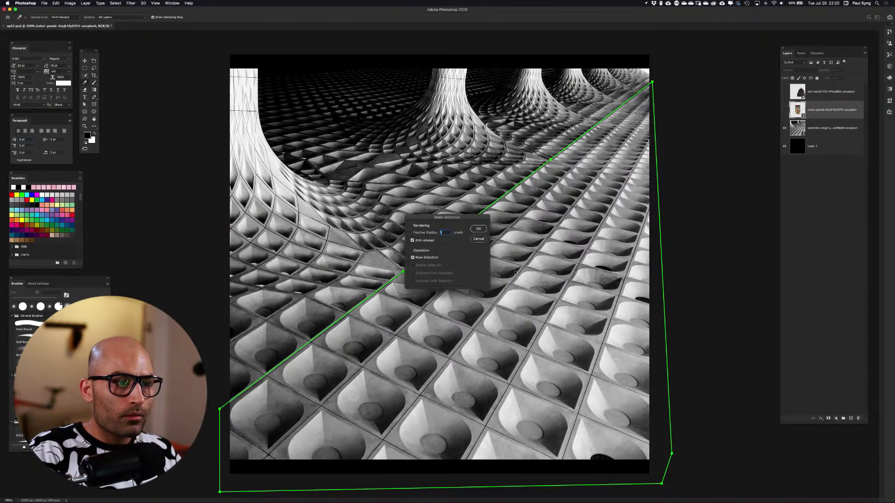
click(479, 229)
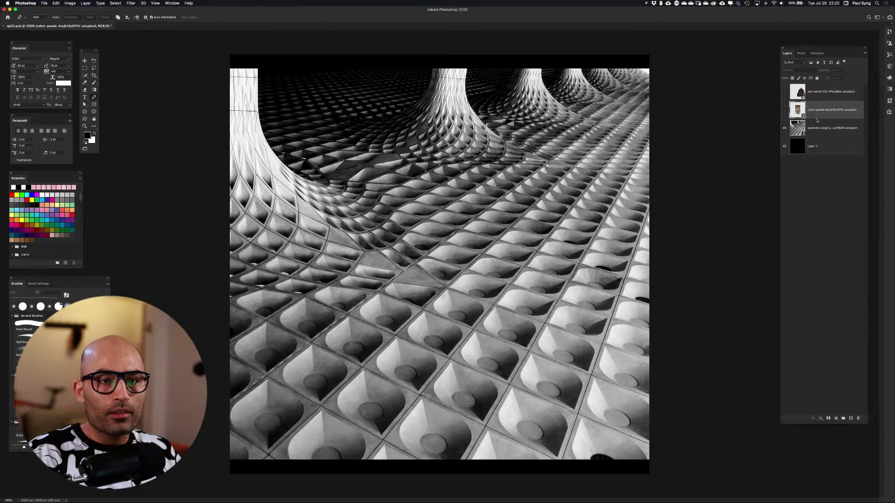
click(802, 128)
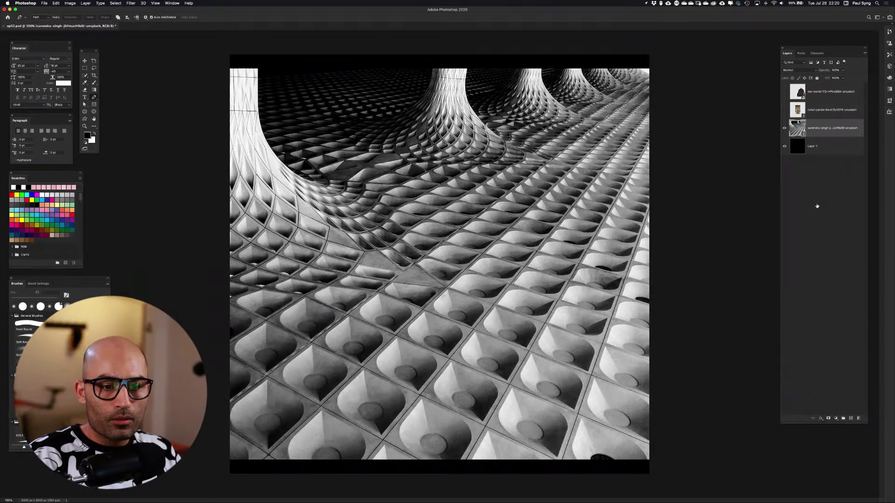
click(828, 419)
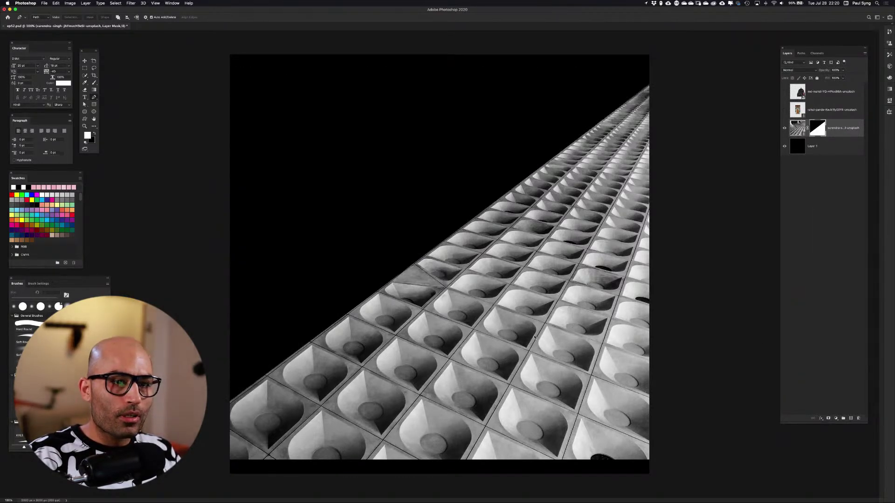
right_click(847, 126)
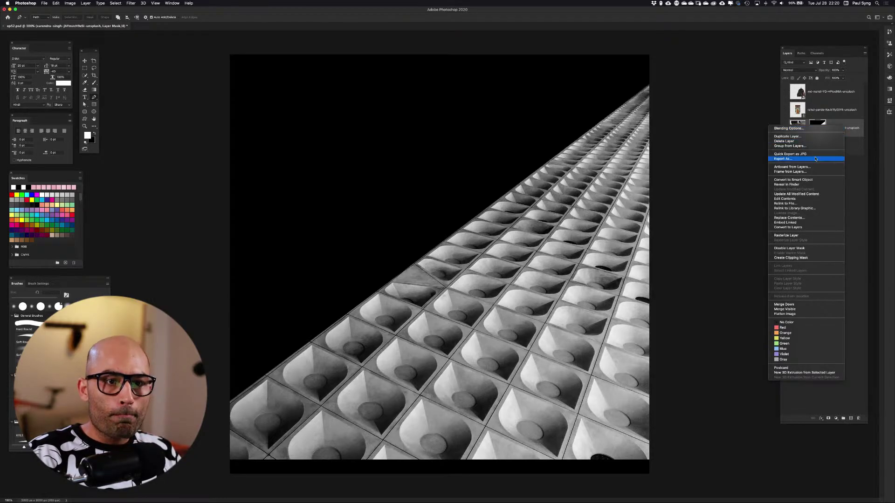
click(811, 180)
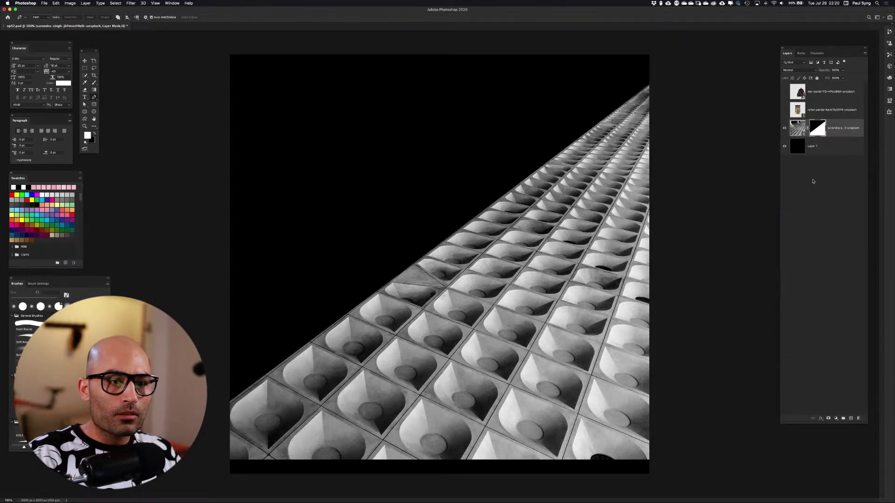
Lower the lattice wedge and enlarge it to about 102.5% so it fills the canvas's lower corners, and show the tower layer again
key(v)
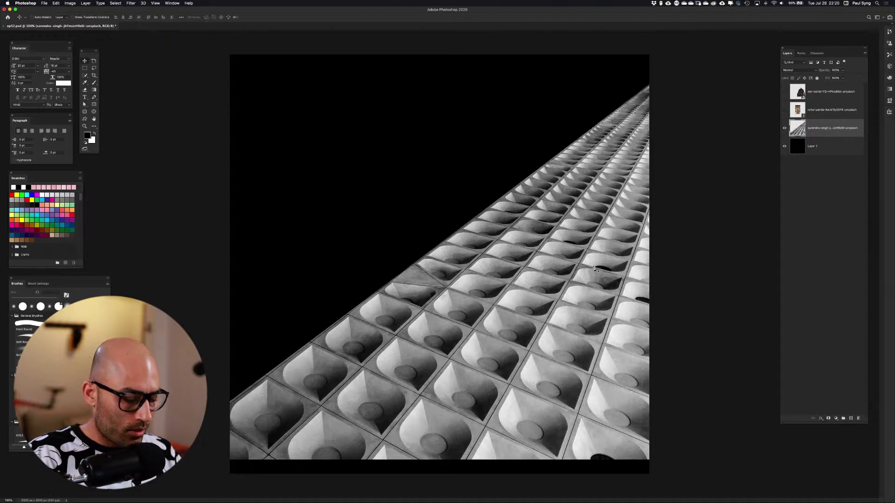
drag(580, 238, 585, 291)
key(super+t)
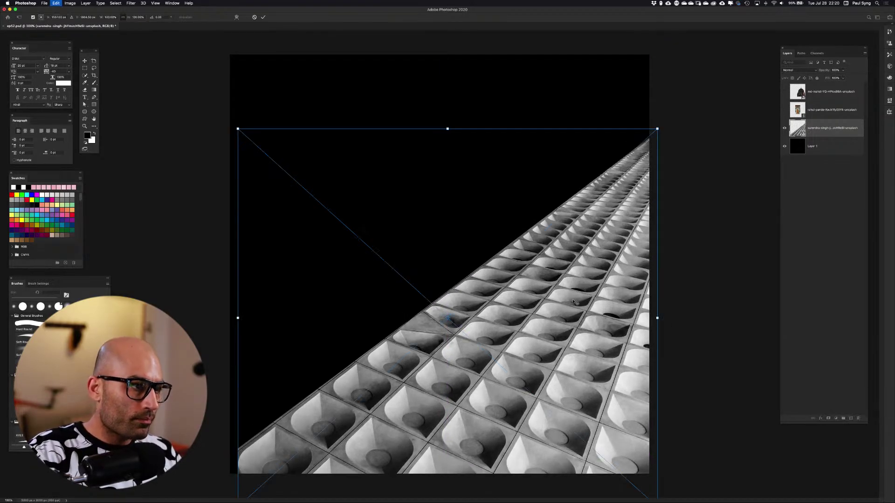
drag(237, 127, 223, 127)
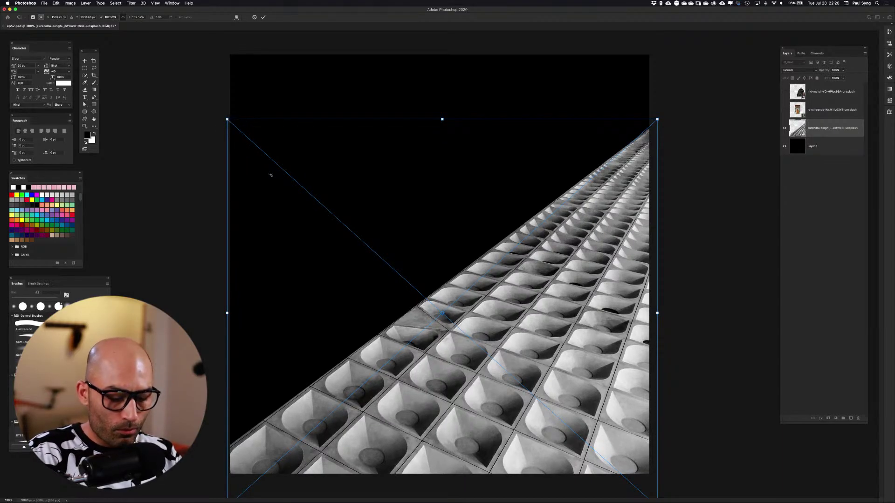
key(Return)
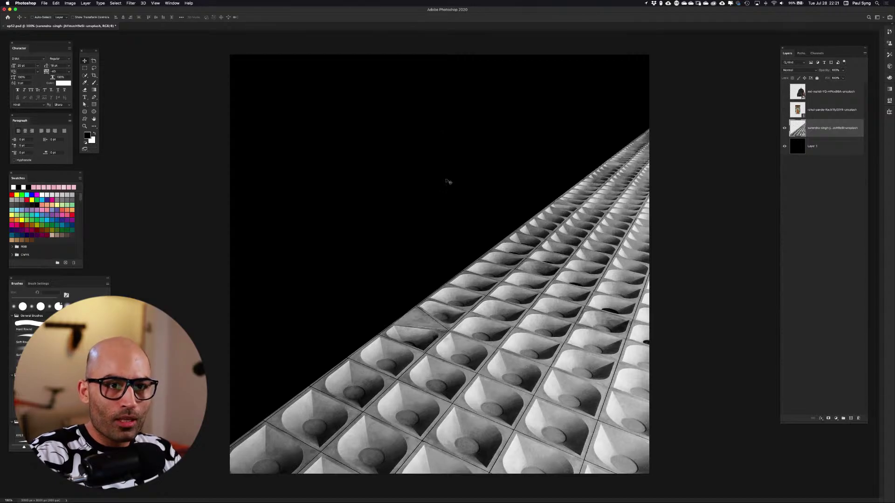
click(785, 92)
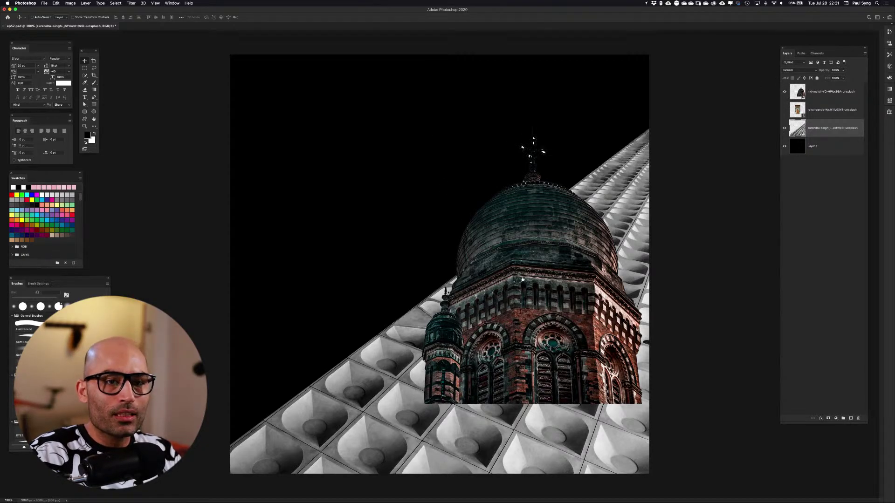
Scale the domed tower down to under half its size and place it on the black area in the canvas's upper left, using temporary guides
click(800, 89)
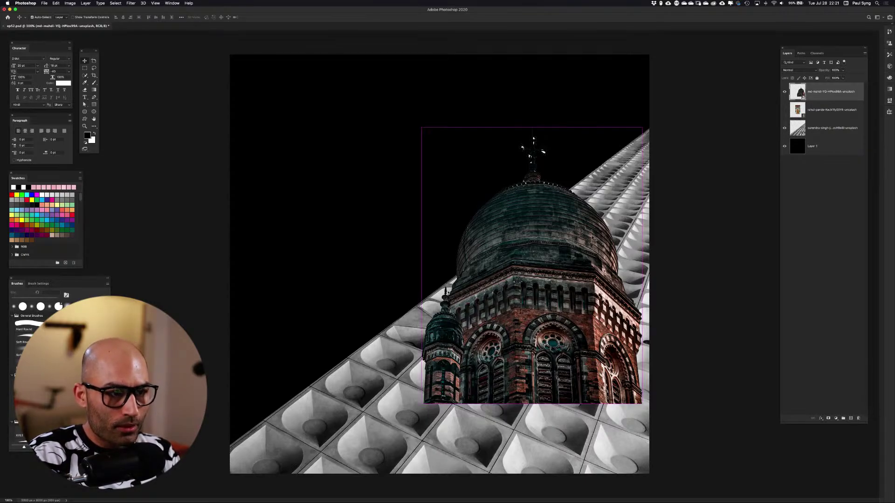
key(super+apostrophe)
key(super+t)
drag(644, 127, 539, 270)
key(Return)
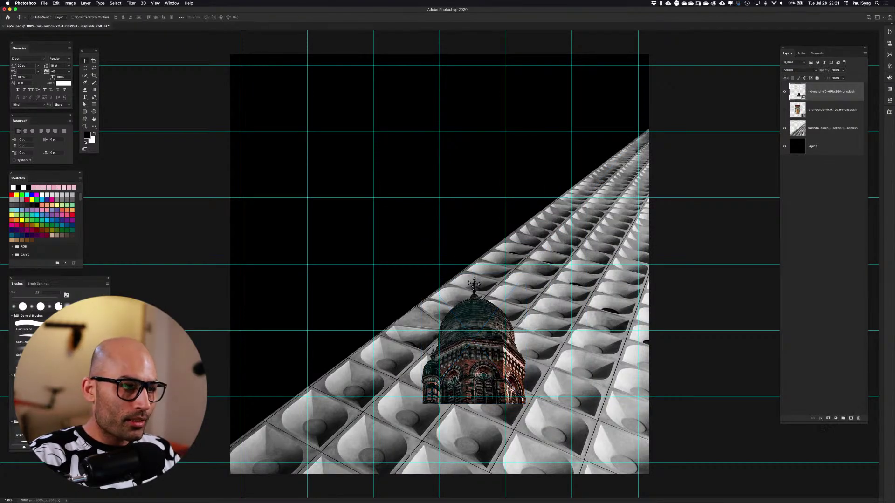
drag(482, 315, 368, 179)
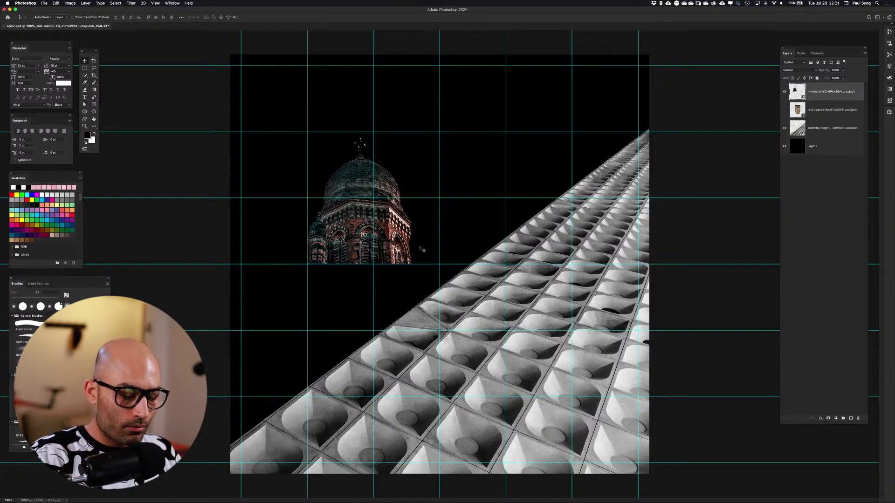
key(super+semicolon)
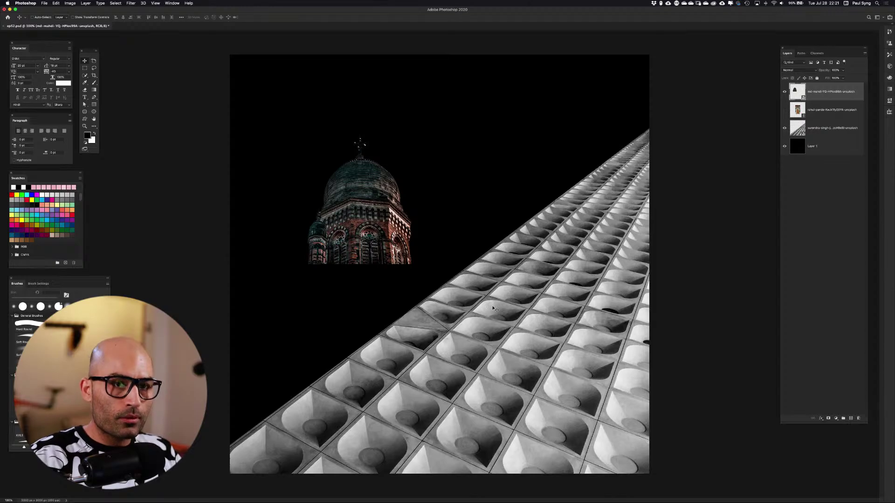
Move the lattice wedge toward the canvas's lower-right corner, and duplicate it toward the left
click(806, 133)
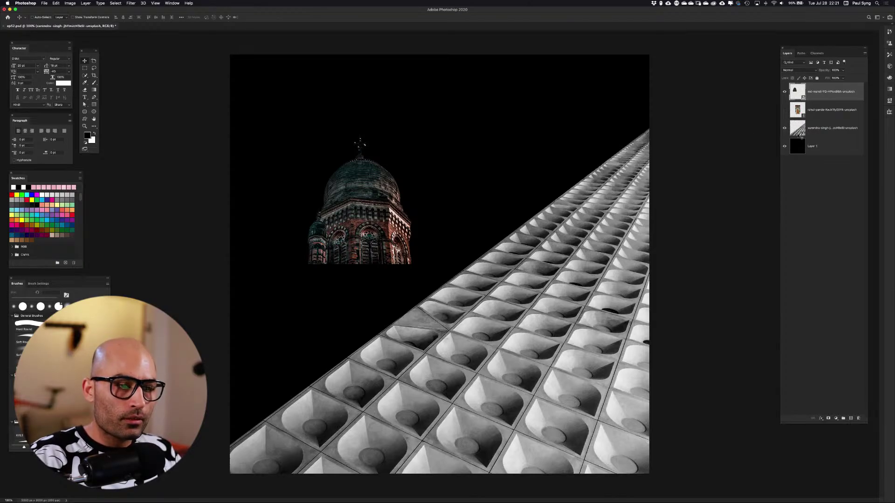
drag(551, 345, 581, 395)
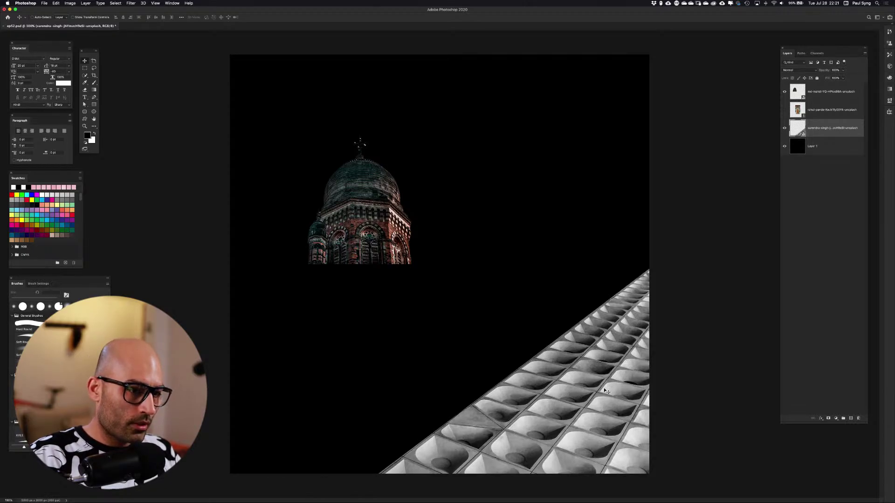
drag(606, 390, 395, 378)
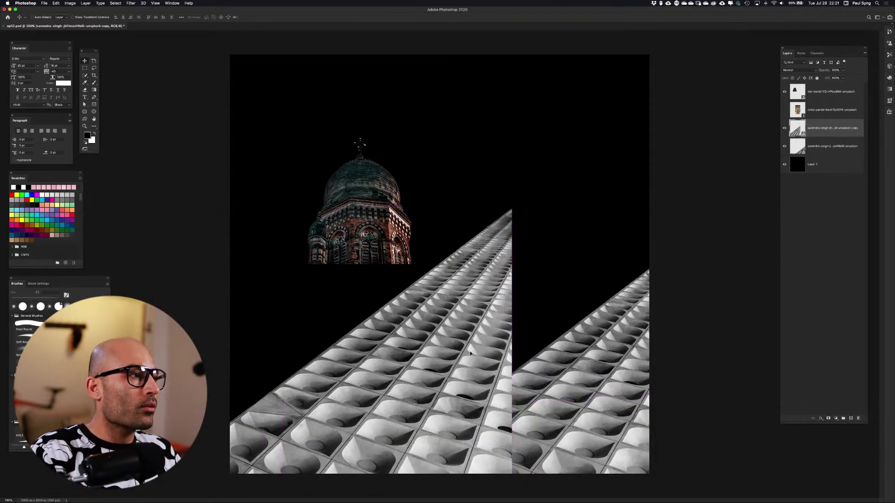
Flip the lattice copy horizontally and position it so both wedges meet in a V near the canvas's bottom centre
key(ctrl+t)
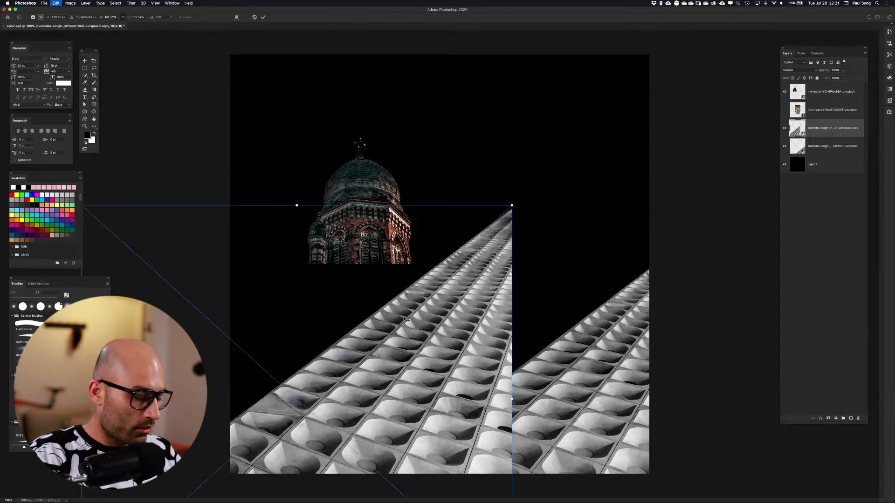
right_click(430, 328)
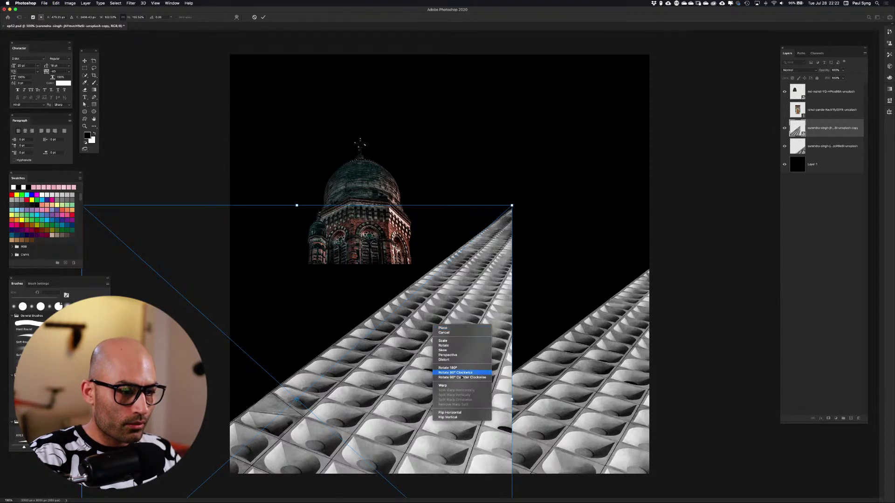
click(472, 417)
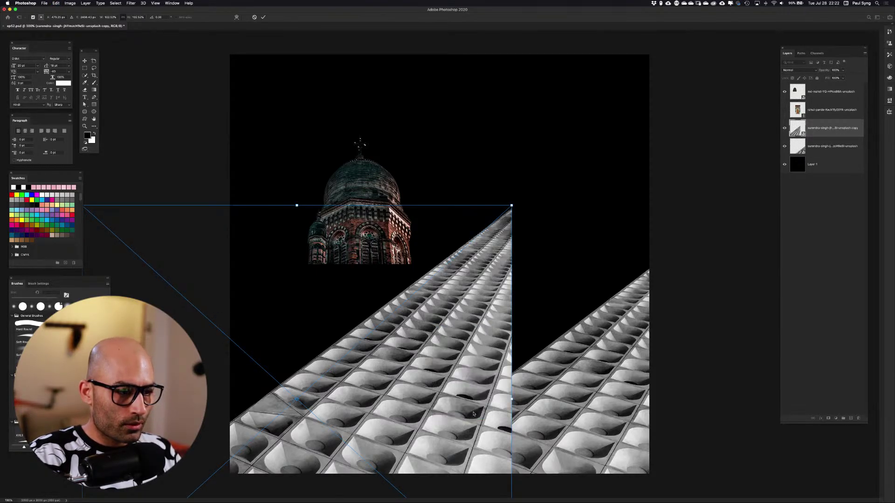
key(Return)
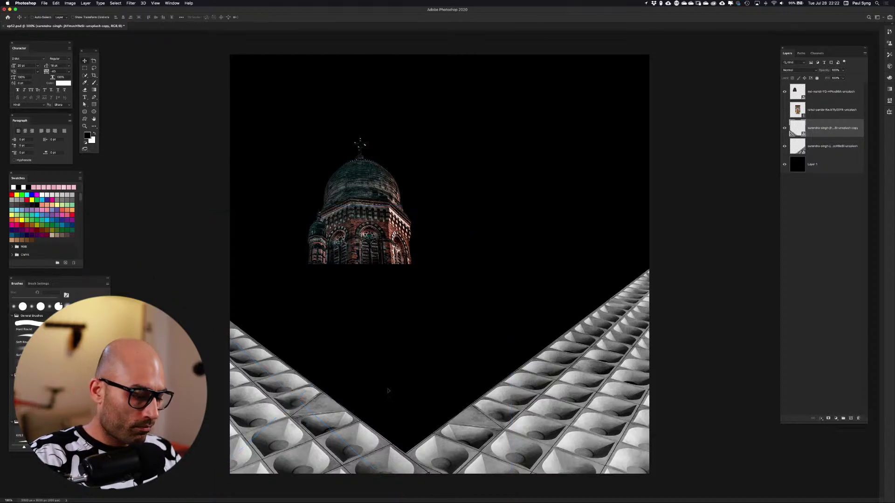
drag(371, 387, 390, 409)
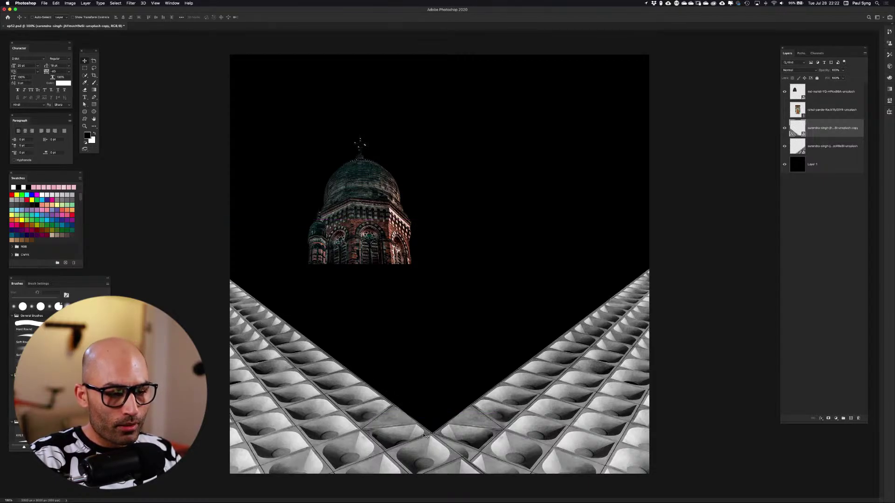
Rotate the flipped lattice copy counter-clockwise to a shallower slope and realign its edge with the other wedge at the bottom centre
key(super+t)
drag(589, 215, 516, 174)
drag(470, 436, 468, 466)
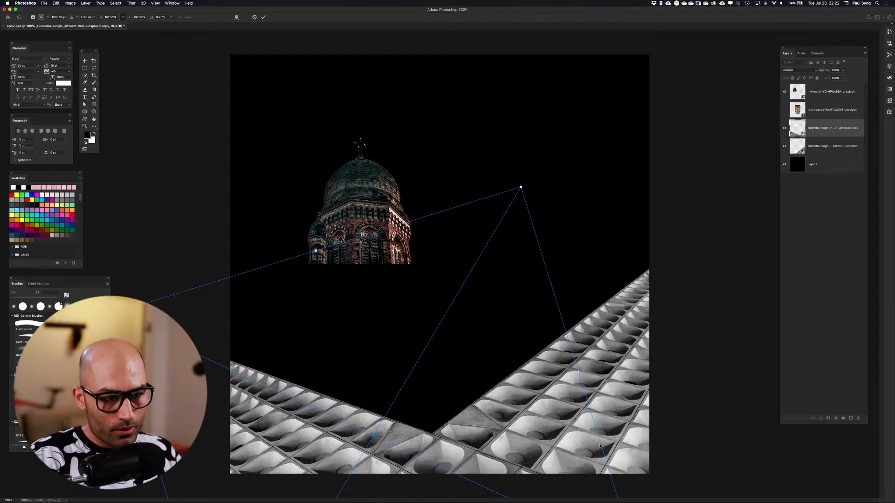
drag(531, 291, 533, 296)
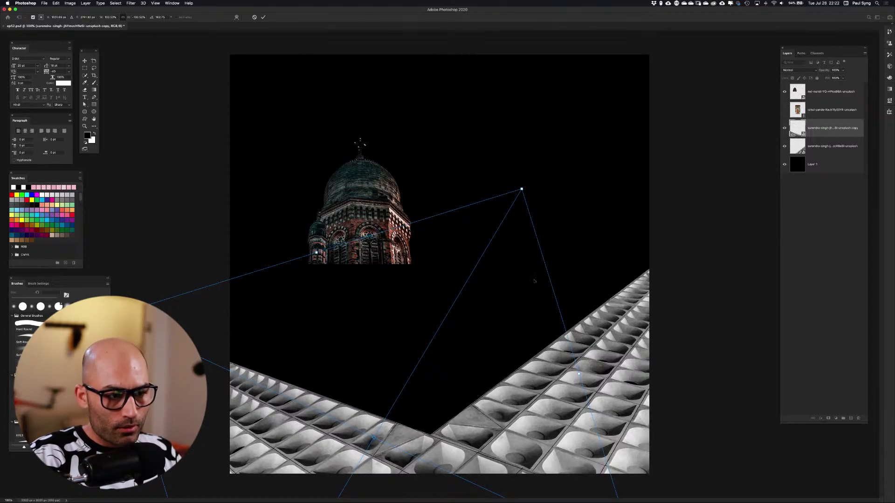
drag(536, 178, 537, 180)
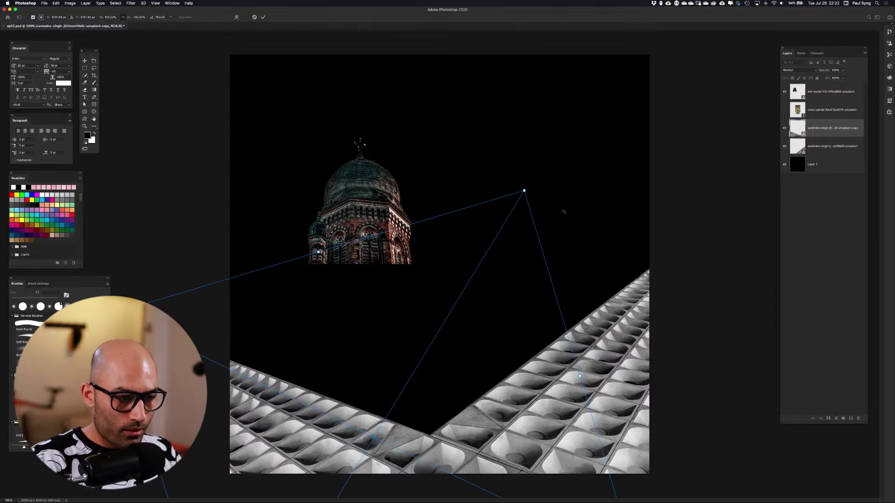
key(Up)
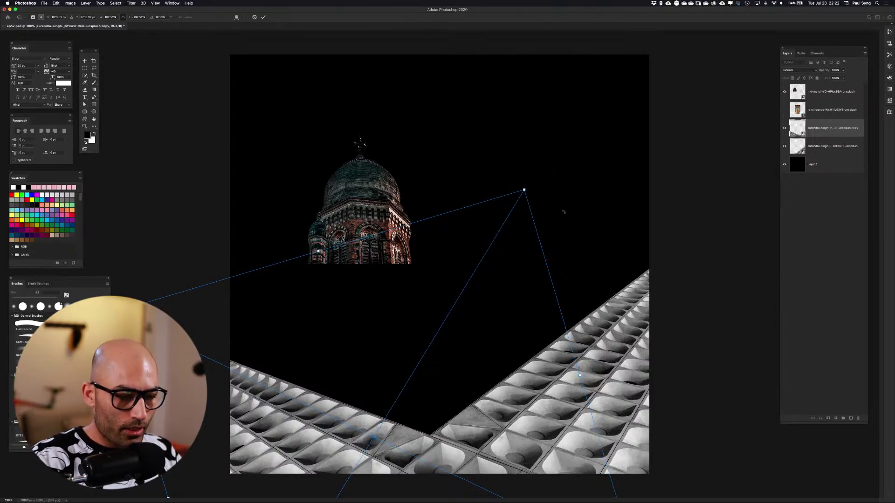
key(Return)
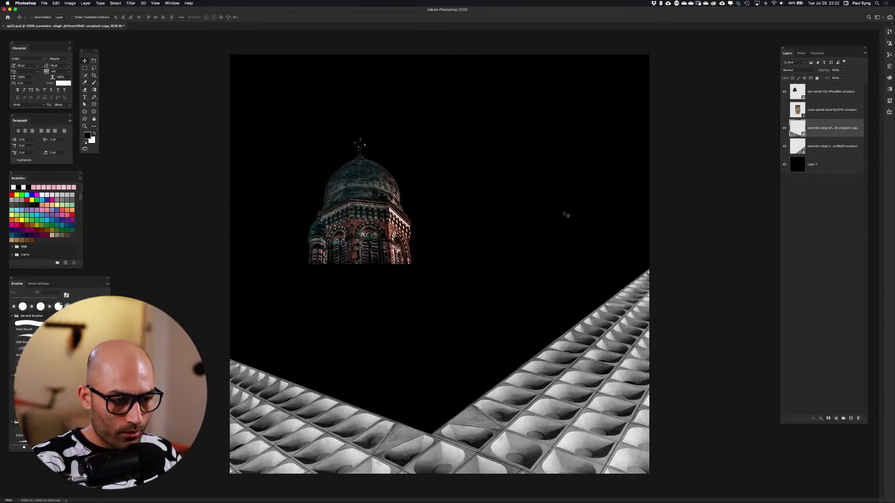
Nudge the rotated lattice copy vertically to refine the join with the other wedge, and save the document
key(shift+Up)
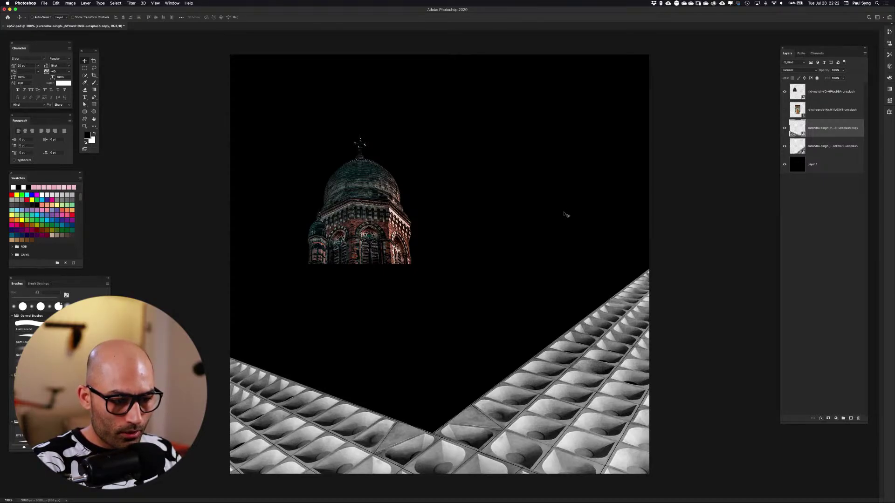
key(shift+Up)
key(shift+Down)
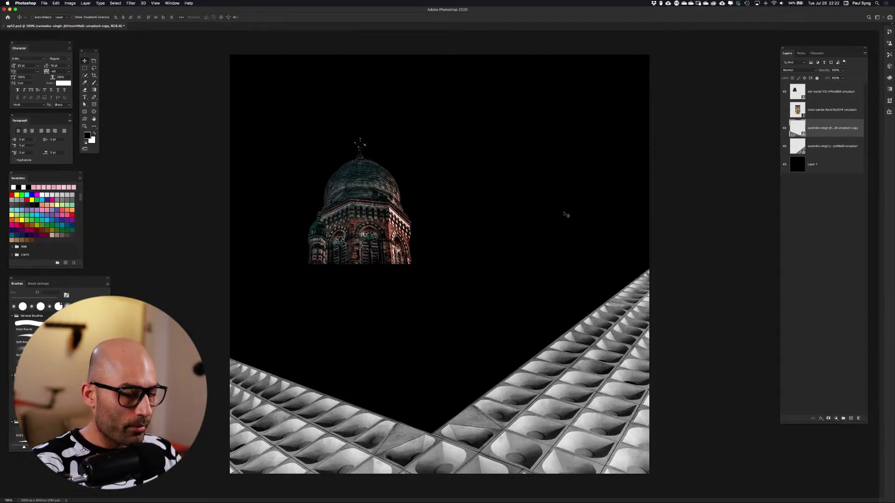
key(super+s)
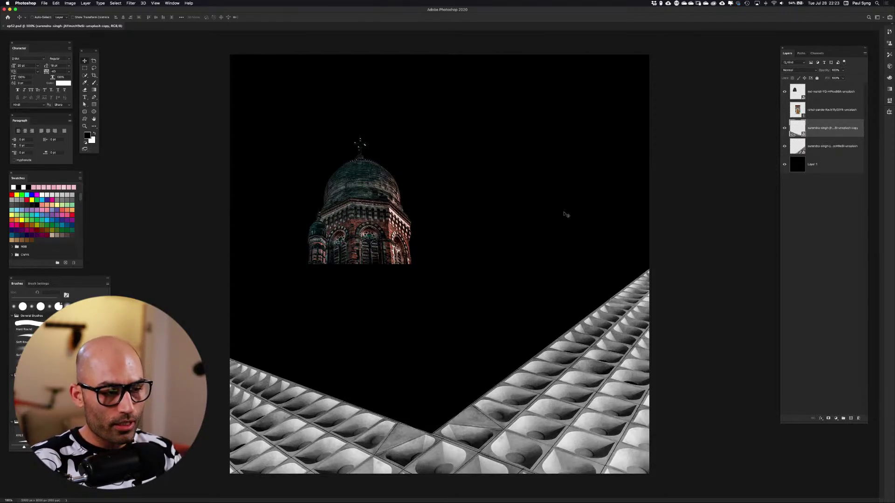
Group both lattice layers, rotate the group clockwise about 8.3° for a symmetrical V, and centre its point on the middle vertical guide
key(super+semicolon)
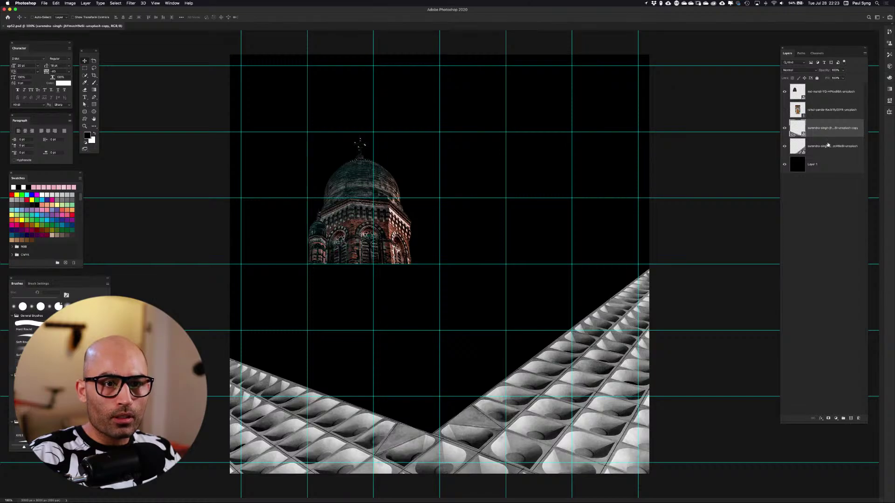
shift+click(828, 147)
key(super+g)
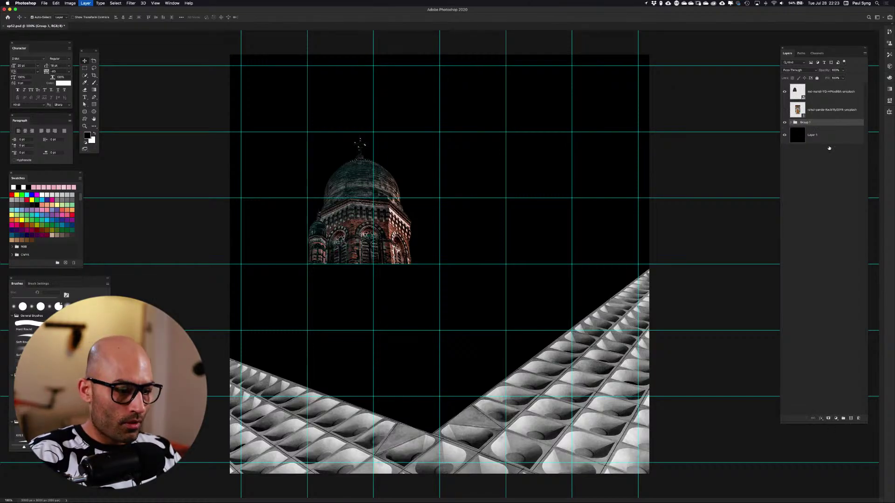
key(super+t)
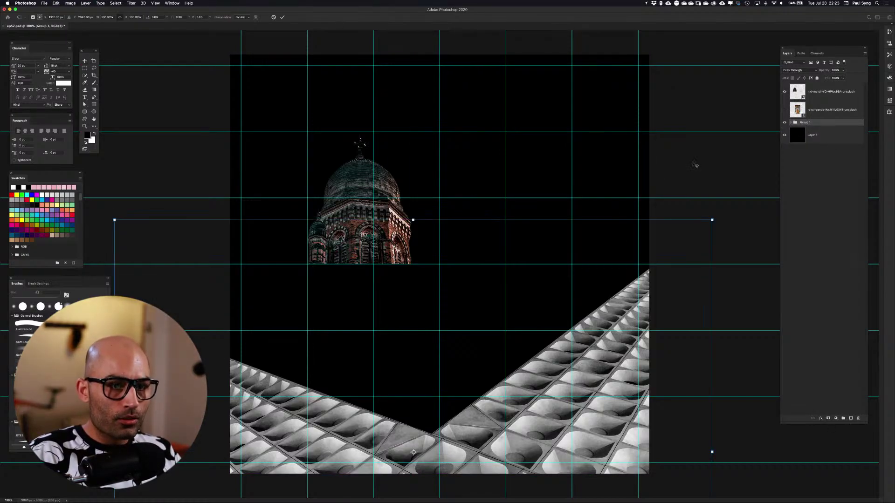
drag(722, 208, 763, 250)
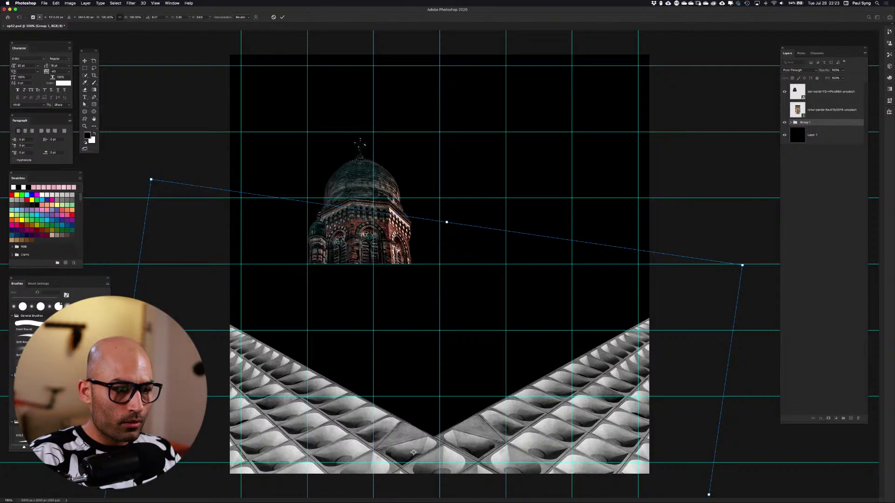
drag(553, 381, 555, 385)
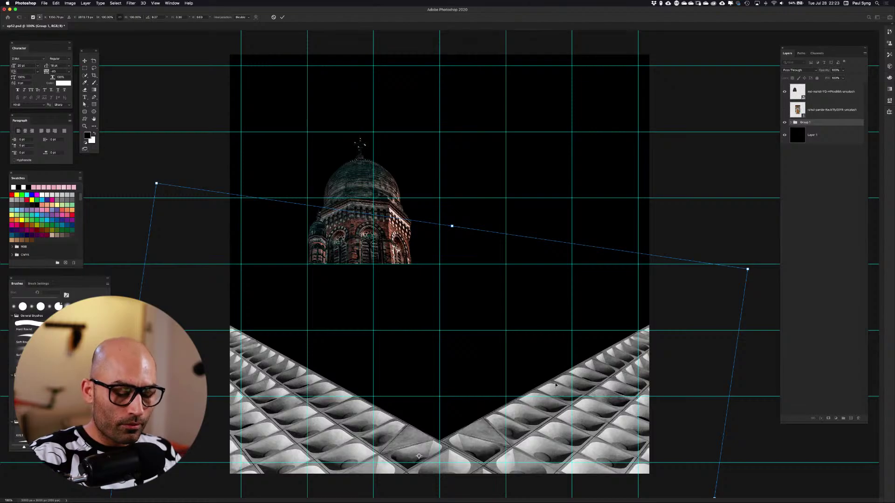
key(Return)
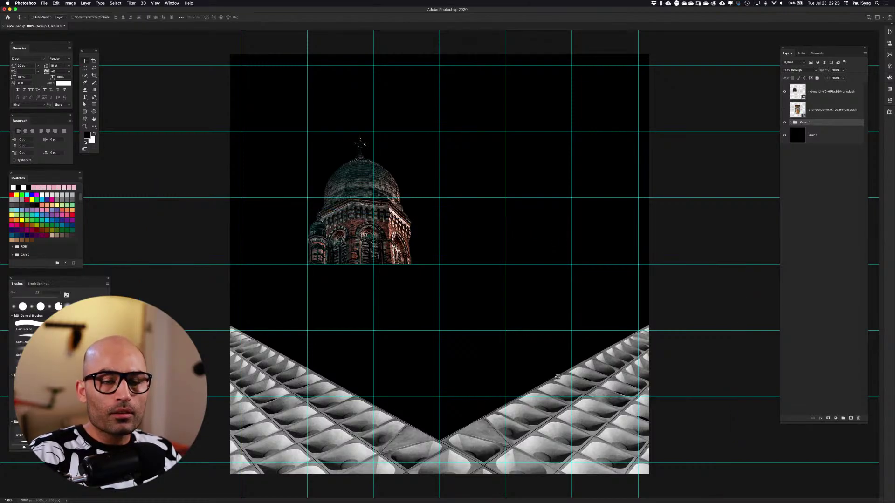
Give the lattice group a descriptive name and select the black background layer
double_click(805, 122)
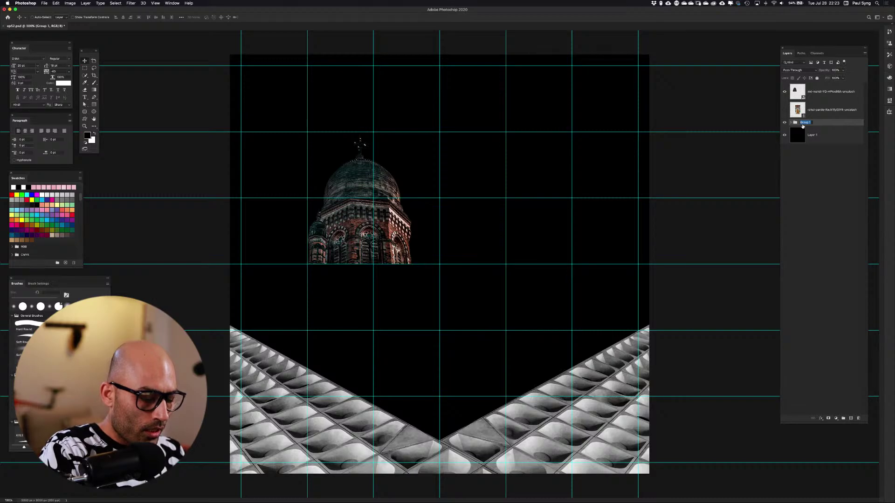
text(the)
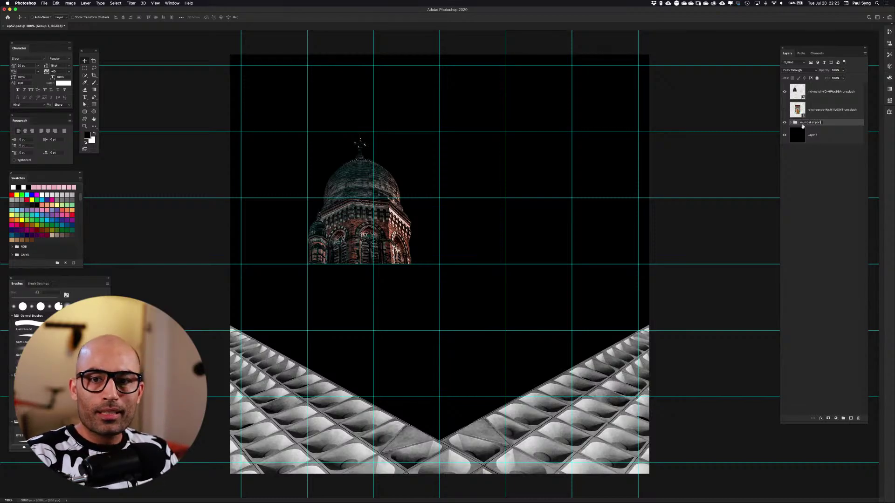
click(805, 163)
click(829, 136)
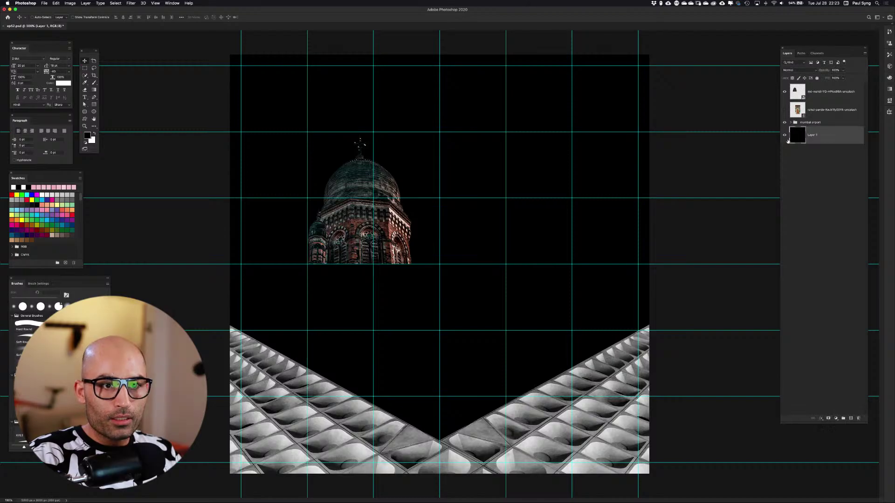
click(785, 135)
click(785, 134)
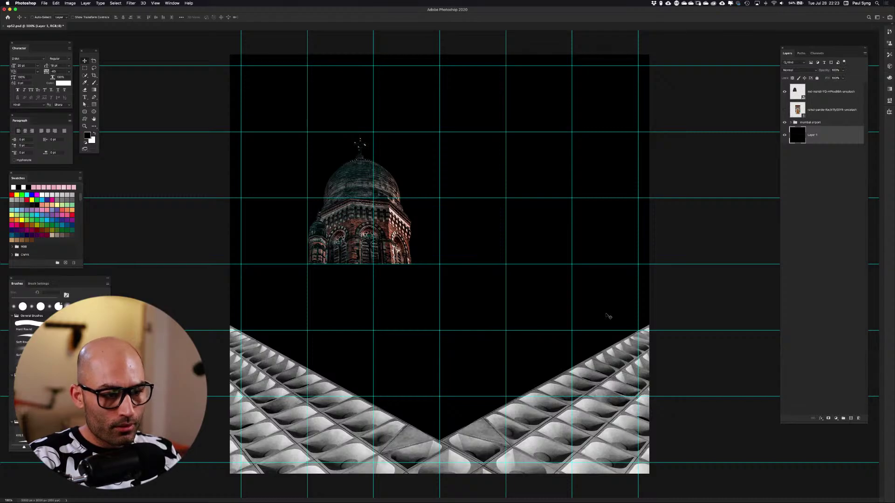
key(super+semicolon)
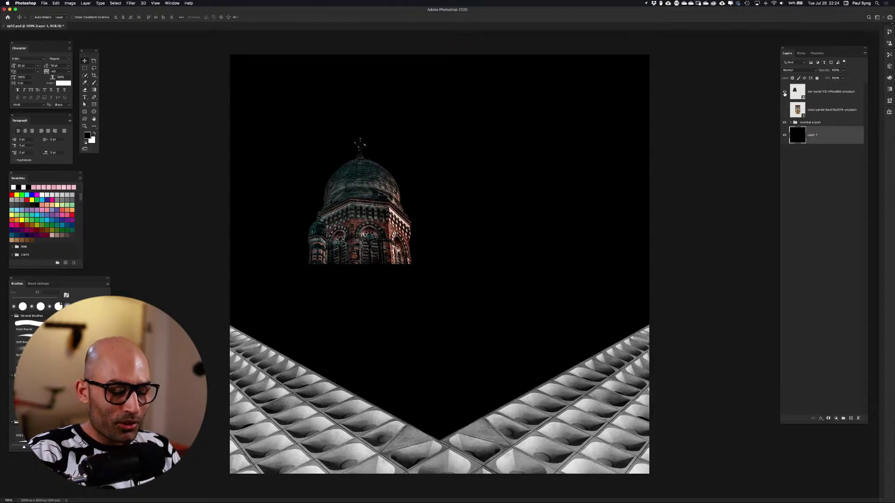
key(super+semicolon)
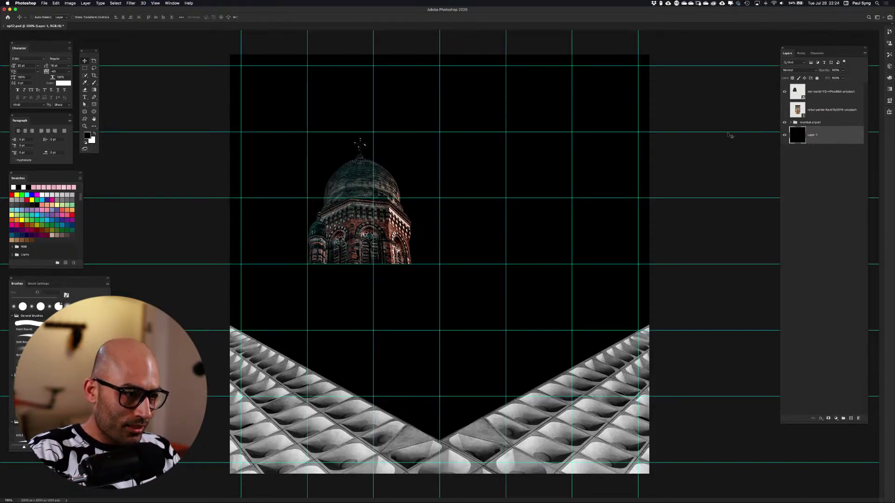
drag(410, 216, 456, 215)
key(super+z)
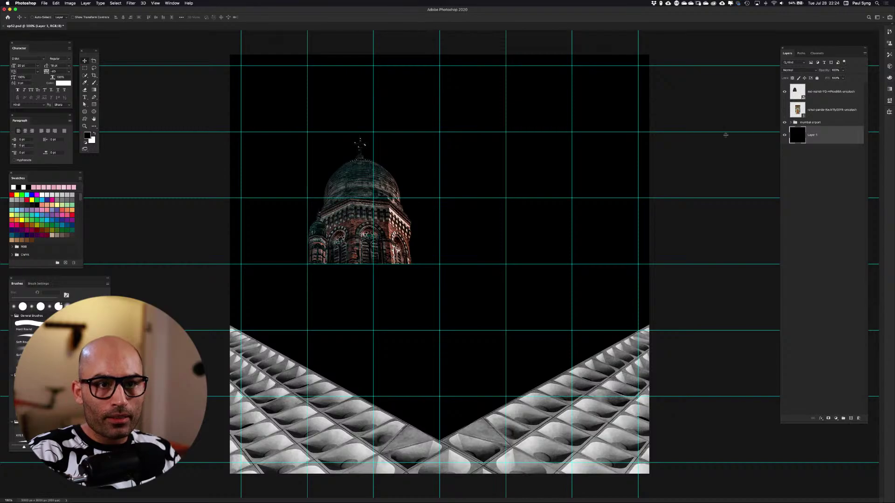
Move the domed tower to the canvas's upper centre, aligned on the middle vertical guide above the V, and hide the guides
click(825, 92)
drag(395, 219, 478, 157)
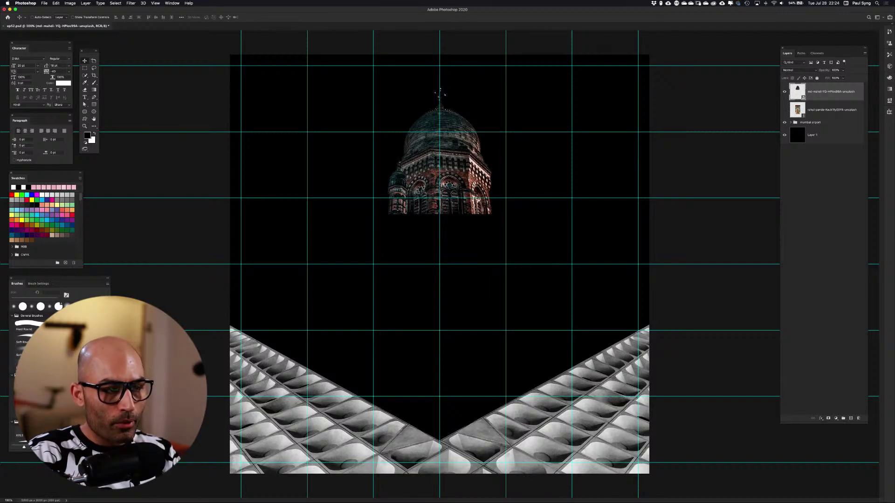
key(super+semicolon)
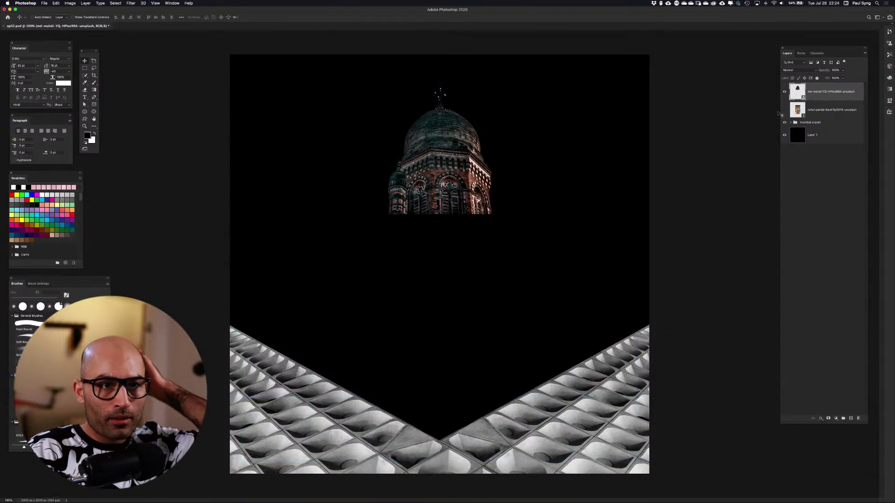
Show the doorway photo, hide the domed tower, and trace a Pen path along both bench tops and around the door frame's outer edge
click(784, 110)
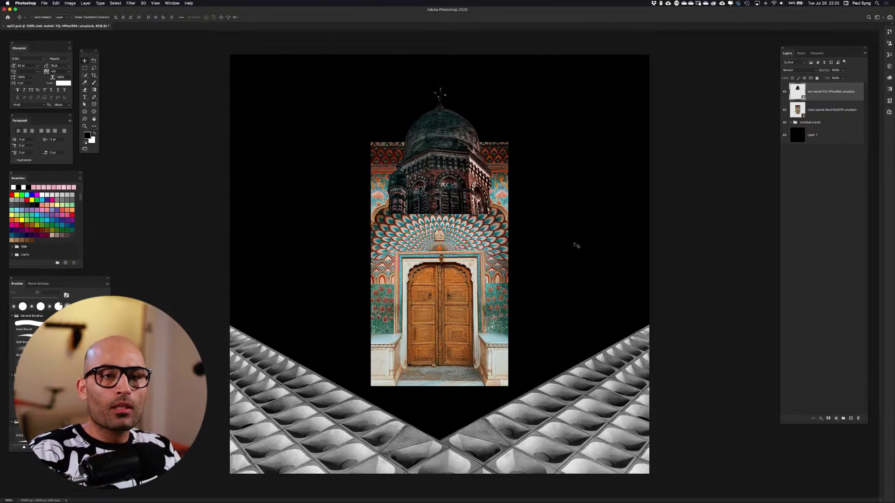
click(784, 91)
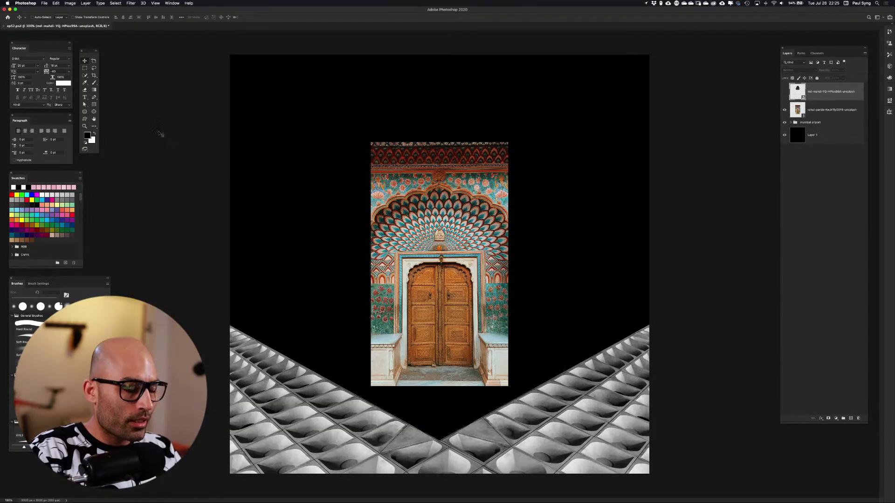
key(p)
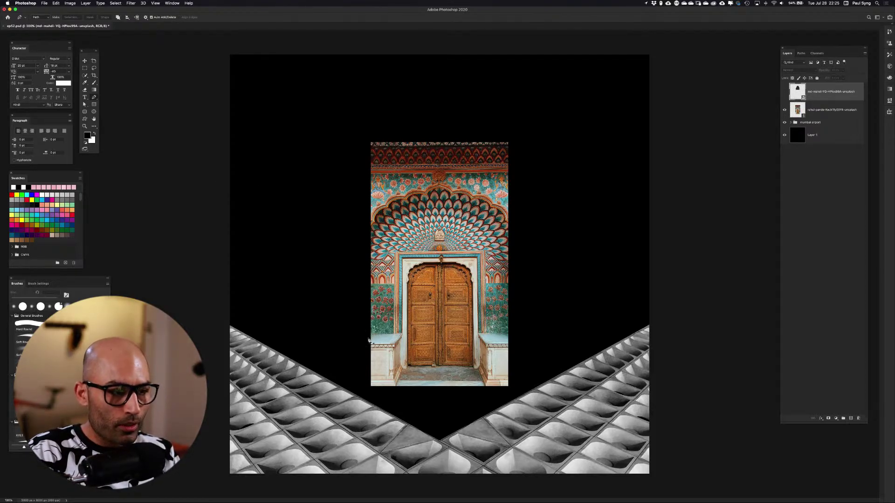
key(super+equal)
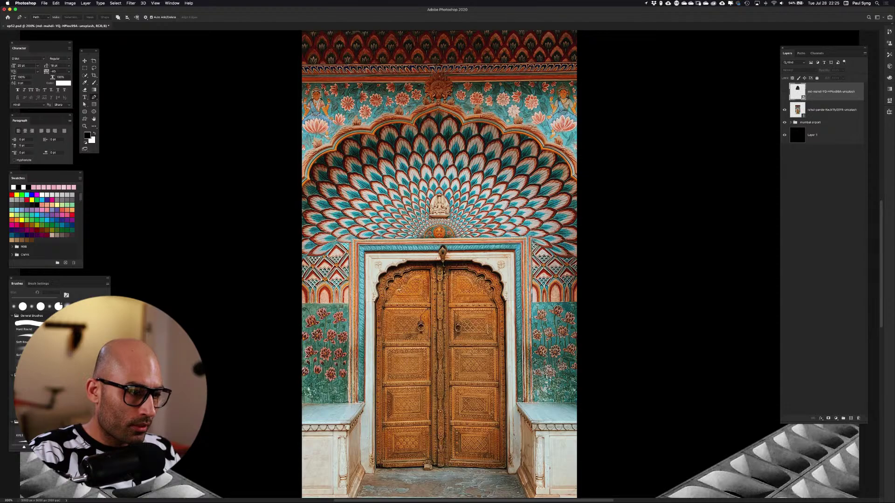
click(302, 403)
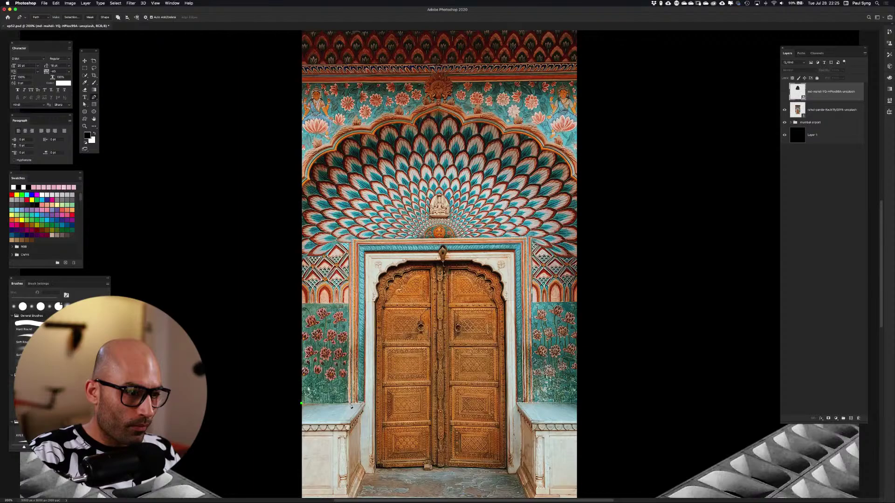
click(352, 402)
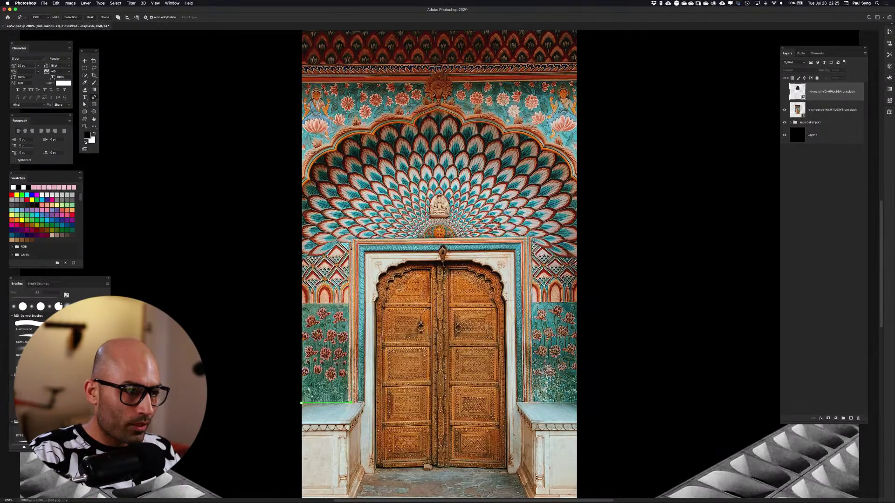
click(353, 241)
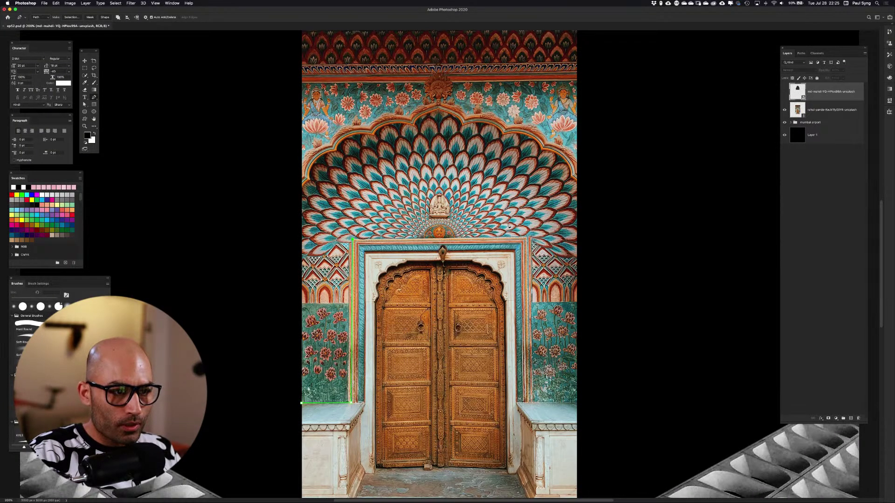
click(528, 239)
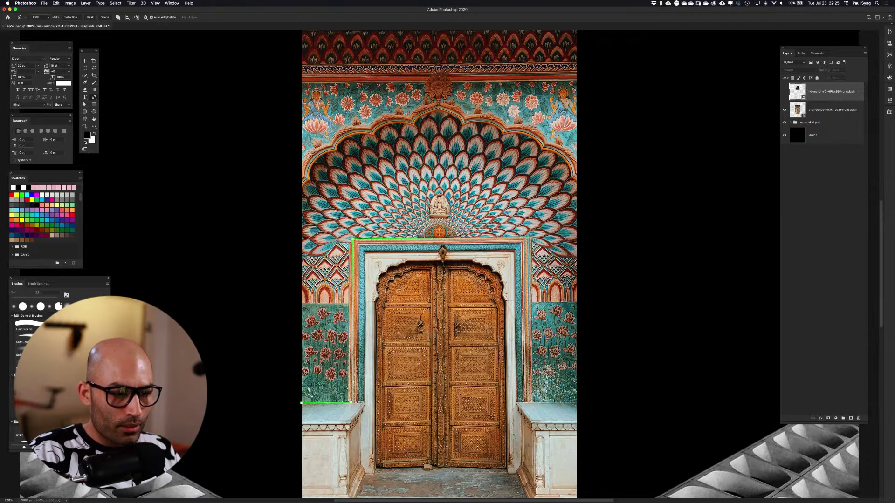
click(530, 403)
click(584, 403)
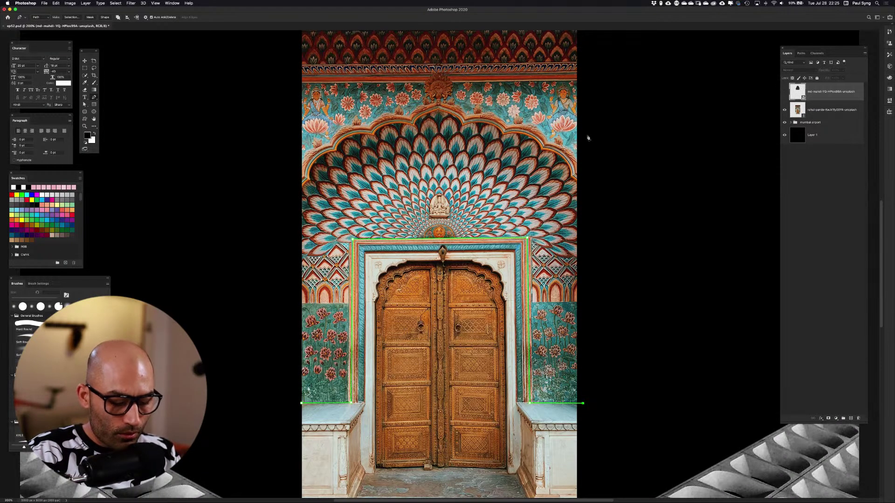
Close the pen path outside the photo's edges so it encloses the peacock arch and side walls but excludes the door
key(super+minus)
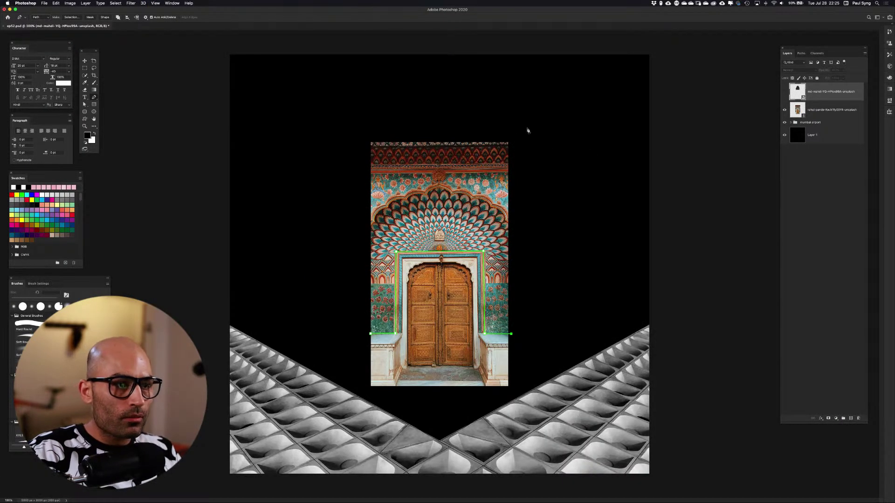
click(525, 129)
click(362, 130)
click(359, 330)
click(371, 334)
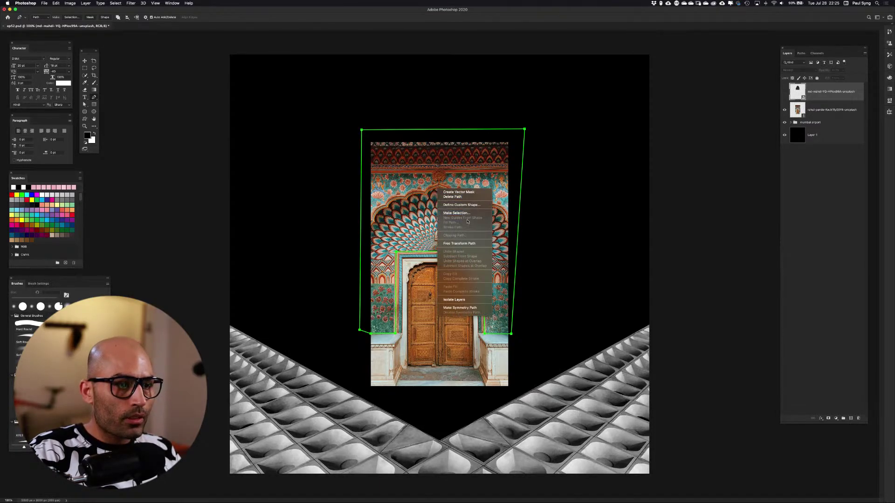
Convert the path to an anti-aliased selection and copy that part of the doorway photo onto a new layer
click(459, 213)
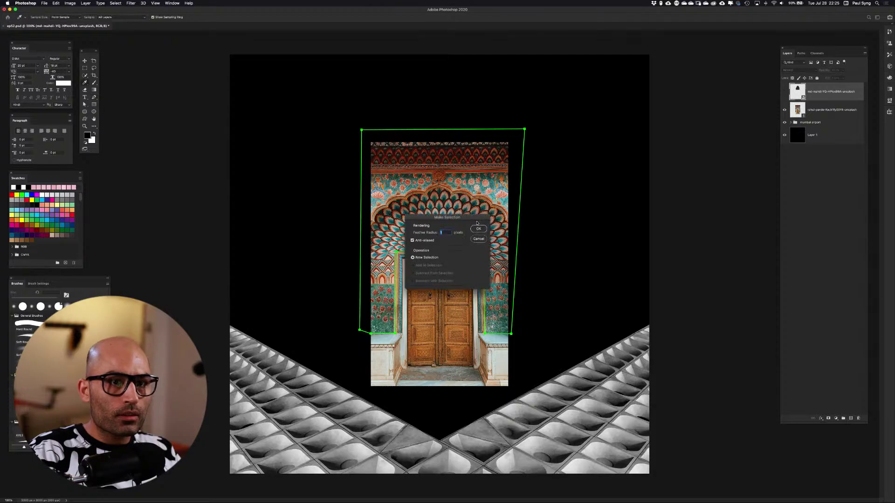
click(479, 229)
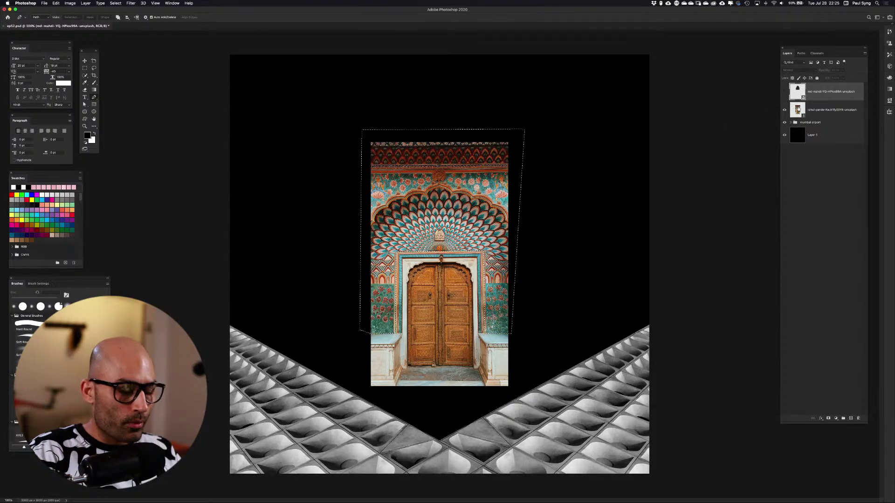
click(792, 111)
key(super+j)
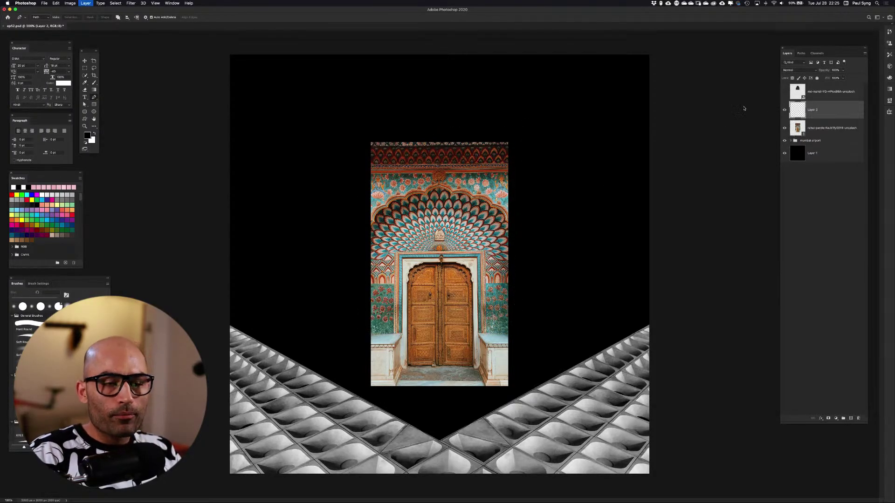
Load the copied surround as a selection and mask that area out of the original doorway layer, keeping only the door and benches
super+click(798, 109)
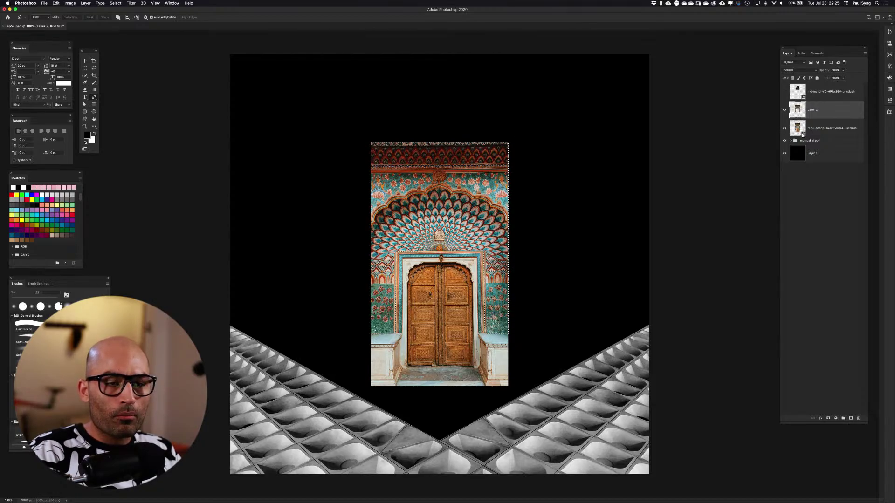
click(801, 134)
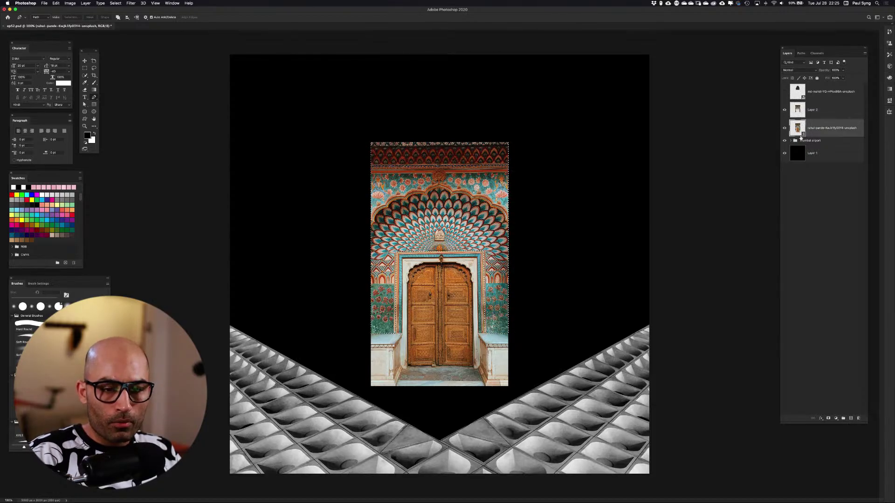
alt+click(828, 418)
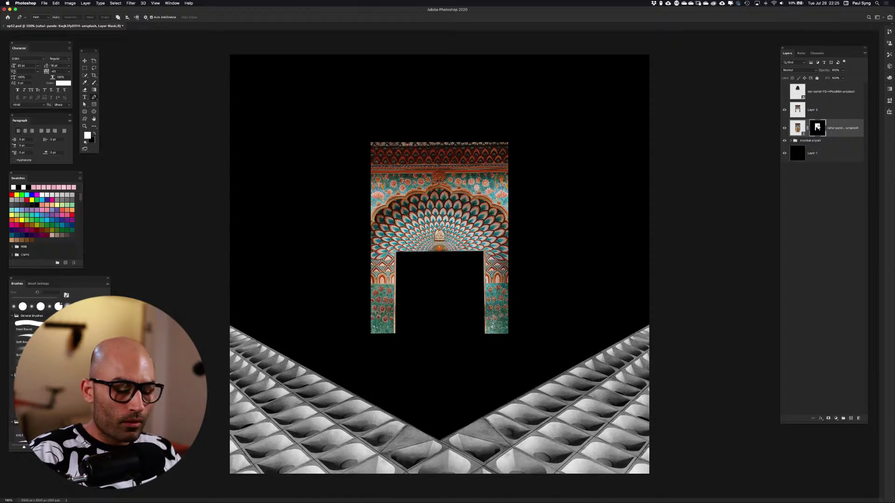
key(super+i)
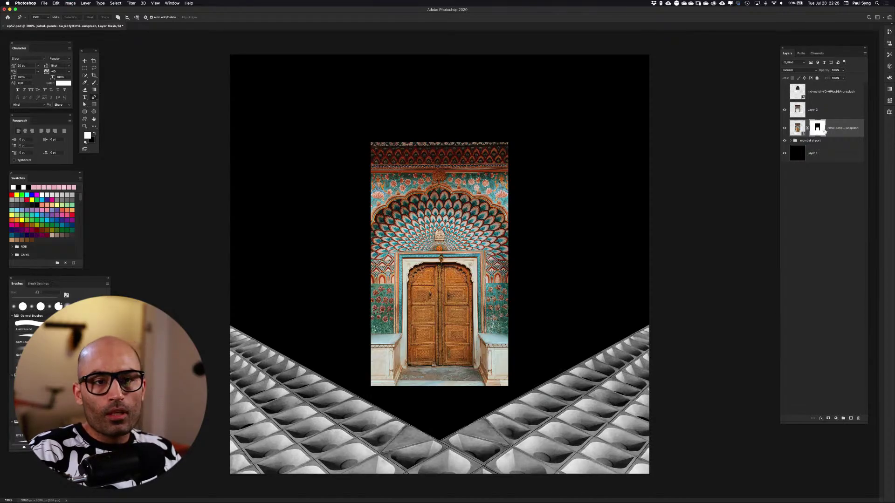
Enlarge the separated arch surround proportionally and move it up so it stands above and around the door
click(802, 110)
key(v)
key(super)
key(super+t)
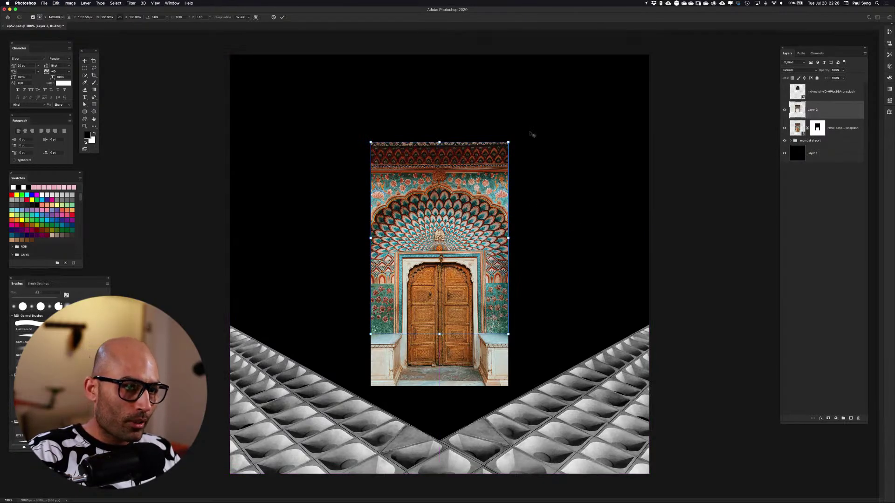
drag(509, 144, 544, 127)
key(Return)
drag(496, 238, 496, 202)
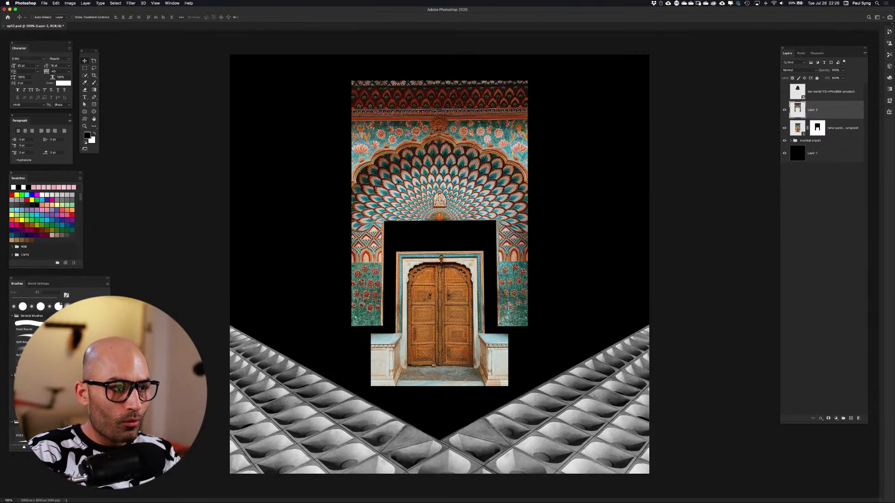
Start a Pen path on the surround's scalloped arch, tracing the lower left scallops with a sharp corner at each cusp
key(super+plus)
key(super+plus)
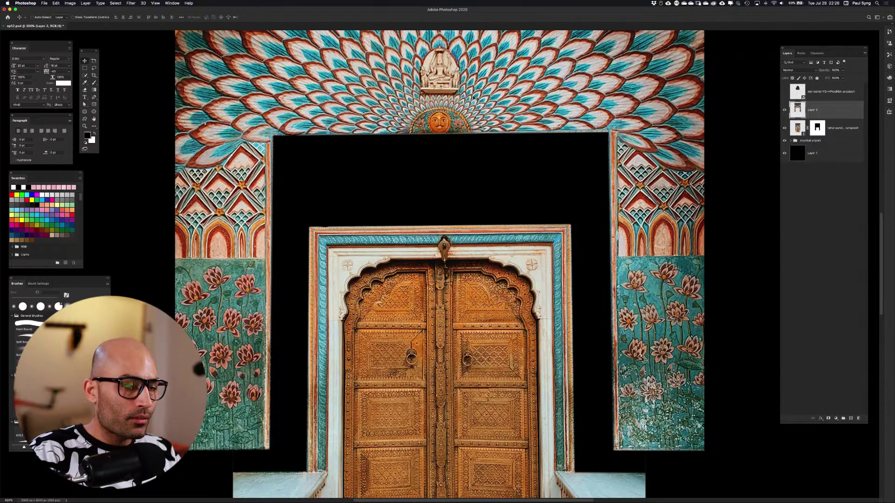
scroll(474, 98, up, 10)
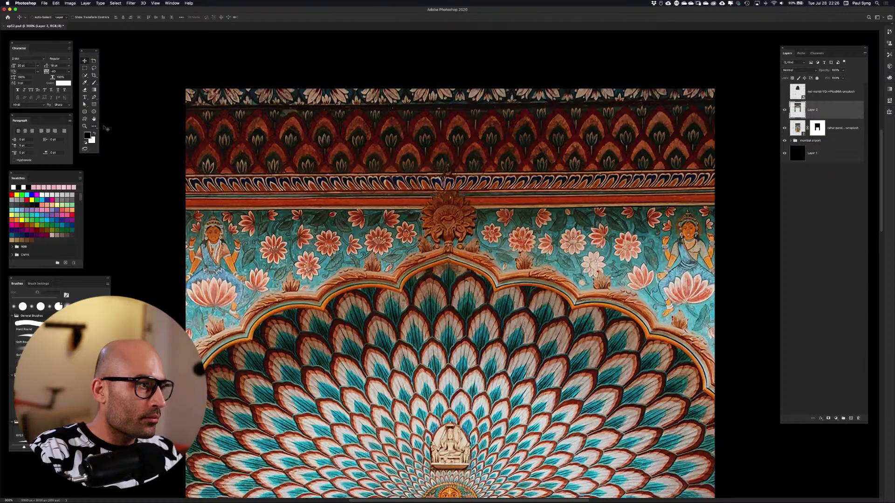
click(94, 96)
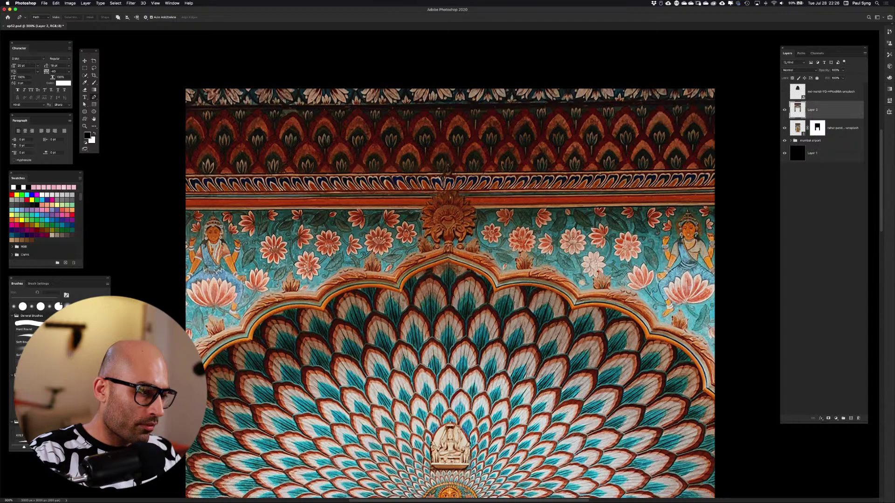
click(448, 259)
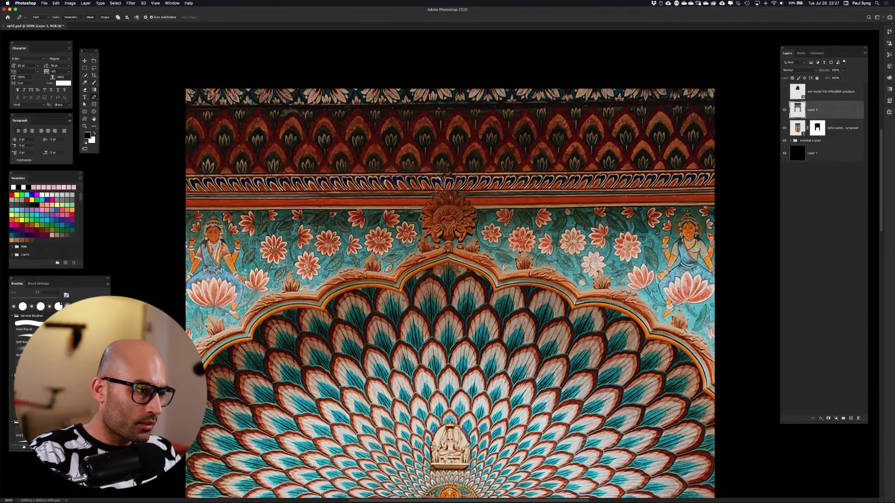
drag(245, 334, 302, 318)
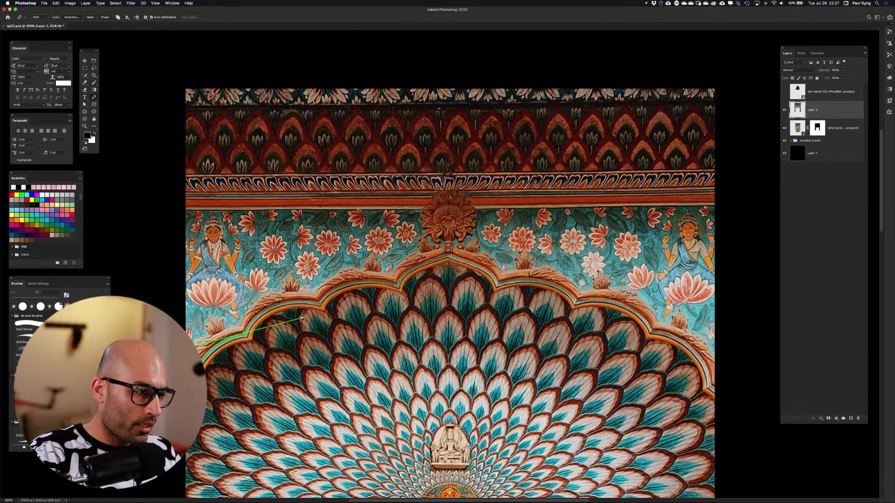
alt+click(245, 334)
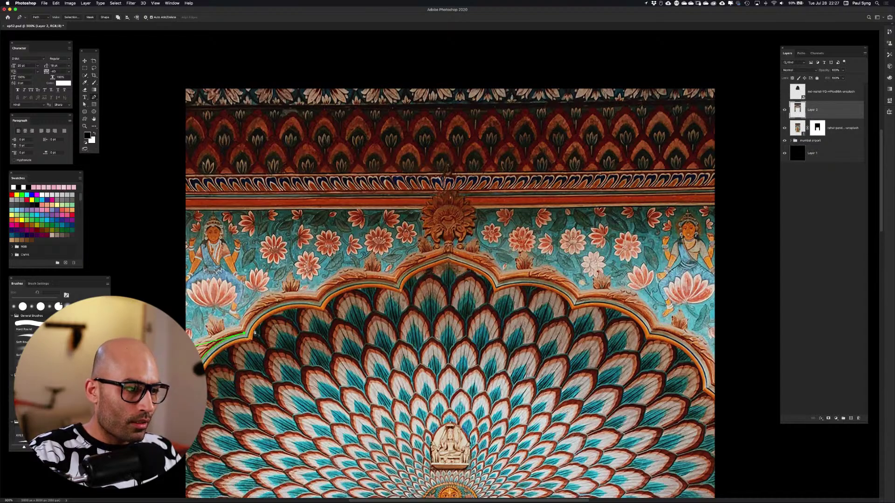
drag(319, 303, 379, 314)
alt+click(319, 302)
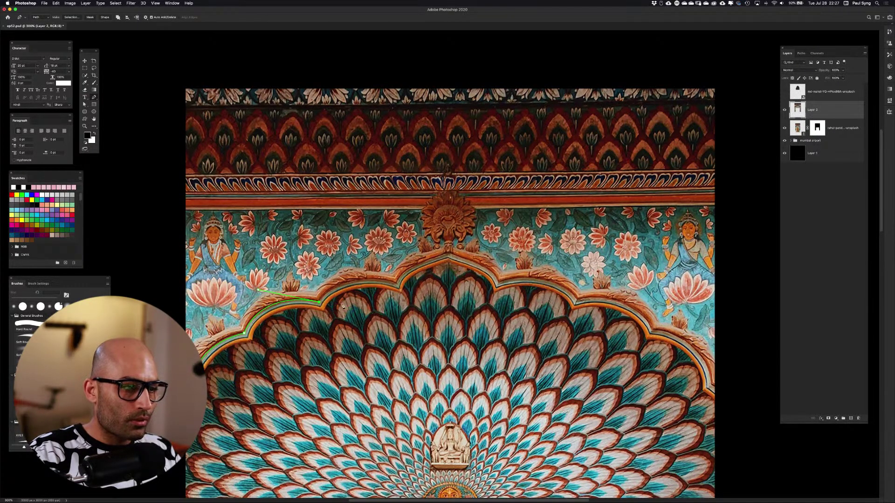
Continue the arch path with curved segments over the next left scallop and up to the apex, with sharp corners at both points
click(398, 287)
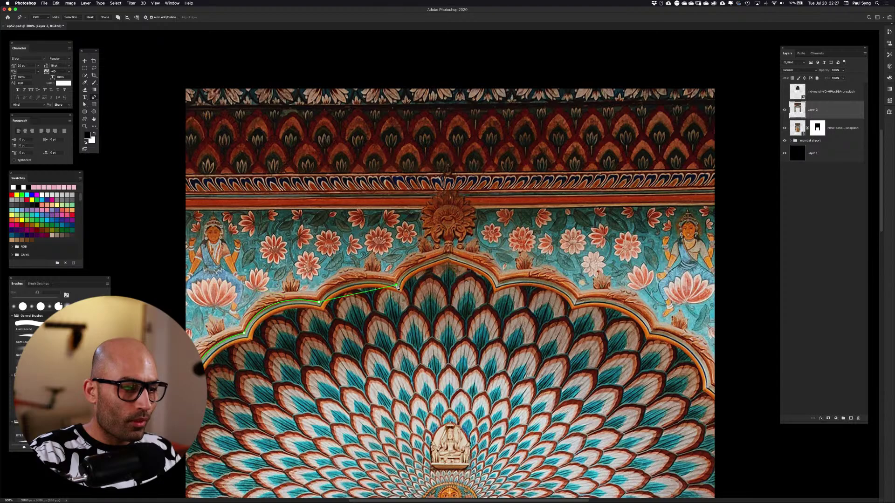
drag(398, 286, 460, 299)
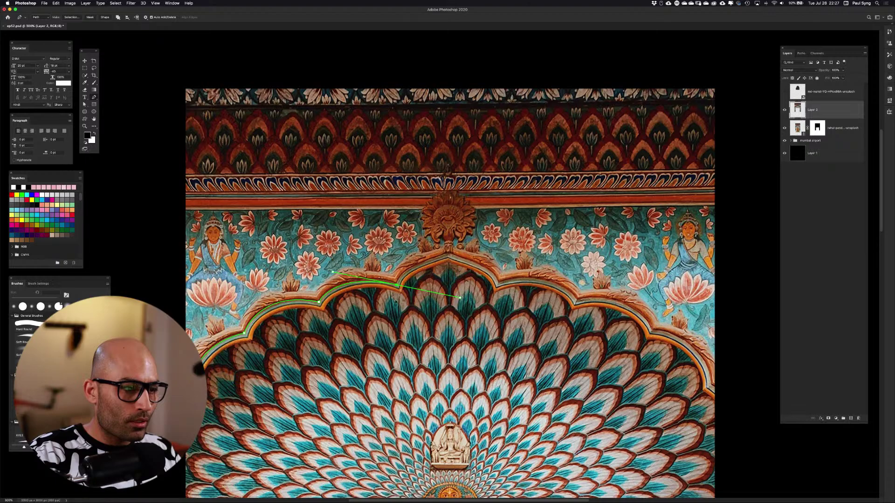
alt+click(397, 287)
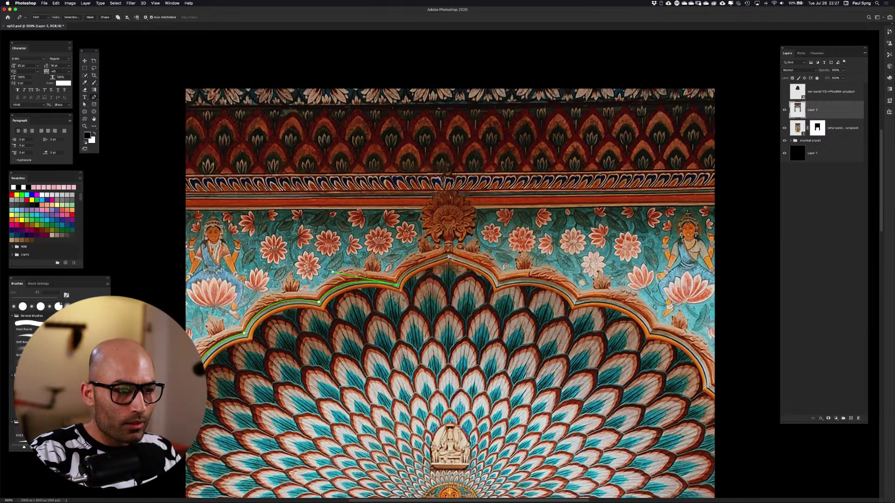
drag(449, 255, 505, 241)
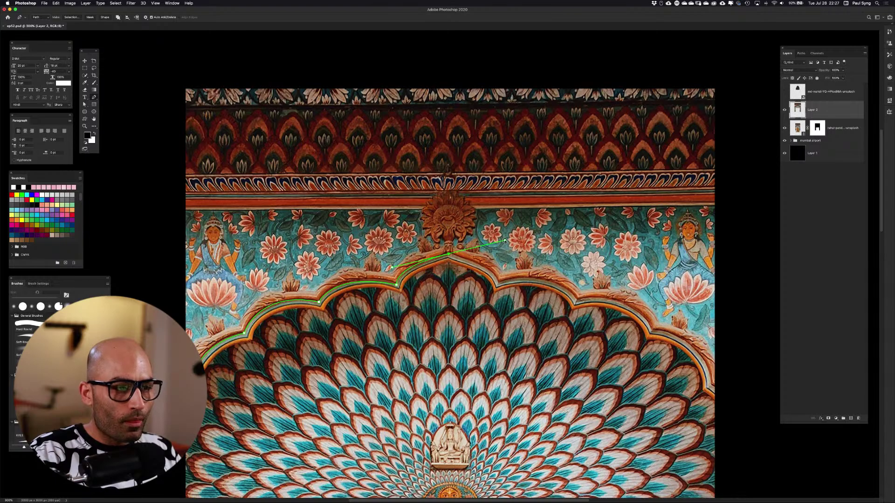
alt+click(449, 255)
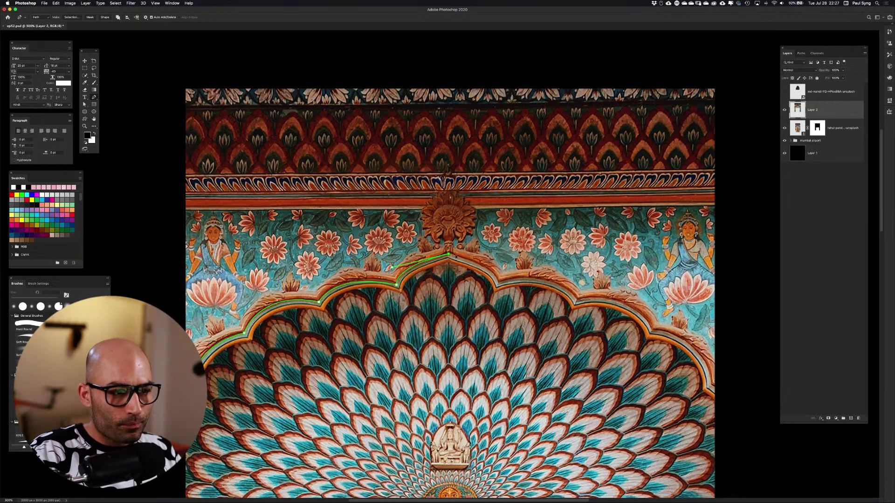
Continue the arch path from the apex with a curved segment to the first right cusp, making that point a sharp corner
click(498, 284)
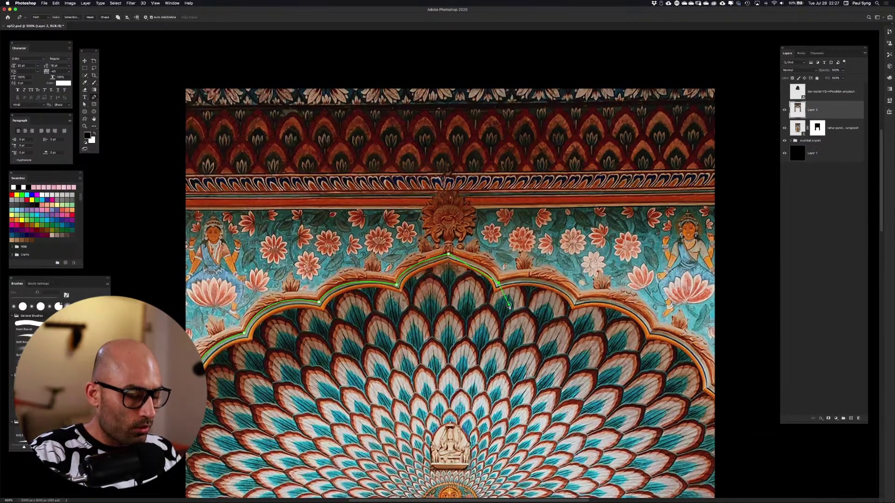
key(super+z)
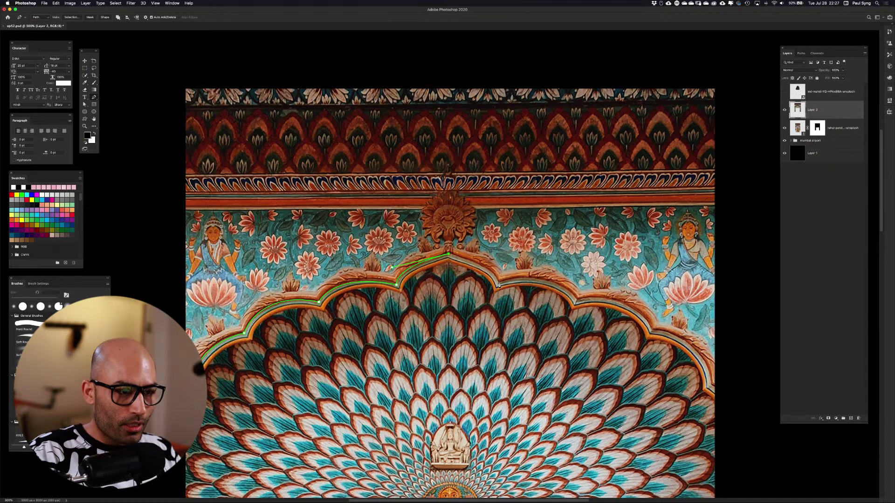
click(498, 283)
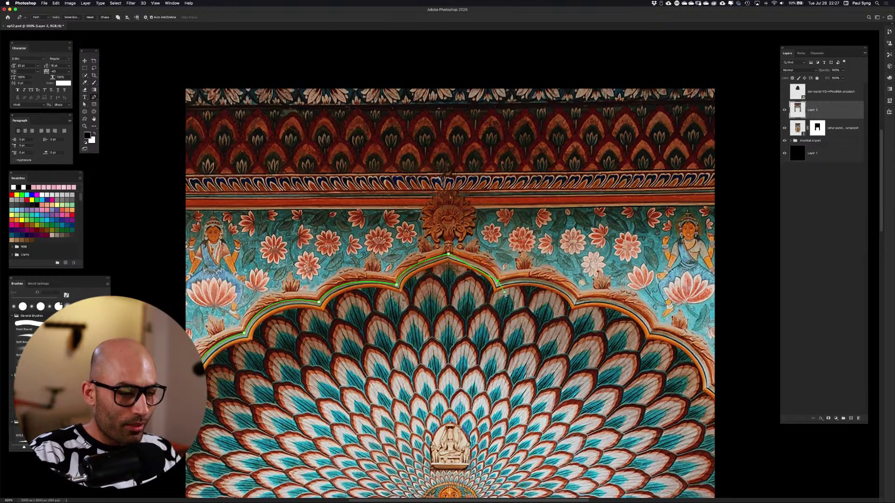
key(super+z)
drag(498, 282, 502, 302)
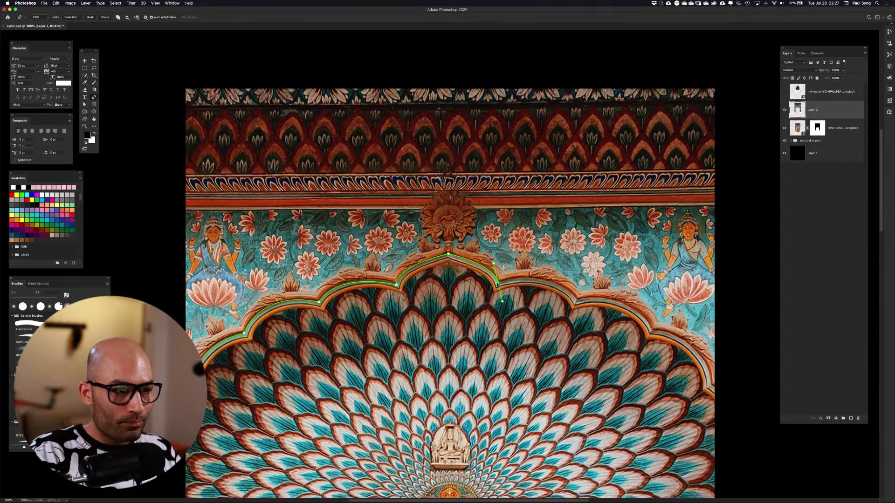
alt+click(497, 283)
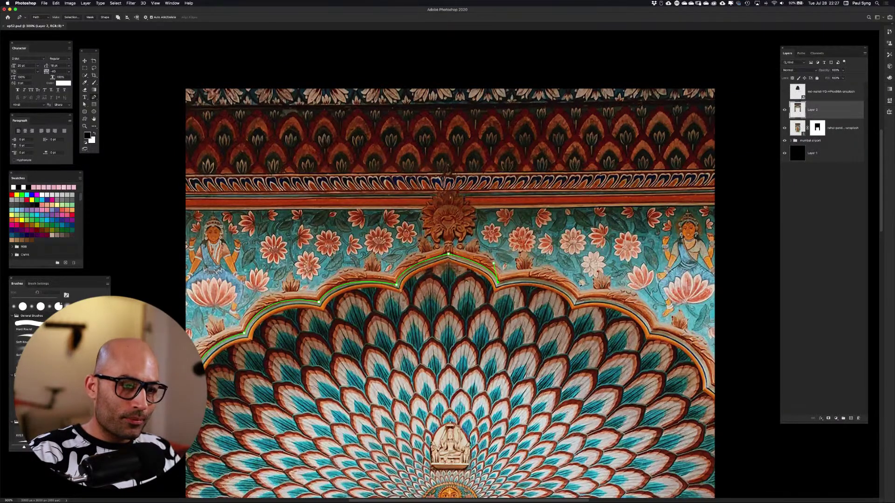
Curve the arch path over the next right scallop to the second right cusp and make that point a sharp corner
click(577, 300)
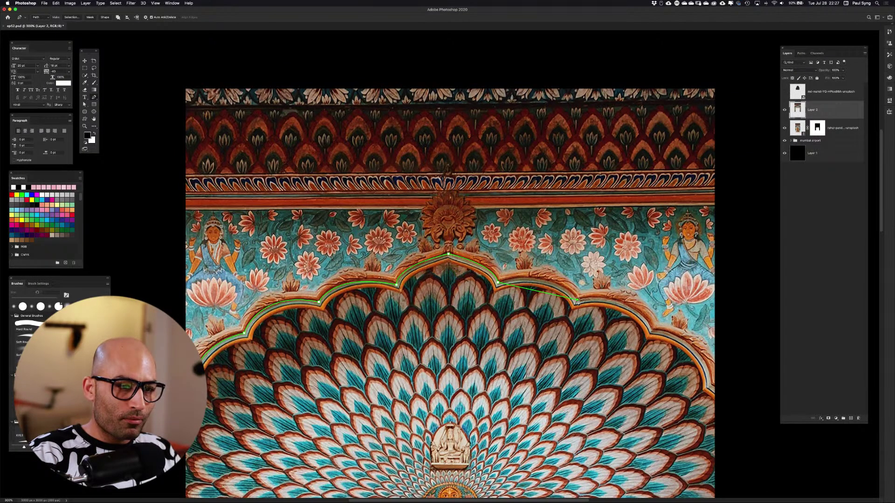
drag(577, 302, 586, 306)
key(super+z)
drag(577, 302, 603, 330)
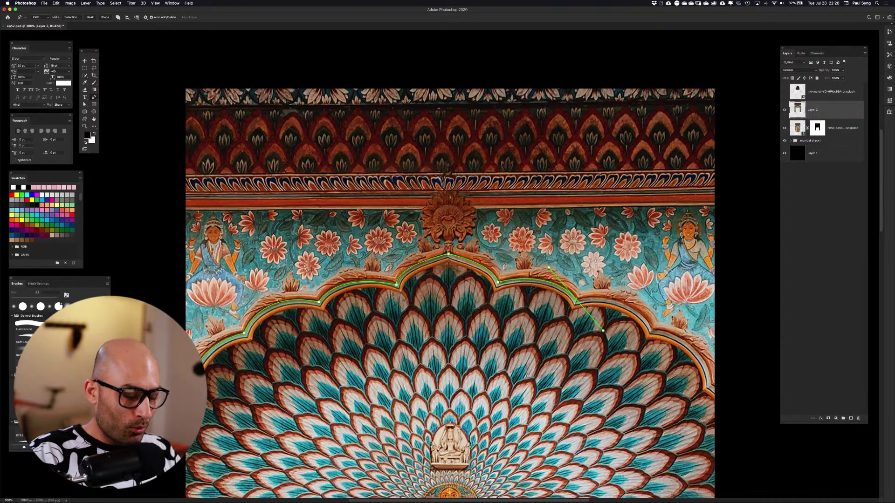
alt+click(576, 301)
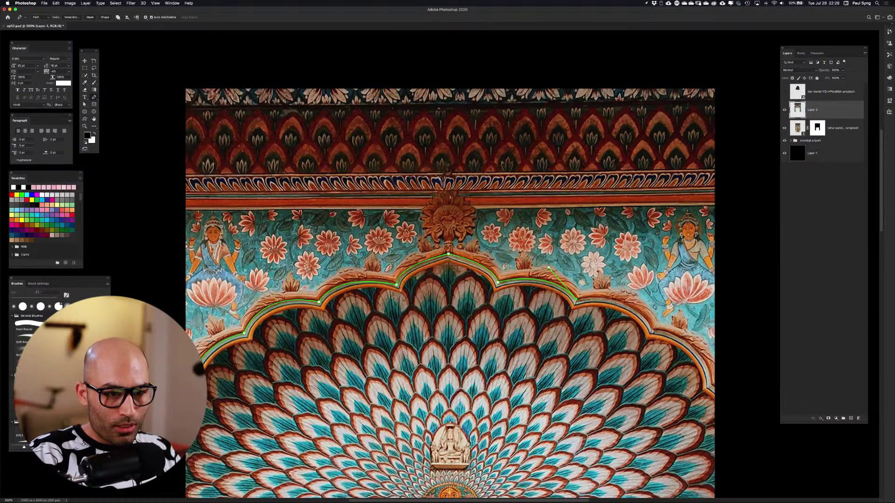
Extend the arch path over the last two right scallops to the surround's right edge, with sharp corners at both end points
drag(652, 332, 674, 373)
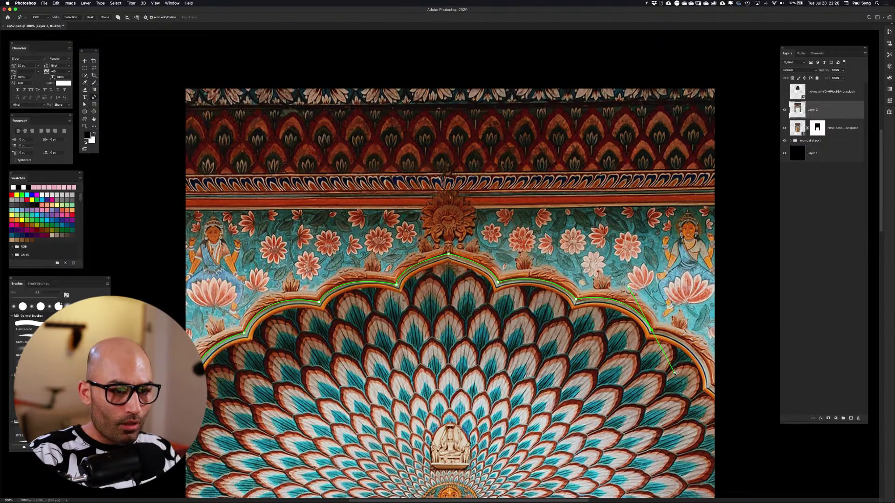
click(673, 373)
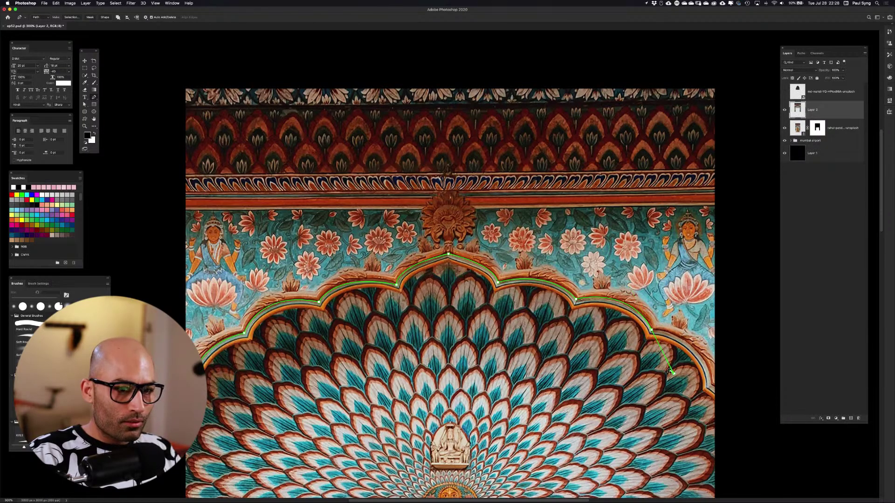
super+click(665, 352)
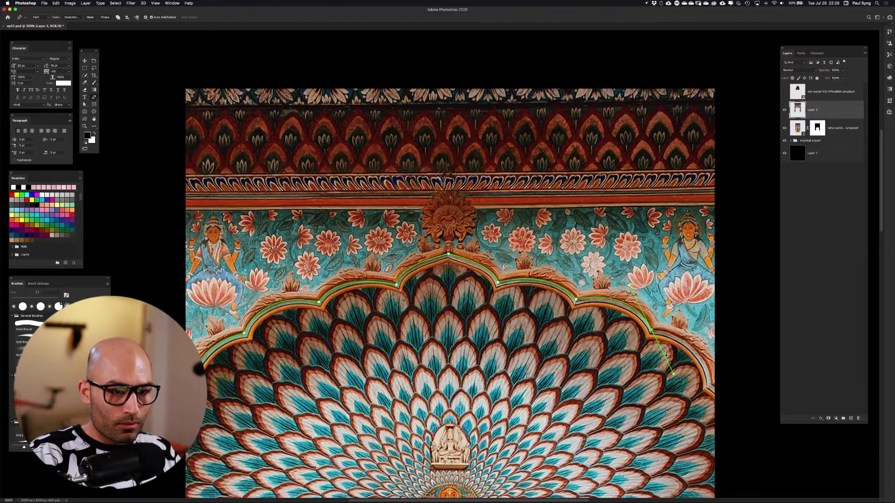
alt+click(652, 333)
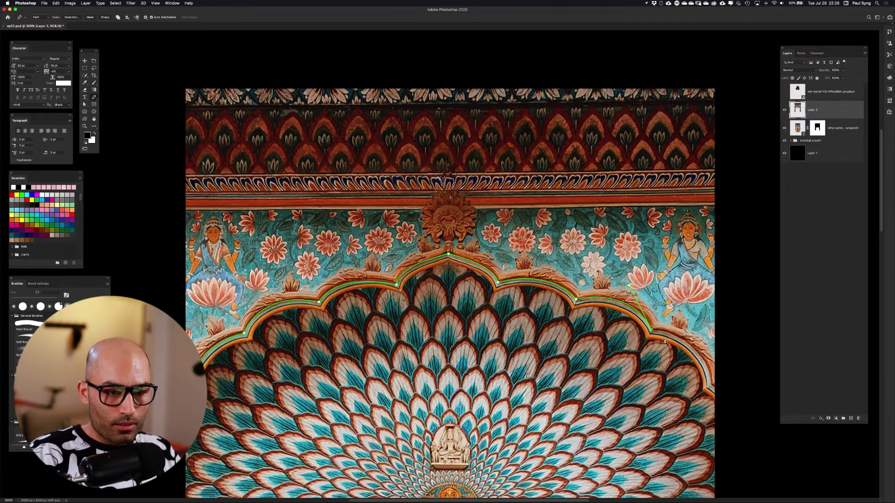
click(711, 383)
drag(711, 384, 720, 434)
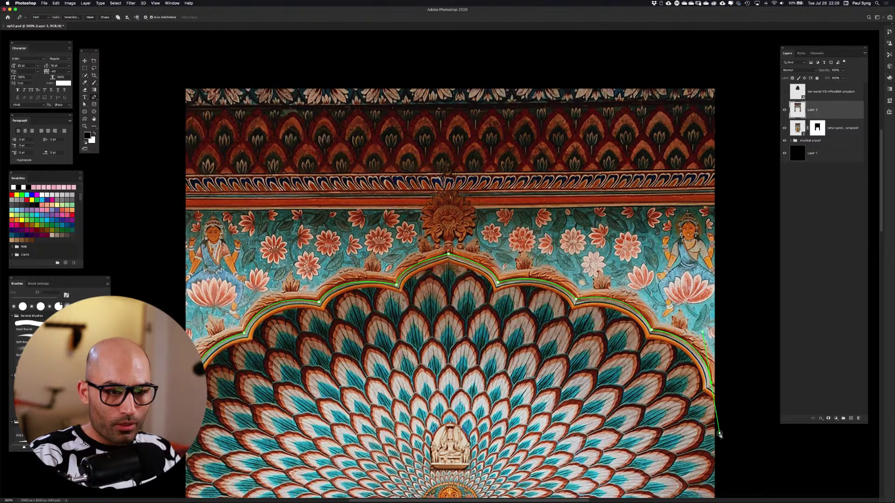
alt+click(711, 383)
Run the path with straight segments through the black area around the surround's right, upper and left edges, enclosing the part above the scallops
click(719, 392)
click(737, 302)
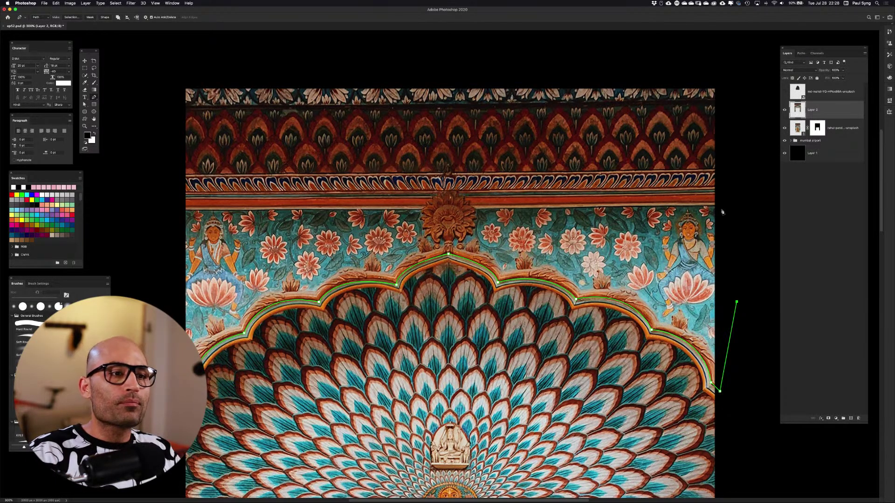
click(736, 103)
click(718, 74)
click(454, 44)
click(224, 57)
click(164, 76)
click(155, 117)
click(161, 202)
click(167, 256)
click(168, 336)
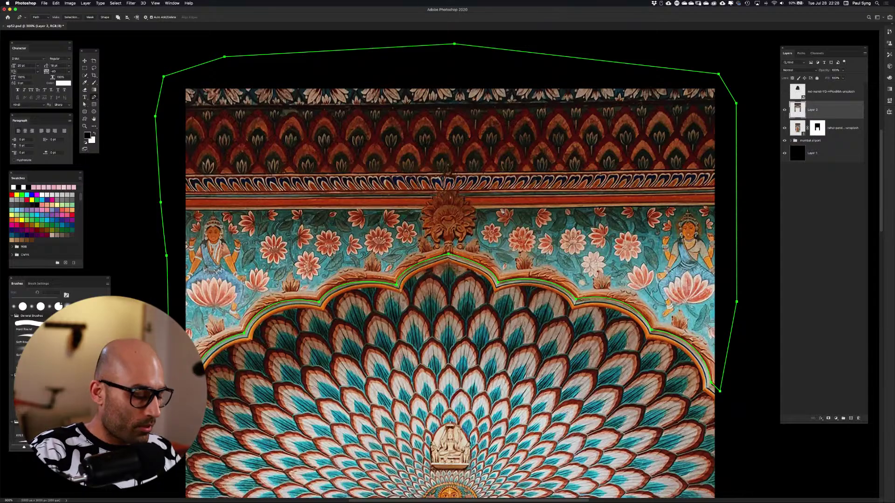
Turn the path into a selection and copy the enclosed upper part of the surround to a new layer
right_click(442, 174)
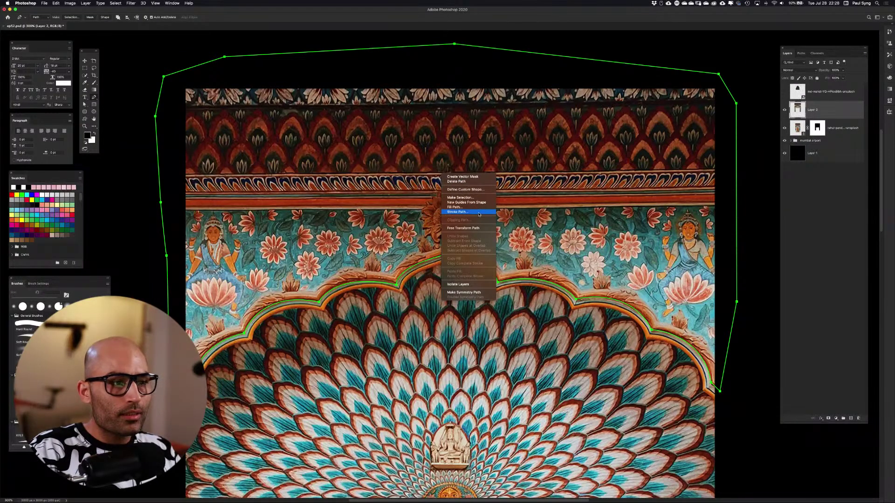
click(474, 198)
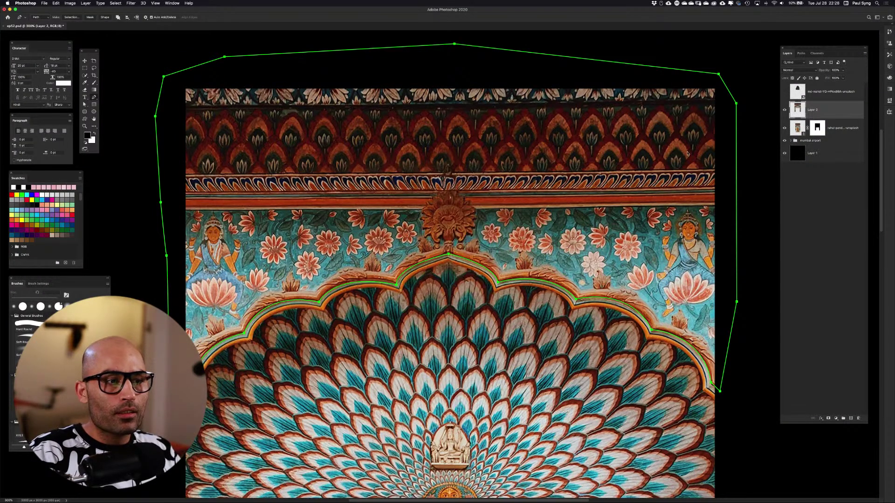
click(478, 229)
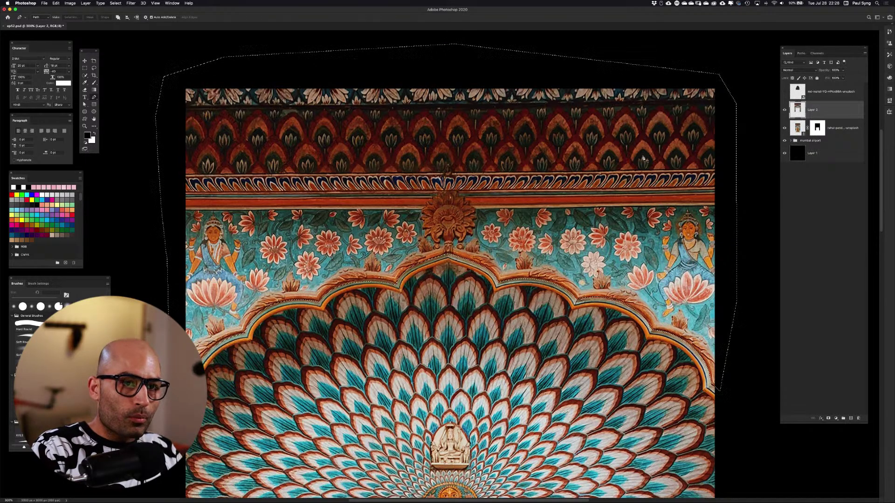
key(super+j)
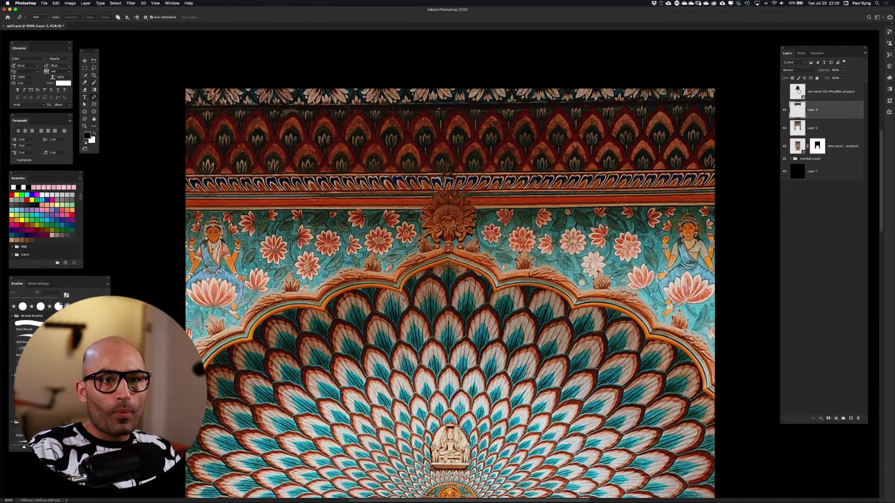
Load the copied upper part as a selection and mask that area out of Layer 2, leaving only the peacock-feather arch and pillars
super+click(799, 110)
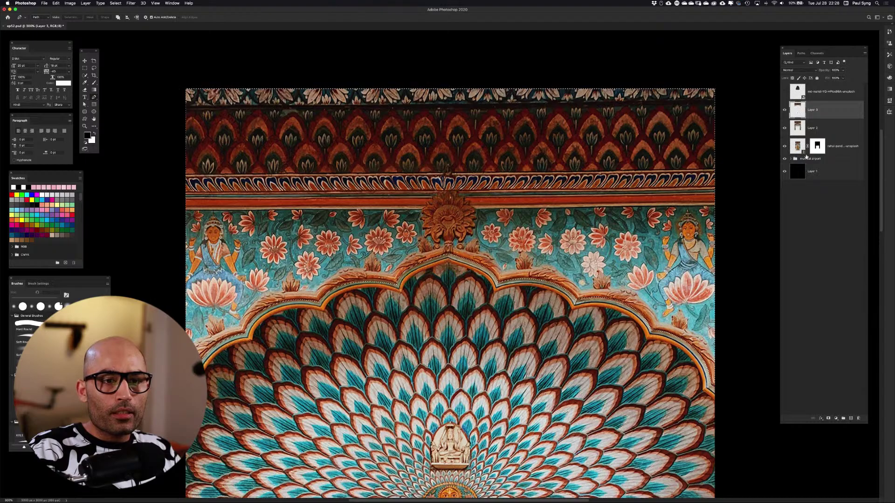
click(798, 129)
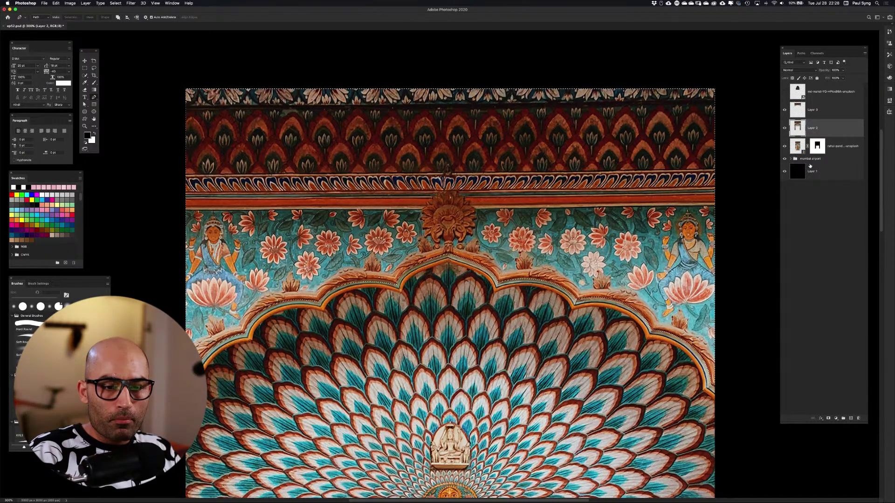
click(828, 419)
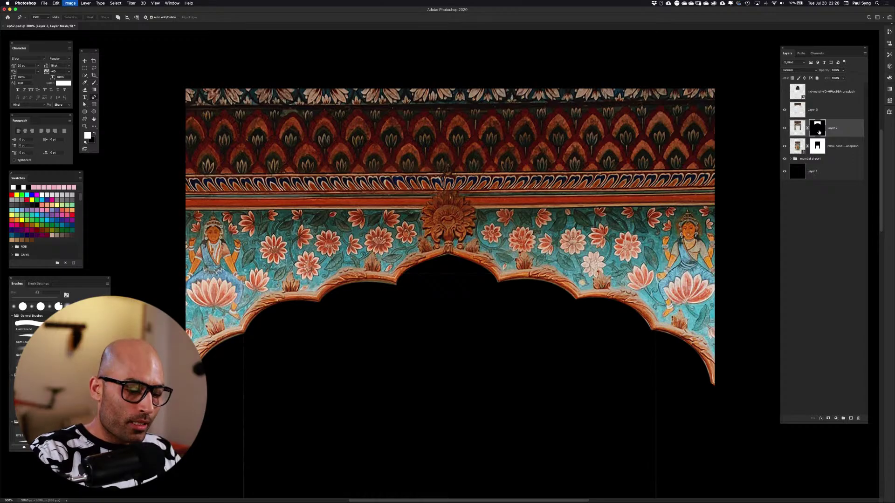
key(super+i)
key(super+0)
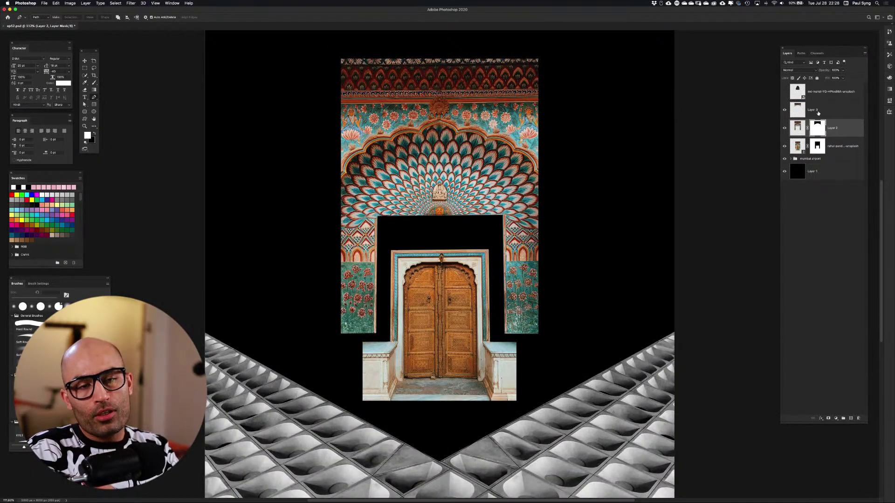
Enlarge the separated scalloped top piece proportionally about its centre and move it up so it frames the feather arch from above
click(798, 111)
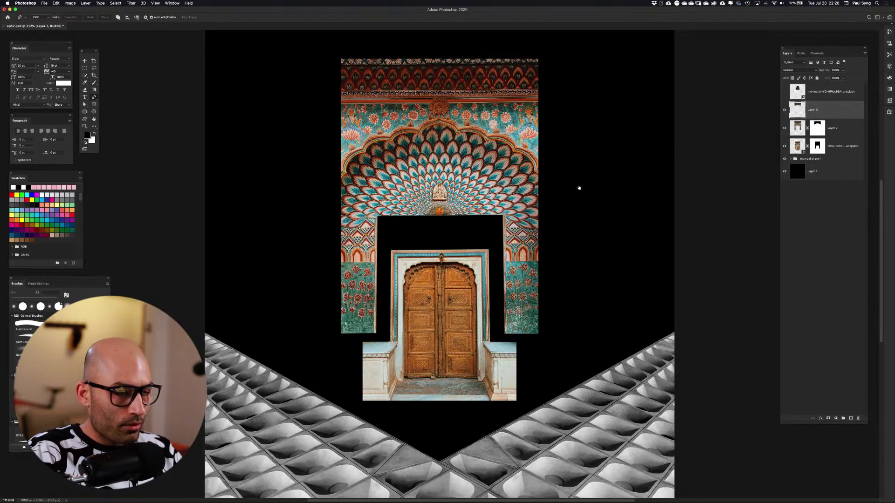
key(super+t)
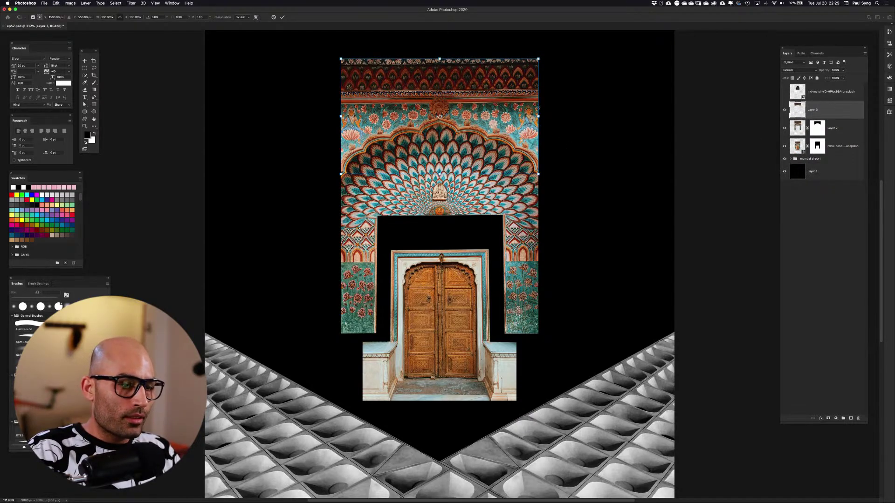
drag(539, 115, 681, 166)
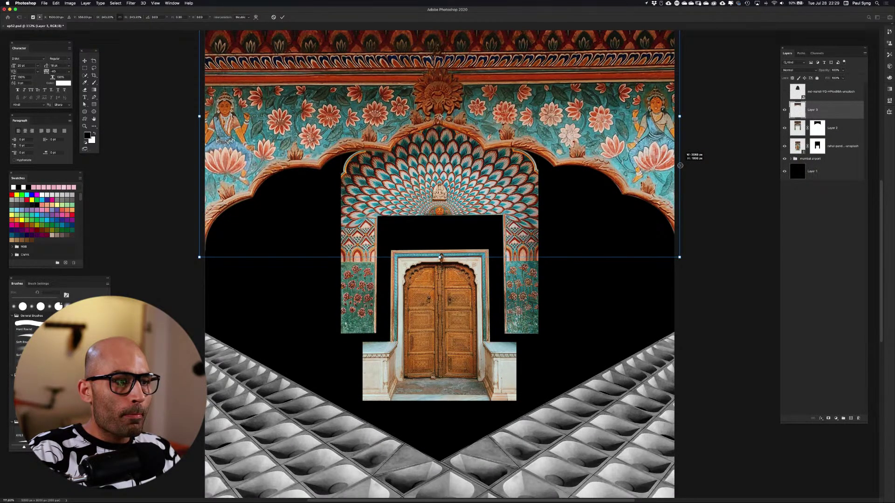
drag(680, 165, 579, 107)
key(p)
click(558, 171)
key(super+z)
key(v)
drag(564, 130, 563, 102)
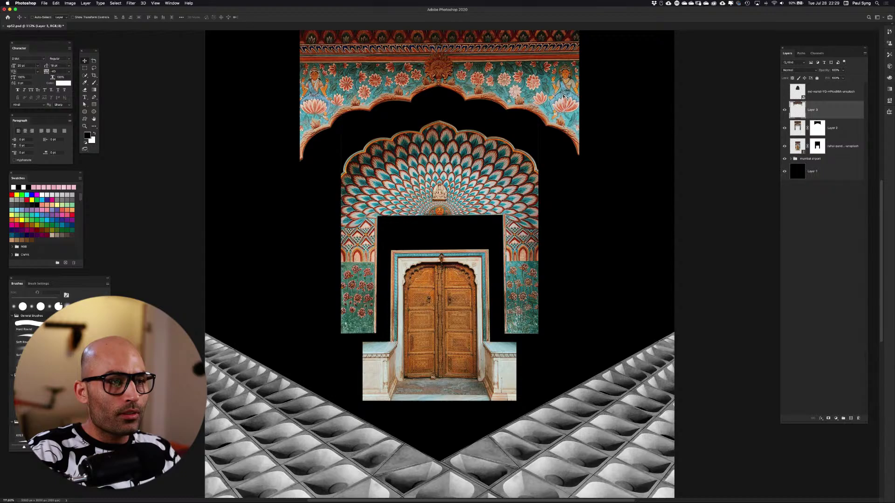
drag(564, 92, 566, 93)
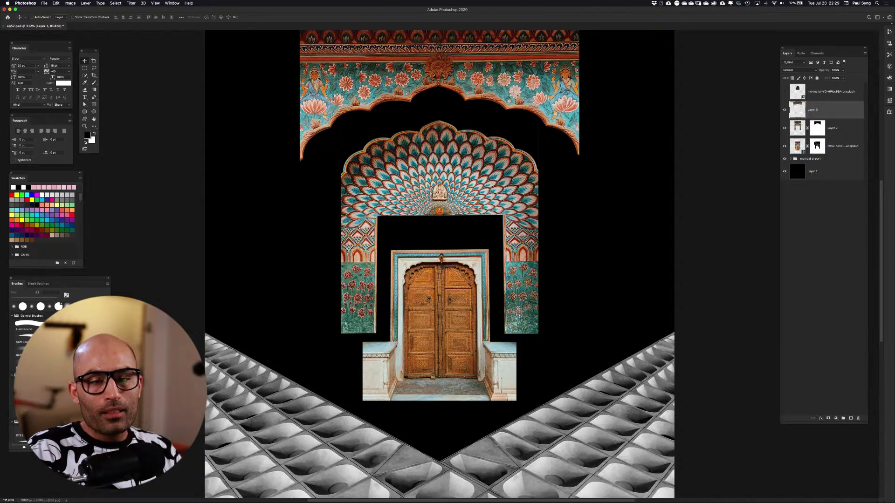
Scale the door and benches layer down proportionally and move it lower, towards the point of the lattice V
click(784, 147)
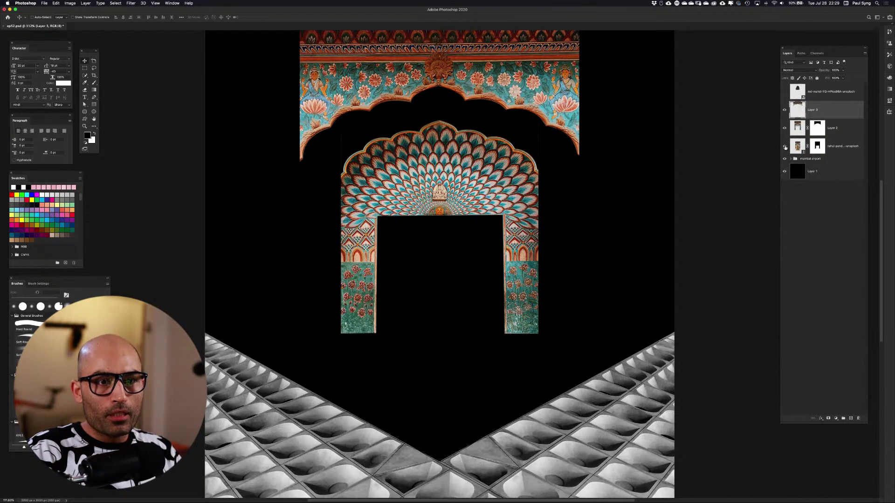
click(784, 147)
click(801, 149)
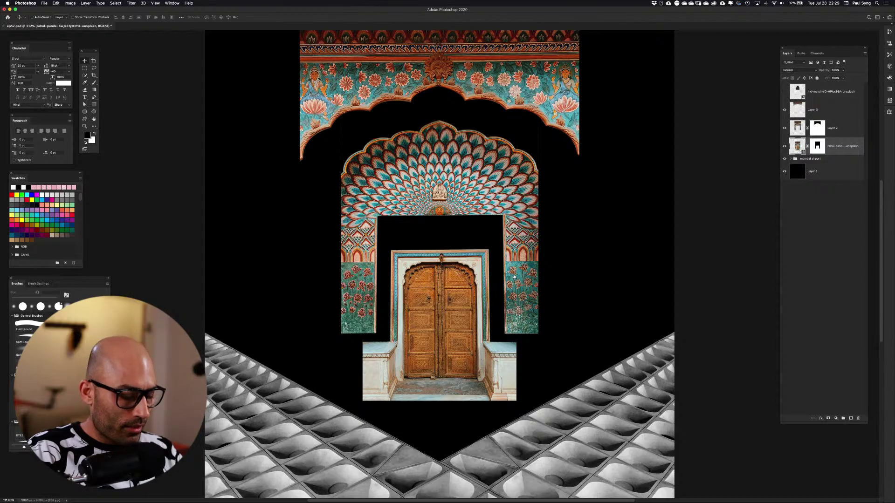
key(super+t)
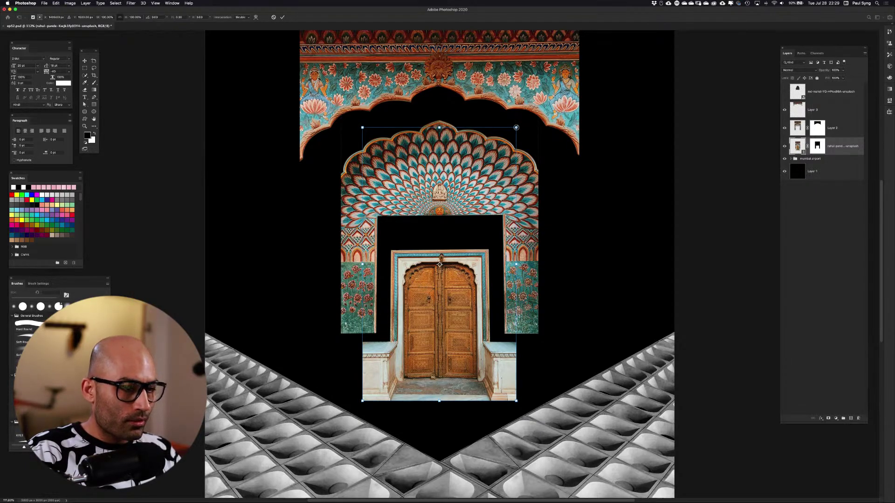
drag(516, 127, 499, 156)
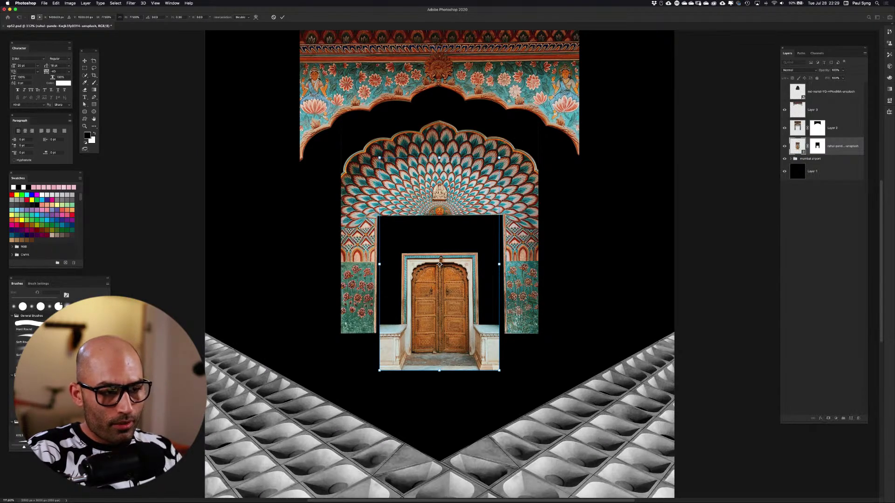
key(Return)
drag(459, 277, 461, 316)
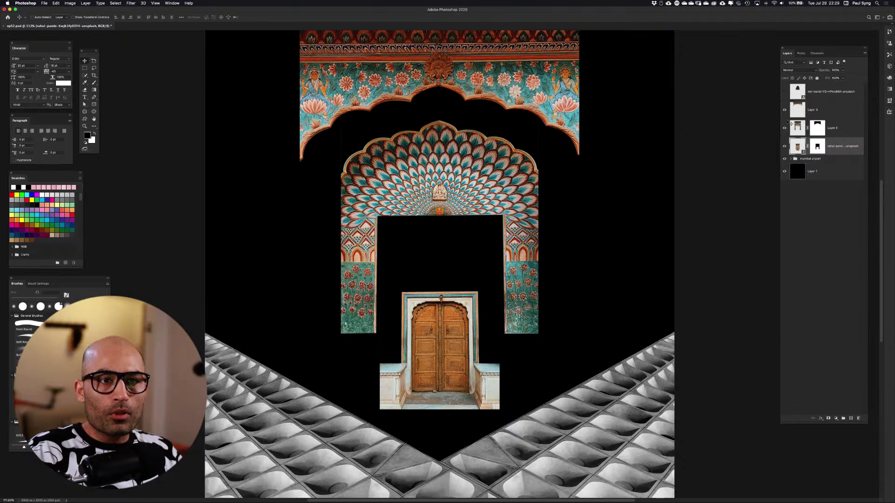
Show the domed tower layer again and move the tower out of the centre, onto the right arm of the lattice V
click(784, 92)
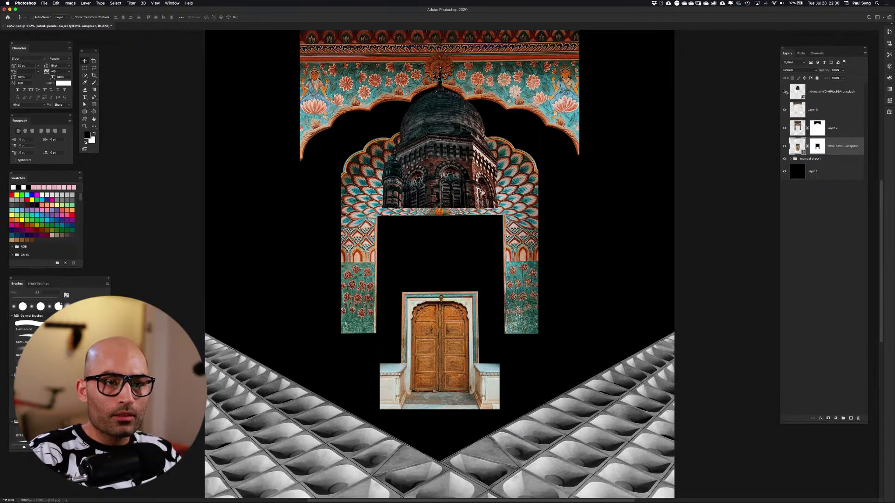
click(798, 94)
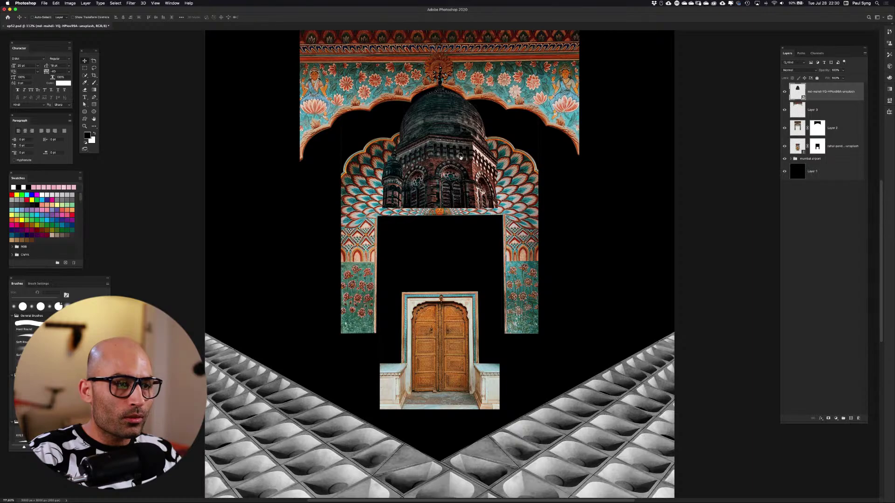
drag(460, 156, 643, 374)
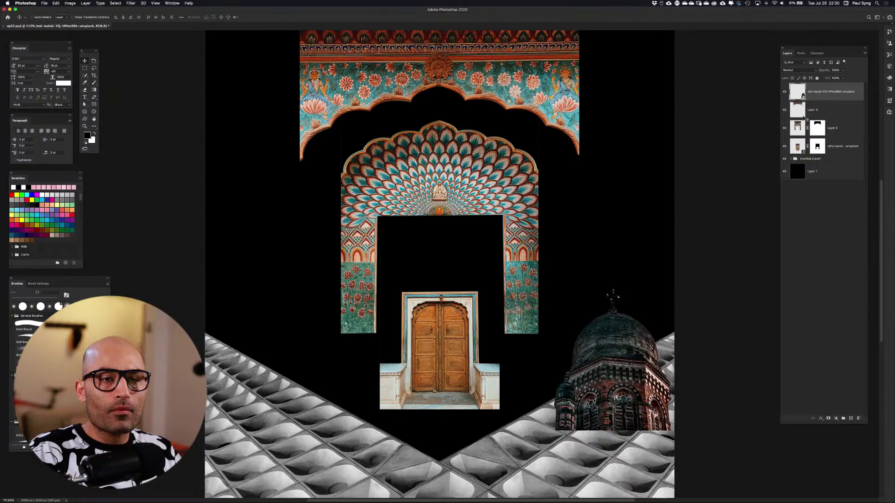
Group all the layers, including the black background, and name the group "idea one"
shift+click(840, 173)
key(super+g)
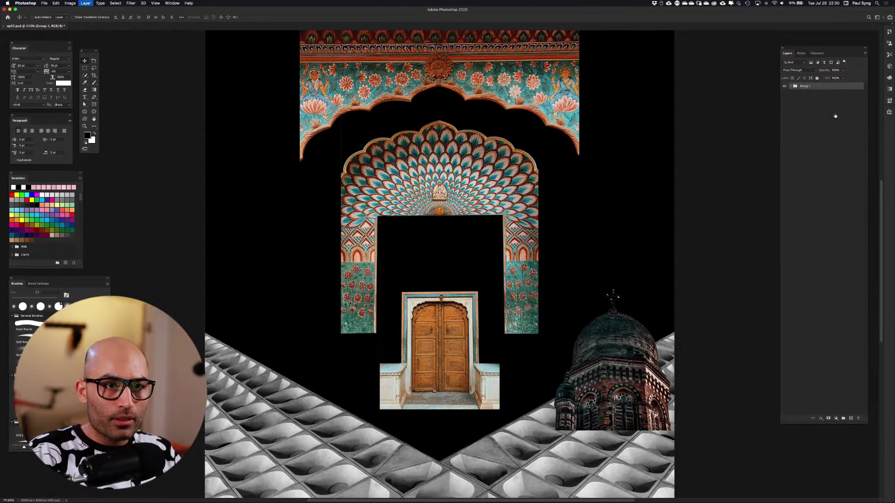
double_click(806, 86)
text(i)
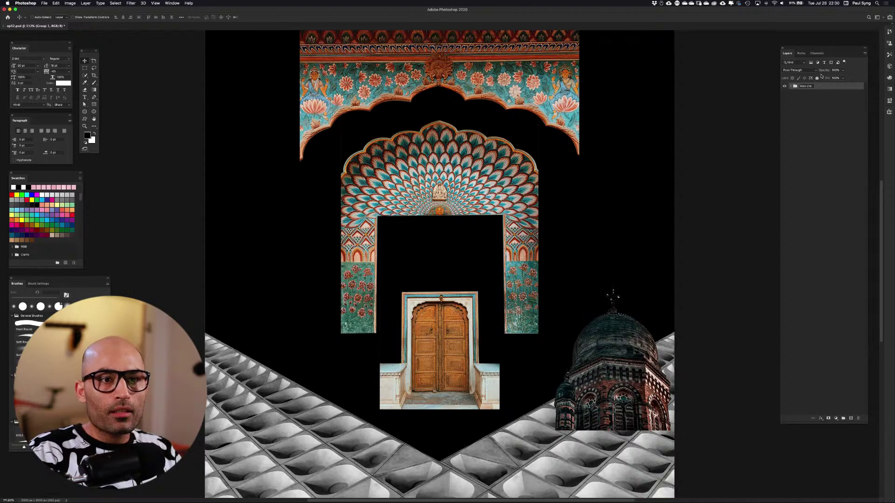
text(dea one)
click(793, 115)
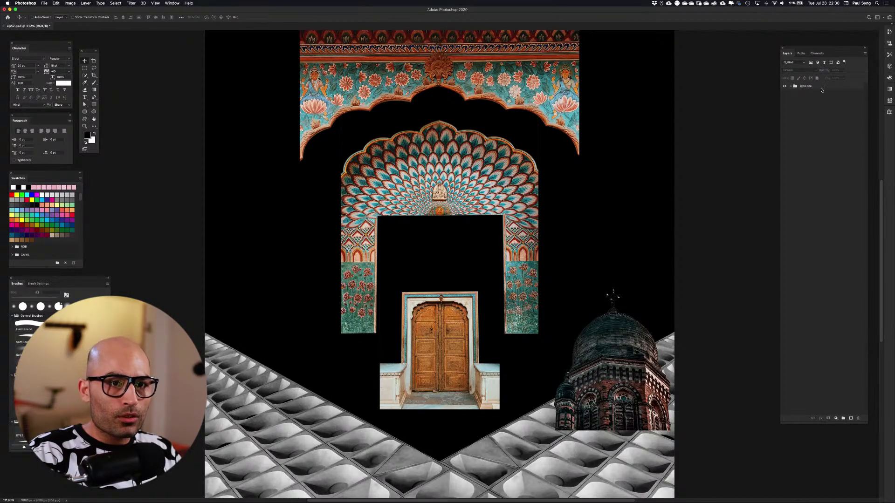
Duplicate the "idea one" group, hide the original and expand the copy to show its layers
click(799, 86)
key(super+j)
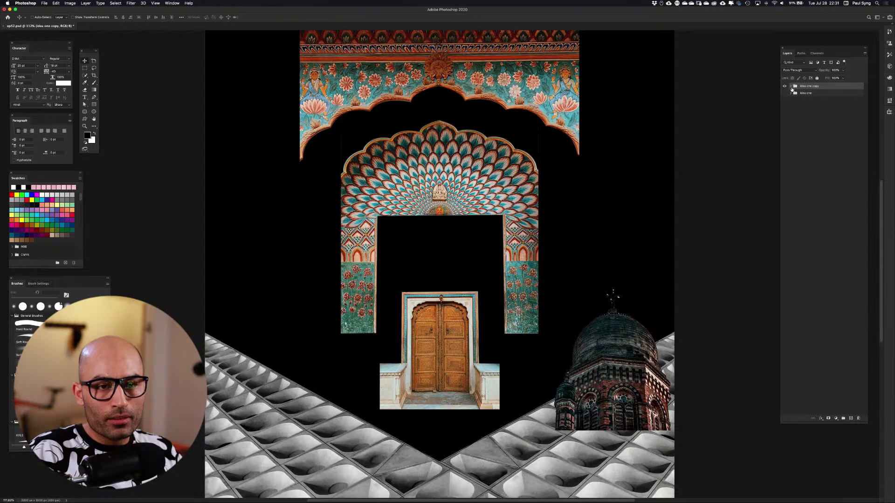
click(791, 88)
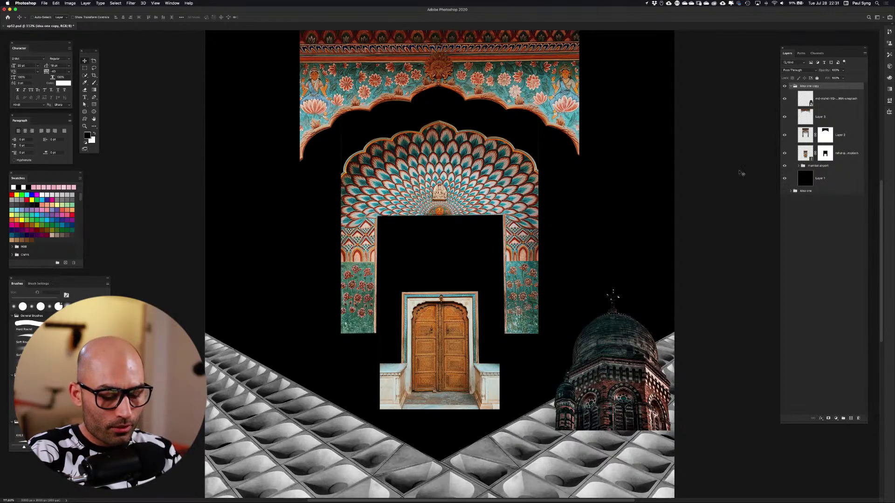
key(super+minus)
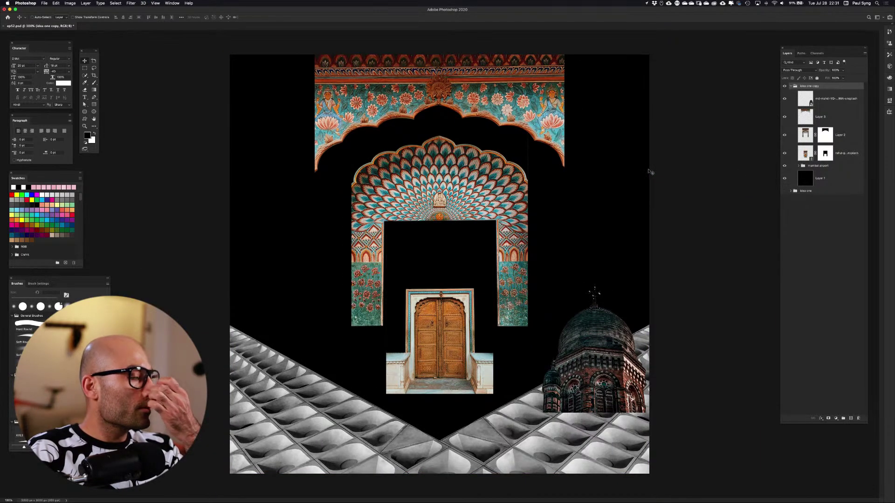
Enlarge the scalloped top piece about its centre to span the full canvas width, and move it slightly down so its upper border shows
click(798, 120)
key(super+t)
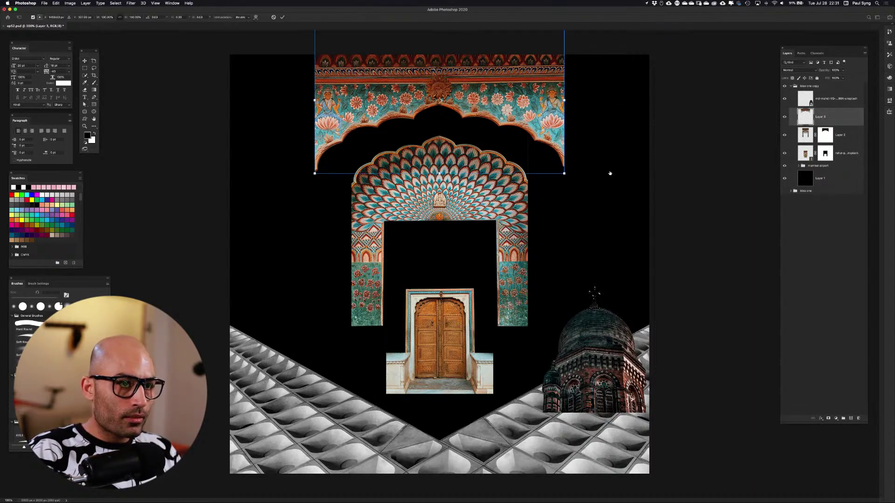
drag(564, 101, 651, 118)
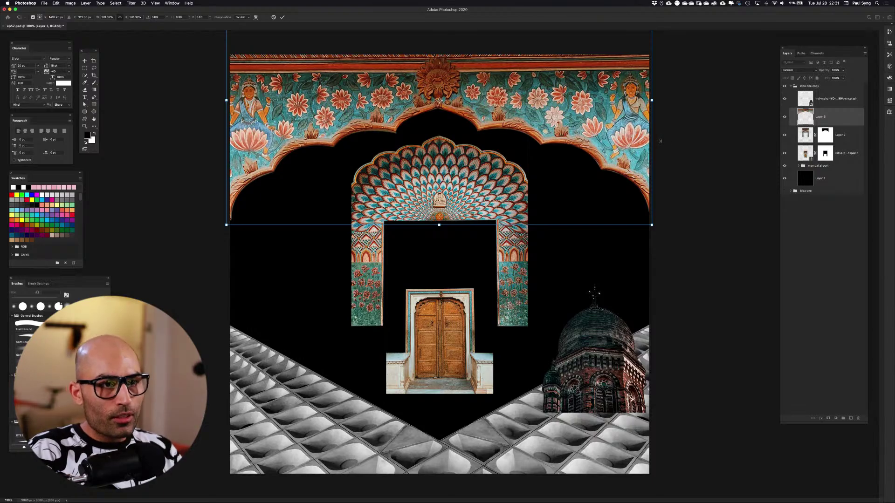
key(Return)
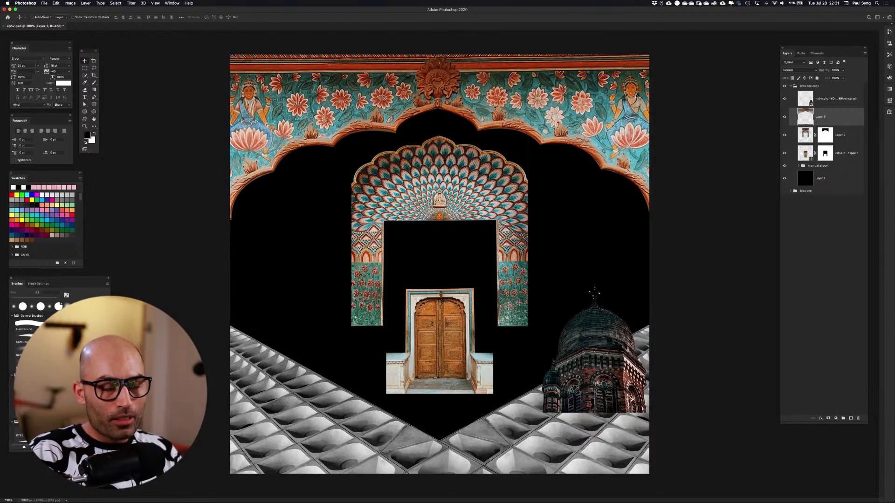
mouse_move(636, 94)
mouse_down()
mouse_move(640, 113)
mouse_move(634, 106)
mouse_up()
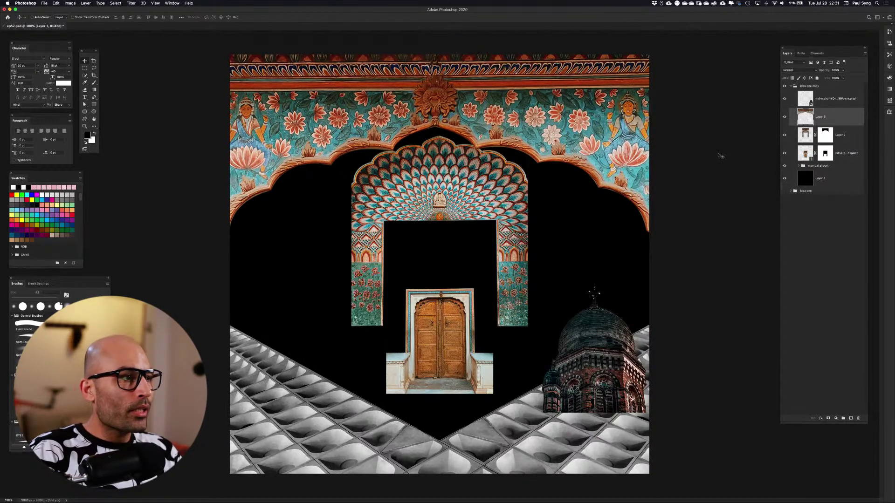
click(94, 75)
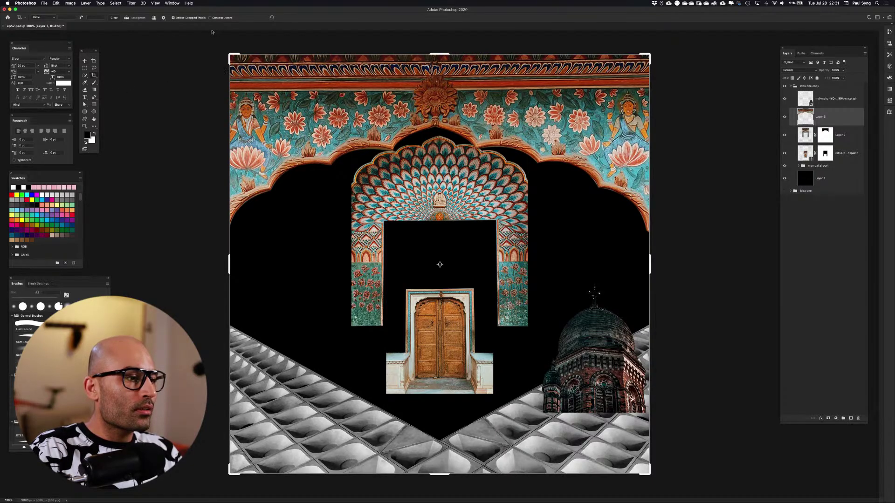
key(Return)
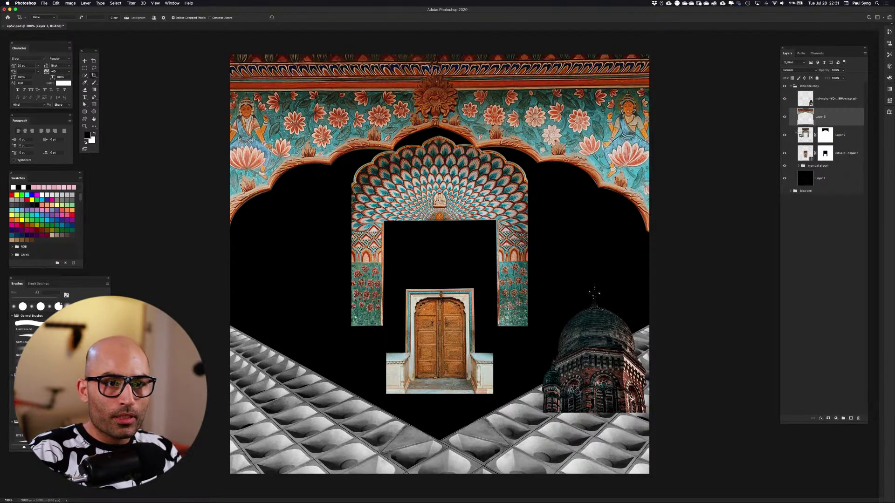
Compare the composition with and without the feather-arch layer, Layer 2
click(785, 136)
click(786, 135)
click(785, 135)
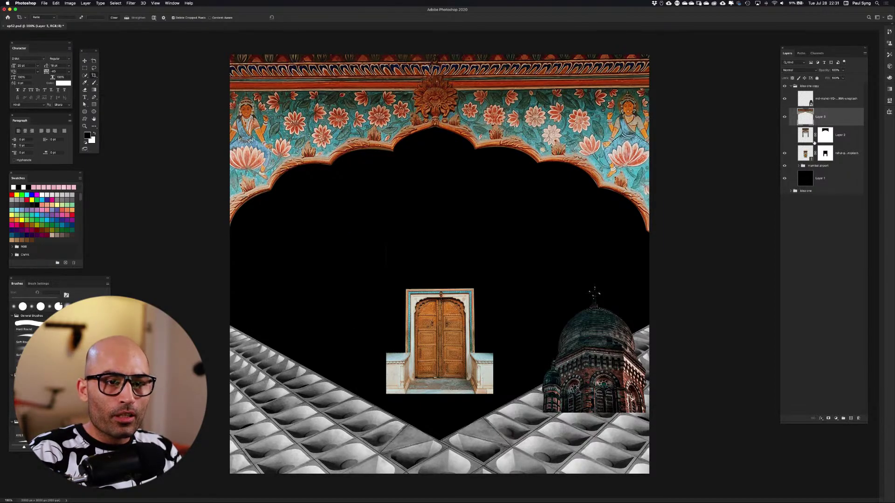
click(786, 135)
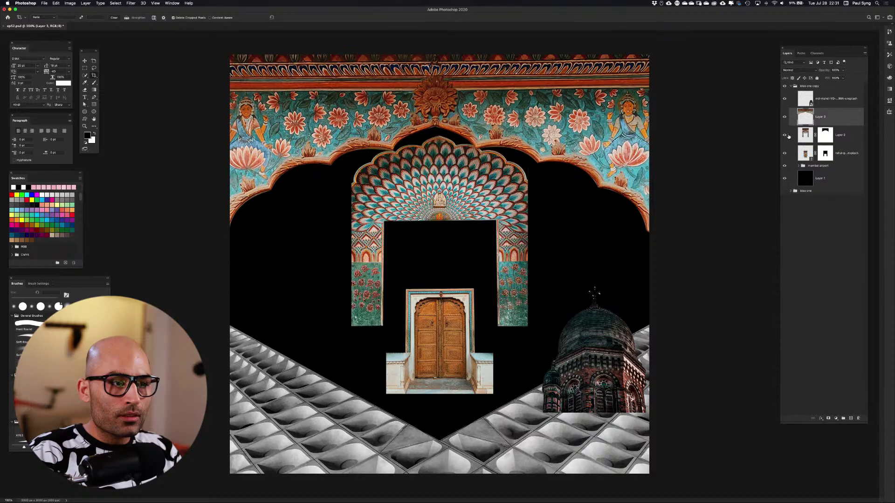
click(786, 136)
click(785, 135)
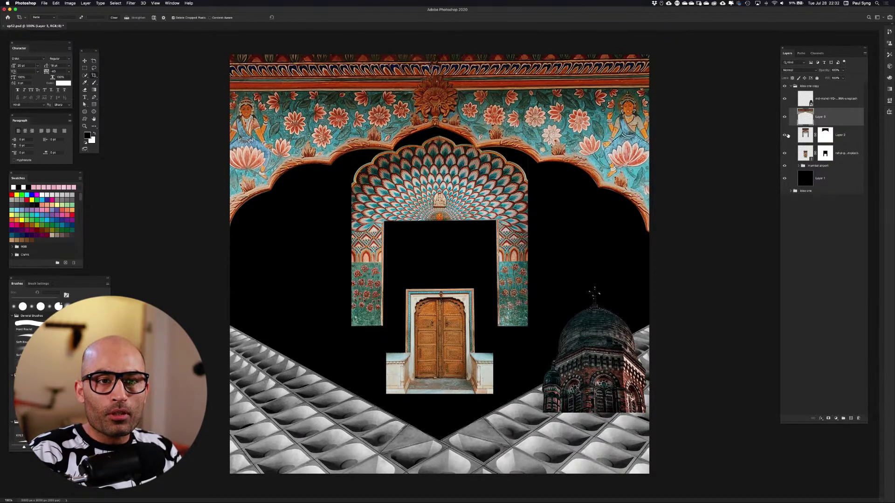
Convert the masked feather-arch layer, Layer 2, to a smart object
click(852, 135)
right_click(854, 132)
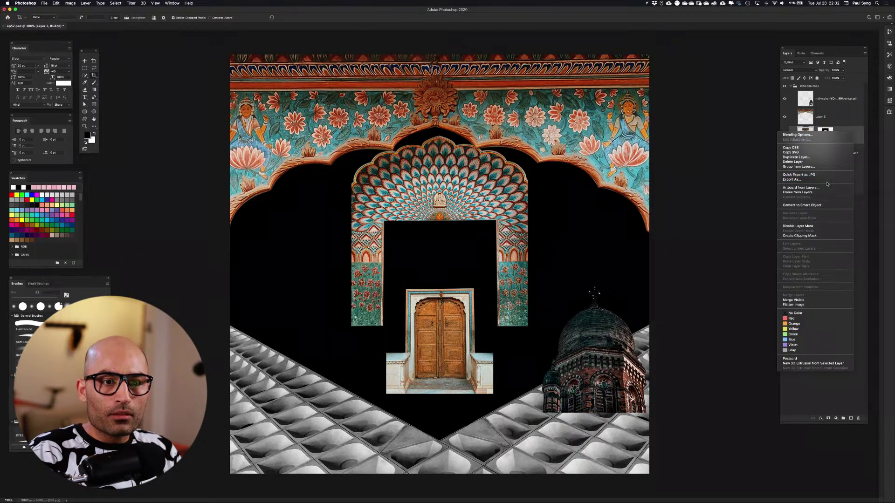
click(834, 205)
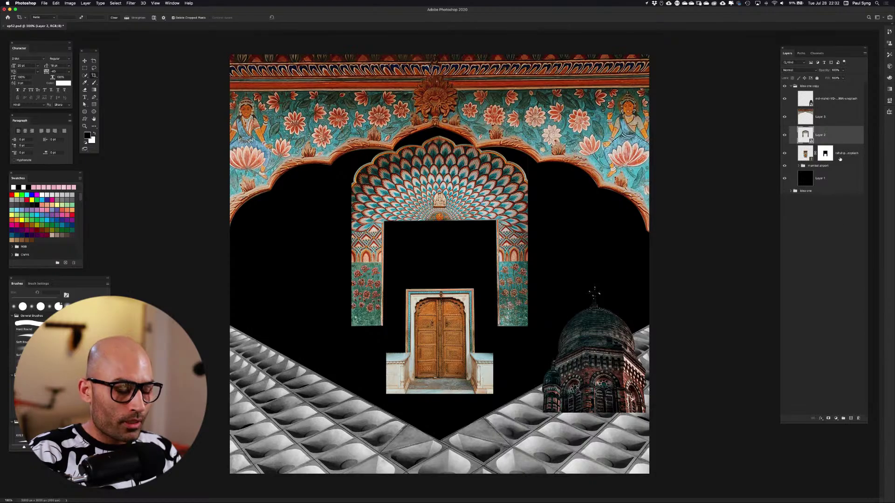
Turn the feather arch upside down and scale it down proportionally about its centre
key(super+t)
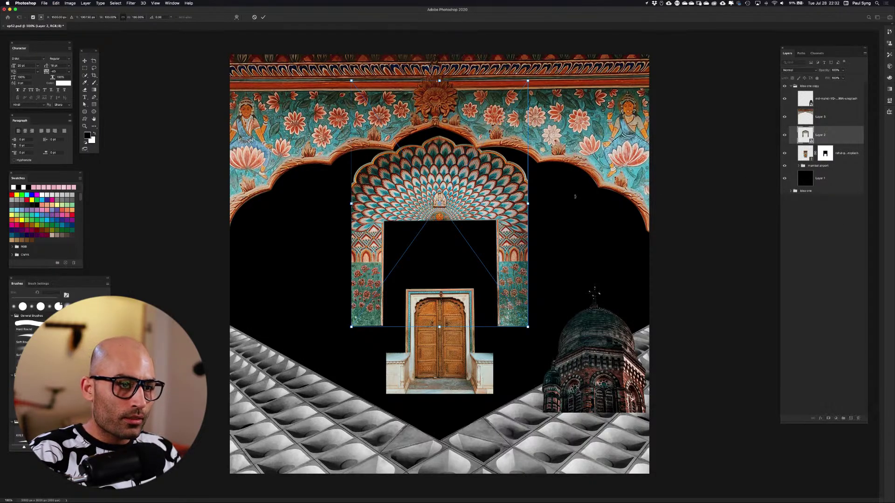
drag(528, 204, 514, 128)
drag(523, 93, 387, 270)
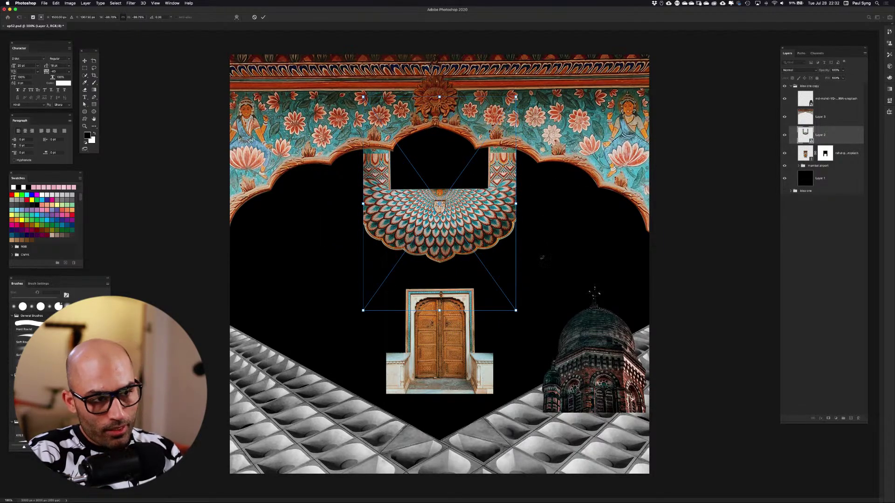
key(Return)
Crop the document to its current canvas bounds and move the upside-down feather arch down over the door
key(c)
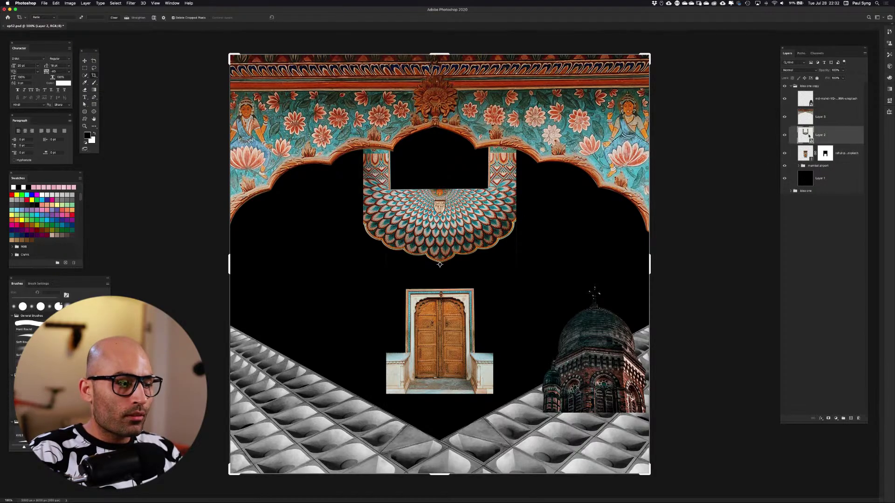
key(Return)
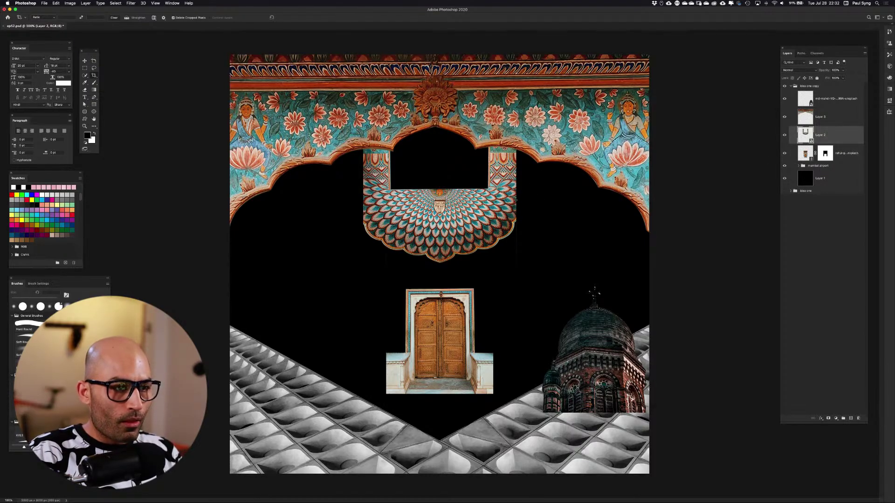
click(508, 193)
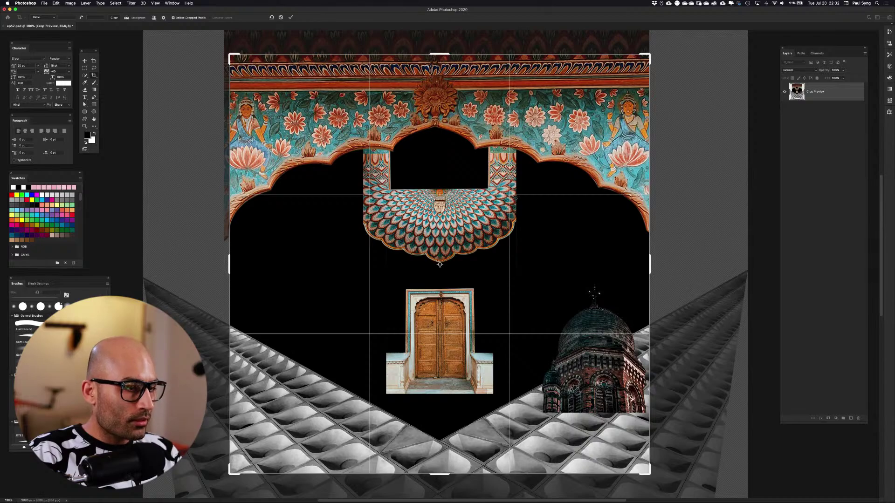
key(Return)
key(v)
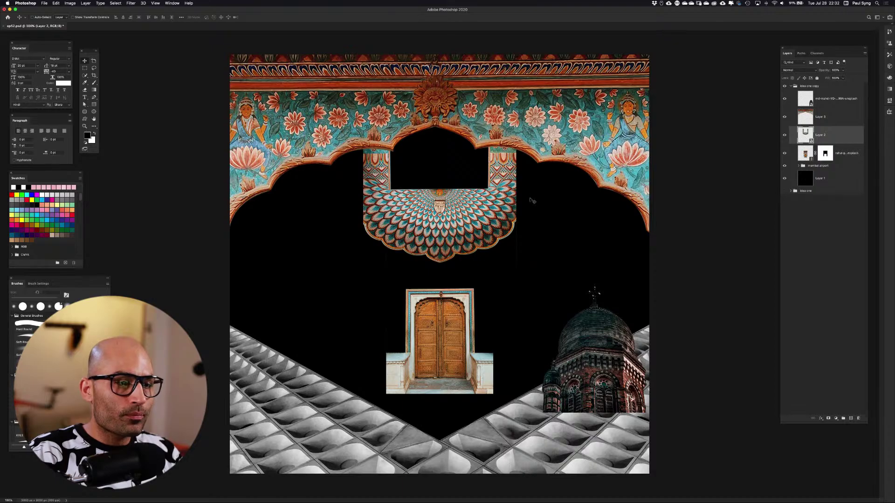
drag(502, 192, 509, 299)
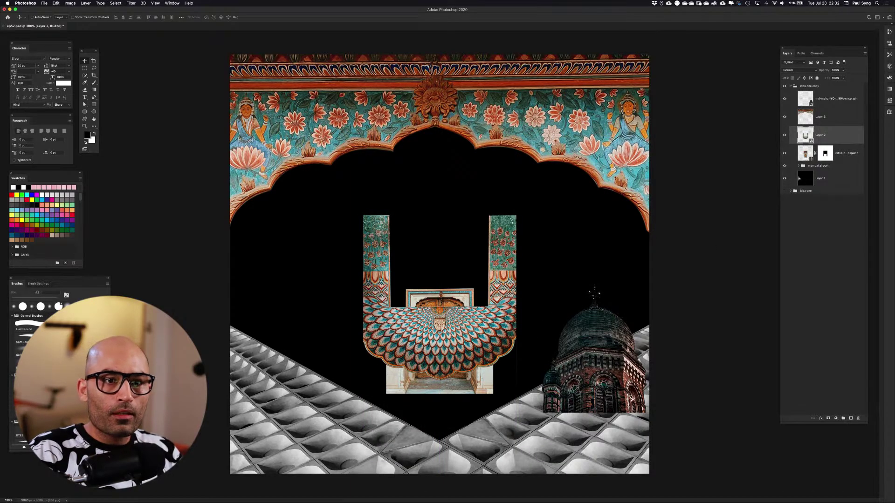
Convert the masked door and benches layer to a smart object
click(842, 153)
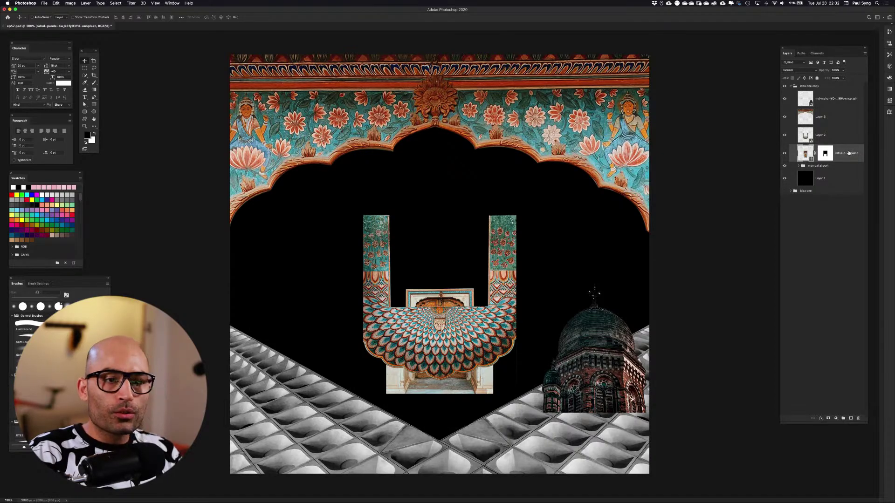
right_click(849, 153)
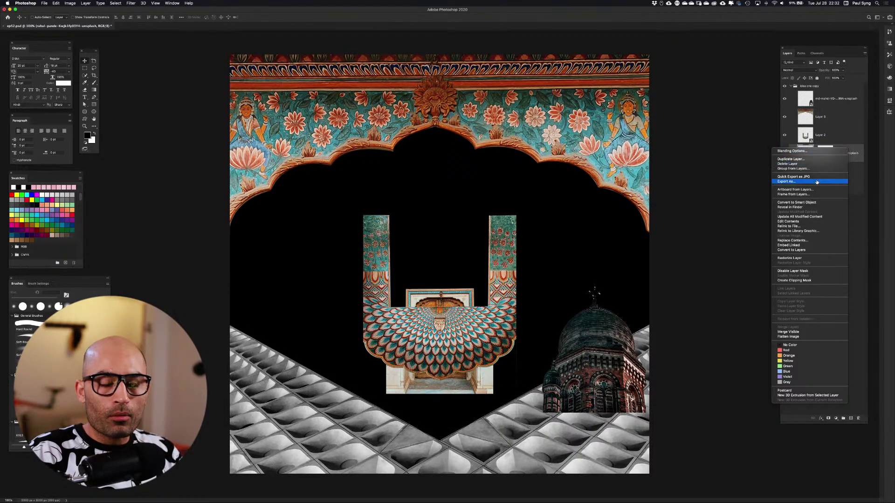
click(813, 202)
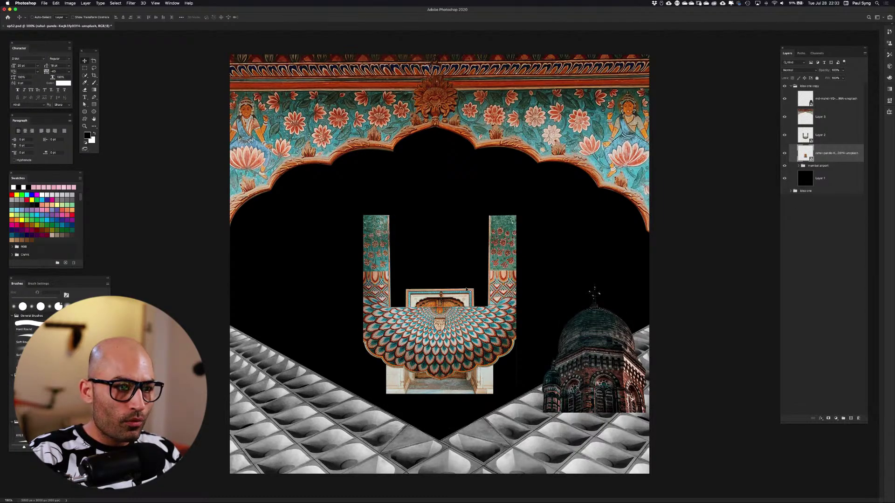
Move the door up between the inverted arch's pillars and place its layer above Layer 2
drag(462, 289, 458, 208)
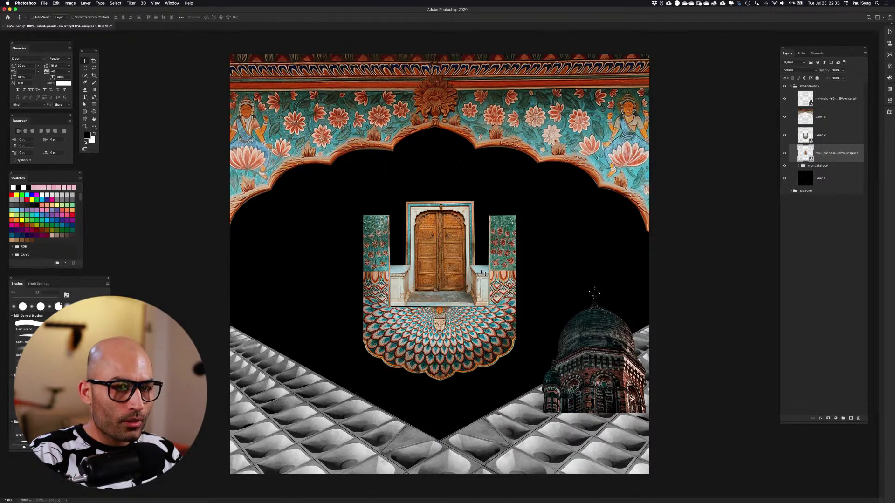
drag(815, 152, 804, 133)
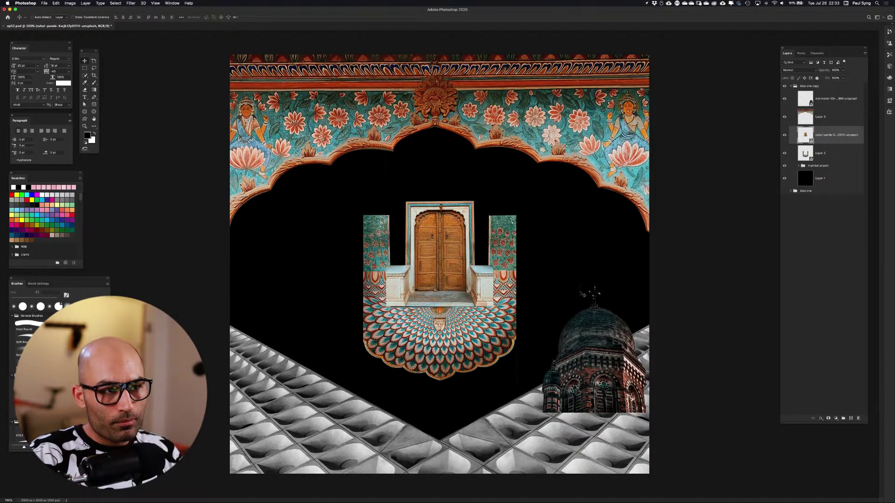
Enlarge the door and benches proportionally to the arch's width and move them up so their base rests on the feather fan
key(ctrl+t)
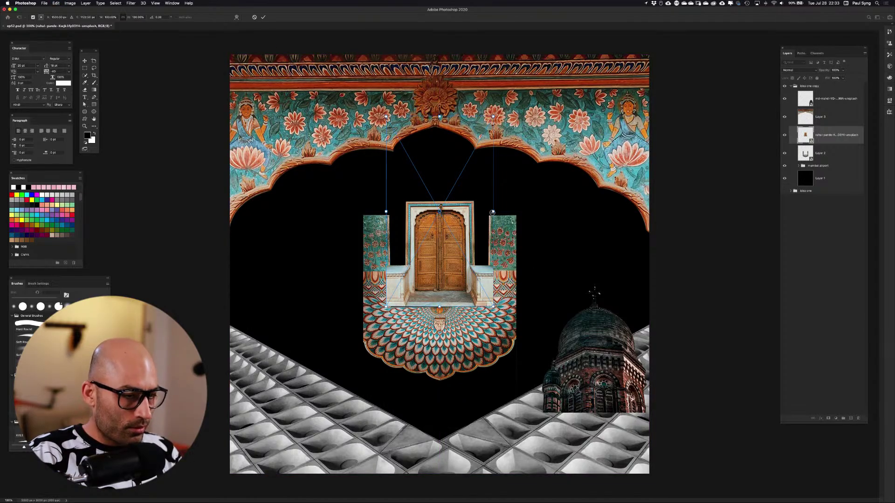
drag(492, 212, 522, 228)
key(Return)
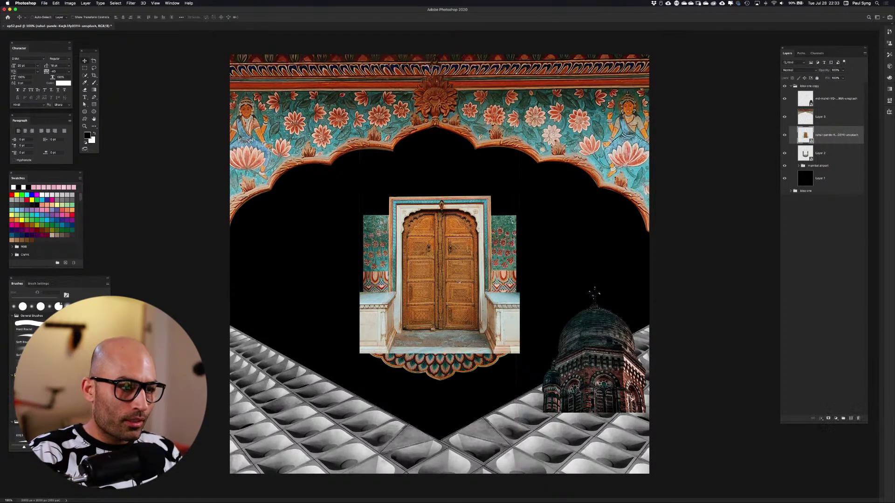
drag(458, 288, 459, 249)
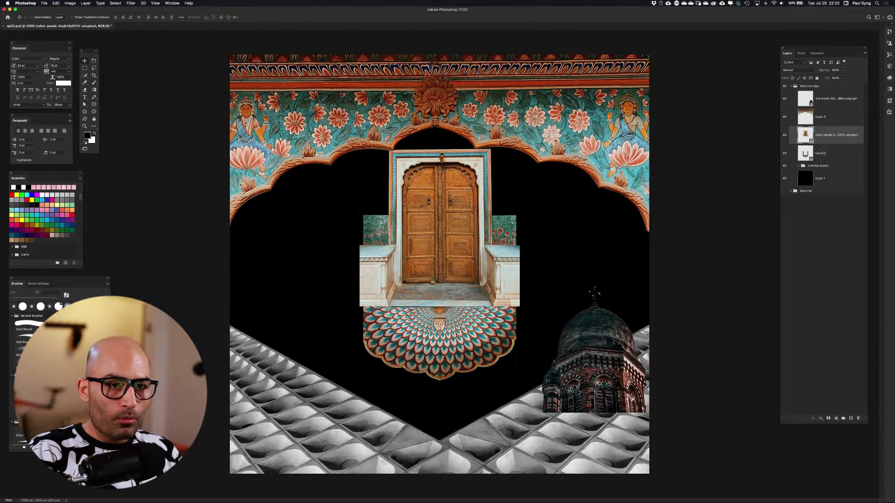
Group the door layer with the inverted arch layer, then shrink the group proportionally and lower it toward the roof tiles' V
shift+click(806, 153)
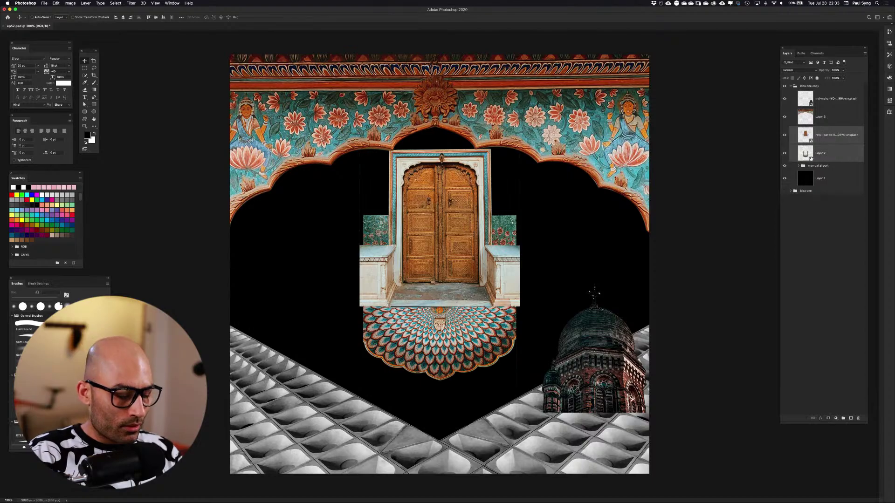
key(super+g)
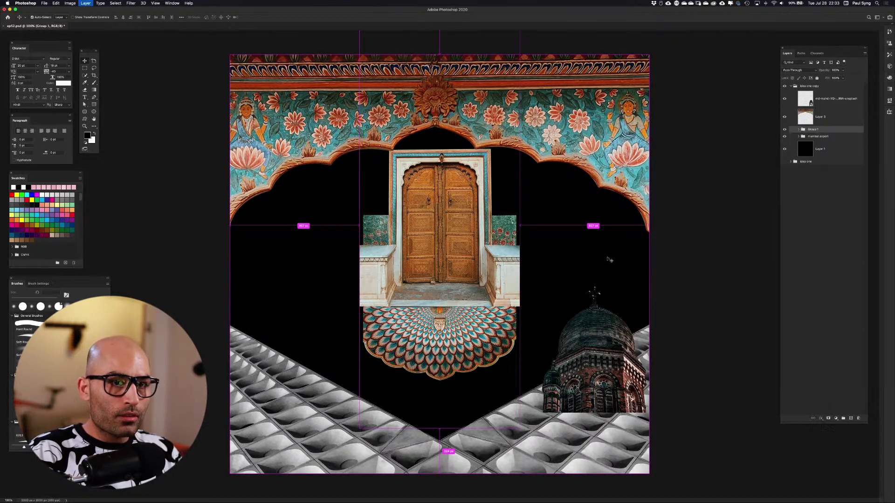
key(super+t)
drag(520, 225, 494, 224)
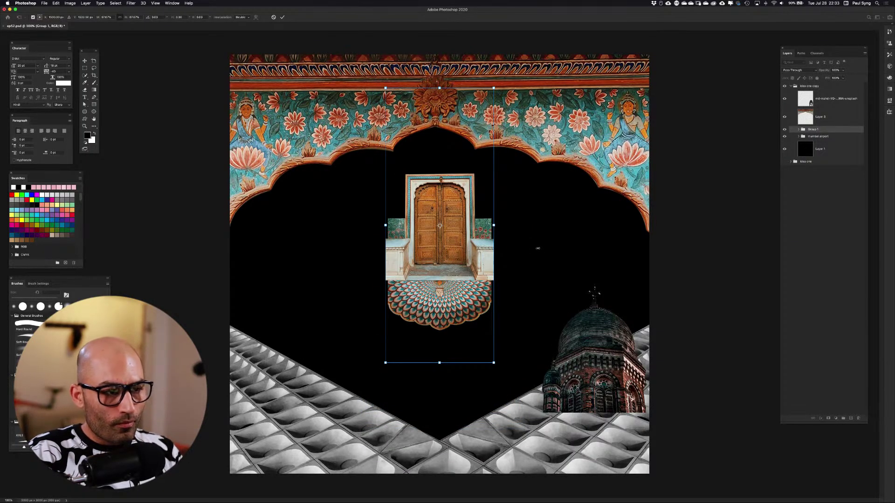
key(Return)
drag(444, 241, 443, 291)
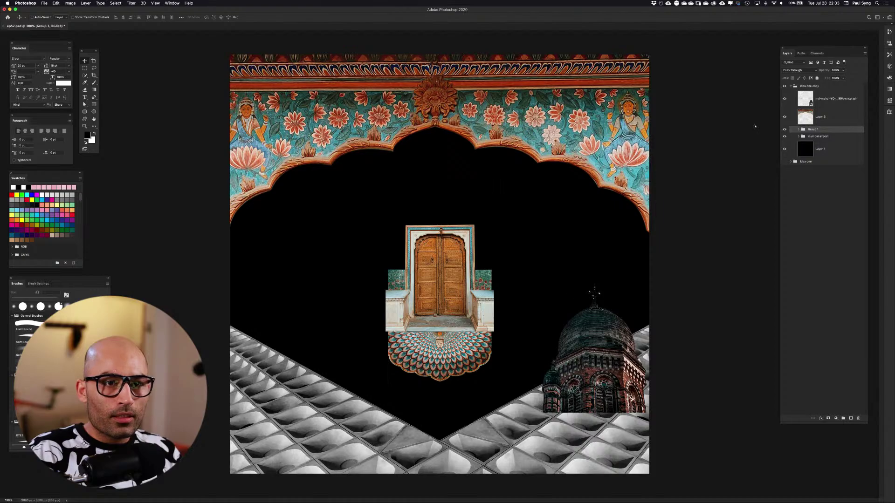
Centre the dome above the door, shrink it narrower than the door frame and place its layer below Group 1
click(810, 102)
drag(602, 355, 448, 211)
key(ctrl+t)
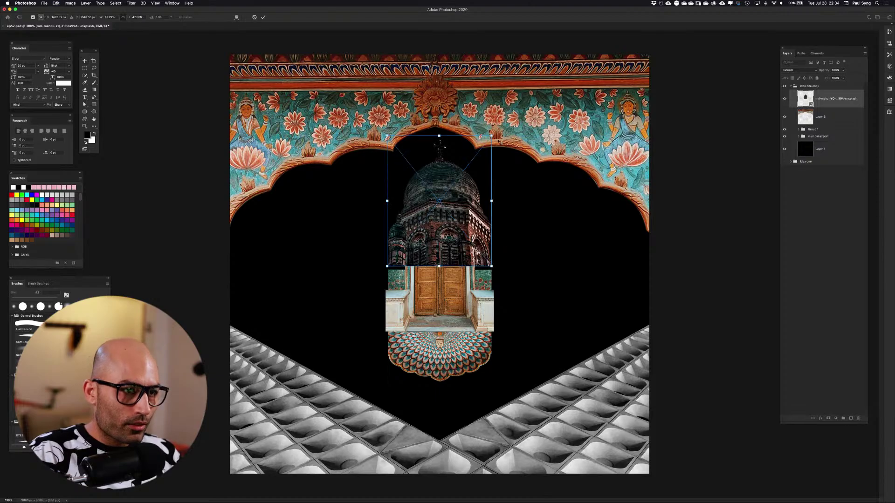
drag(491, 136, 471, 170)
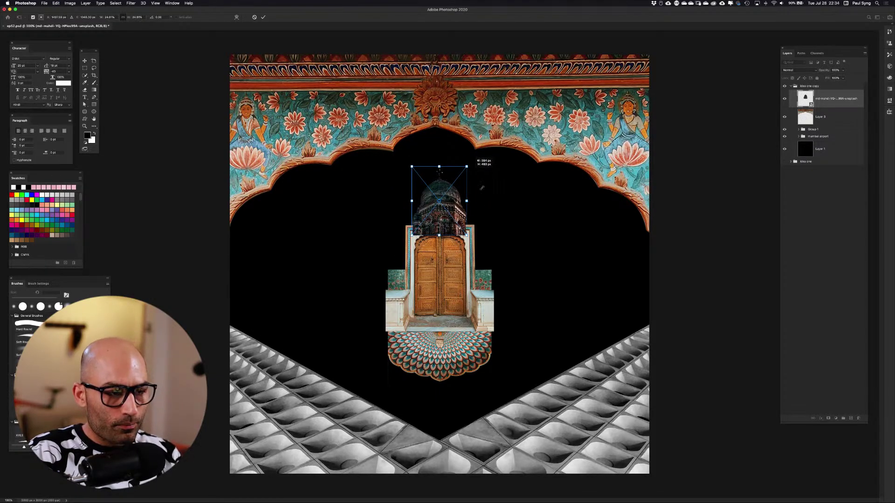
key(Return)
mouse_move(445, 214)
mouse_down()
mouse_move(445, 189)
mouse_move(448, 337)
mouse_move(445, 206)
mouse_up()
drag(830, 94, 831, 134)
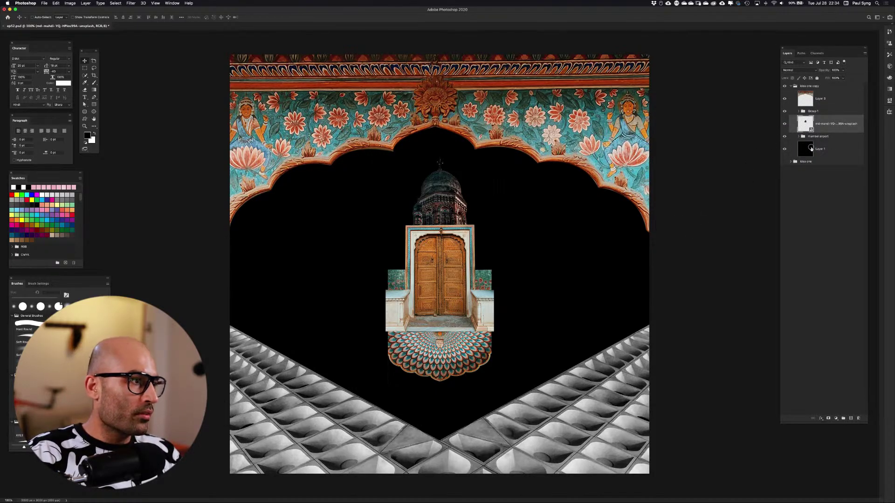
Fill the black background on Layer 1 with a light turquoise sampled from the painted arch
click(804, 156)
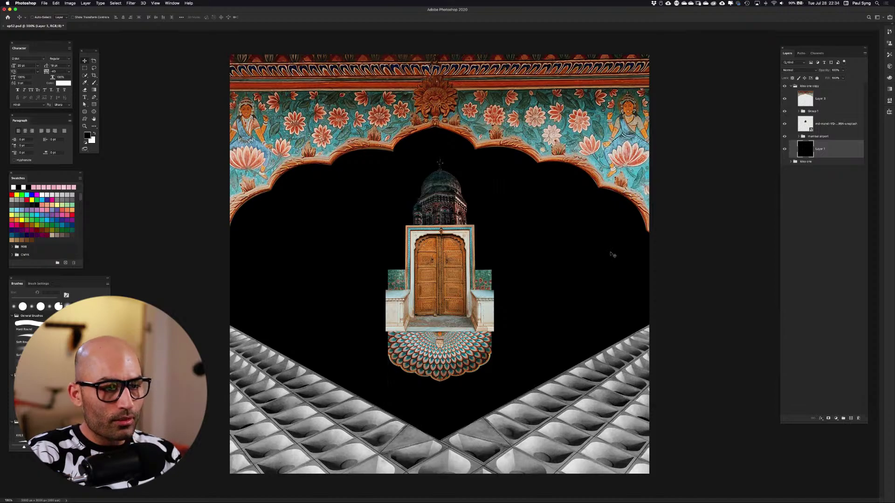
key(i)
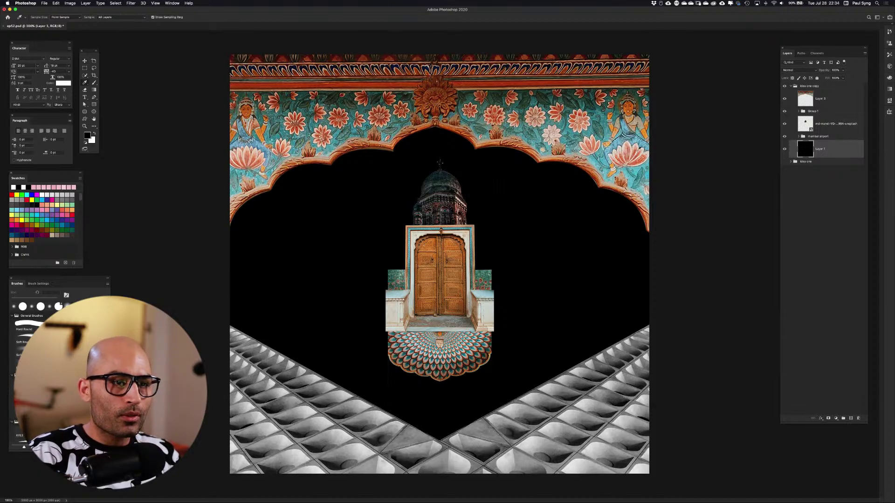
click(597, 161)
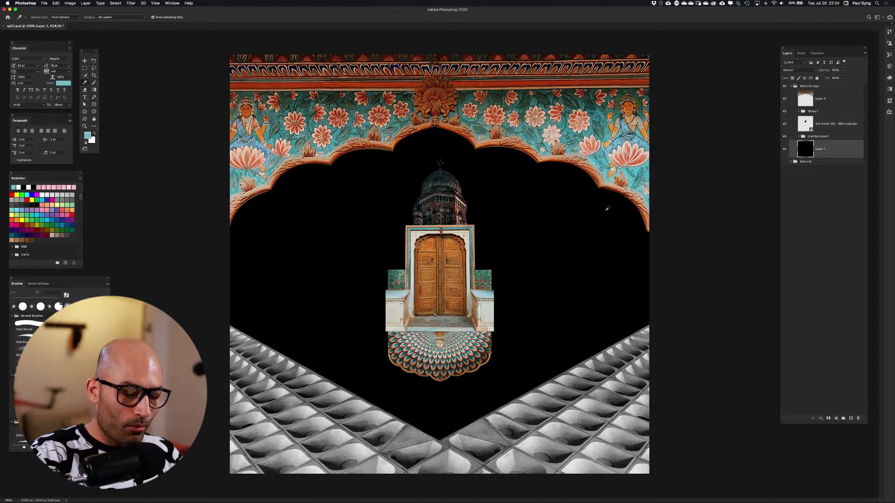
key(alt+BackSpace)
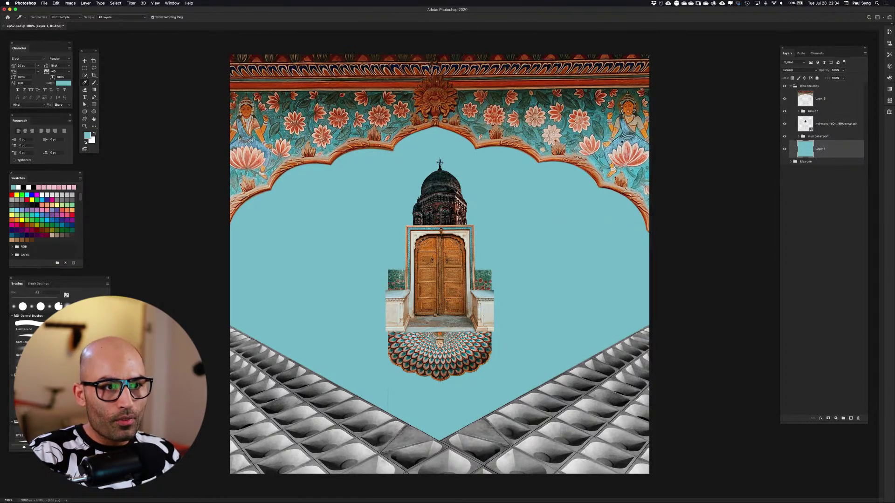
Try a red sampled from the arch's upper border as the Layer 1 fill and undo it
click(612, 79)
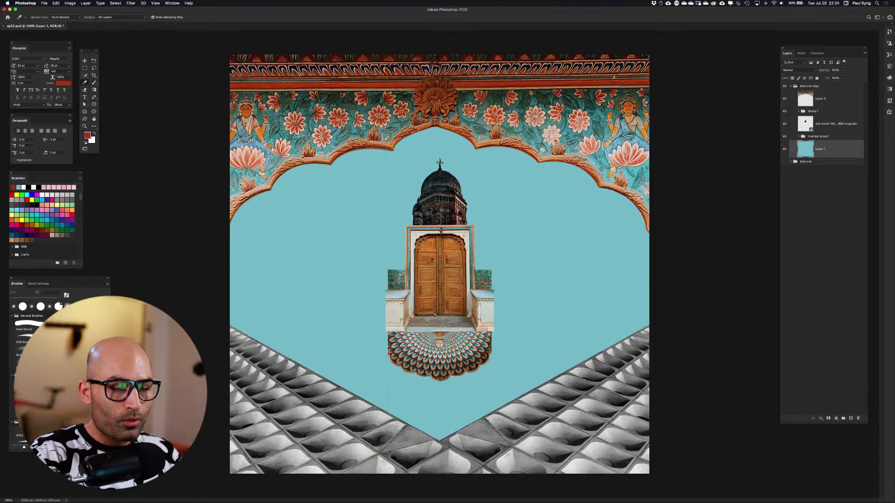
key(alt+BackSpace)
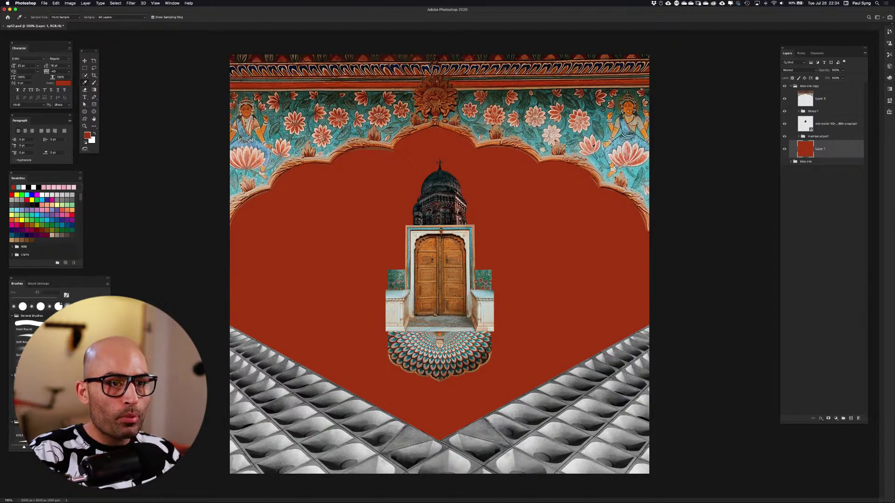
key(ctrl+z)
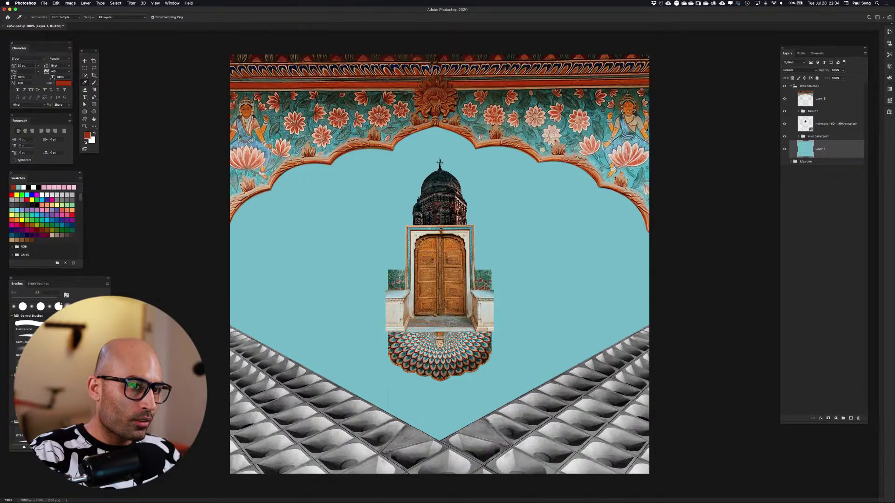
Fill Layer 1 with the orange sampled from the edge of the painted arch
click(645, 189)
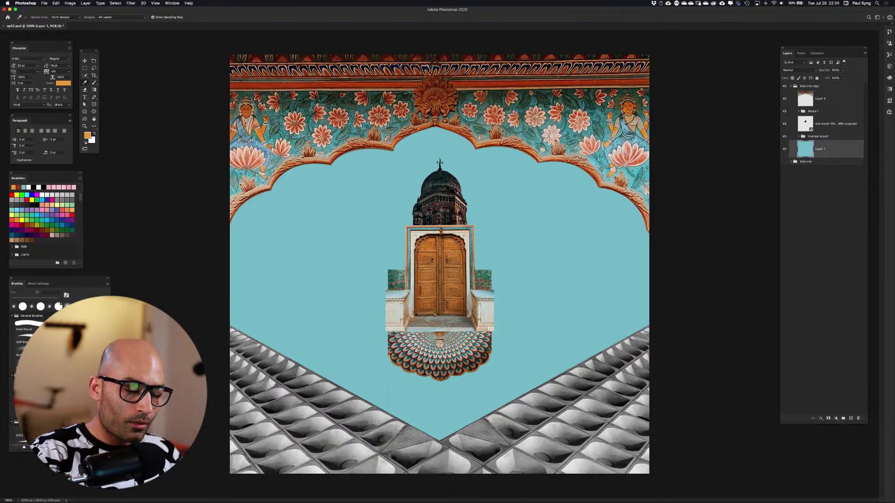
key(alt+BackSpace)
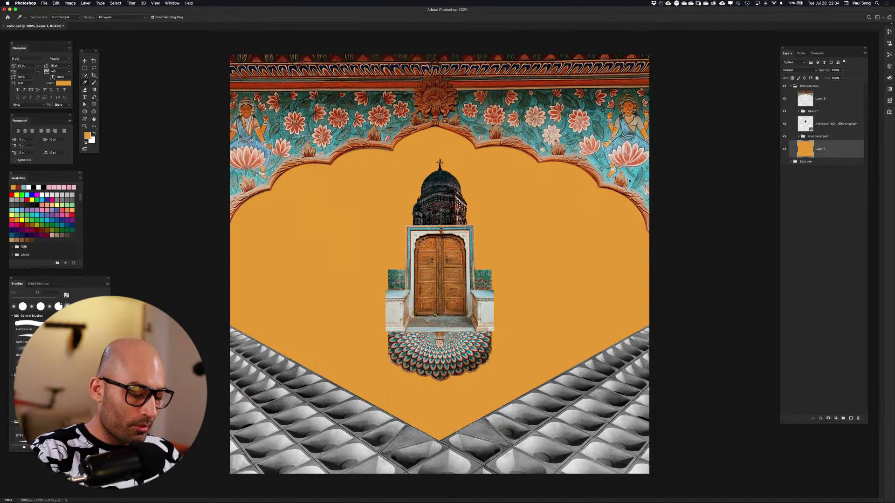
Duplicate the background layer twice, filling one copy with blue and the upper copy with dark red sampled from the arch
key(super+j)
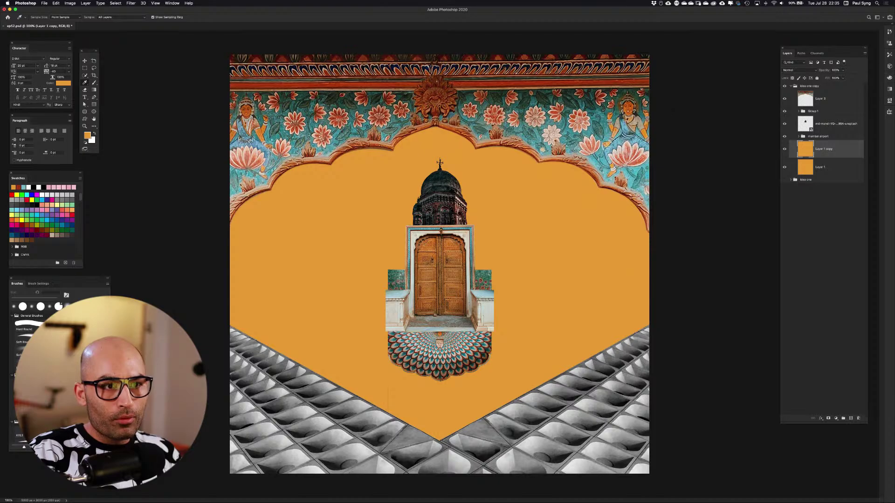
click(625, 125)
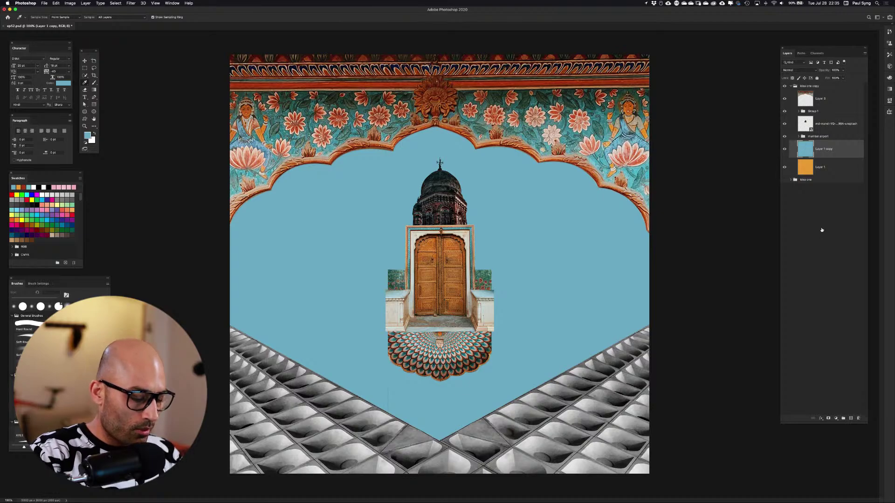
key(super+j)
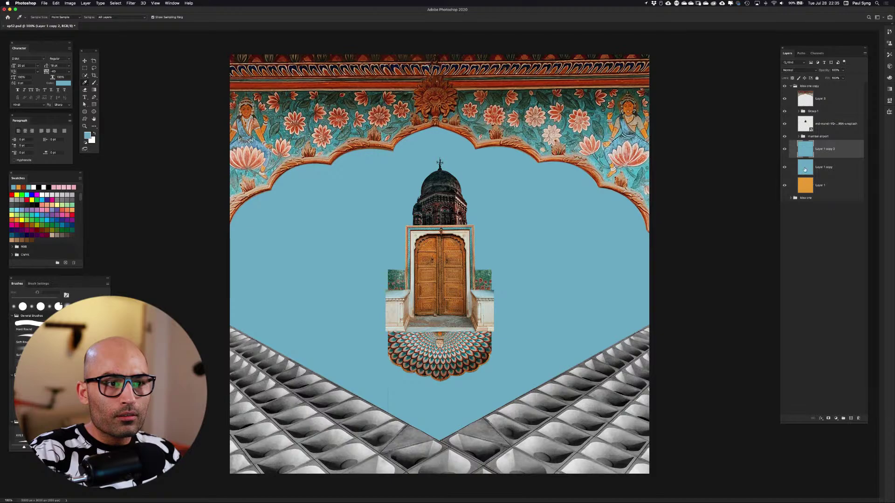
click(644, 78)
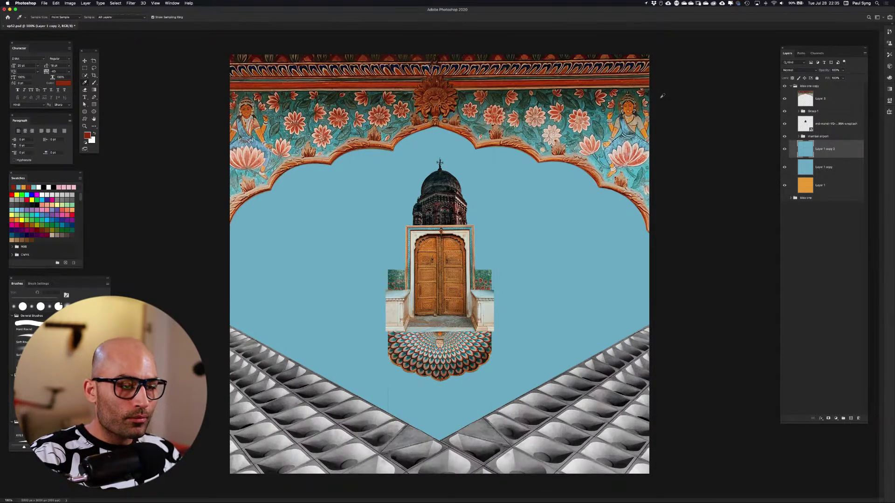
key(alt+BackSpace)
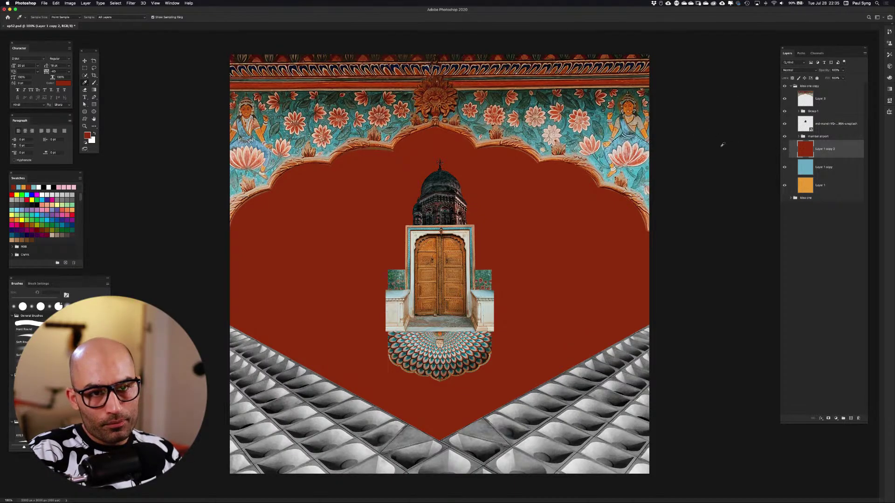
Compare the orange and dark red backgrounds by toggling the visibility of the three colour layers
click(784, 166)
click(785, 185)
click(784, 148)
click(785, 185)
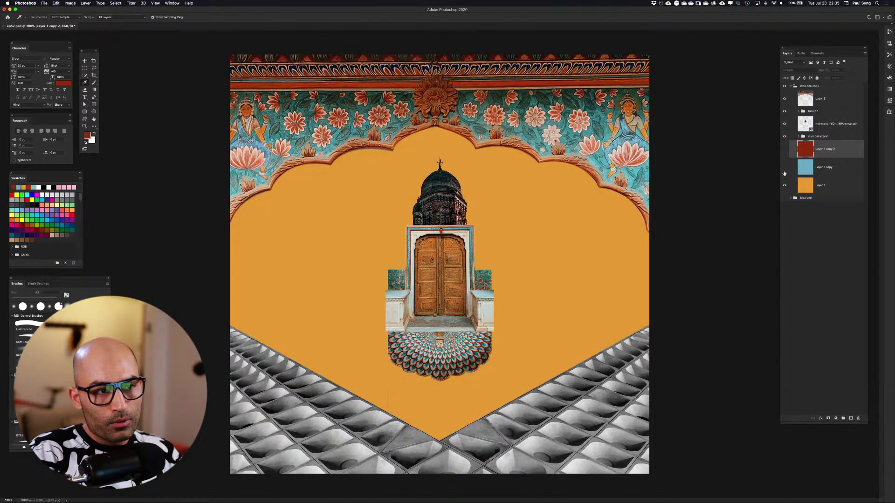
click(784, 149)
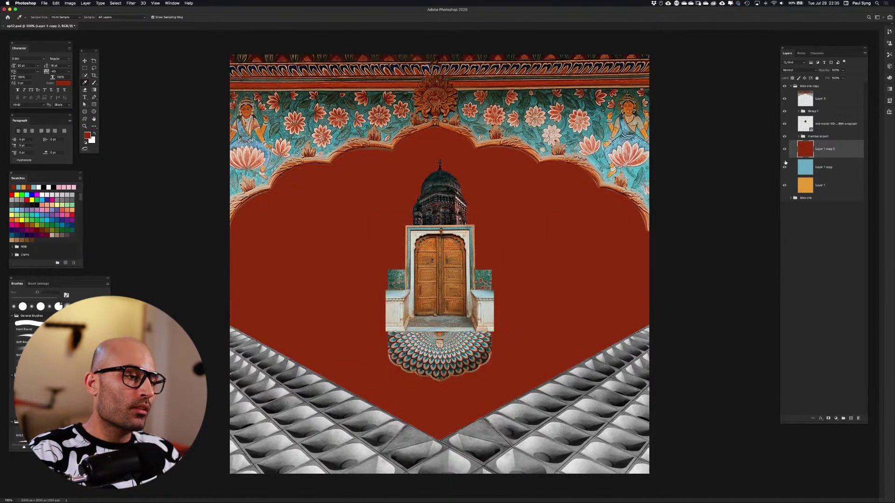
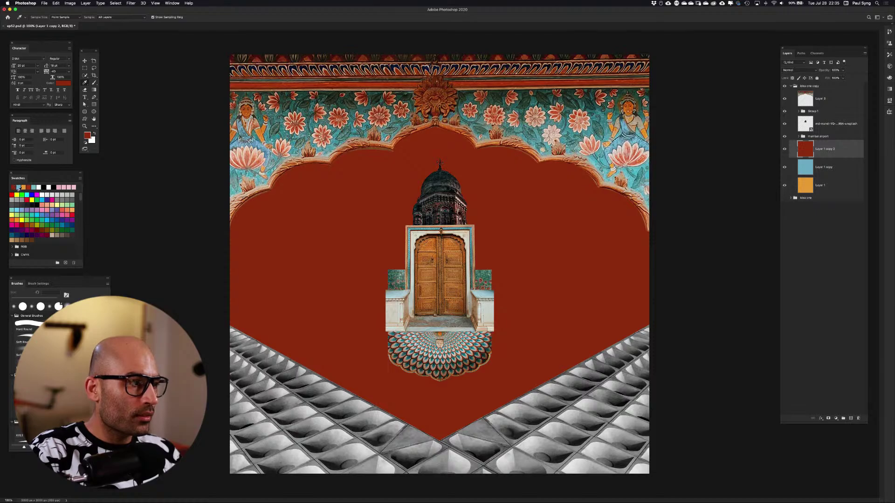
Save the dark red, blue and orange as colour swatches, adding each to the current library, and put the Libraries panel away
click(66, 263)
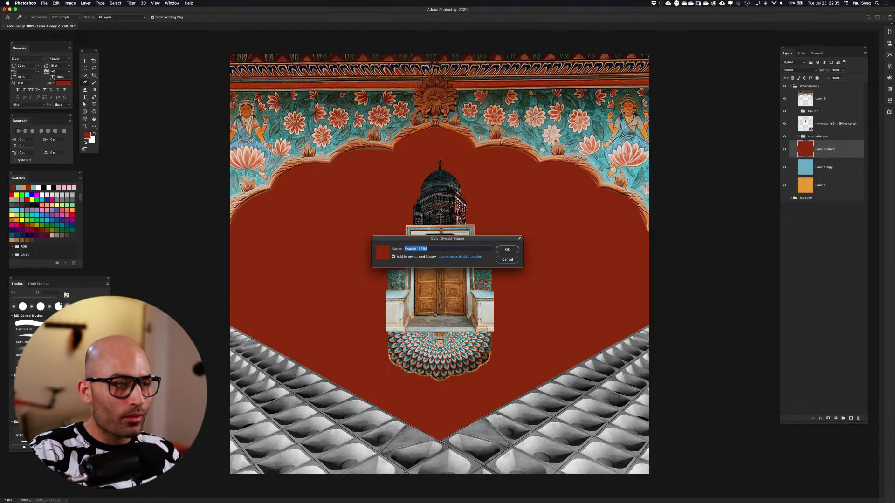
click(515, 249)
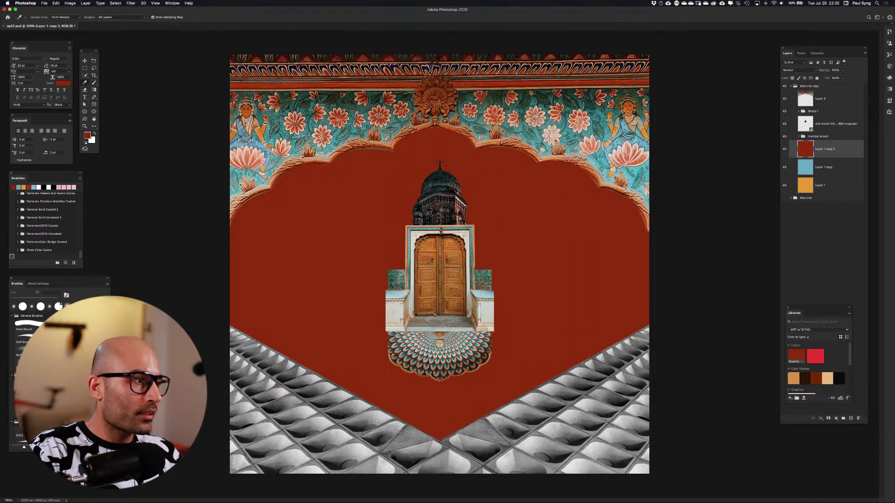
click(18, 187)
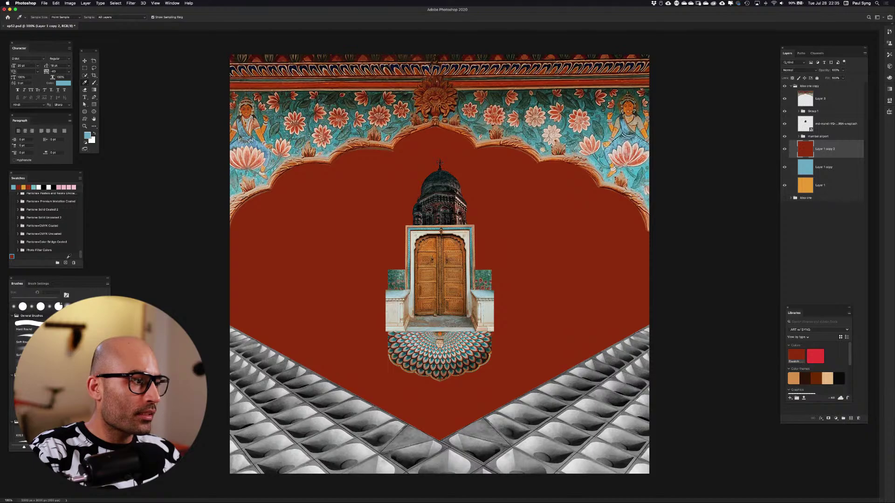
click(66, 263)
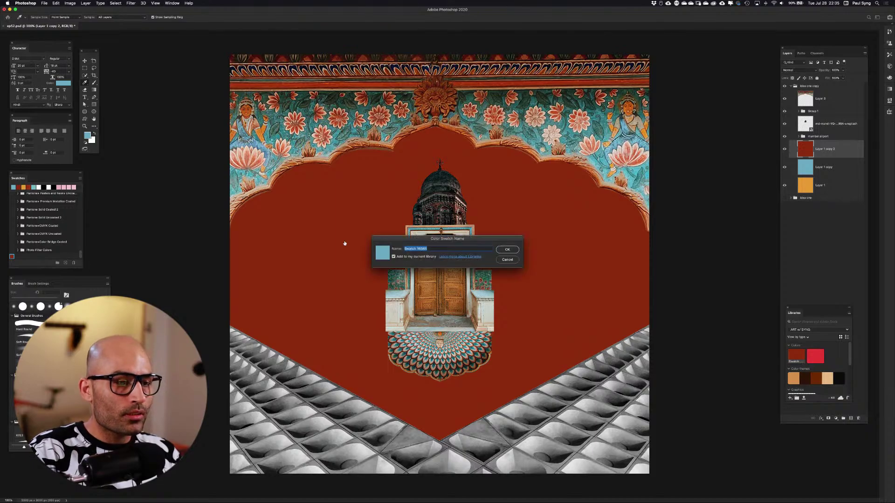
click(507, 250)
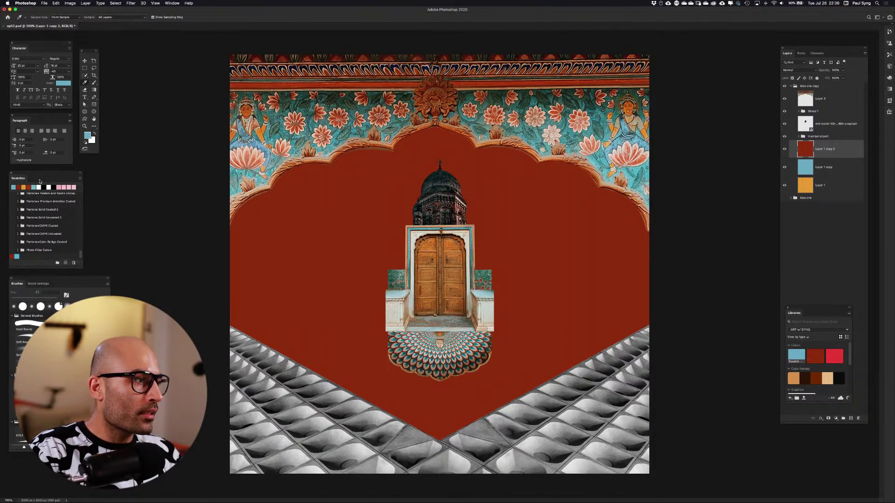
click(23, 187)
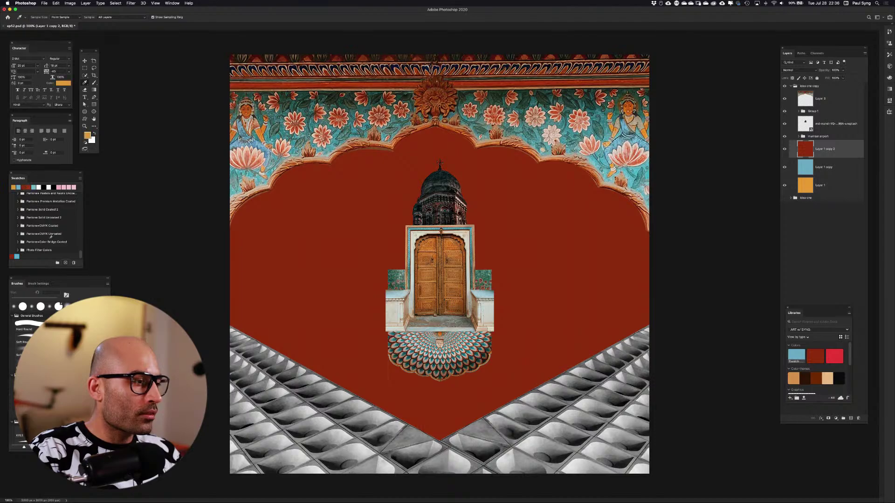
click(66, 263)
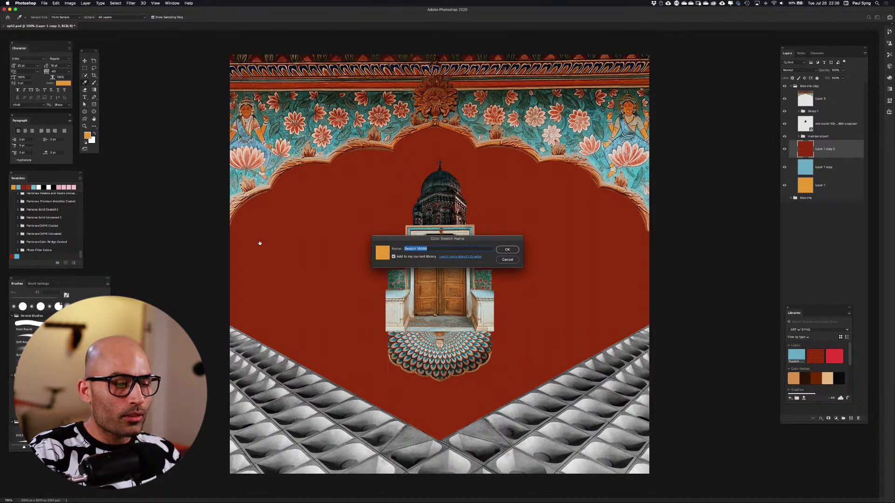
click(514, 252)
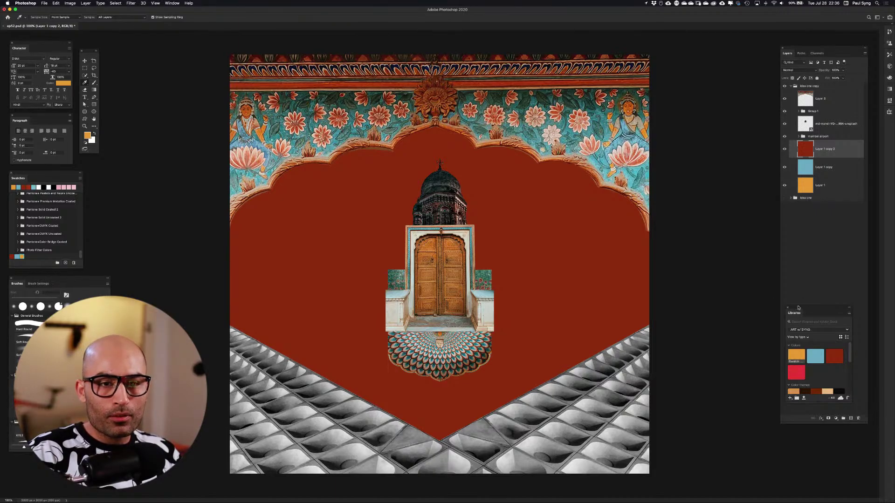
drag(798, 308, 885, 123)
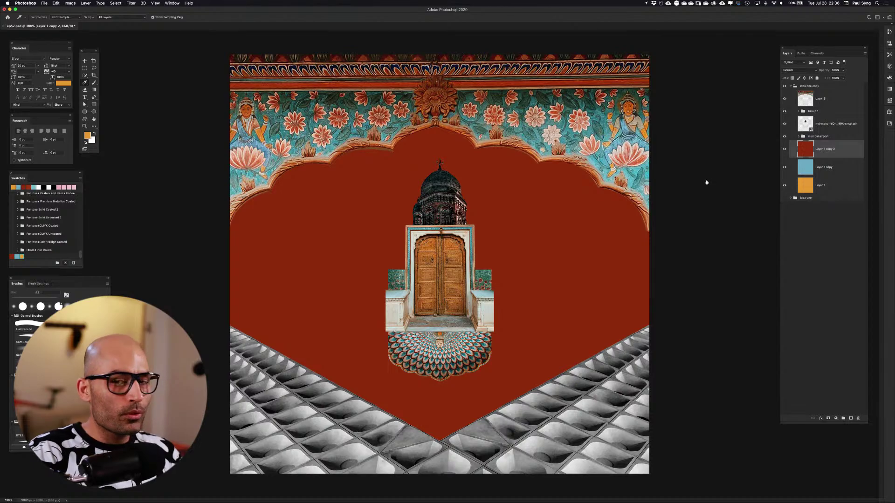
Compare the dark red, blue and orange backgrounds, leaving only the orange Layer 1 visible among the colour layers
click(784, 149)
click(784, 167)
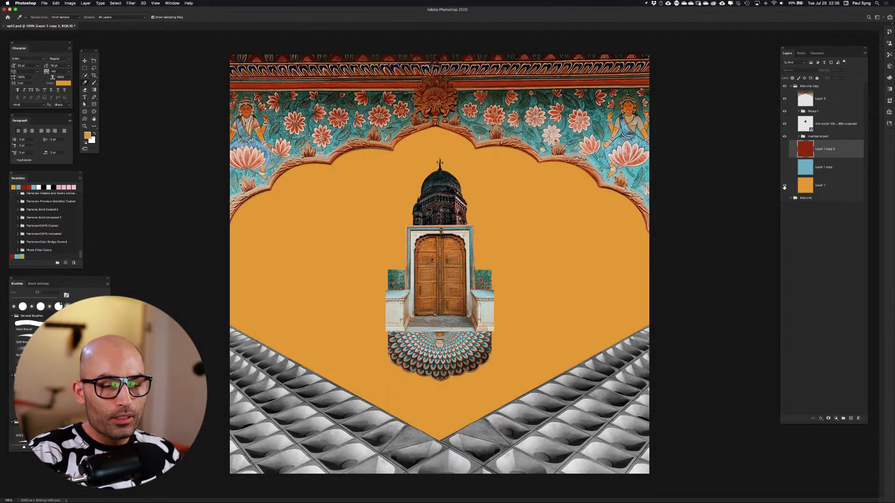
click(785, 186)
click(785, 185)
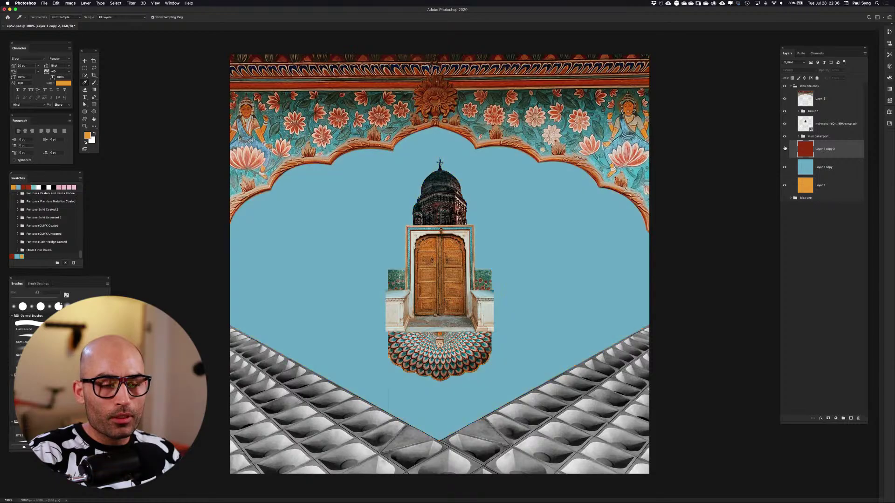
click(784, 148)
click(785, 150)
click(784, 167)
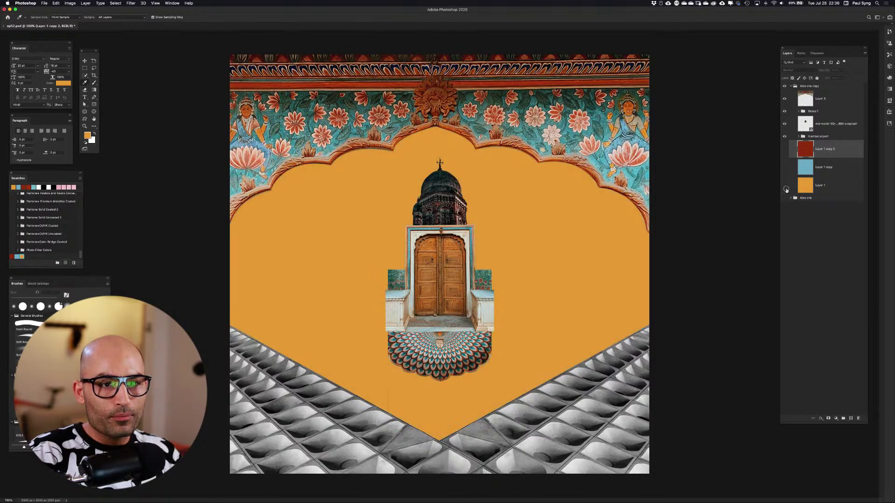
click(785, 189)
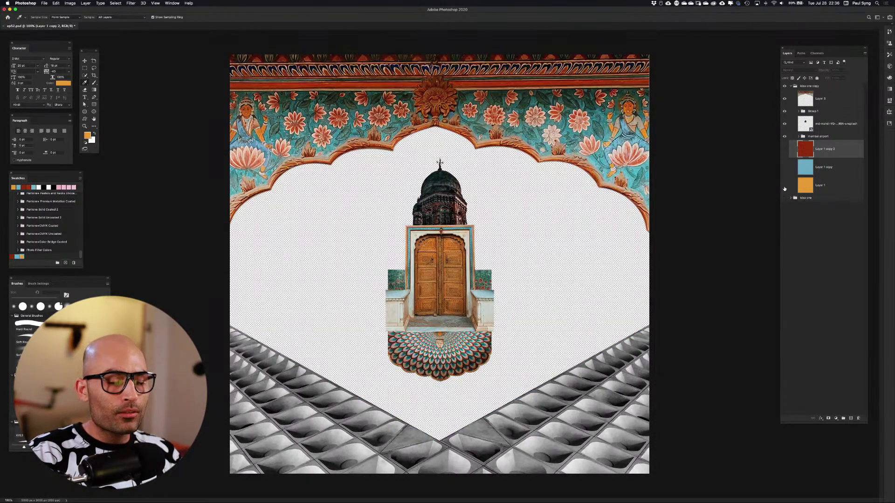
click(784, 186)
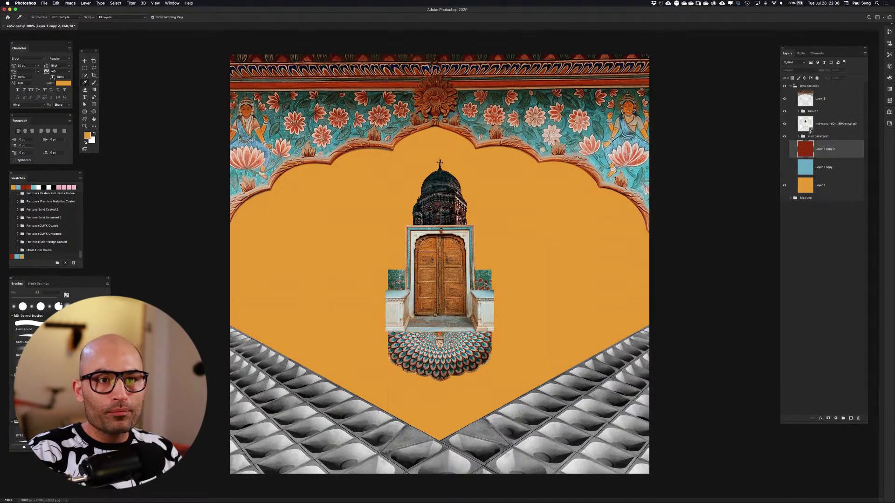
Mask out the teal floral pieces of Layer 2 on both sides of the door, and check the mask with the door layer hidden
click(799, 111)
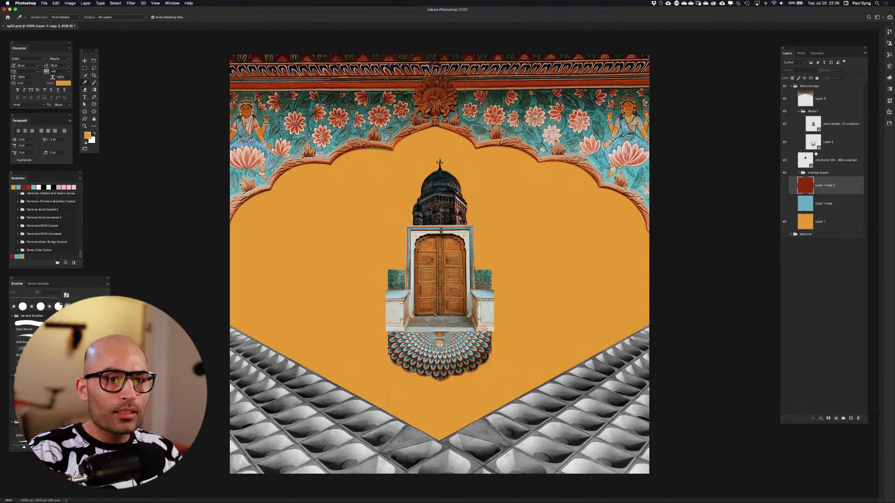
click(812, 140)
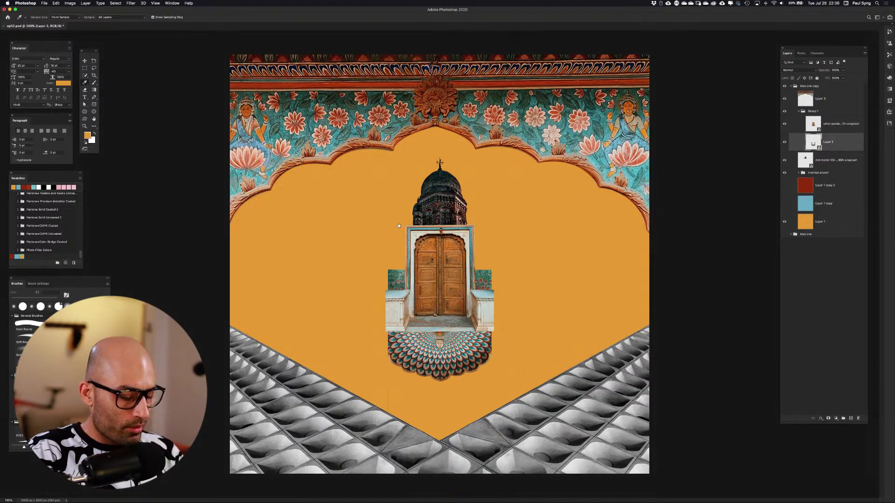
key(m)
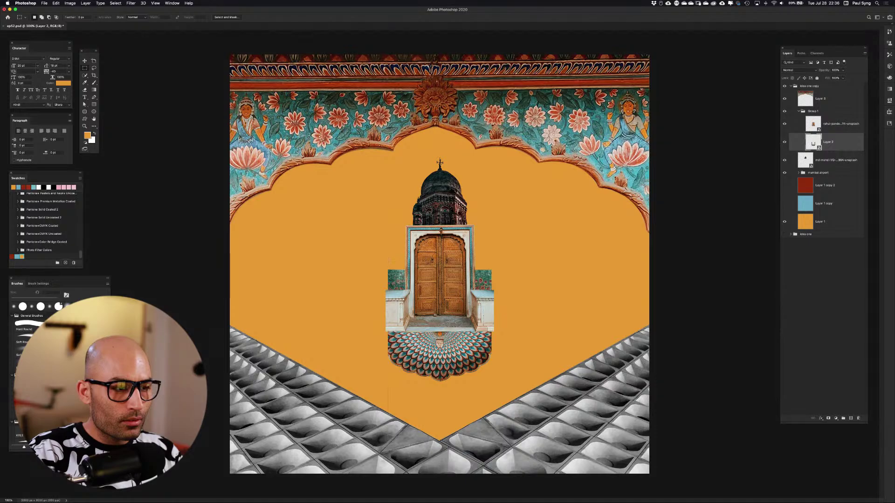
drag(384, 259, 495, 300)
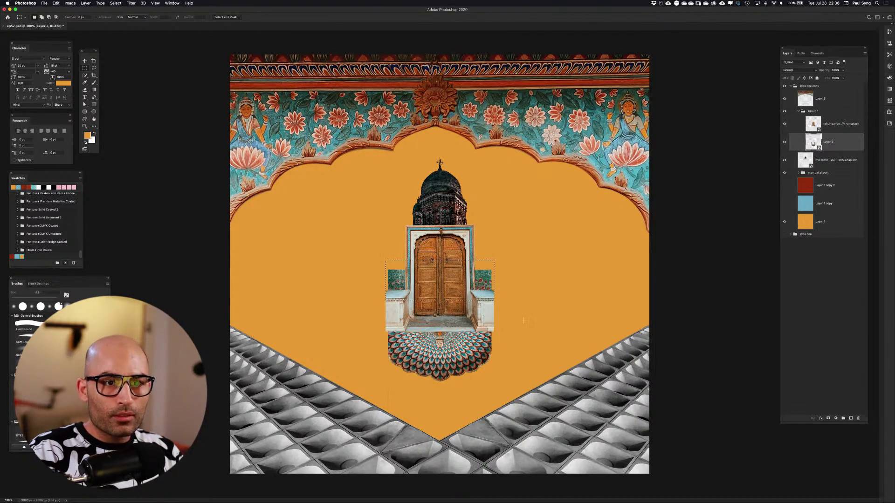
click(828, 417)
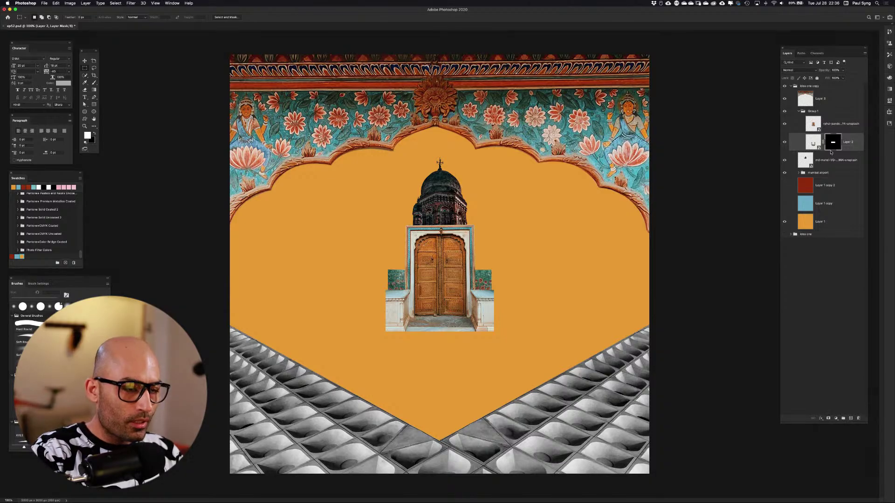
key(super+i)
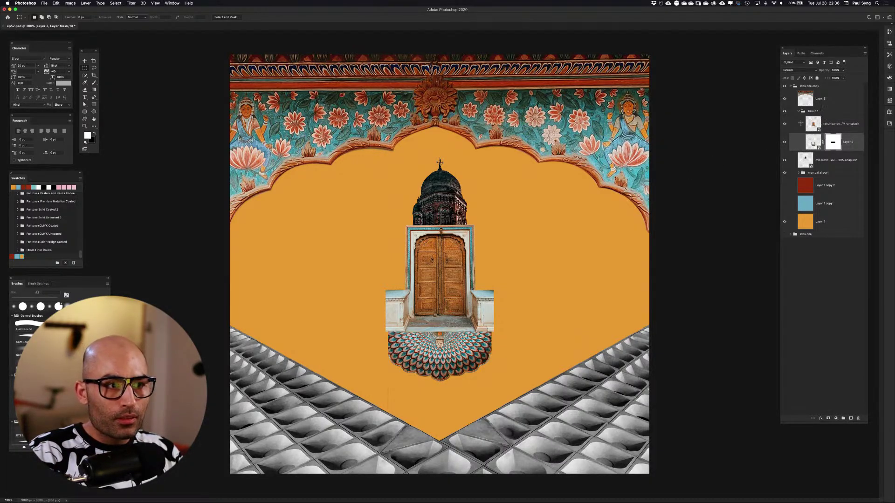
click(784, 124)
click(784, 124)
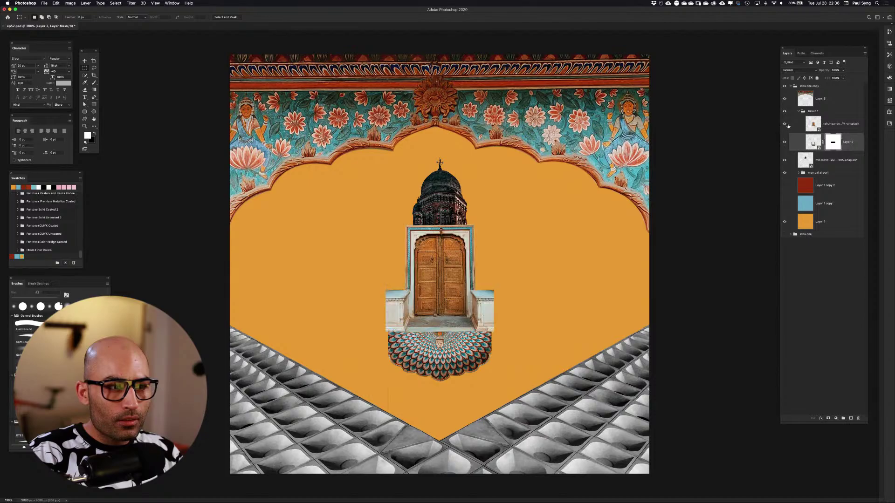
click(784, 124)
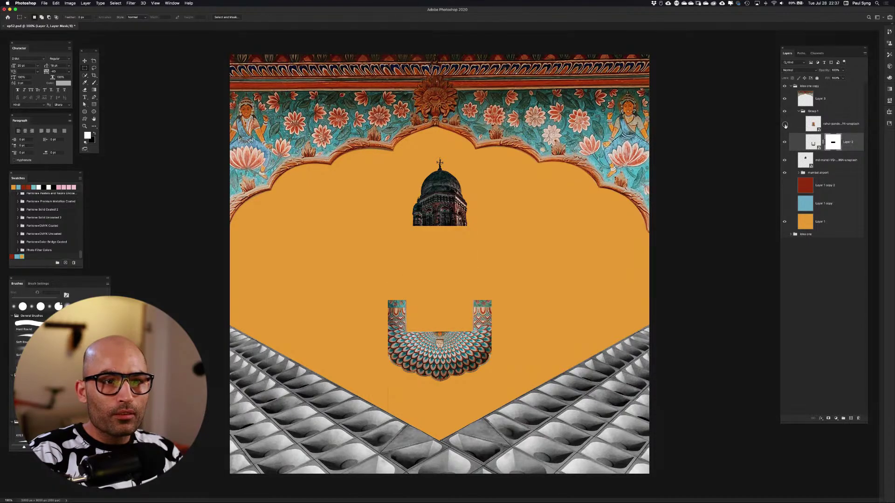
click(785, 124)
Mask out the strips of the door layer above the white side walls on both sides of the door, and save the document
click(816, 134)
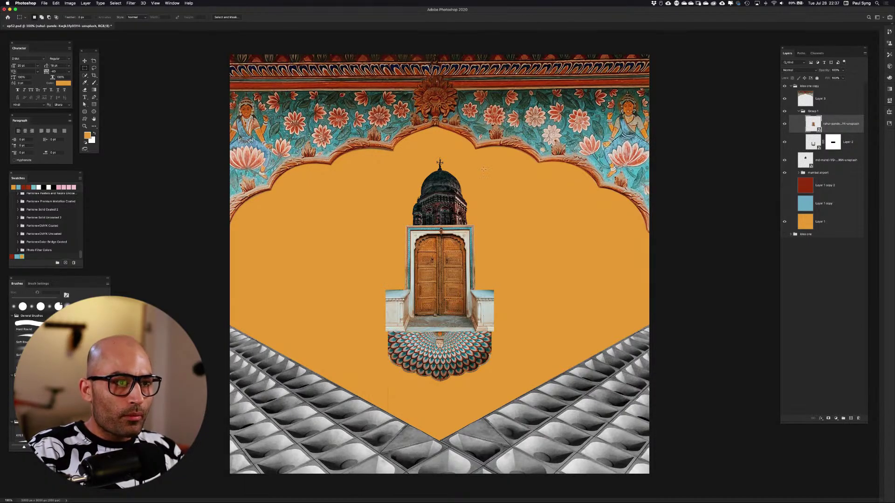
drag(484, 92, 548, 290)
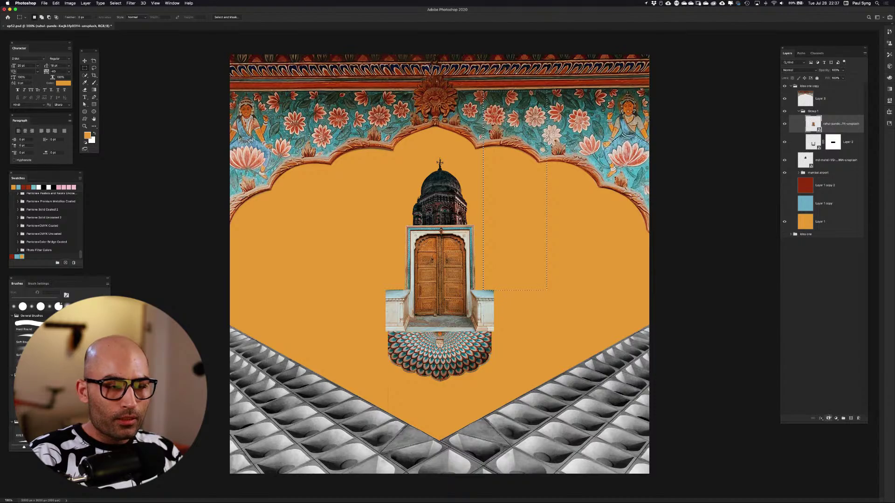
click(828, 418)
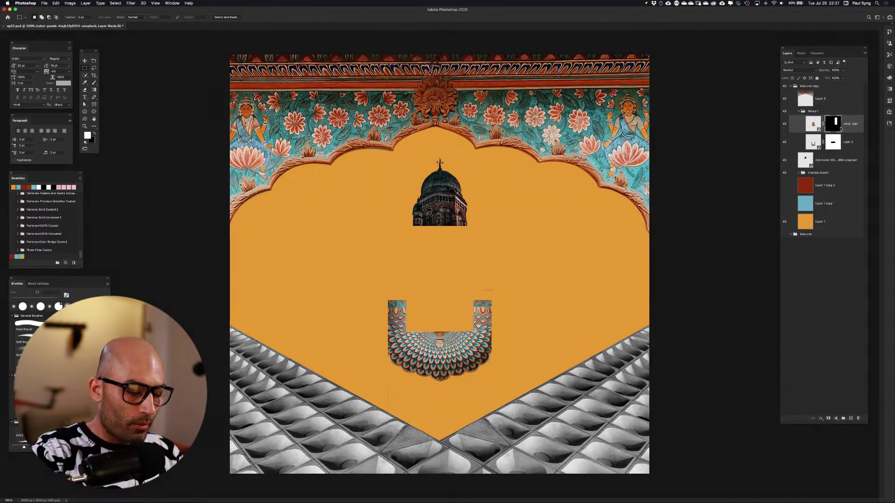
key(super+i)
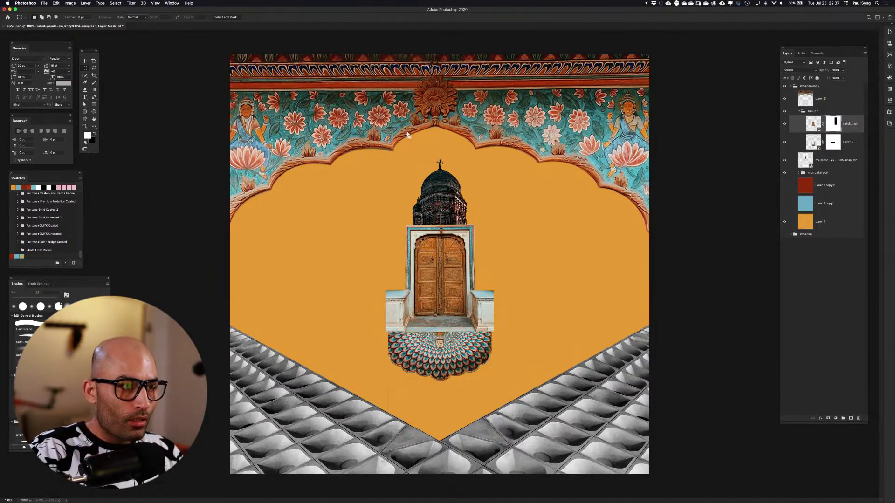
drag(367, 112, 400, 290)
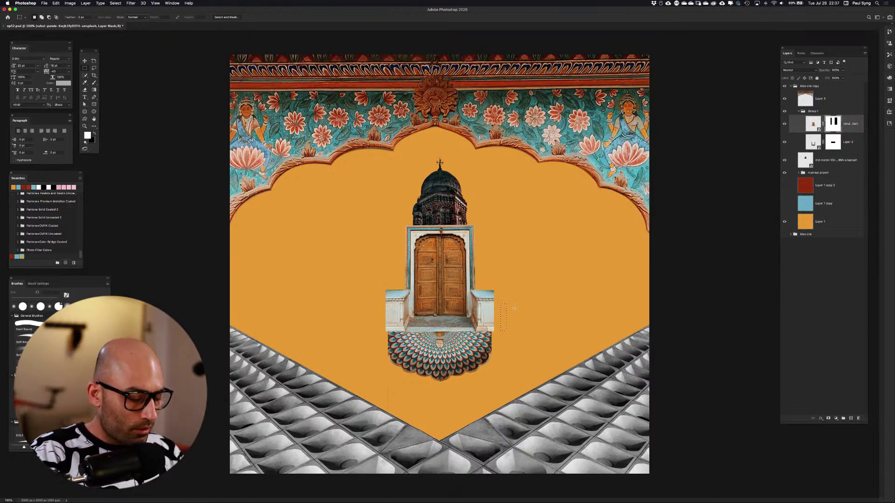
click(524, 285)
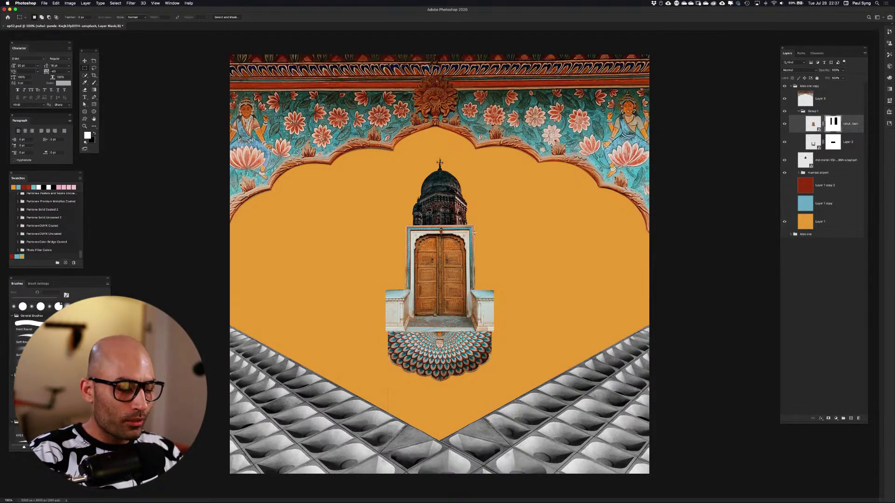
key(super+s)
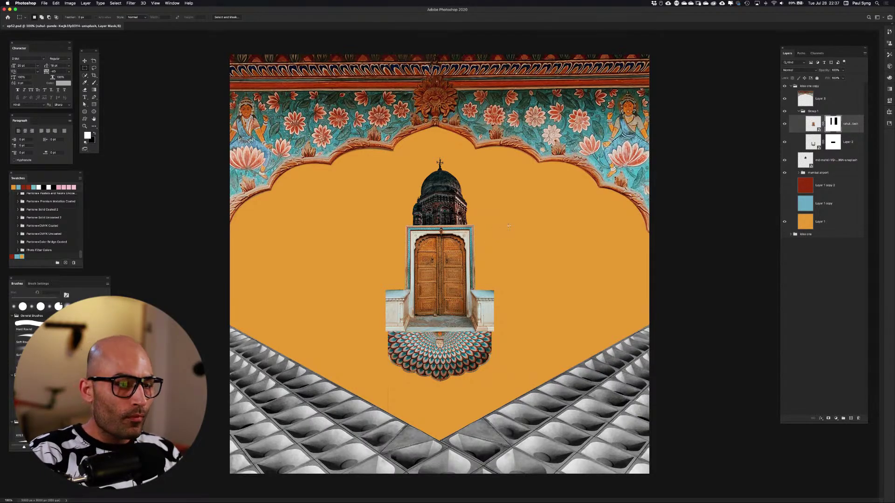
Place the photo of the man in the red turban from the Resources folder and move its layer above the collage group
key(v)
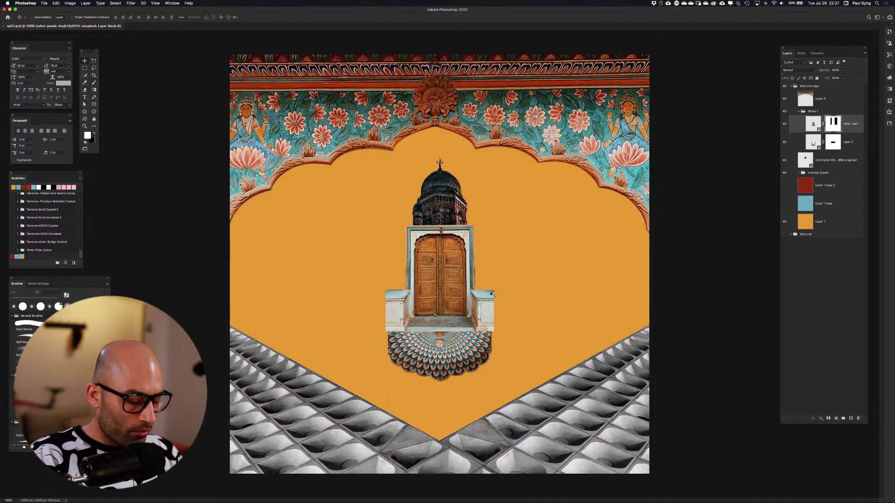
key(super+o)
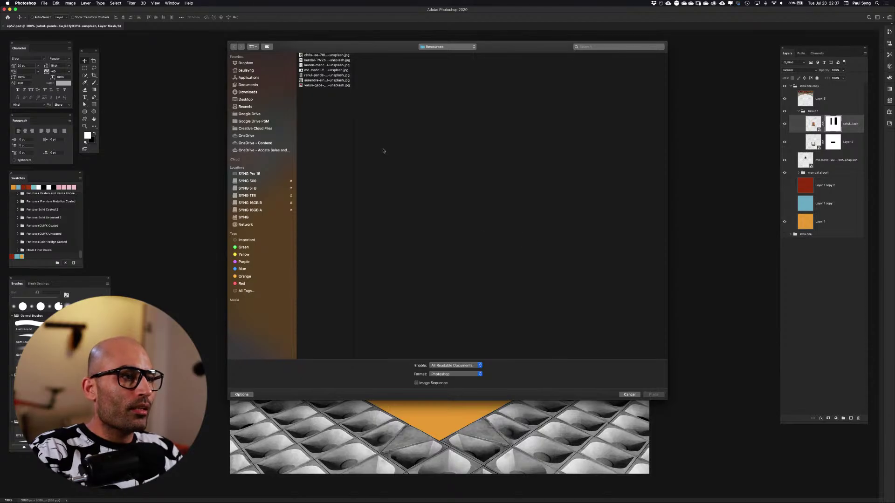
click(341, 86)
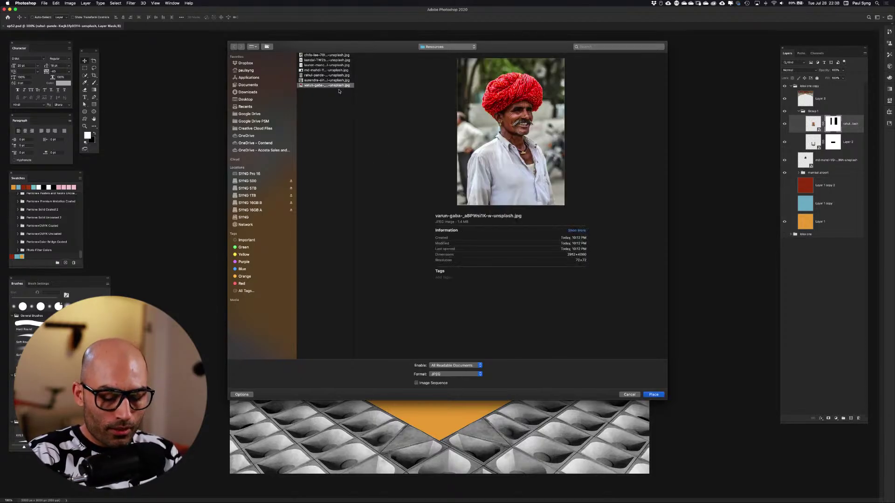
key(Up)
key(Up)
key(Up)
key(Up)
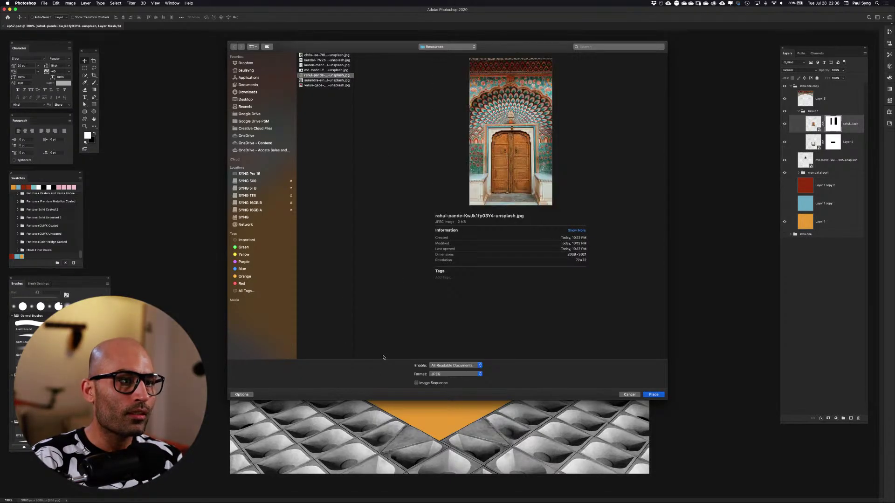
key(Up)
key(Up)
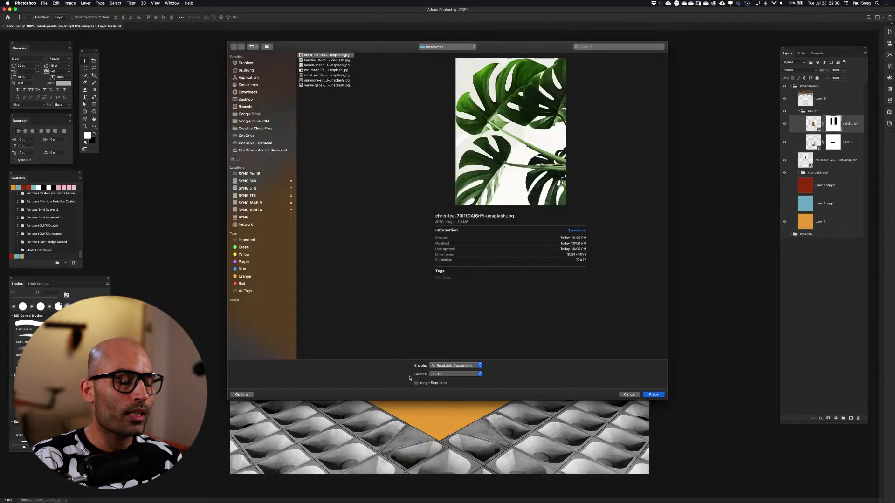
key(Down)
key(Down)
key(Down)
key(Down)
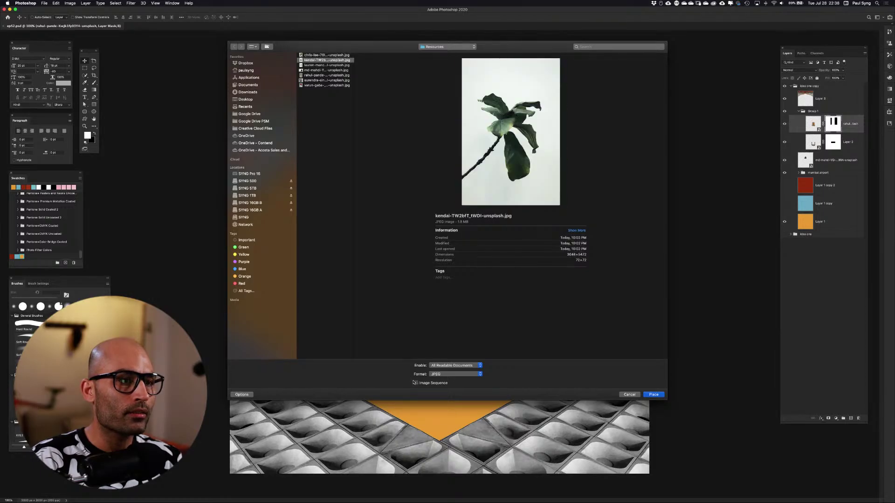
key(Down)
key(Down)
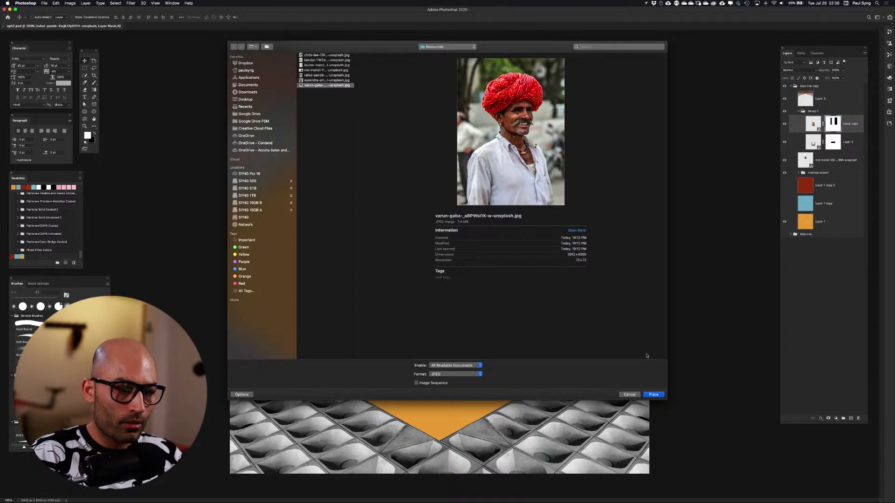
click(659, 396)
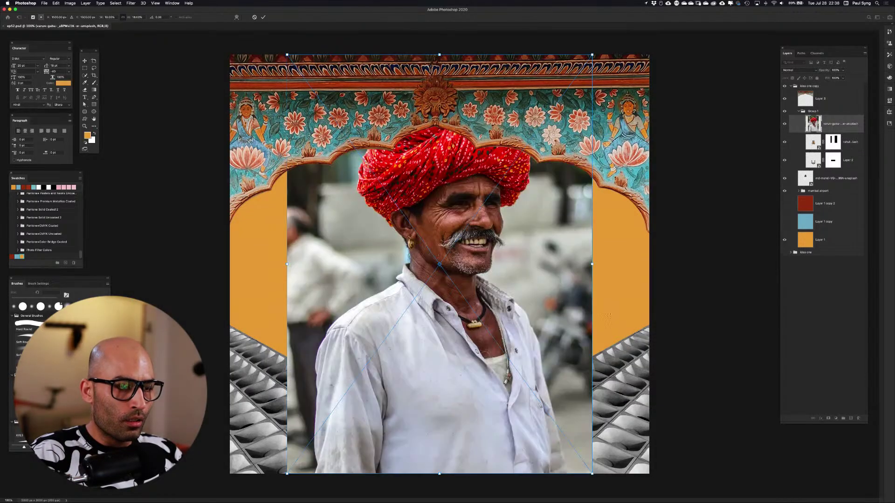
key(Return)
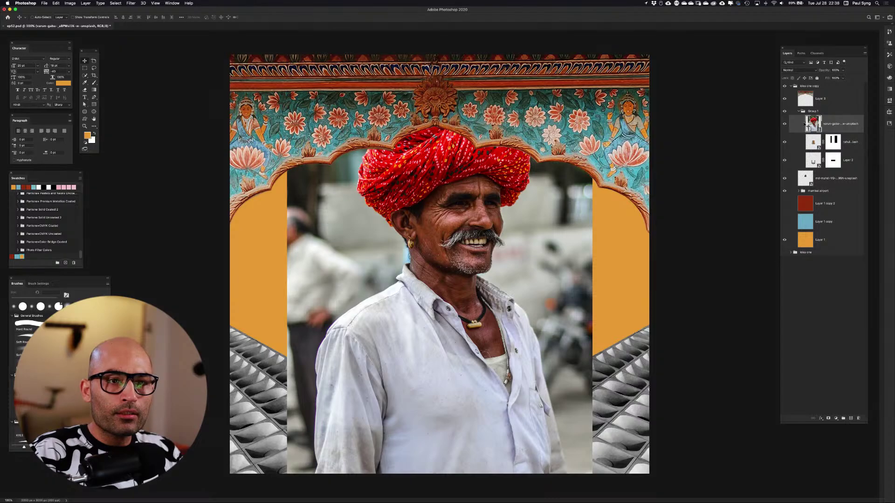
drag(813, 123, 809, 87)
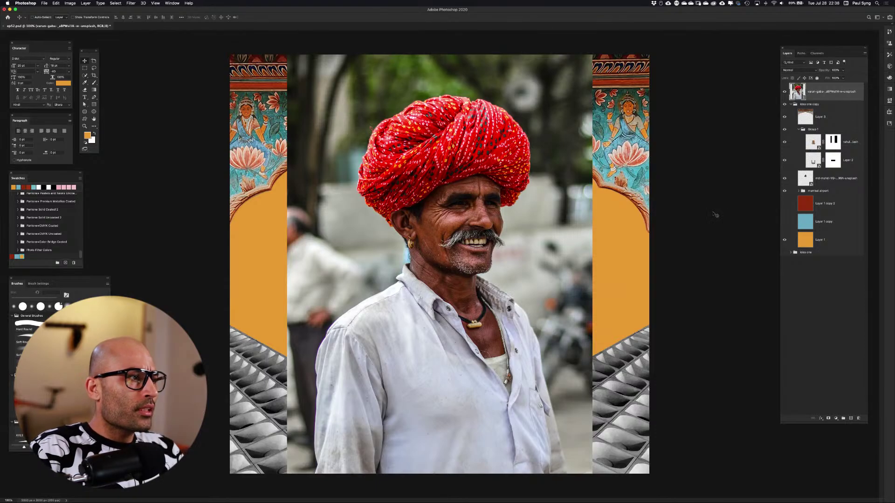
Cut the man out of his background with Select Subject and a layer mask, and convert the masked layer to a smart object
click(86, 75)
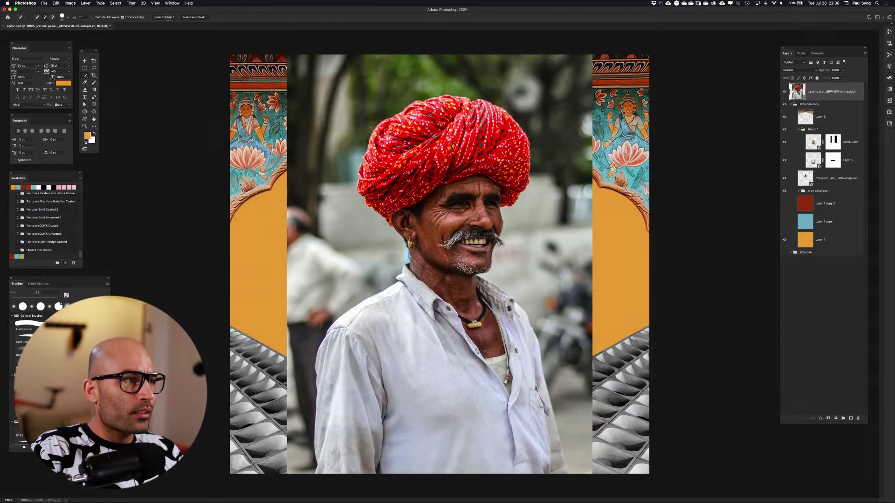
click(166, 17)
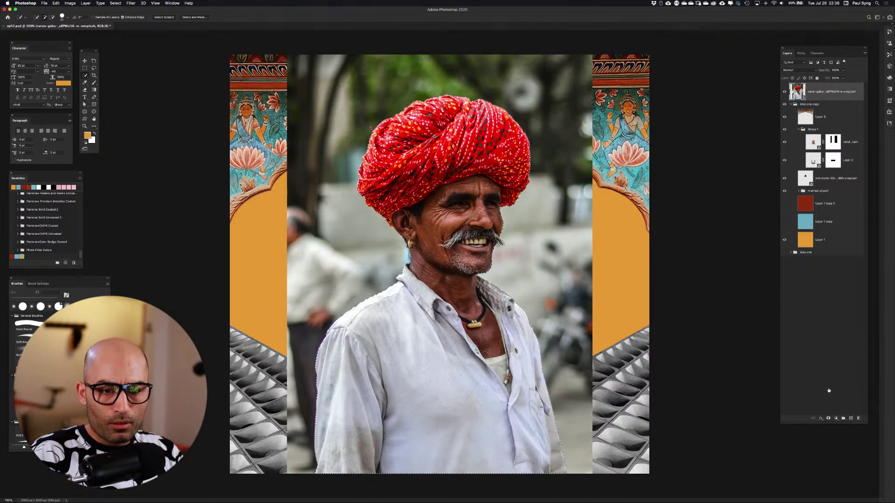
click(828, 419)
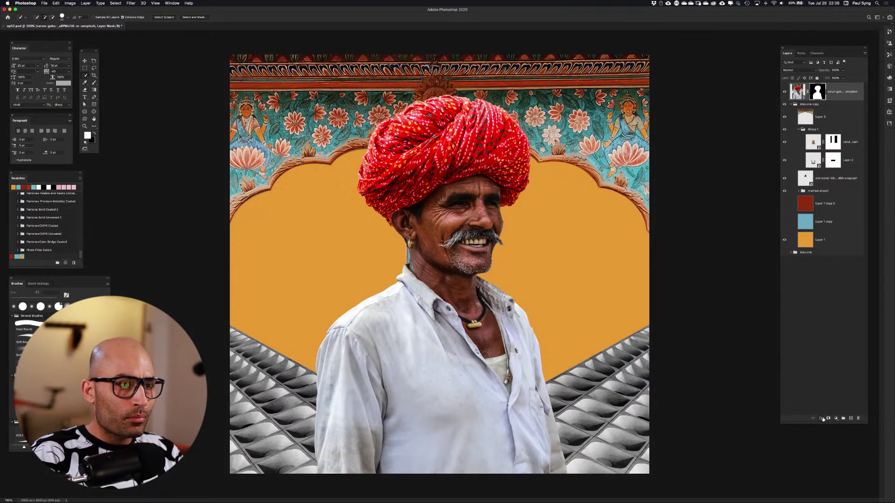
right_click(845, 87)
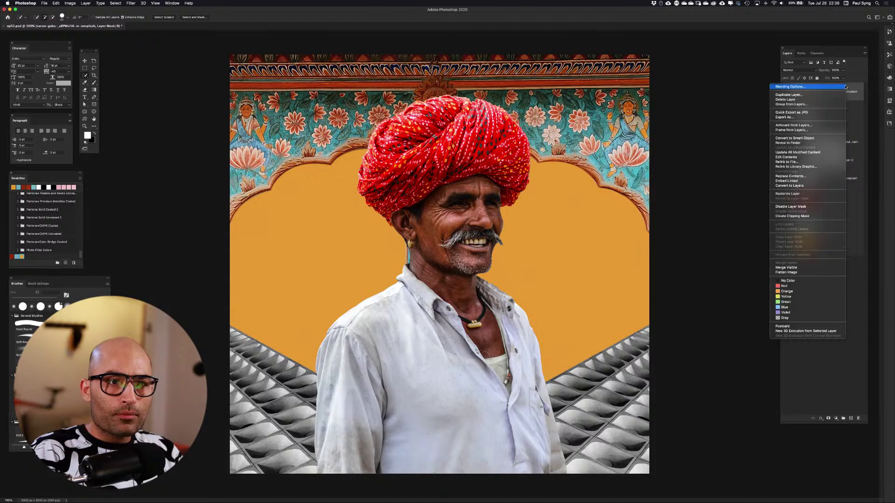
click(823, 138)
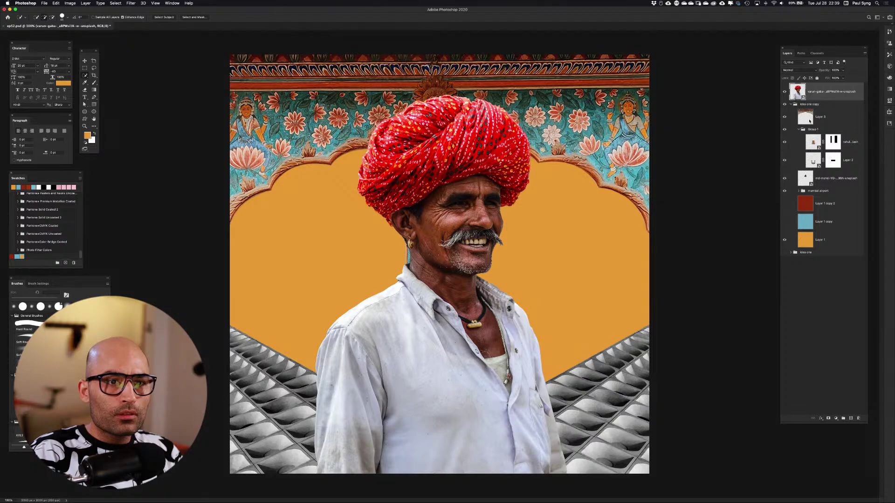
Collapse the collage group and toggle its visibility to examine the edges of the man's cut-out against transparency
click(791, 105)
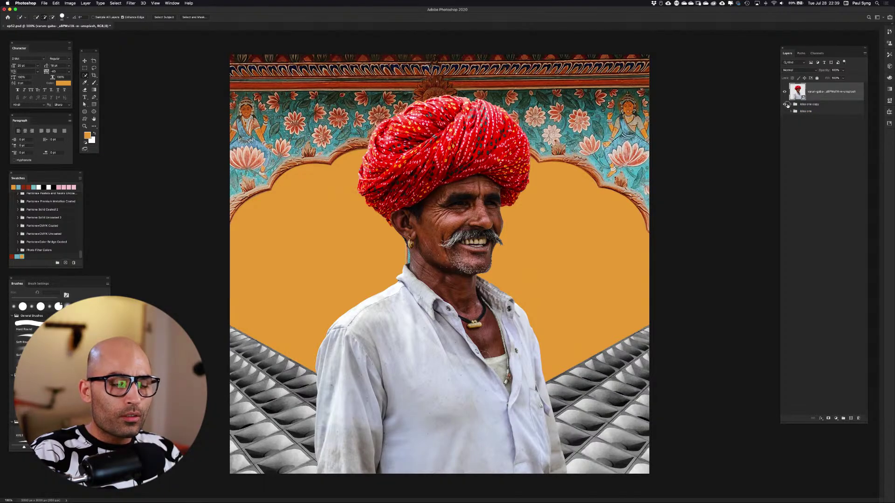
click(785, 105)
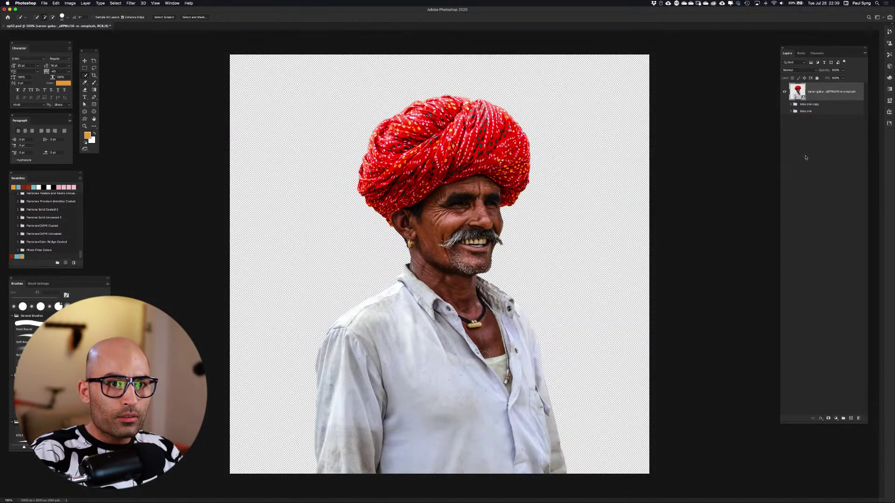
click(786, 112)
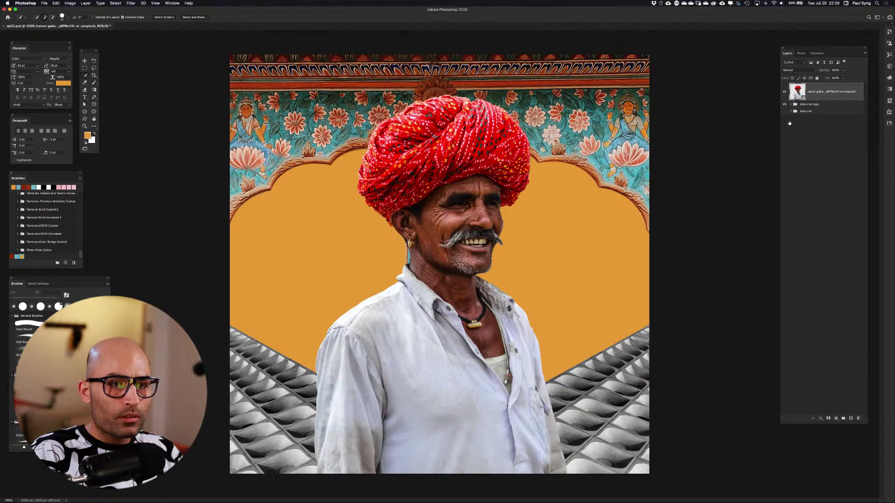
click(785, 106)
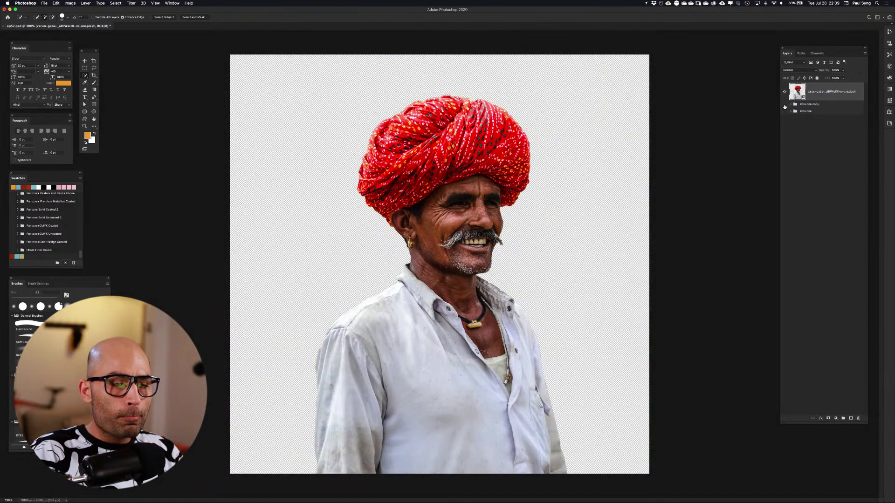
click(784, 105)
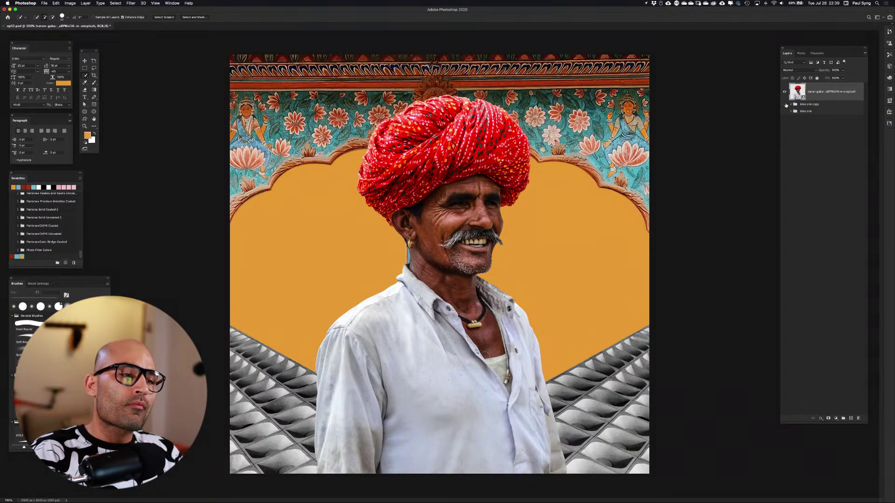
click(785, 105)
click(785, 105)
click(785, 104)
click(785, 105)
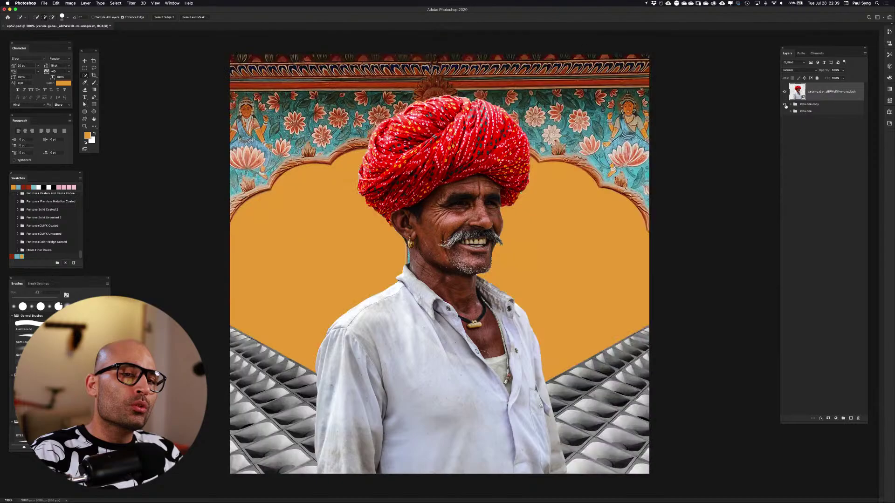
click(786, 106)
click(785, 106)
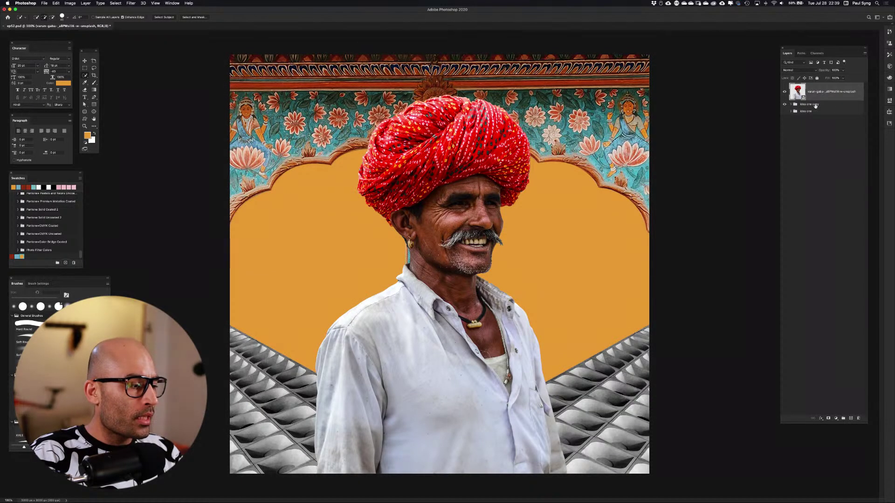
Group the man's portrait layer together with the collage group and name the new group "Idea two"
click(838, 104)
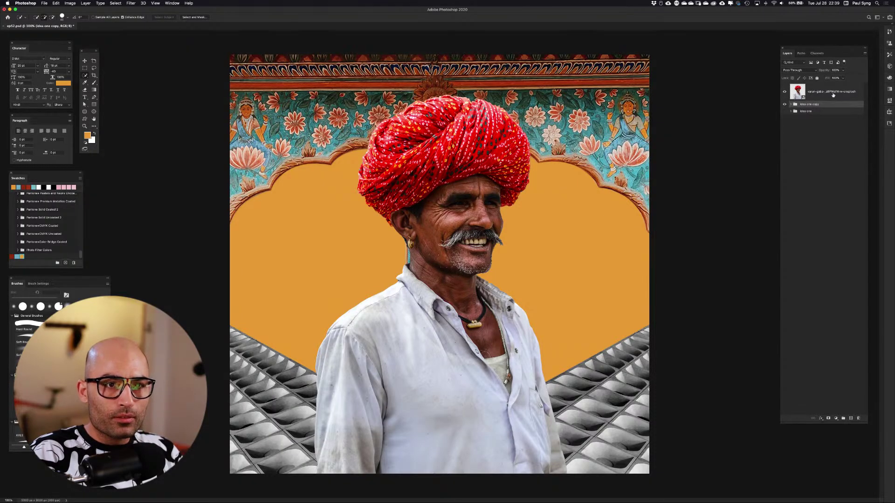
click(831, 95)
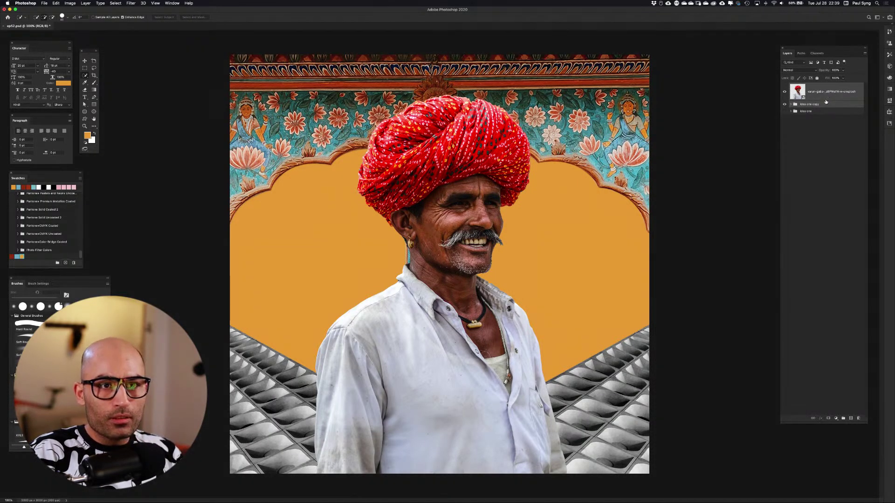
key(super+g)
double_click(805, 86)
text(Idea)
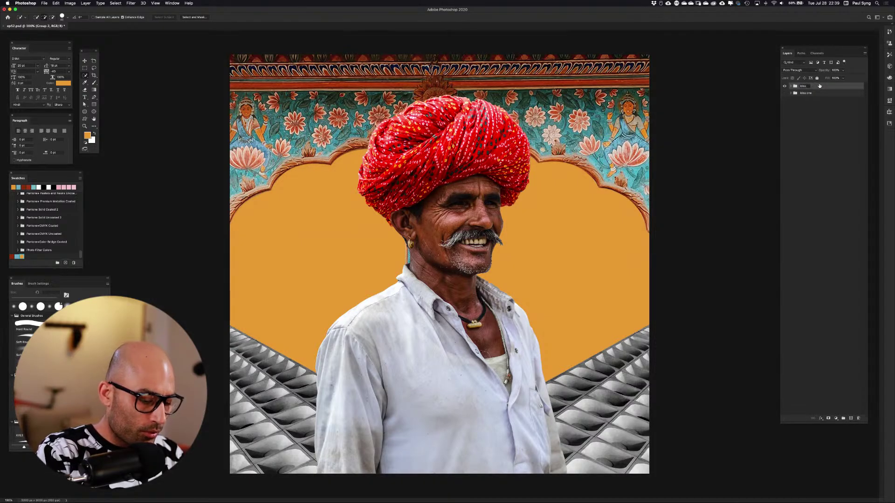
text( two)
key(Return)
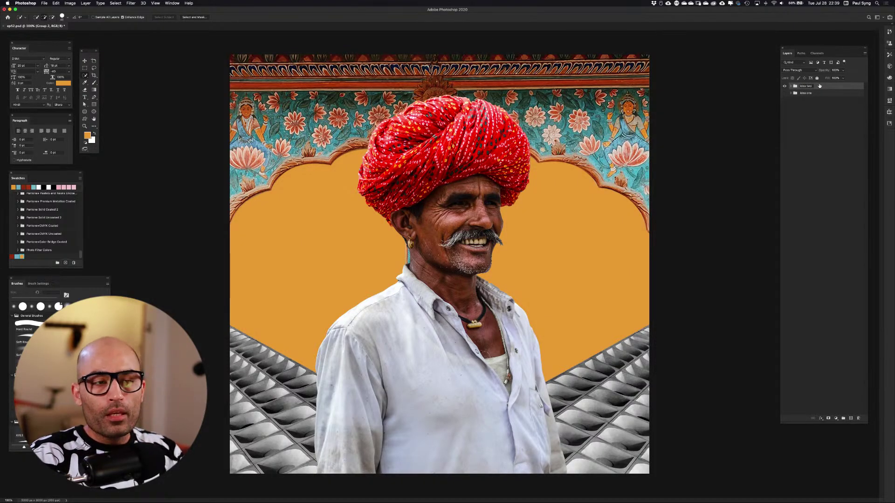
Duplicate the "Idea two" group, hide the original, and select the man's portrait layer inside the copy
click(821, 89)
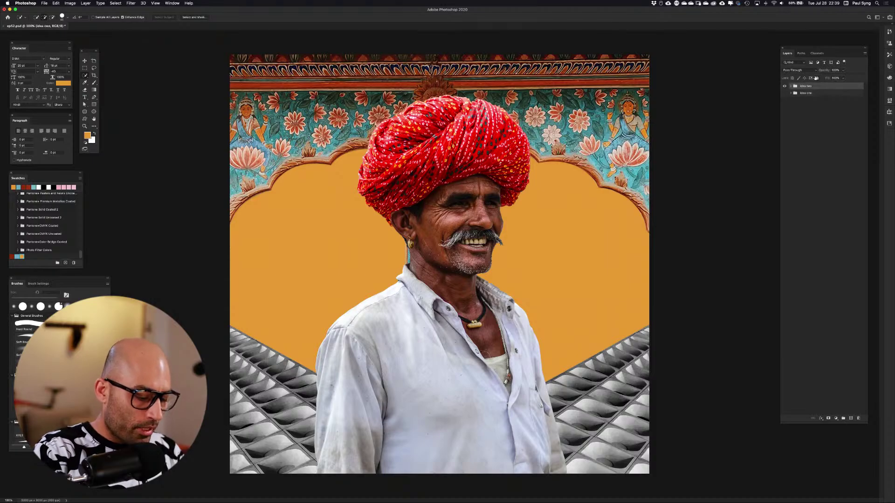
key(super+j)
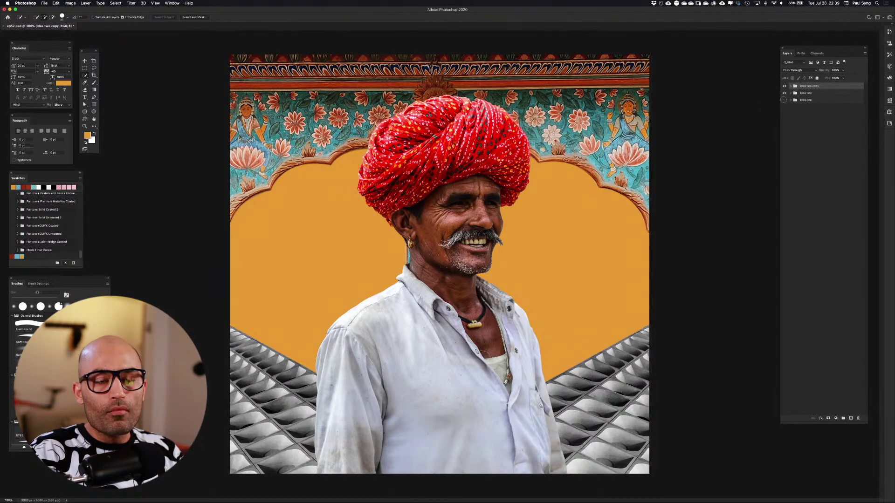
click(785, 94)
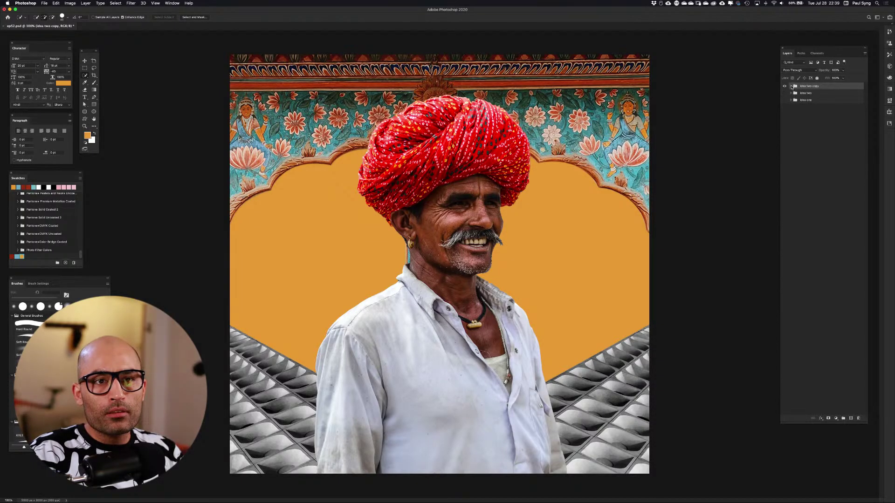
click(791, 88)
click(792, 99)
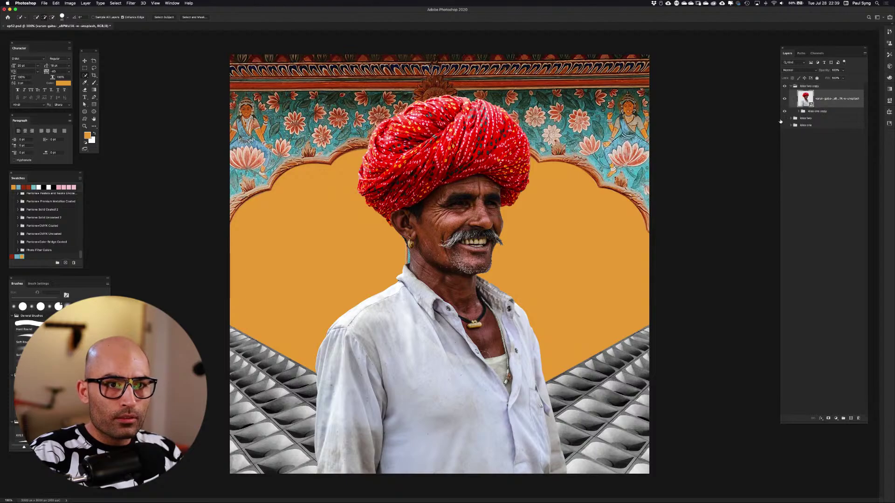
Hide the nested collage group and scale the man's portrait down to about 80% around its centre
click(784, 111)
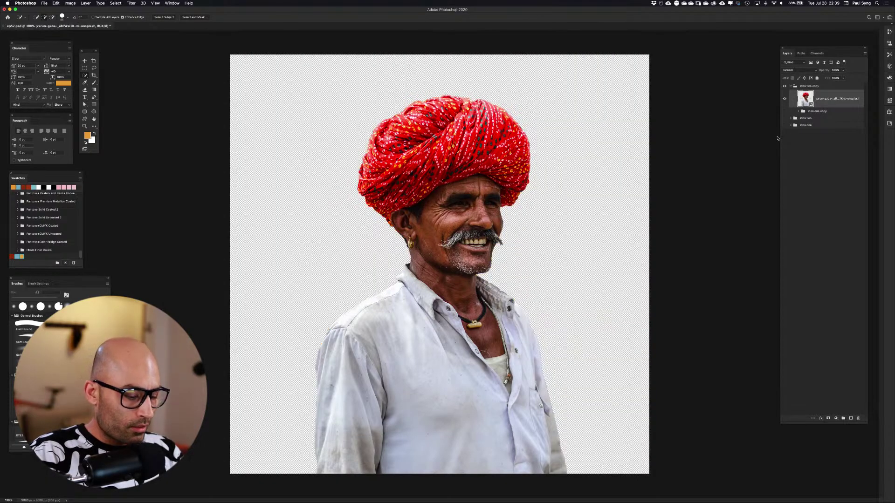
key(super+t)
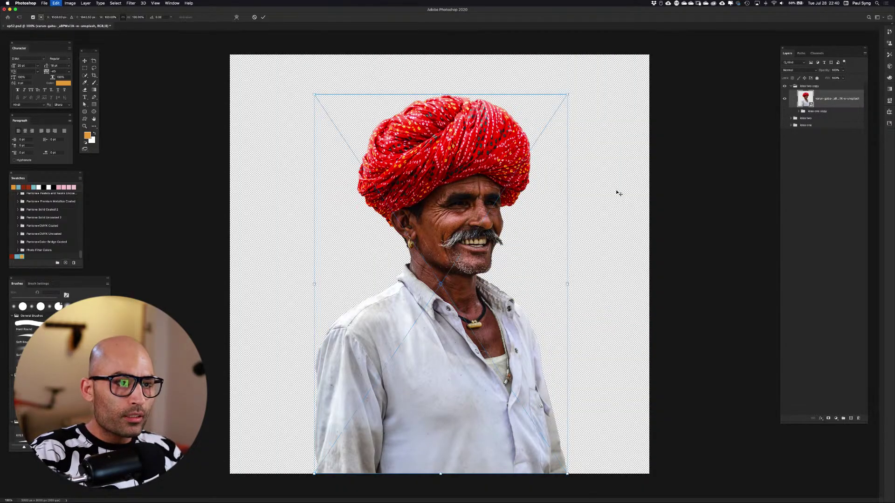
drag(569, 93, 542, 132)
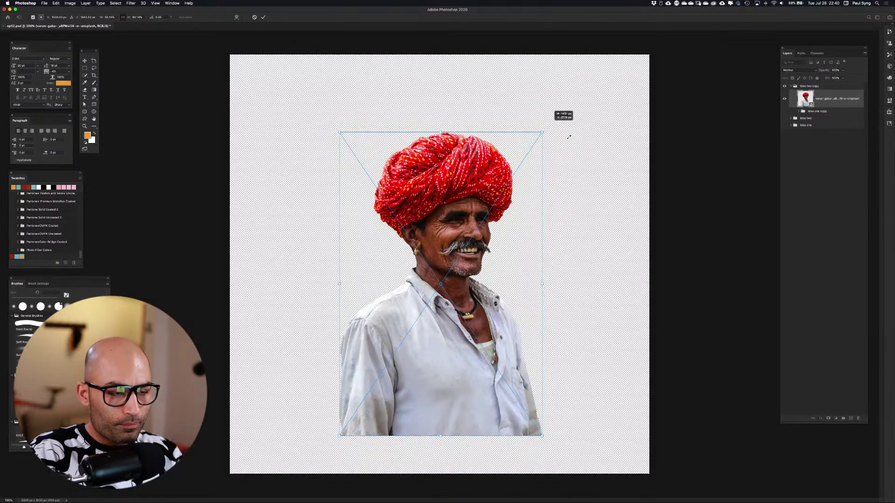
key(Return)
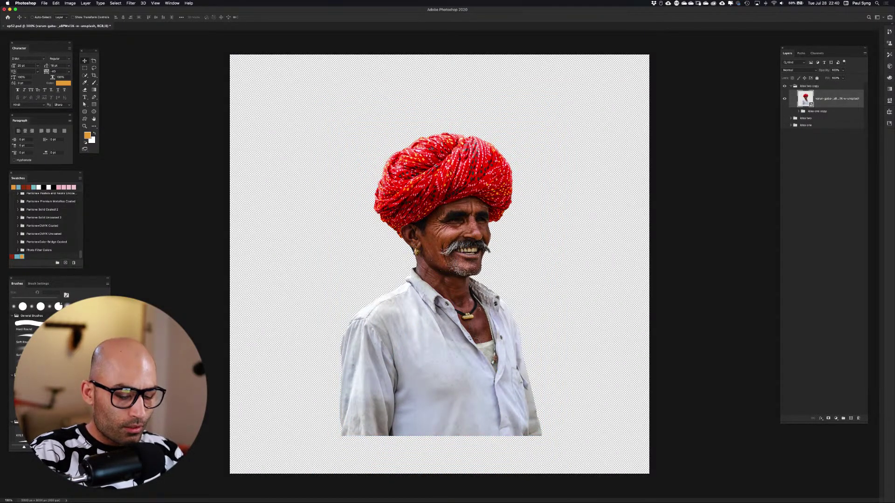
Show the guides, move the man's portrait slightly up along the vertical centre guide, and show the nested collage group again
key(super+semicolon)
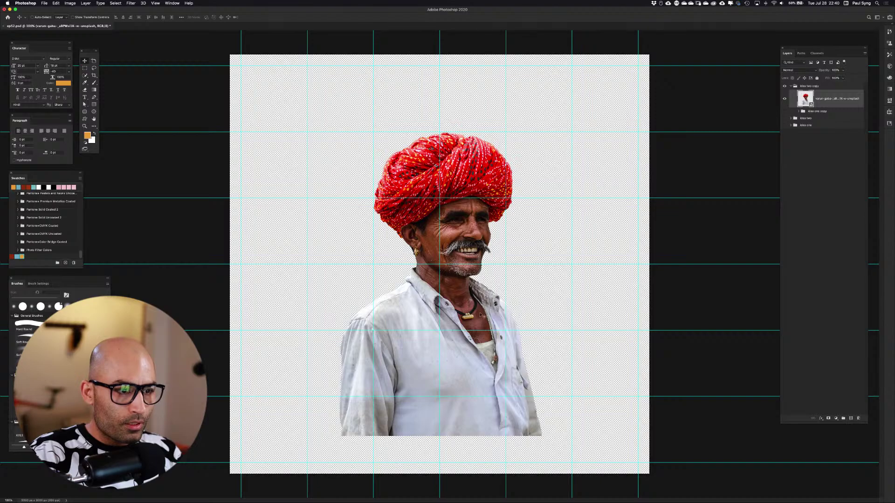
drag(480, 312, 483, 296)
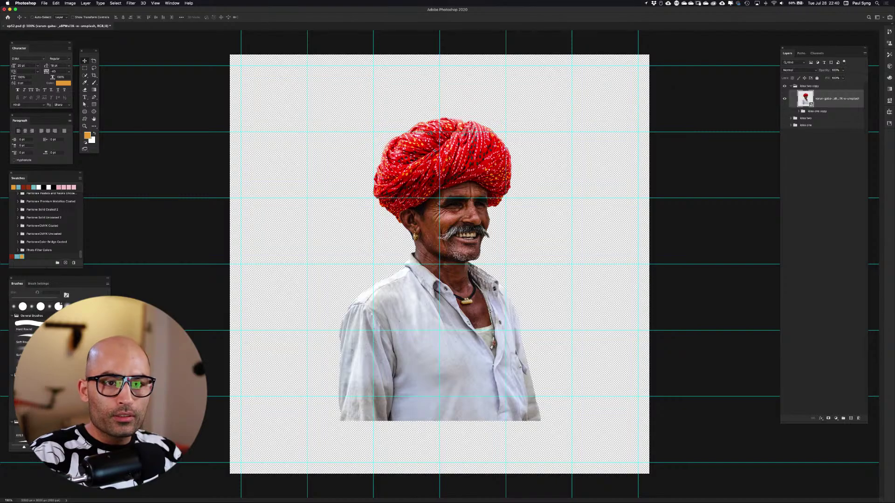
click(784, 111)
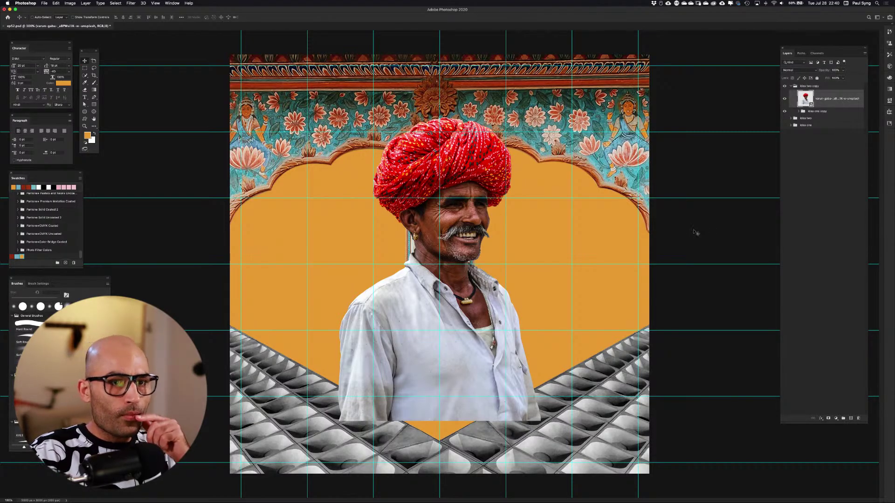
Toggle the man's portrait layer to compare its placement with the door and dome behind it
click(784, 98)
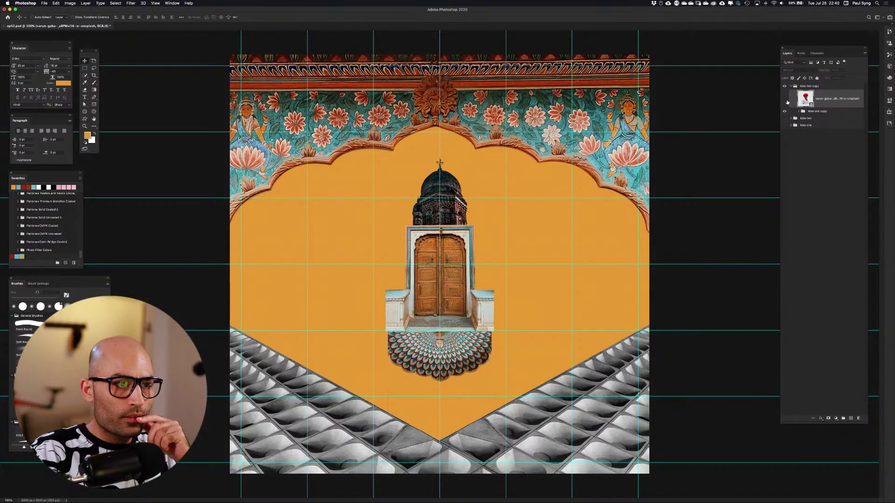
click(785, 99)
click(785, 99)
click(784, 98)
click(785, 99)
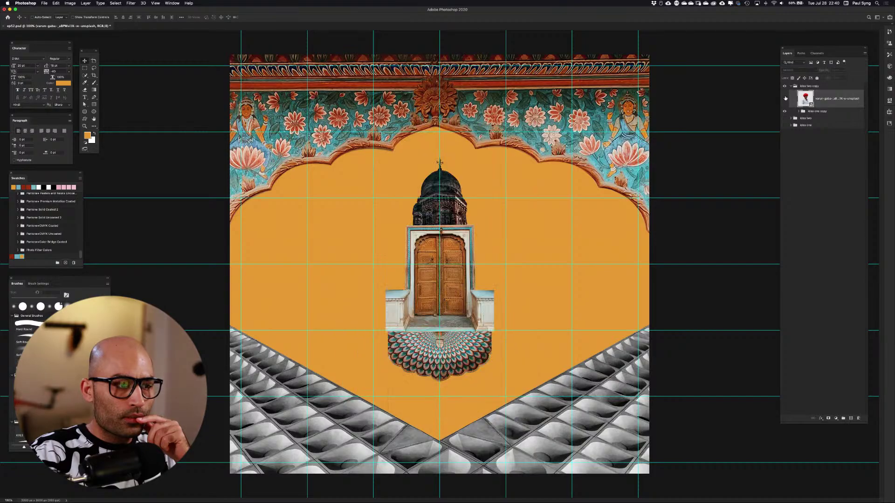
click(785, 99)
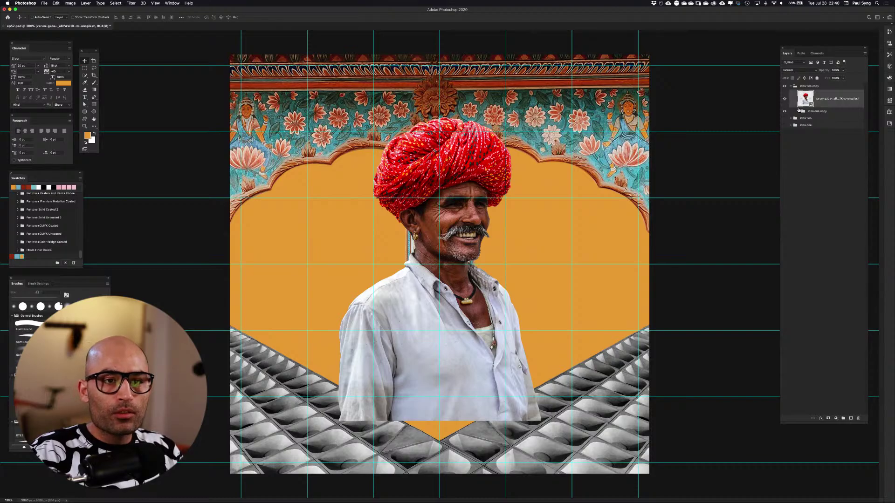
Try the man's portrait lower over the roof tiles, compare it with the door behind, and undo the move
click(798, 112)
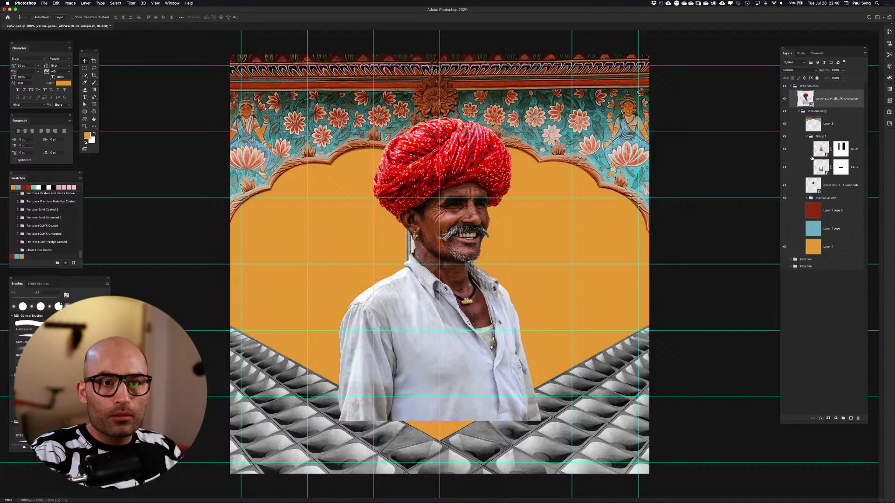
click(840, 198)
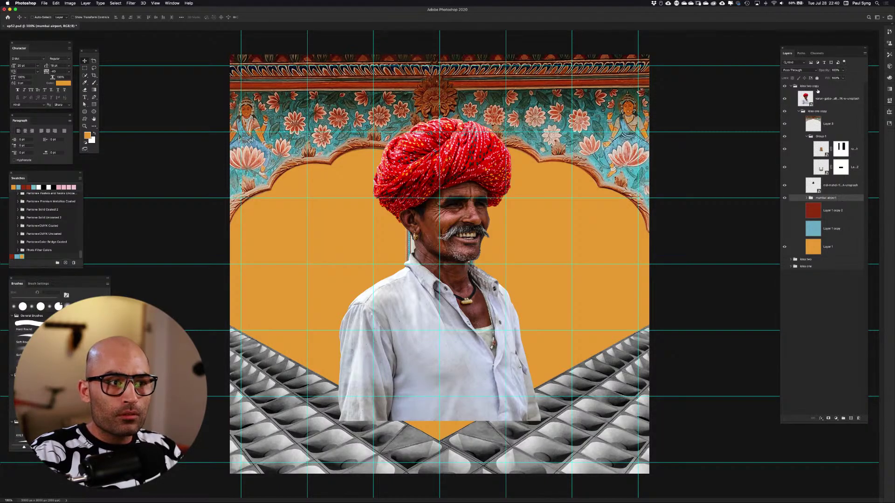
click(807, 100)
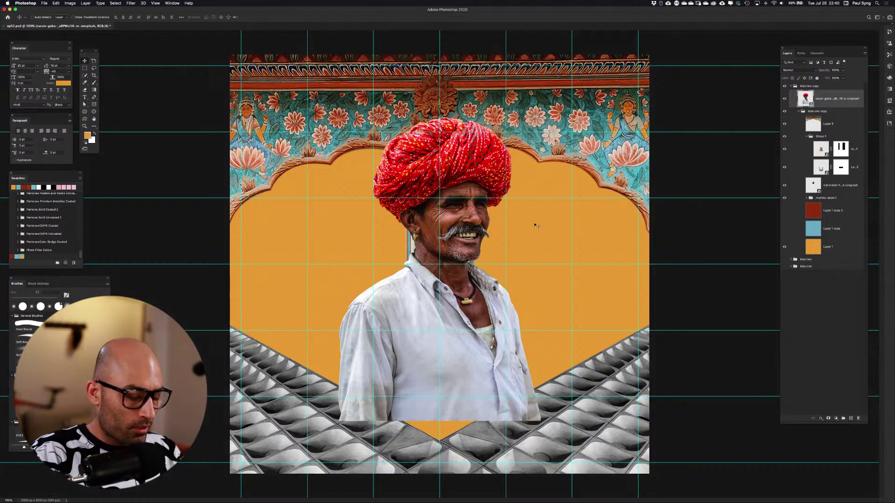
drag(481, 277, 485, 305)
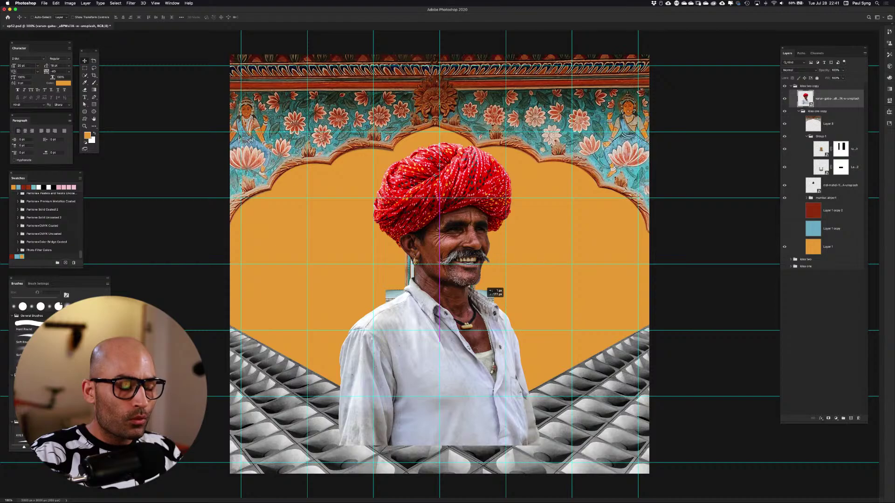
drag(483, 303, 483, 303)
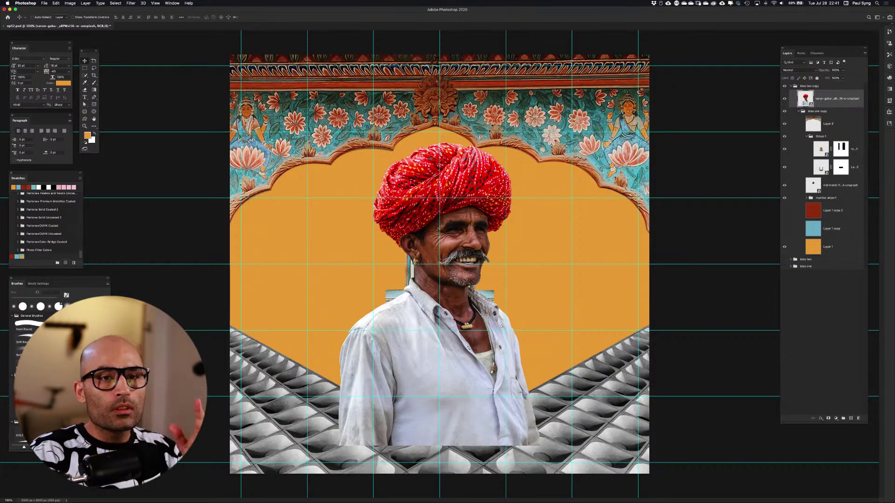
click(785, 99)
click(785, 99)
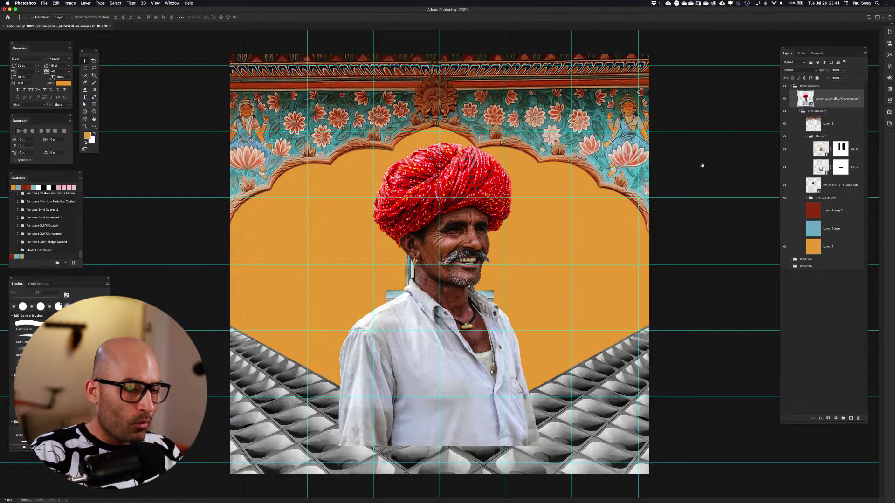
key(super+z)
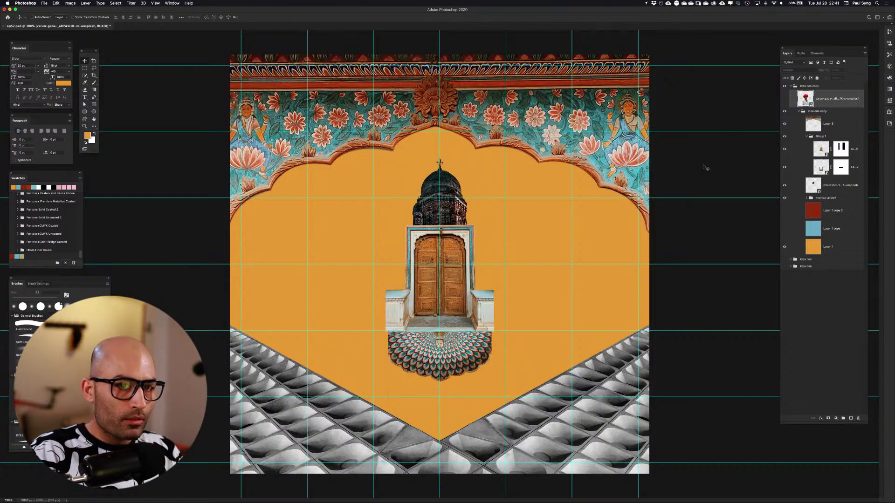
key(super+shift+z)
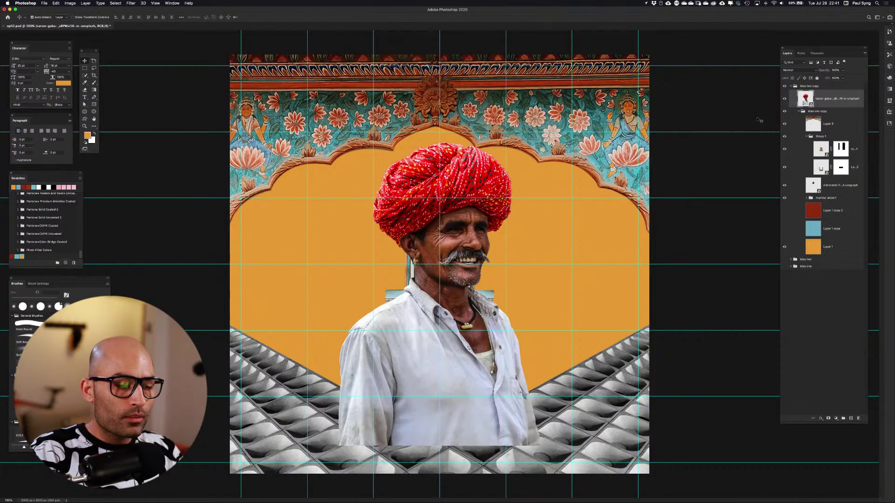
key(super+shift+z)
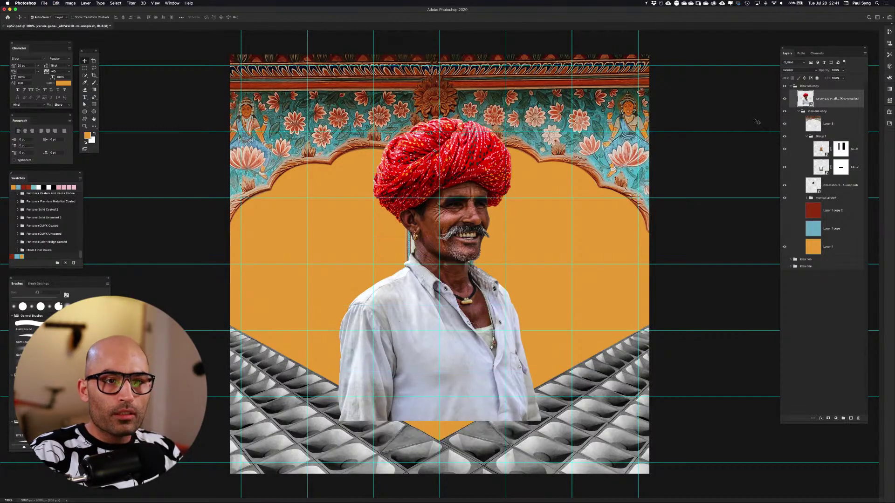
click(798, 111)
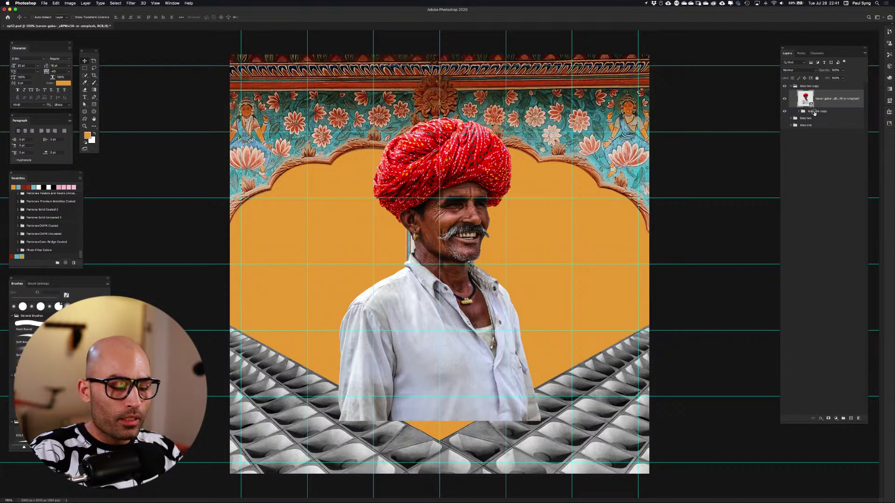
Scale the idea one copy group down around its centre until the roof-tile artwork fits inside the canvas width
click(814, 112)
key(super+t)
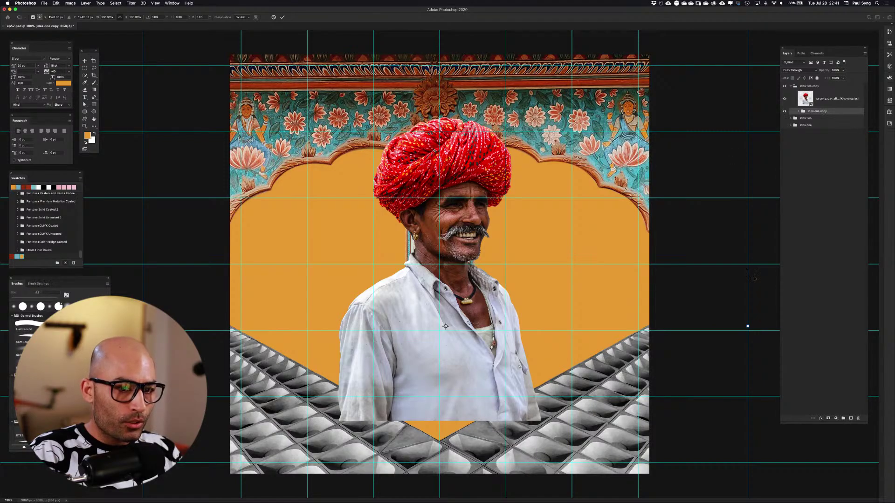
drag(748, 327, 638, 344)
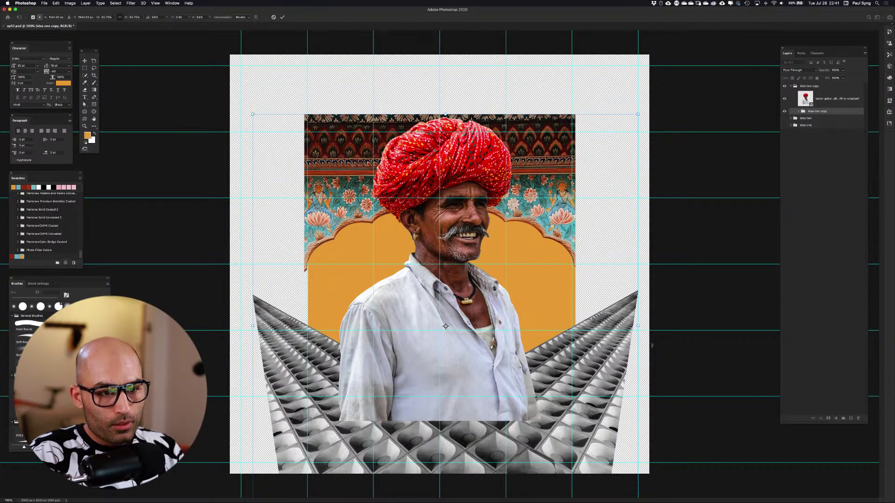
key(Return)
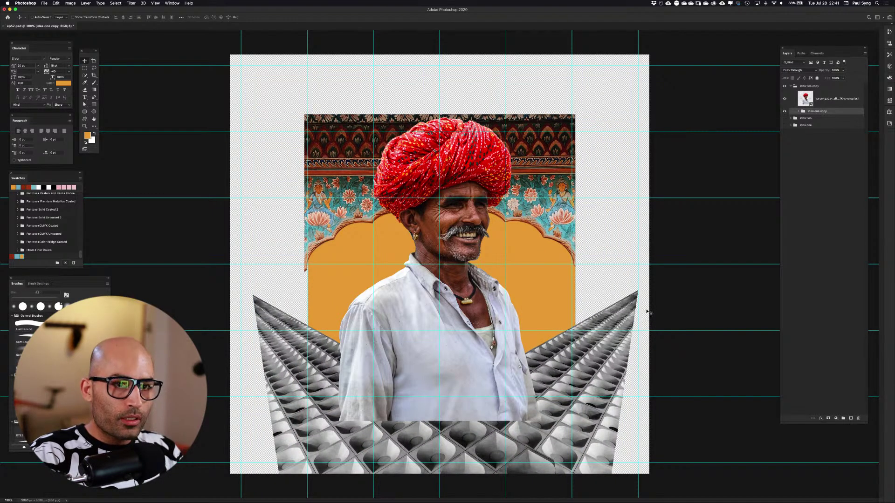
Move the mumbai airport group out of the idea one copy group to the top, above the turbaned man's layer
click(799, 112)
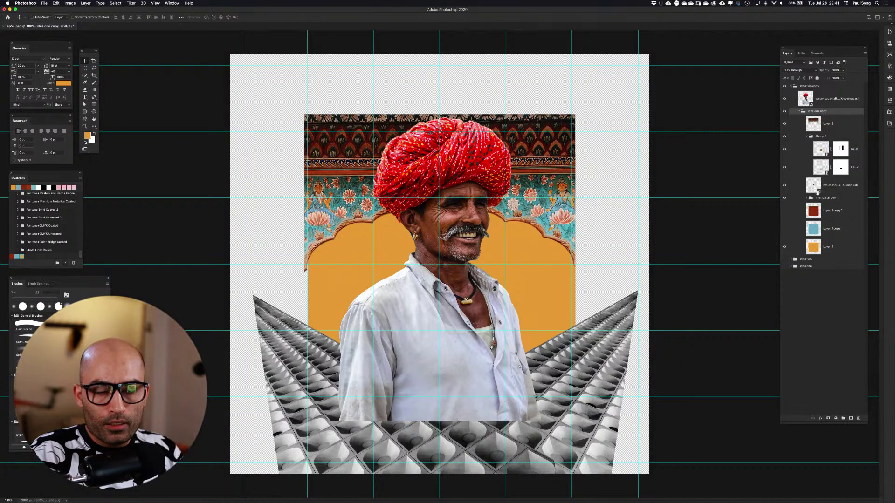
click(845, 191)
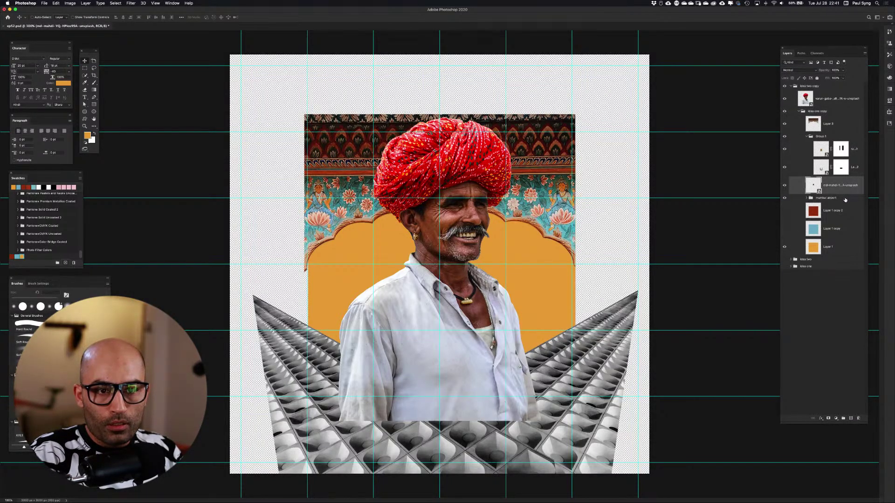
double_click(845, 198)
click(778, 181)
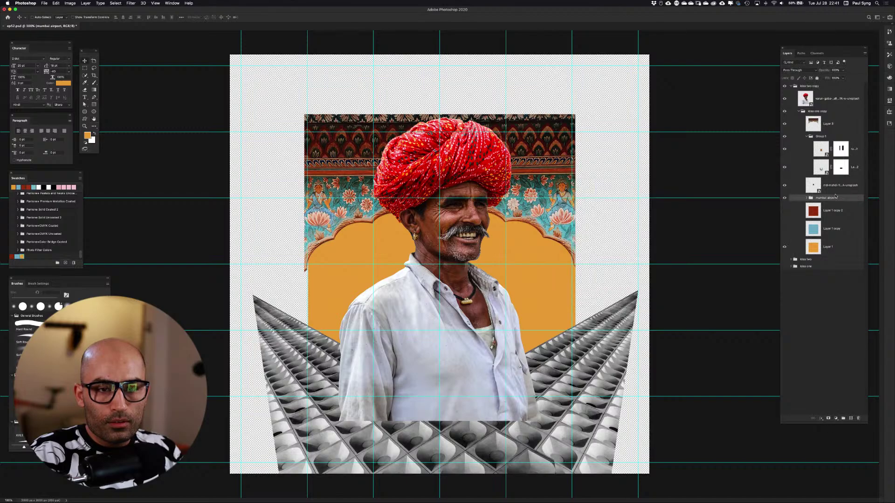
drag(842, 198, 837, 93)
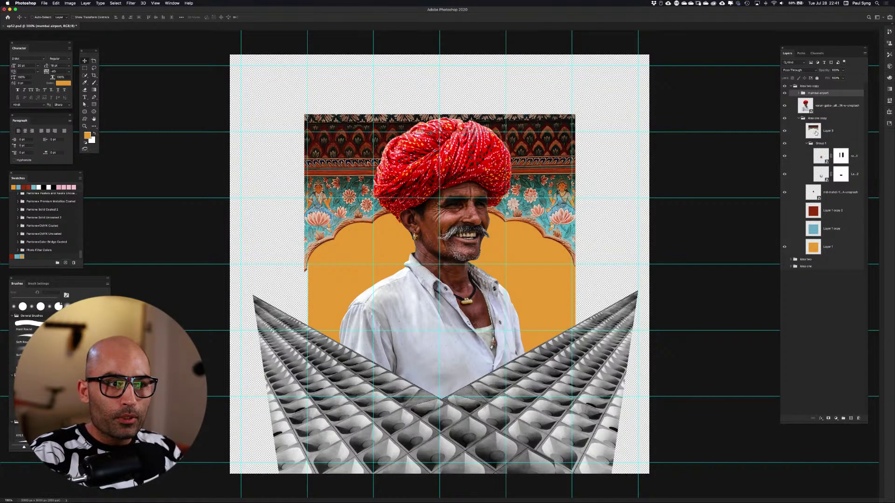
Enlarge the painted arch layer around its centre so it extends past both sides of the coloured background
click(816, 135)
key(super+t)
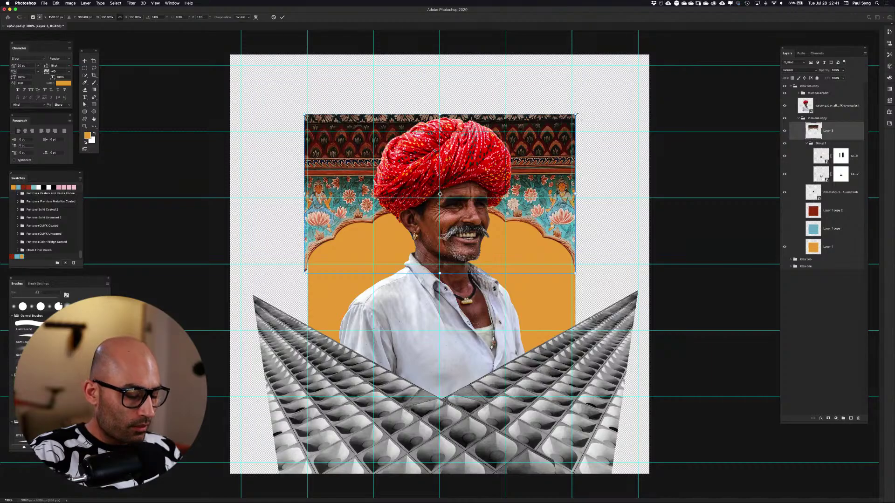
drag(576, 114, 604, 99)
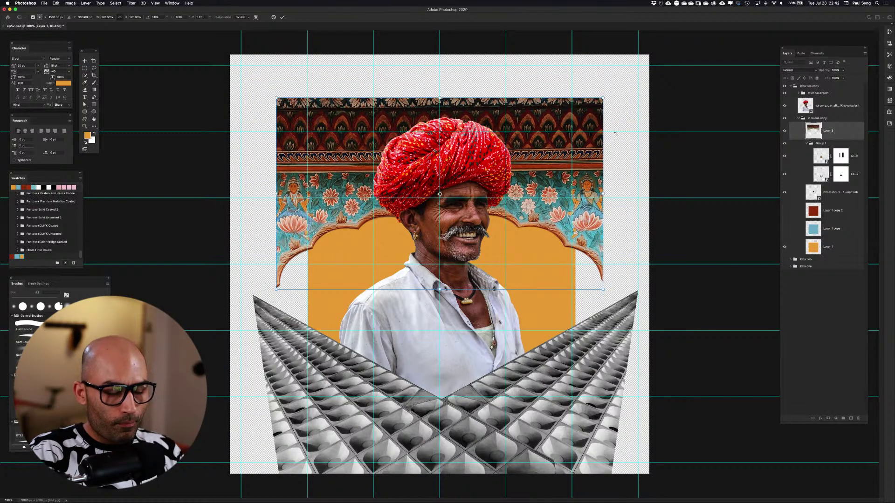
key(Return)
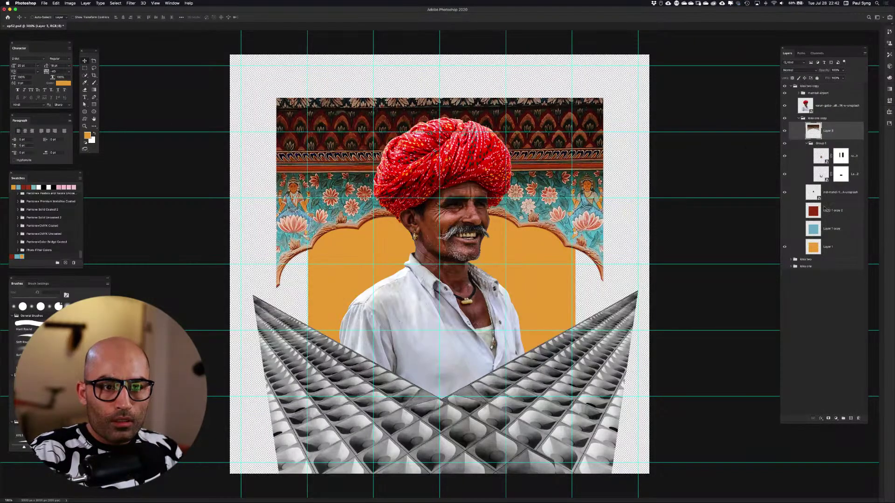
Preview the blue and dark red background layers, then hide all the colour backgrounds together with the orange one
click(784, 228)
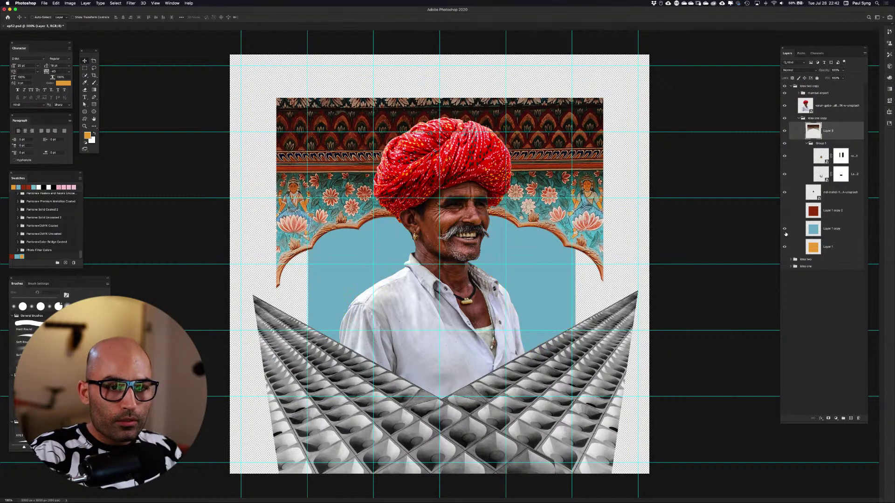
click(785, 211)
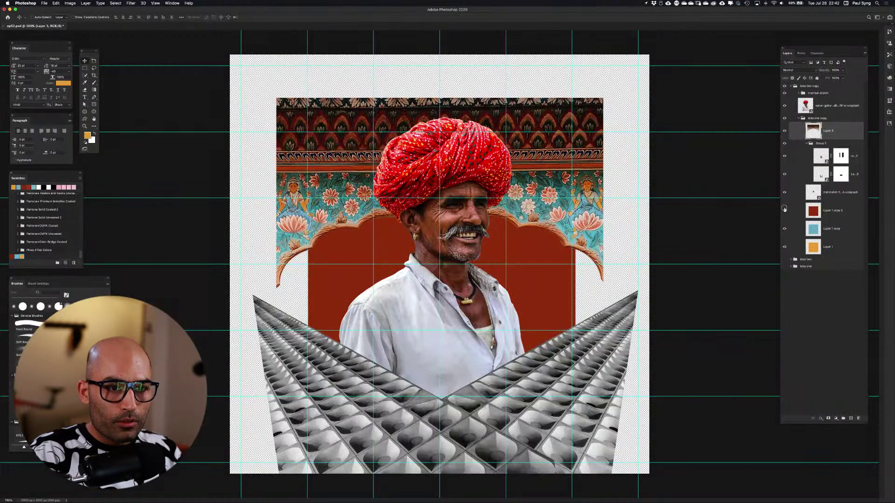
drag(784, 210, 795, 250)
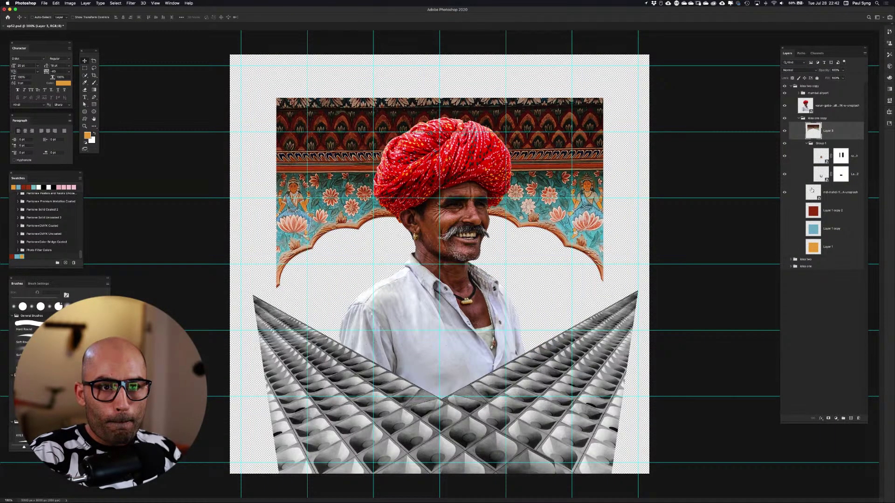
Collapse Group 1, hide the turbaned man, and show Group 1, the dome layer and the dark red and blue backgrounds
click(807, 144)
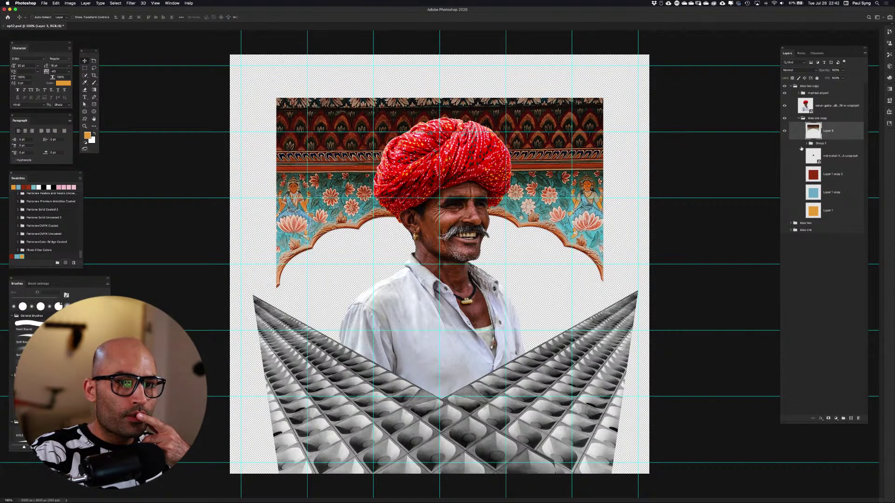
click(784, 106)
click(785, 143)
click(784, 155)
click(785, 174)
click(784, 192)
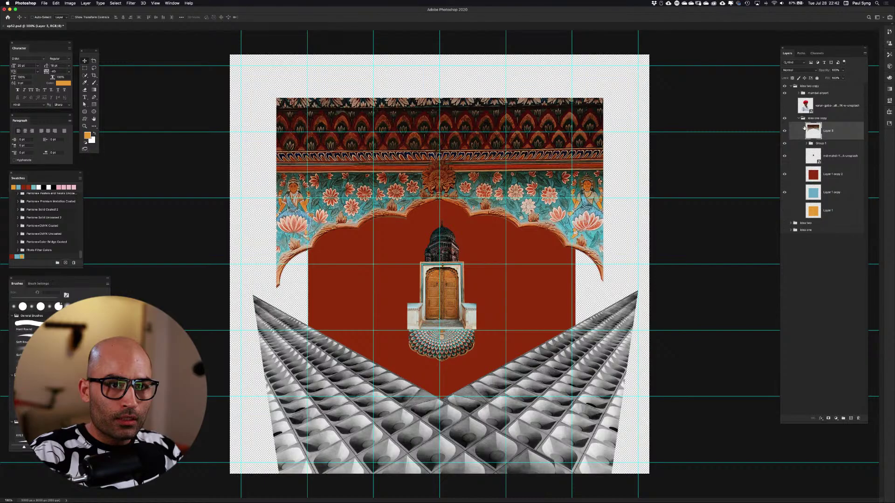
Compare the composition with and without the turbaned man, leaving his layer shown
click(785, 108)
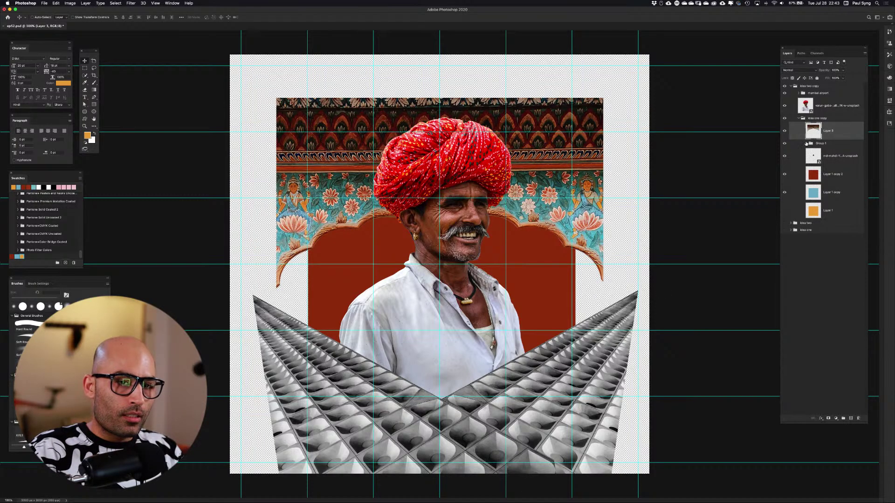
click(784, 106)
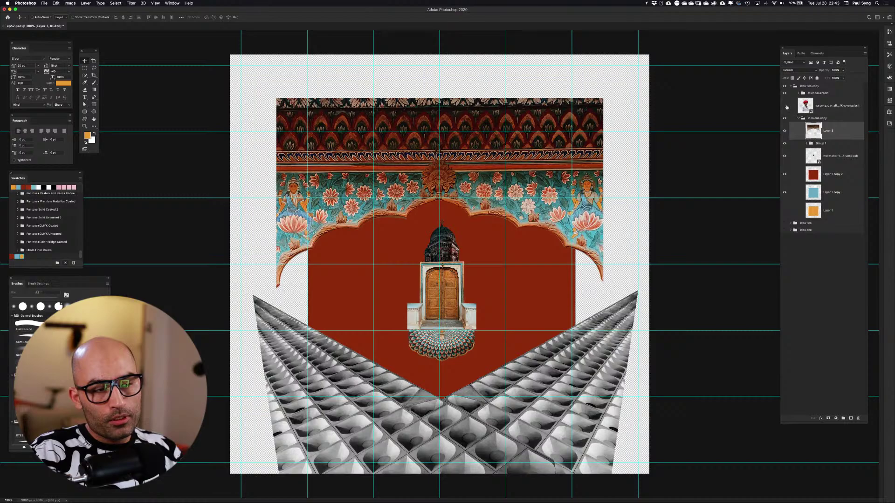
click(785, 106)
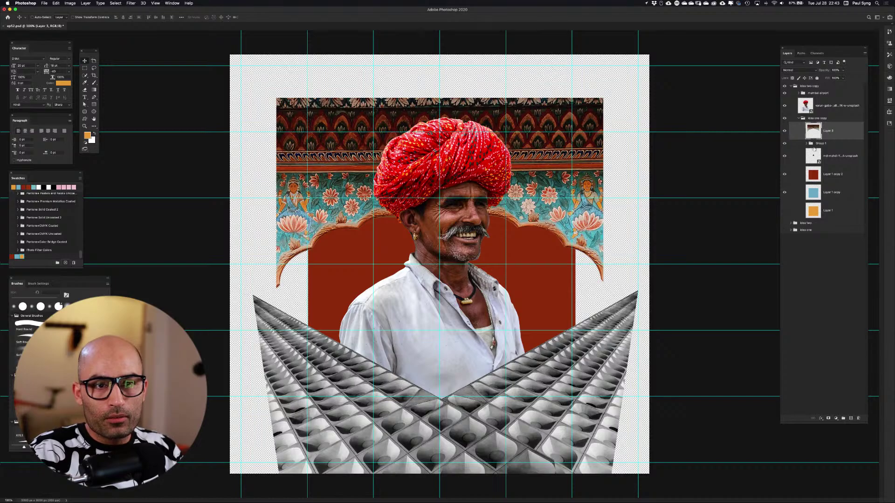
Check the dome's smart object contents, then return to the main document and move the dome layer into Group 1
click(806, 143)
click(807, 144)
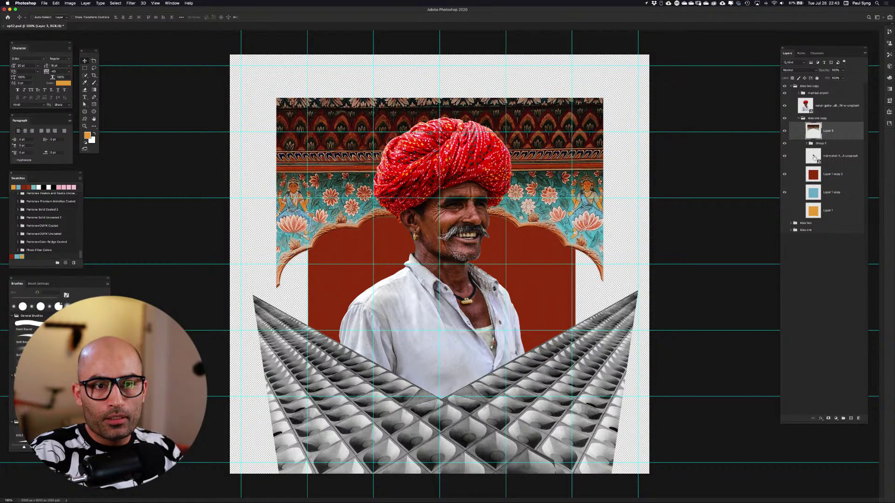
double_click(813, 157)
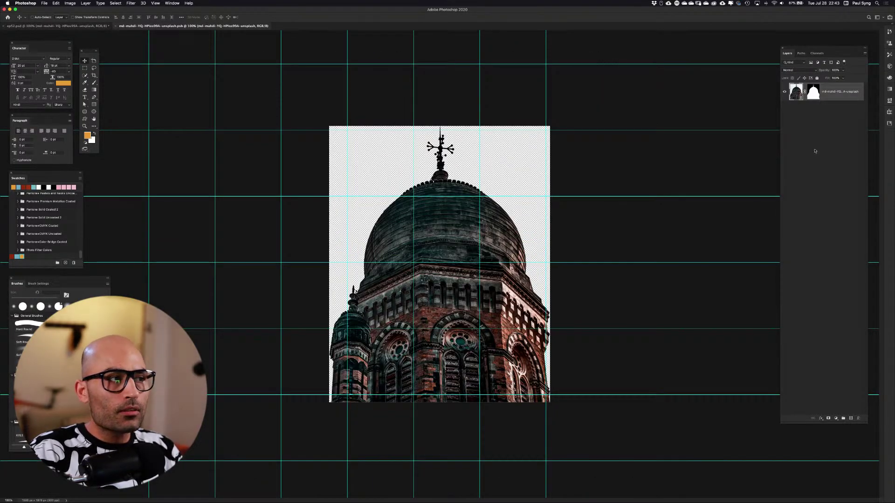
click(116, 26)
drag(814, 156, 813, 148)
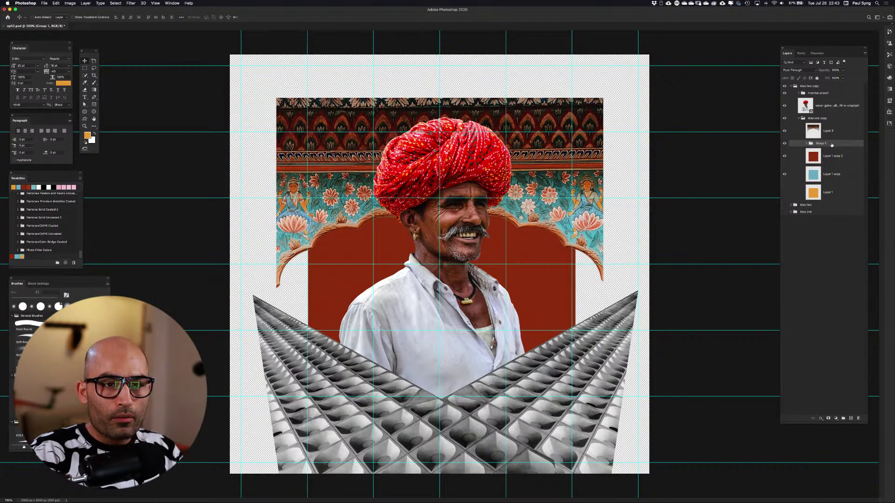
Bring Group 1 above the mumbai airport group, hide the guides, and lower the door and dome to the tile valley
drag(832, 144, 834, 92)
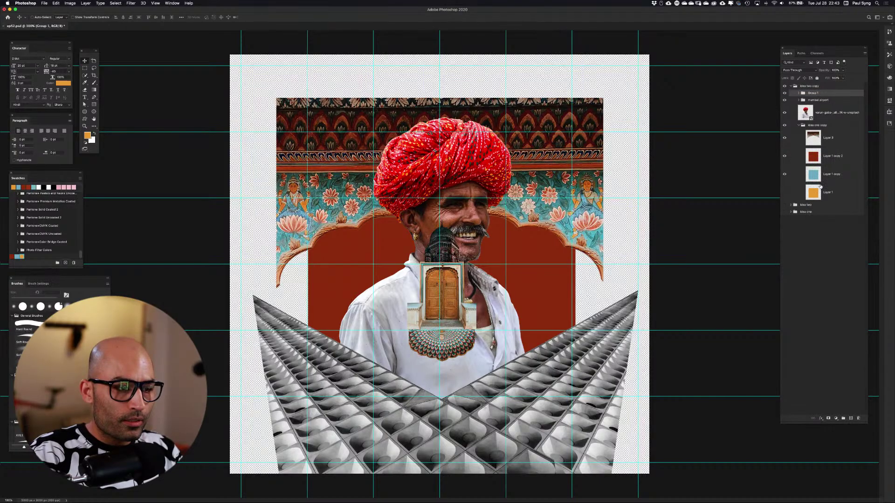
key(super+semicolon)
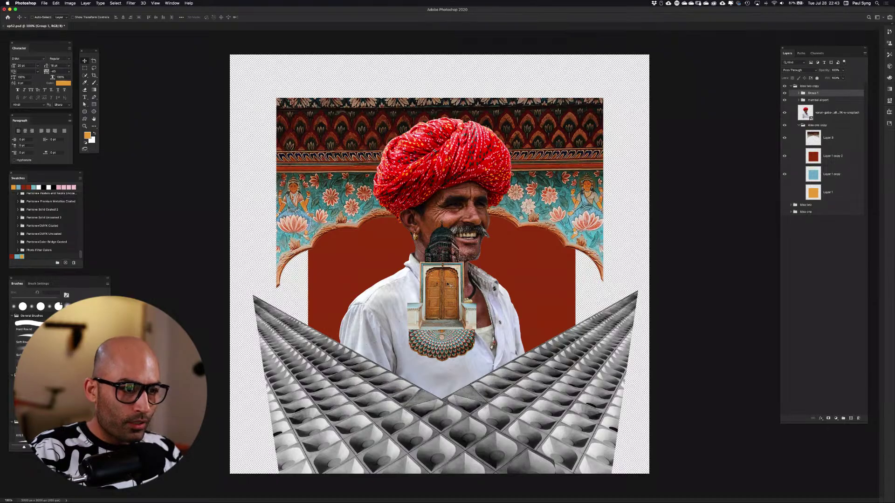
drag(449, 279, 448, 344)
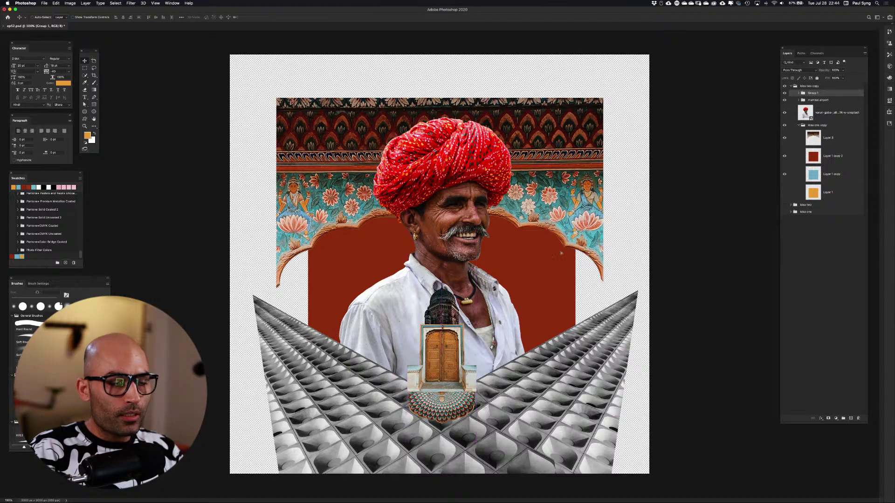
Collapse the idea one copy group and toggle its visibility to check what it contains
click(798, 125)
click(785, 125)
click(784, 125)
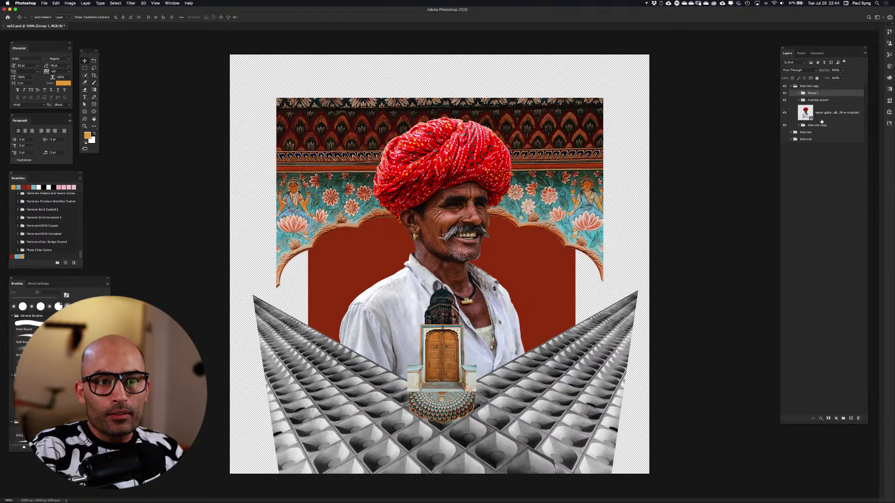
drag(832, 113, 833, 127)
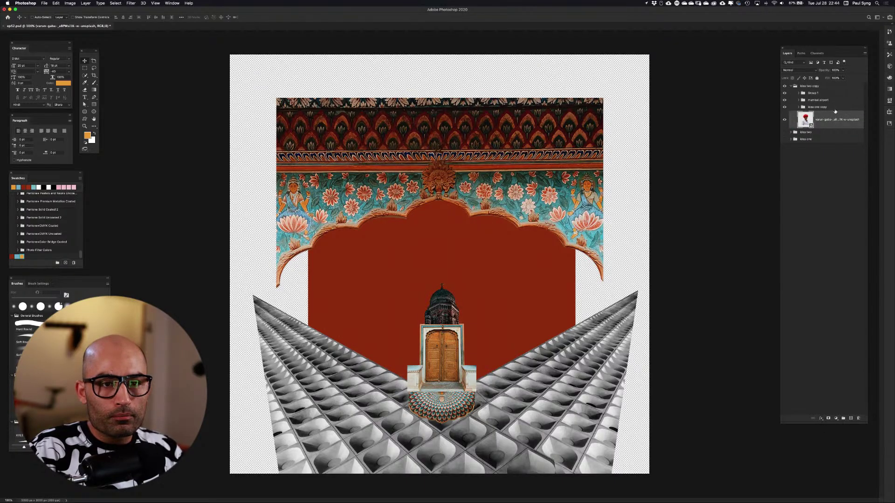
click(836, 108)
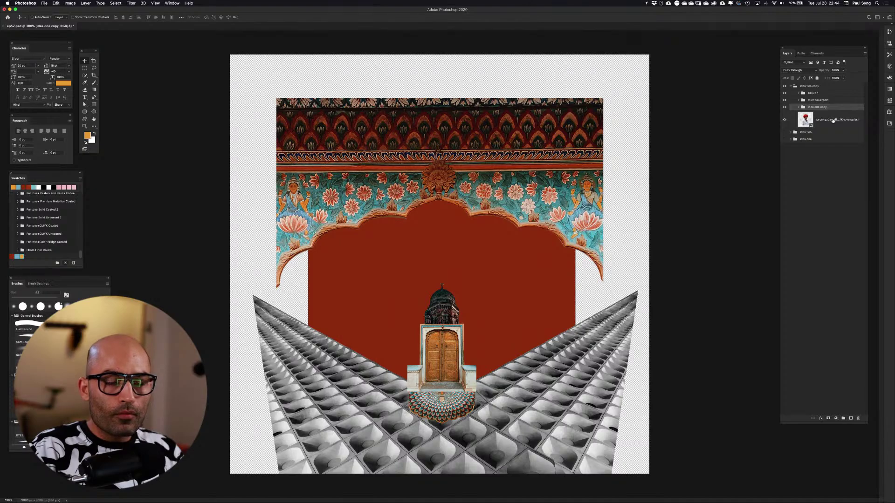
drag(830, 120, 830, 108)
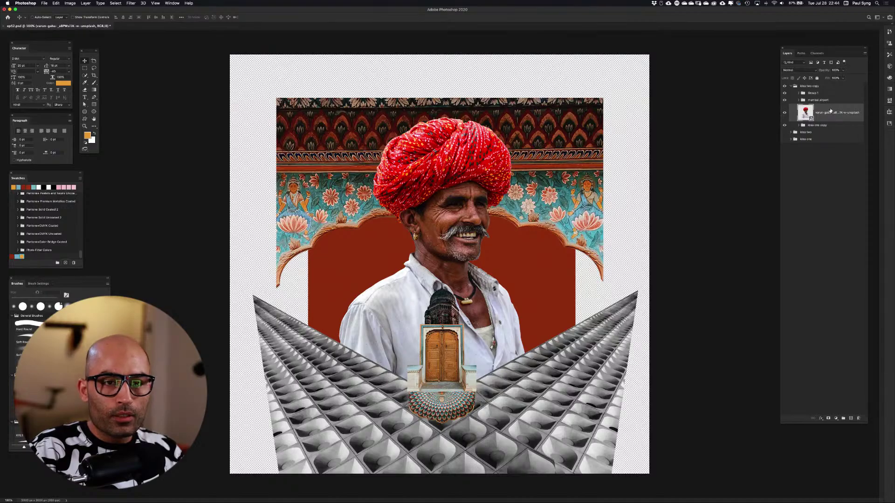
Mask the idea one copy group with the turbaned man's silhouette and invert the mask so the arch surrounds him
super+click(805, 115)
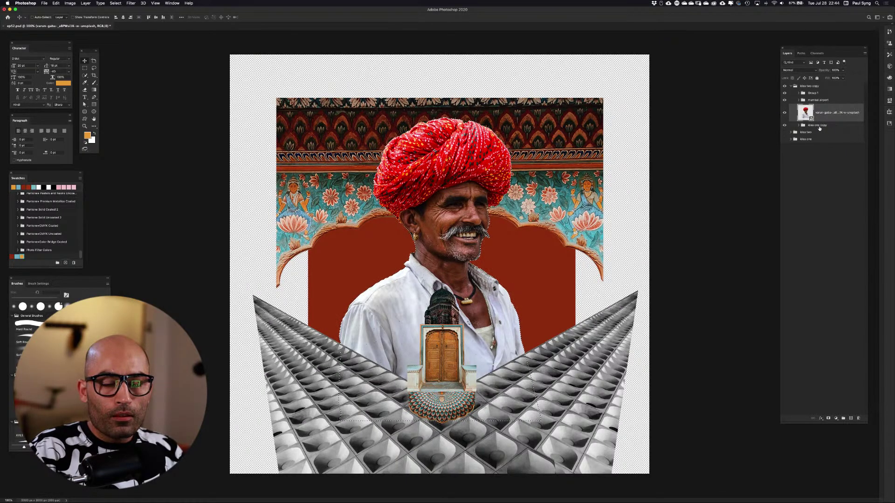
click(819, 126)
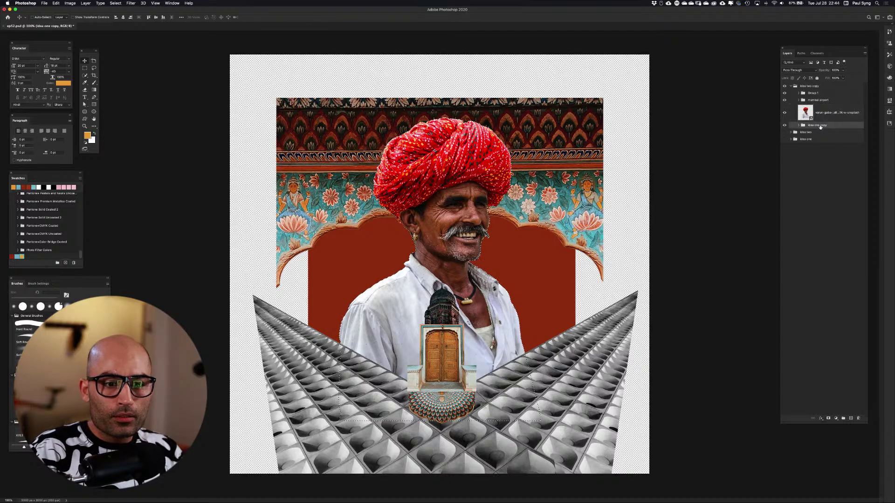
click(828, 418)
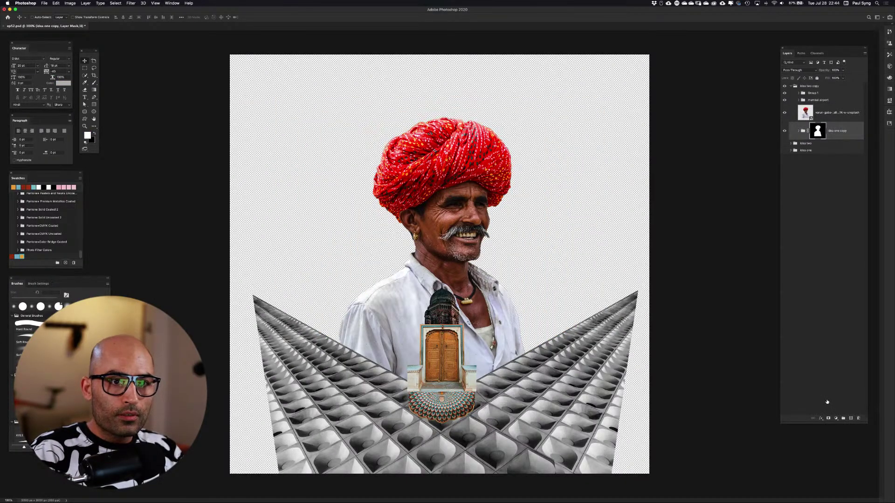
click(784, 131)
click(785, 132)
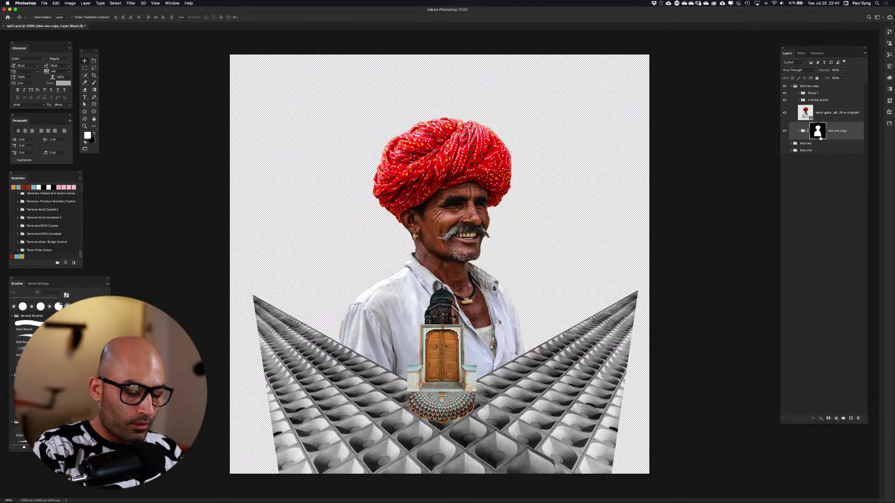
key(super+i)
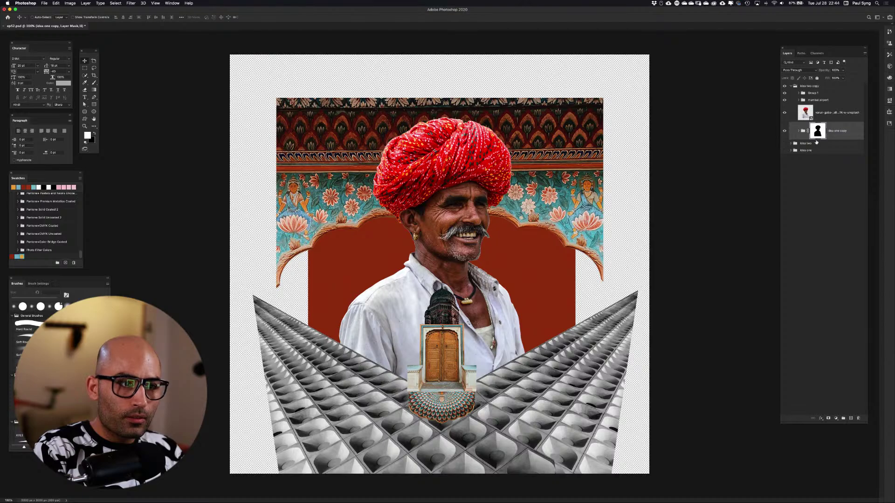
key(i)
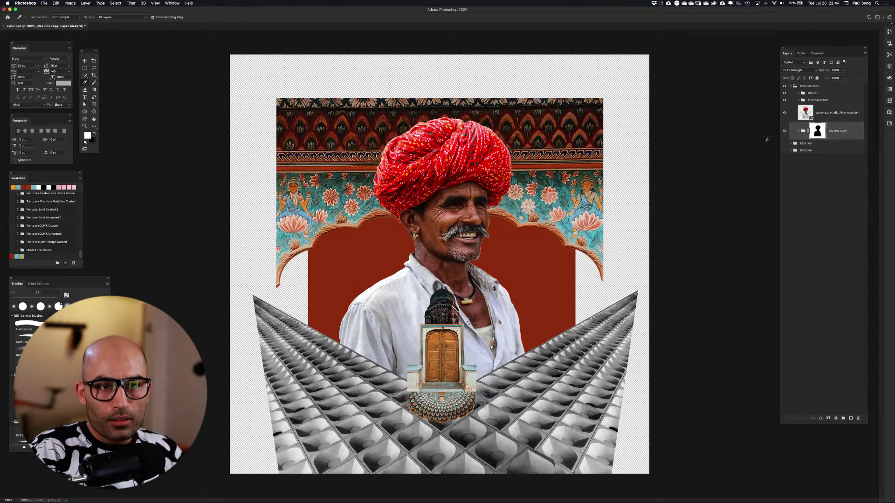
Transfer the silhouette mask from the idea one copy group to the mumbai airport group and invert it so the roof tiles fill the silhouette
click(799, 131)
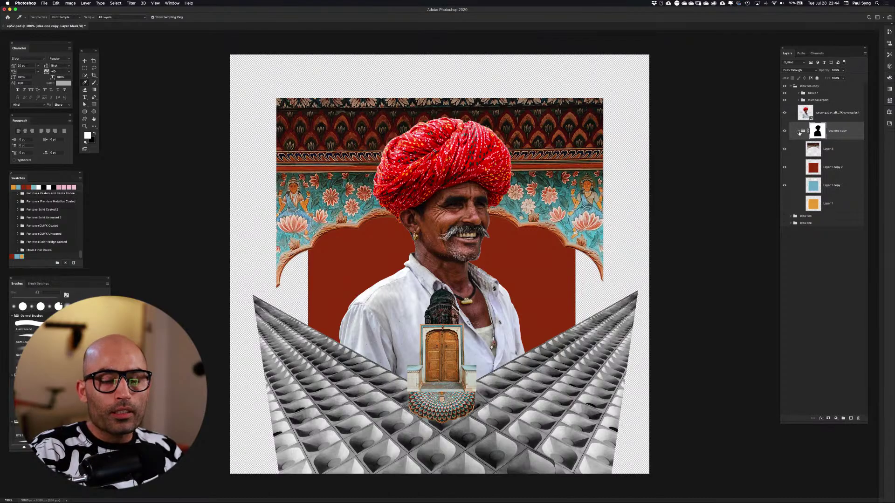
click(799, 132)
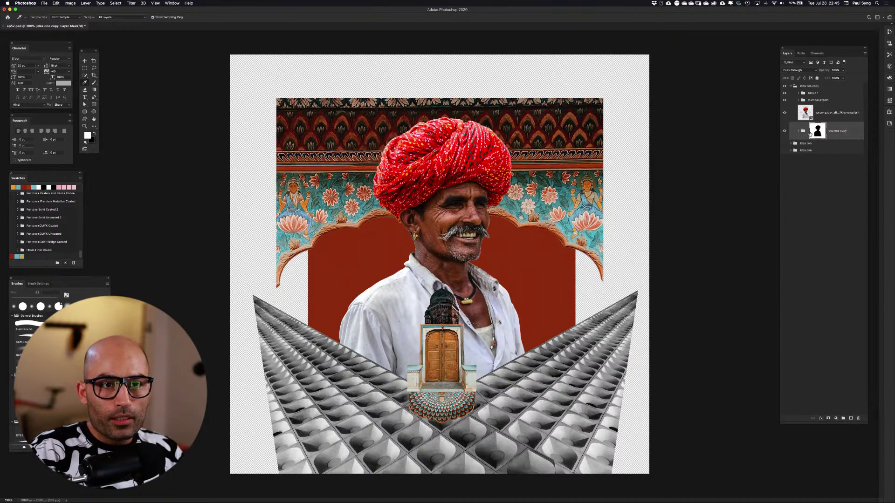
drag(825, 131, 835, 101)
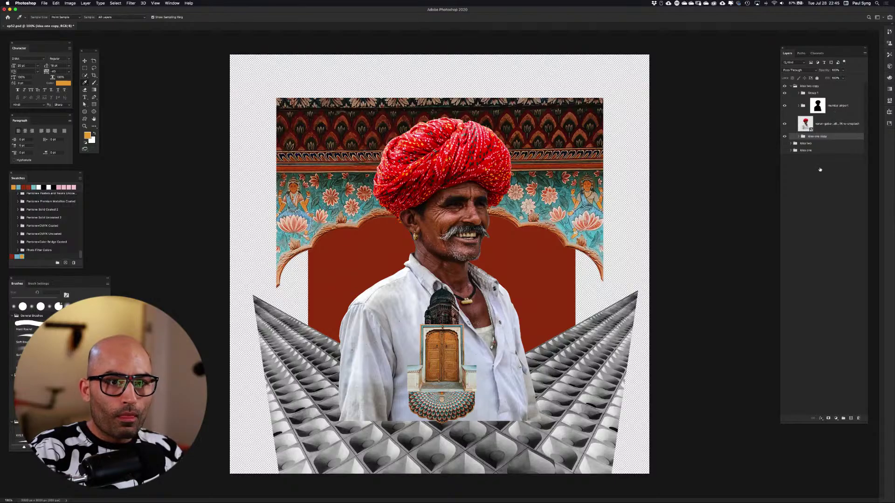
click(823, 110)
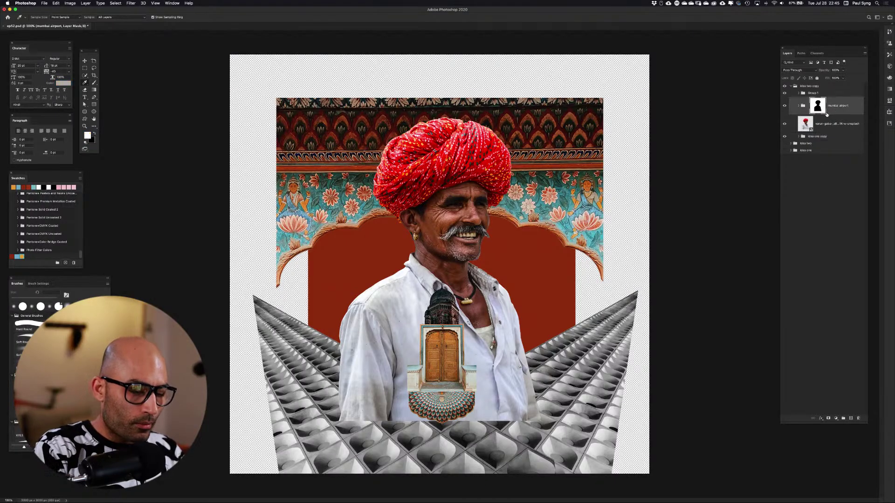
key(super+i)
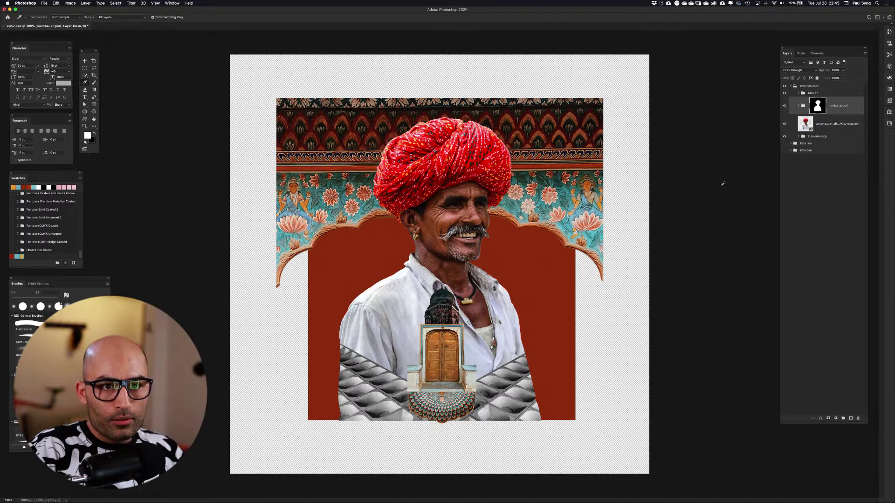
Lower Group 1 with the door and dome so the scalloped ornament hangs below the man's shirt edge
click(785, 93)
click(785, 94)
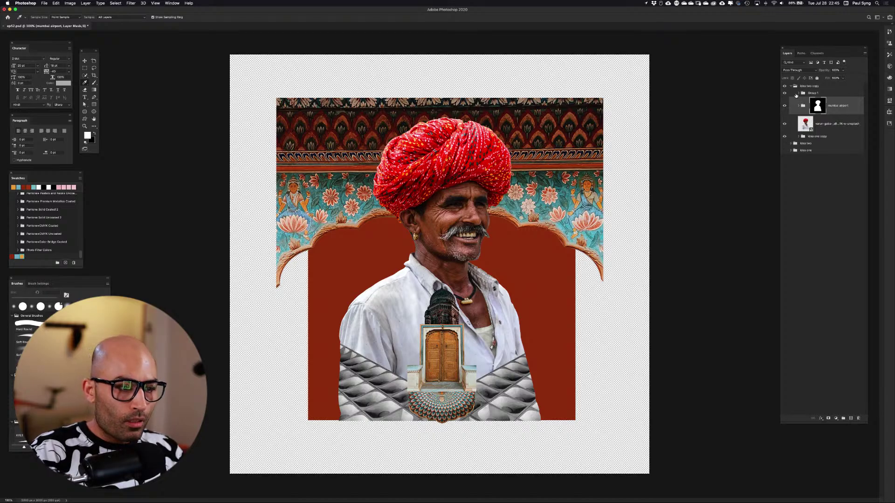
key(v)
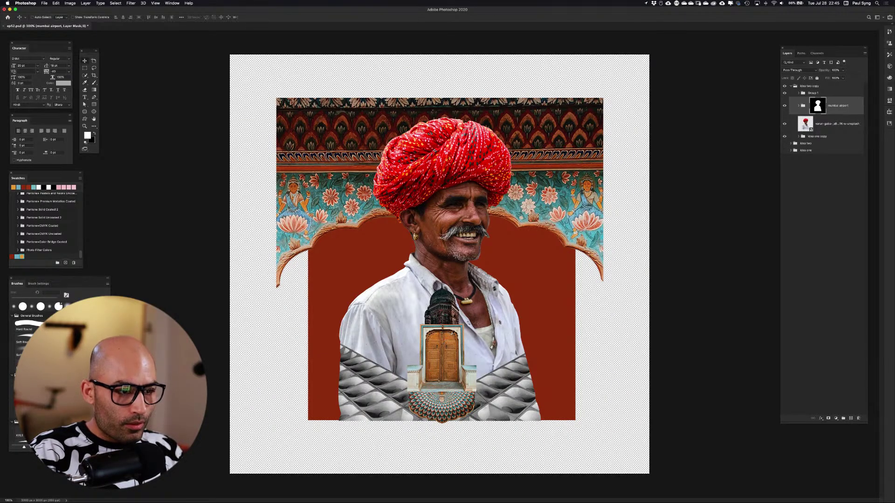
drag(450, 334, 452, 373)
key(super+z)
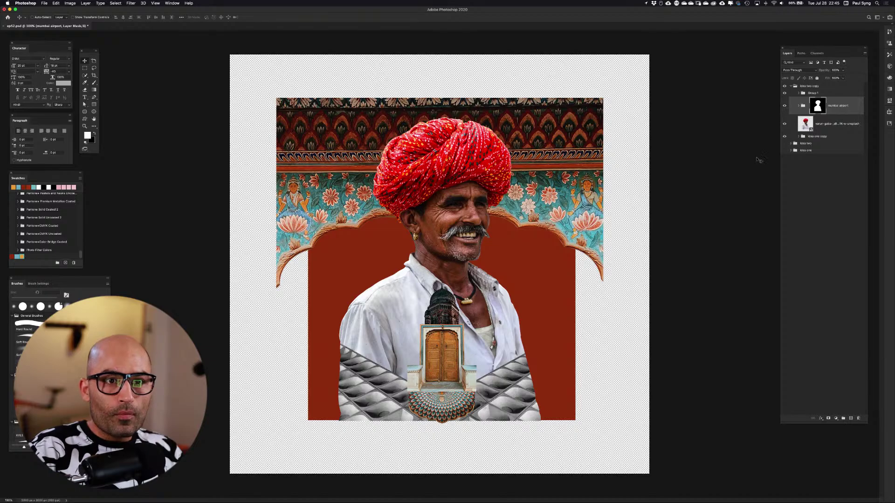
click(824, 94)
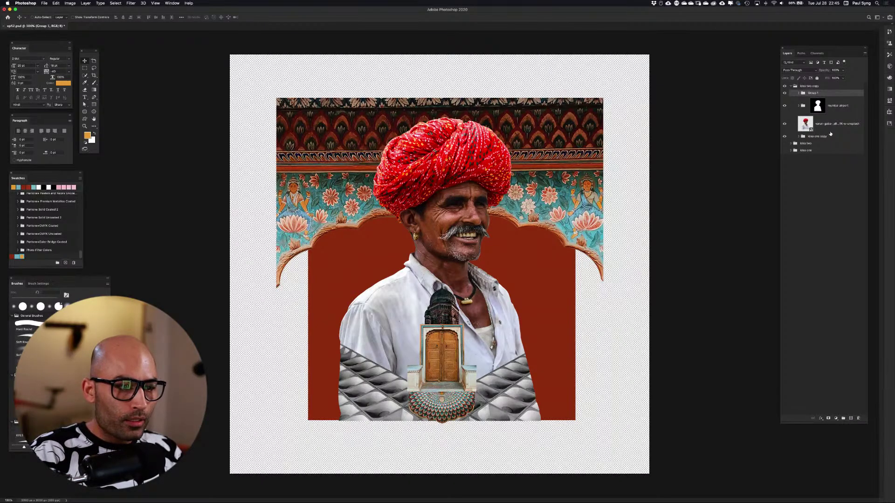
drag(450, 351, 453, 382)
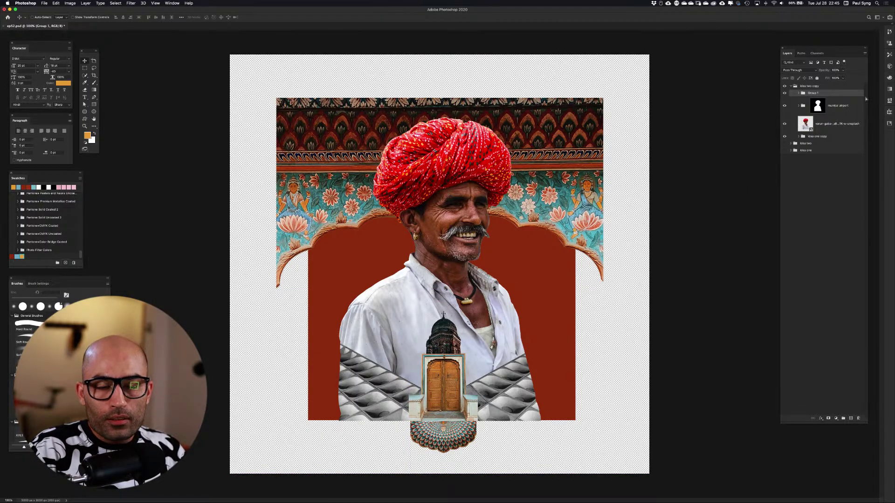
click(799, 93)
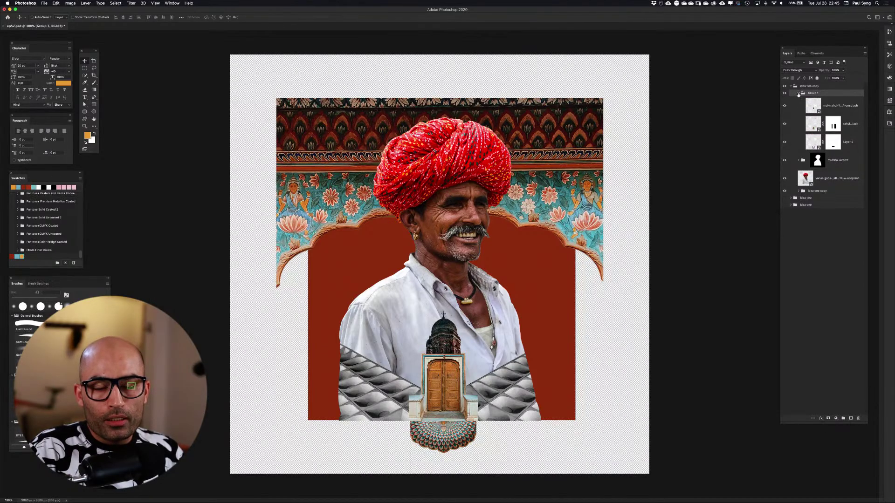
click(799, 93)
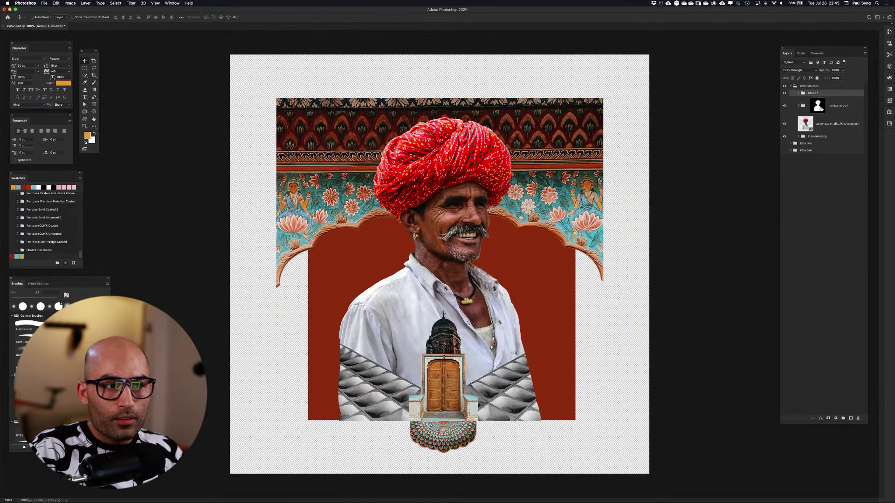
Mask the idea one copy group with the turbaned man's silhouette, keeping the group below his photo layer
super+click(806, 127)
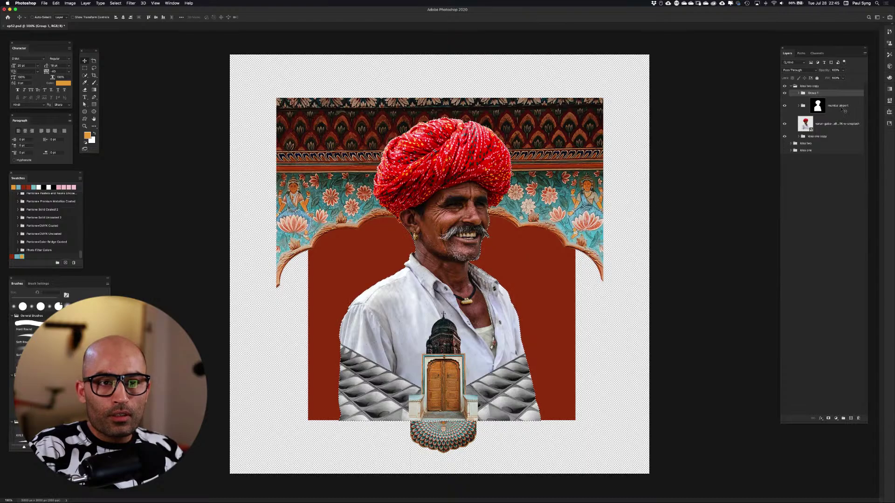
click(819, 136)
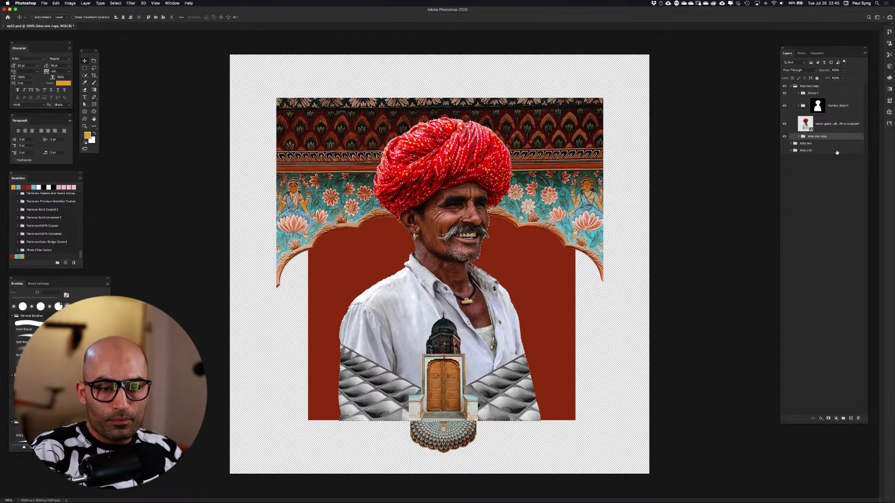
click(827, 418)
drag(853, 141, 848, 108)
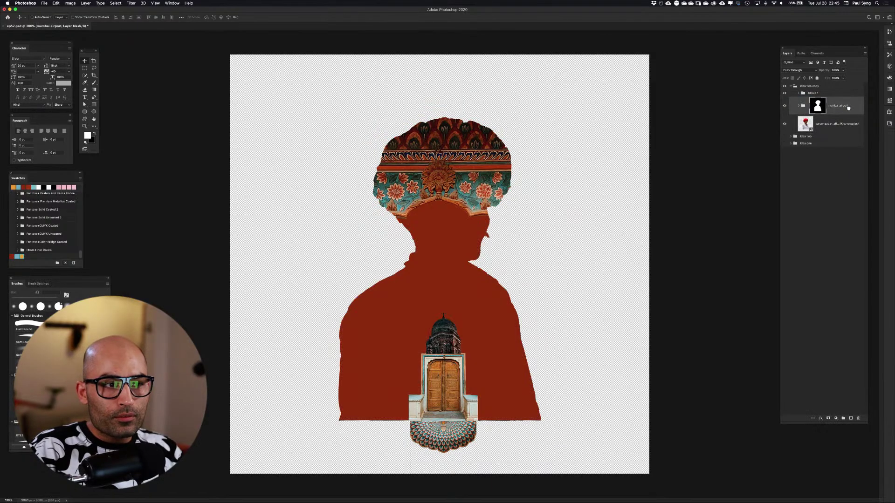
key(super+z)
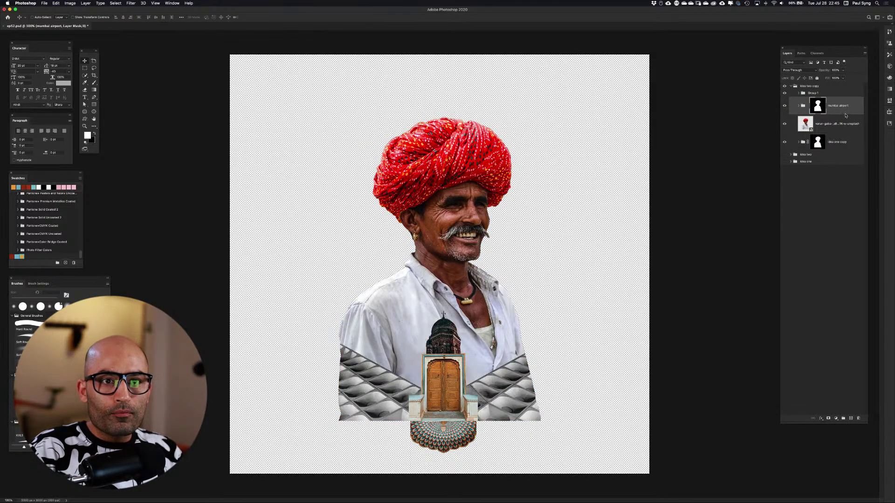
double_click(851, 140)
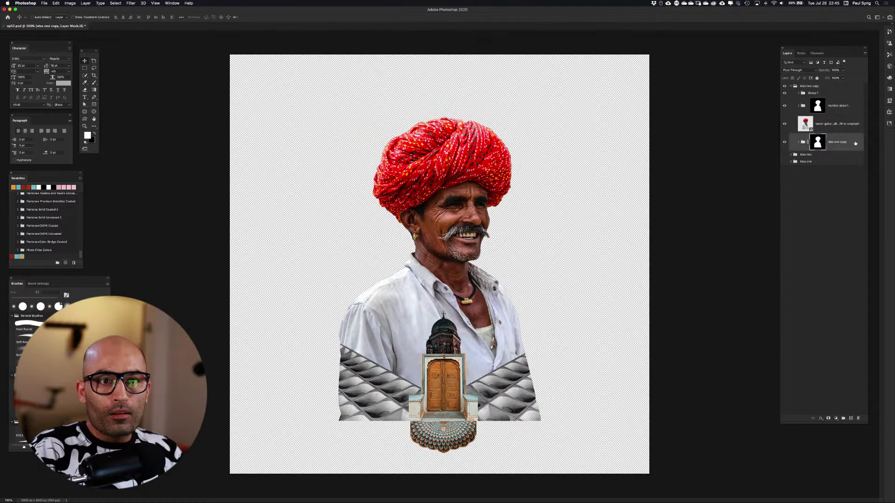
click(770, 171)
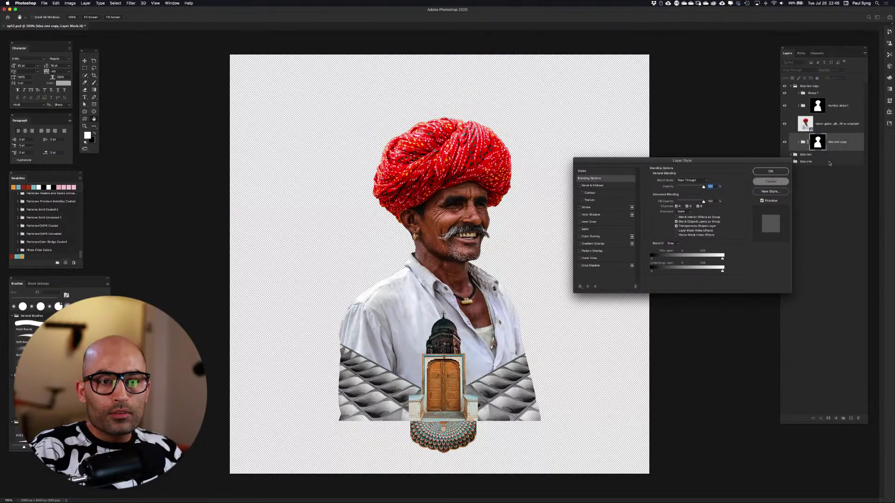
Move the masked idea one copy group above the man's photo layer and toggle its visibility to compare
drag(854, 141, 852, 120)
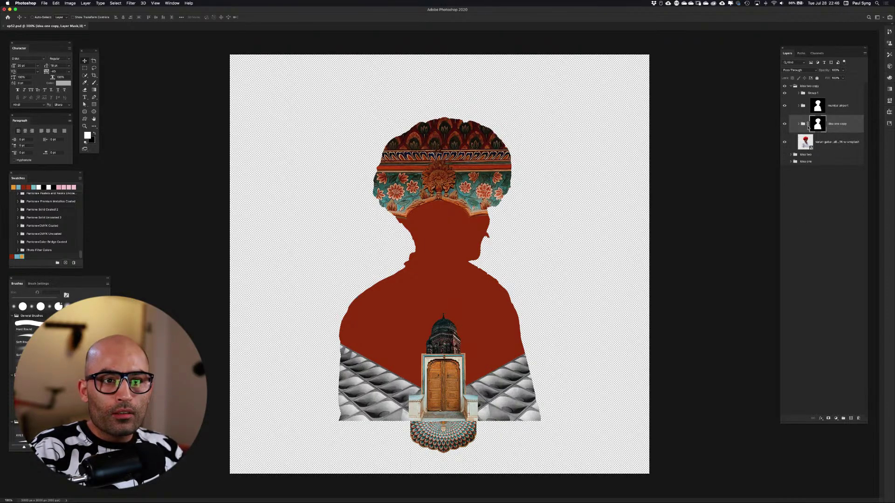
click(784, 125)
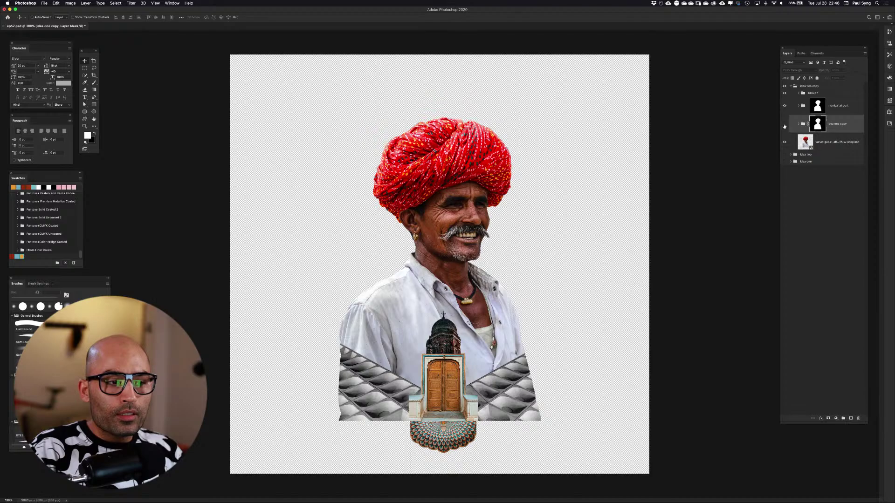
click(784, 125)
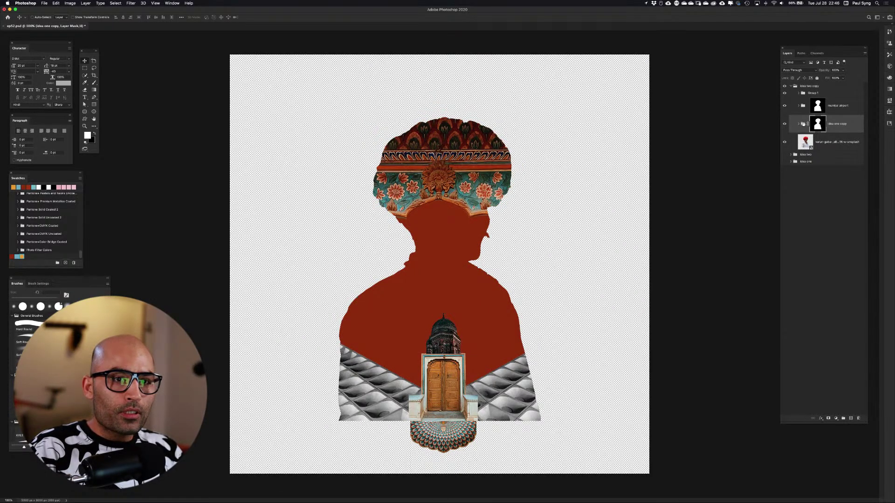
Lower the arch layer in the idea one copy group onto the man's torso and hide the red and blue colour layers
click(796, 125)
click(799, 124)
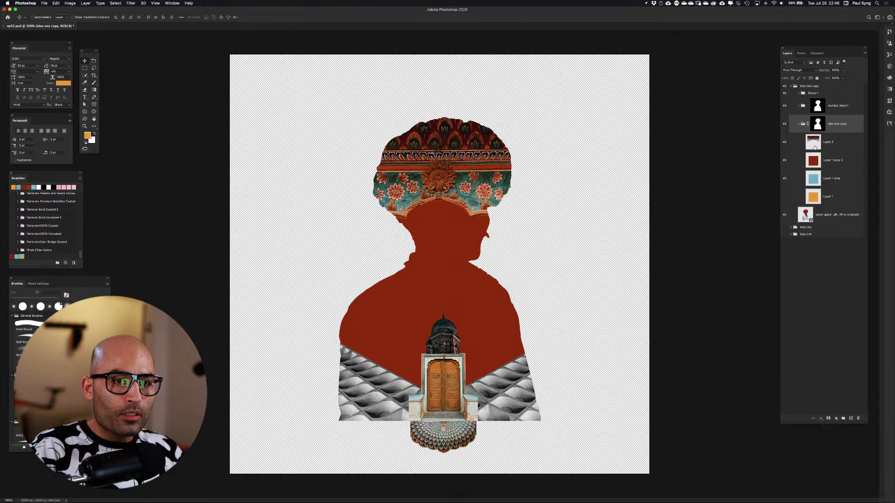
click(815, 145)
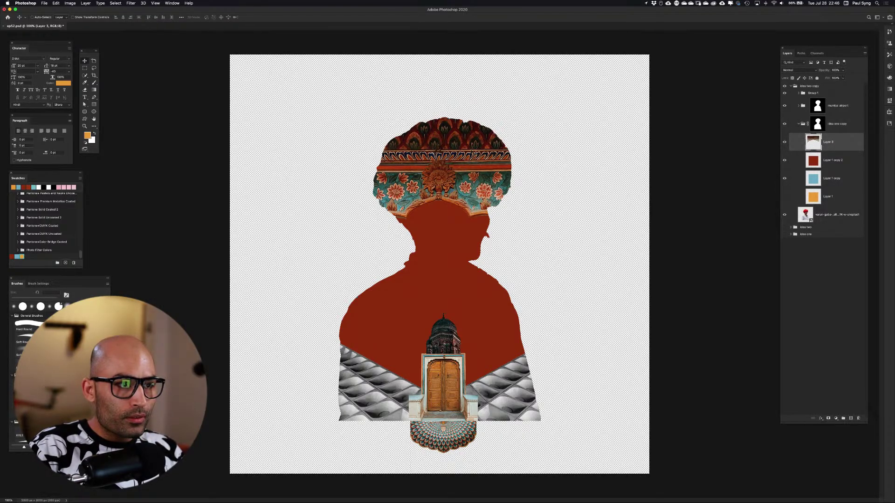
drag(471, 158, 475, 321)
click(785, 160)
click(784, 178)
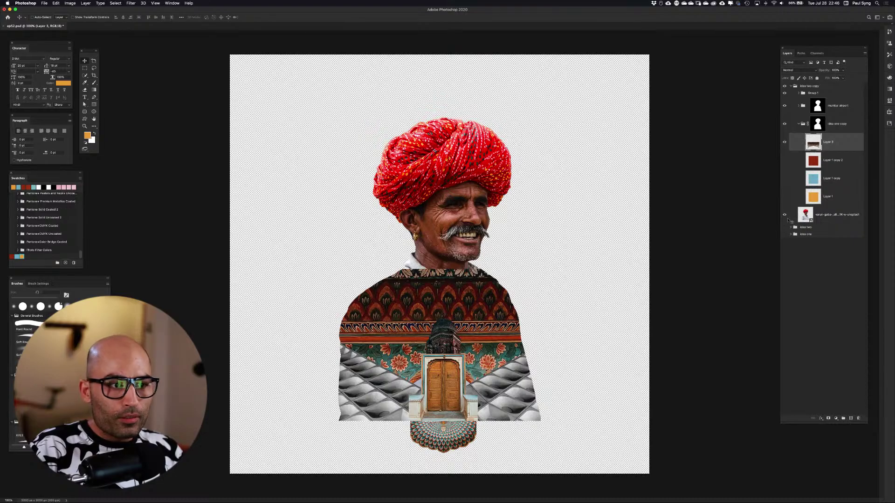
Check the man's photo layer by toggling it, and hide the mumbai airport group, idea one copy group and arch layer
click(785, 215)
click(785, 214)
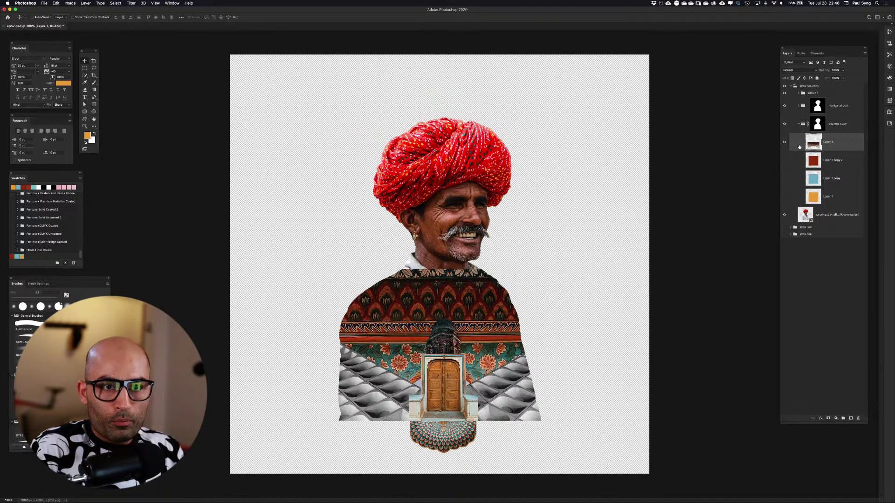
drag(787, 107, 784, 142)
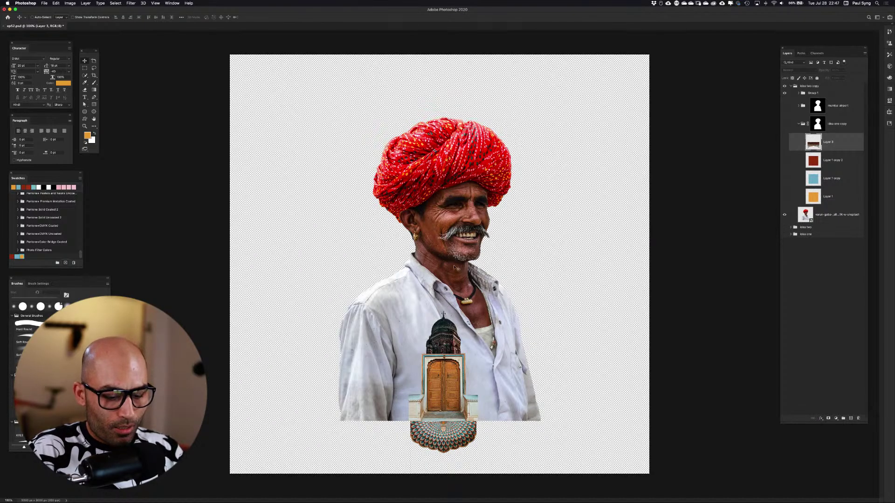
Start a Pen path below the man's ear and trace down the back of his neck onto the shirt collar
key(super+equal)
key(super+equal)
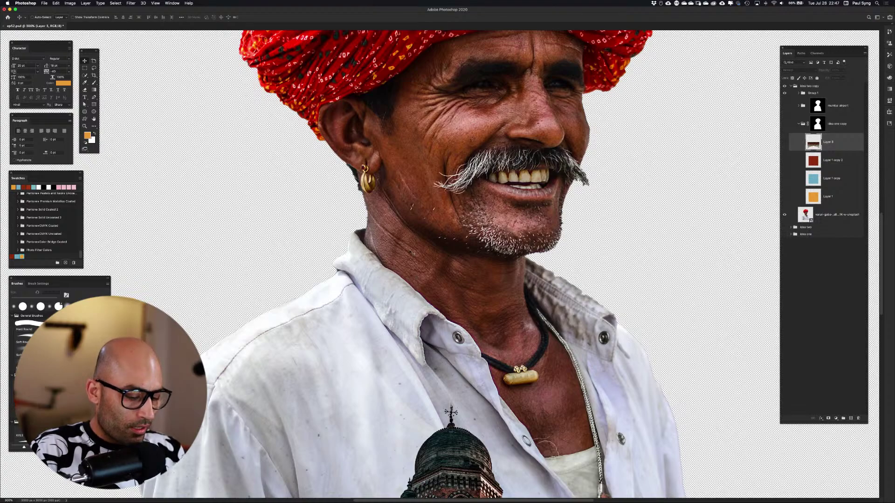
key(p)
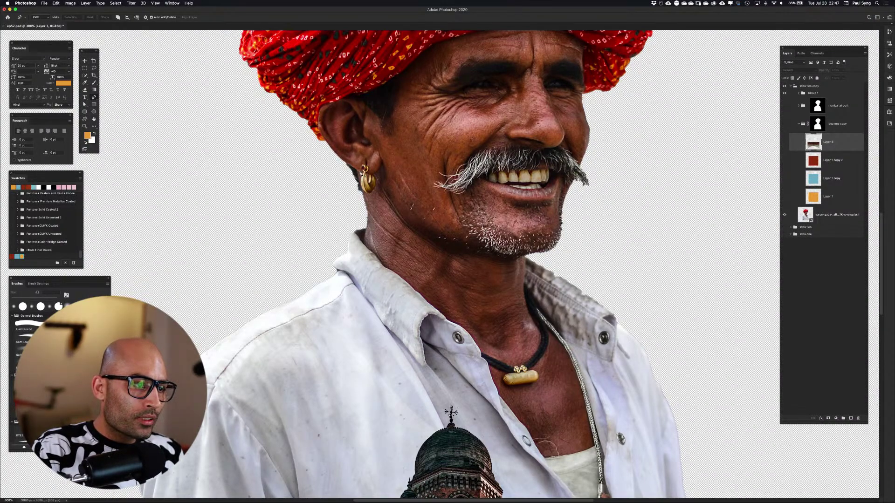
click(347, 165)
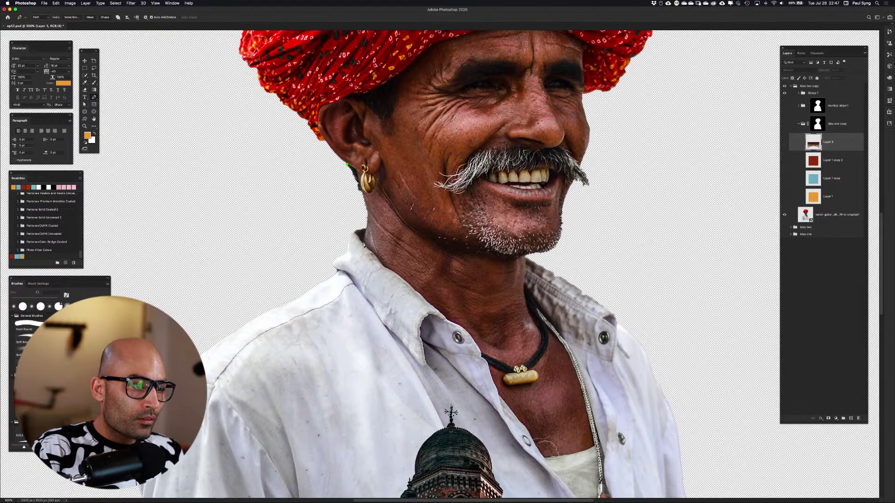
drag(364, 244, 348, 291)
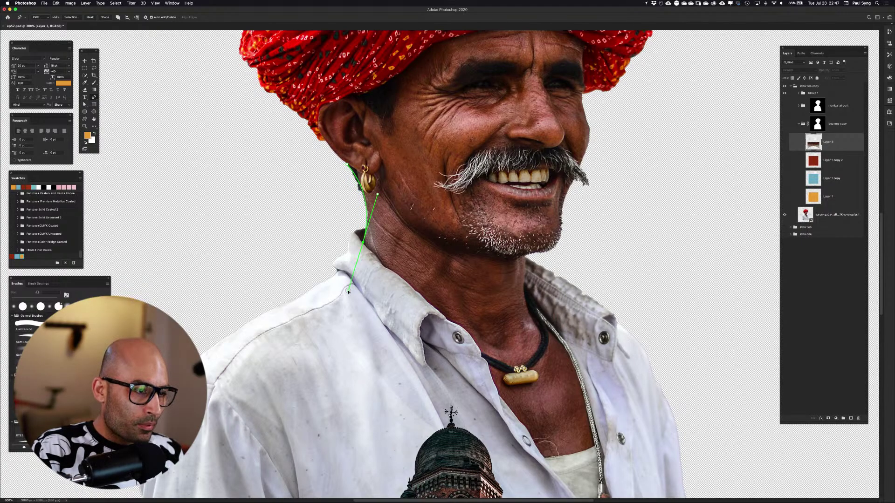
drag(349, 289, 348, 289)
click(374, 254)
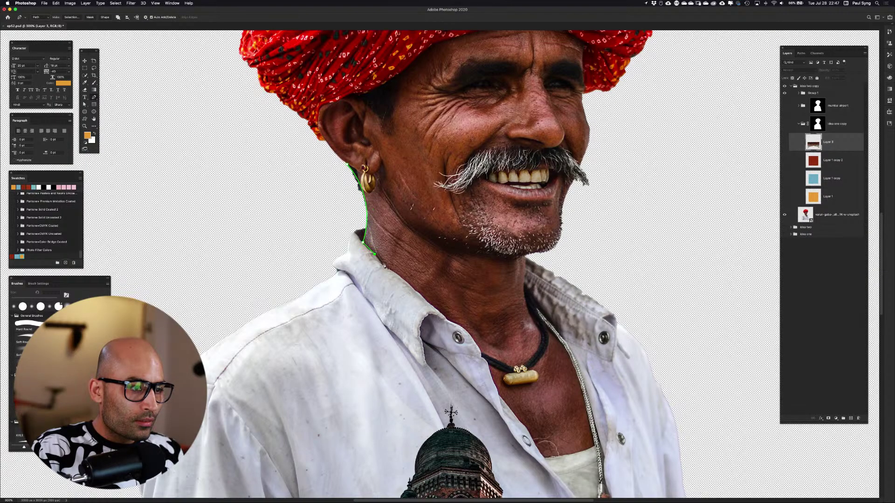
Continue the path along the collar's inner edge, past the collar snap, to the black necklace cord
drag(388, 269, 396, 272)
click(414, 292)
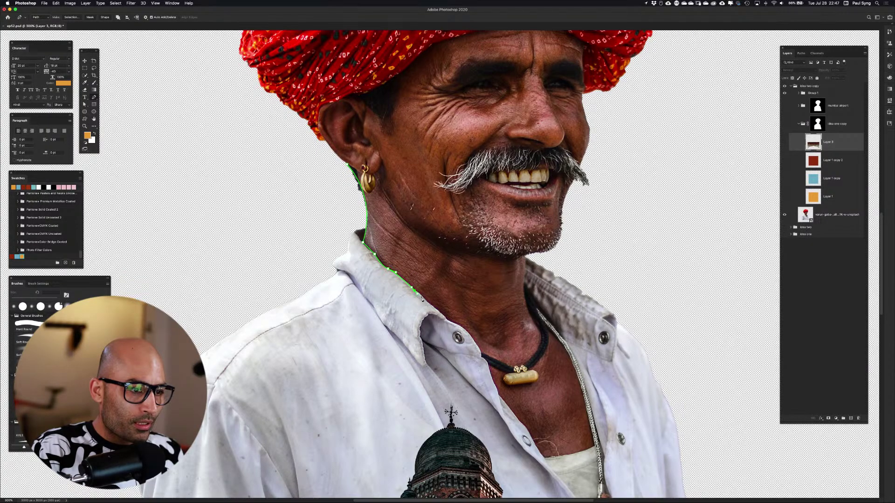
click(430, 306)
click(444, 316)
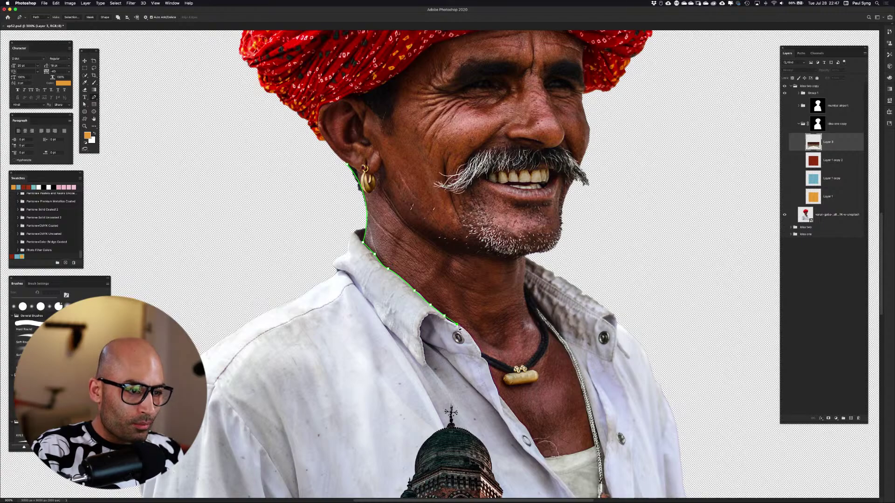
click(464, 325)
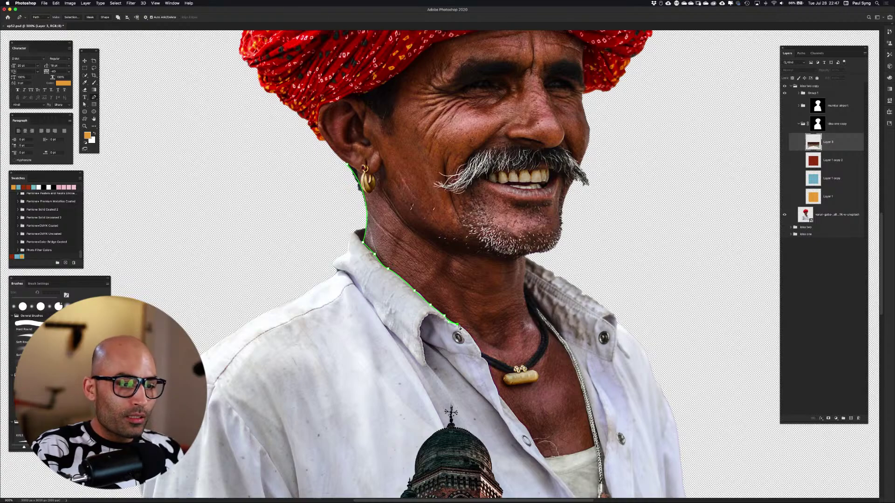
click(478, 346)
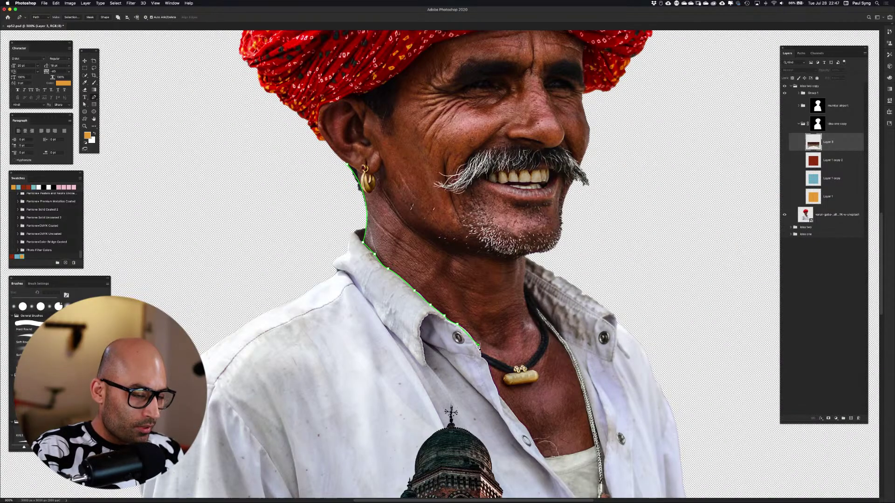
key(super+z)
drag(476, 346, 483, 354)
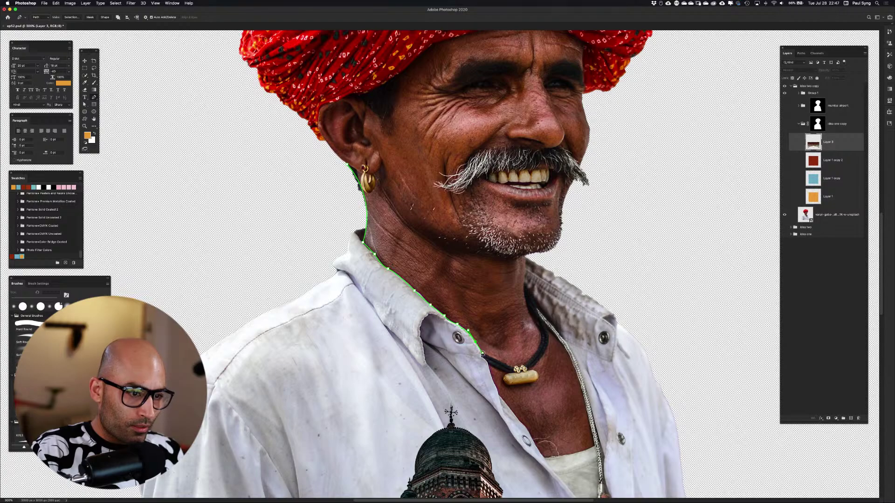
Trace the shirt's open front edge from the necklace cord to just below the level of the gold pendant
key(super+equal)
scroll(491, 371, down, 5)
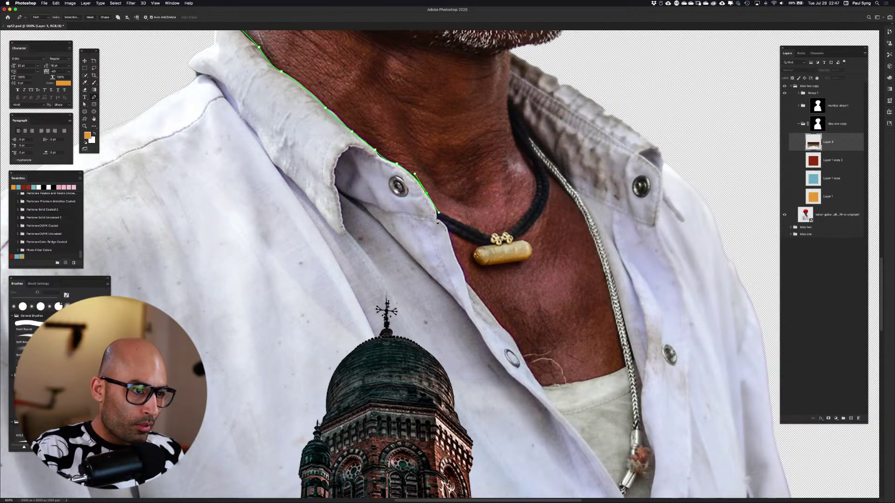
click(437, 218)
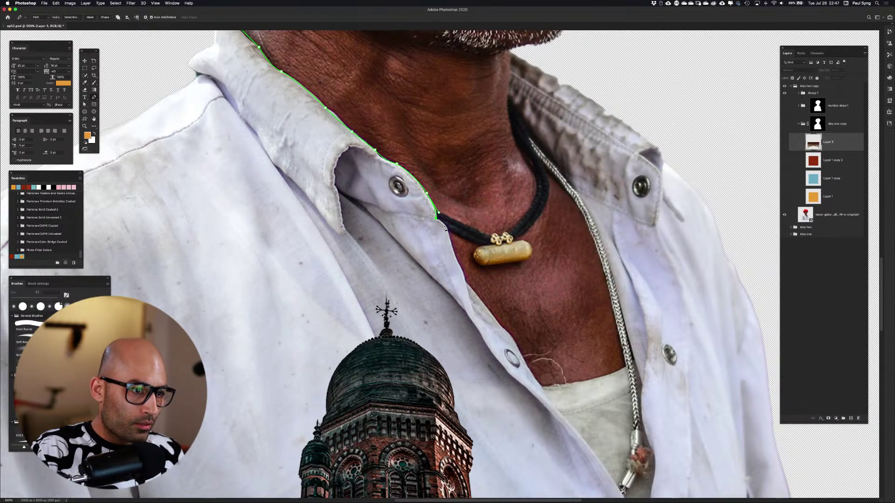
drag(451, 240, 455, 262)
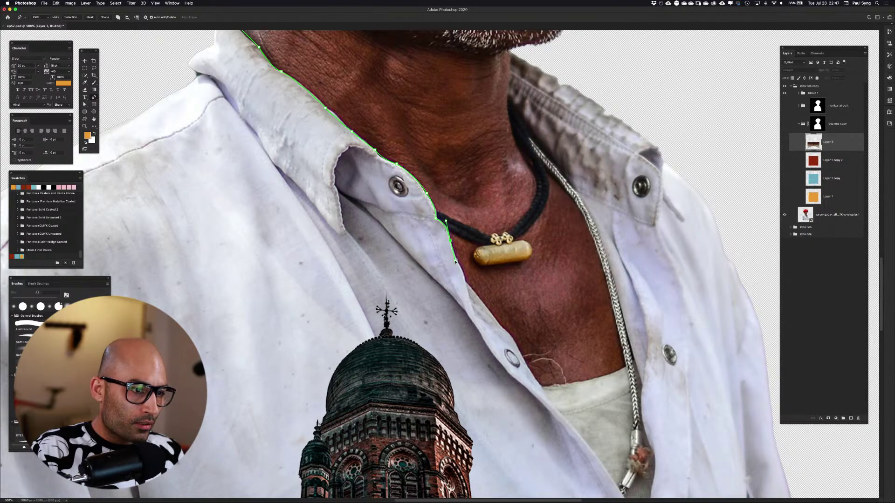
click(462, 272)
click(467, 283)
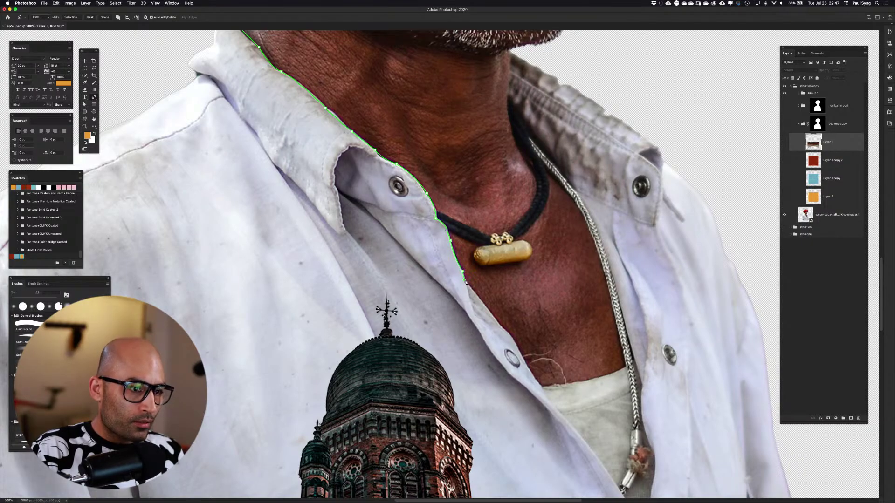
Extend the path down the shirt's open edge, past the next snap, to the undershirt's neckline
key(a)
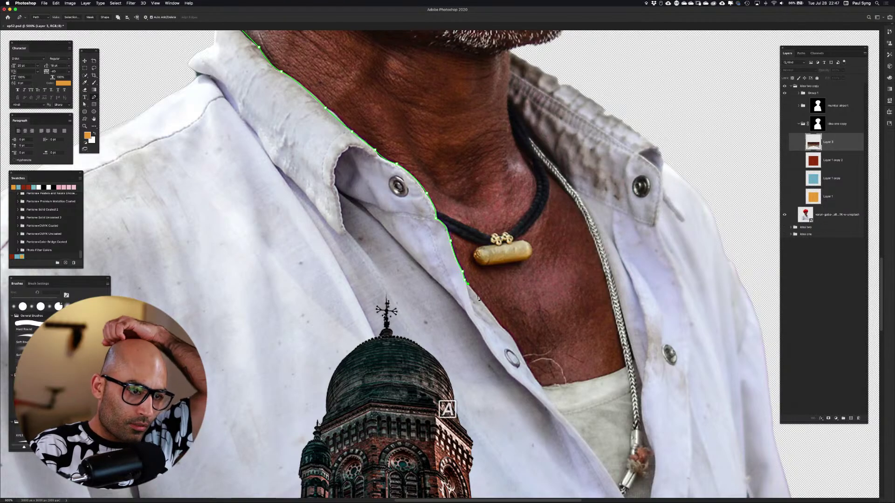
click(476, 294)
click(484, 305)
click(495, 320)
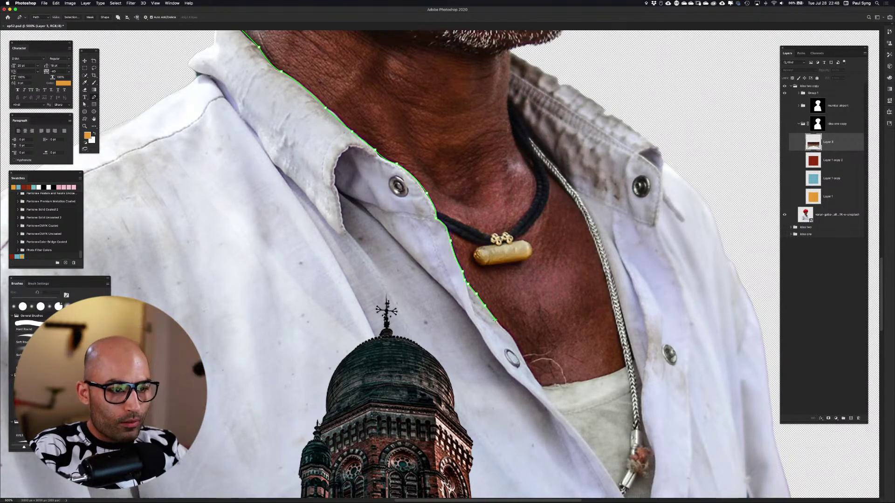
click(504, 331)
click(512, 337)
click(524, 362)
click(532, 374)
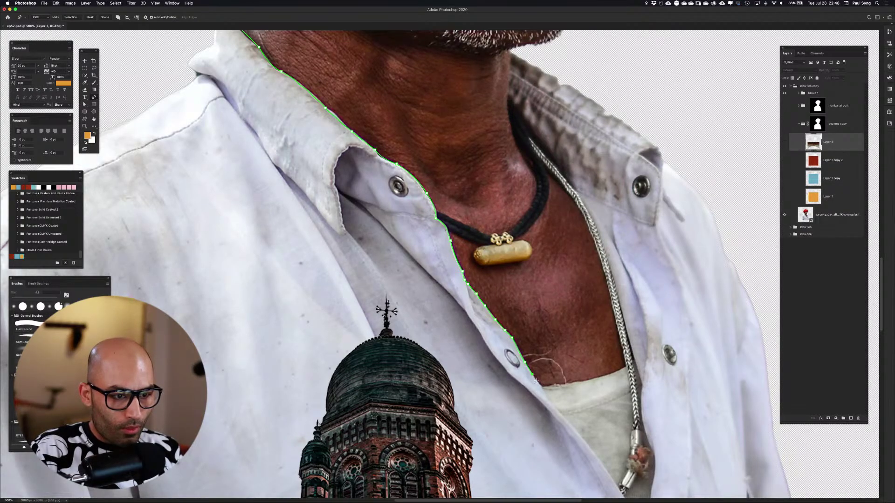
click(539, 386)
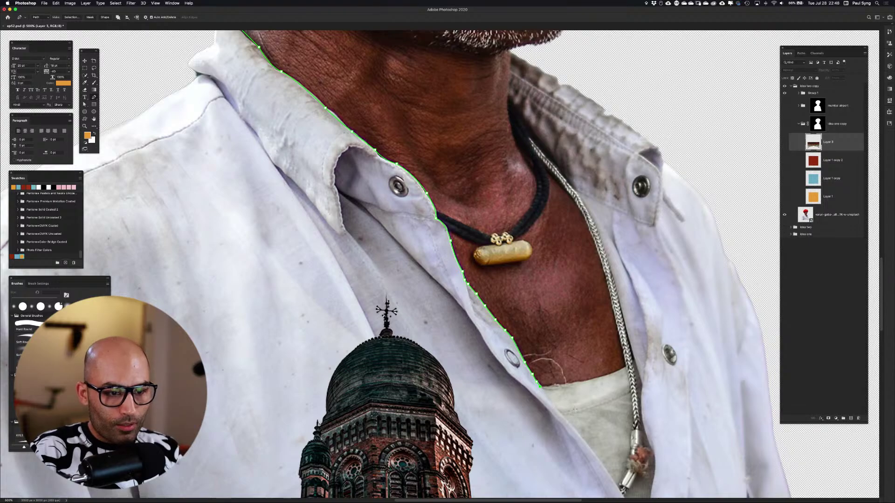
Trace the shirt edge beside the undershirt down to the lowest point of the V opening, ending in a corner point
scroll(589, 397, down, 10)
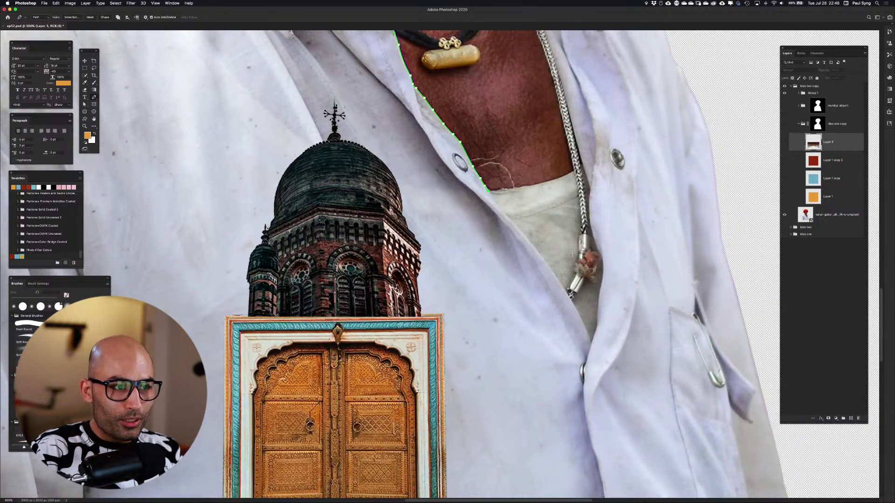
click(509, 217)
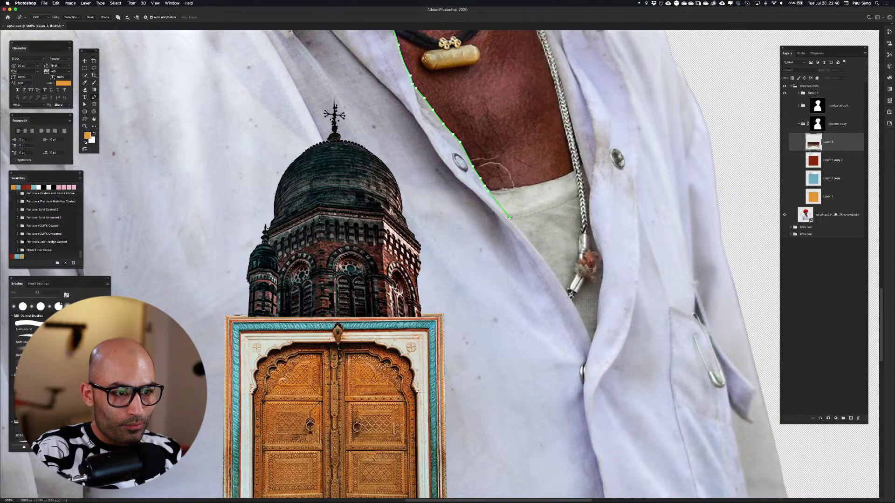
click(541, 257)
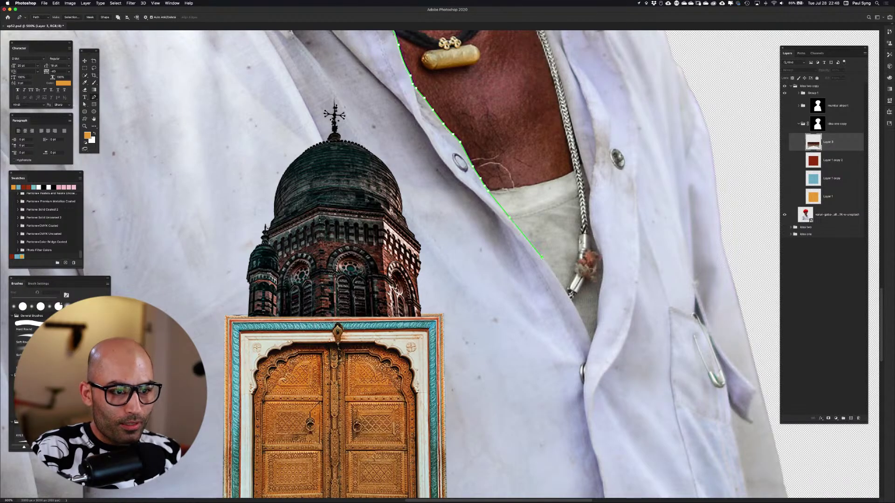
click(569, 296)
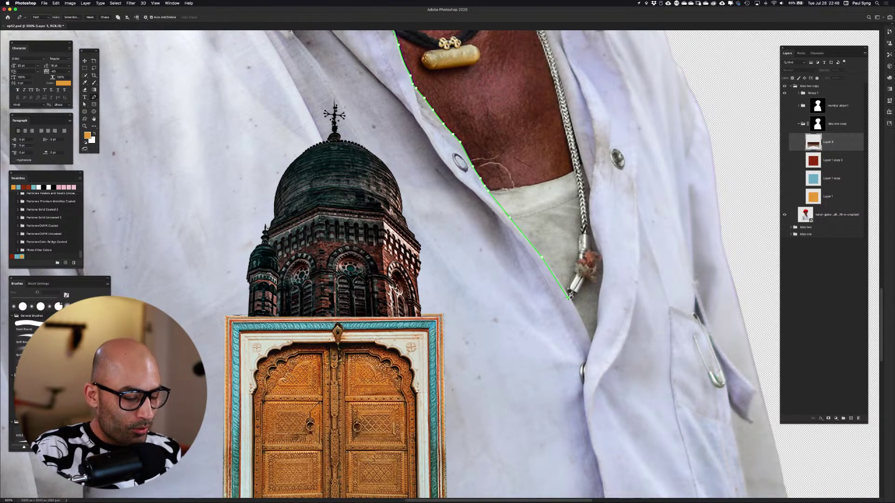
key(super+z)
click(591, 343)
click(602, 382)
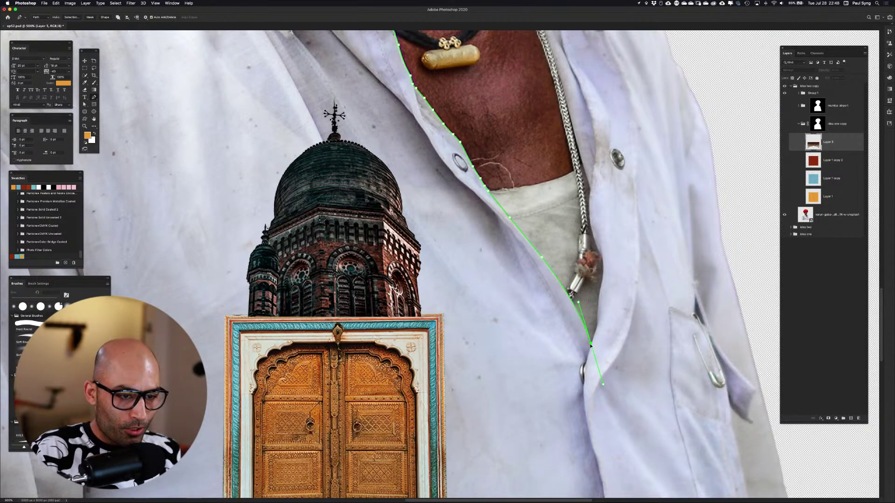
key(super+z)
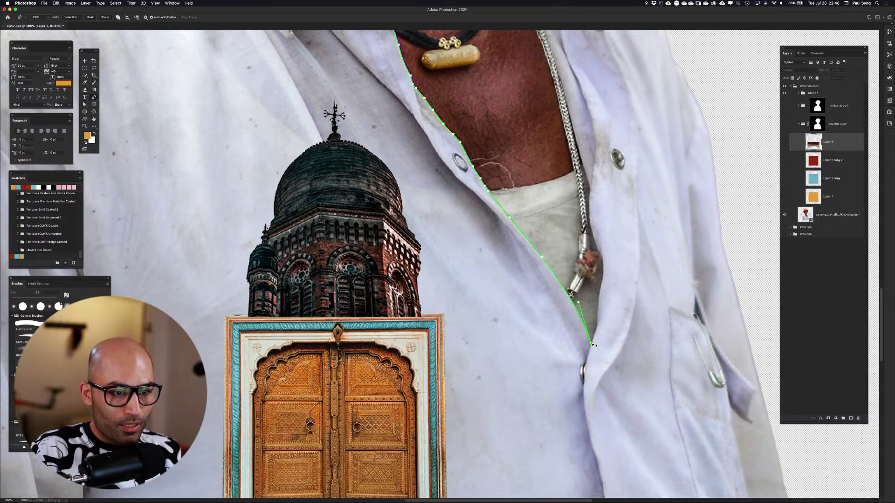
Turn the path upward along the opposite shirt edge, past the metal end of the silver chain
click(597, 326)
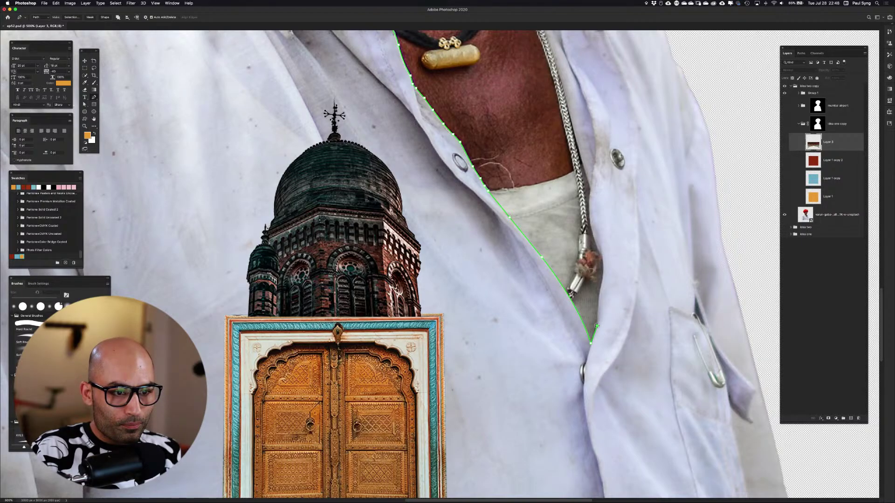
click(599, 296)
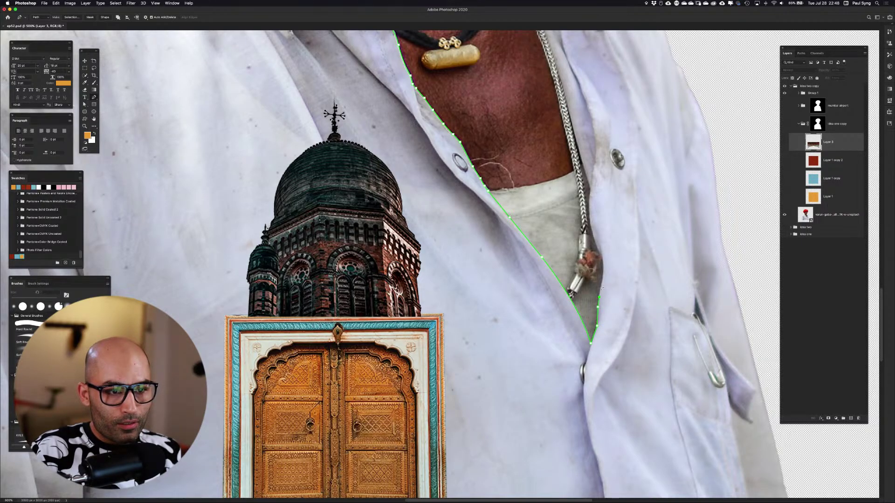
click(601, 276)
click(602, 263)
click(601, 252)
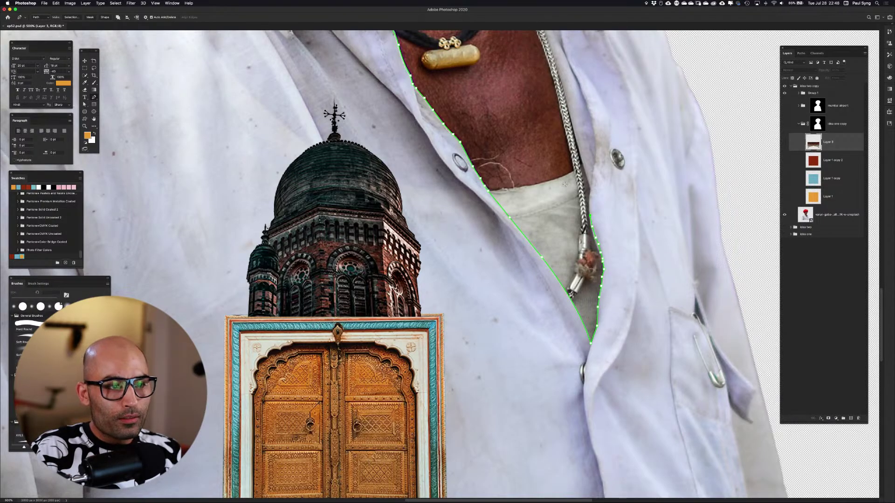
Follow the silver chain's outer edge upward with the path as far as the underside of the collar
scroll(547, 263, up, 3)
scroll(547, 264, up, 3)
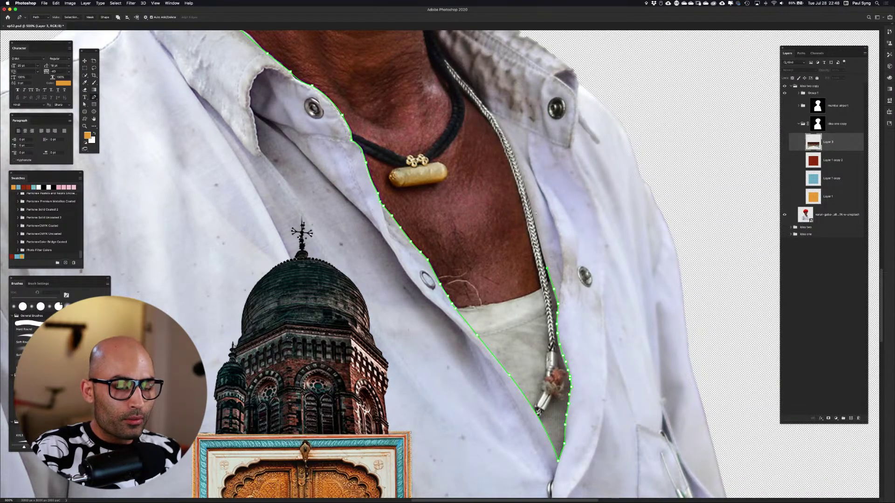
scroll(531, 289, up, 3)
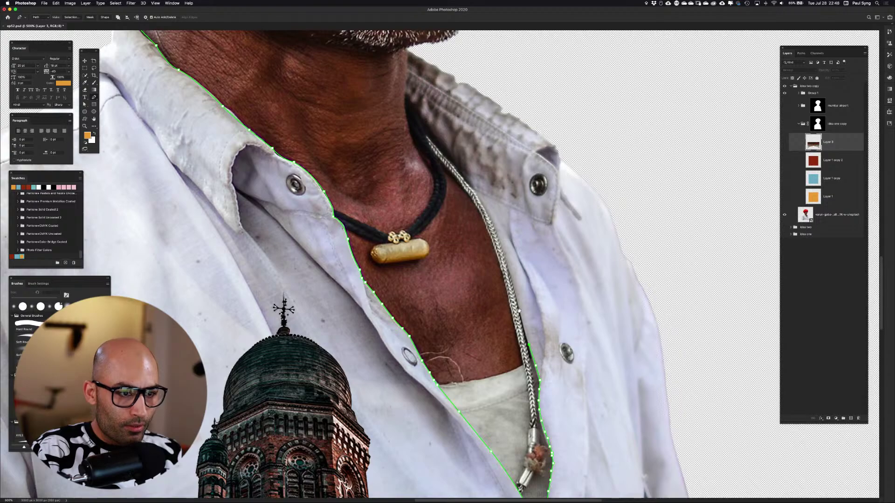
click(513, 285)
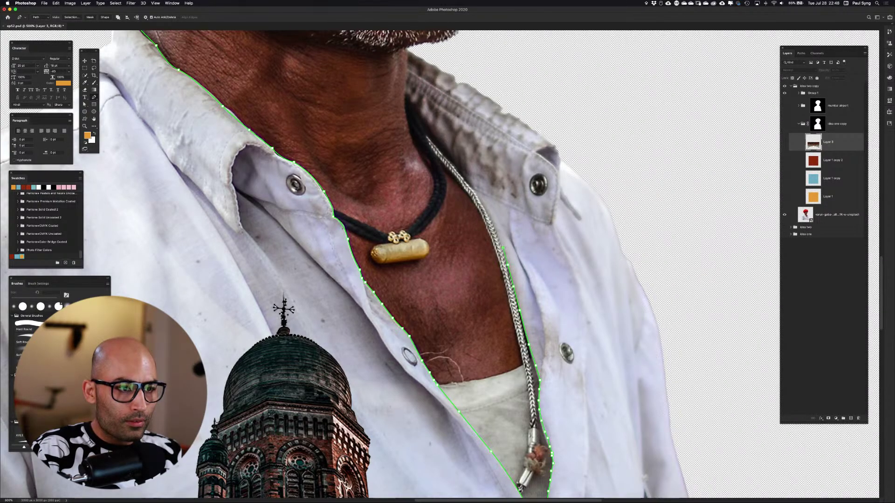
click(497, 231)
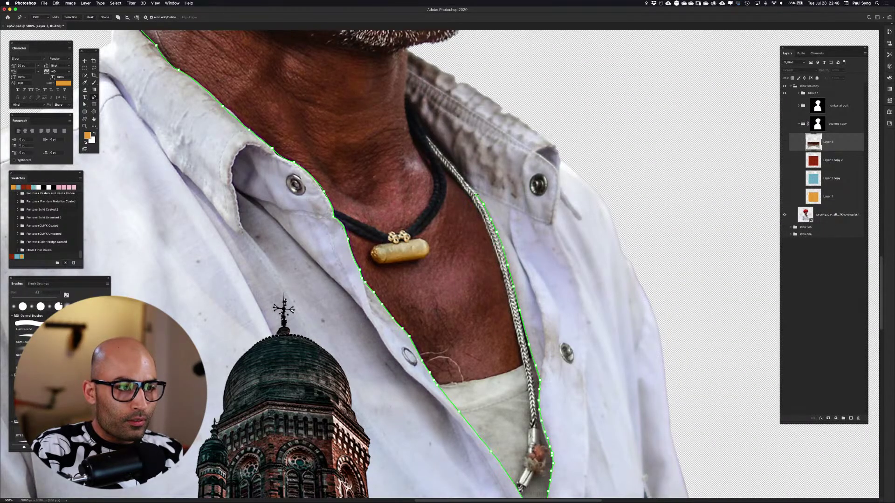
click(469, 183)
Continue the path up the silver chain's upper end and along the black cord to the inside of the collar
drag(458, 167, 449, 243)
click(449, 244)
click(435, 228)
click(426, 217)
click(419, 209)
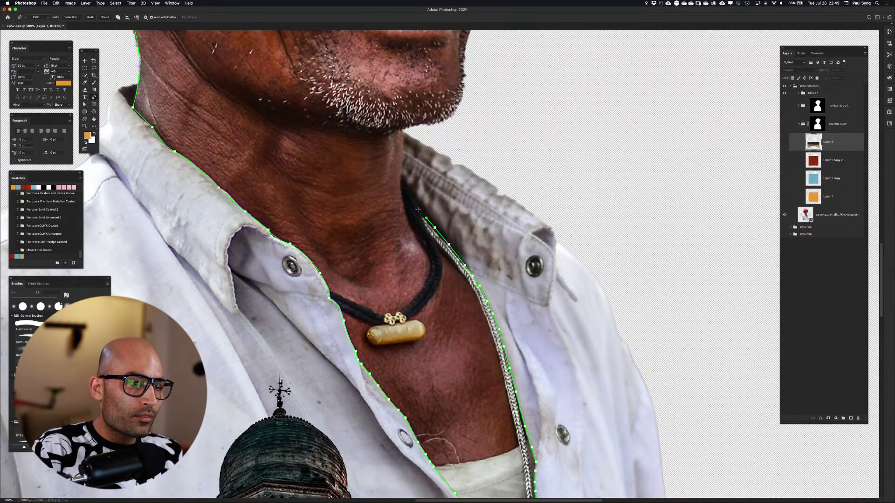
click(407, 189)
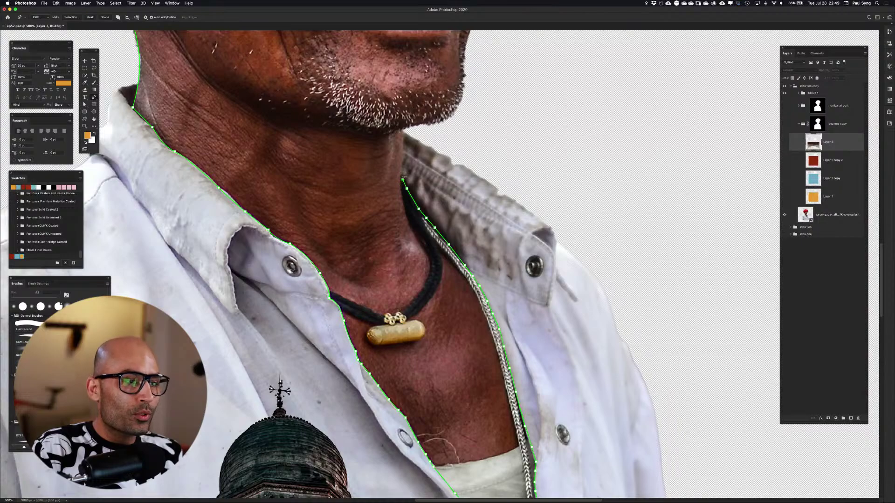
Trace the front edge of the neck upward with the path to the underside of the bearded chin
drag(403, 181, 418, 280)
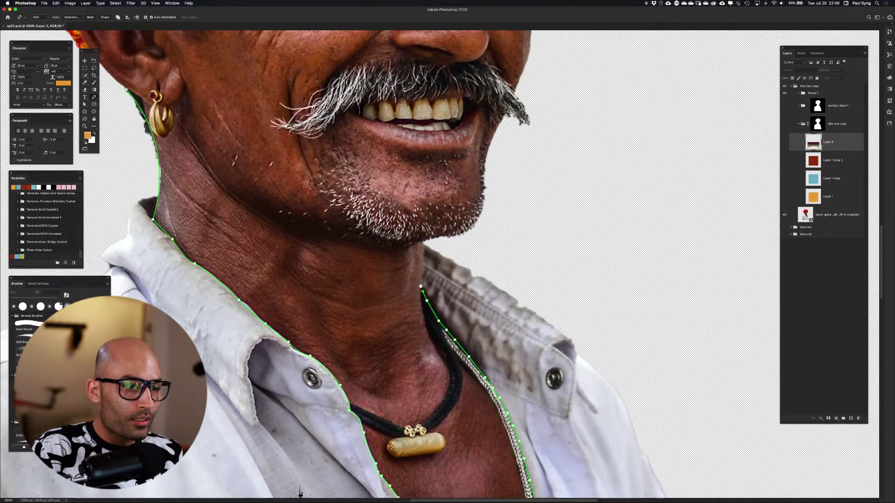
click(422, 276)
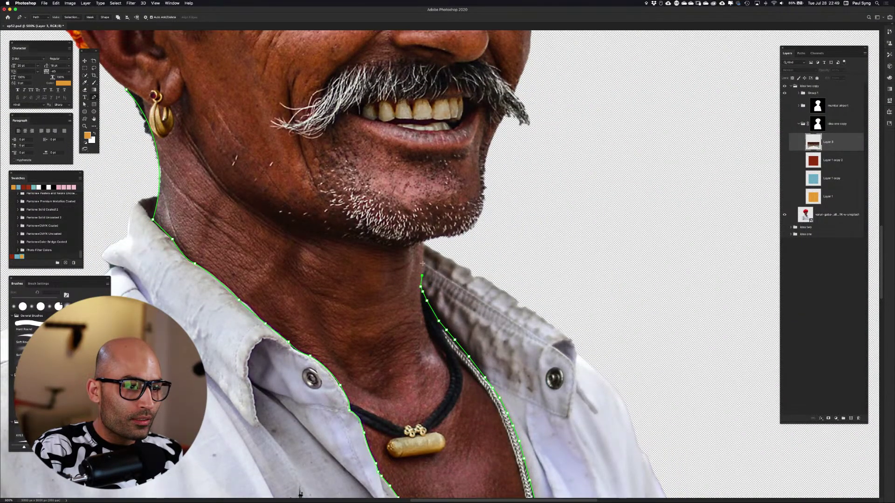
click(422, 240)
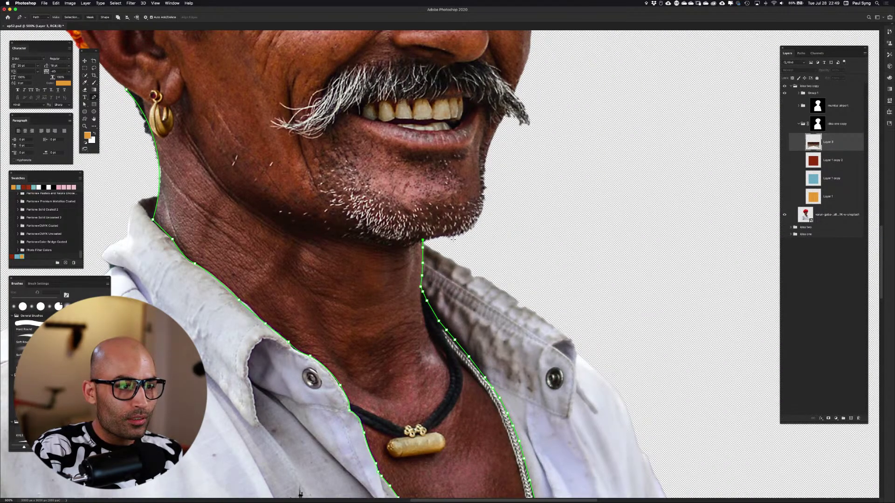
Carry the path loosely around the face and red turban through the empty background and close it near the ear
click(540, 244)
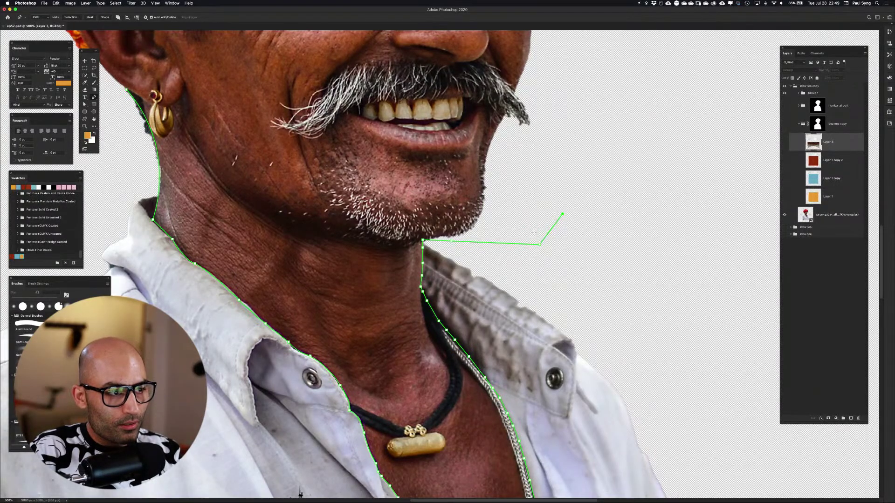
key(super+1)
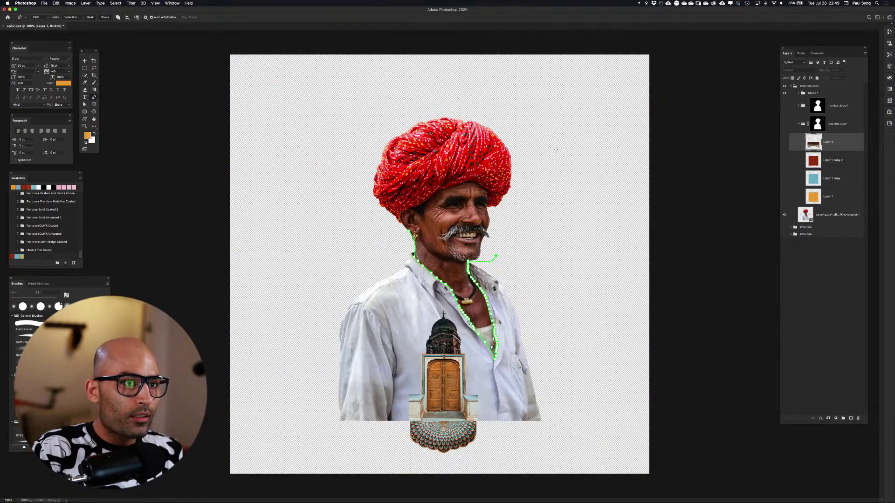
click(556, 149)
click(492, 92)
click(412, 105)
click(359, 132)
click(351, 163)
click(365, 204)
click(385, 233)
click(405, 237)
click(410, 230)
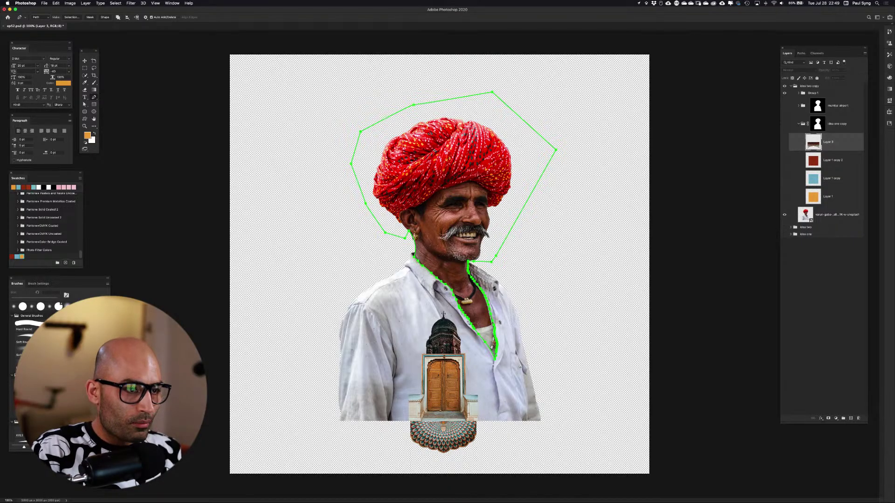
Convert the closed path into a selection and copy the man's head and neck from the photo layer onto a new layer
right_click(467, 165)
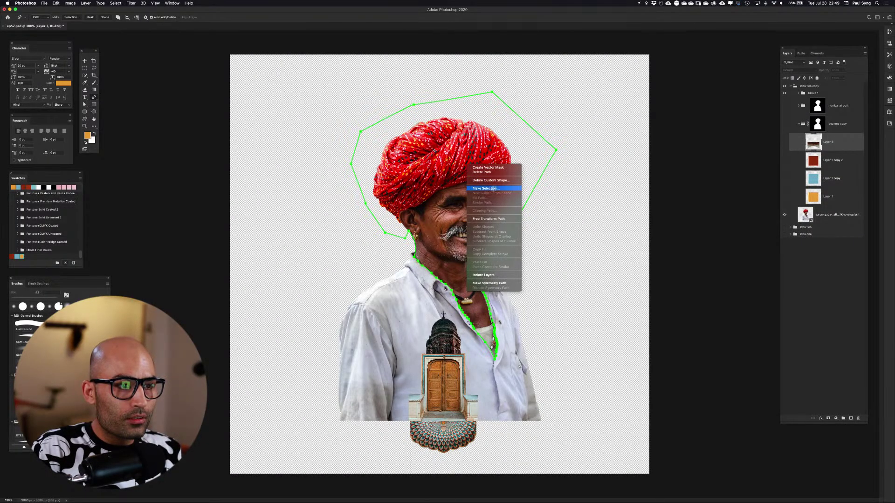
click(493, 189)
click(483, 230)
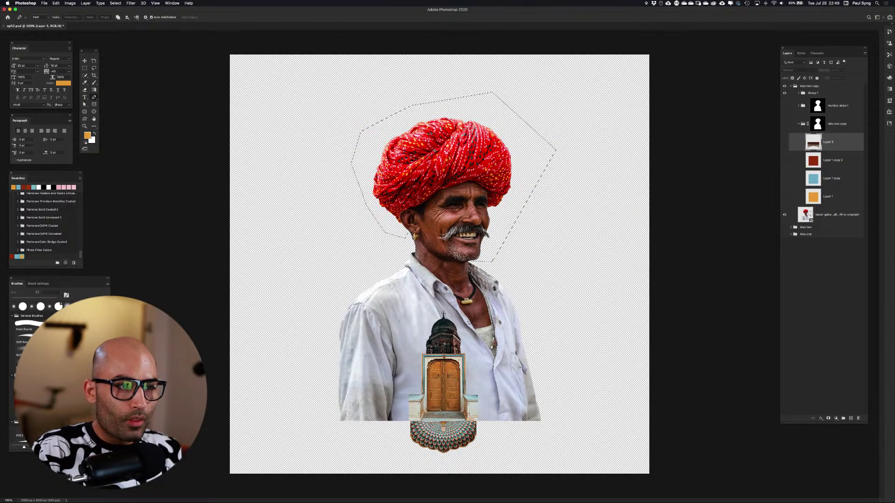
click(809, 214)
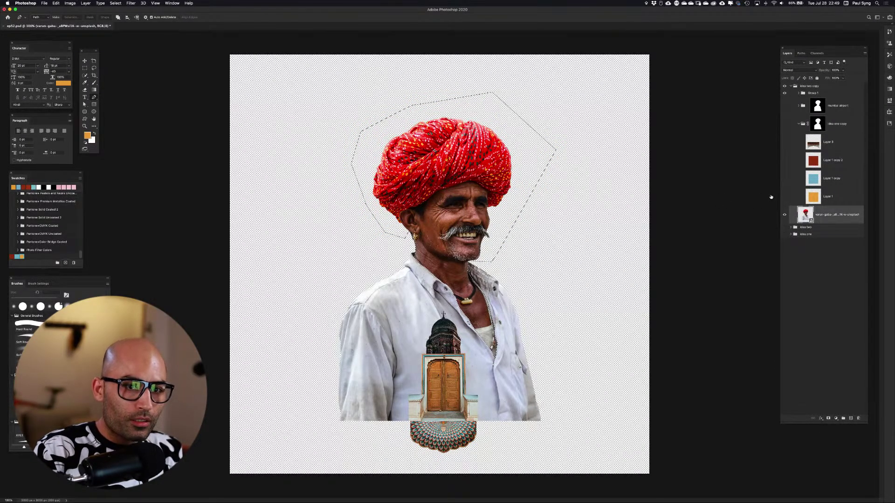
key(ctrl+j)
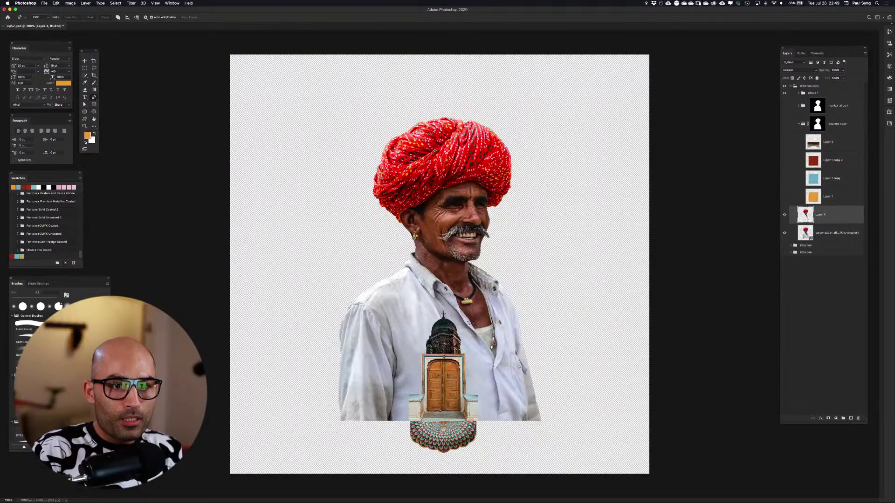
Load the head cutout's outline as a selection and copy that area from the original photo layer onto another new layer
super+click(807, 218)
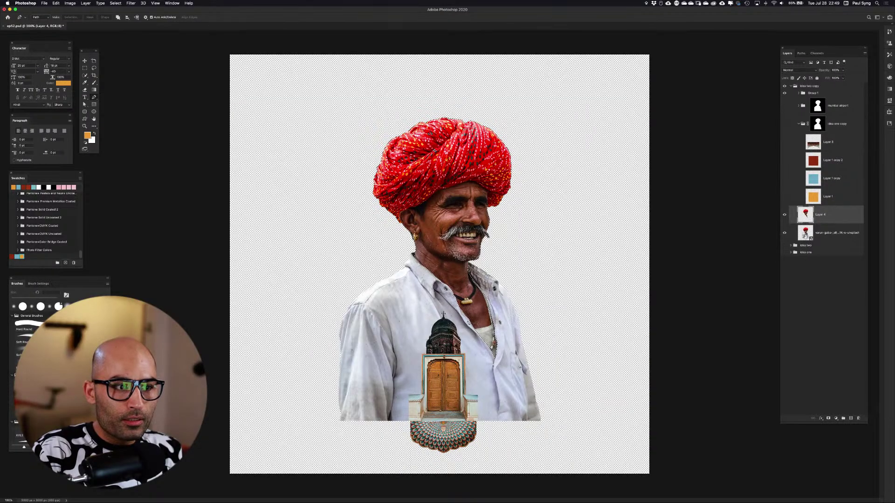
click(805, 235)
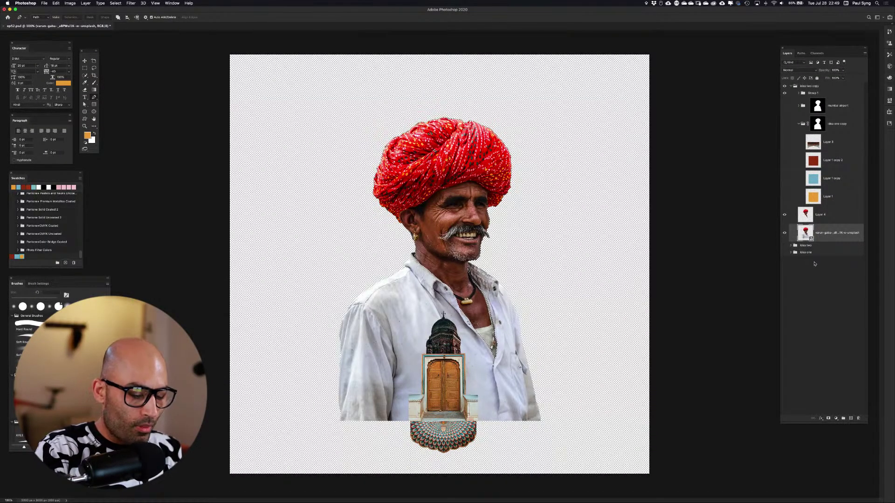
key(super+j)
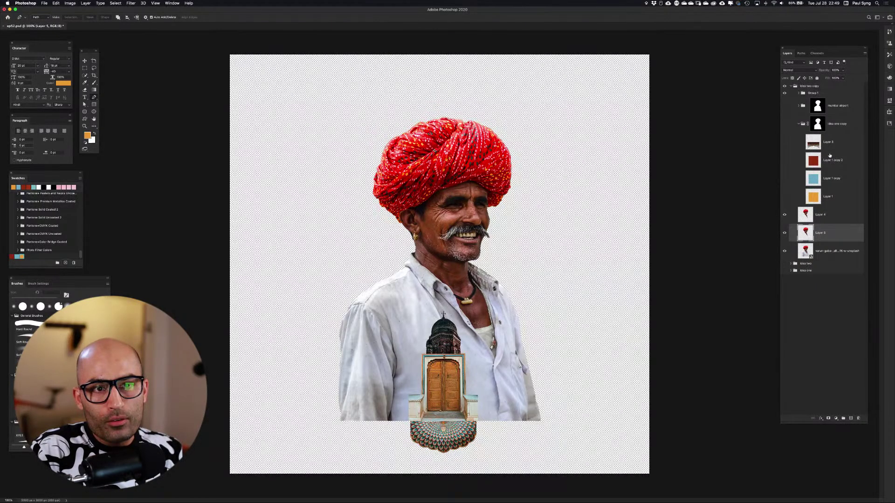
Show the hidden mumbai airport and idea one copy groups together with the pattern and colour layers inside
click(785, 105)
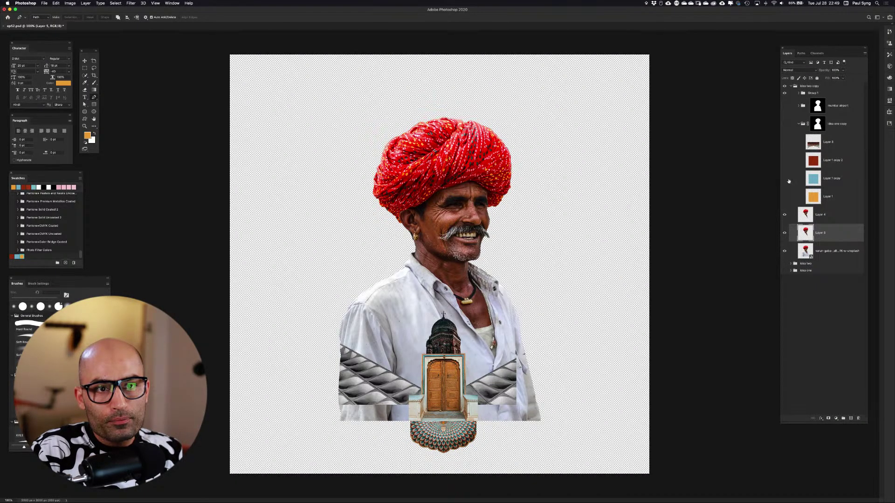
click(784, 106)
drag(784, 107, 786, 204)
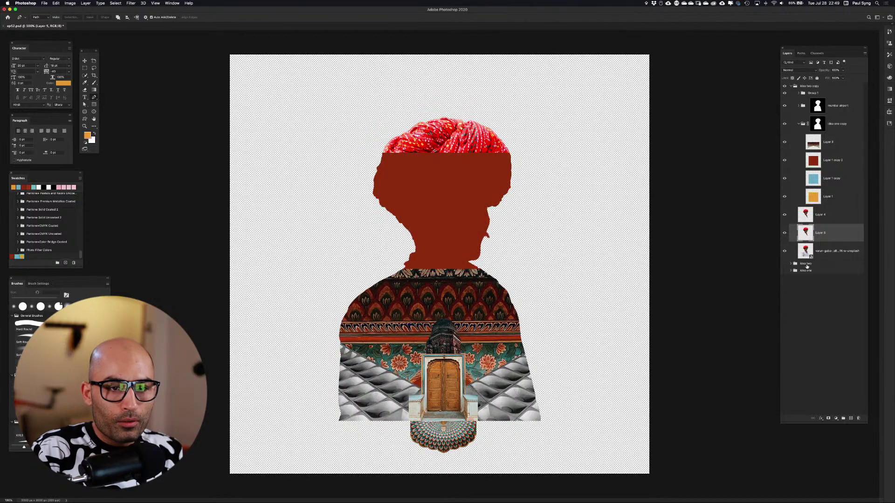
Move the upper head cutout layer to the top of the idea two copy group, above Group 1
double_click(809, 216)
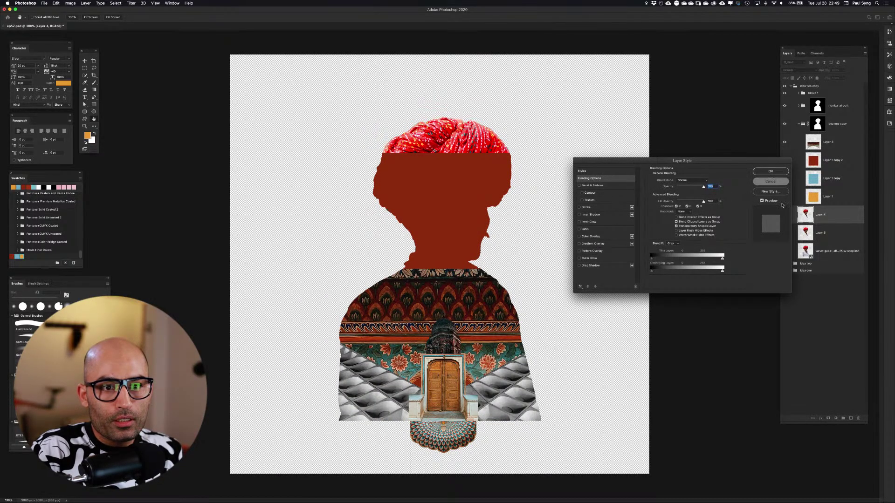
click(772, 170)
drag(806, 216, 798, 89)
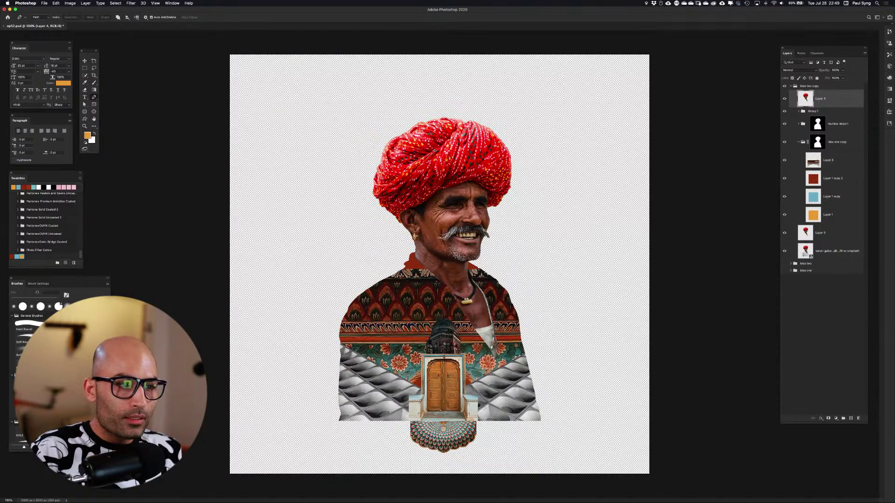
Move the painted floral pattern layer up until it covers the shirt collar, and show the guides
click(811, 165)
key(v)
mouse_move(428, 294)
mouse_down()
mouse_move(423, 264)
mouse_move(423, 286)
mouse_up()
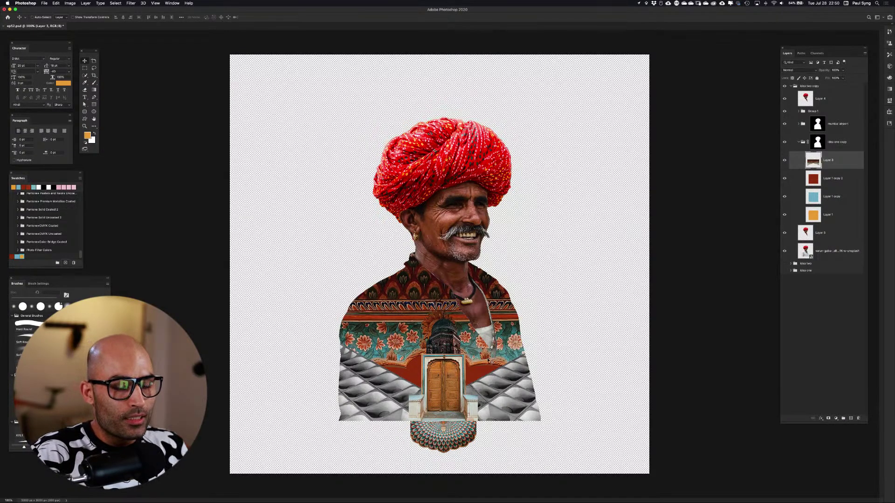
key(super+semicolon)
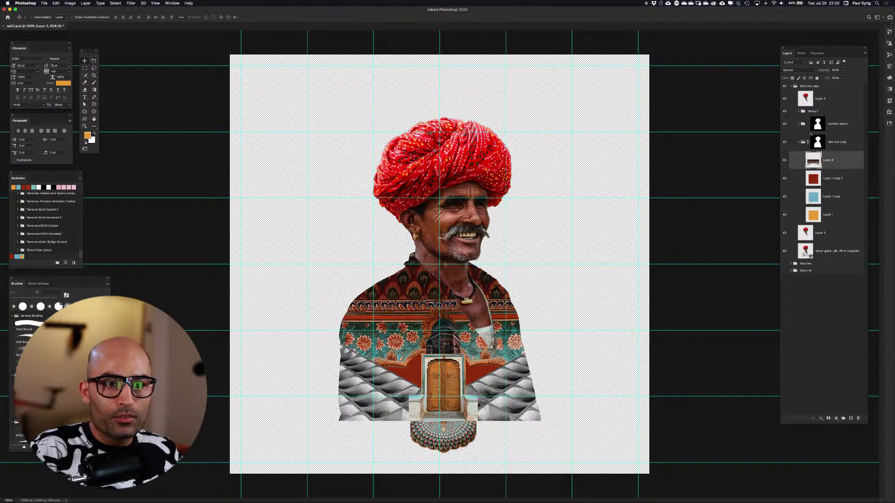
Examine the layers inside the idea one copy and mumbai airport groups
click(790, 146)
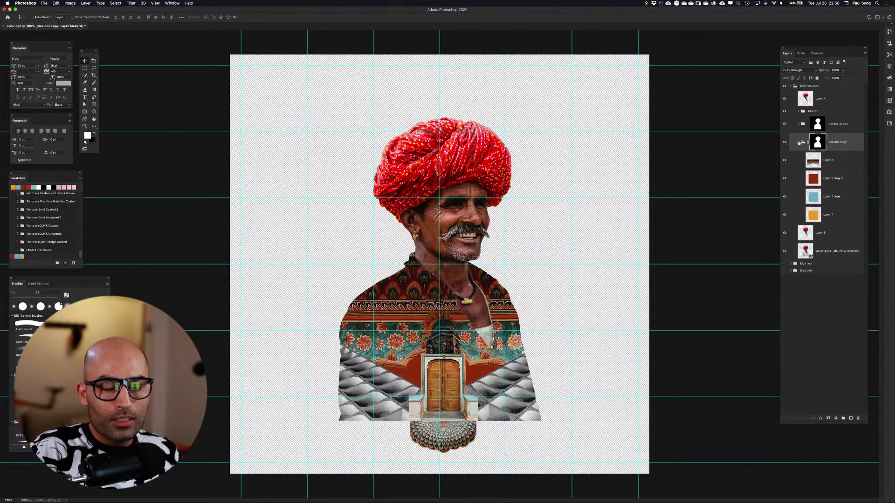
click(798, 142)
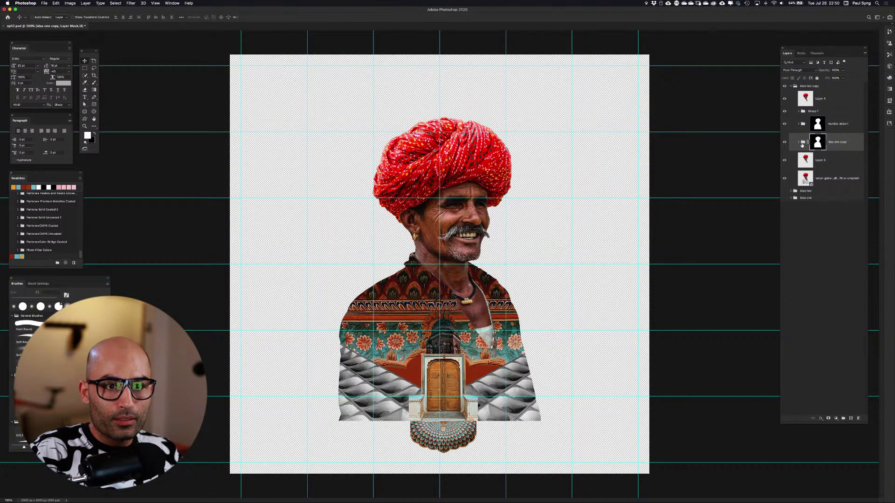
click(799, 143)
click(808, 164)
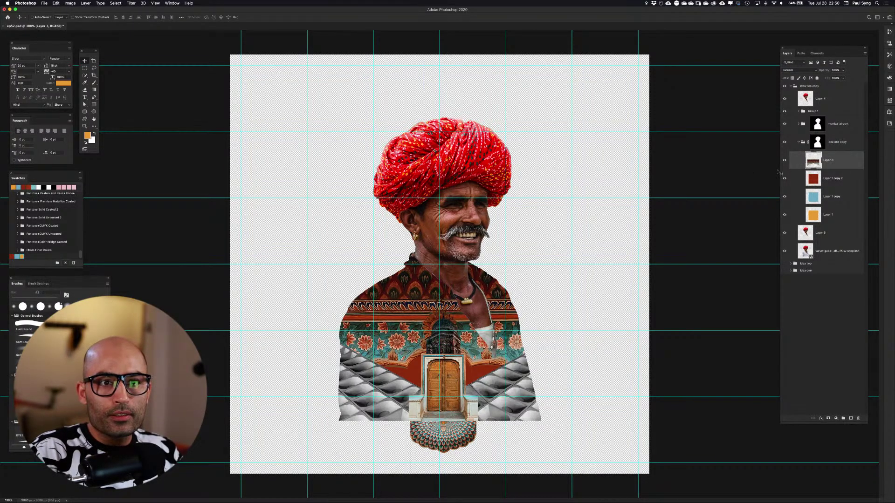
click(799, 124)
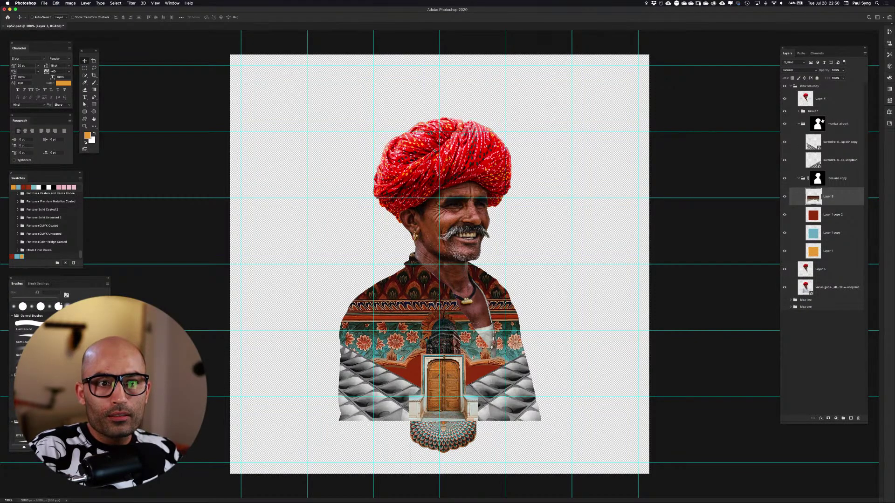
click(798, 124)
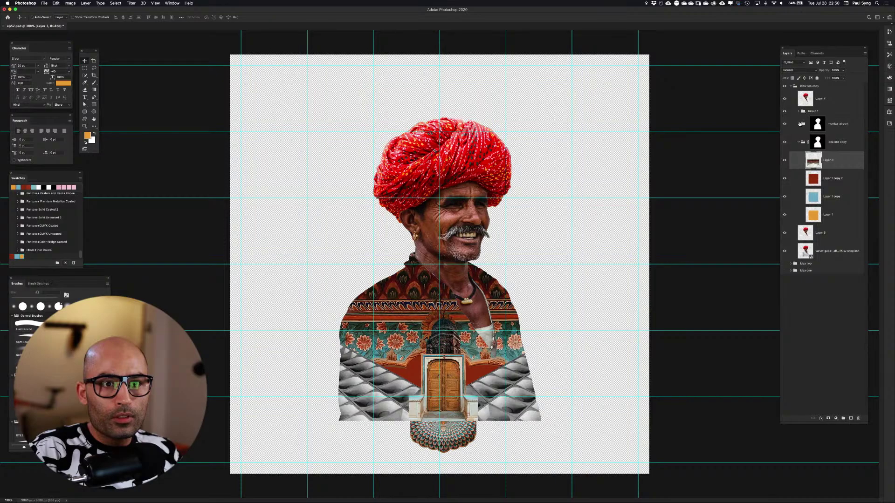
click(799, 124)
click(799, 125)
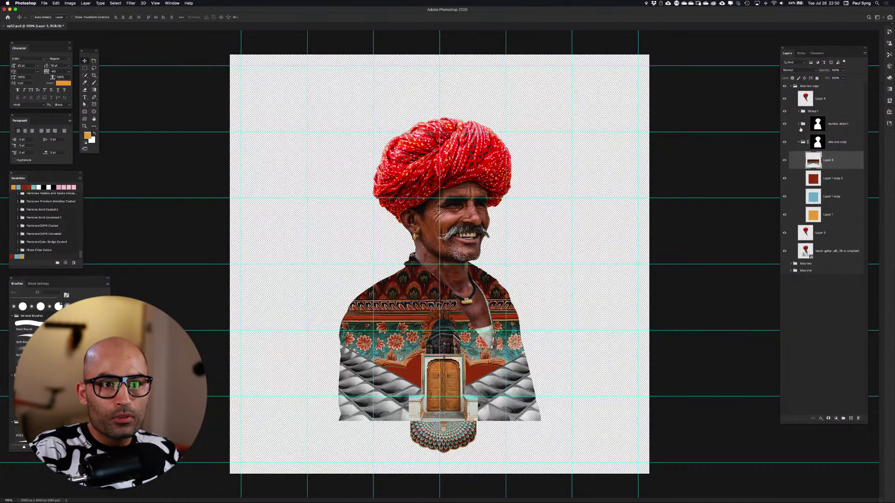
Hide Group 1, which holds the dome, wooden door and fan ornament, and leave it collapsed
click(799, 111)
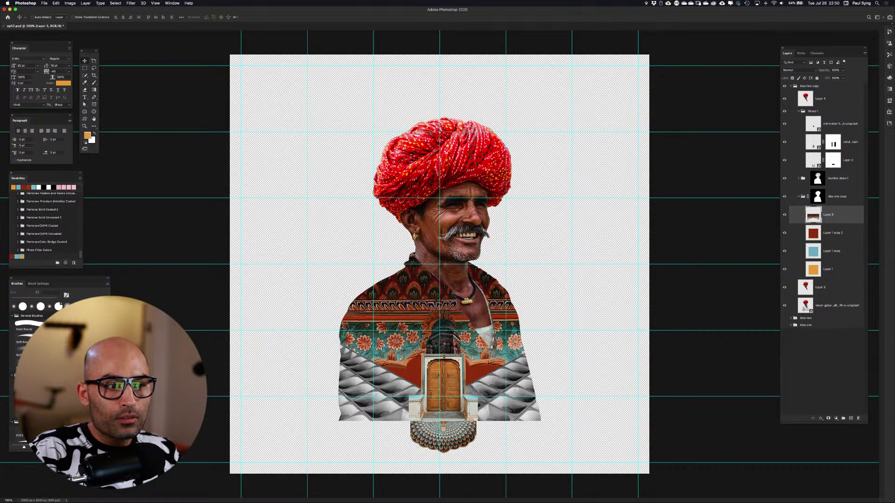
click(795, 112)
click(785, 111)
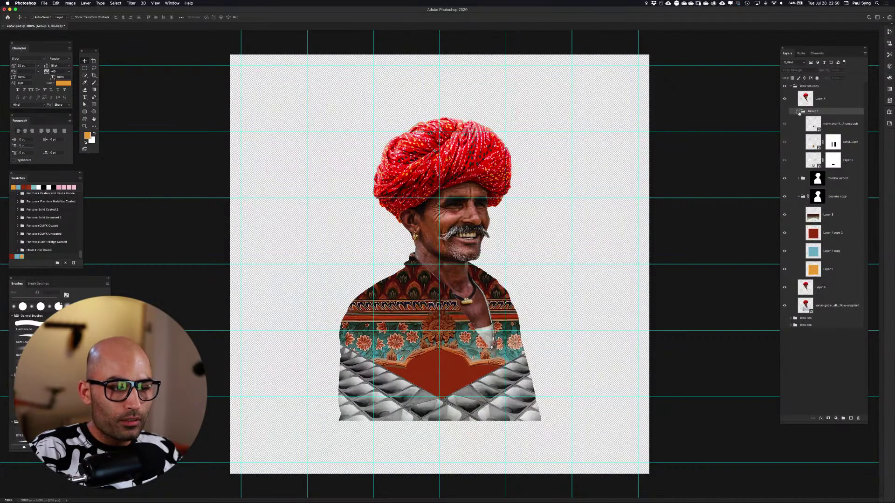
click(798, 111)
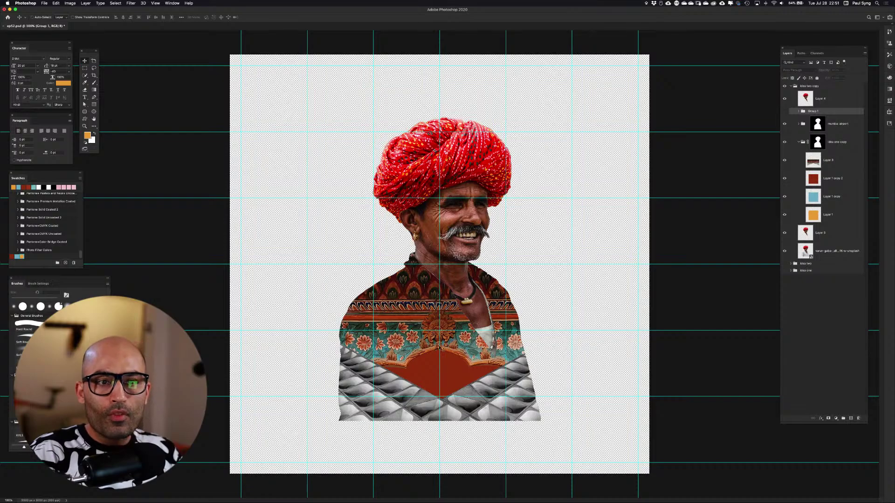
Nudge the painted floral pattern layer slightly upward
click(814, 167)
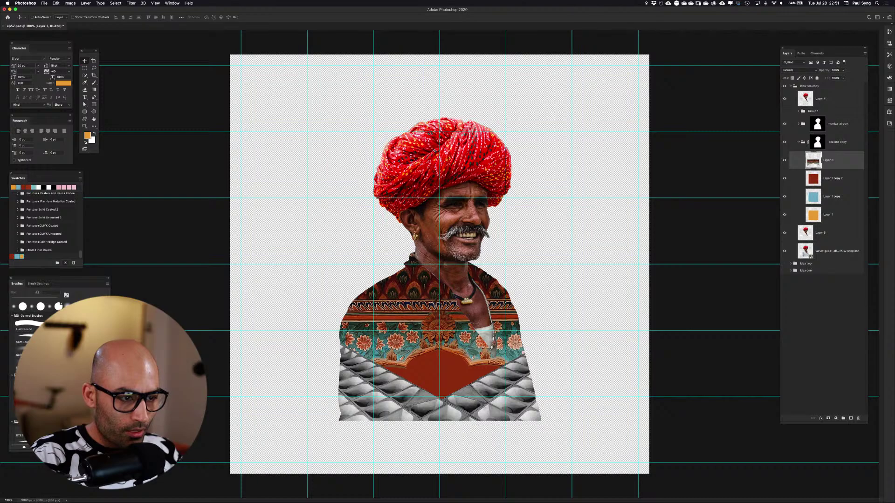
key(Up)
key(Up)
key(Up)
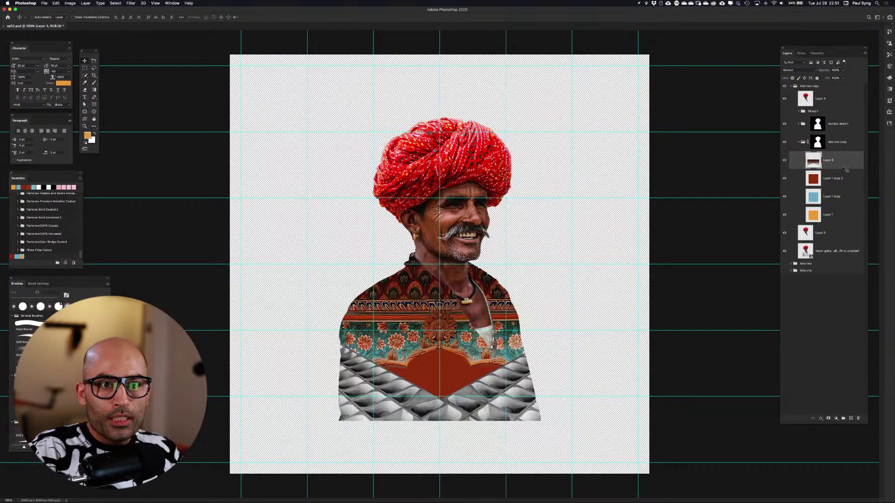
Select both grey diamond-pattern image layers in the mumbai airport group and nudge them upward together
click(799, 123)
click(813, 148)
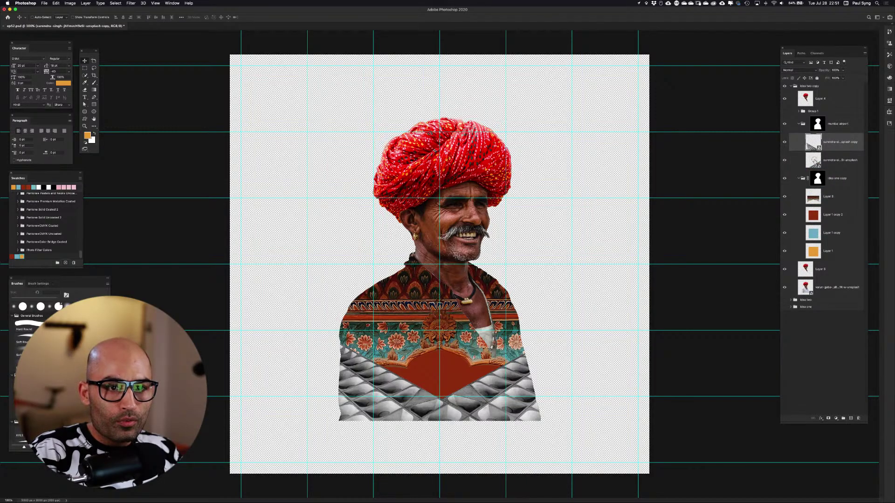
shift+click(814, 164)
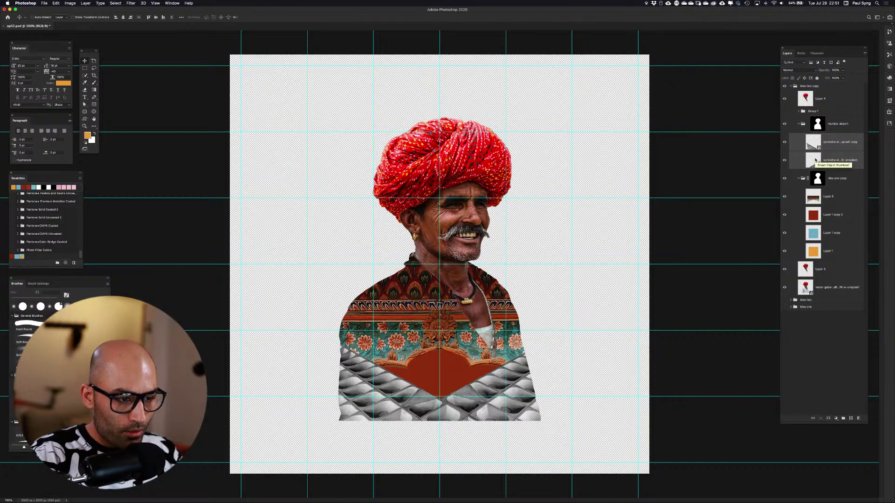
key(shift+Up)
key(shift+Up)
key(shift+Up)
key(shift+Up)
key(shift+Up)
key(shift+Up)
key(shift+Up)
key(shift+Up)
key(shift+Up)
key(shift+Up)
key(shift+Up)
key(shift+Up)
key(shift+Up)
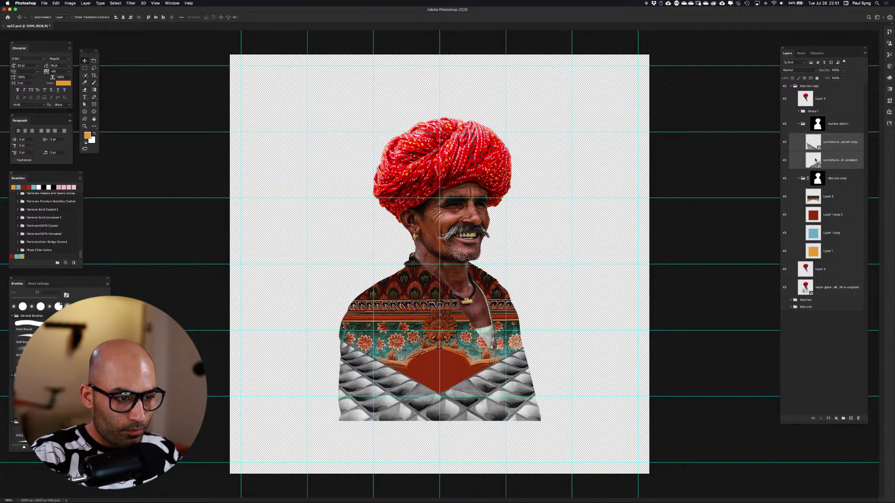
Adjust the height of the two grey diamond-pattern layers, trying them higher and settling them below the painted floral arch
key(shift+Up)
key(shift+Up)
key(shift+Up)
key(shift+Up)
key(shift+Up)
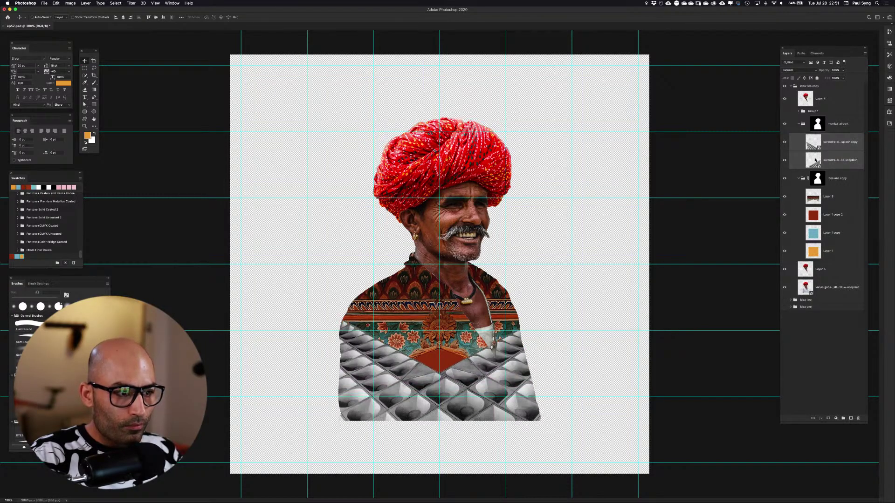
key(shift+Down)
key(shift+Down)
key(shift+Down)
key(shift+Down)
key(shift+Down)
key(shift+Down)
key(shift+Down)
key(shift+Down)
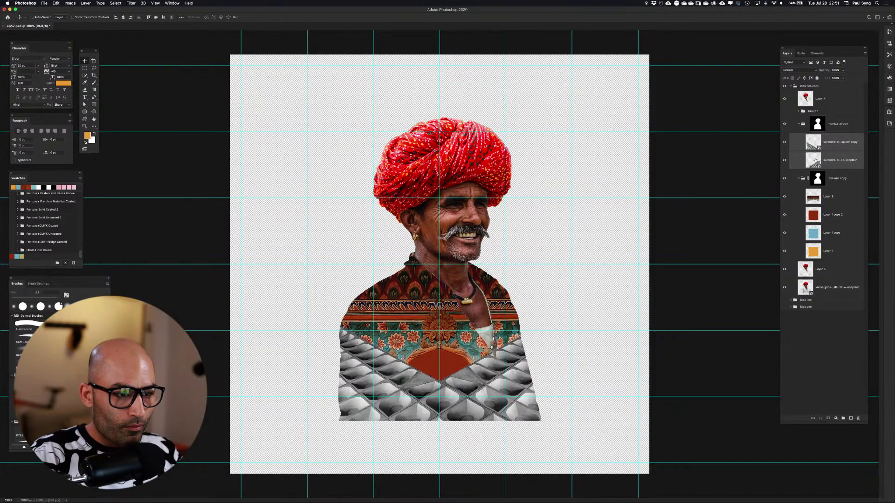
key(shift+Down)
key(shift+Down)
key(shift+Down)
key(shift+Down)
key(shift+Down)
key(shift+Down)
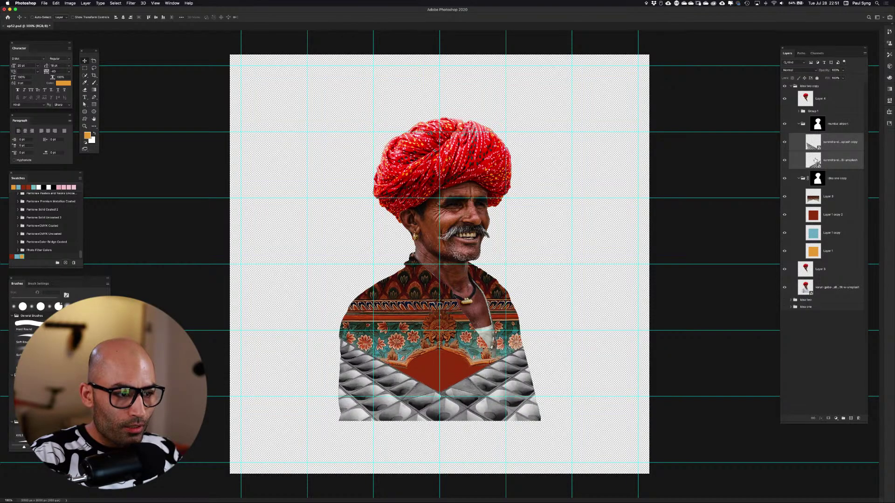
key(shift+Down)
key(shift+Down)
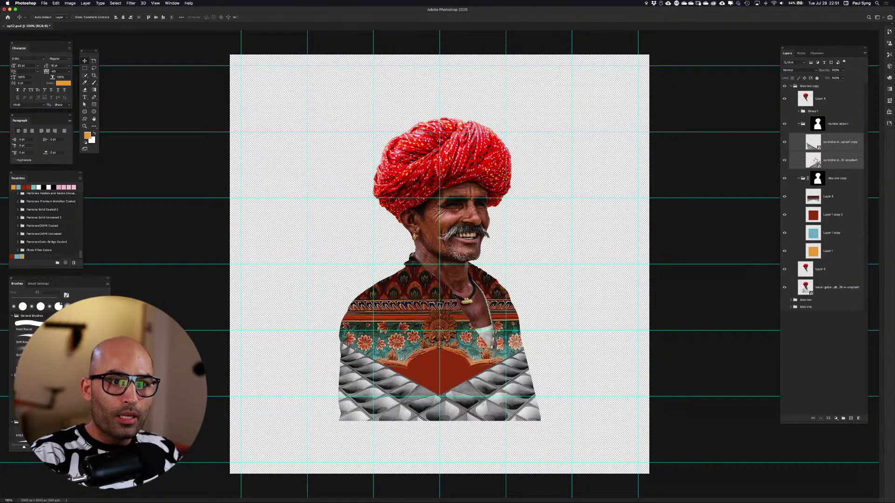
Collapse the mumbai airport and idea one copy groups and move idea one copy above mumbai airport in the layer order
click(799, 125)
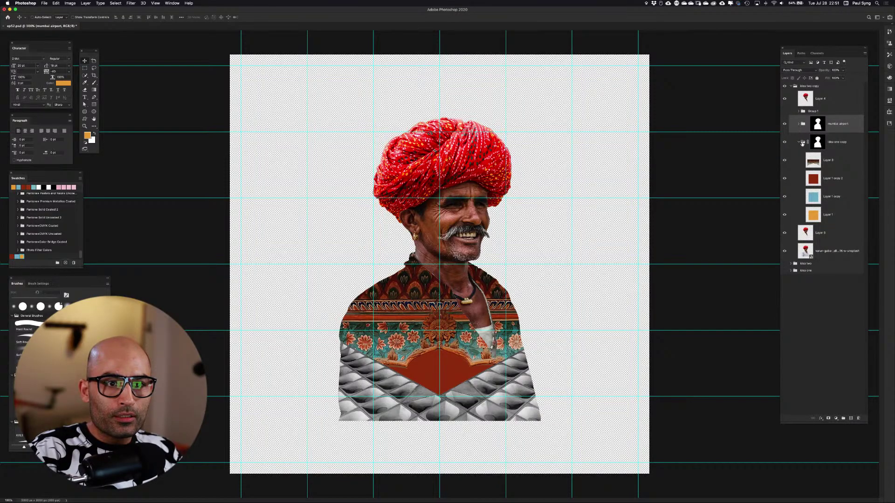
click(800, 142)
click(852, 143)
drag(851, 143, 850, 117)
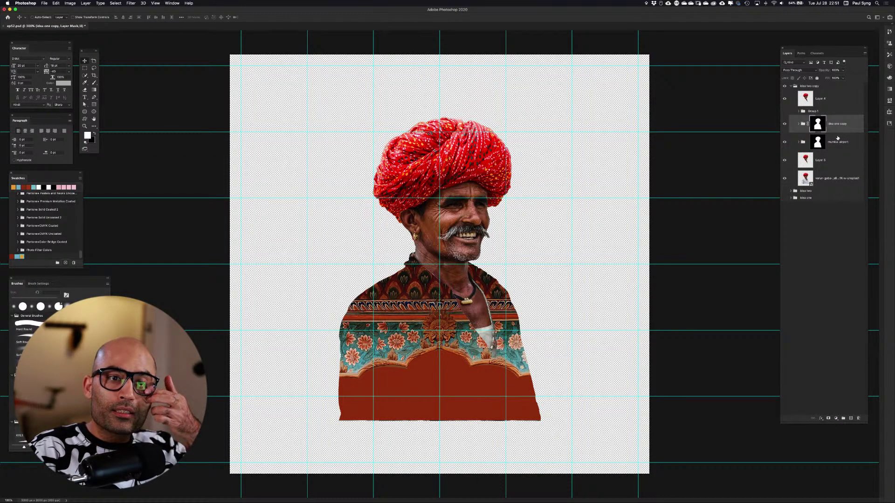
Hide the red, blue and orange solid colour layers inside the idea one copy group
click(799, 124)
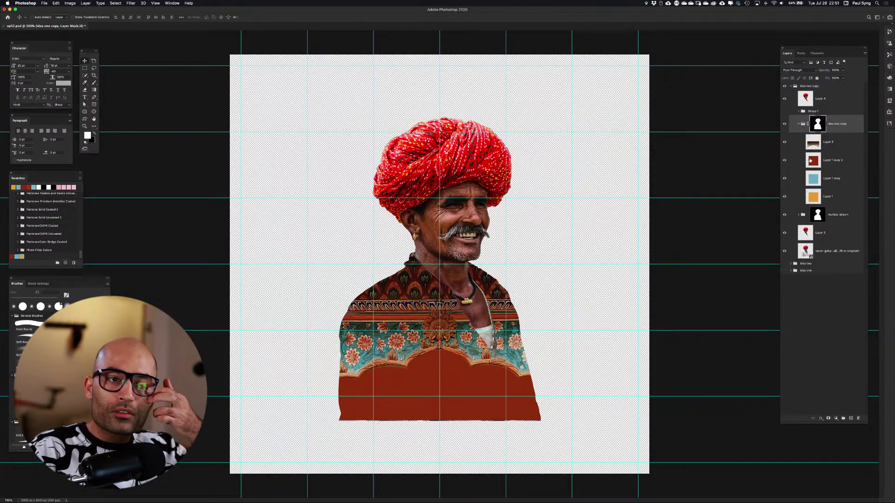
click(785, 160)
click(785, 179)
click(785, 197)
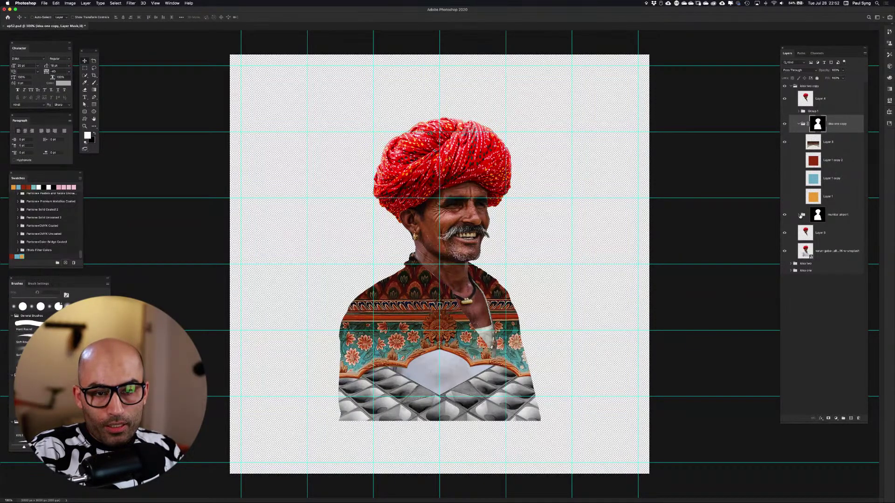
Move the red, blue and orange colour layers into the mumbai airport group, between the two diamond-pattern image layers
click(800, 215)
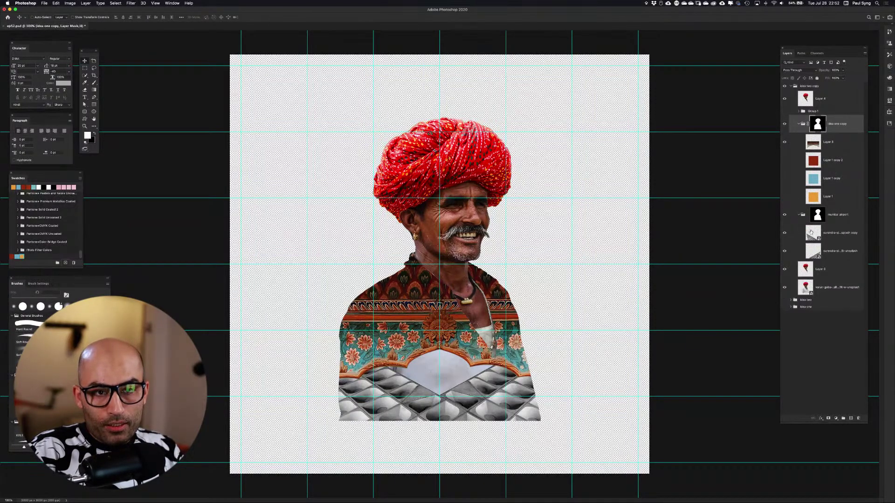
click(815, 200)
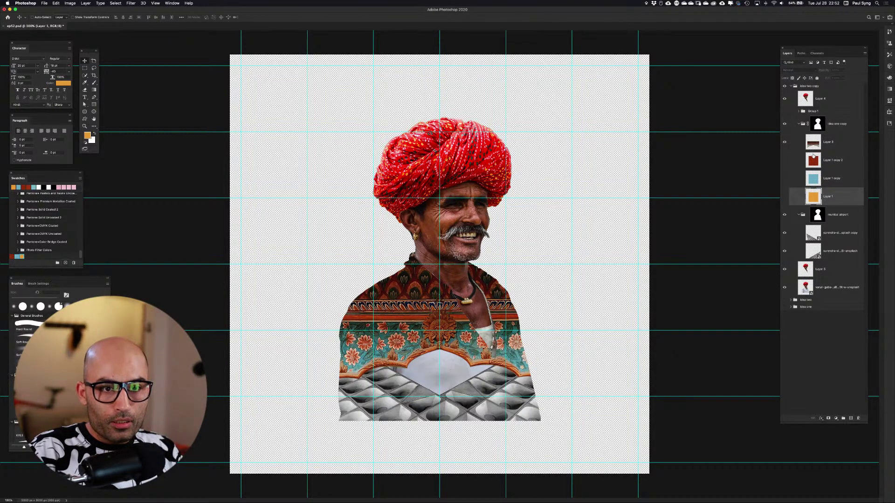
double_click(813, 160)
key(Escape)
drag(815, 161, 816, 249)
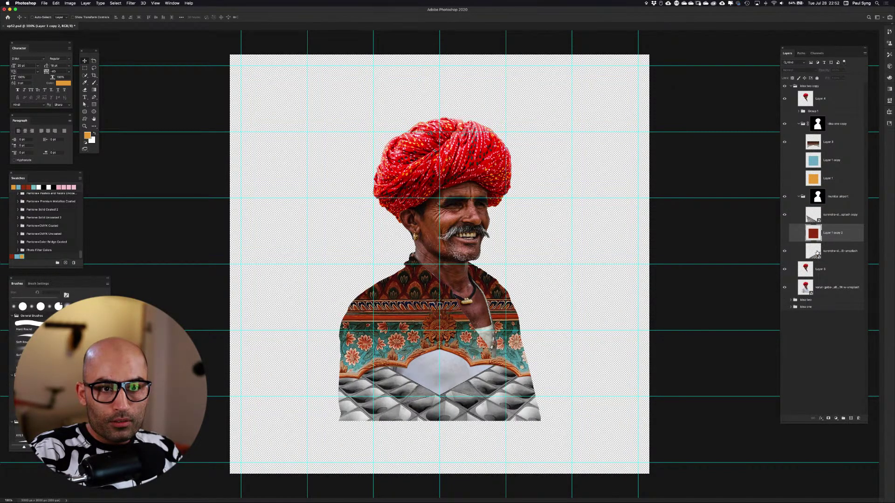
click(816, 162)
shift+click(816, 183)
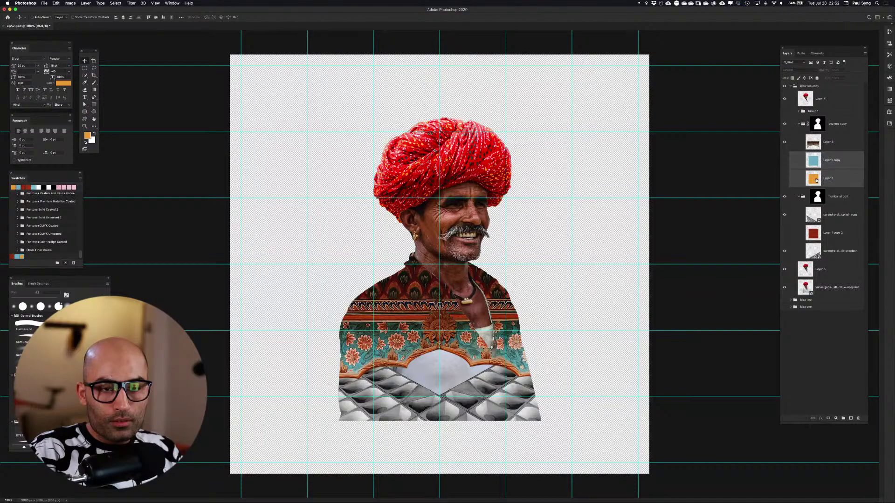
drag(814, 179, 819, 226)
Check the lower diamond-pattern smart object's contents and move that layer above the three colour layers in the mumbai airport group
click(815, 247)
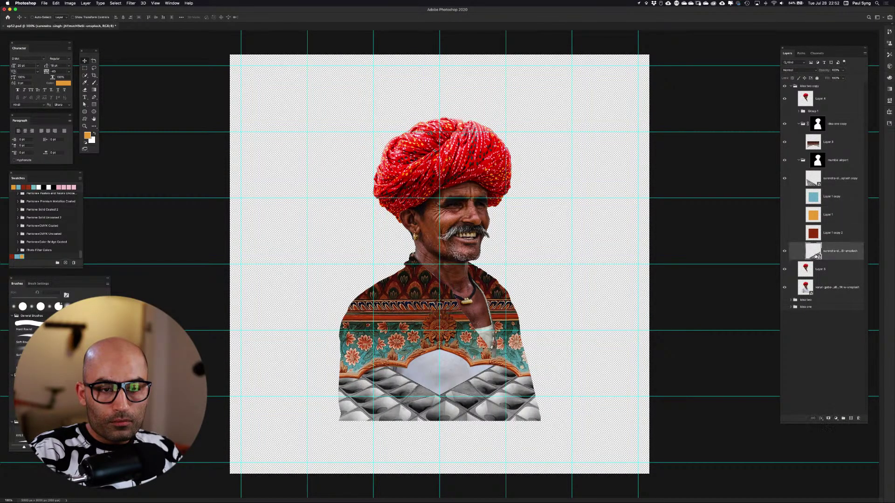
double_click(815, 247)
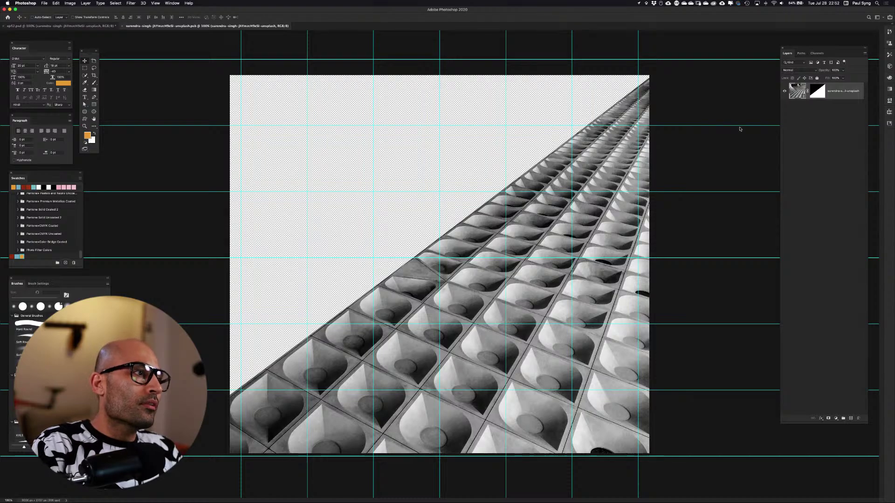
click(123, 26)
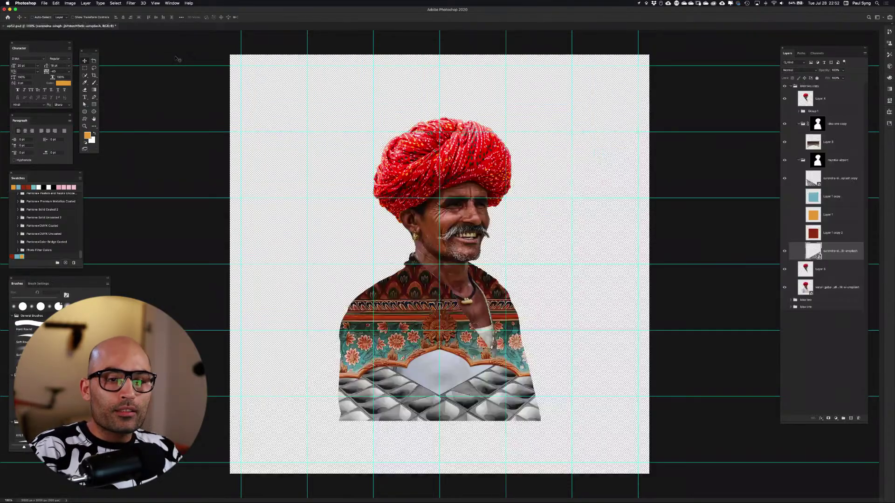
drag(815, 252, 822, 189)
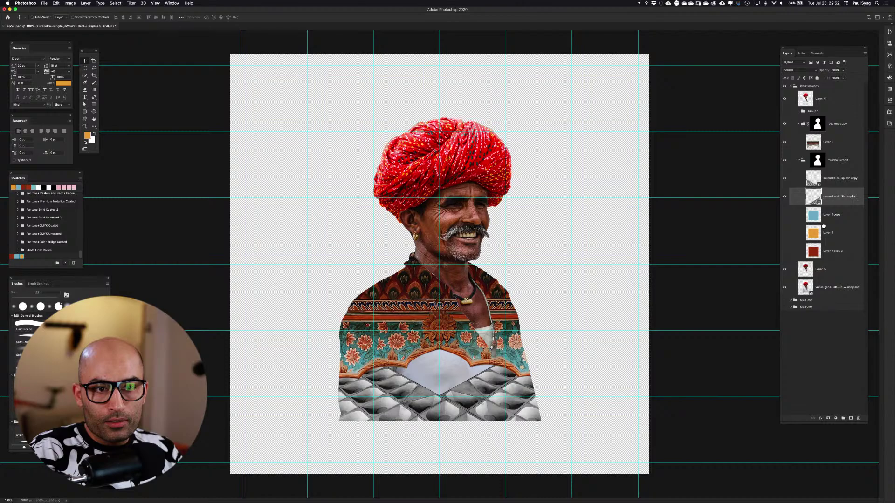
Try the colour layers behind the arch, leaving orange Layer 1 and red Layer 1 copy 2 visible and the blue layer hidden
click(784, 215)
click(785, 233)
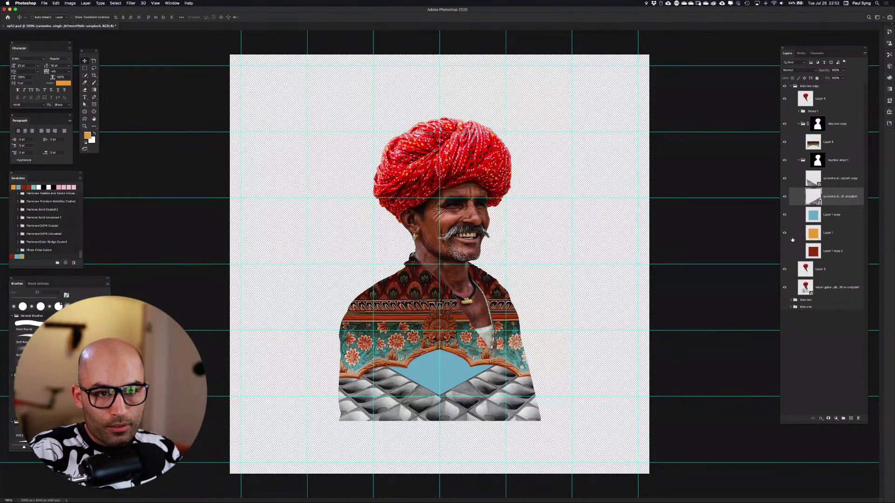
click(785, 253)
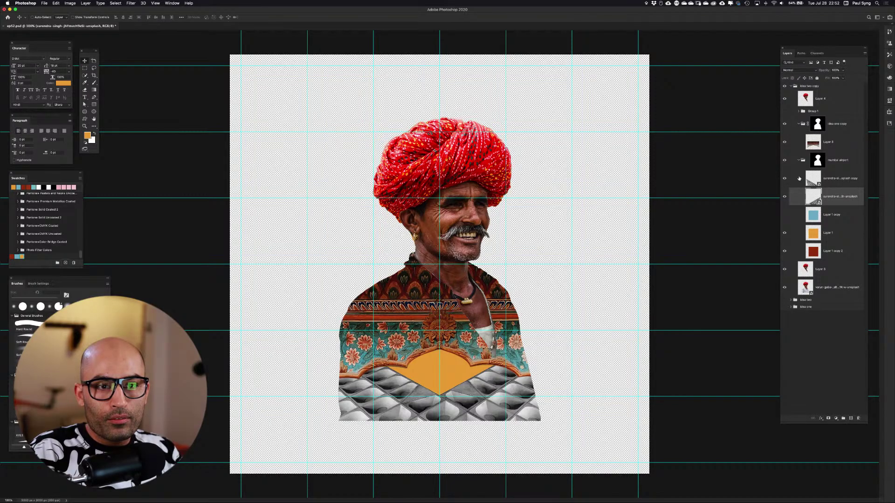
Collapse the mumbai airport and idea one copy groups and show Group 1 with the dome, door and fan ornament
click(798, 160)
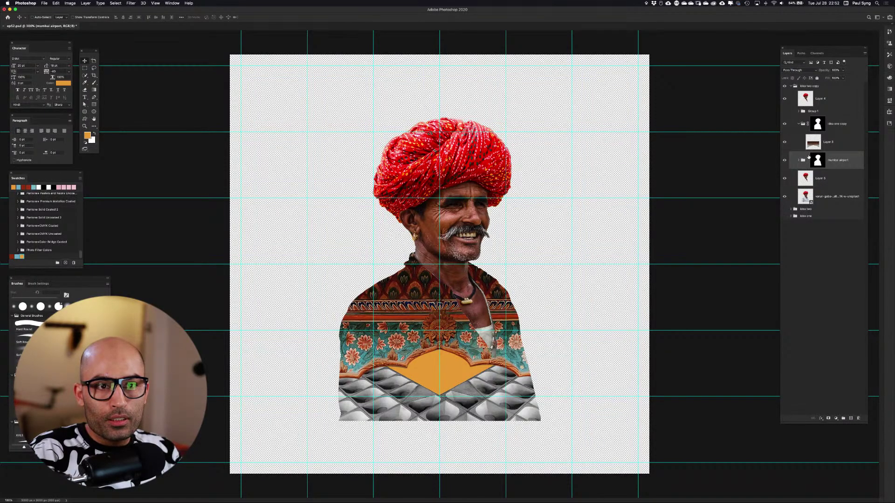
click(798, 123)
click(784, 111)
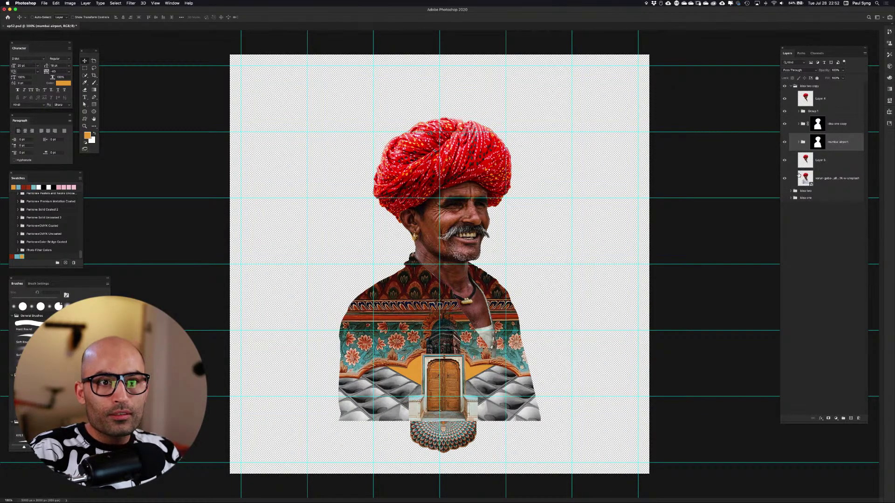
Nudge Group 1 left to centre the dome and door on the vertical middle guide
click(833, 111)
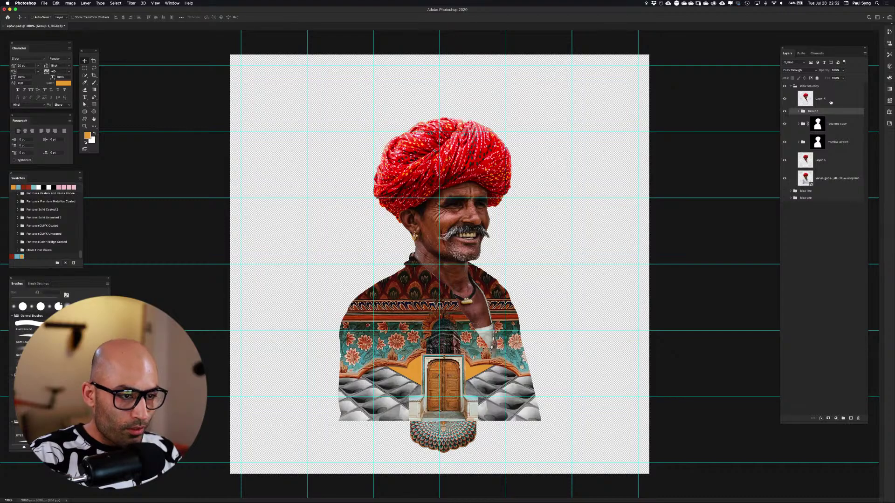
key(shift+Left)
key(shift+Left)
key(shift+Left)
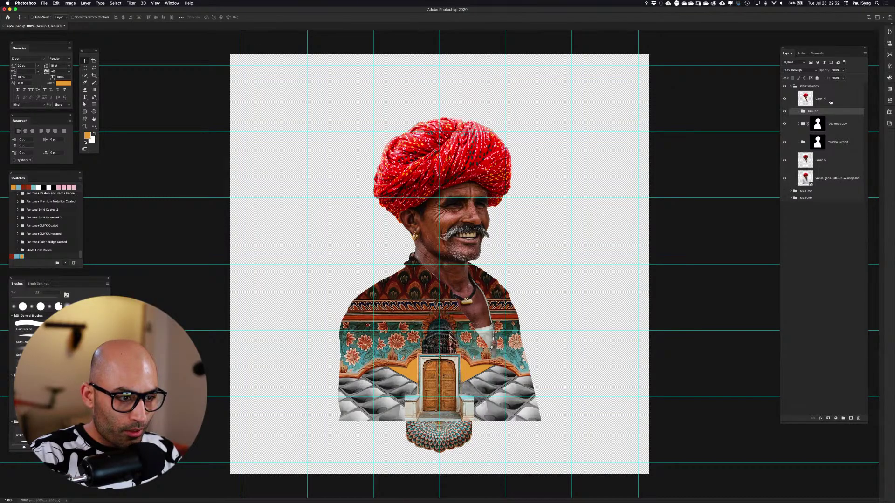
Lower Group 1 until the dome sits inside the orange opening beneath the painted arch, fine-tuning its height
key(shift+Down)
key(shift+Down)
key(shift+Down)
key(shift+Down)
key(shift+Down)
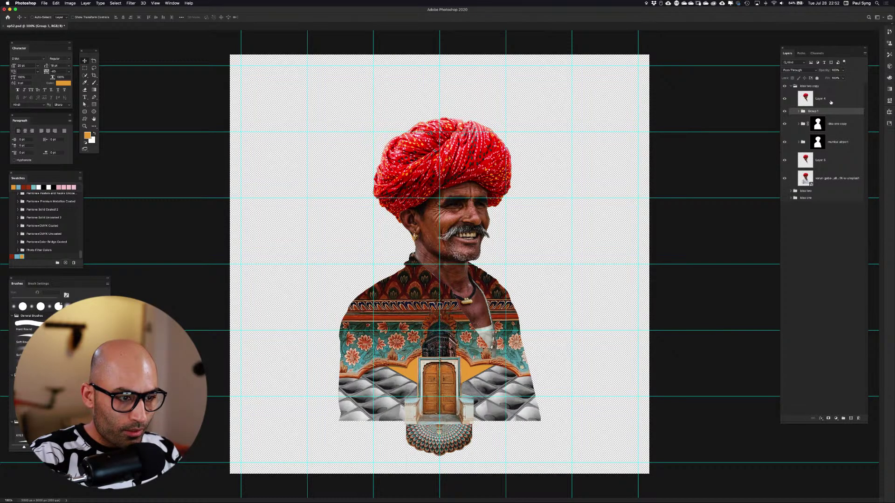
key(shift+Down)
key(shift+Down)
key(shift+Down)
key(shift+Down)
key(shift+Down)
key(shift+Down)
key(shift+Down)
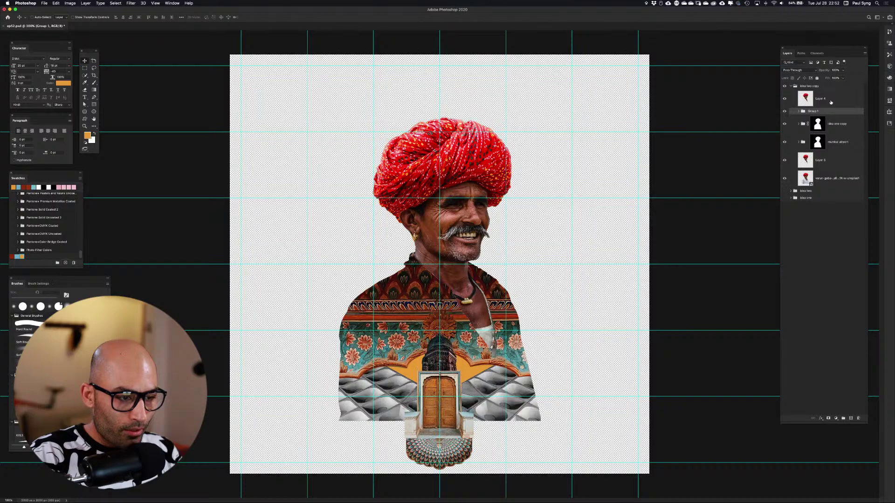
key(shift+Down)
key(shift+Down)
key(shift+Down)
key(shift+Down)
key(shift+Down)
key(shift+Down)
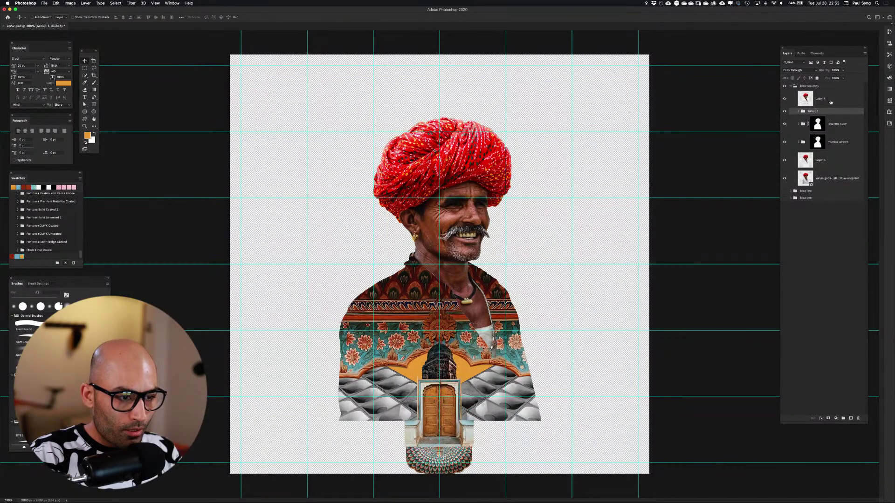
key(shift+Down)
key(shift+Down)
key(shift+Down)
key(shift+Down)
key(shift+Down)
key(shift+Down)
key(shift+Down)
key(shift+Down)
key(shift+Down)
key(shift+Down)
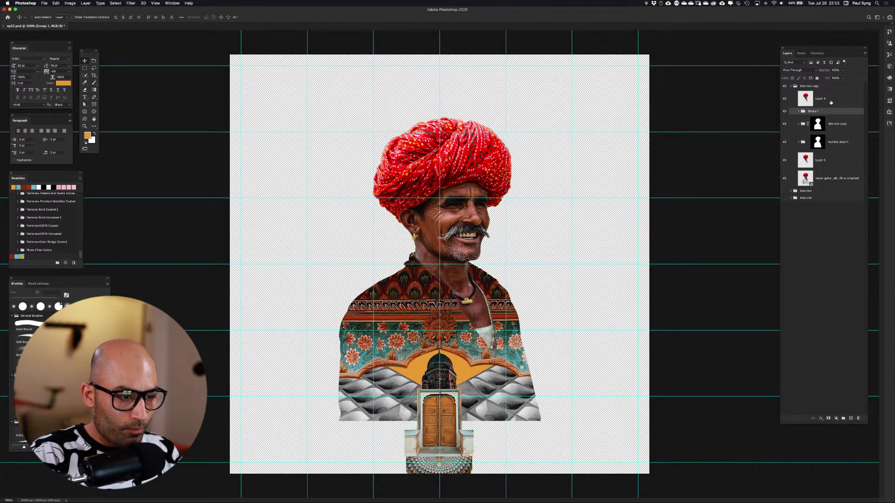
key(shift+Up)
key(shift+Up)
key(shift+Up)
key(shift+Up)
key(shift+Up)
key(shift+Up)
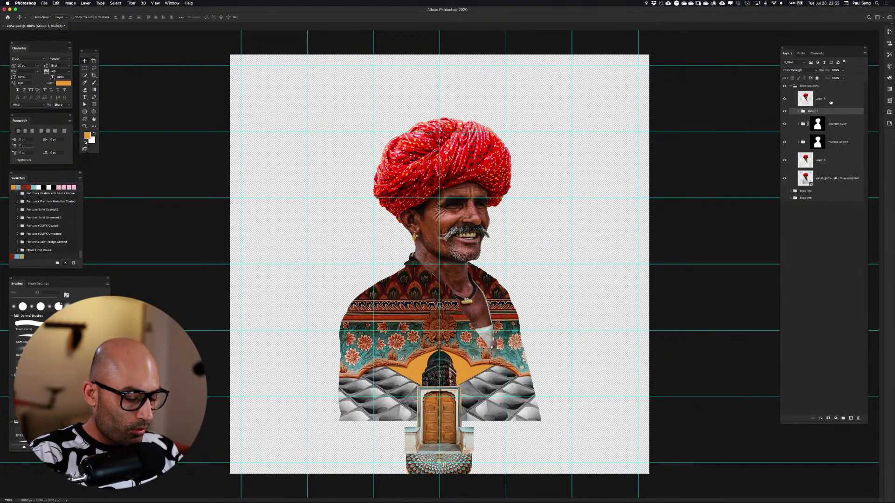
Scale Group 1 down proportionally about its centre and nudge it slightly upward
key(super+t)
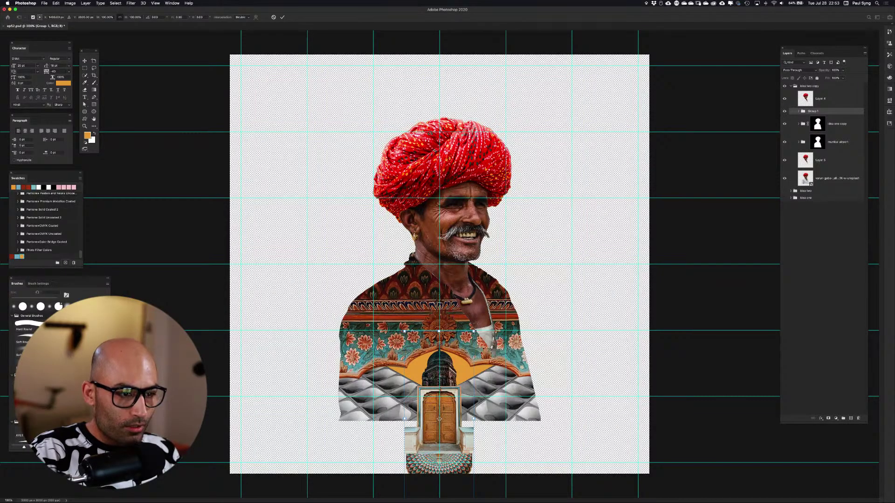
drag(473, 330, 464, 353)
key(Return)
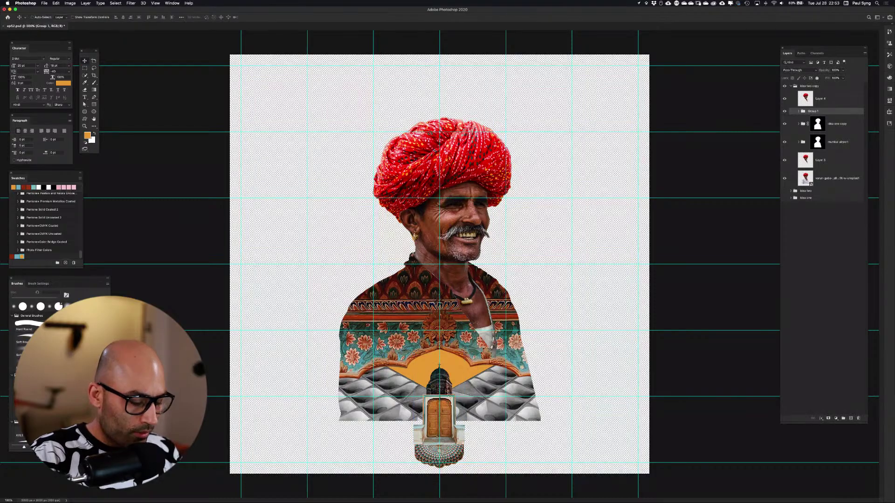
key(shift+Up)
key(shift+Up)
key(shift+Up)
key(shift+Up)
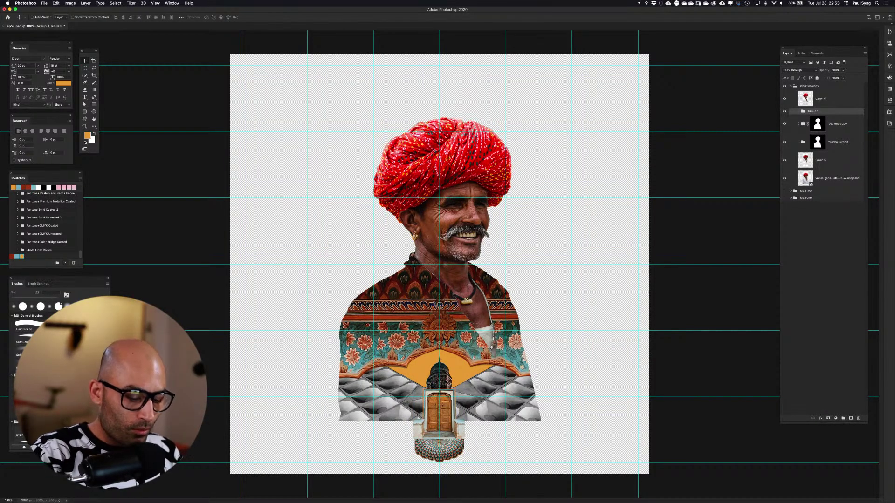
Hide the guides and convert the fan ornament's masked Layer 2 in Group 1 to a smart object
key(super+semicolon)
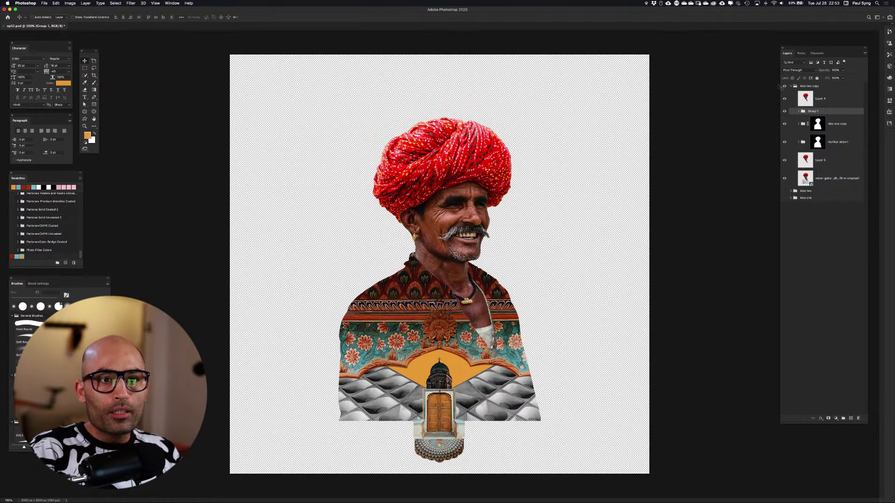
click(799, 112)
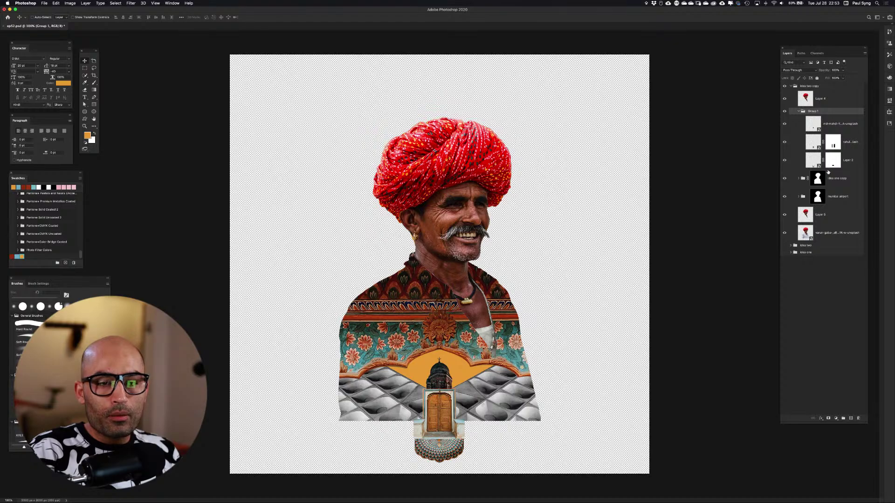
click(785, 161)
click(785, 160)
click(854, 166)
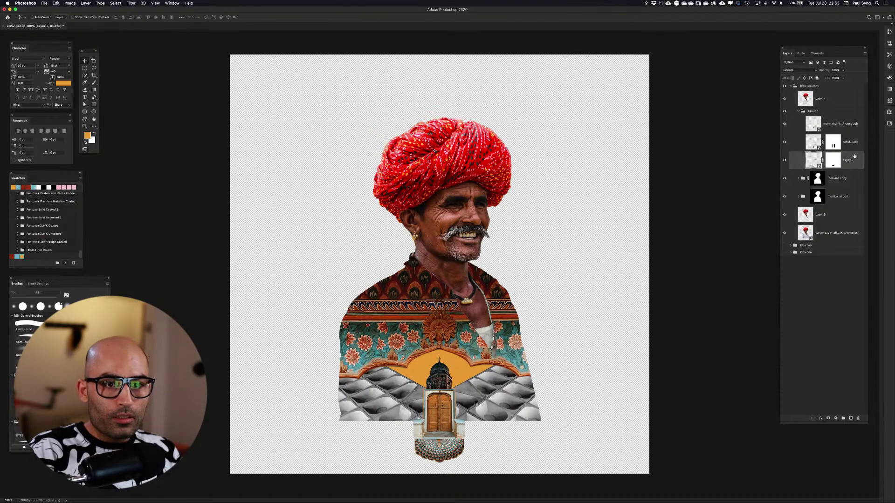
right_click(854, 158)
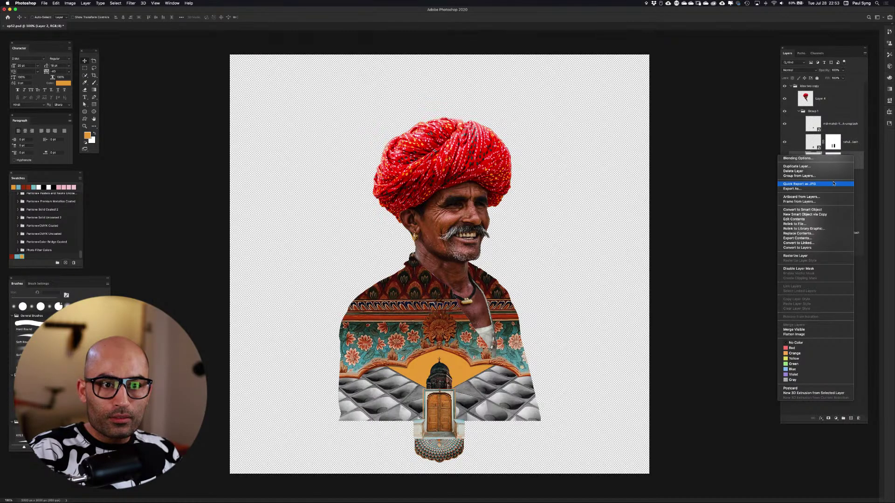
click(831, 209)
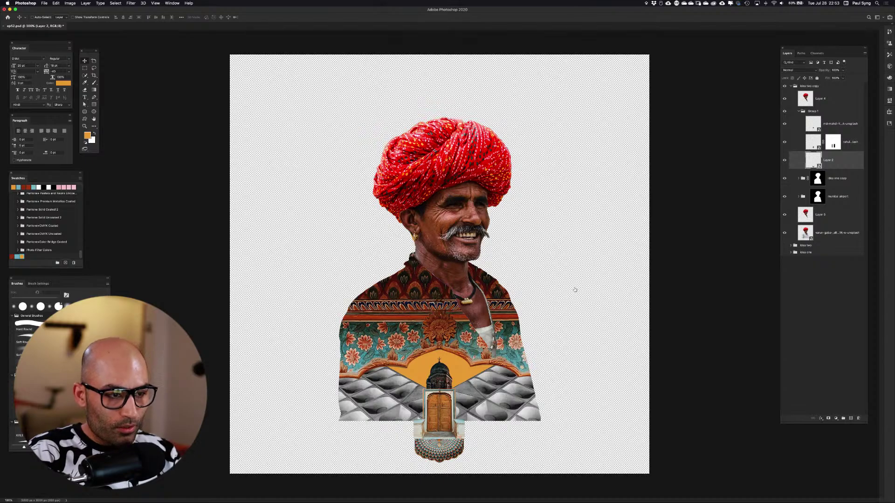
Enlarge the fan ornament on Layer 2 proportionally about its centre until it spans the shirt's full width
key(super+minus)
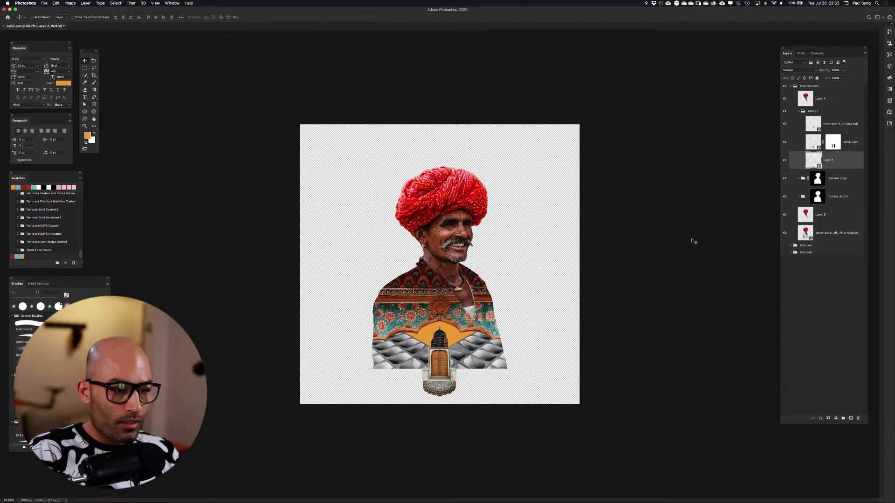
key(super+t)
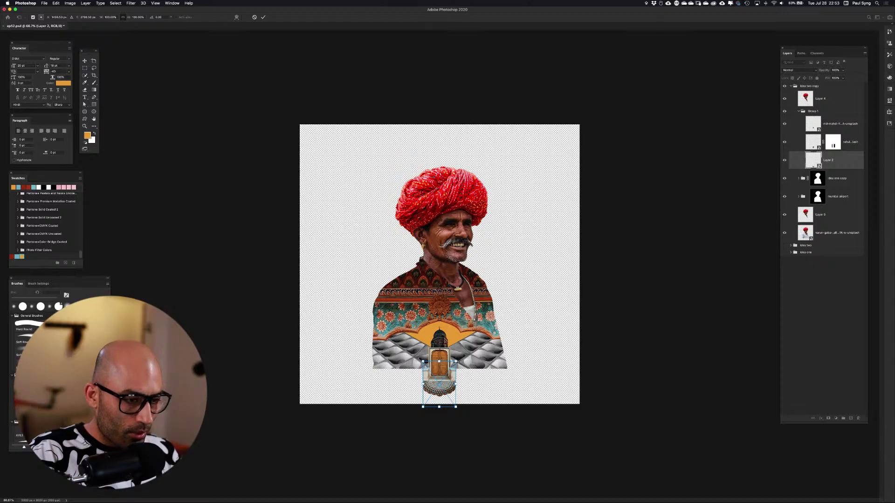
drag(456, 362, 555, 329)
key(Return)
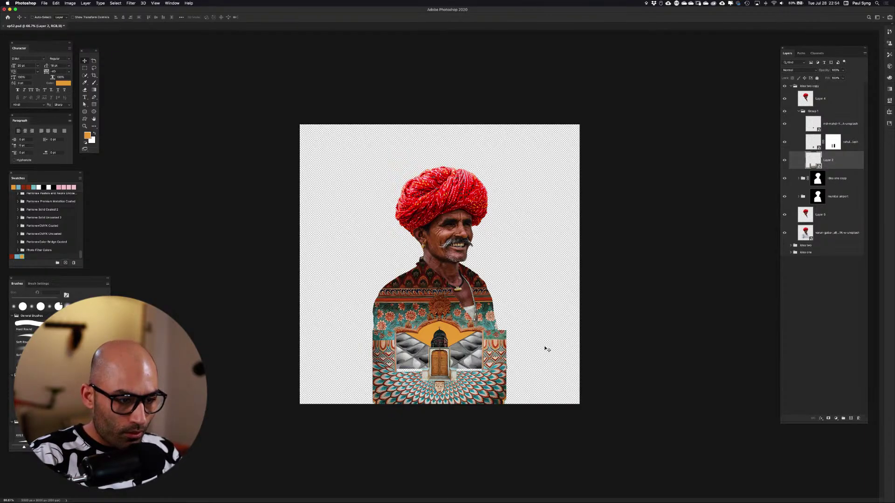
Nudge the enlarged fan ornament slightly upward behind the door
key(Up)
key(Up)
key(Up)
key(Up)
key(Up)
key(Up)
key(Up)
key(Up)
key(Up)
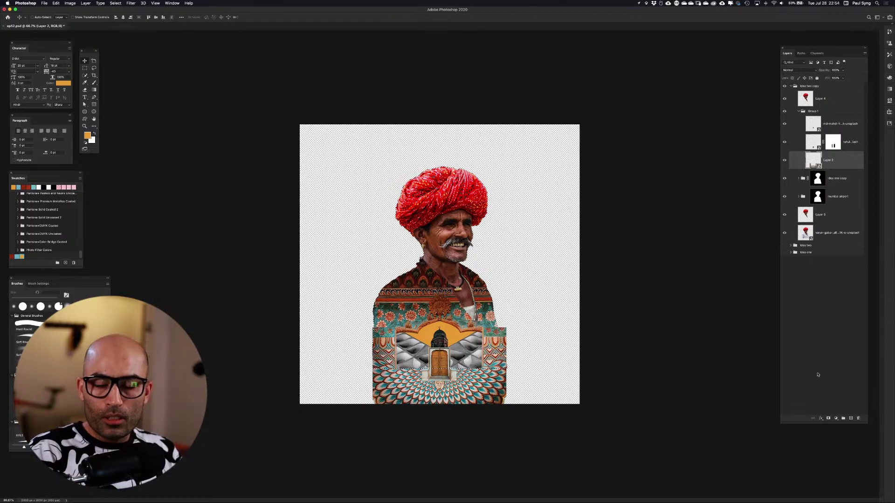
Mask Layer 2 with the man's silhouette and invert the mask so the fan shows only outside the body
click(828, 418)
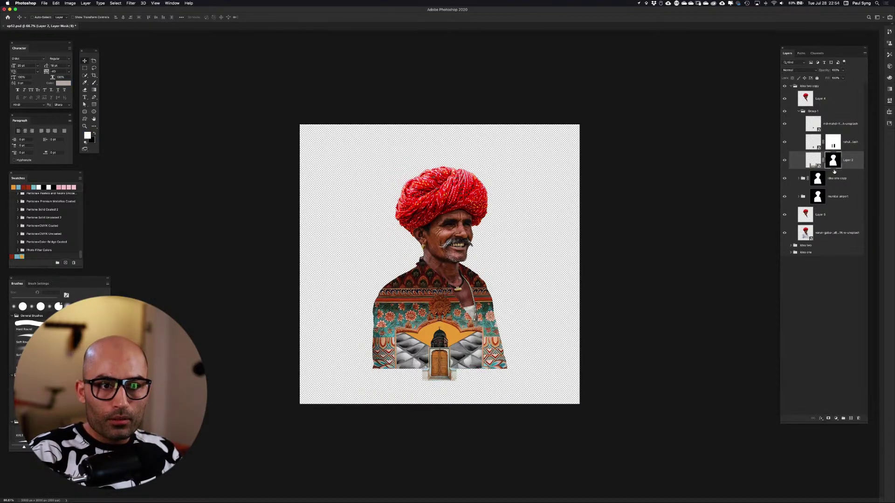
key(super+i)
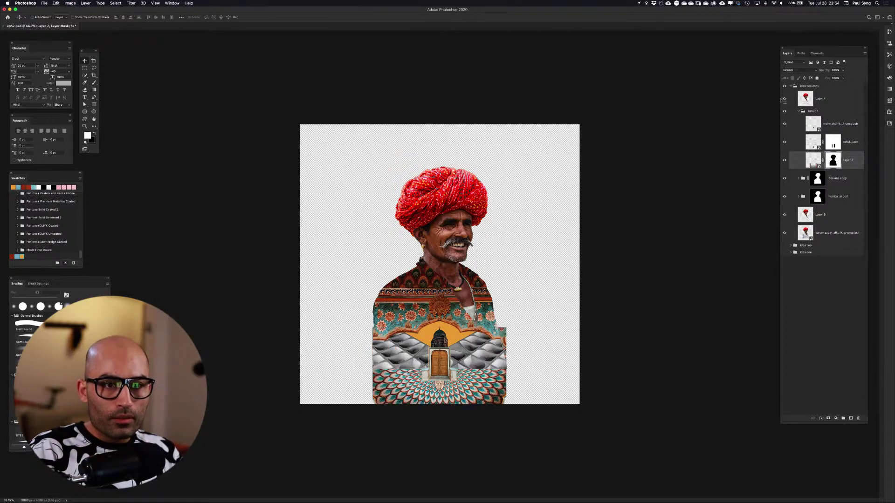
super+click(833, 161)
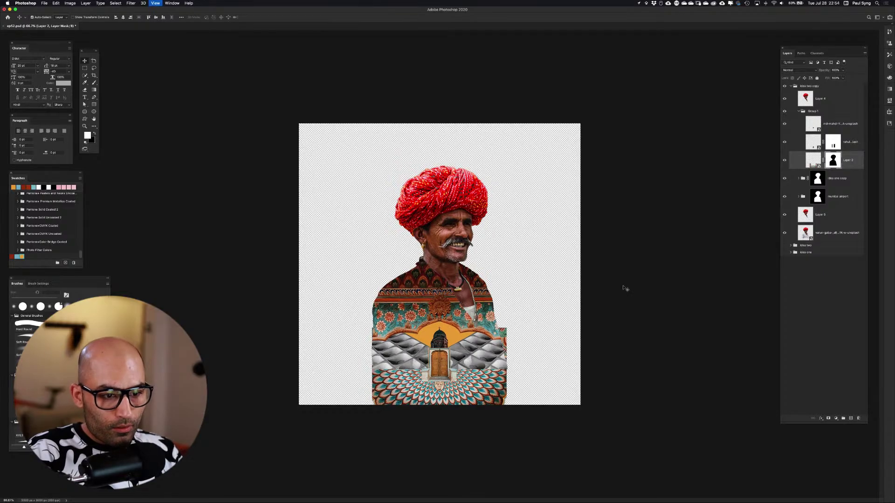
Clear the selection and scale Layer 2's fan image down proportionally beneath the door without changing its mask
key(super+equal)
key(super+equal)
drag(651, 356, 613, 225)
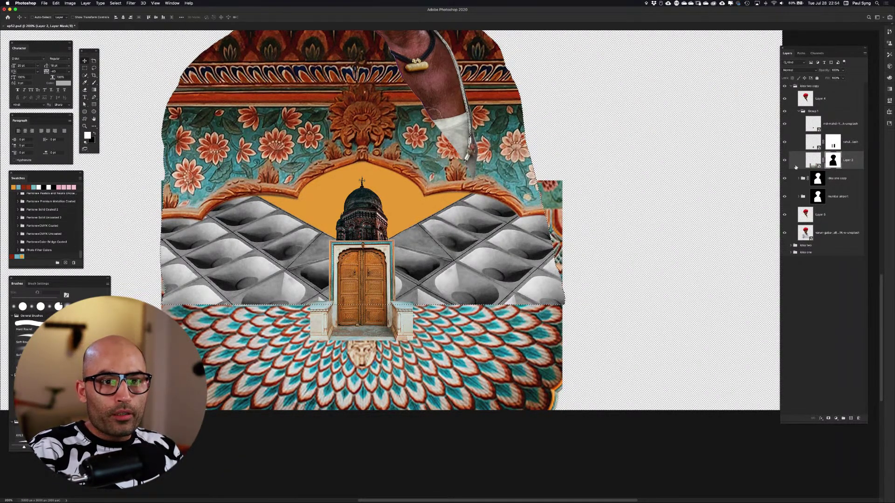
click(813, 161)
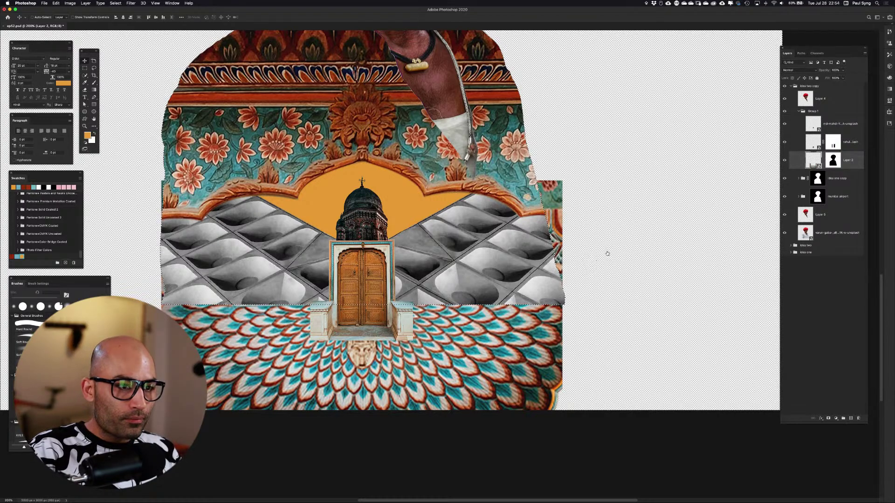
key(super+d)
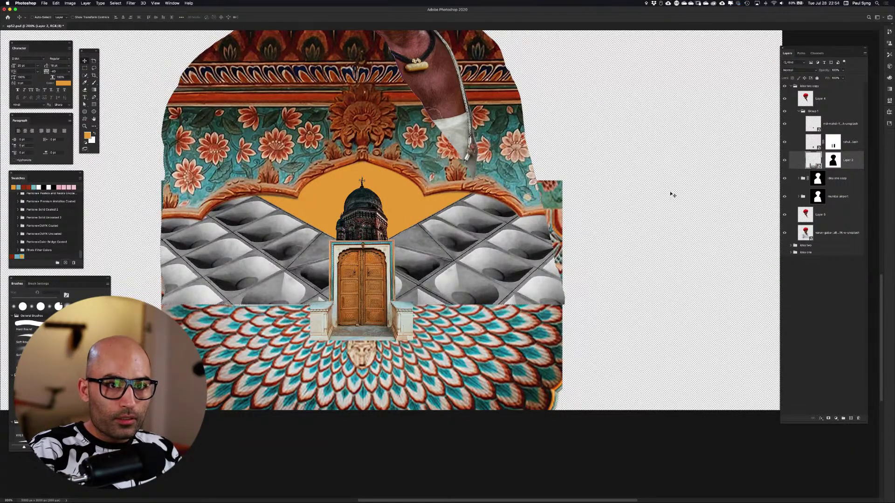
key(super+t)
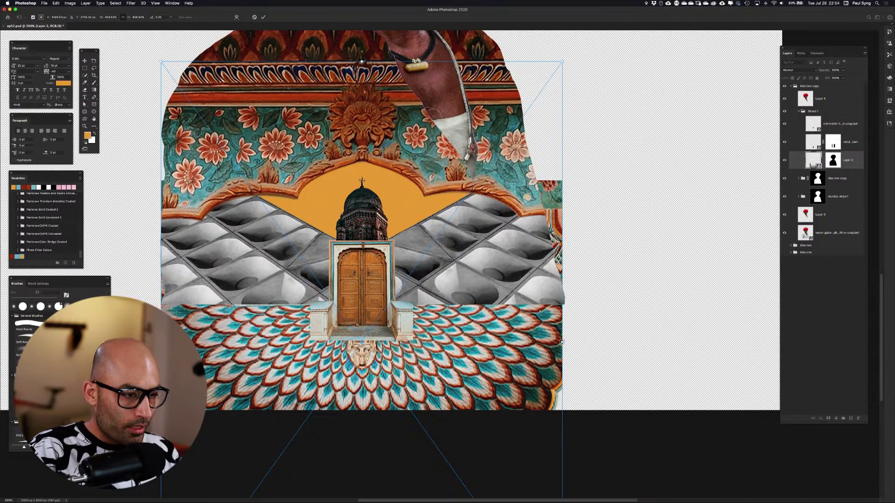
drag(562, 342, 425, 363)
key(Return)
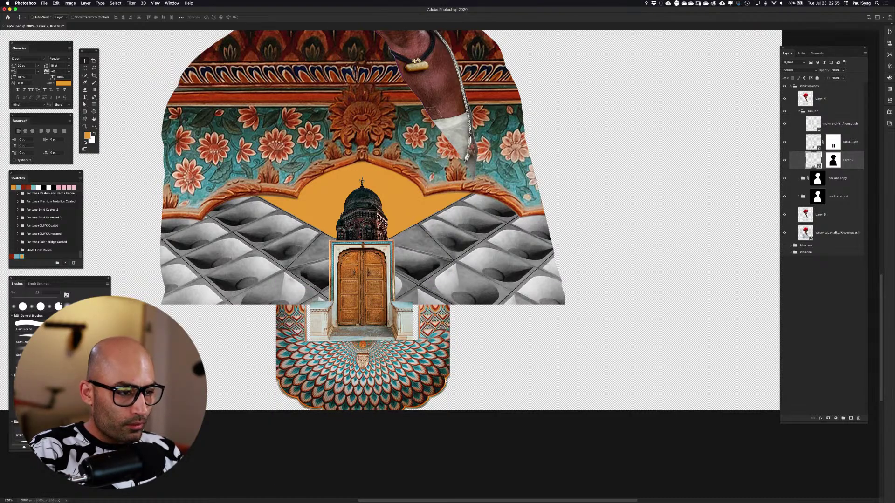
Shrink the fan ornament a little further so it hangs as a compact base just wider than the door
key(t)
key(super+t)
drag(450, 357, 427, 353)
key(Return)
key(t)
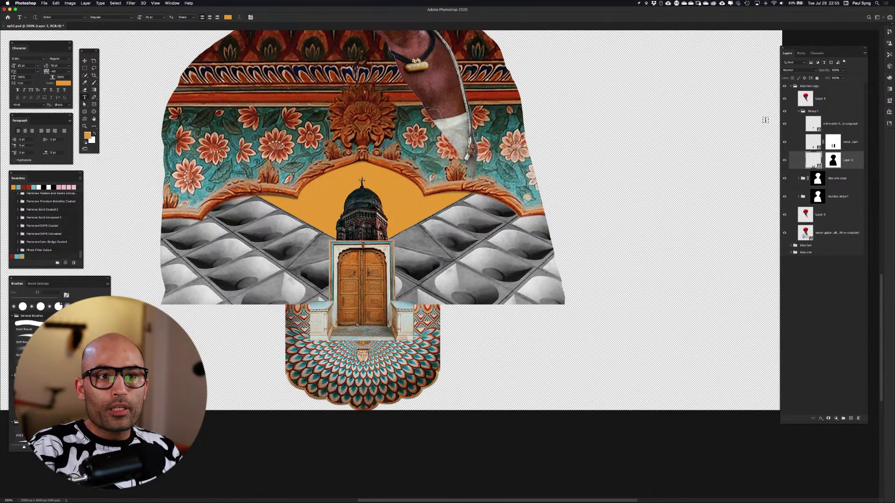
Collapse Group 1 and the idea two copy group, and toggle the parent group's visibility to check the composition
click(799, 111)
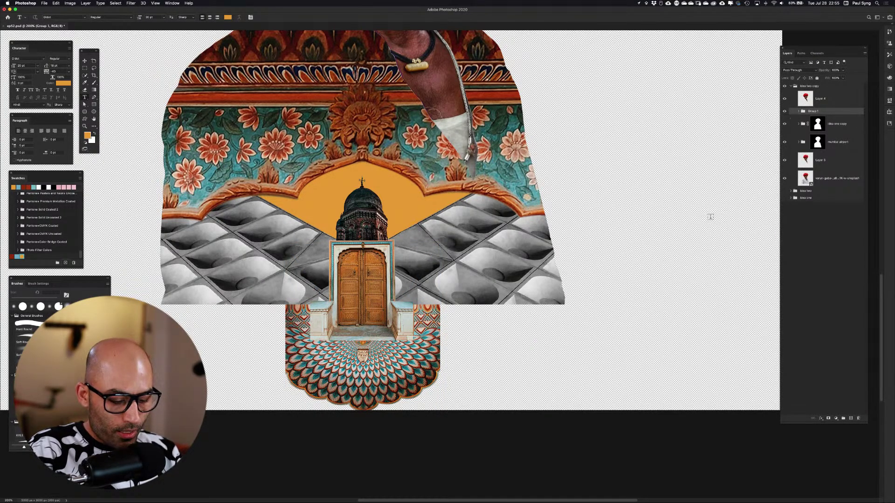
key(super+0)
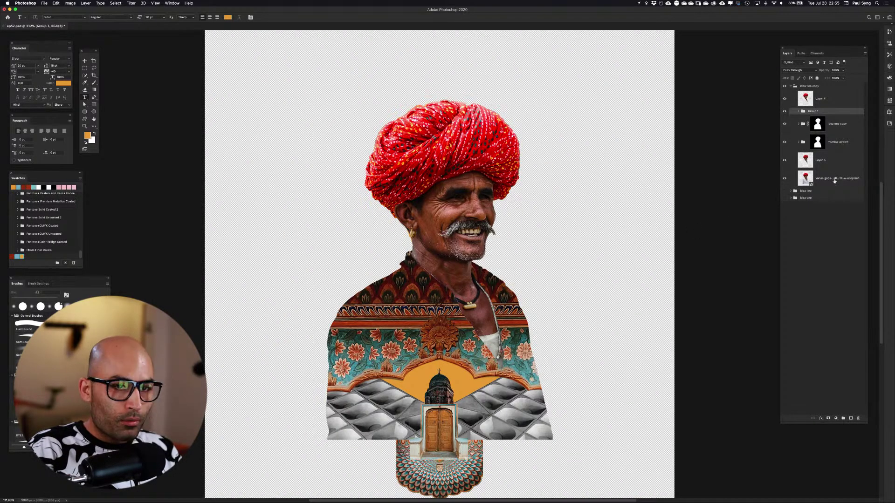
click(791, 86)
click(785, 86)
click(785, 86)
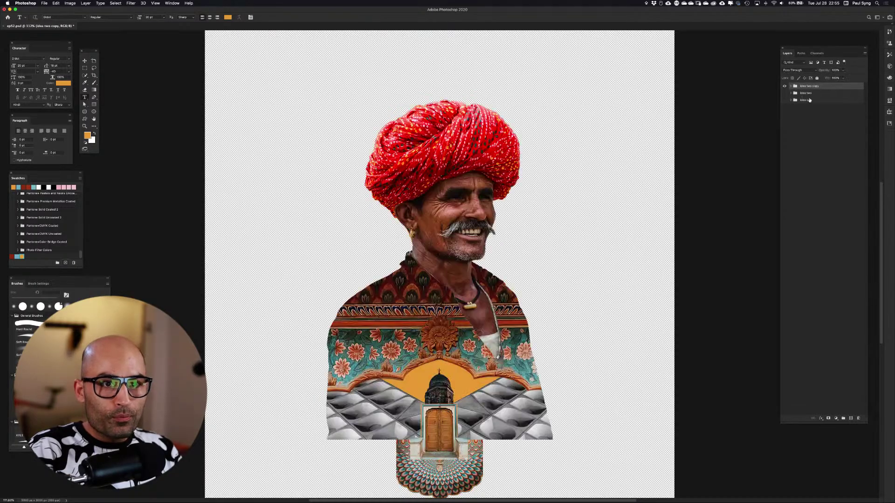
key(super+t)
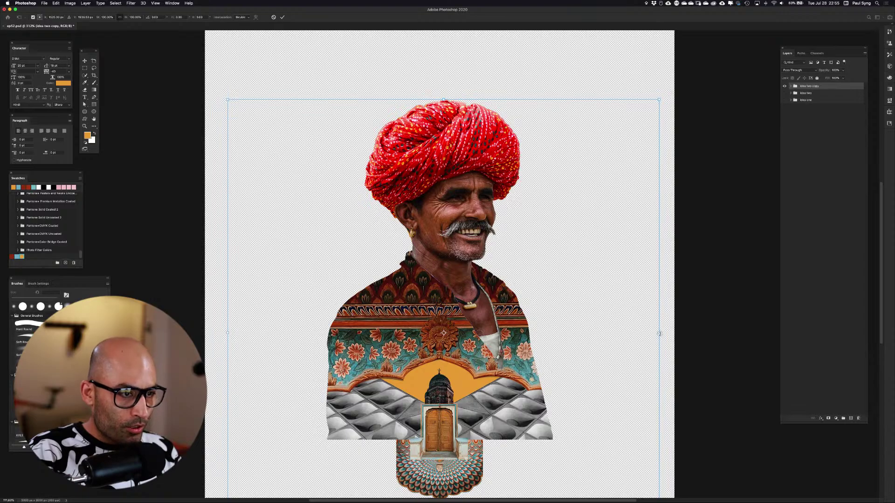
drag(658, 334, 609, 333)
key(super+z)
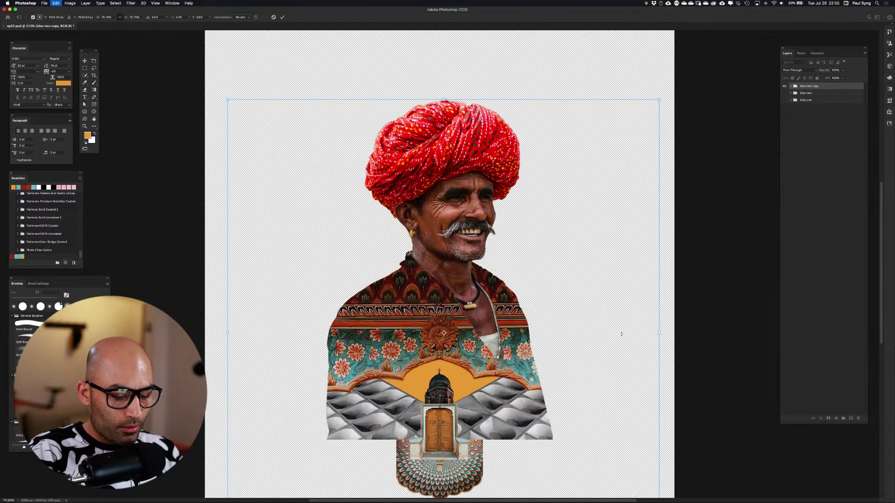
key(Escape)
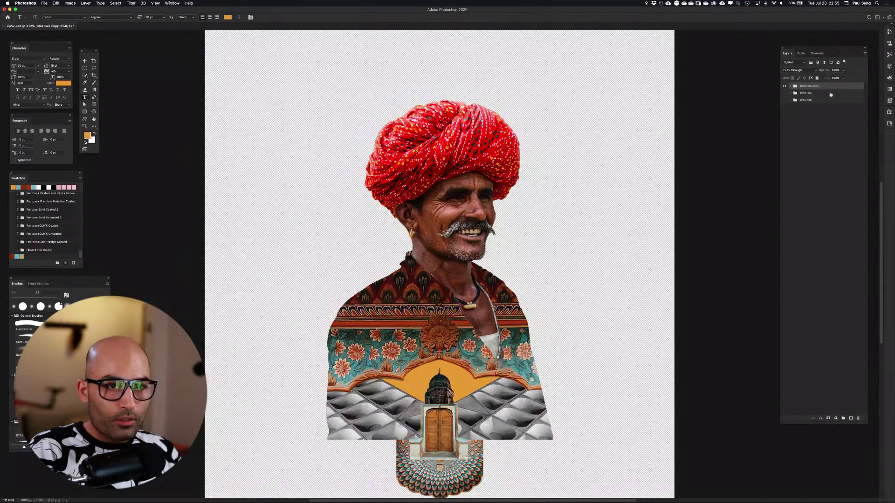
Convert the idea two copy group to a smart object and scale it to about 71% around its centre
right_click(837, 88)
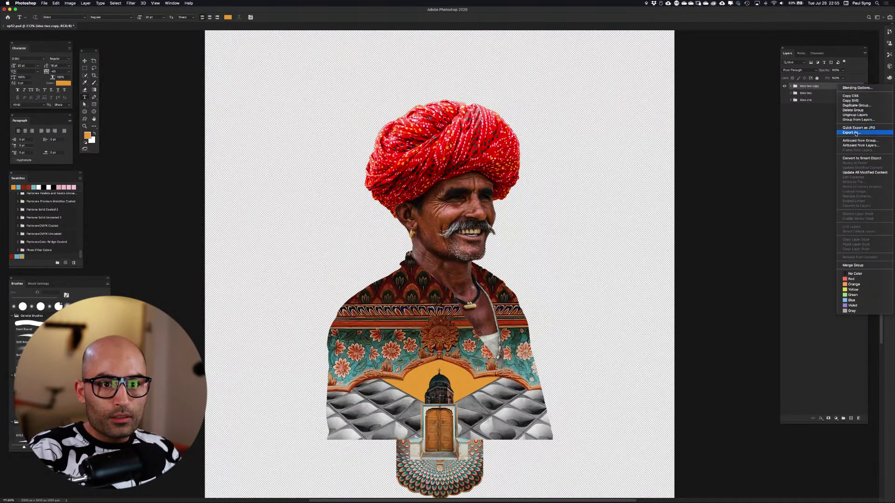
click(858, 158)
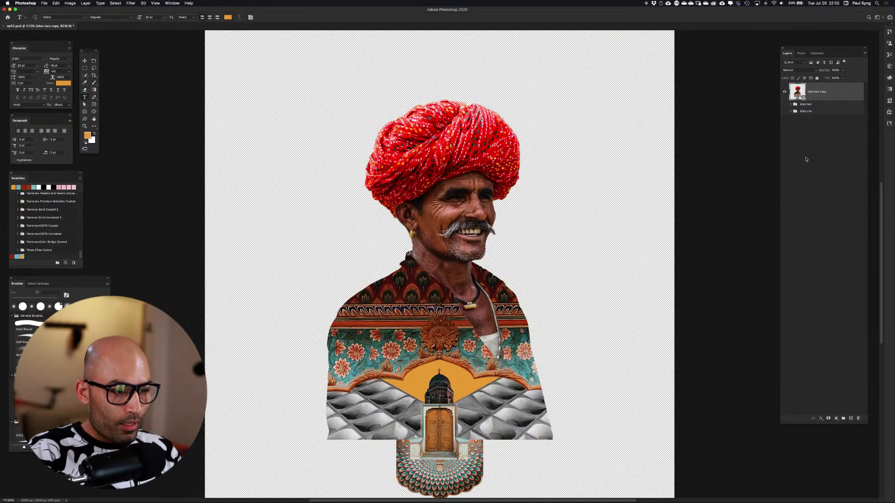
key(ctrl+t)
drag(660, 332, 597, 333)
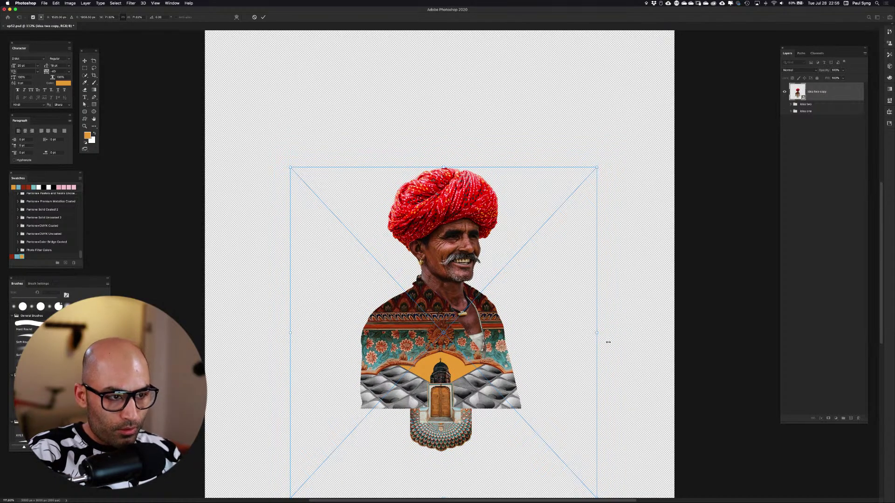
key(Return)
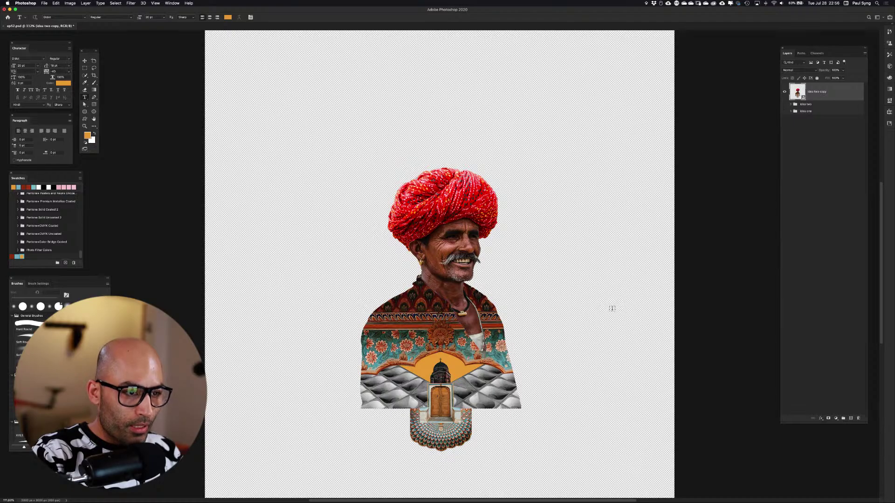
Show the guides and move the collage upward, aligning the door and dome with the vertical centre guide
key(super+1)
key(super+semicolon)
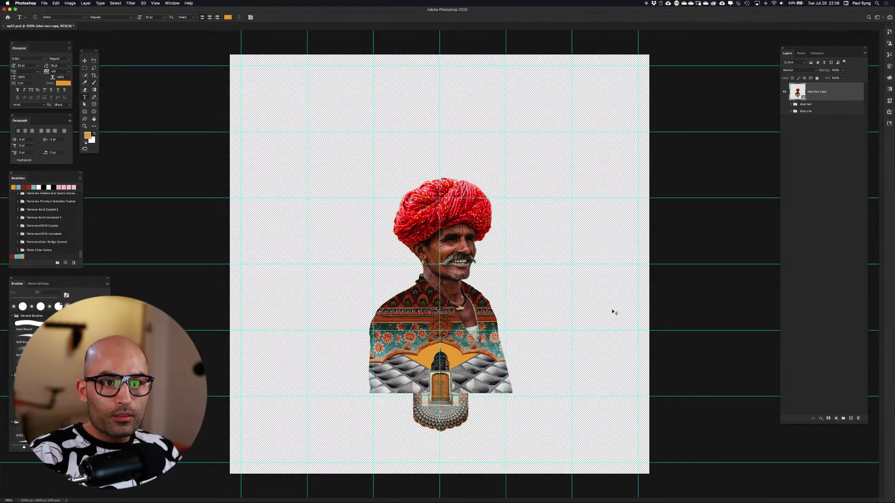
key(v)
drag(463, 311, 466, 292)
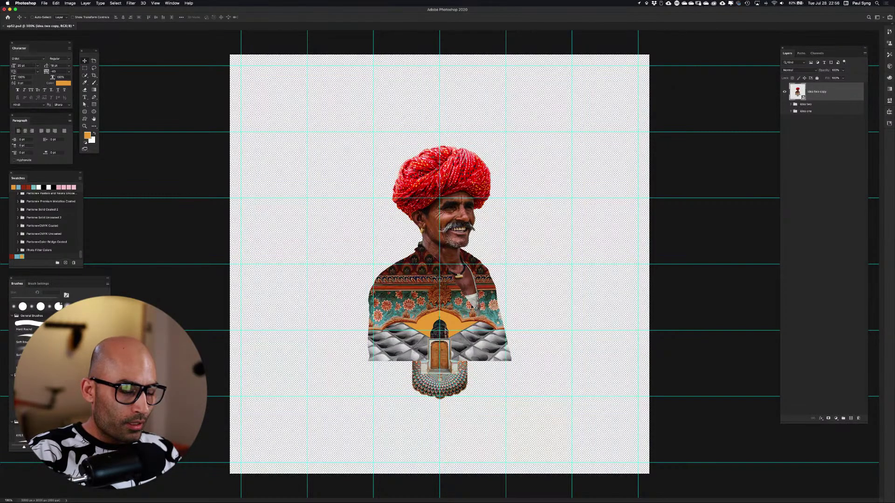
Scale the collage up proportionally, recentre it on the middle guide, and hide the guides
key(ctrl+t)
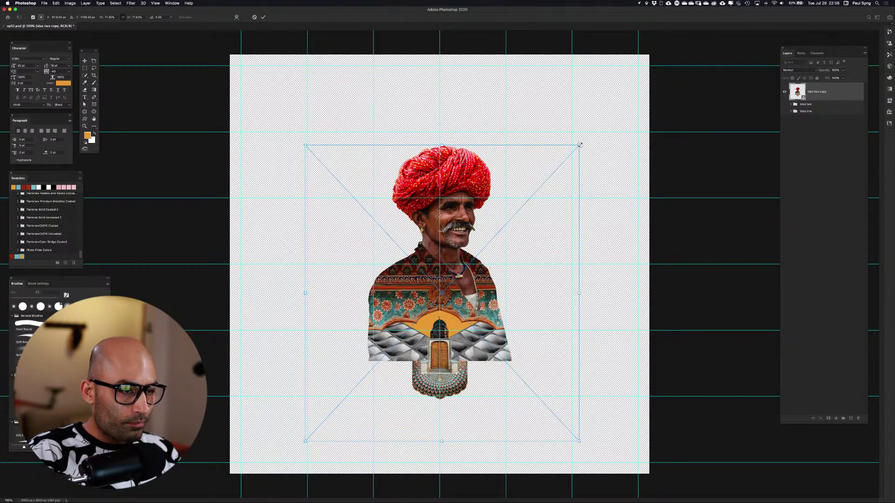
drag(581, 148, 609, 118)
key(Return)
drag(490, 294, 490, 294)
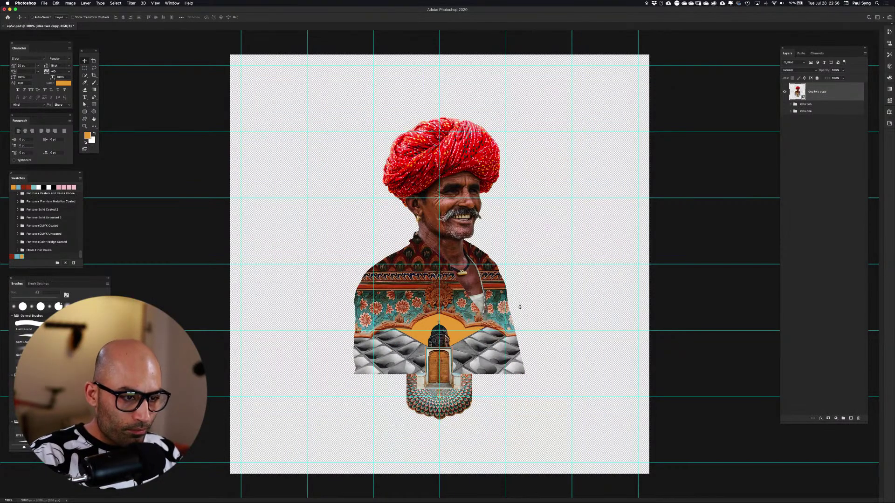
key(super+semicolon)
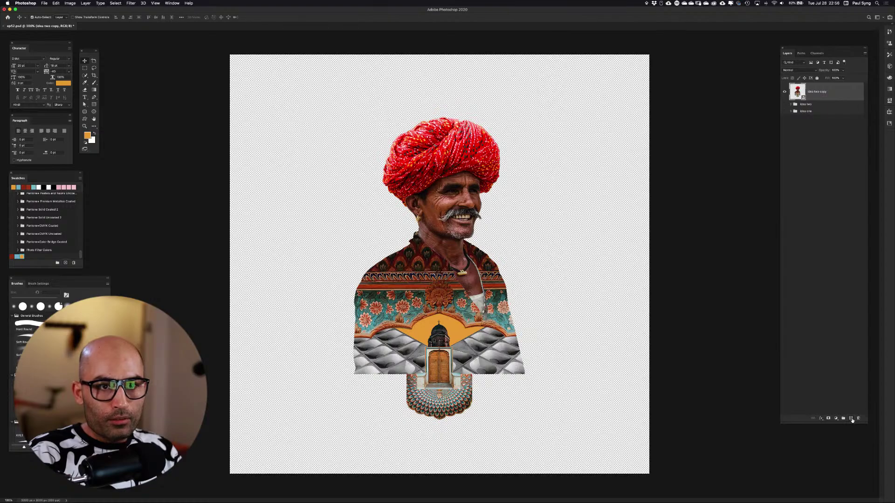
Add a new layer beneath the collage and fill it with the orange foreground colour
click(851, 419)
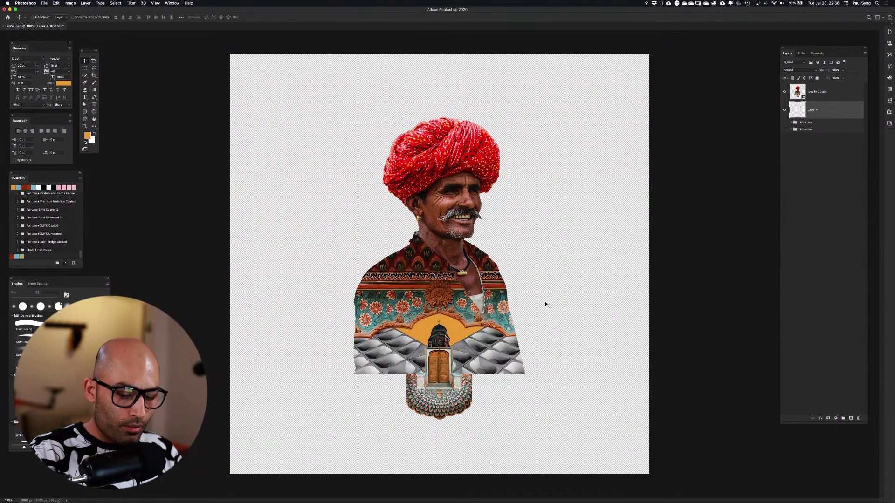
key(alt+BackSpace)
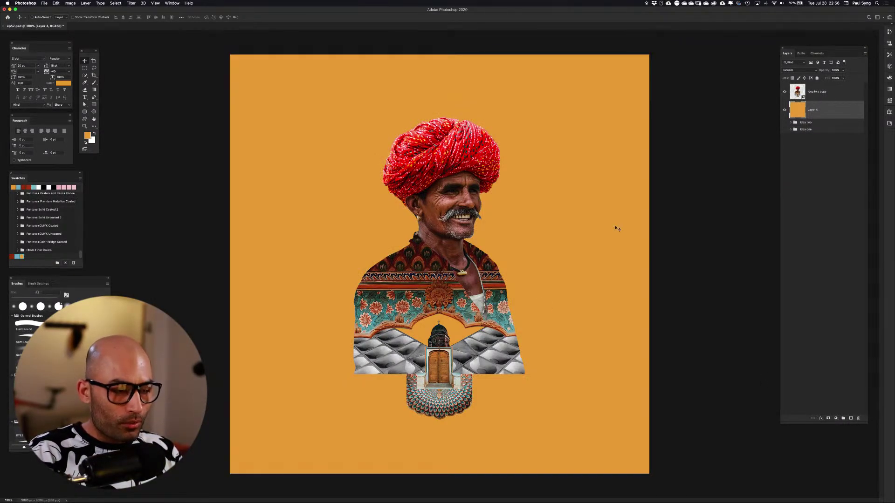
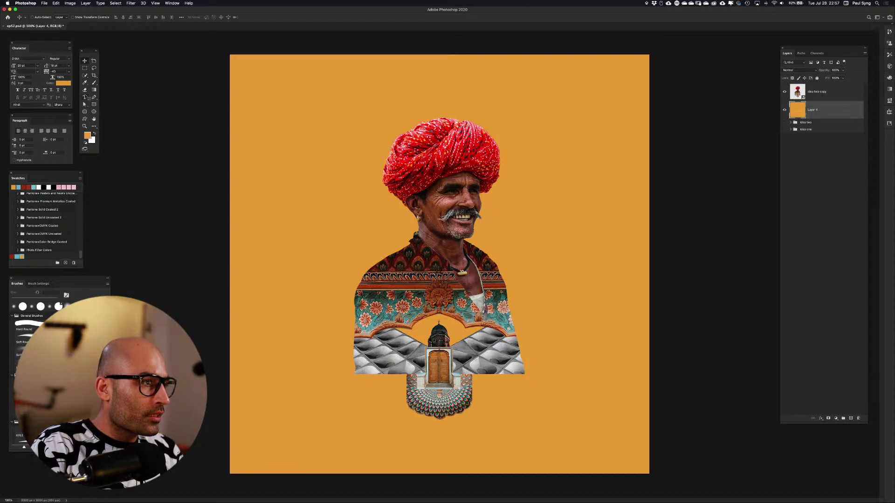
Add the white text "TRIP" on the orange background beside the man's shoulder
click(85, 98)
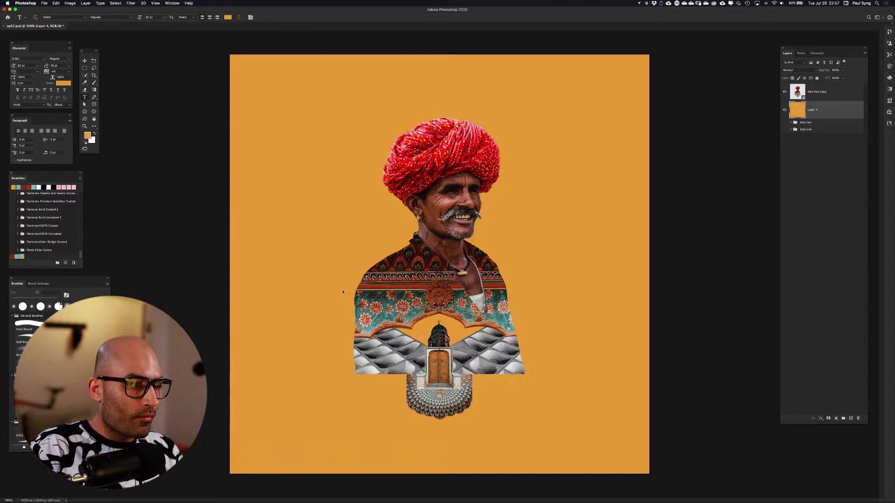
click(299, 258)
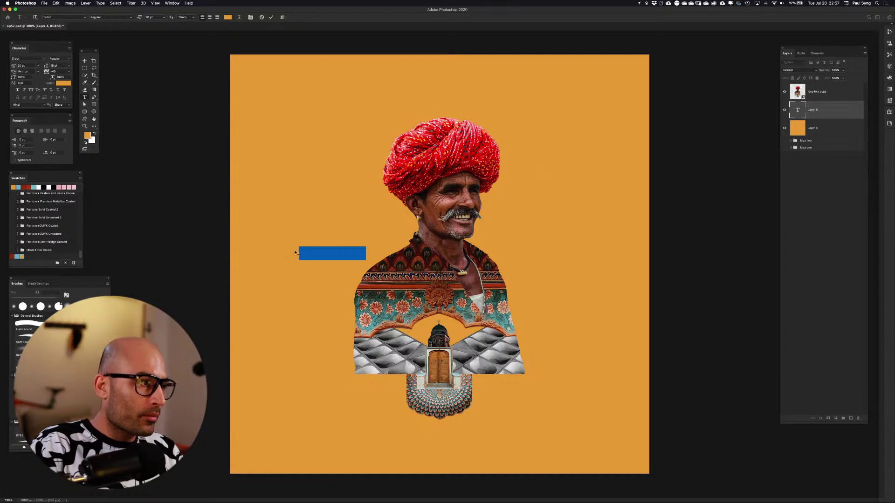
click(95, 133)
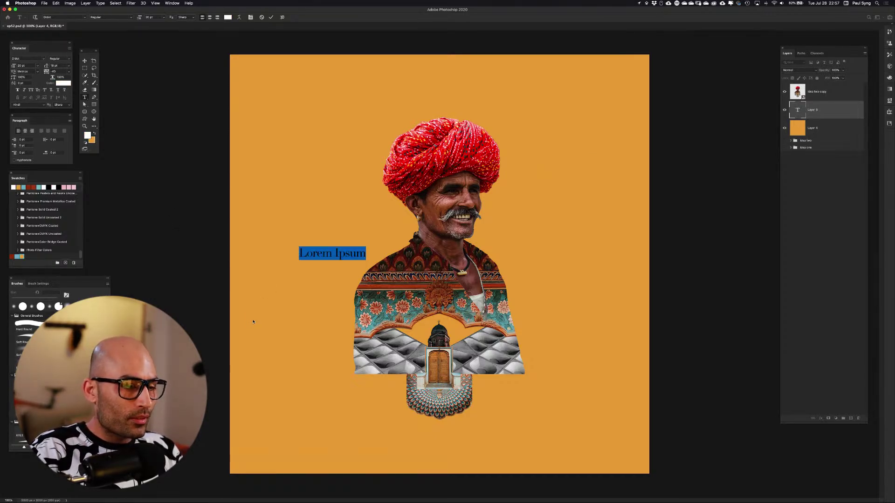
key(super+h)
key(super+h)
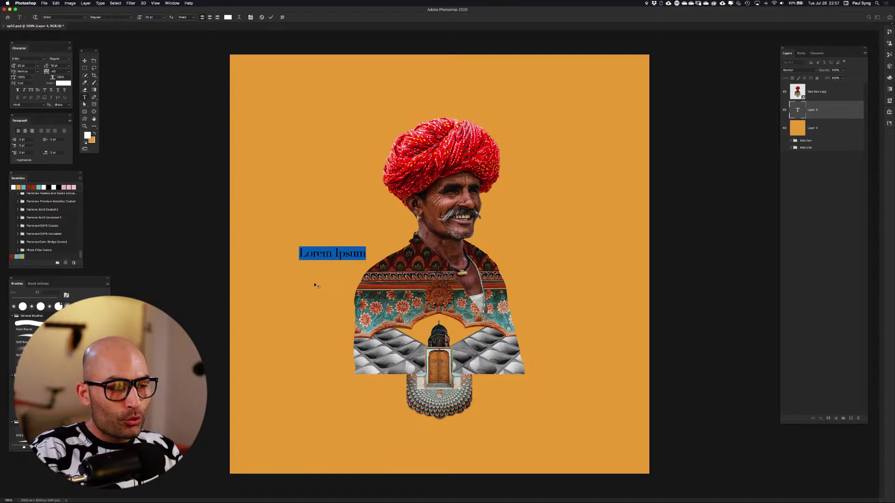
key(super+h)
text(TRIP)
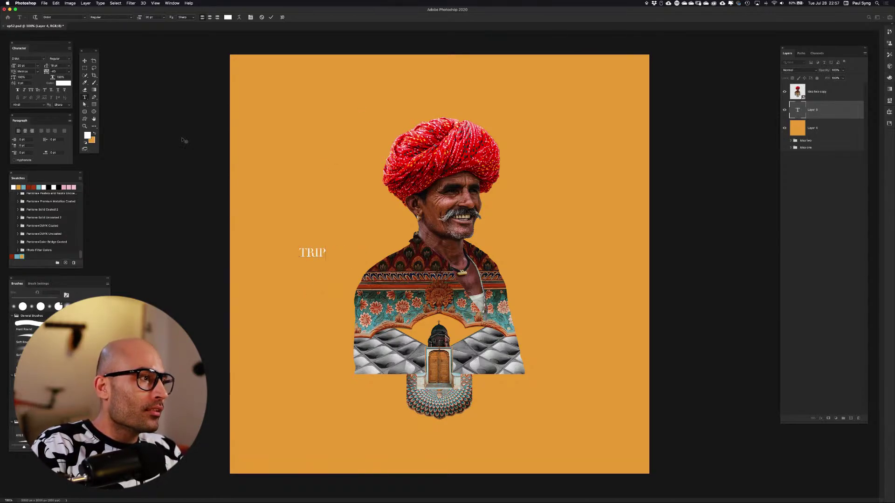
click(85, 61)
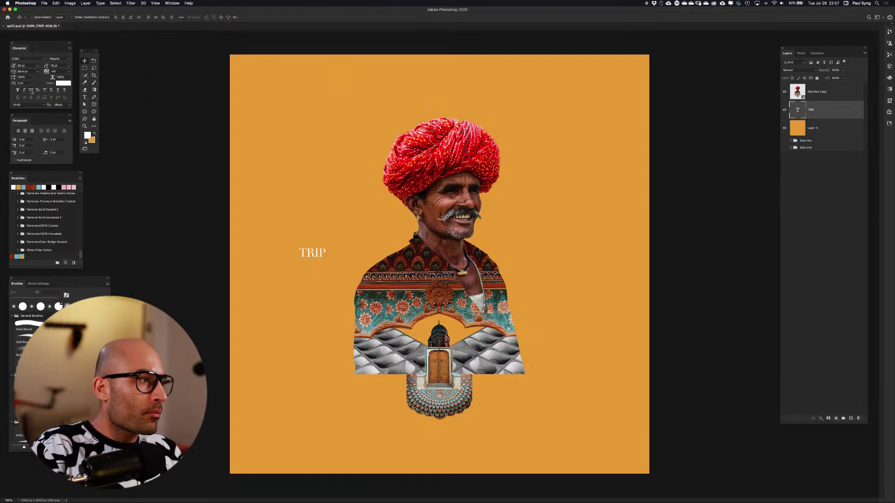
click(58, 90)
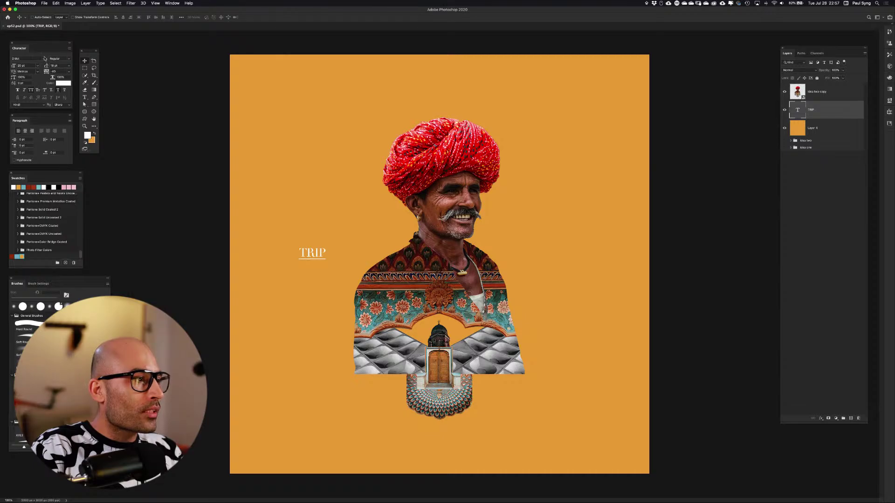
click(44, 58)
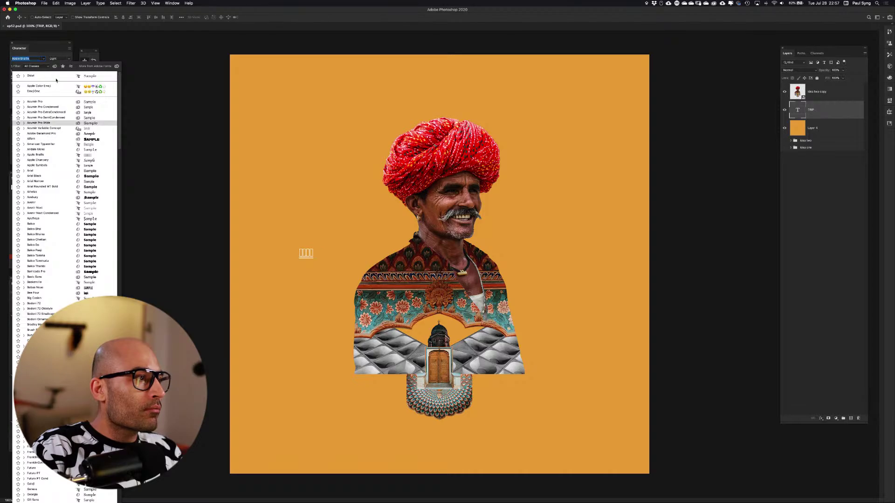
click(51, 48)
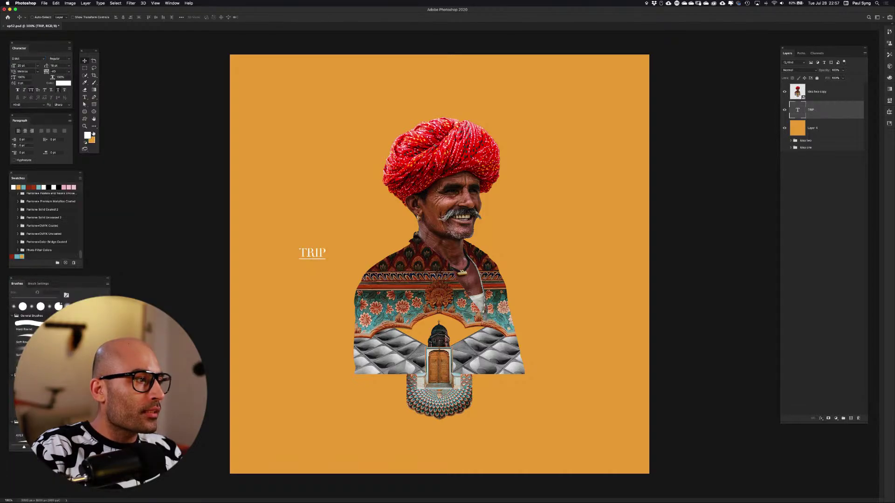
click(59, 91)
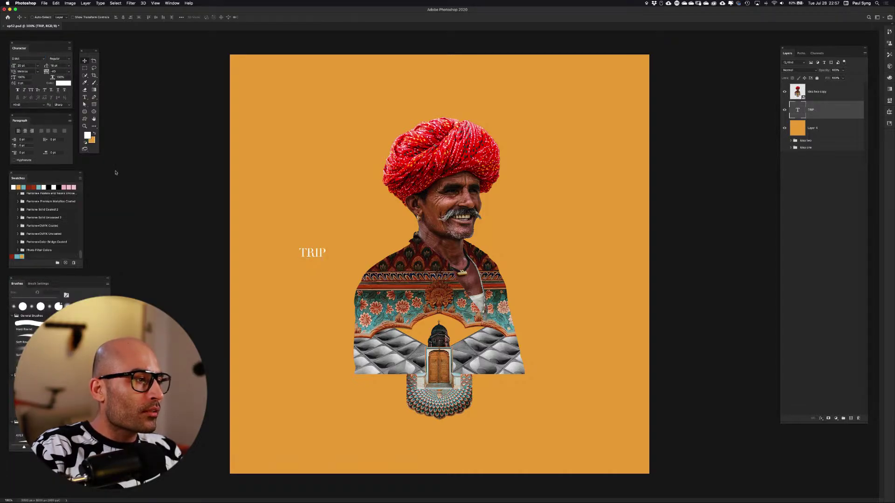
Change the text from all capitals to "Trip." with a full stop at the end
click(85, 98)
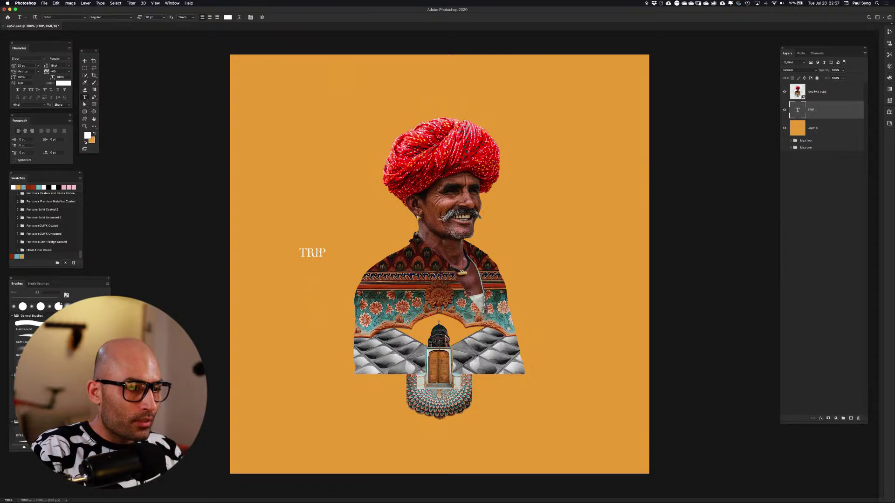
click(319, 253)
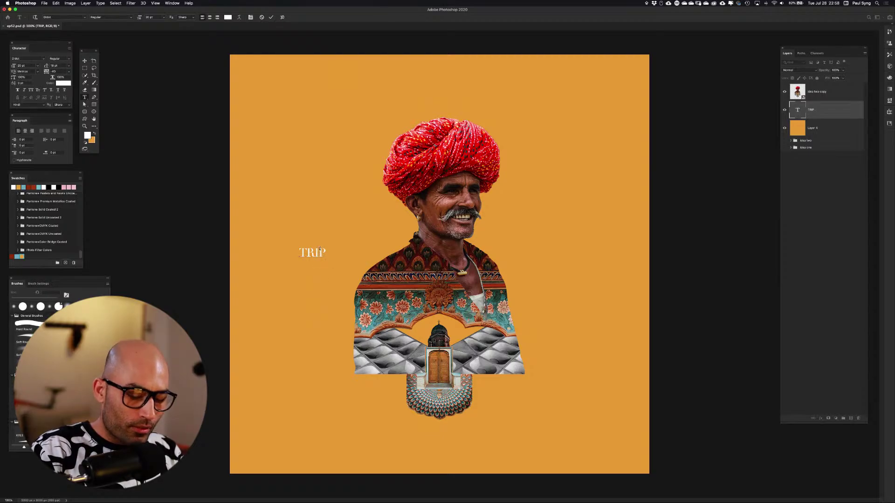
key(BackSpace)
key(Caps_Lock)
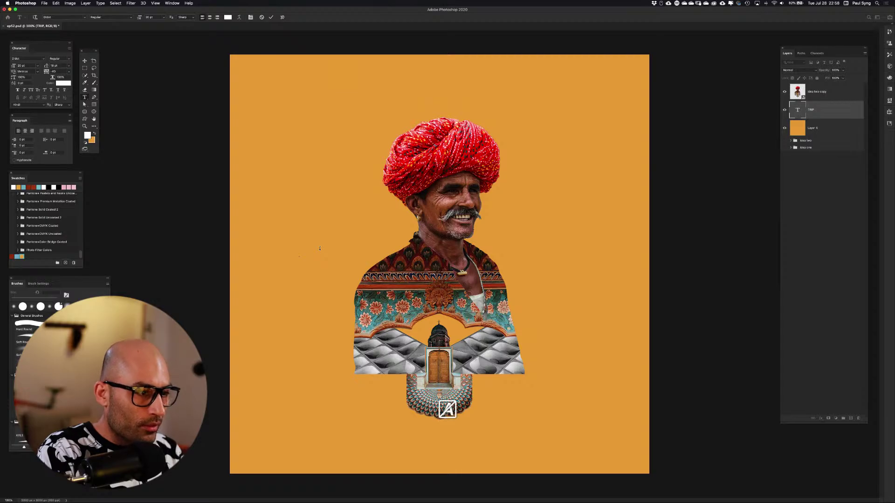
text(rip)
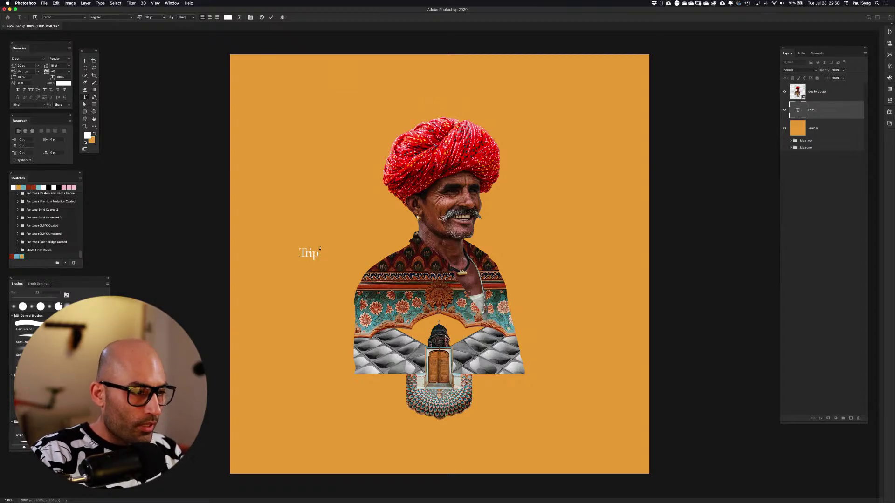
key(Escape)
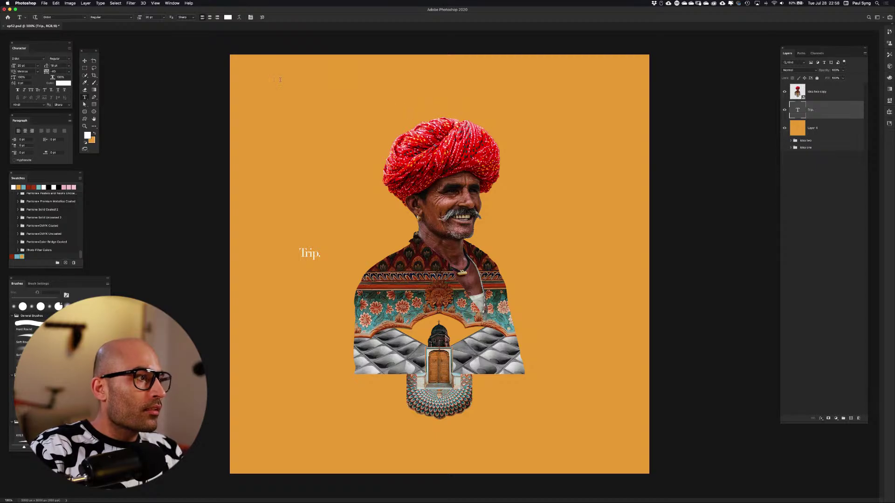
Scale the "Trip." text up proportionally to span most of the canvas and place its layer above the collage
click(85, 61)
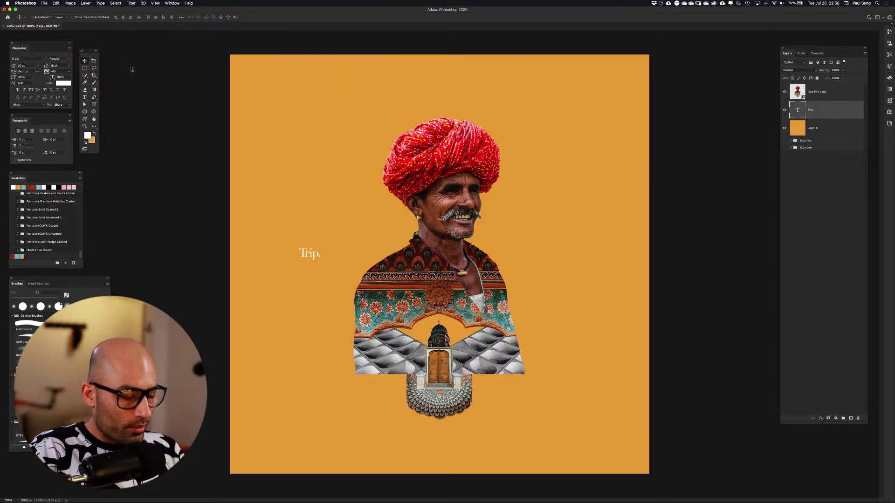
key(super+t)
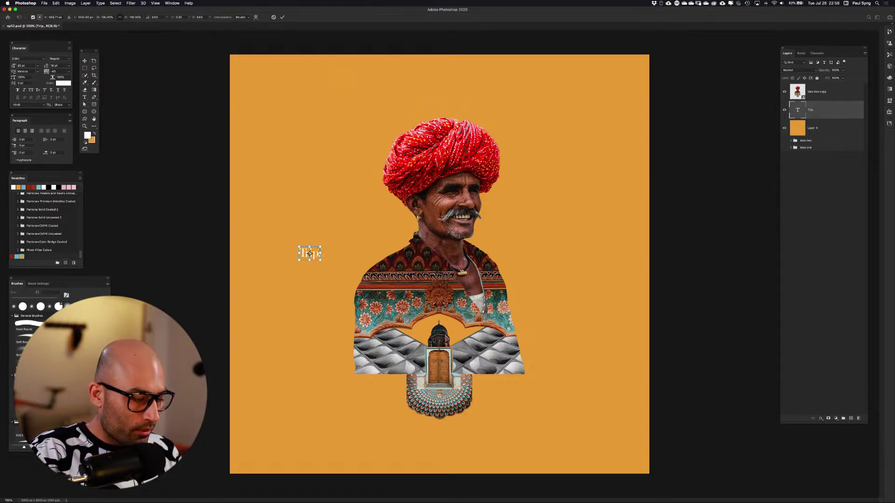
drag(319, 247, 630, 70)
key(Return)
drag(825, 103, 817, 90)
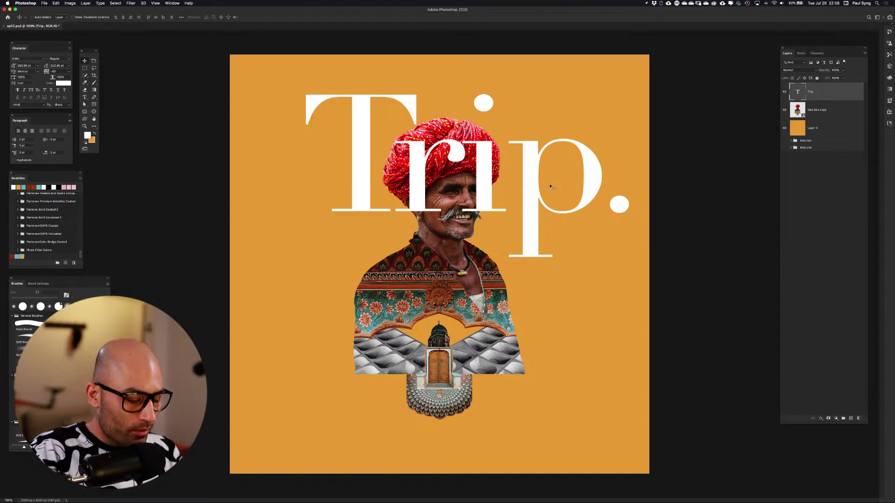
Move the large "Trip." text down over the man's torso and centre it horizontally on the canvas
drag(600, 172, 582, 335)
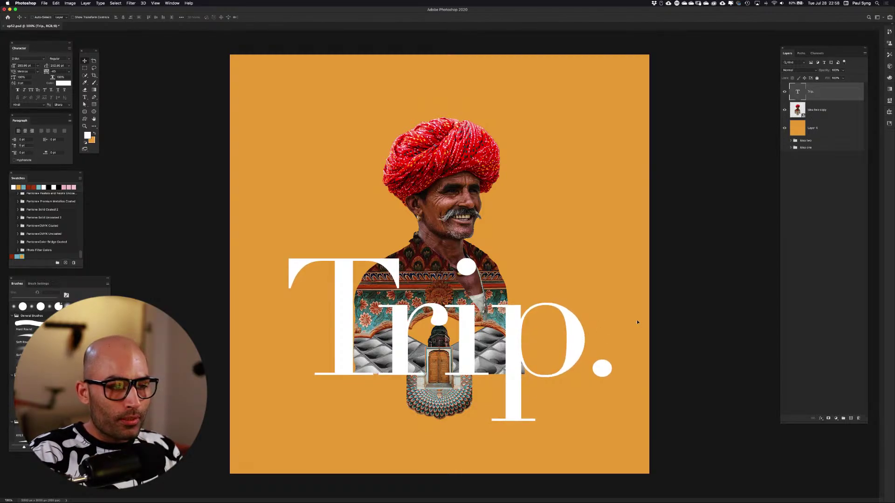
key(super+a)
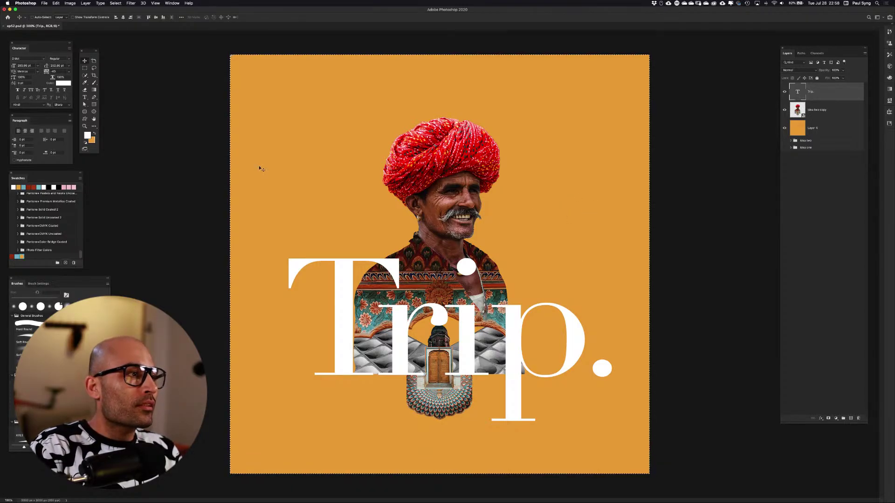
click(123, 17)
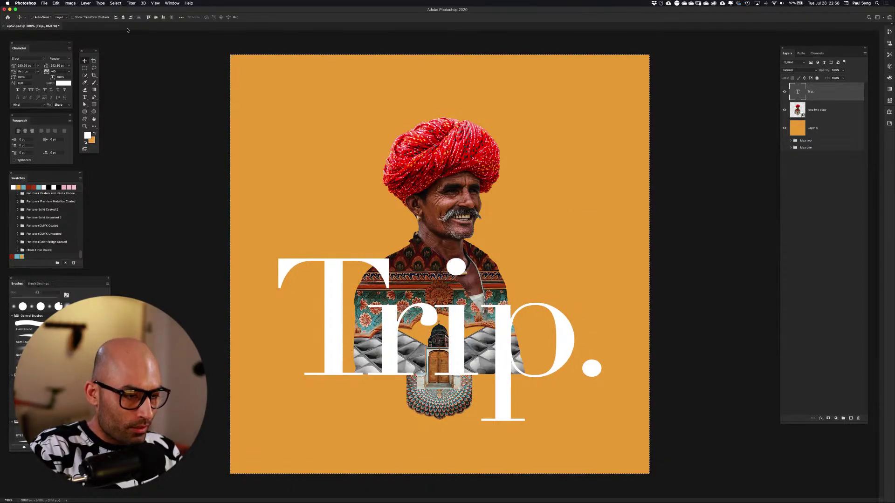
key(super+d)
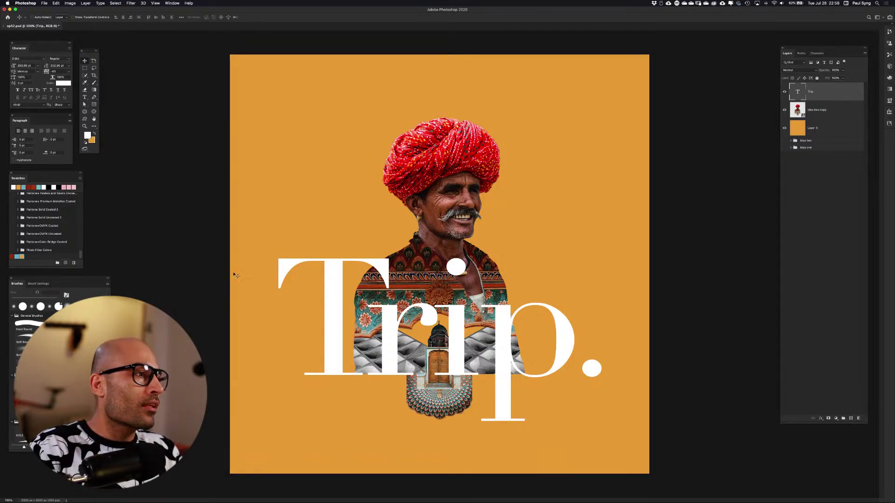
Delete the full stop from the large text so it reads "Trip"
key(e)
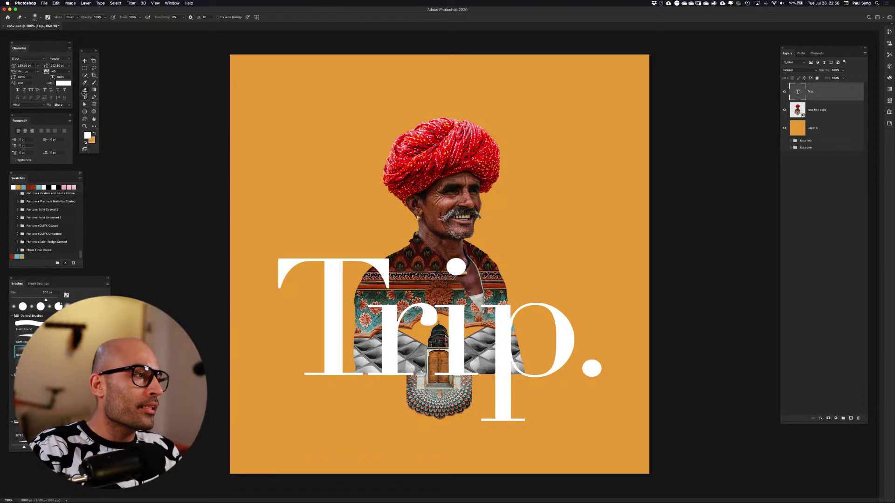
click(85, 98)
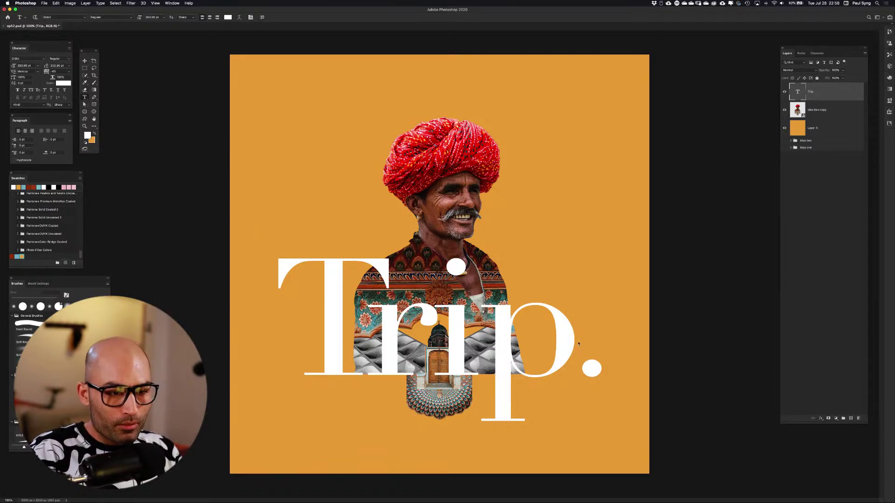
drag(586, 367, 582, 364)
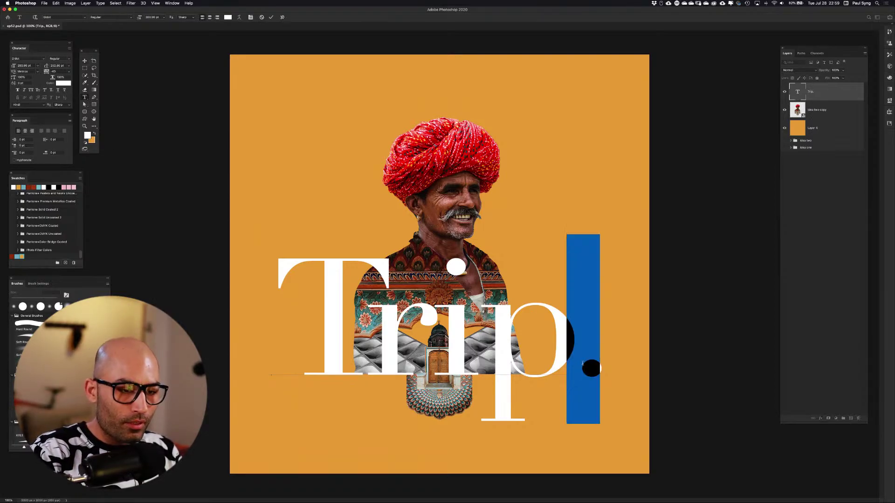
key(BackSpace)
key(super+Return)
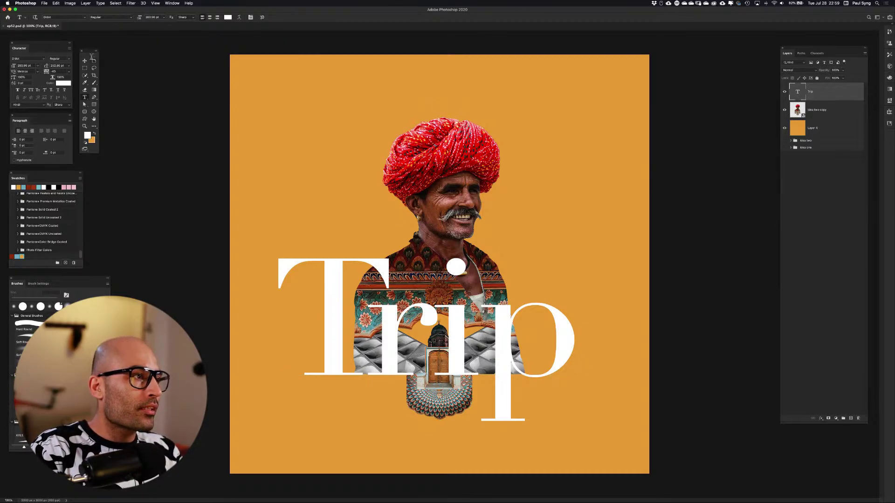
Recentre the shortened "Trip" text horizontally on the whole canvas and clear the selection
click(84, 61)
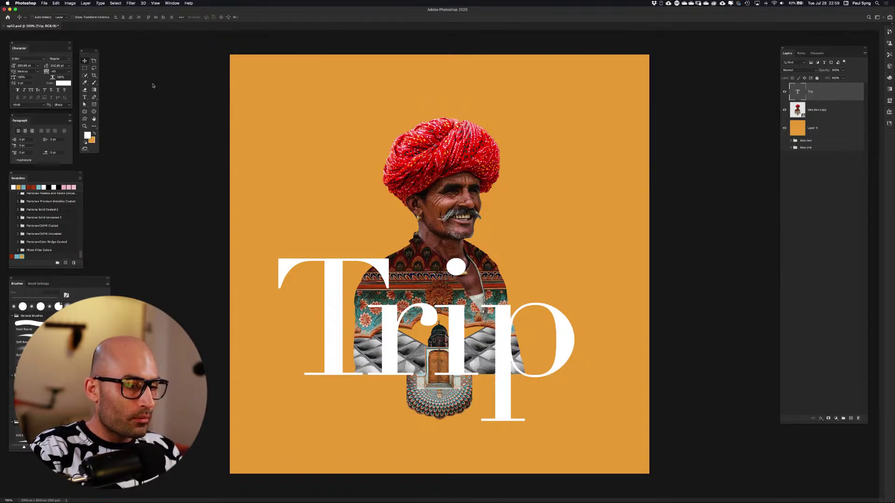
key(super+a)
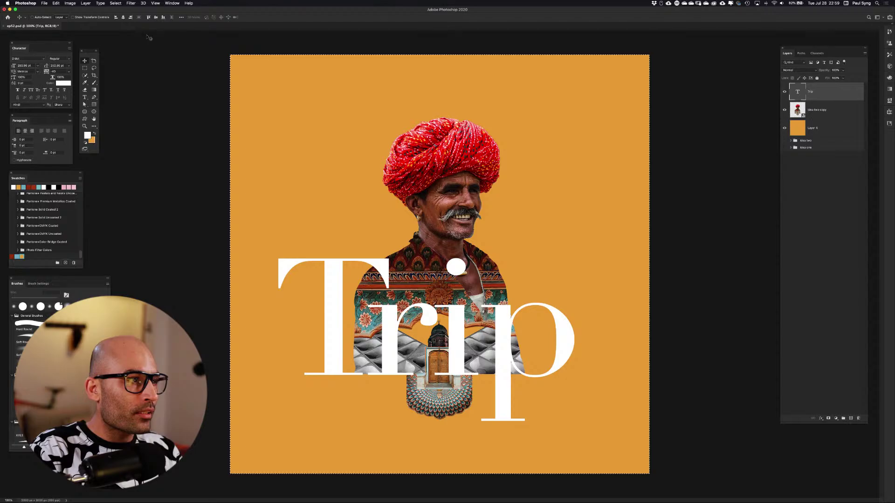
click(124, 18)
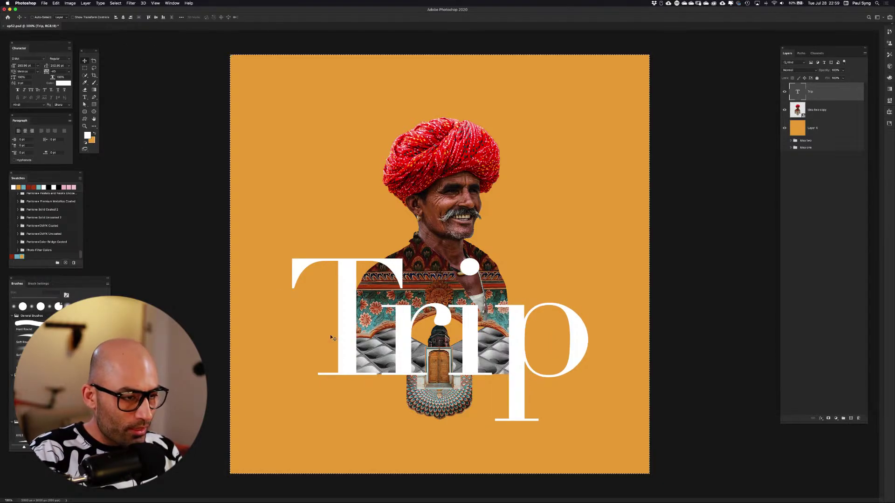
key(super+d)
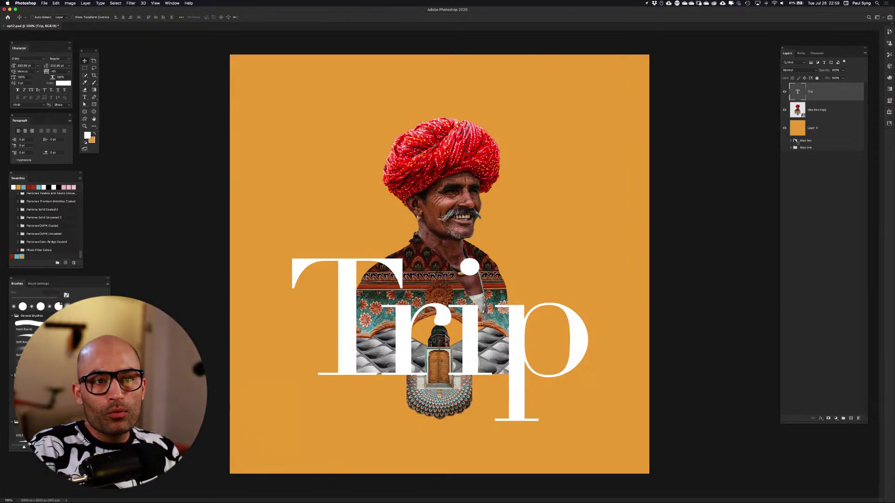
Copy the domed tower layer from Group 1 inside the collage smart object, and close the smart object without saving changes
double_click(797, 110)
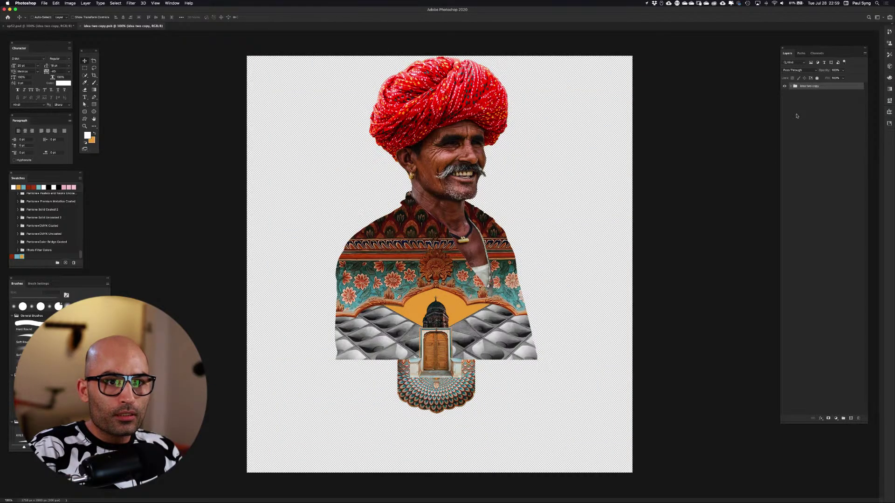
click(791, 87)
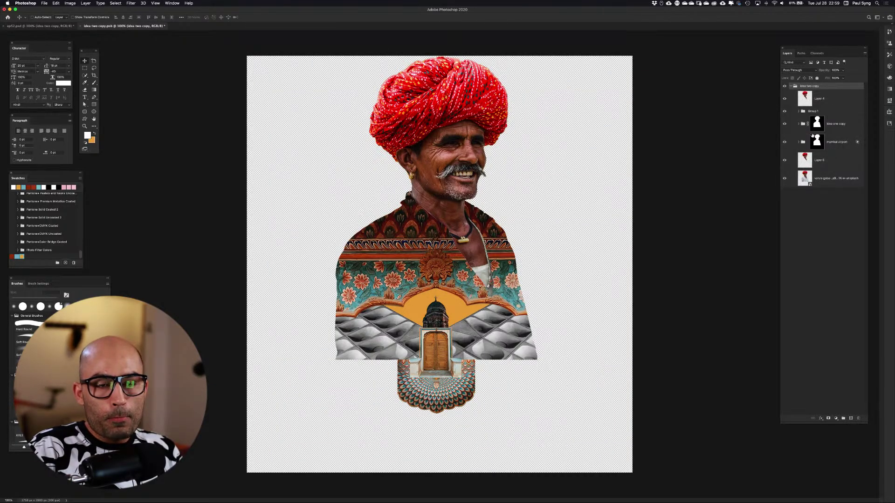
click(798, 112)
click(786, 124)
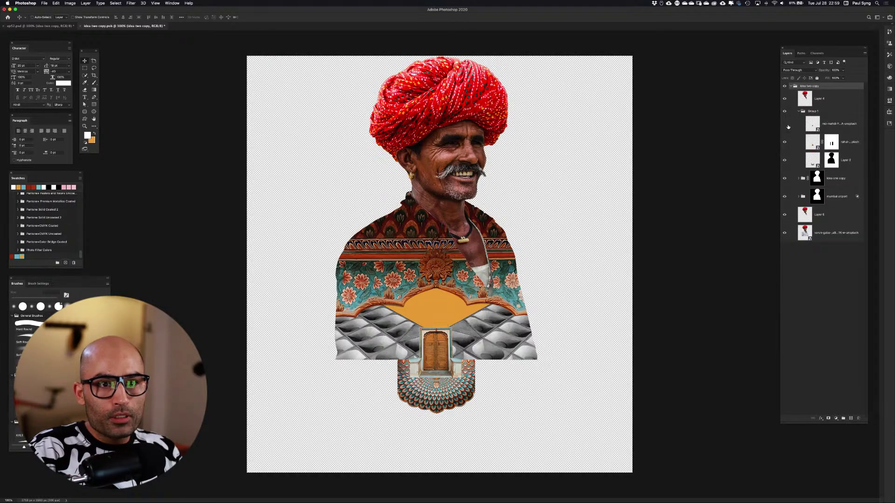
click(785, 125)
click(812, 124)
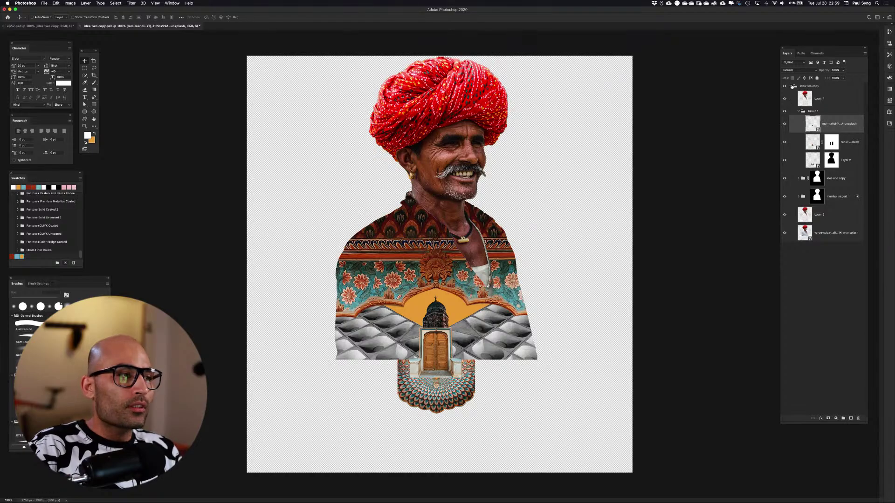
click(792, 86)
click(80, 26)
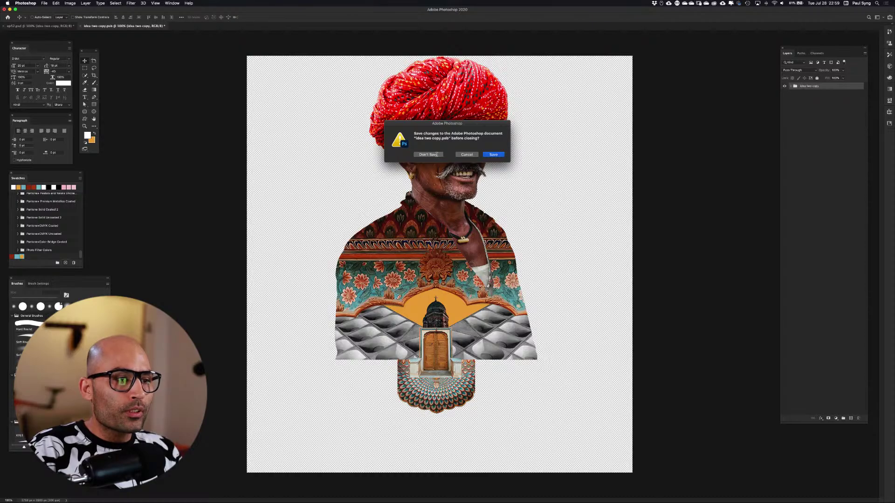
click(428, 155)
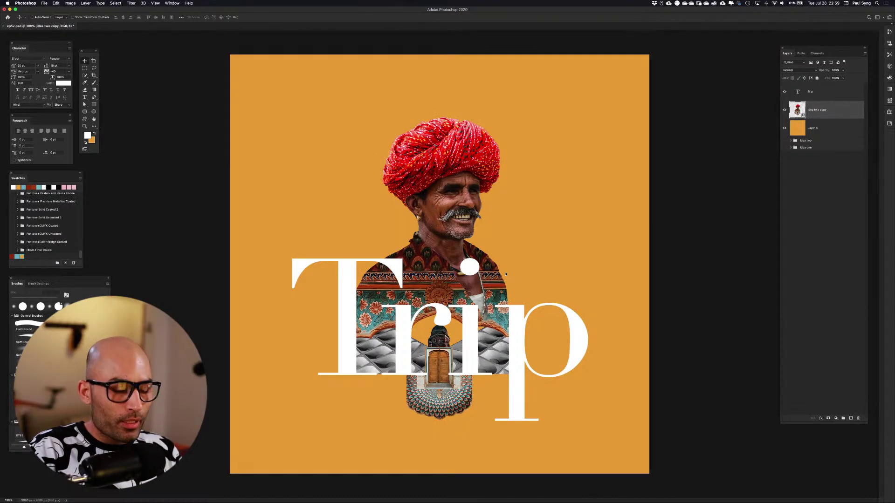
Paste the domed tower, align it over the original tower in the collage, and place its layer above the "Trip" text
key(super+v)
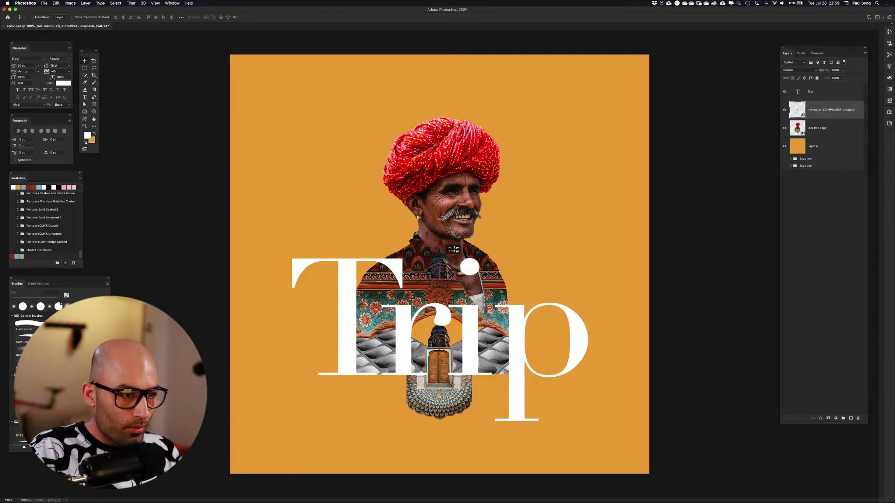
drag(446, 262, 441, 336)
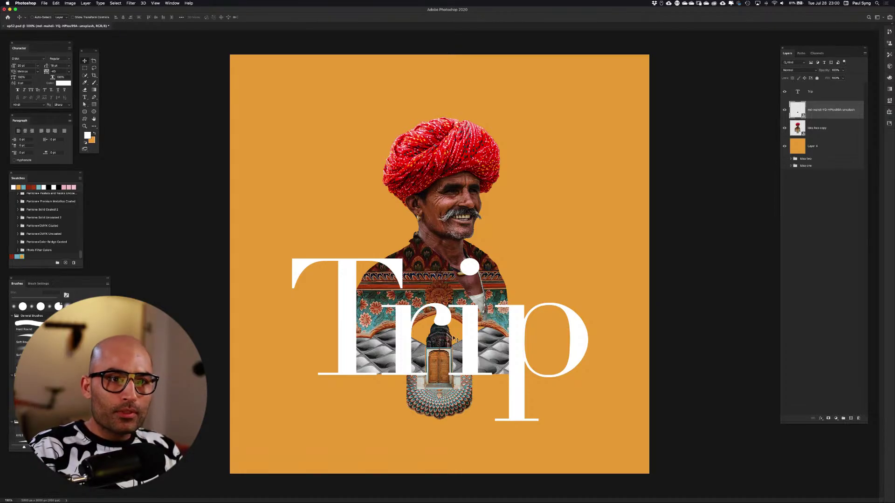
drag(824, 106, 817, 93)
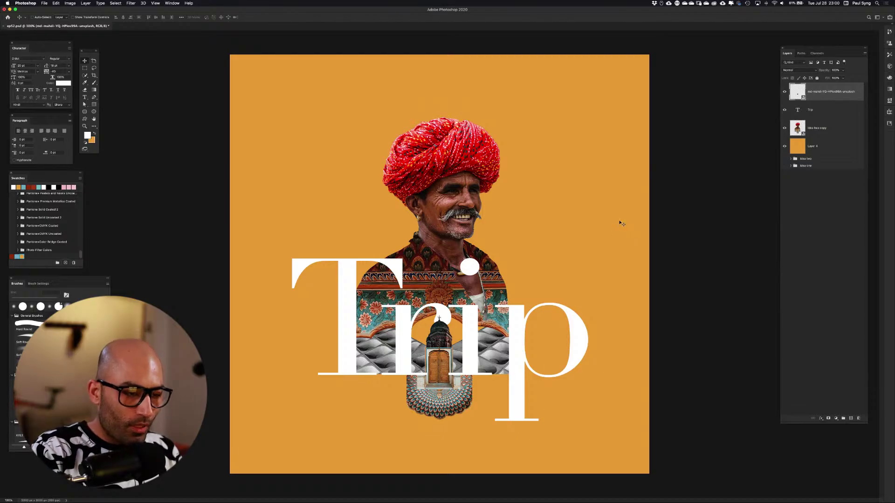
Nudge the pasted tower vertically in small amounts until it sits flush on top of the door frame
key(super+equal)
key(super+equal)
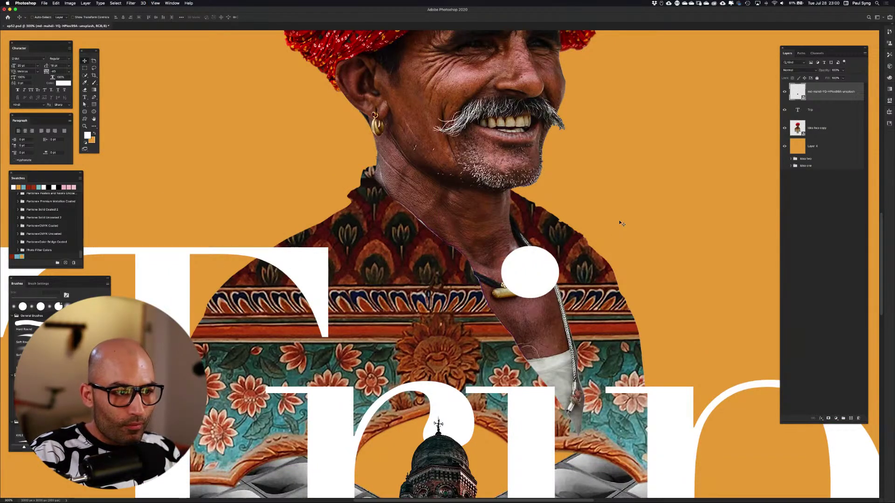
scroll(511, 346, down, 10)
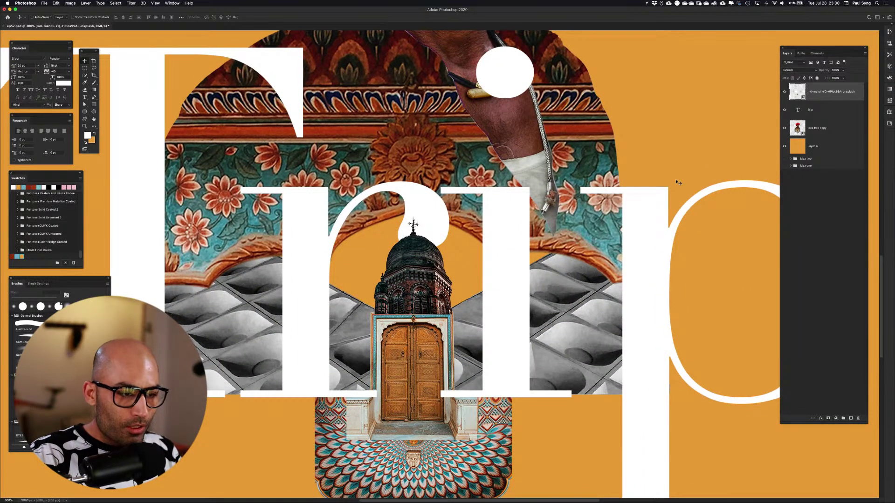
key(Up)
key(Up)
key(Up)
key(Up)
key(Up)
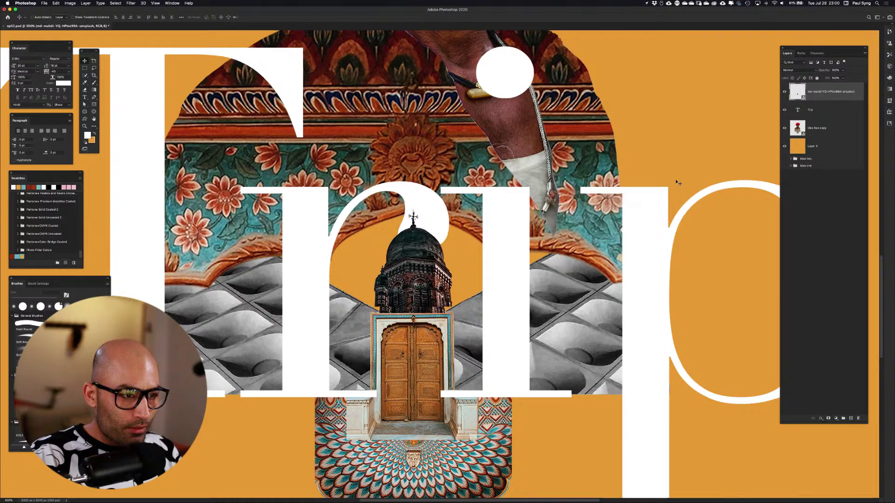
key(Down)
key(Down)
key(Down)
key(Down)
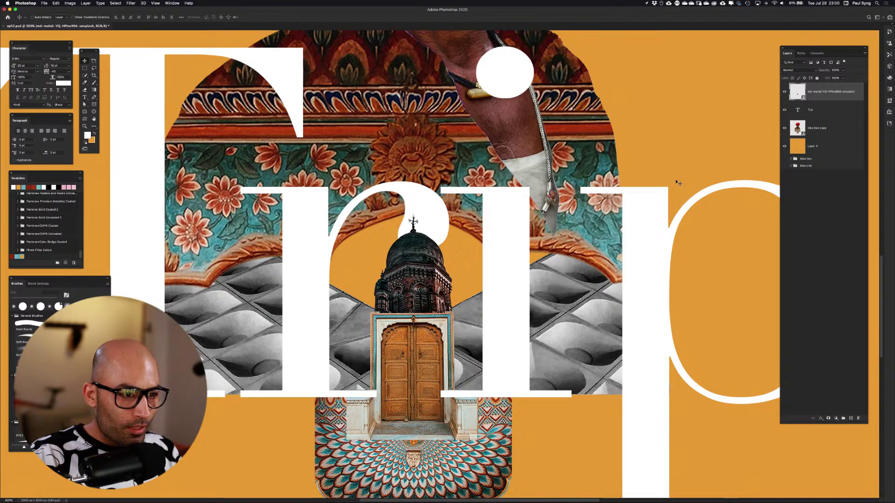
key(Down)
key(Down)
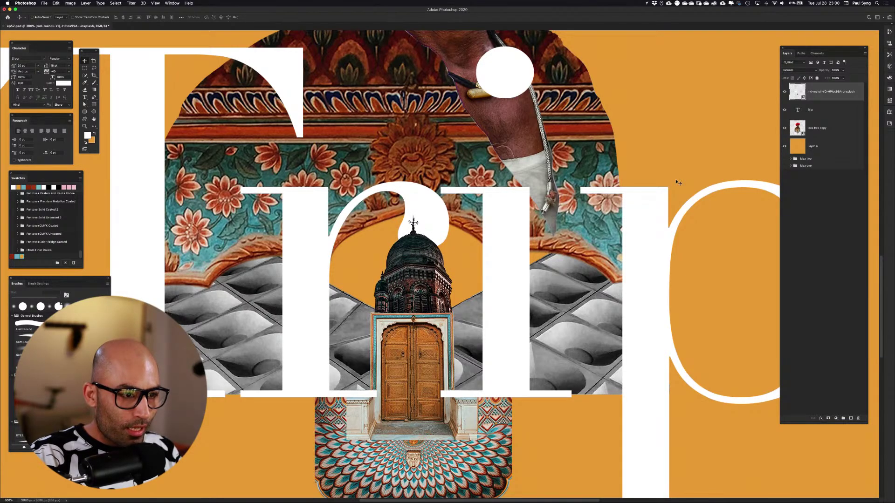
key(Up)
key(Up)
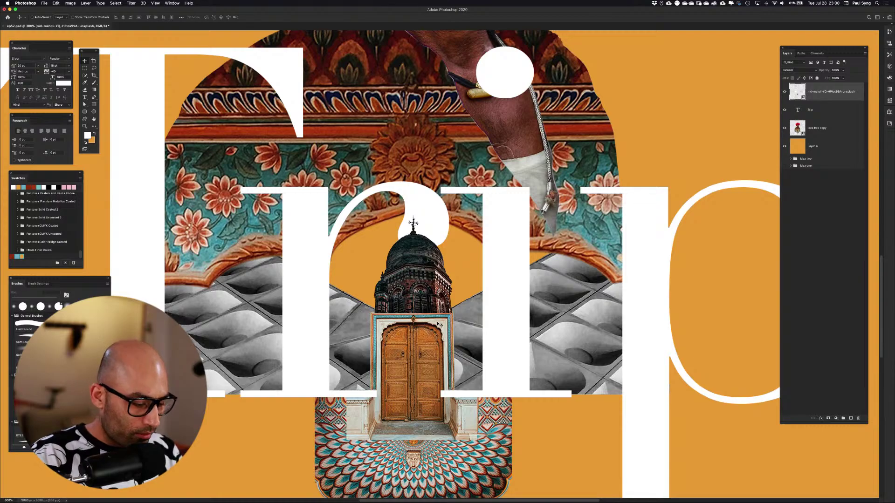
key(super)
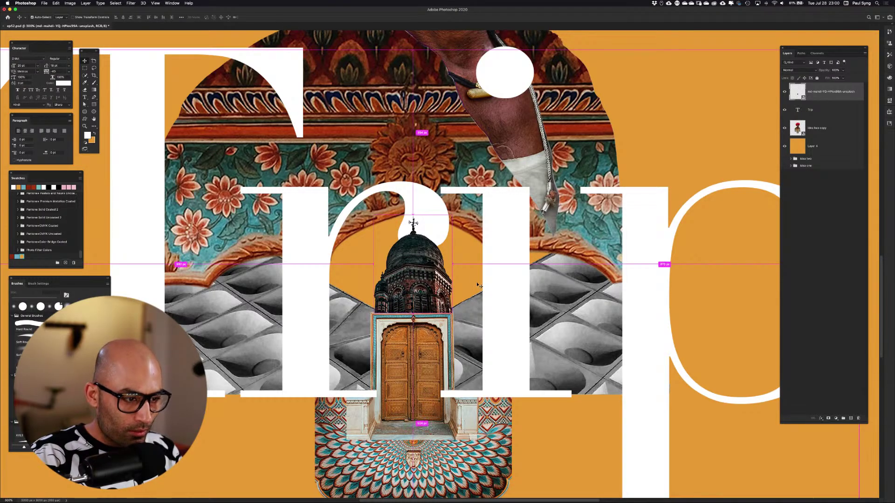
Stamp all visible layers into a new top layer and add a Gradient Map adjustment layer above it
key(super+0)
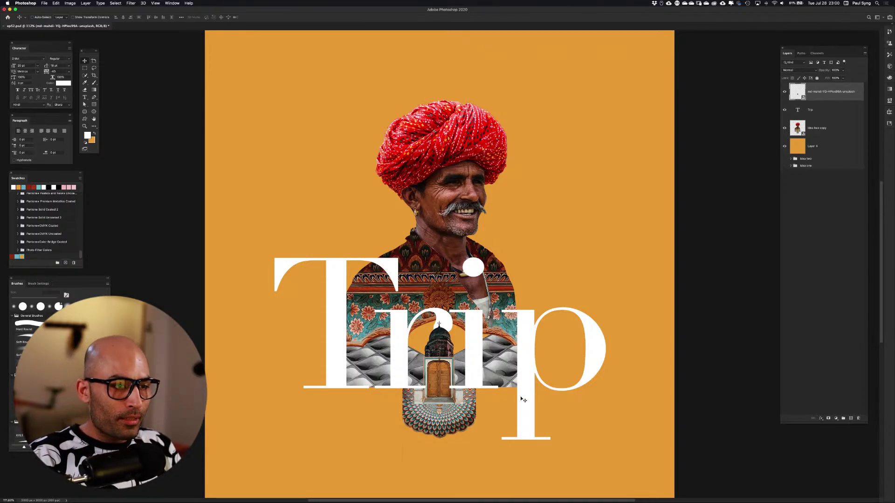
key(super)
key(super+minus)
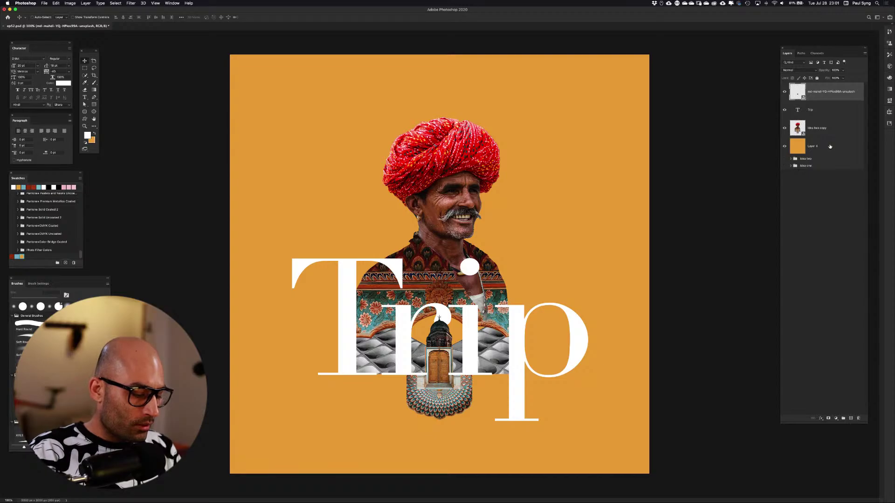
key(super+alt+shift+e)
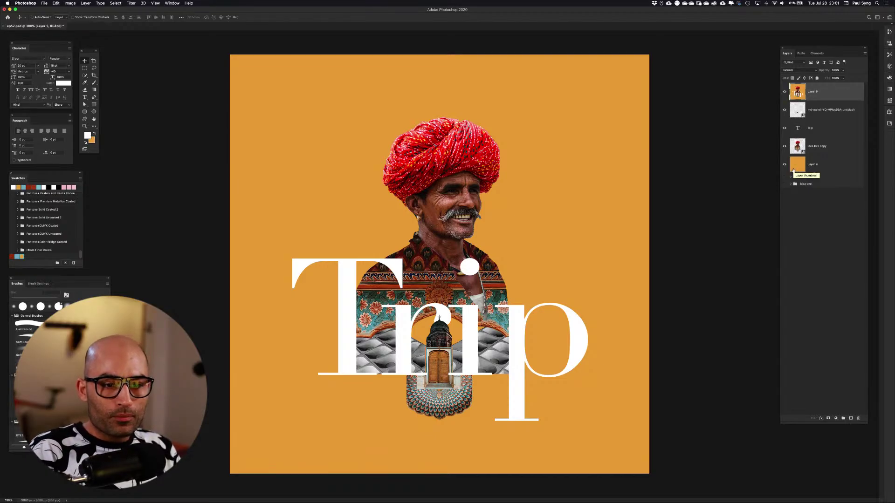
click(836, 419)
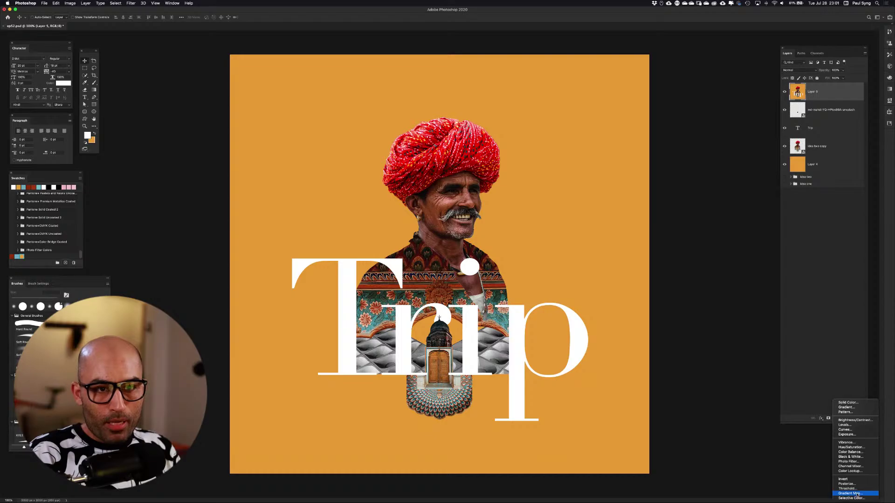
click(857, 494)
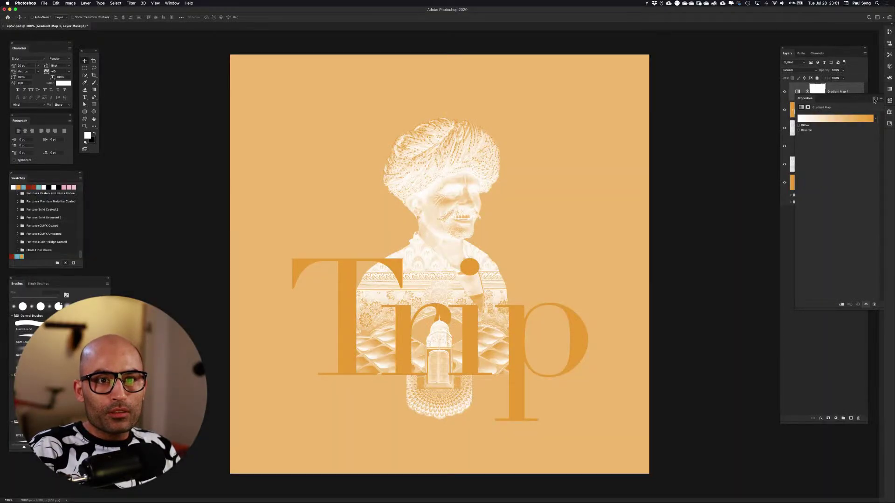
click(874, 100)
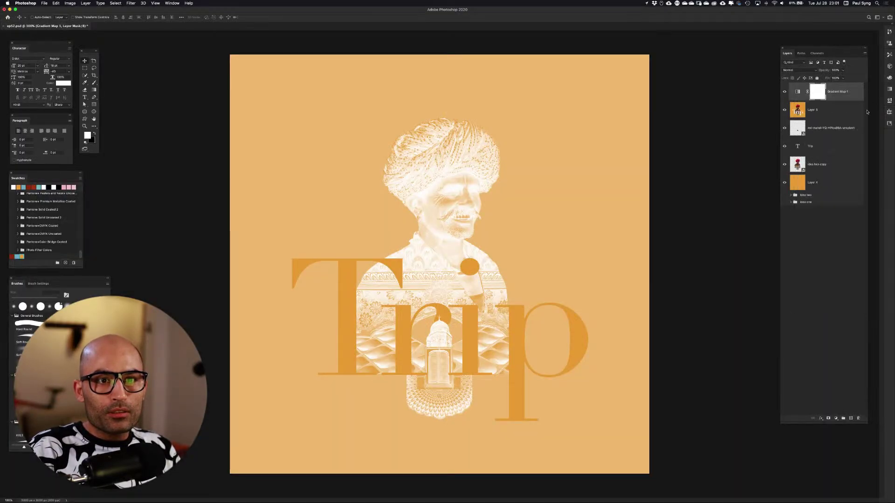
Try the Blue, Yellow, Blue preset on the gradient map, and apply the Spectrum preset instead
double_click(800, 94)
click(830, 119)
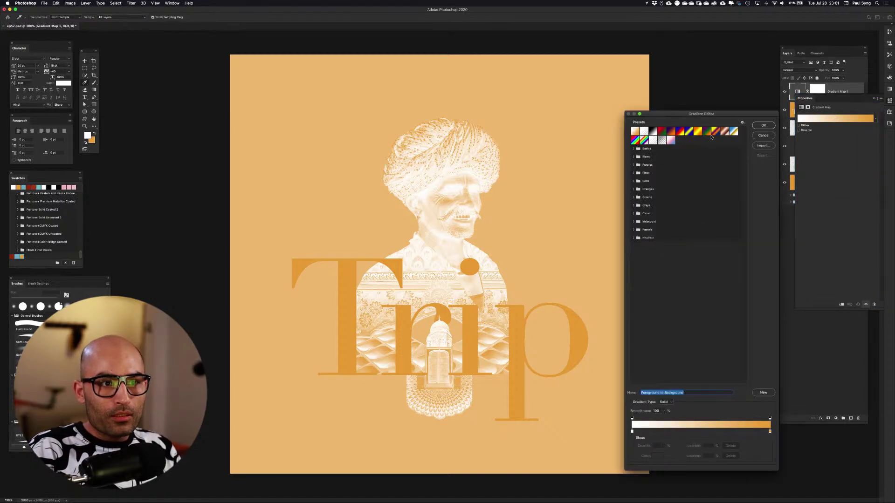
click(690, 132)
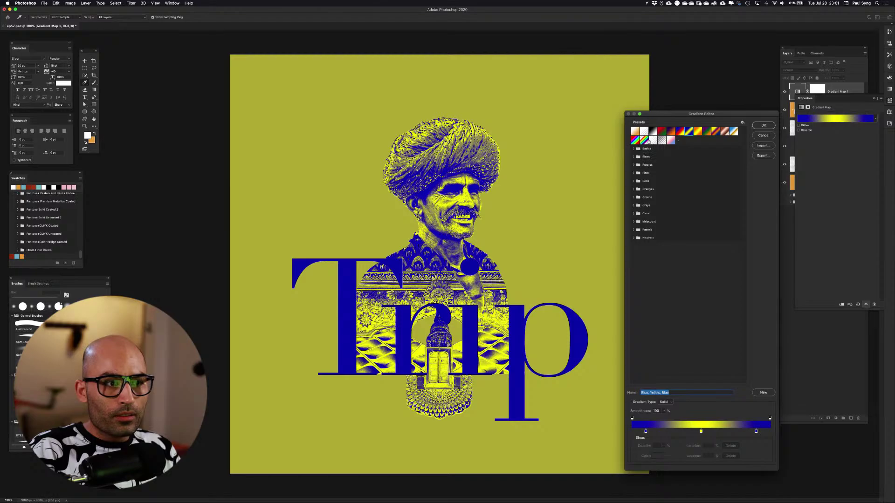
click(641, 141)
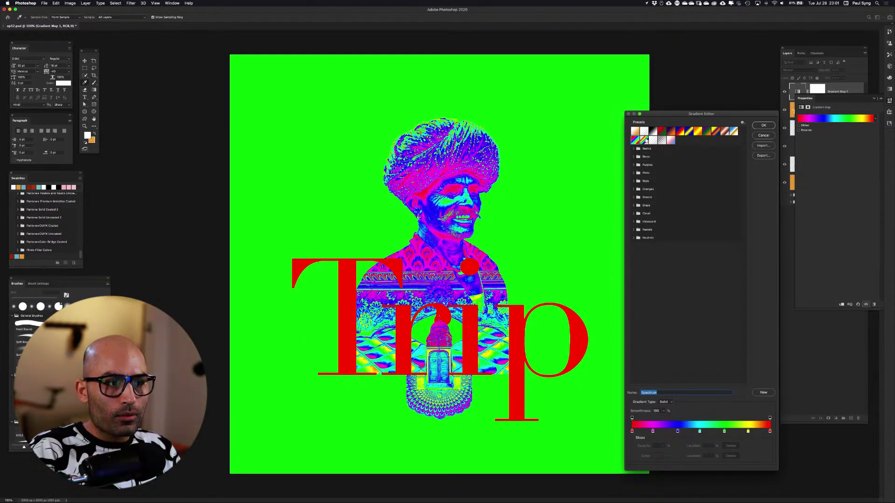
click(644, 141)
click(634, 141)
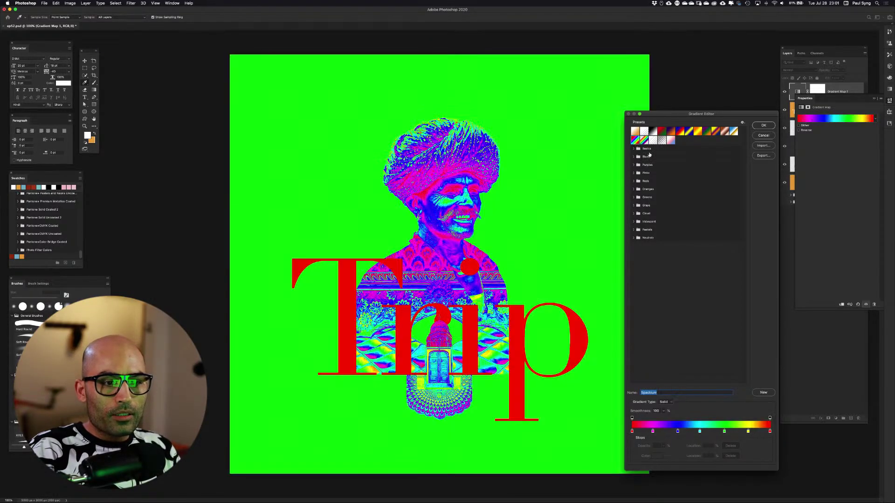
click(764, 126)
click(874, 100)
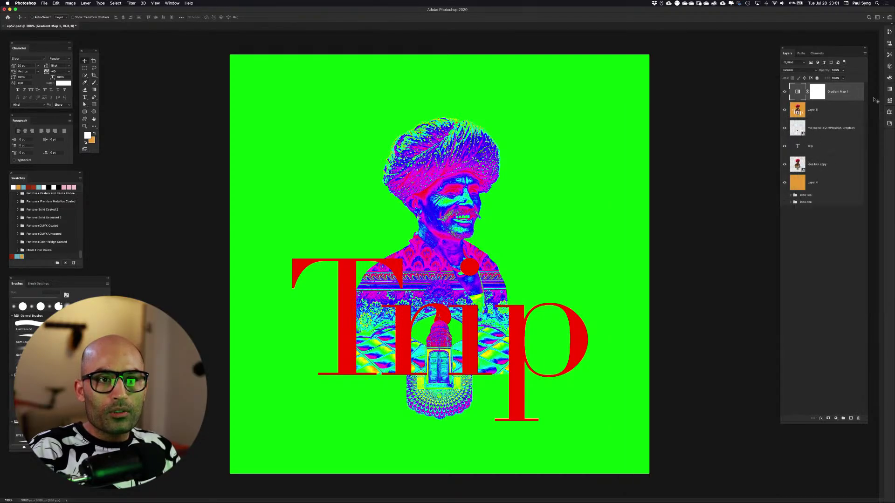
Set the gradient map layer's opacity to 40%
click(835, 70)
text(40)
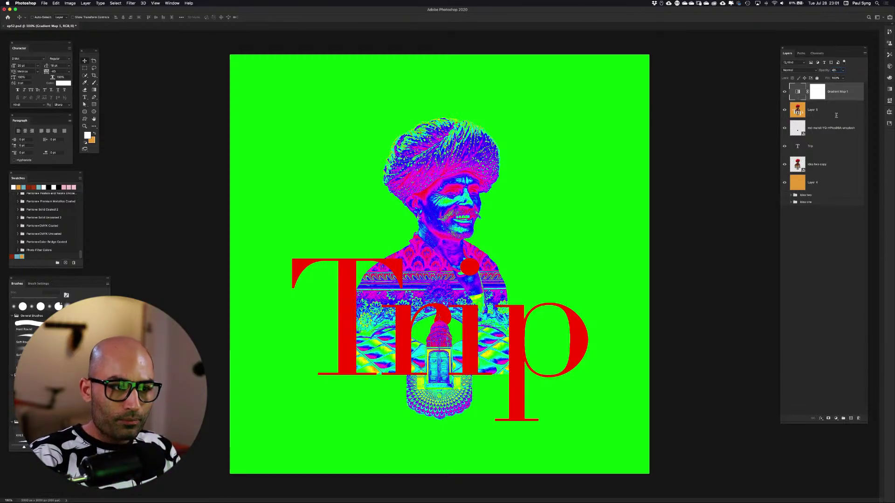
key(Return)
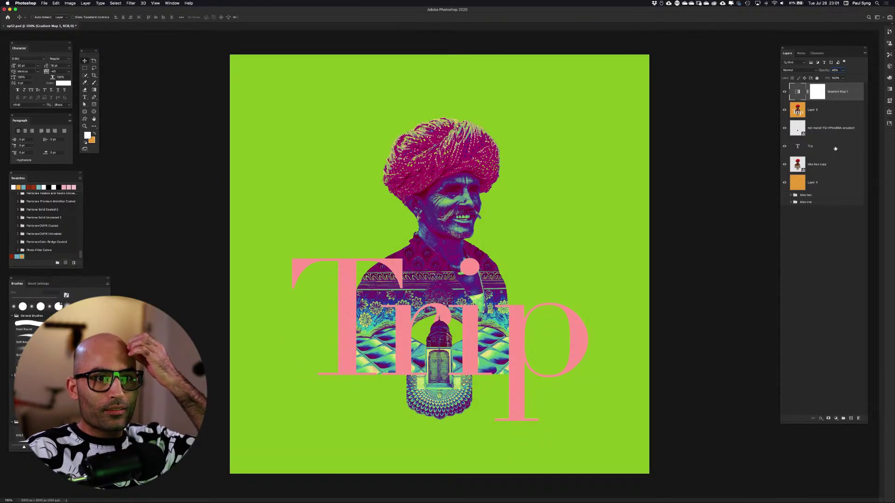
Set the gradient map layer's blending mode to Saturation and its opacity to 30%
click(814, 71)
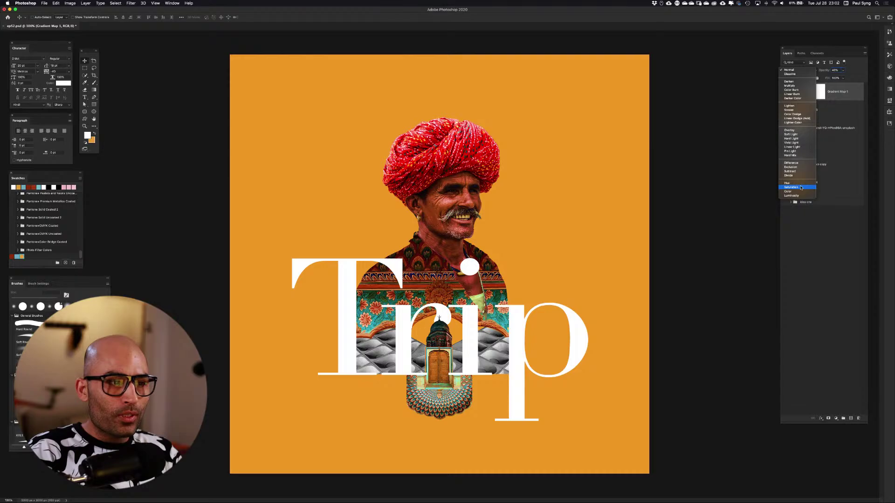
click(801, 187)
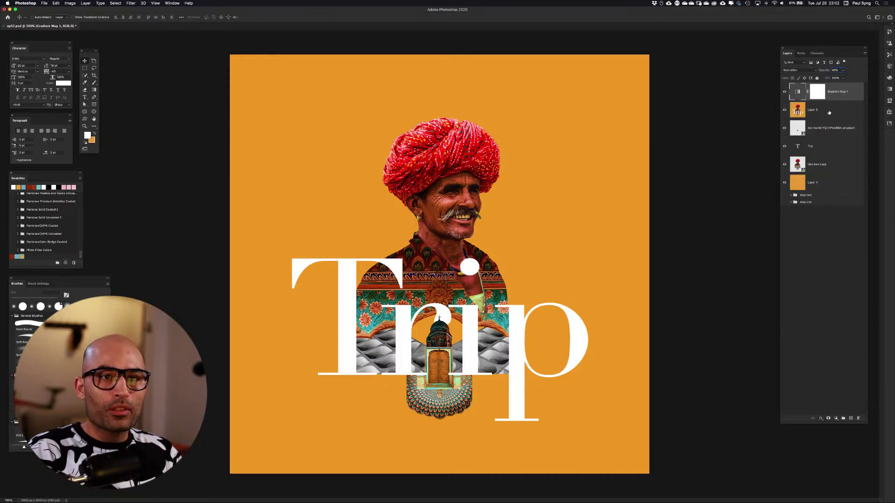
click(834, 70)
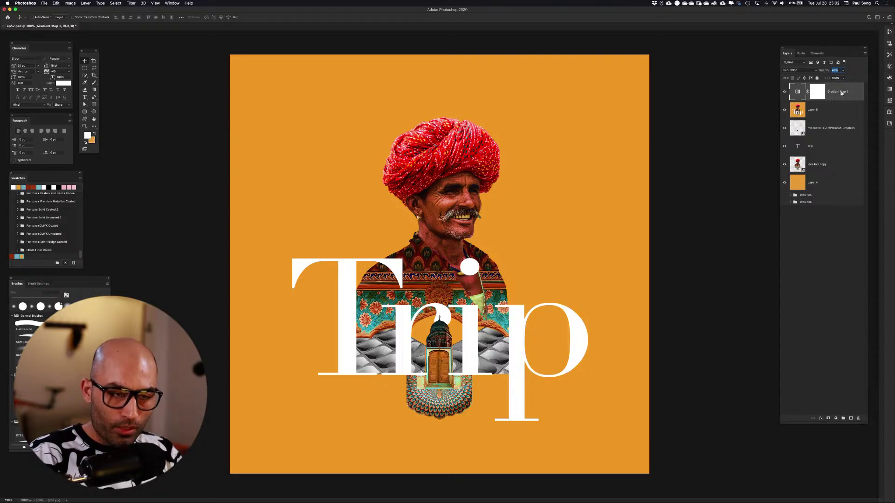
text(30)
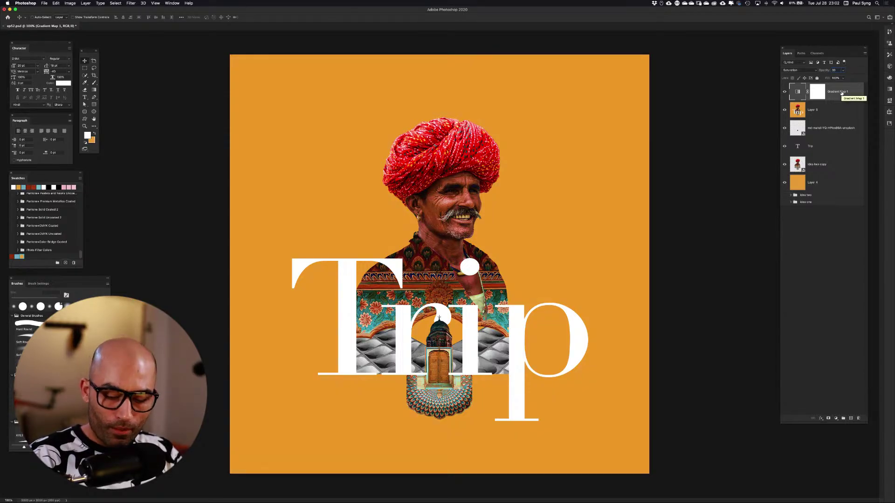
key(Return)
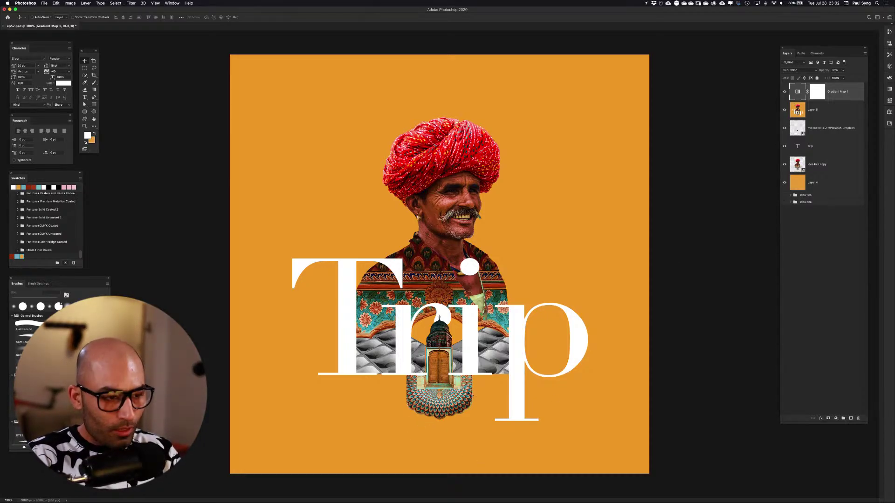
Paint over the faint vertical lines below the peacock-feather ornament with the sampled orange background colour, on a new layer above the stamped composite
key(super+equal)
key(super+equal)
drag(459, 396, 490, 253)
scroll(489, 239, down, 10)
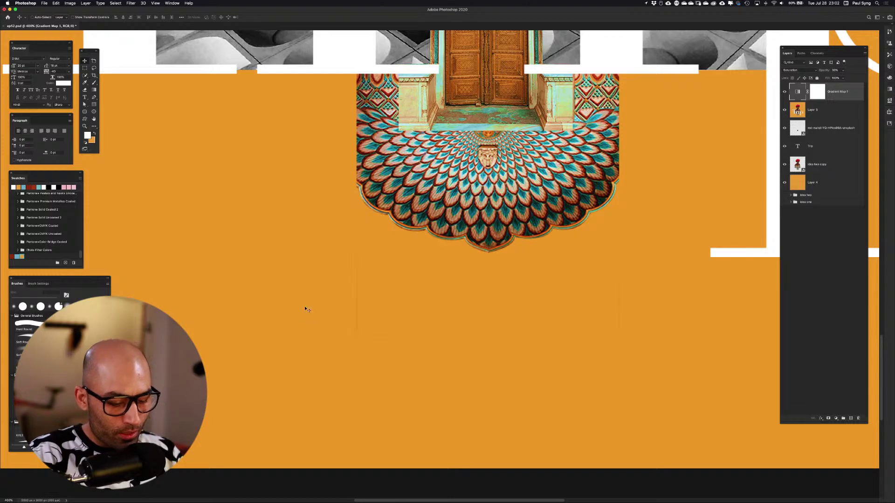
key(i)
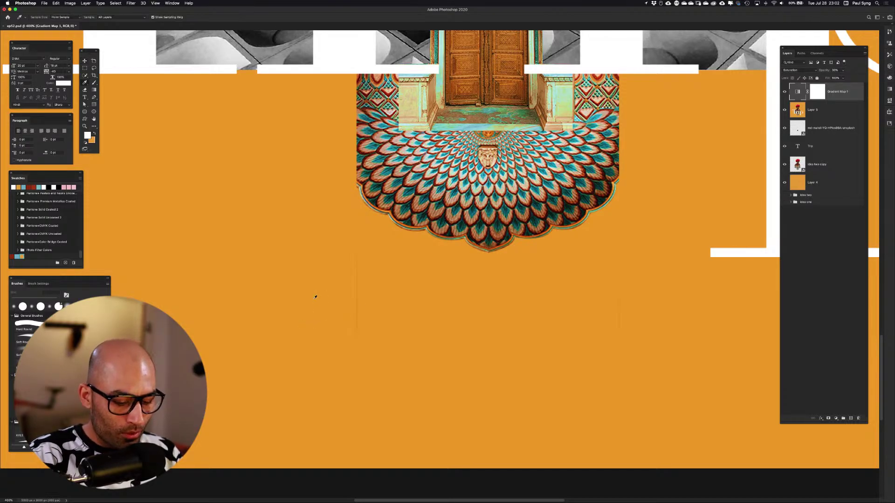
click(257, 326)
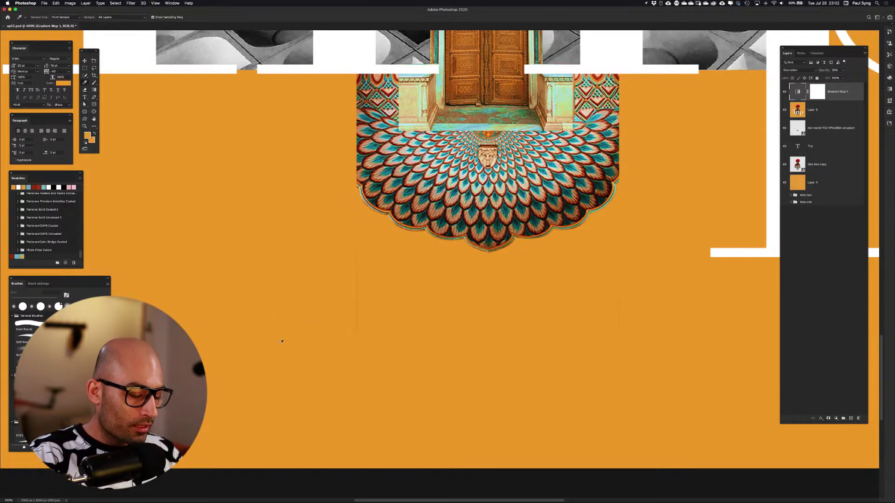
key(p)
key(b)
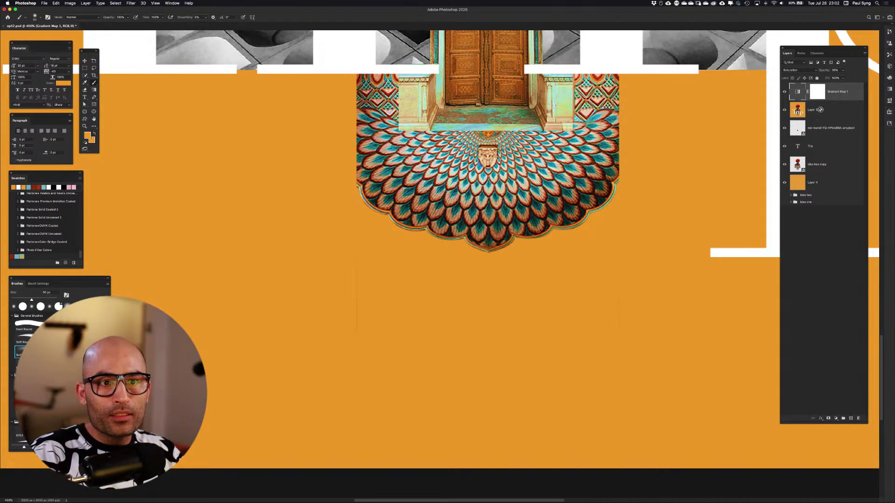
click(825, 120)
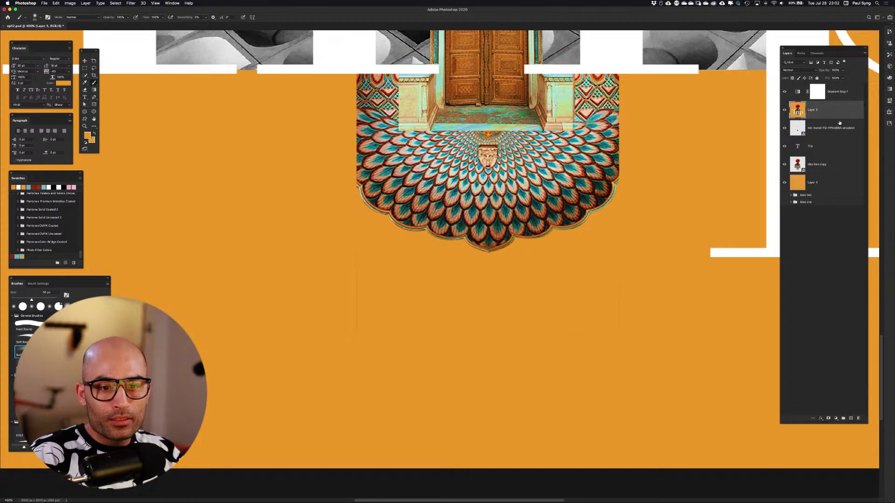
click(851, 418)
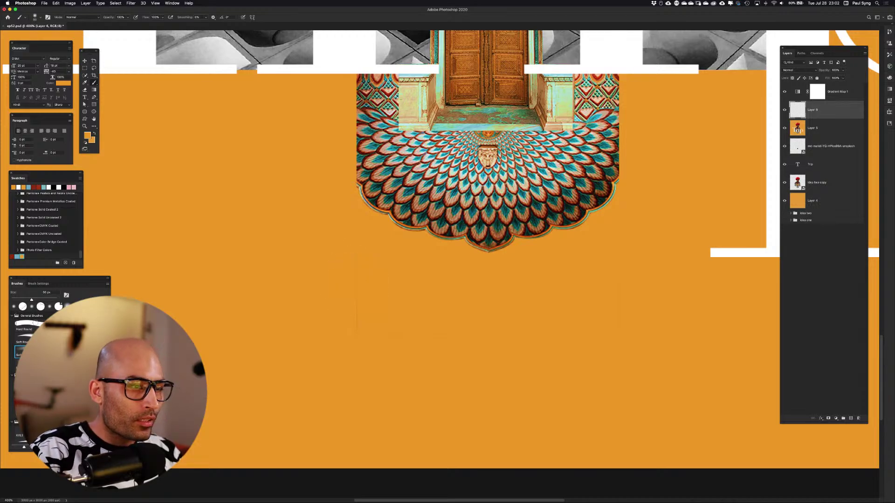
mouse_move(348, 235)
mouse_down()
mouse_move(359, 293)
mouse_move(368, 347)
mouse_up()
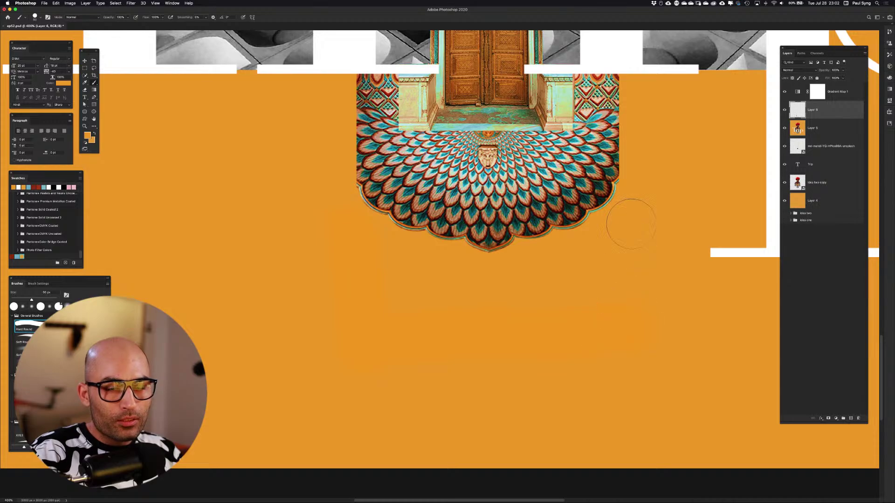
Move the orange touch-up layer above the Gradient Map adjustment layer and save the document
click(830, 128)
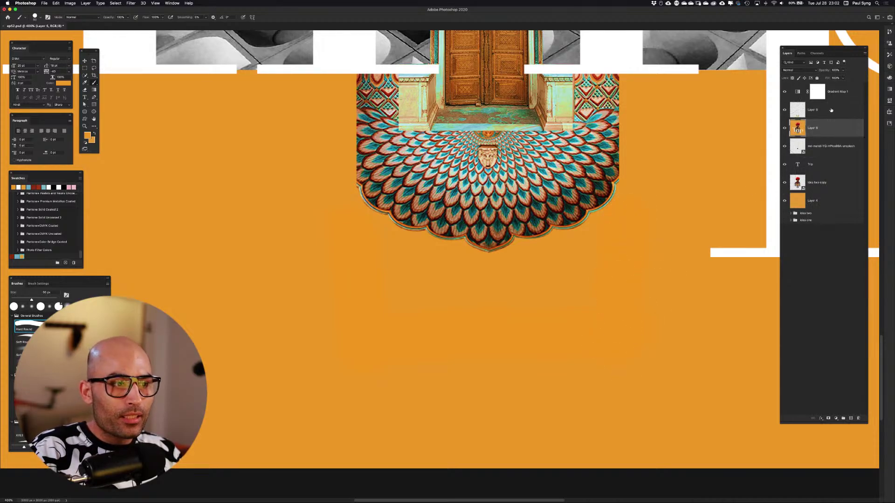
click(829, 112)
drag(834, 112, 832, 86)
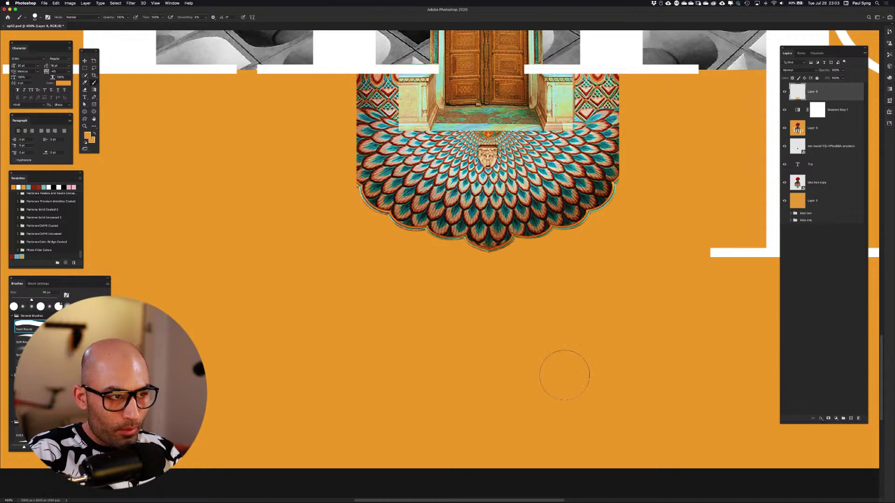
key(super+0)
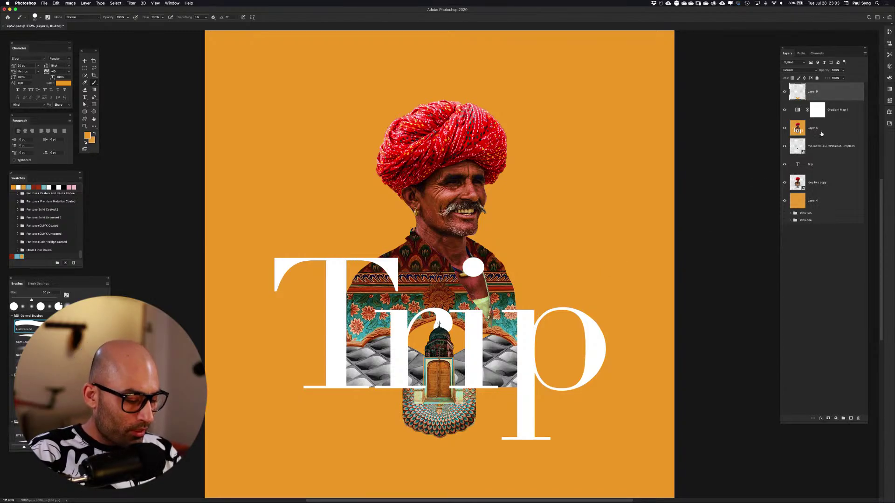
key(super+s)
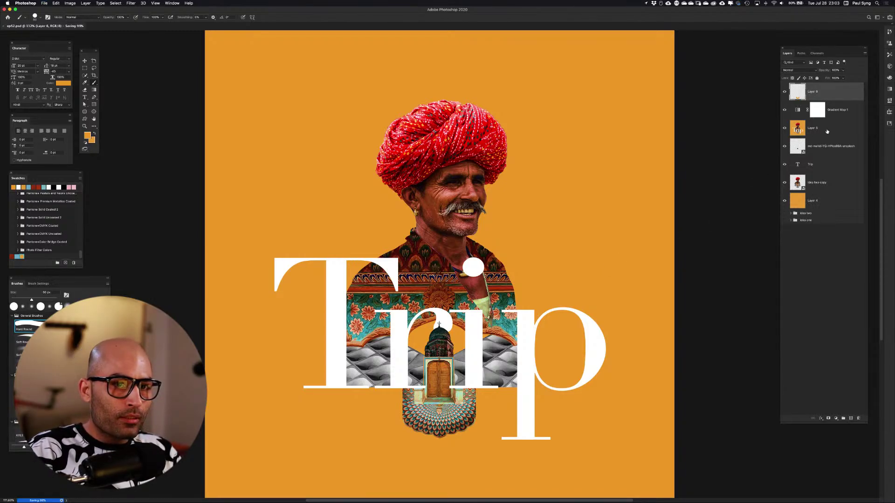
Stamp all visible layers into a new layer above the touch-up layer and save the document again
click(834, 128)
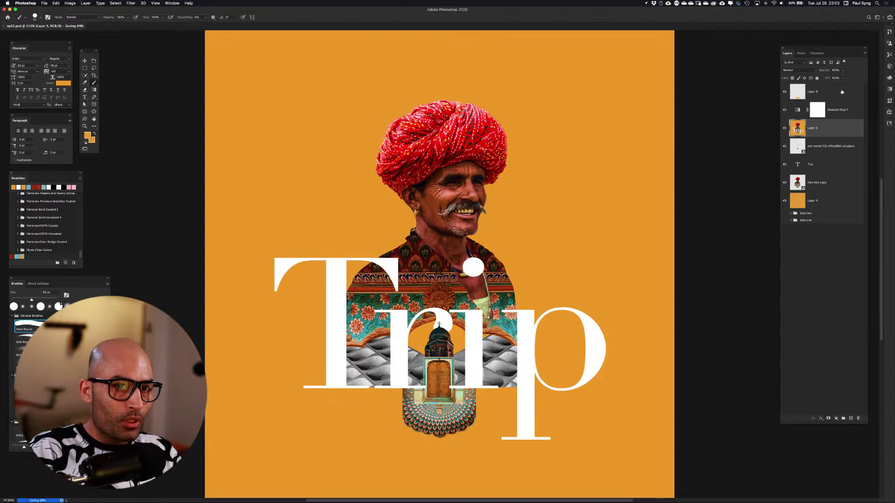
click(839, 91)
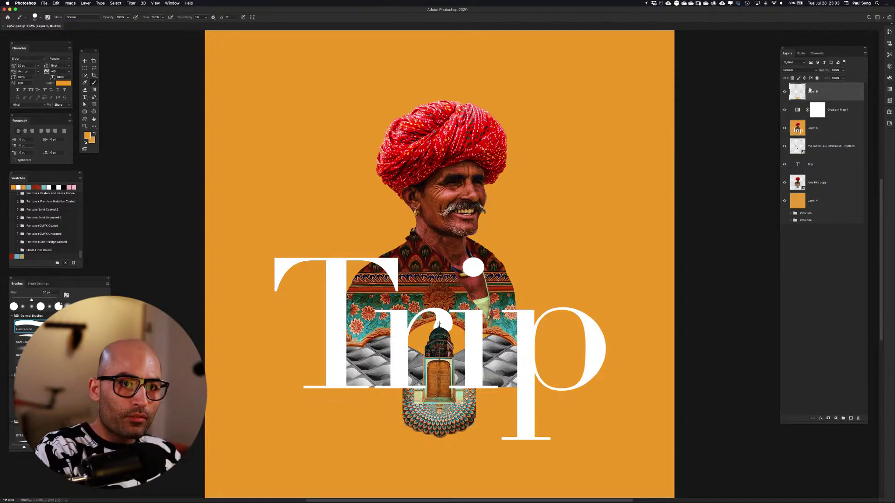
key(super+alt+shift+e)
key(super+s)
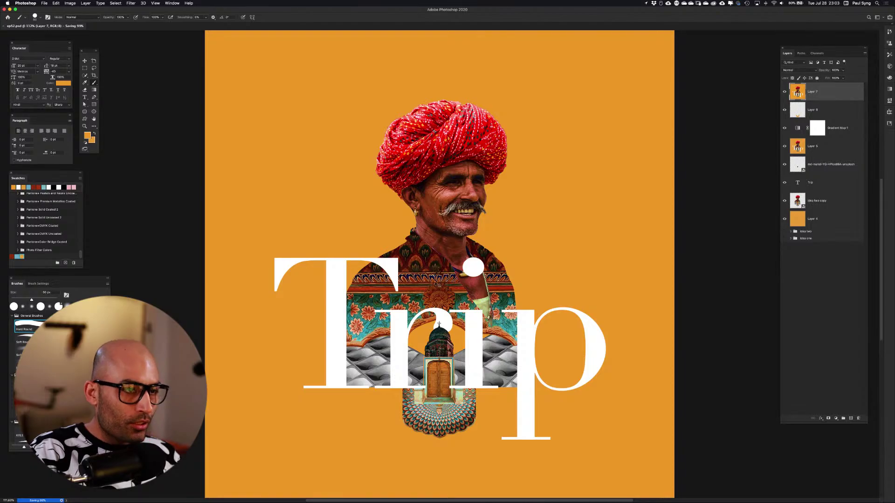
Start placing an image and browse to the Film Dust Textures folder inside 03_Resources and Textures
key(super+o)
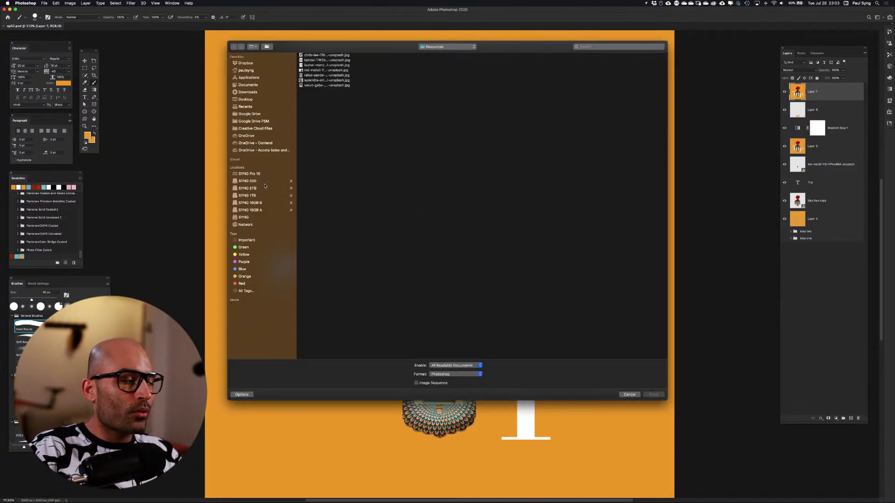
click(270, 181)
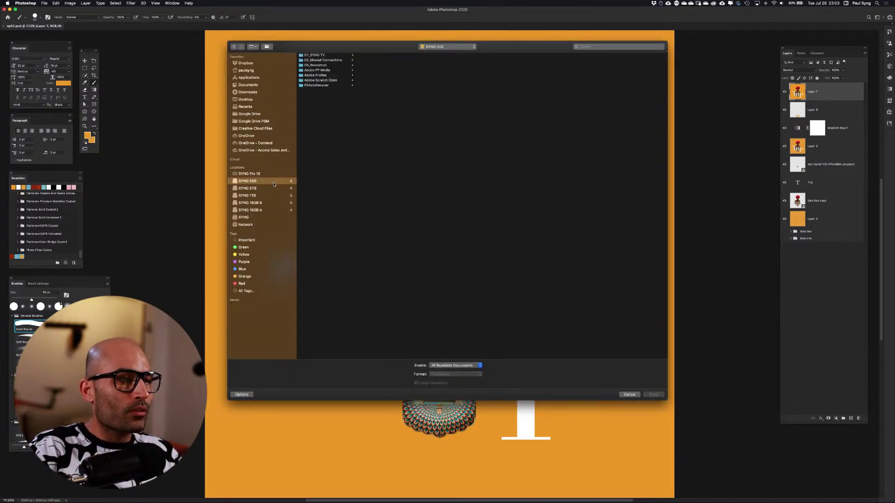
click(329, 65)
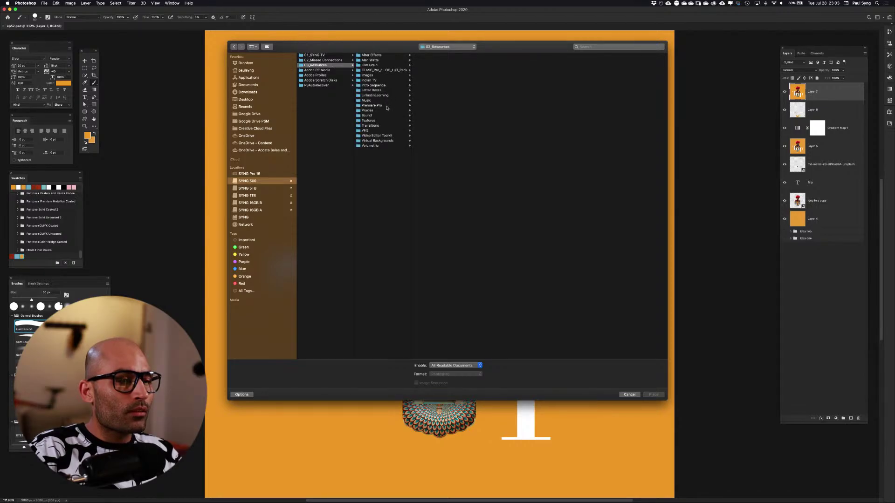
click(386, 120)
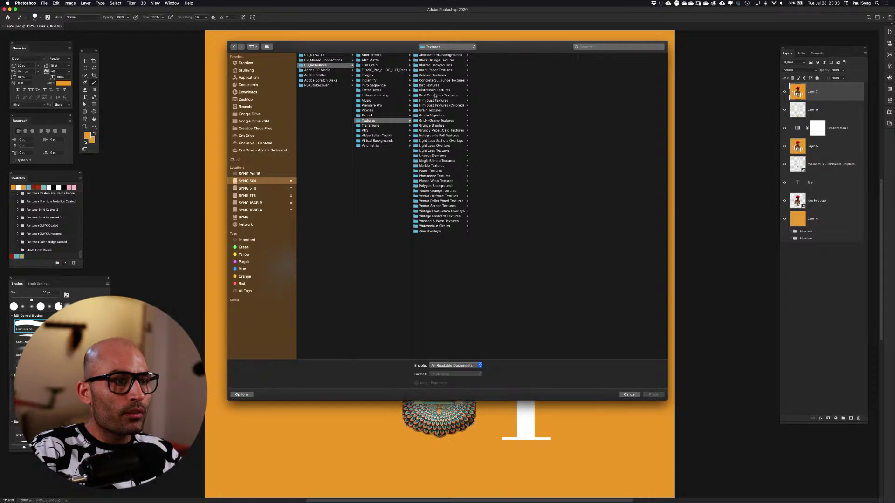
click(434, 101)
click(498, 56)
Preview several film dust textures and place 19.jpg as the top layer
click(544, 146)
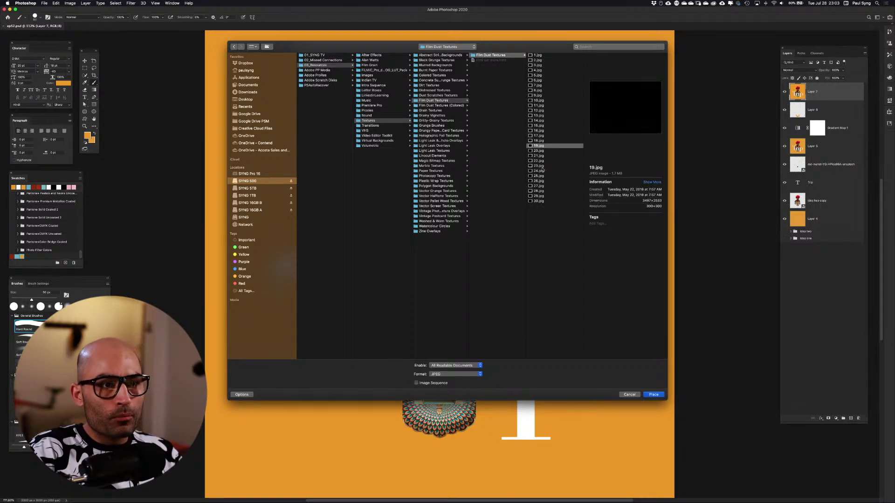
click(541, 166)
key(Up)
key(Up)
key(Up)
key(Up)
key(Up)
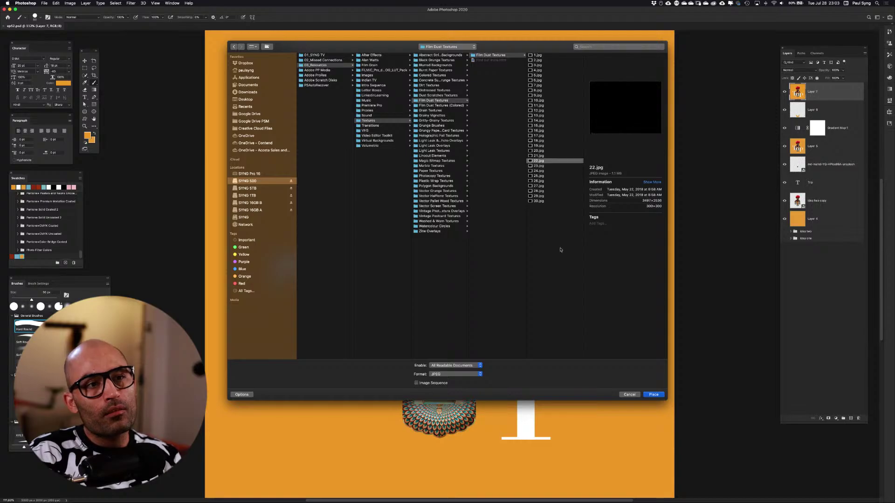
key(Down)
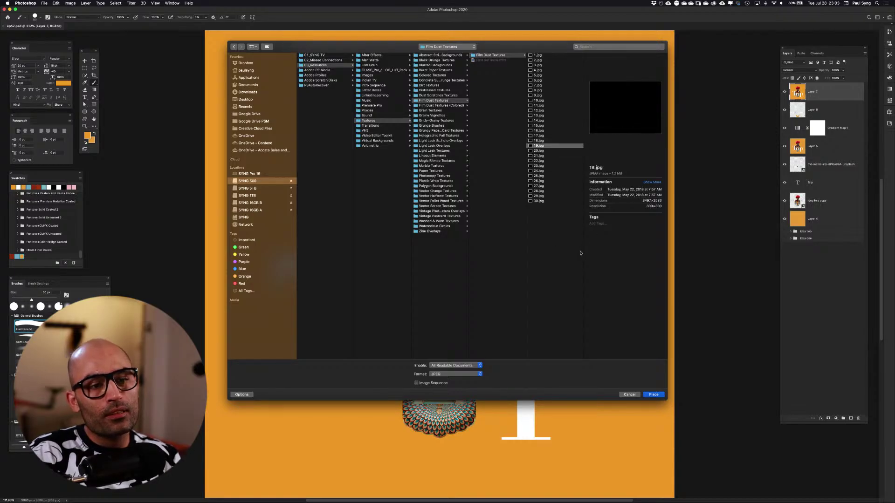
click(658, 397)
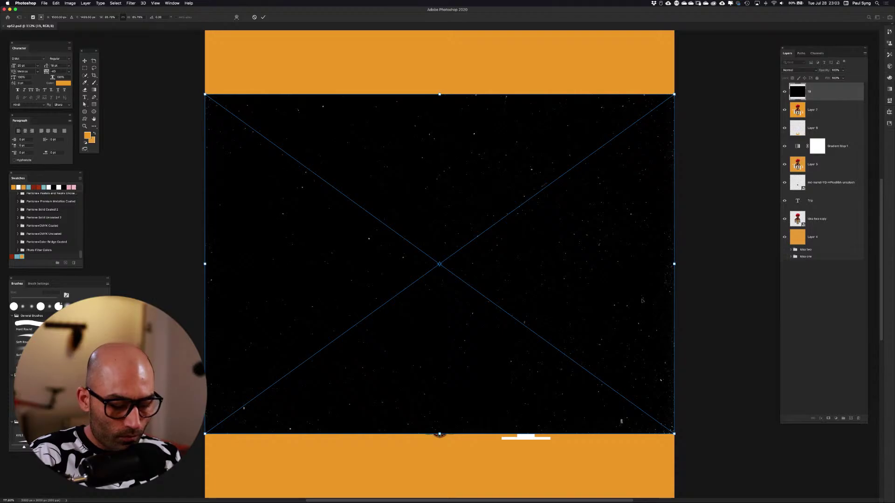
Enlarge the placed film dust texture so it covers the whole square canvas
key(super+minus)
key(super+minus)
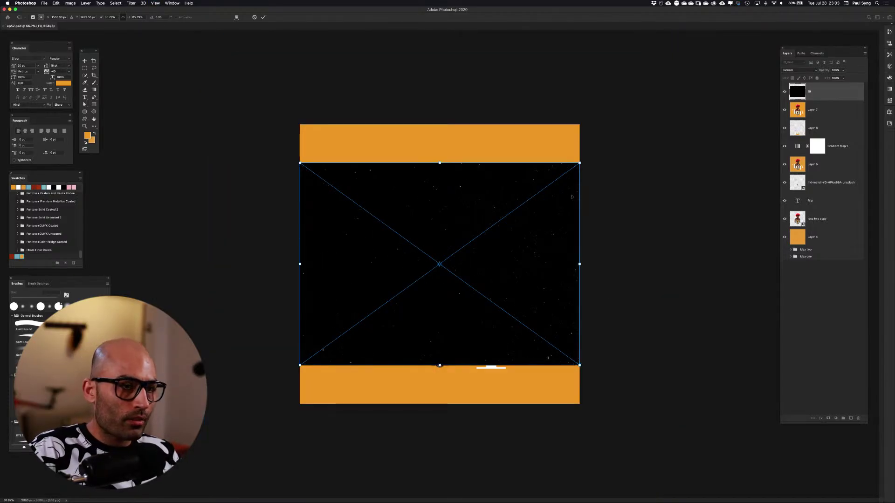
drag(580, 164, 643, 121)
key(Return)
Set the film dust texture layer's blending mode to Screen
key(b)
click(799, 70)
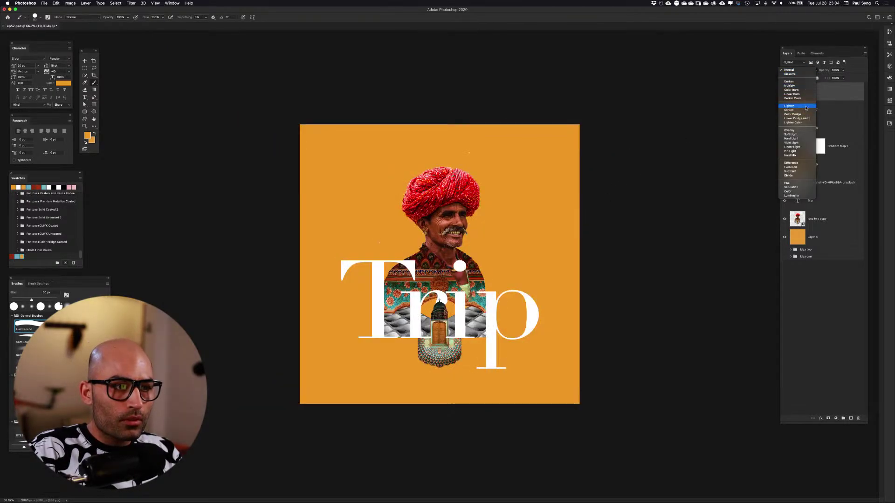
click(806, 109)
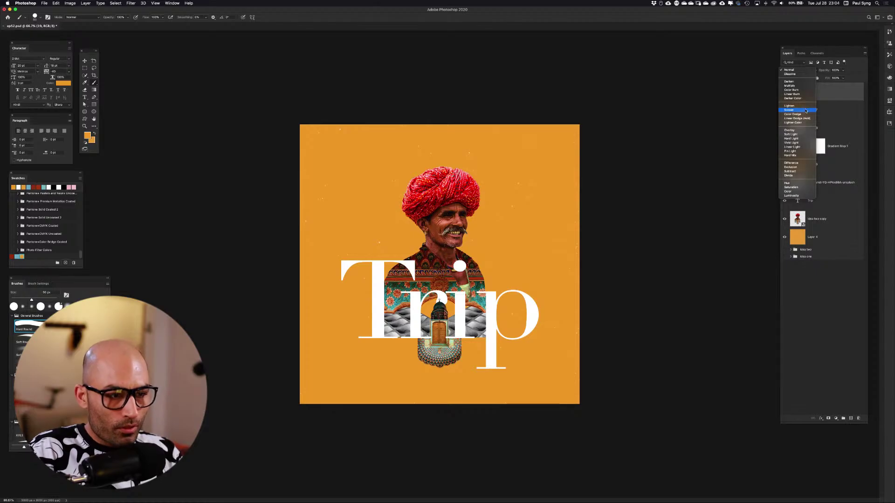
key(super+minus)
key(super+0)
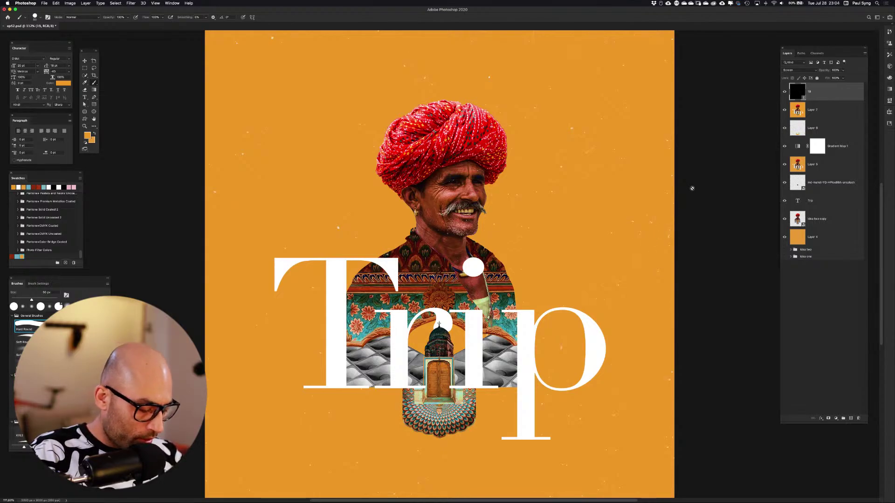
Start placing an image above the film dust layer and browse to the Photocopy Textures folder inside Textures
key(v)
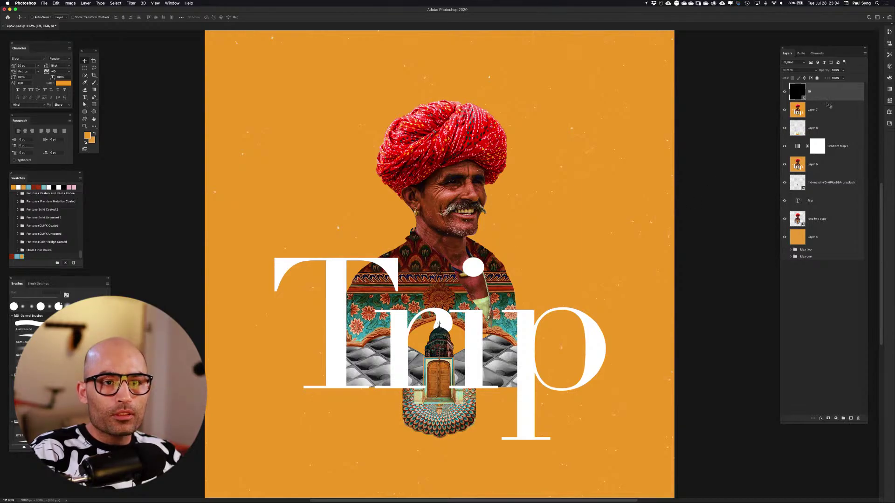
click(834, 104)
click(834, 96)
key(super+o)
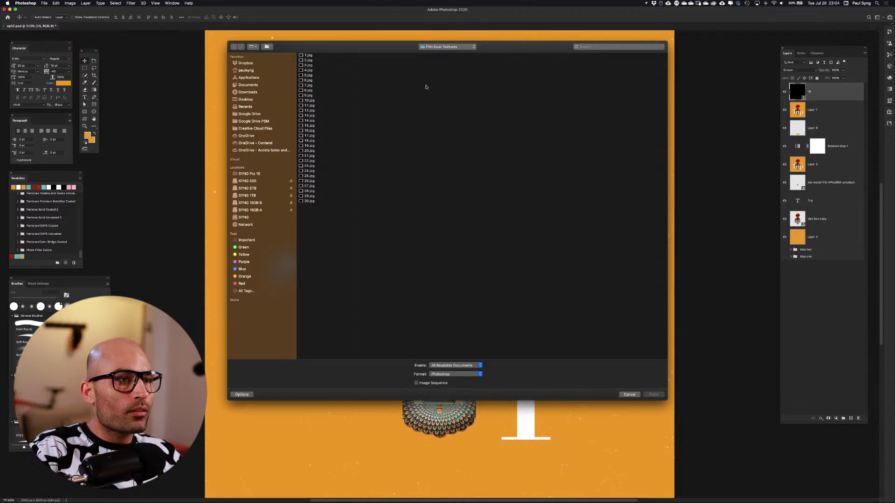
click(451, 48)
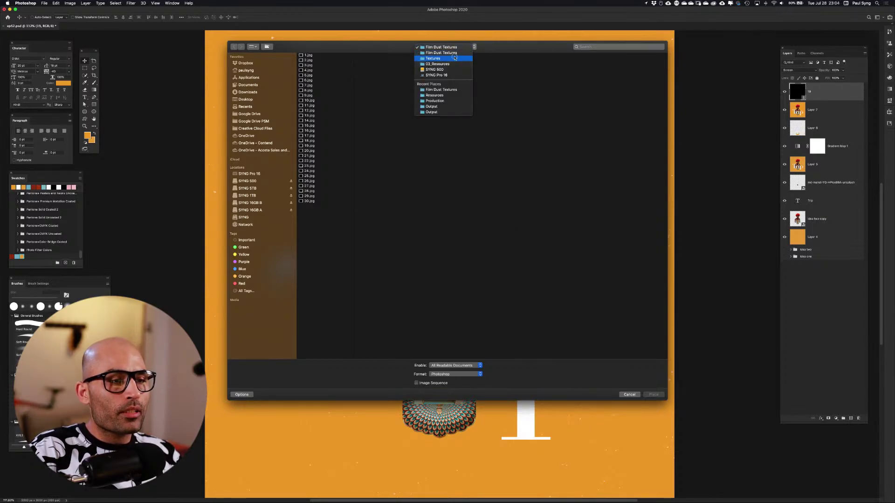
click(436, 58)
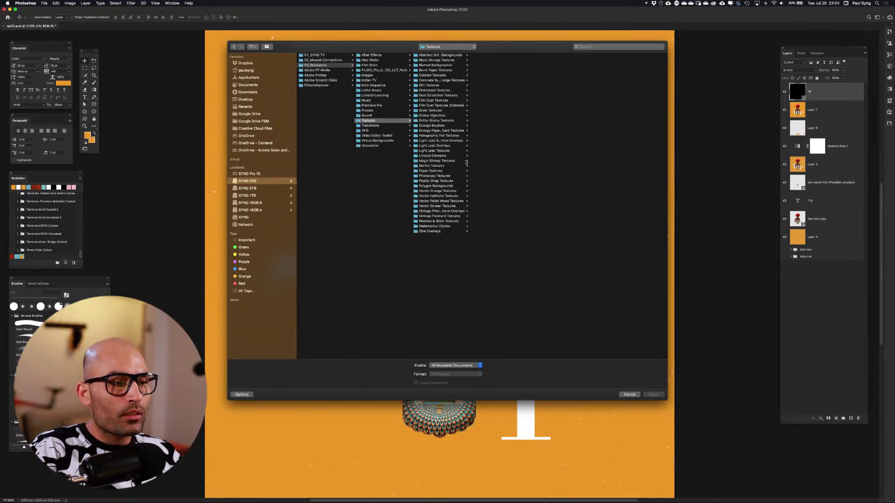
click(459, 175)
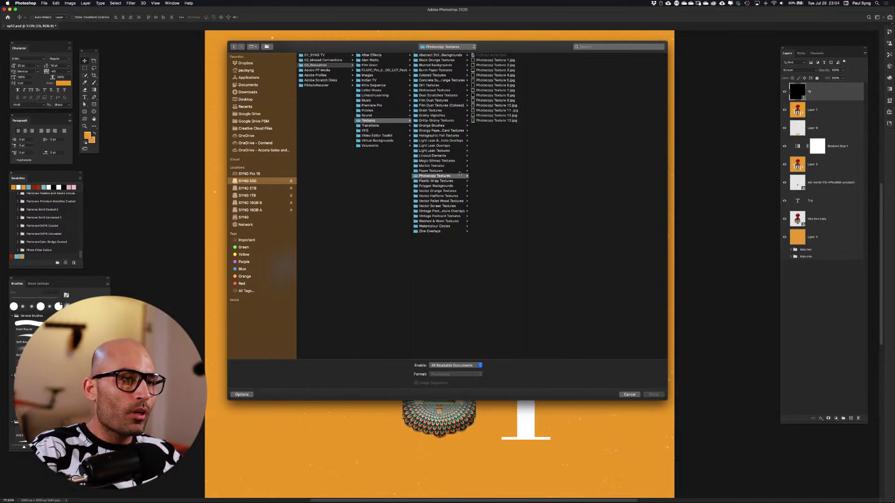
Place Photocopy Texture 5.jpg as the top layer and enlarge it from its centre to cover the whole square canvas
click(503, 65)
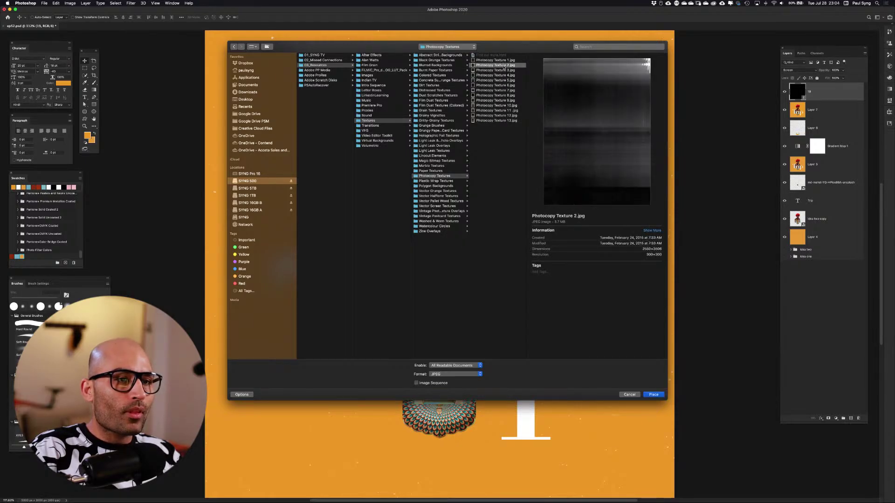
click(503, 80)
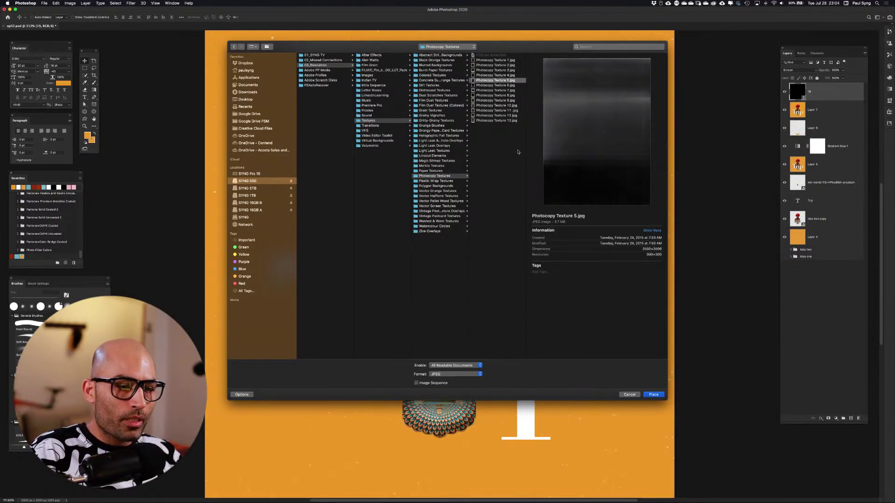
click(653, 395)
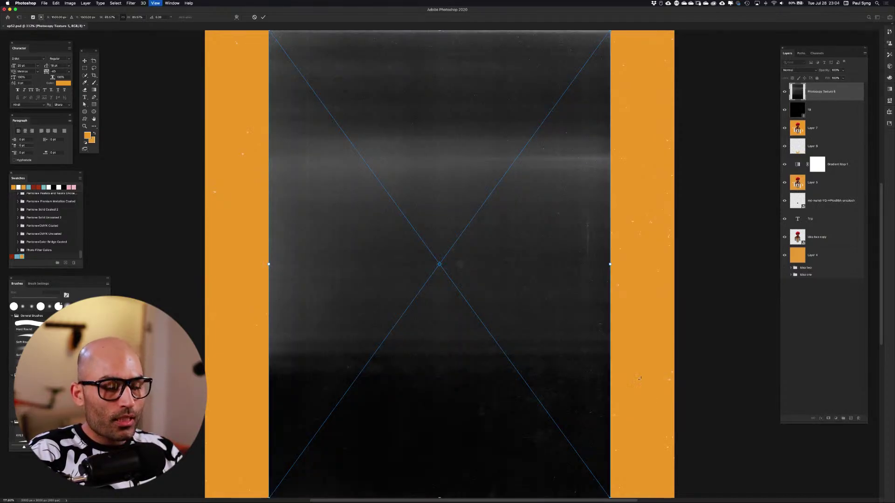
key(super+minus)
key(super+minus)
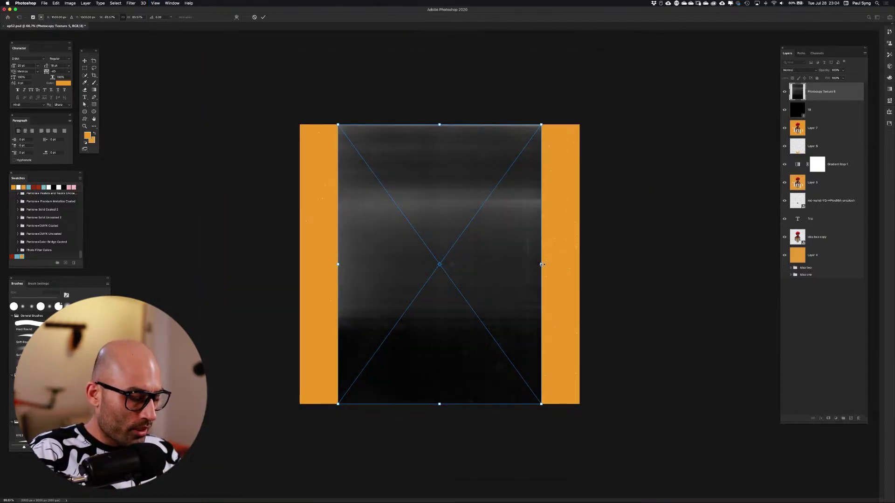
drag(542, 264, 584, 264)
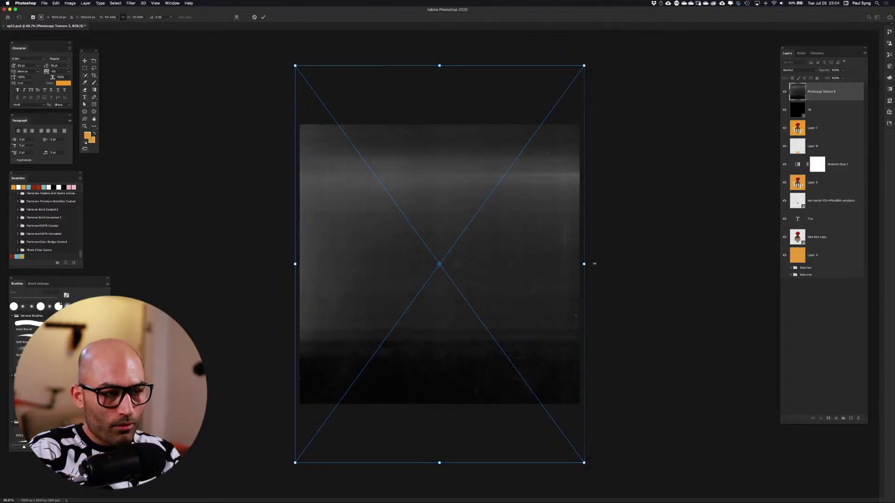
key(Return)
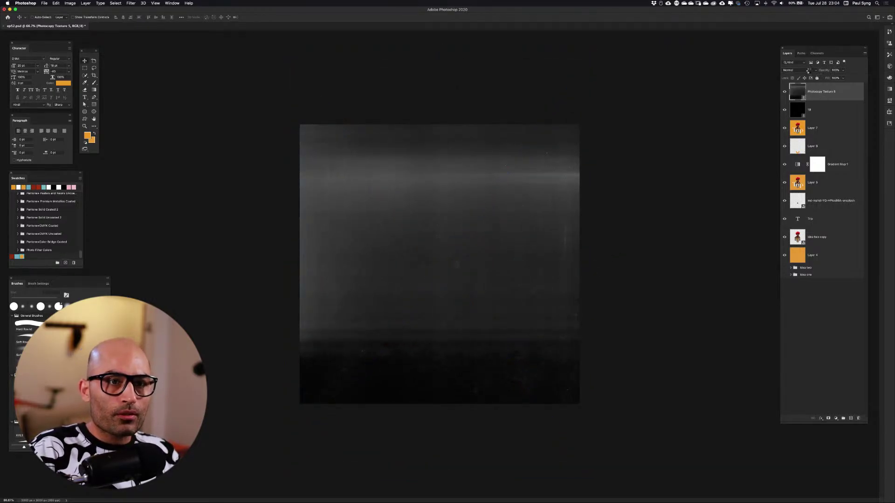
Set the photocopy texture layer's blending mode to Lighten and its opacity to 30%
click(810, 72)
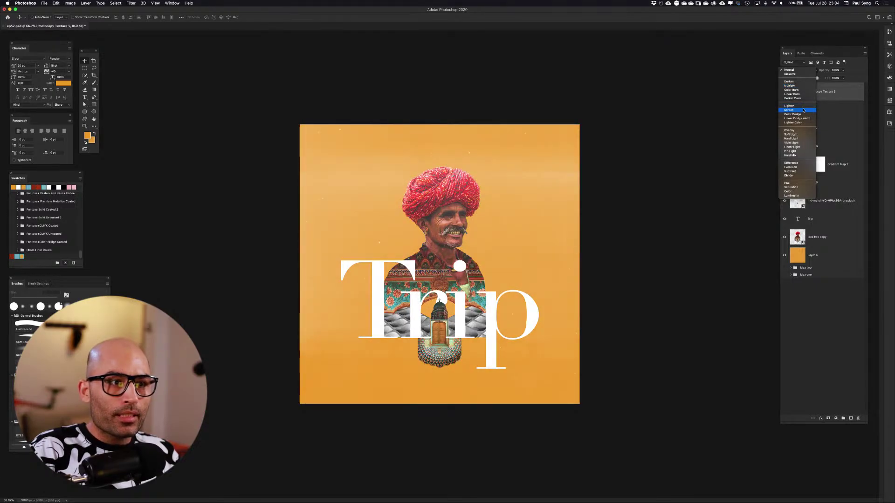
click(802, 105)
click(834, 71)
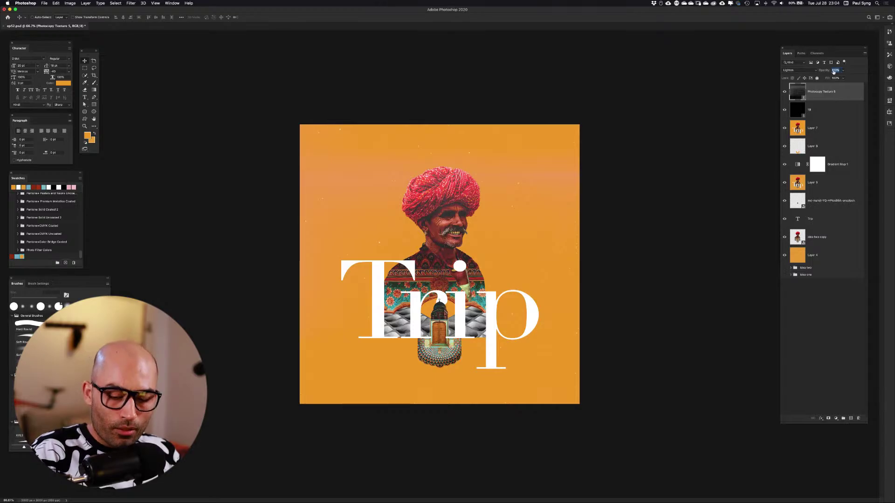
text(60)
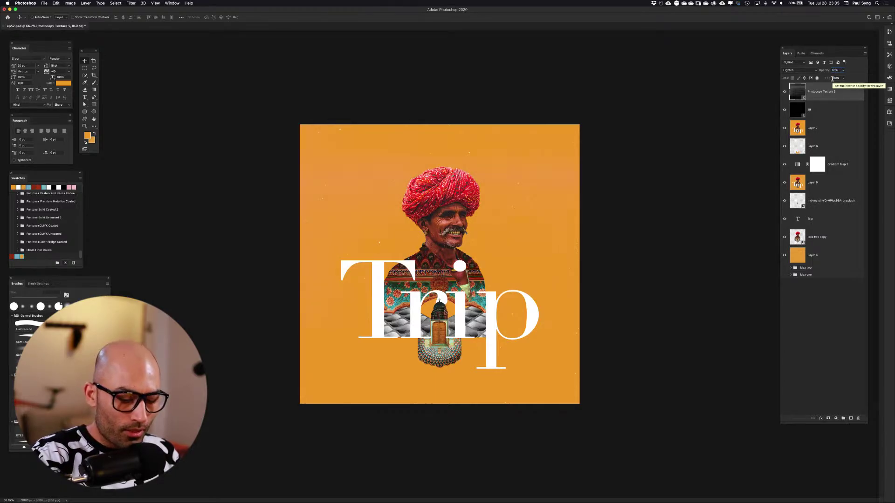
key(super+0)
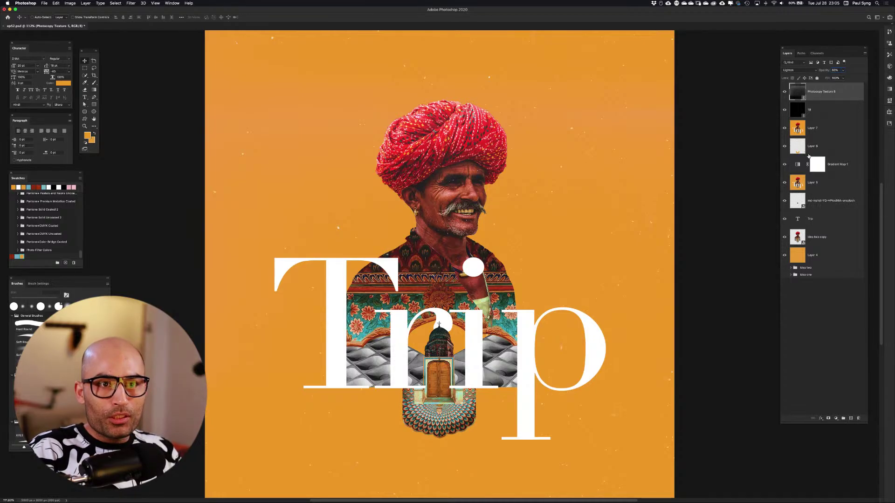
key(Return)
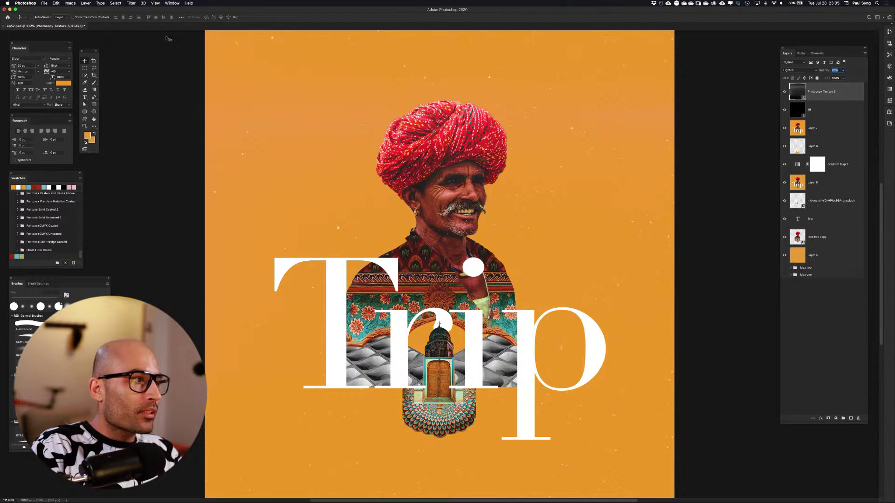
key(3)
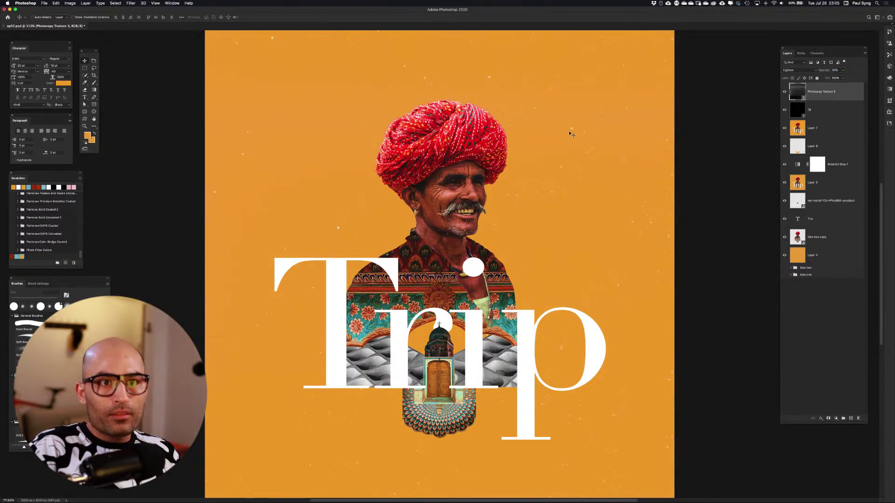
Stamp all visible layers into a new merged layer above the photocopy texture
click(832, 104)
click(838, 92)
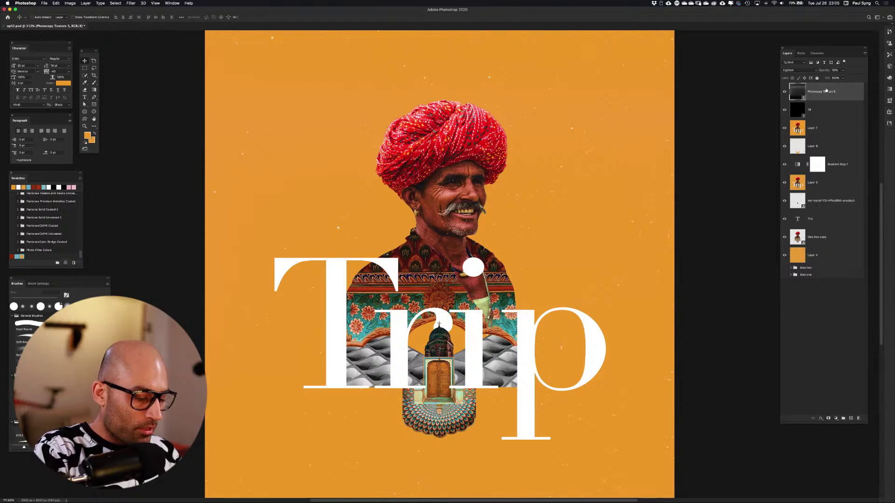
key(super+alt+shift+e)
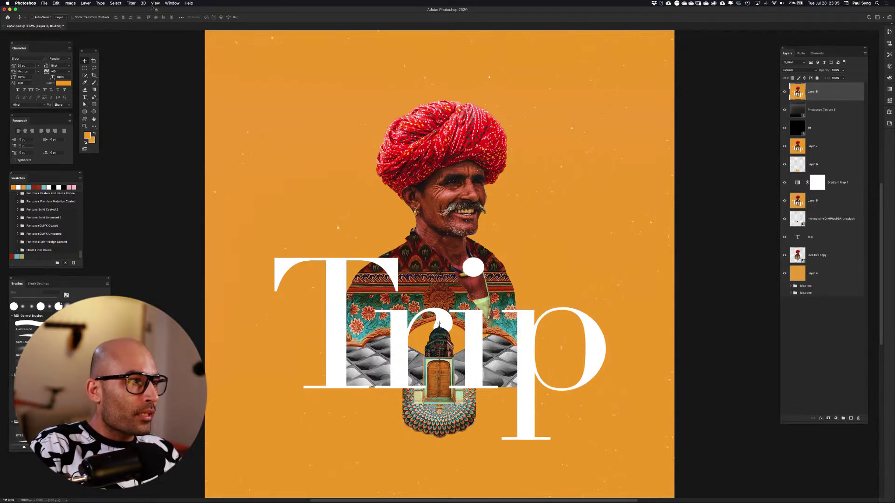
Apply Add Noise with uniform, monochromatic noise to the merged top layer and save the document
click(132, 3)
mouse_move(140, 86)
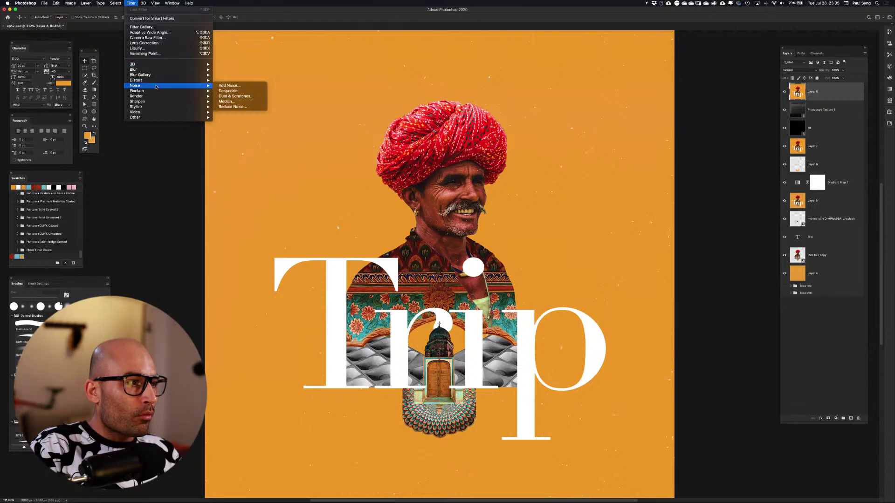
click(225, 86)
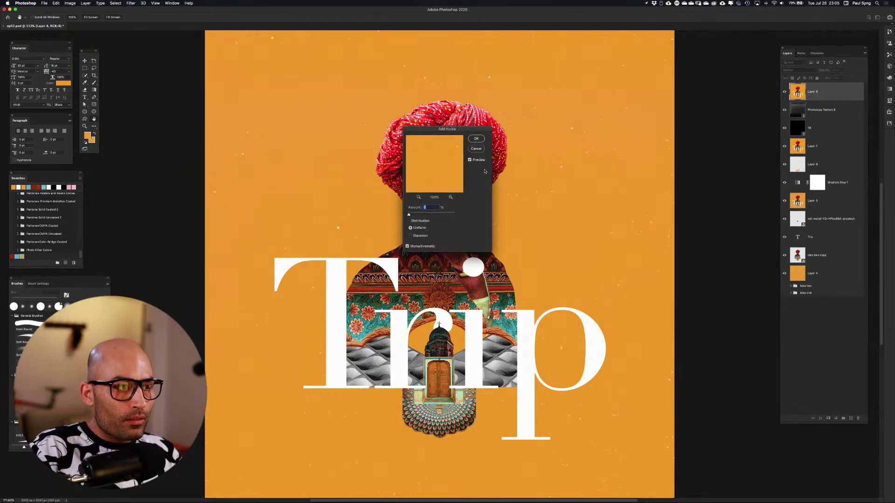
click(482, 141)
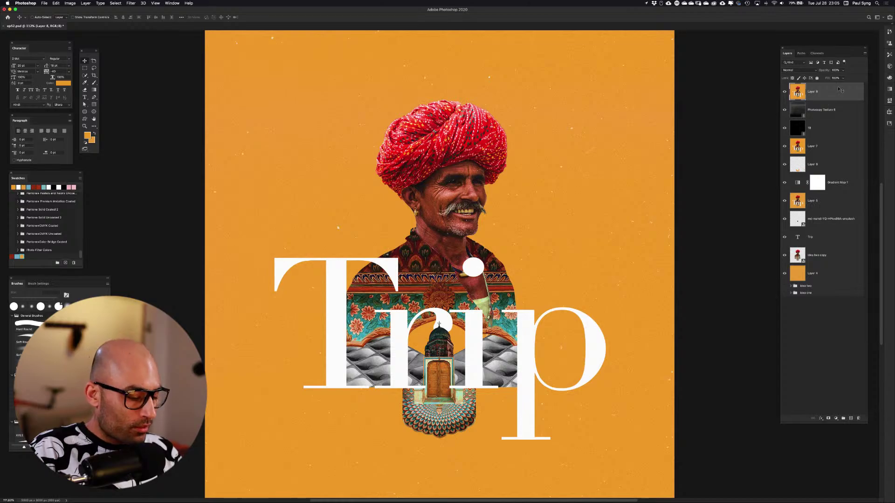
key(super+s)
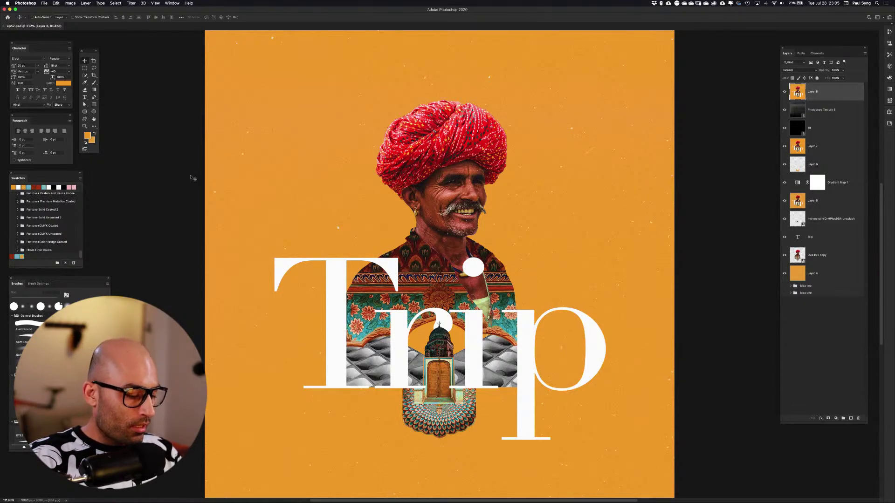
View the finished collage in full screen with the interface panels hidden and reposition the artwork for display
key(f)
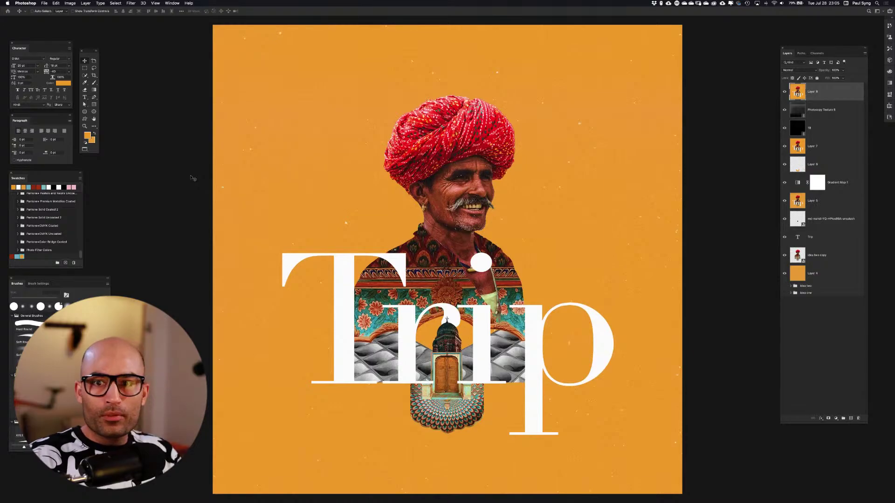
key(Tab)
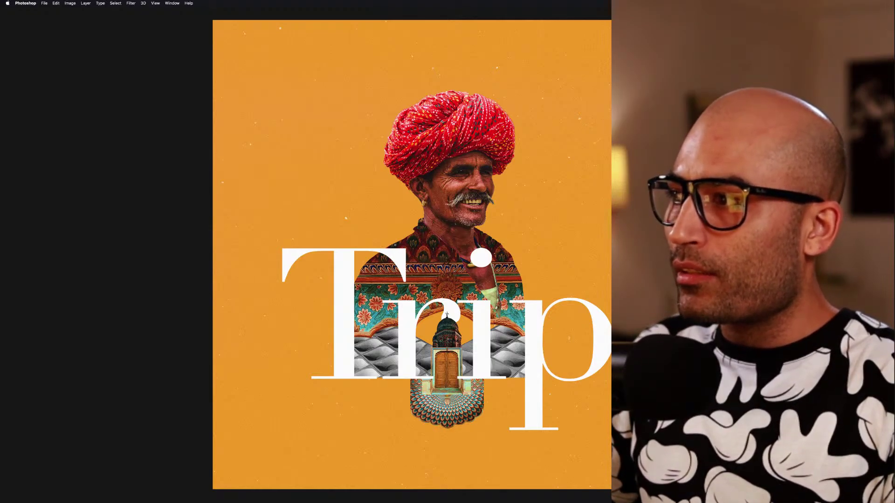
drag(707, 147, 516, 146)
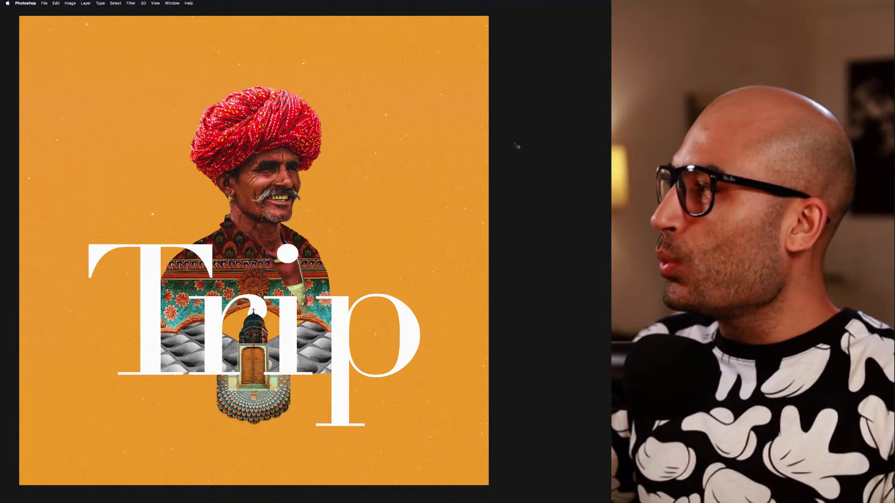
drag(521, 144, 557, 145)
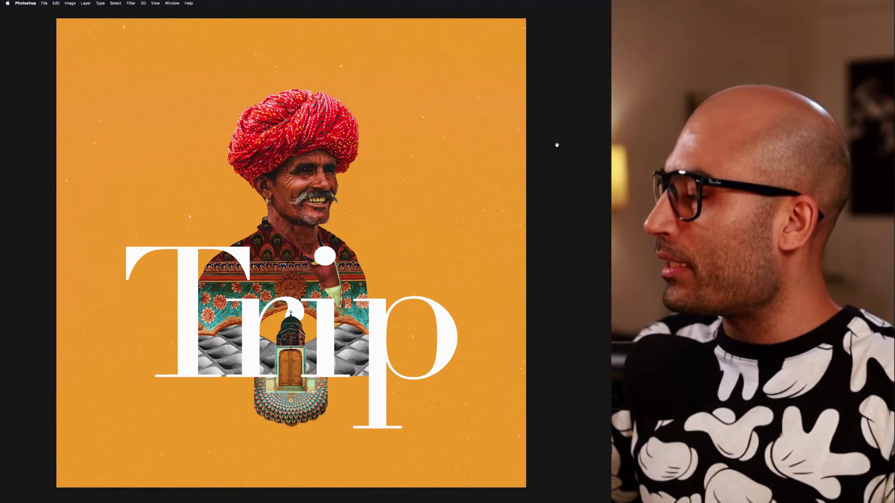